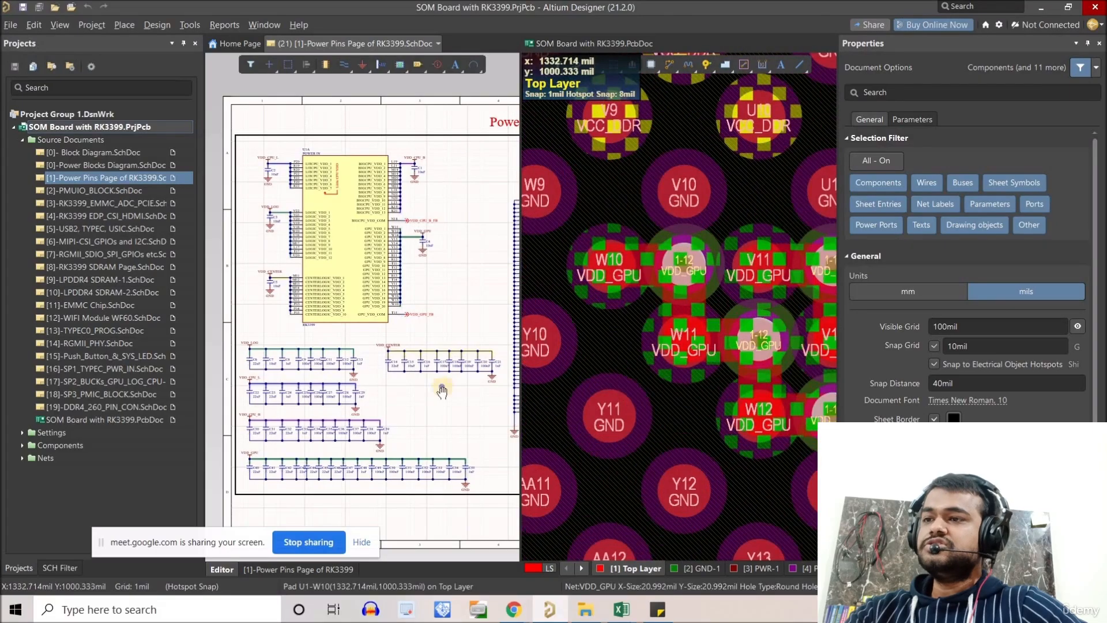
- Compare the VDD_GPU pins and decoupling capacitor rows on the power pins schematic with the matching BGA pads on the board
scroll(443, 388, "down", 1, "ctrl")
right_click_drag(422, 395, 402, 364)
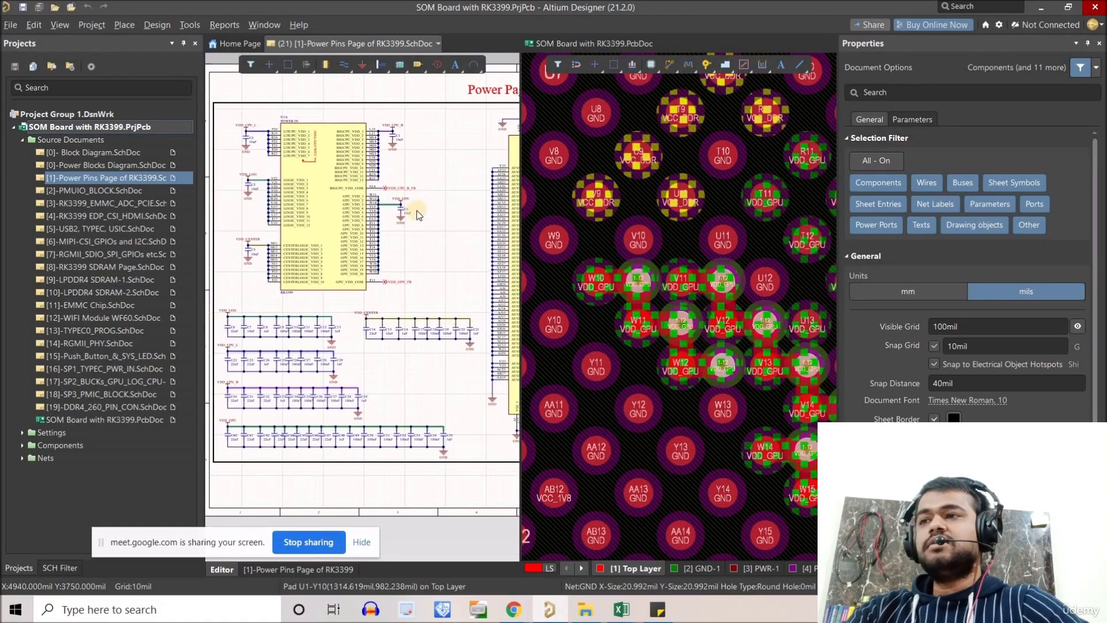
scroll(402, 210, "up", 1, "ctrl")
scroll(403, 217, "down", 1, "ctrl")
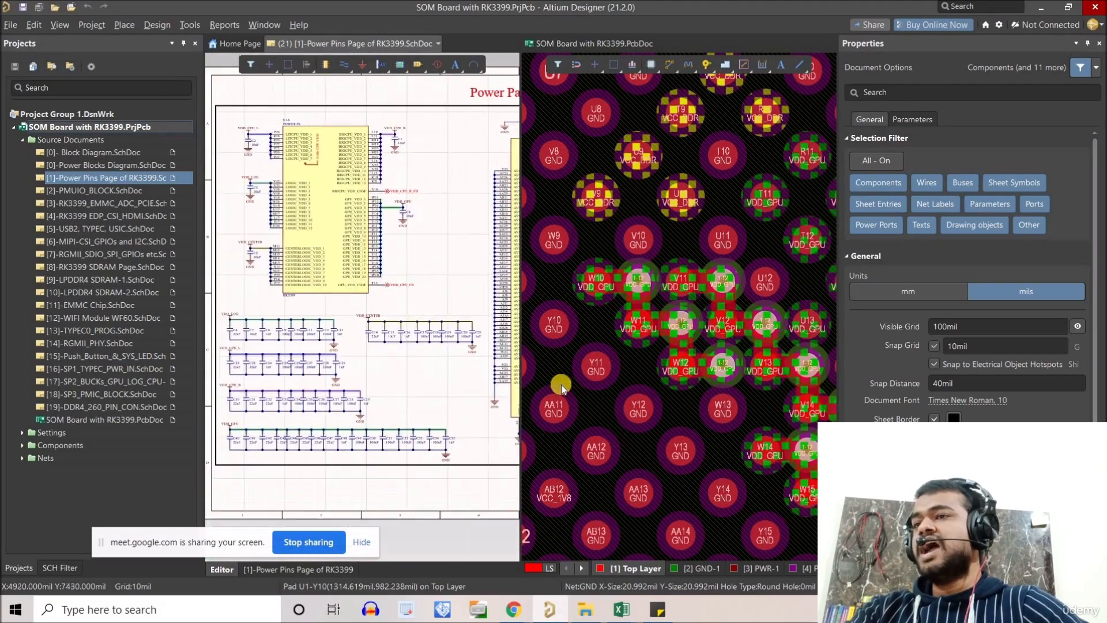
scroll(572, 377, "down", 2, "ctrl")
left_click(570, 379)
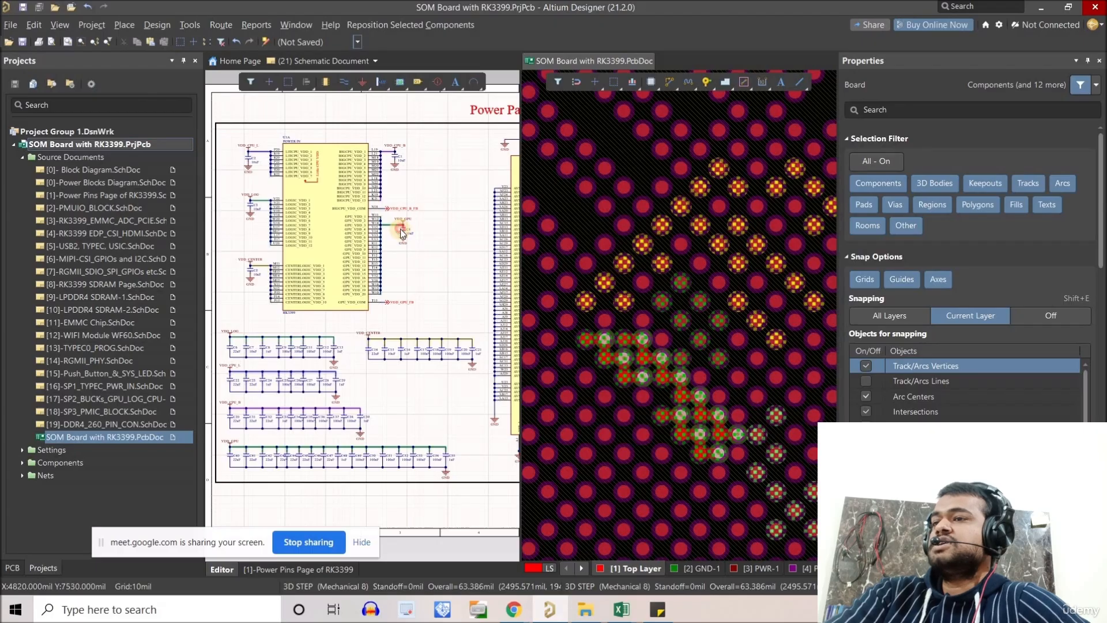
left_click(400, 229)
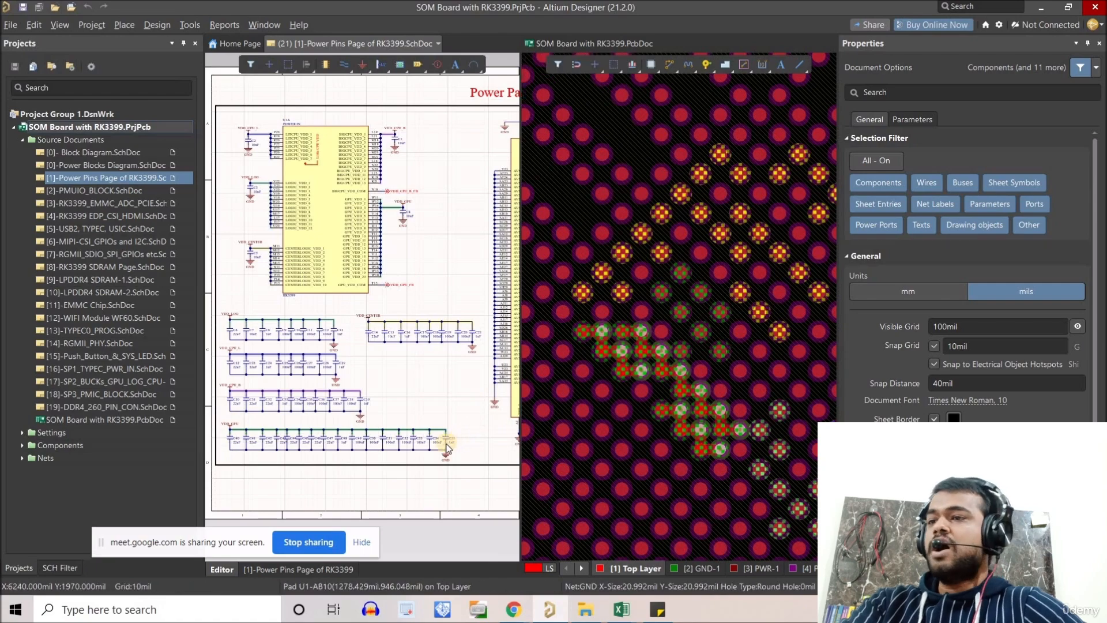
- Select the 1nF capacitor C55 at the end of the VDD_GPU row, check the board around the BGA, and clear the selection
scroll(446, 443, "up", 5, "ctrl")
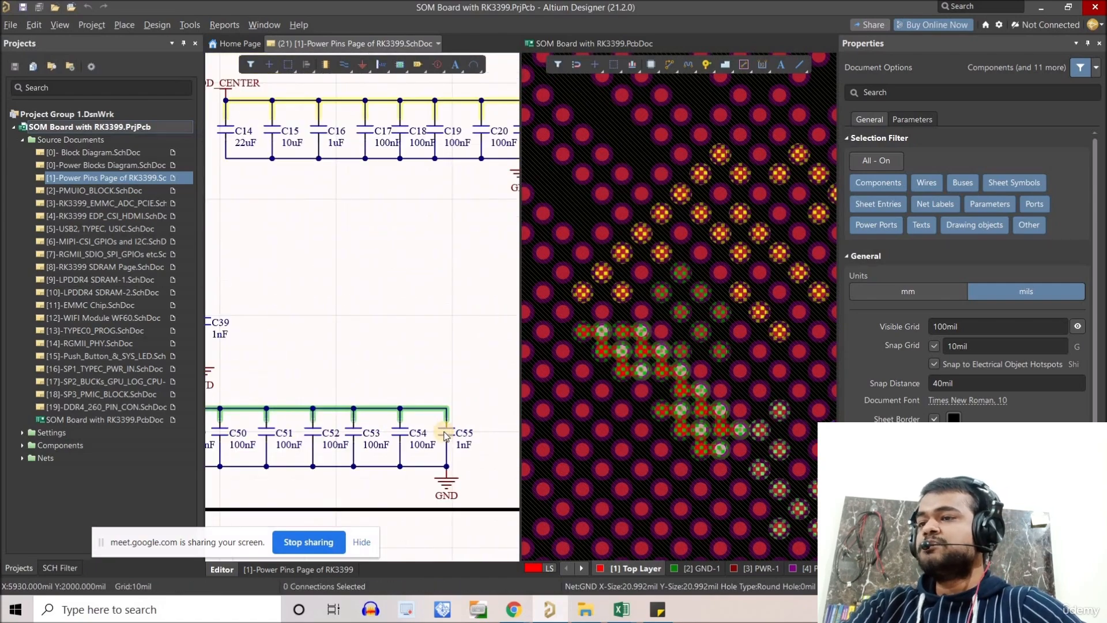
left_click(442, 435)
left_click(441, 438)
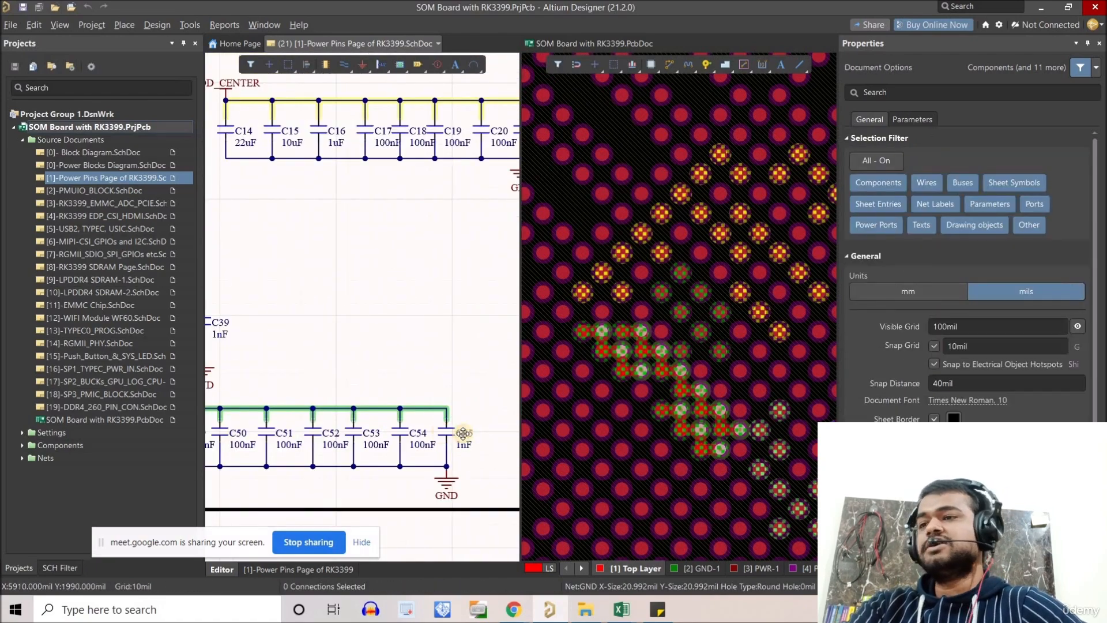
left_click(455, 434)
scroll(623, 399, "down", 2, "ctrl")
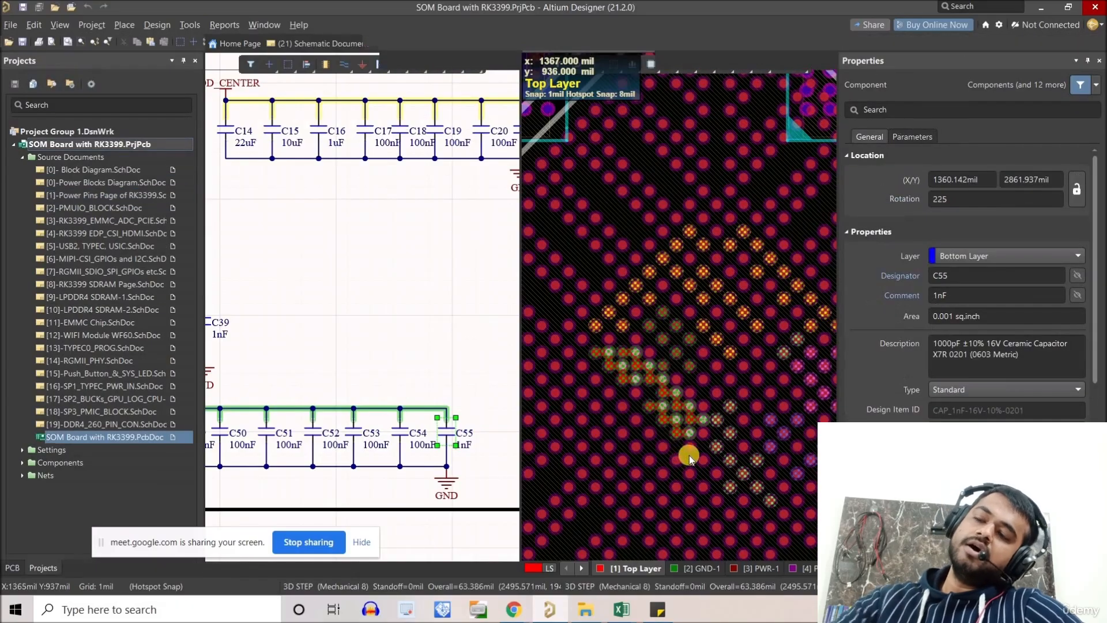
scroll(682, 454, "down", 1, "ctrl")
scroll(687, 461, "down", 1, "ctrl")
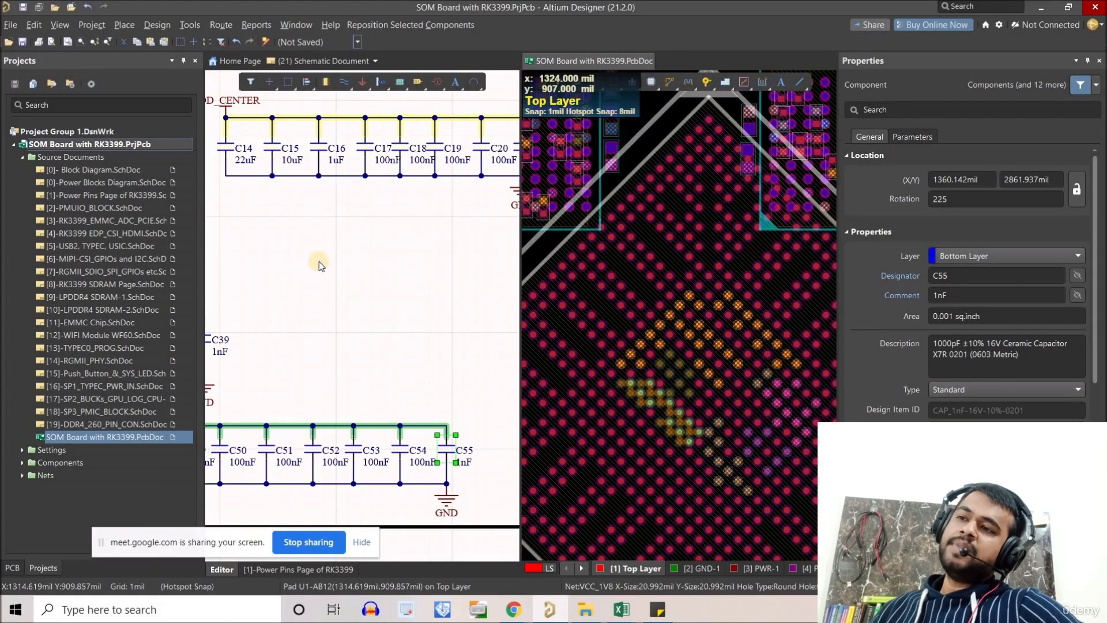
scroll(366, 300, "down", 1, "ctrl")
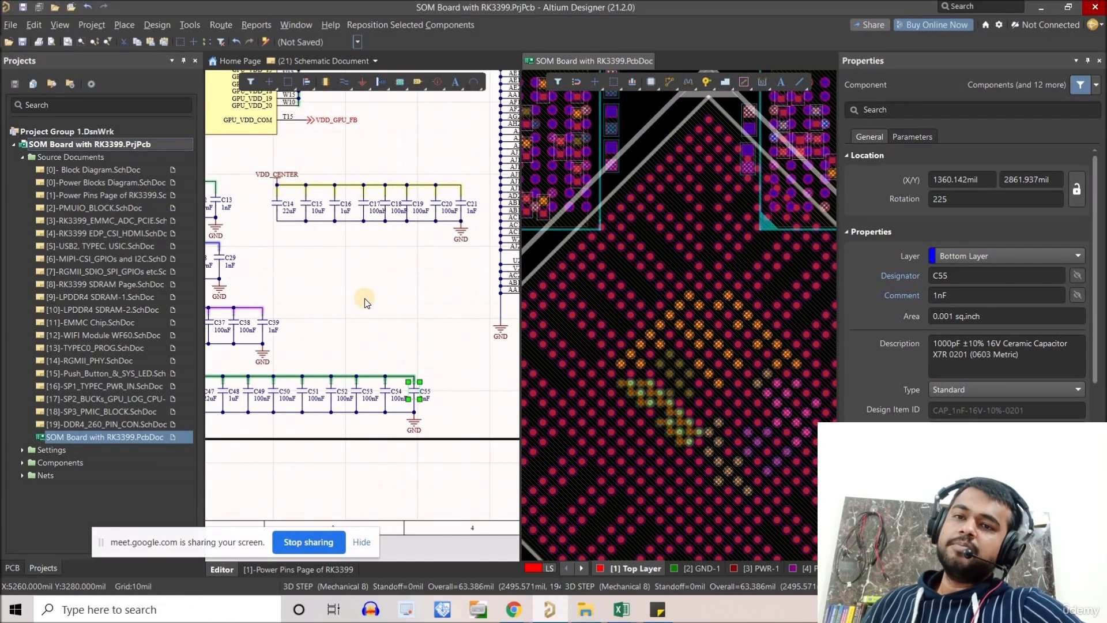
left_click(424, 381)
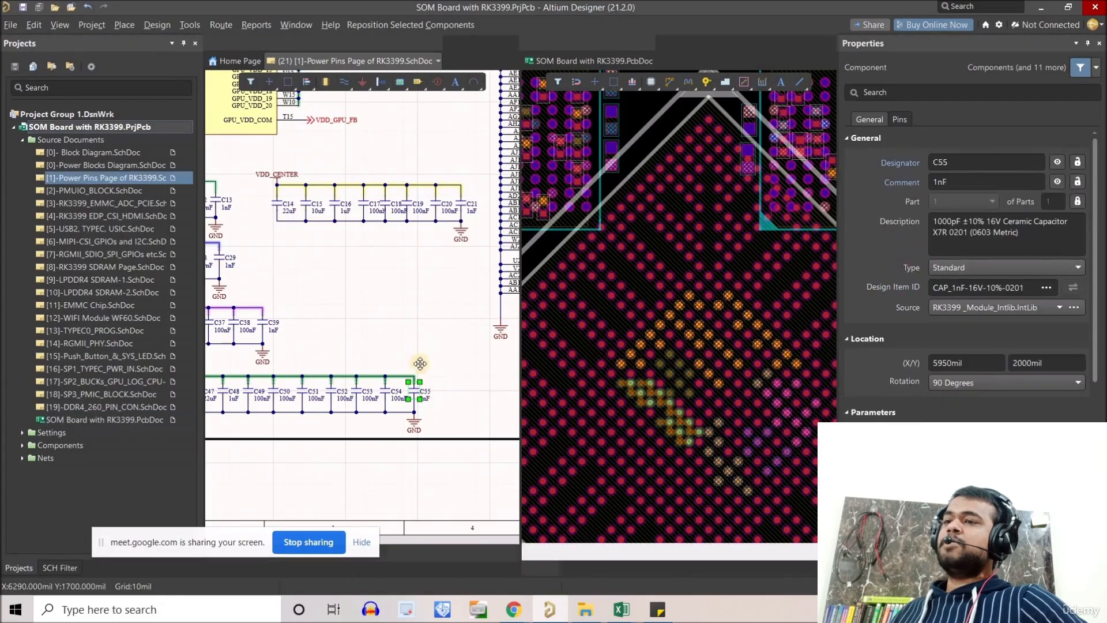
scroll(417, 356, "down", 1, "ctrl")
right_click_drag(417, 356, 434, 387)
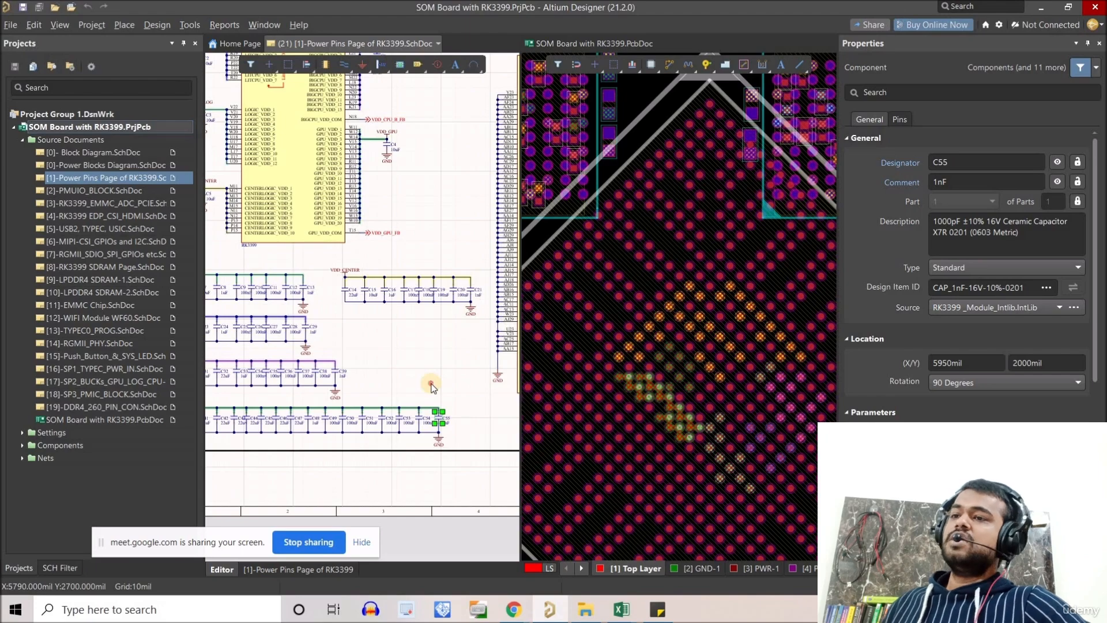
left_click(433, 388)
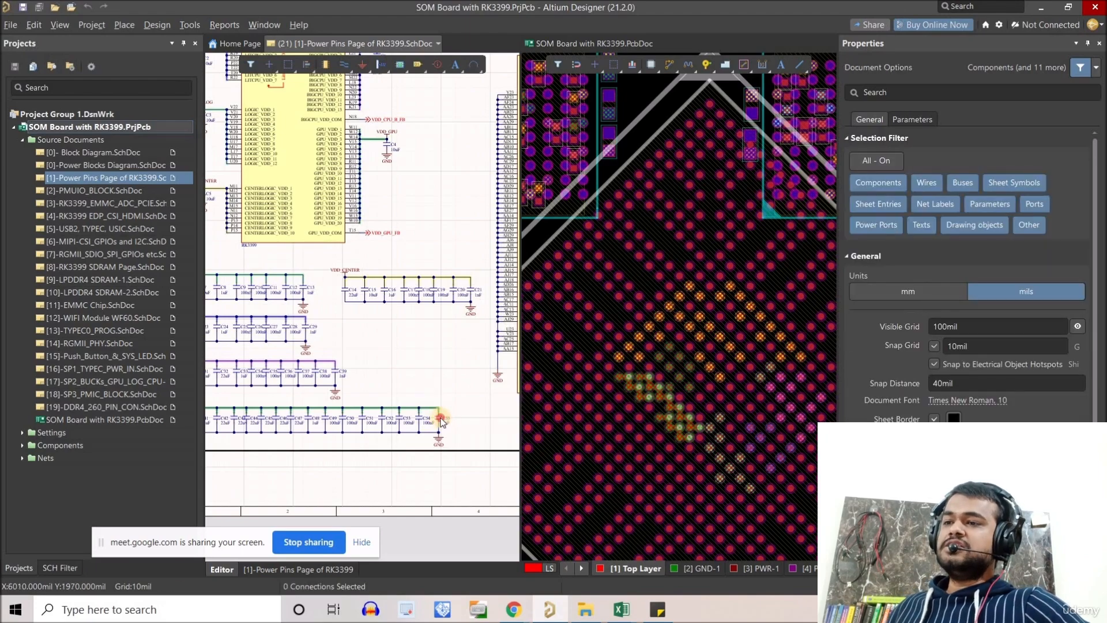
- Select the VDD_GPU row's decoupling capacitors one by one on the schematic, from C55 down to C40
left_click(440, 417)
right_click_drag(469, 410, 491, 430)
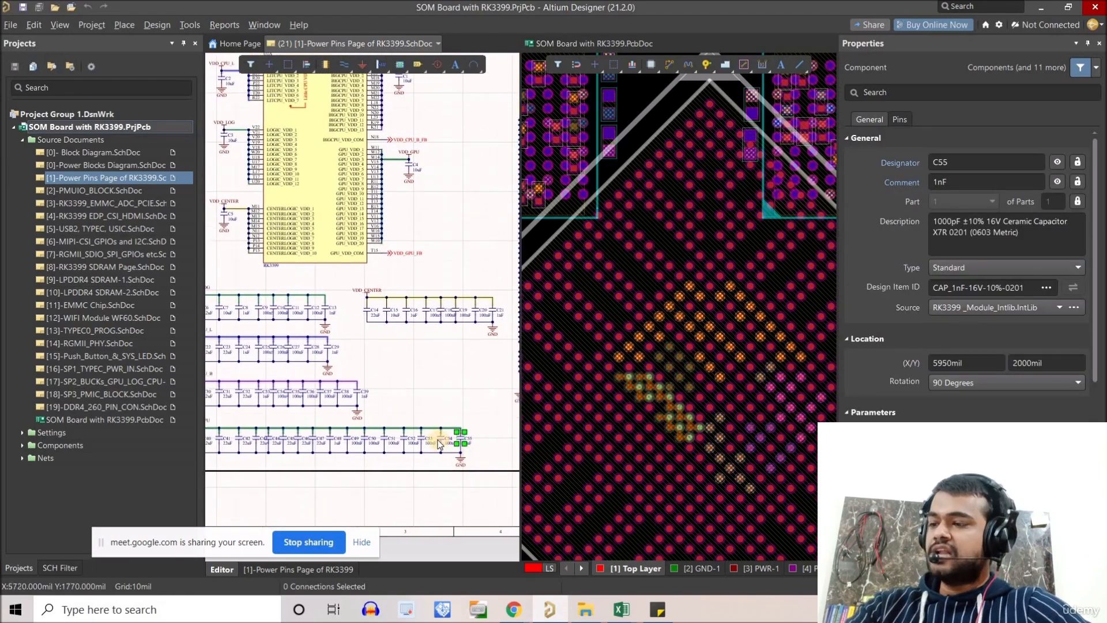
scroll(440, 444, "up", 1, "ctrl")
left_click(428, 443, "shift")
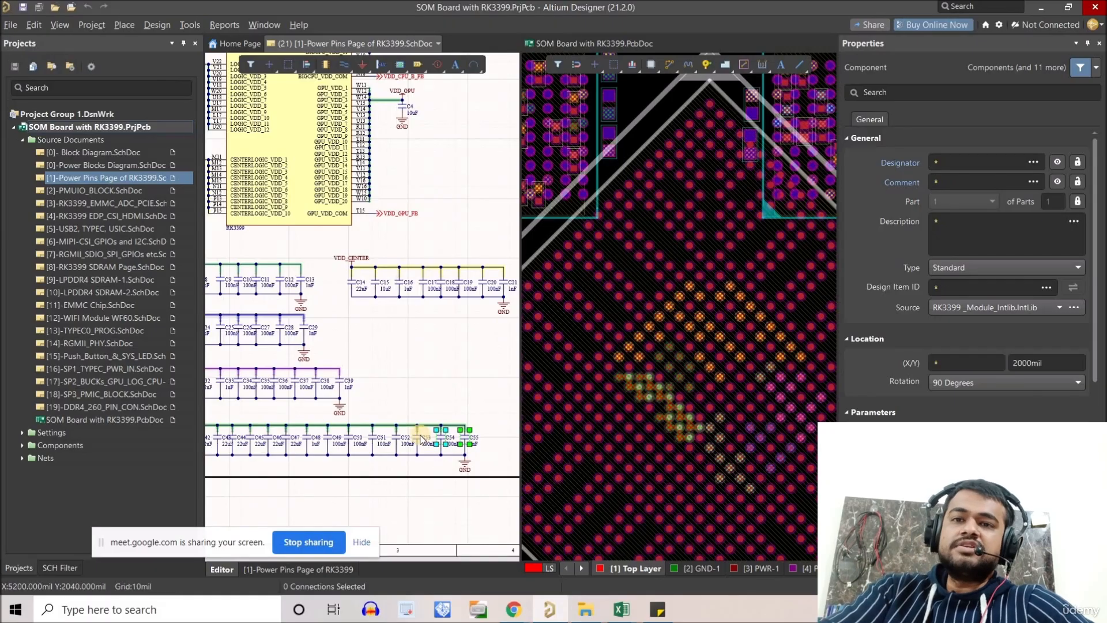
left_click(420, 438, "shift")
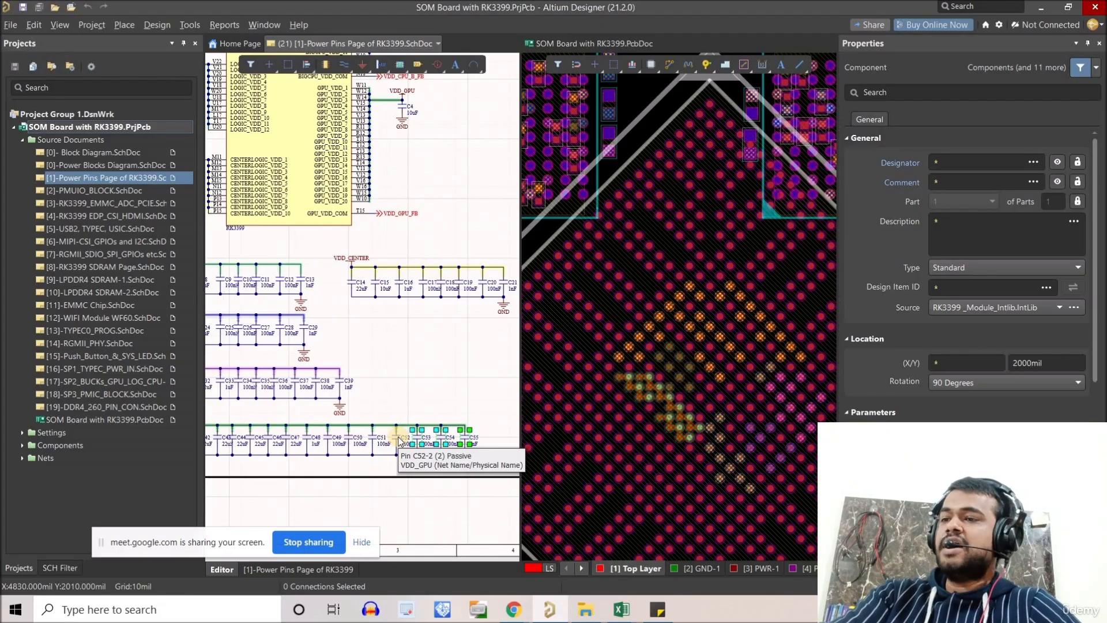
left_click(397, 437)
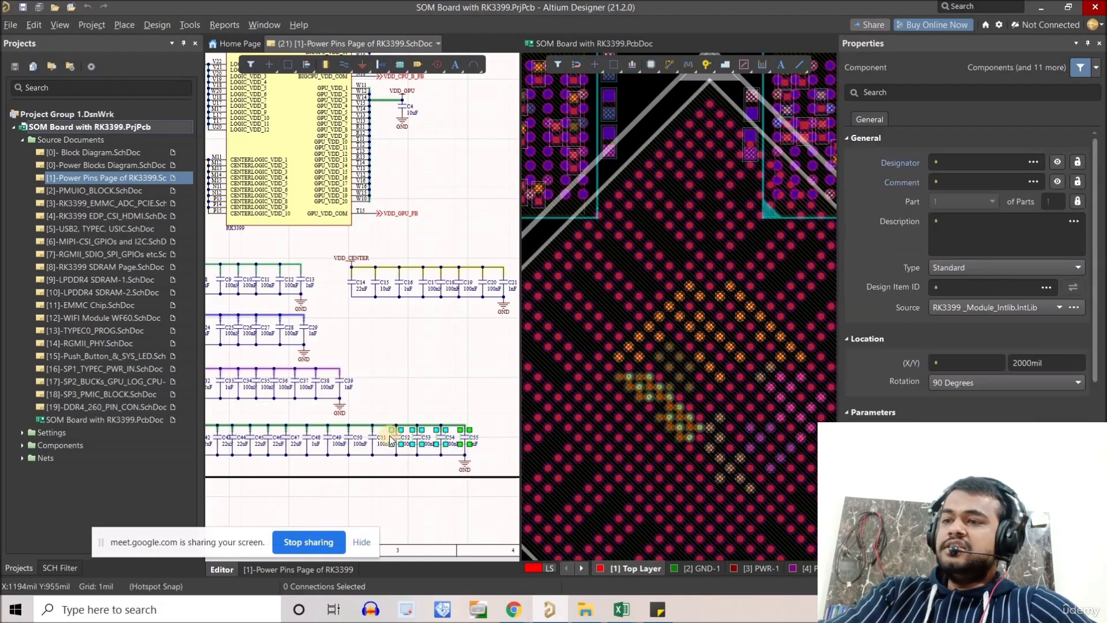
left_click(370, 436, "shift")
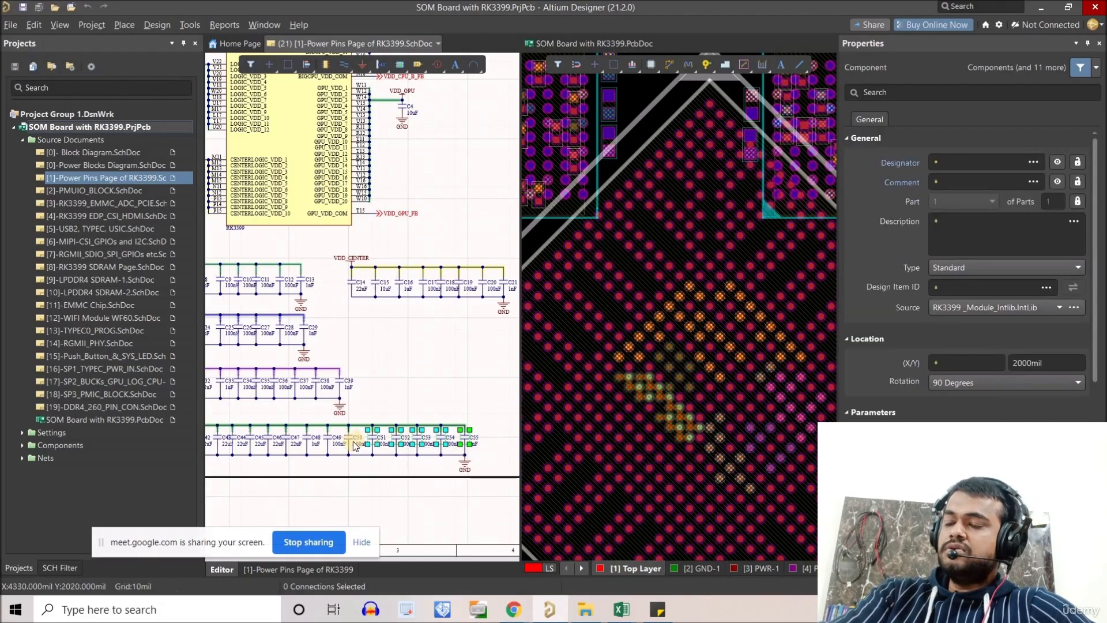
left_click(349, 440, "shift")
left_click(328, 440, "shift")
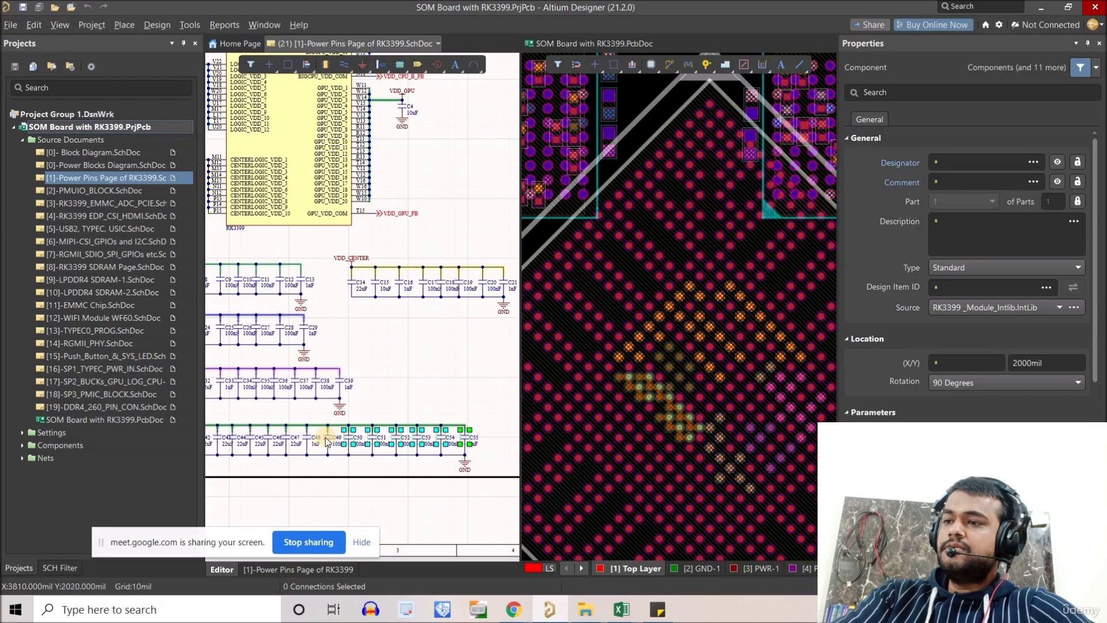
left_click(307, 440, "shift")
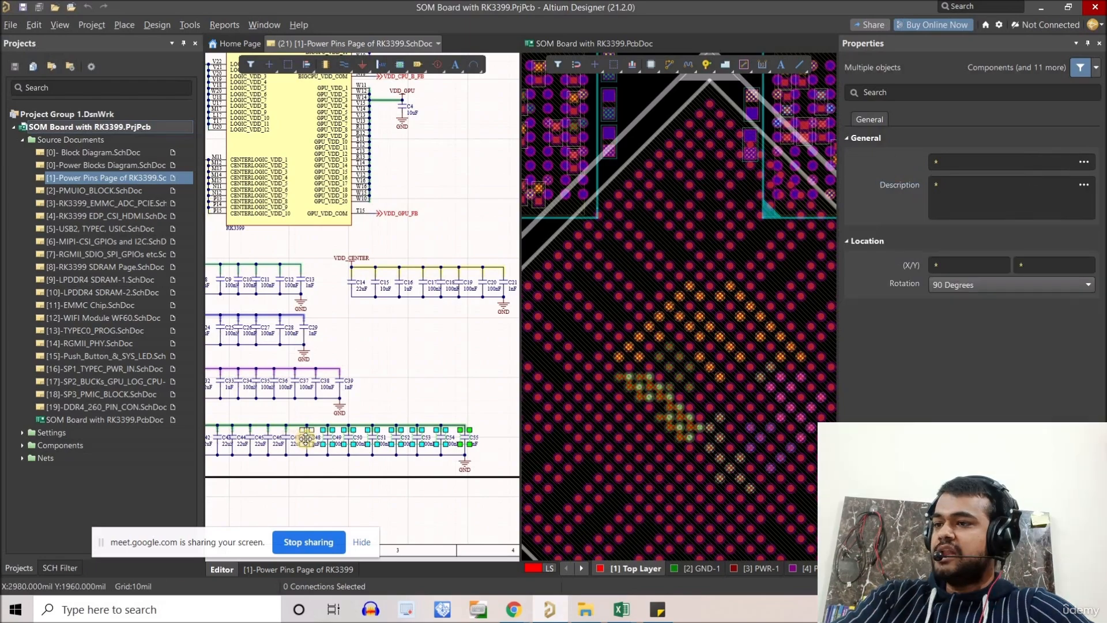
left_click(287, 440, "shift")
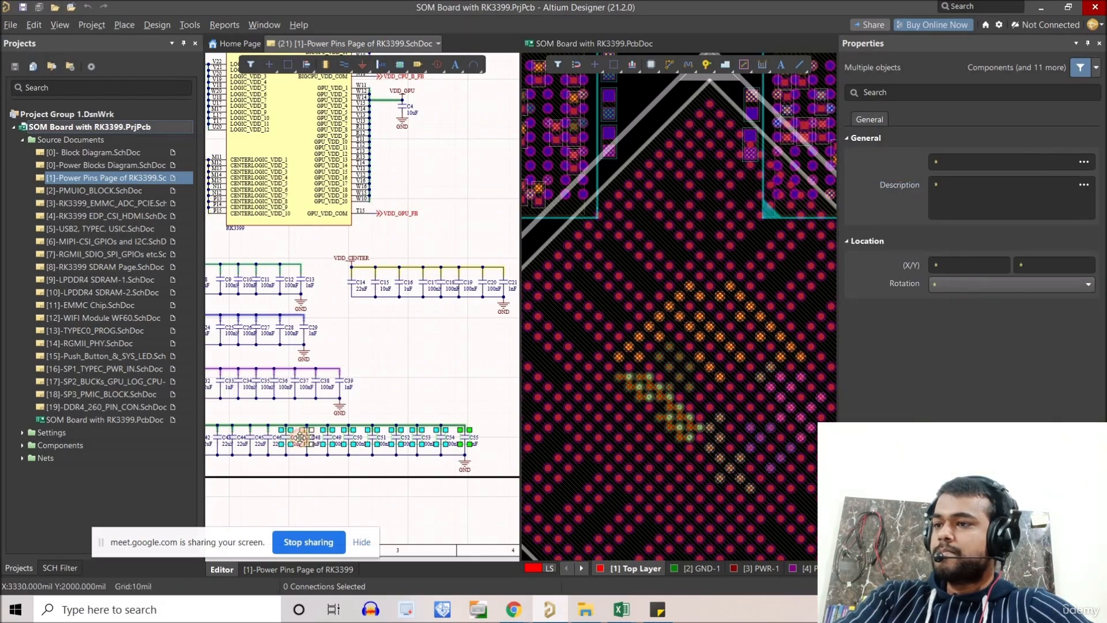
left_click(274, 440, "shift")
left_click(270, 437, "shift")
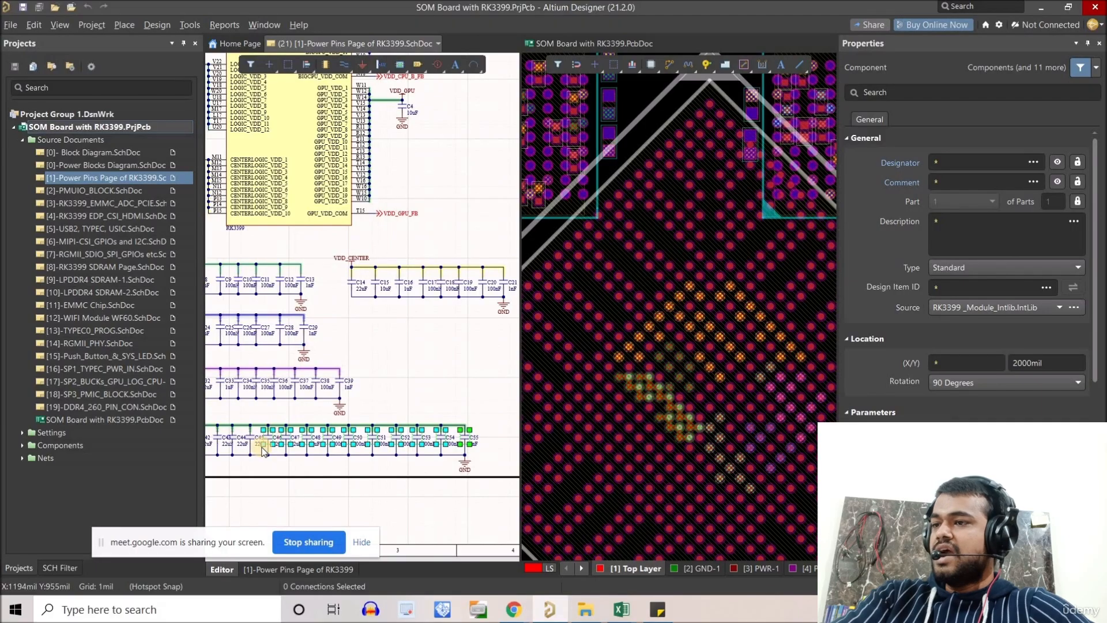
right_click_drag(254, 437, 336, 451)
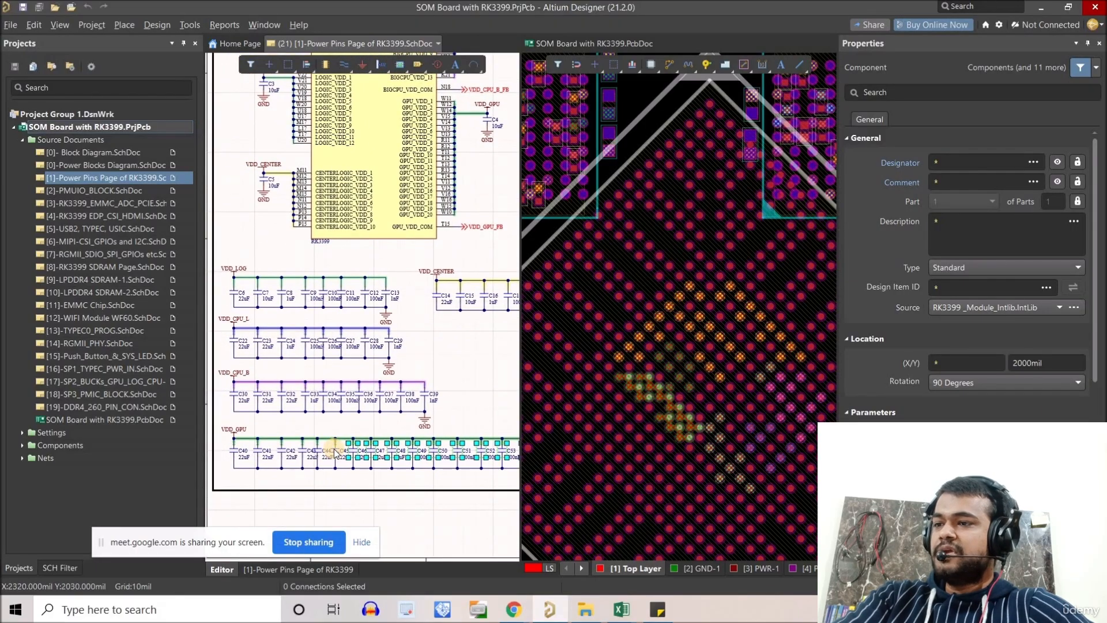
left_click(317, 452, "shift")
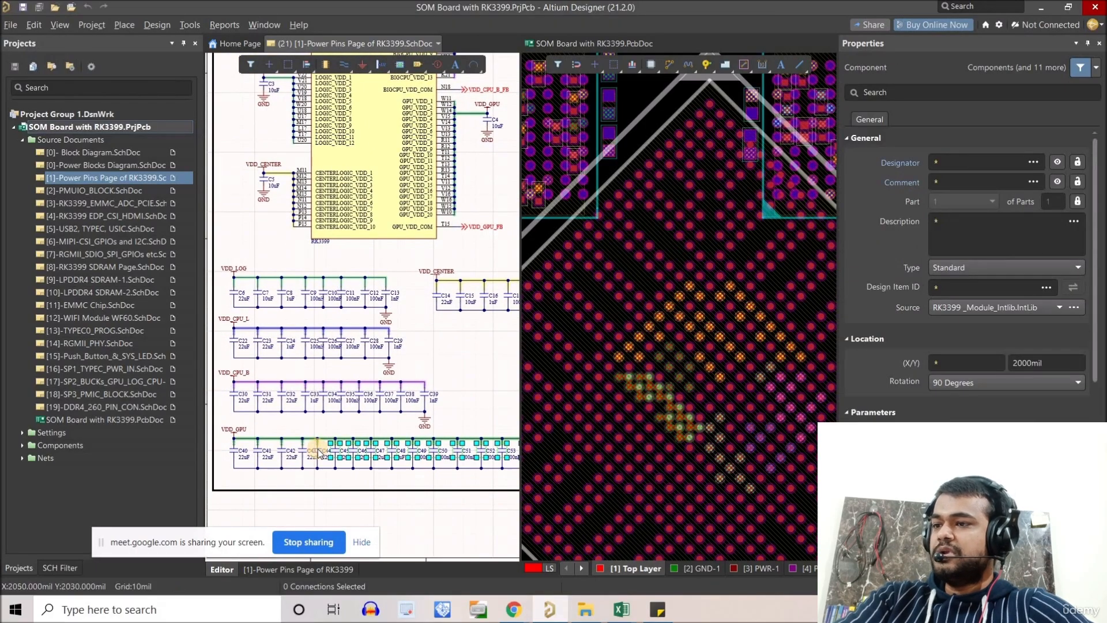
left_click(304, 453, "shift")
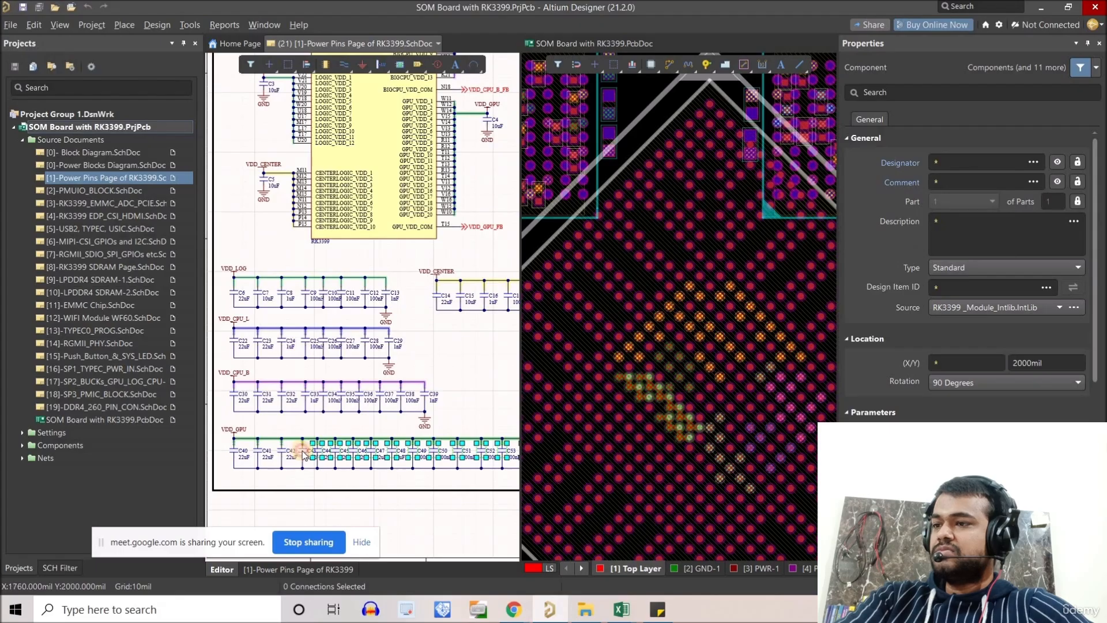
left_click(288, 453, "shift")
left_click(261, 456, "shift")
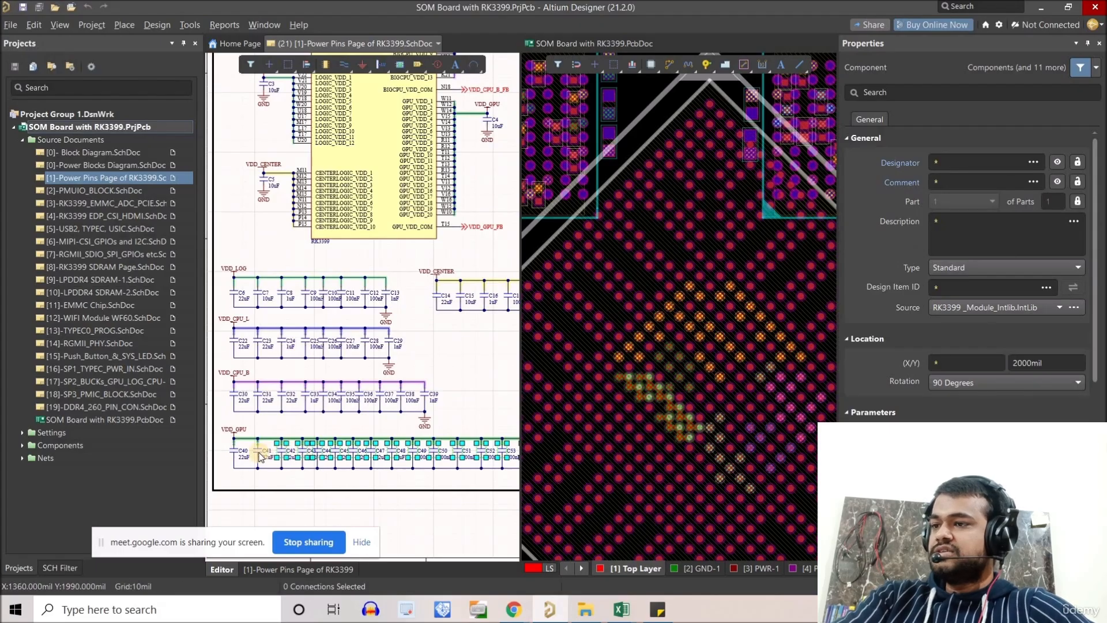
left_click(234, 453, "shift")
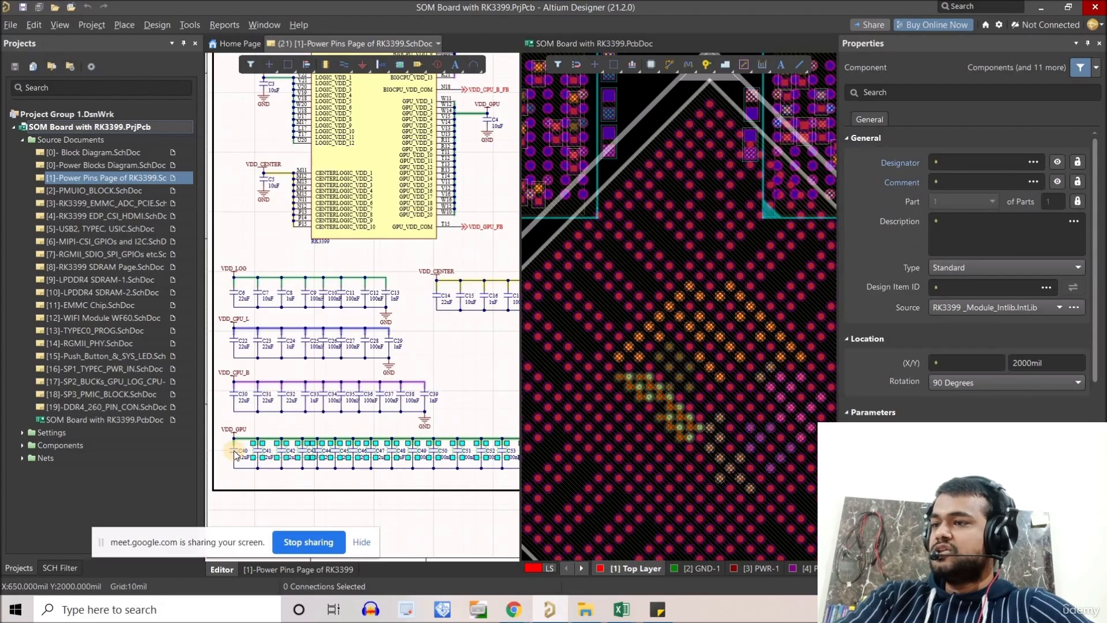
- Add the 10uF VDD_GPU capacitor C4 beside the processor's GPU pins to the selection
scroll(312, 455, "down", 1, "ctrl")
right_click_drag(439, 142, 378, 239)
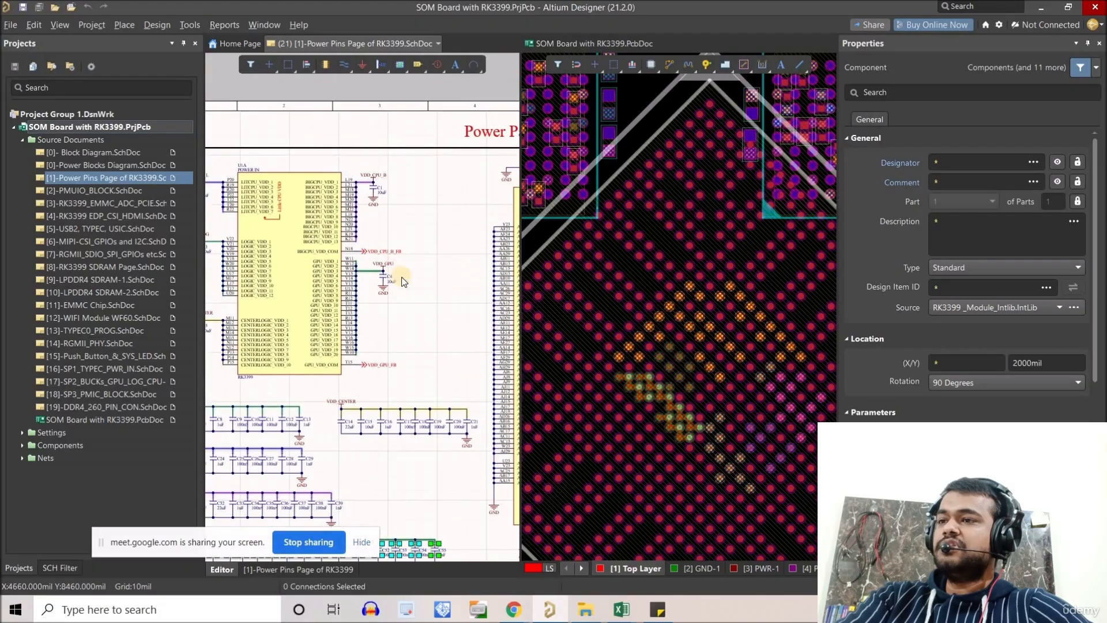
scroll(402, 282, "up", 4, "ctrl")
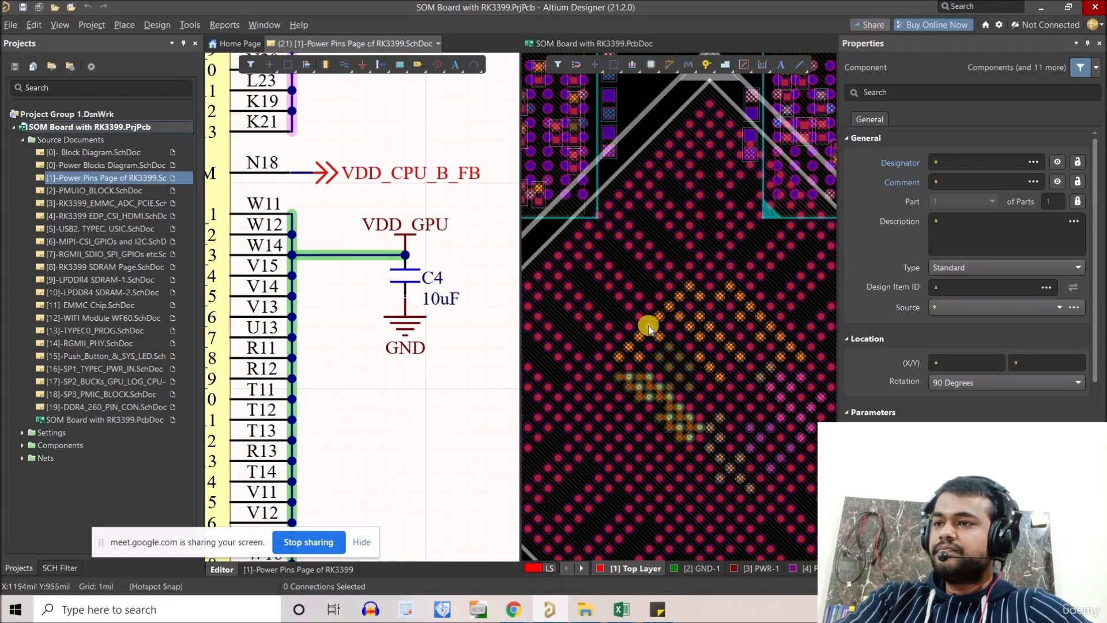
- Run Reposition Selected Components on the board and bring the first capacitor to the VDD_GPU ball W10
scroll(646, 317, "down", 3, "ctrl")
left_click(465, 26)
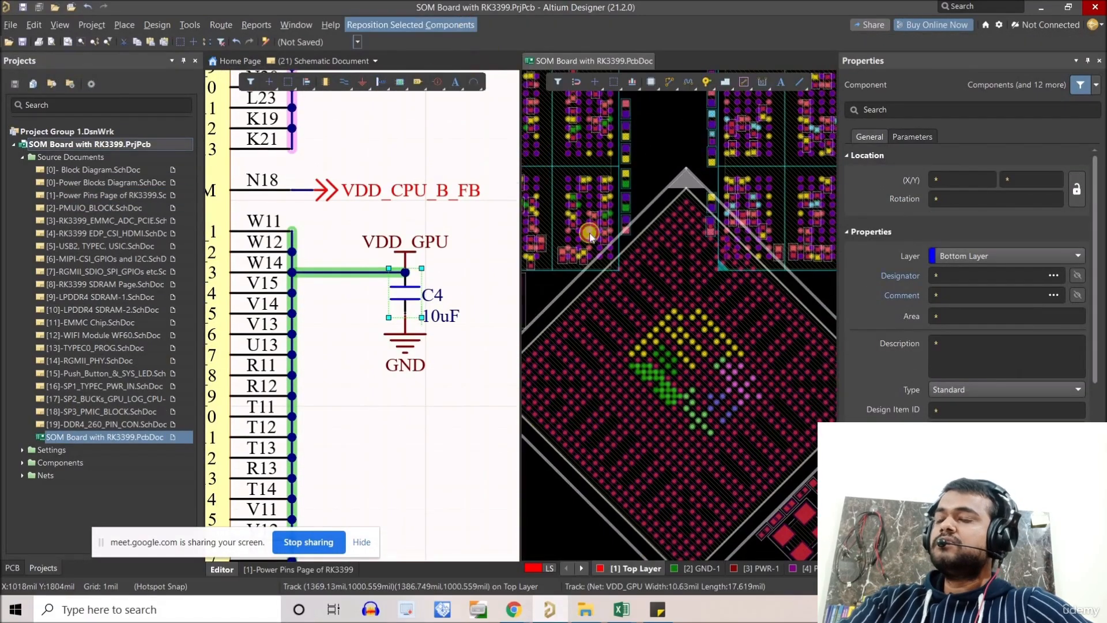
scroll(617, 369, "up", 8, "ctrl")
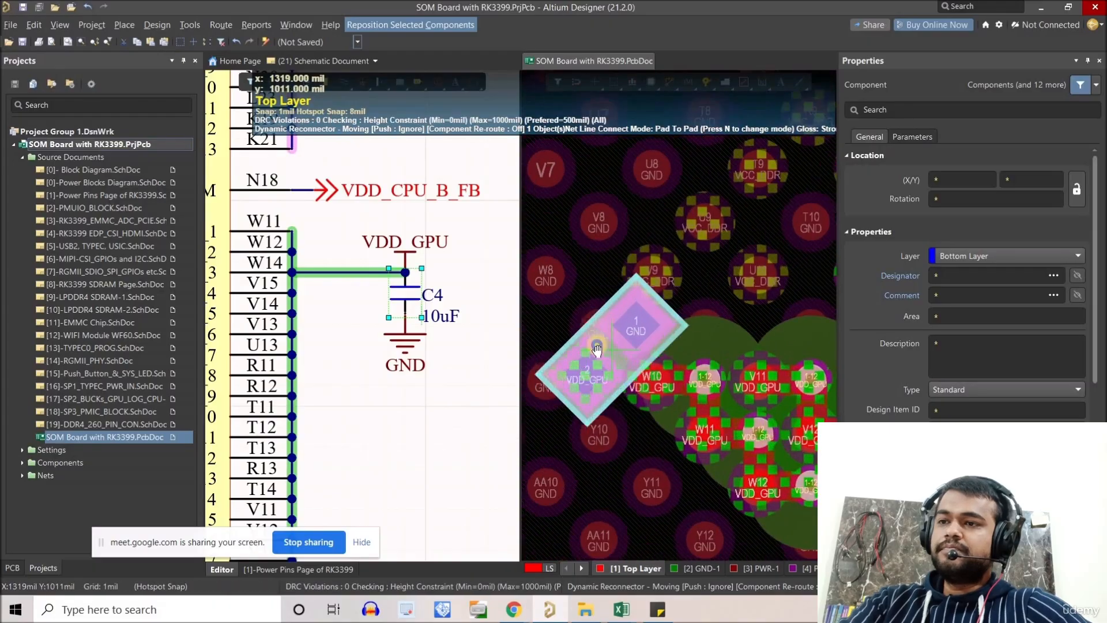
scroll(614, 352, "down", 2, "ctrl")
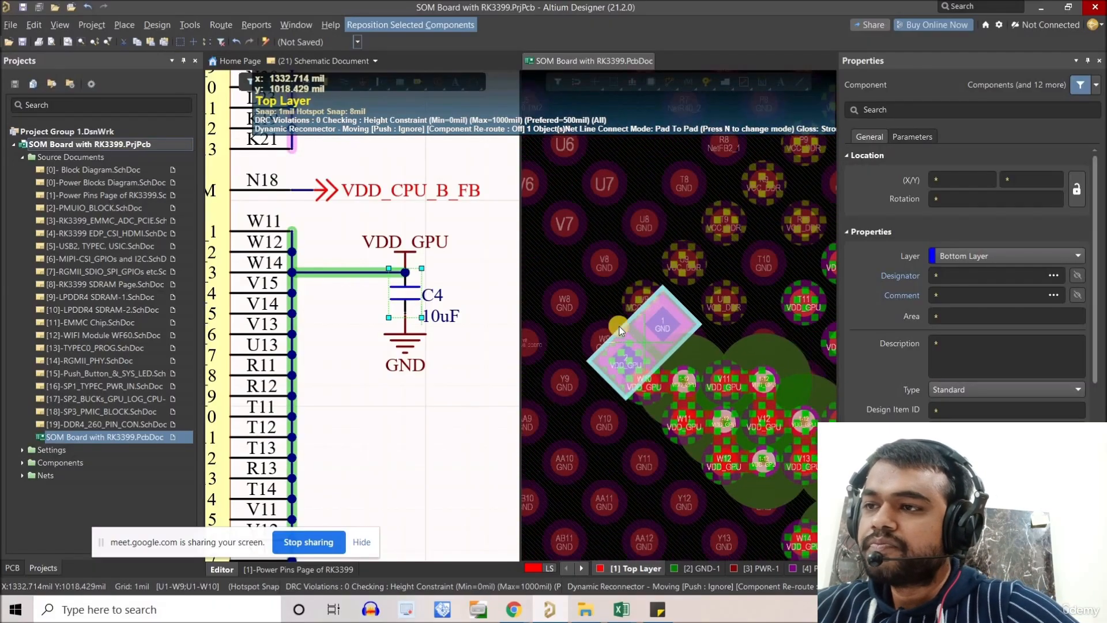
- Rotate the first capacitor and place it diagonally with its VDD_GPU pad under ball W10 and its GND pad under Y10
key("space")
key("space")
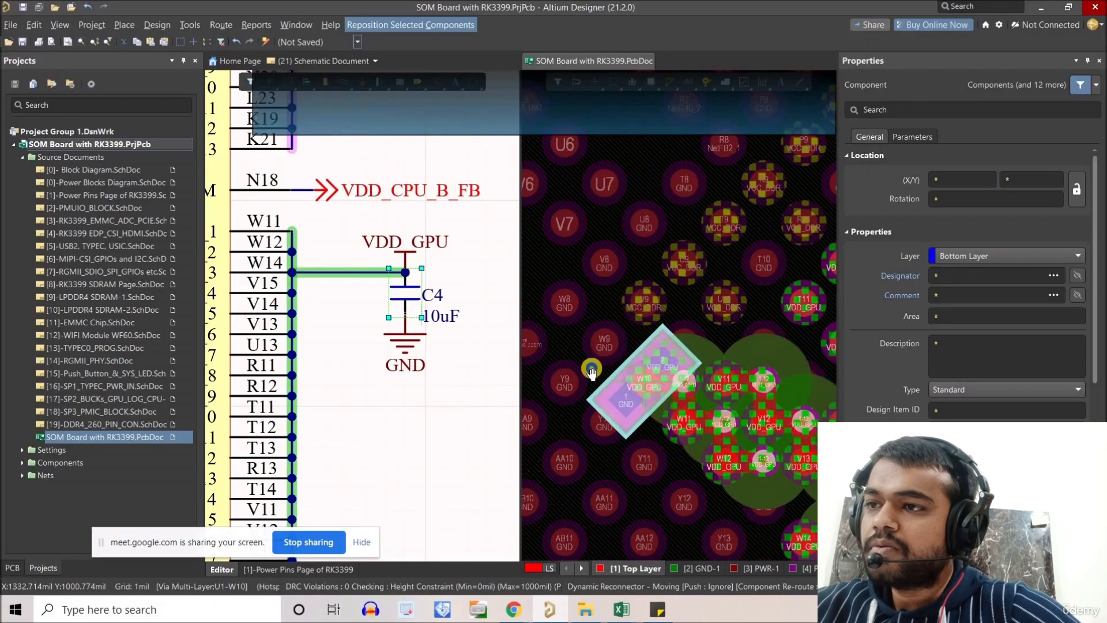
key("space")
key("space")
key("space")
scroll(692, 272, "up", 3, "ctrl")
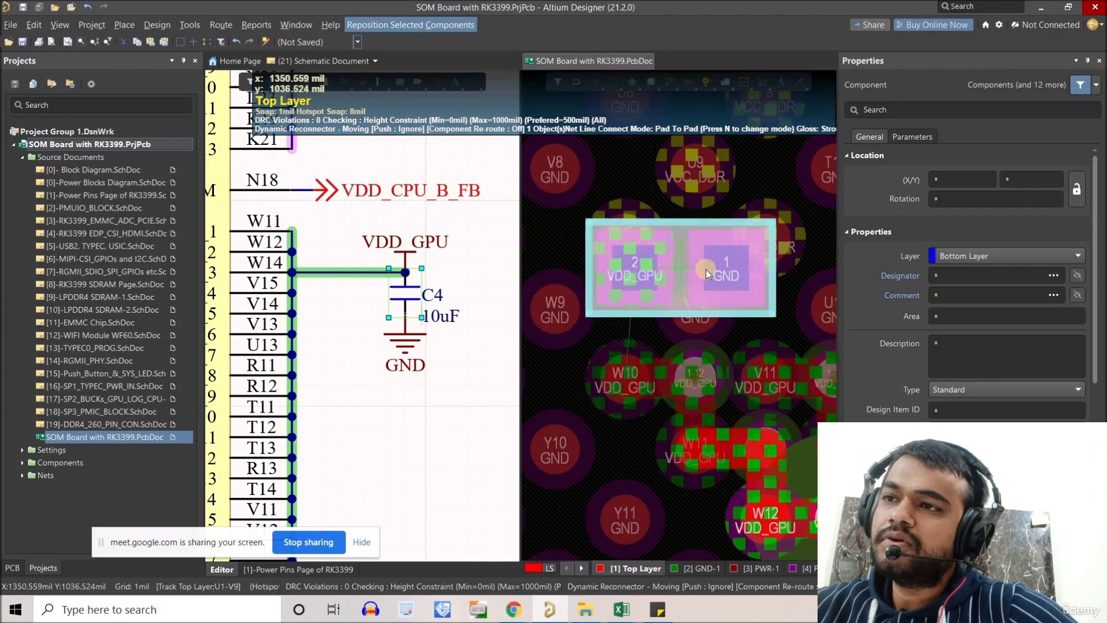
key("space")
right_click_drag(649, 292, 624, 279)
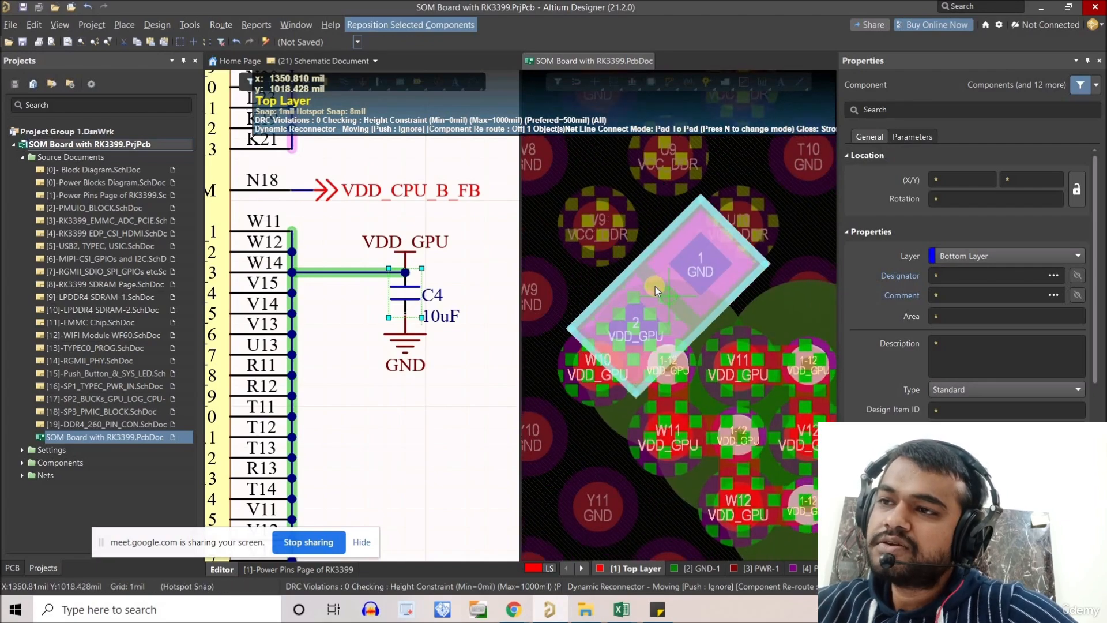
middle_click_drag(693, 303, 618, 302)
key("space")
key("space")
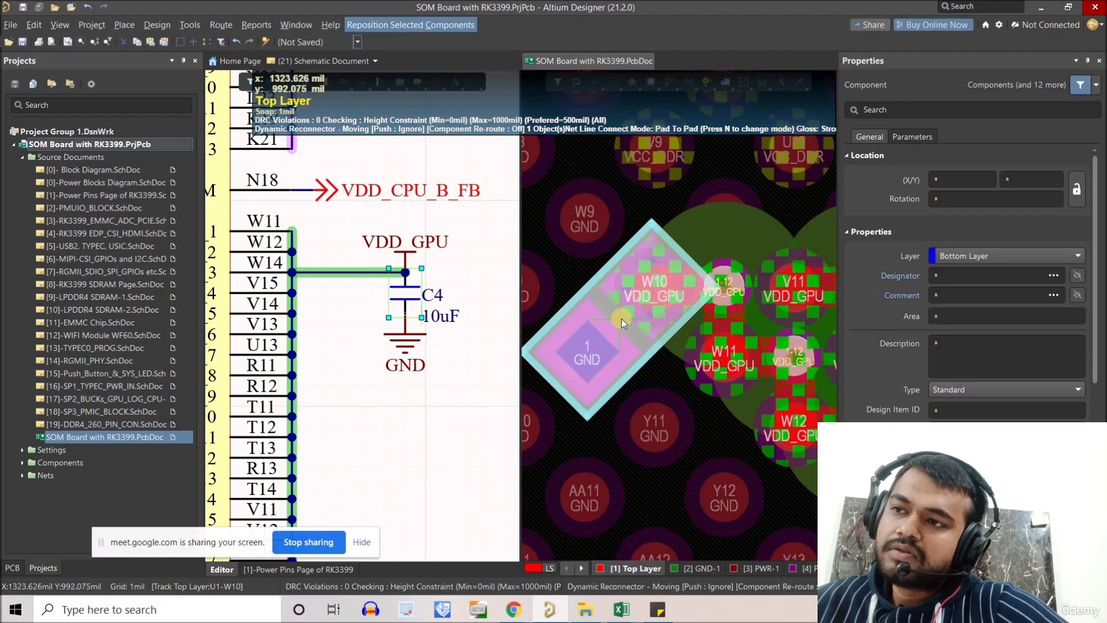
key("space")
key("space")
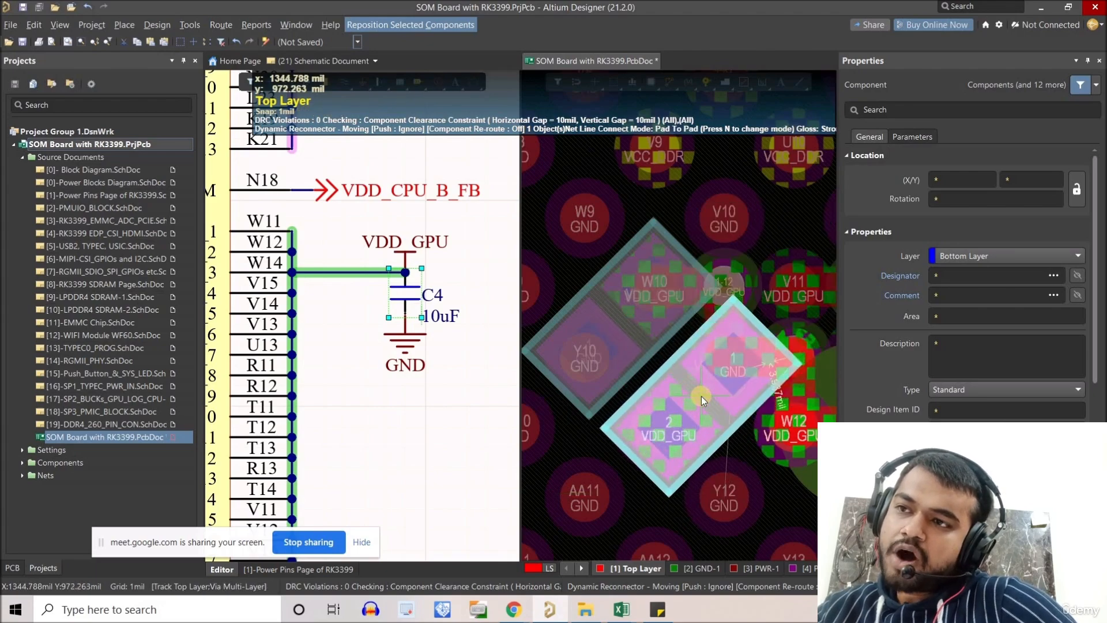
- Rotate the second capacitor by 180 degrees and place it diagonally across balls W11 and Y11, parallel to the first
key("space")
key("space")
key("space")
key("space")
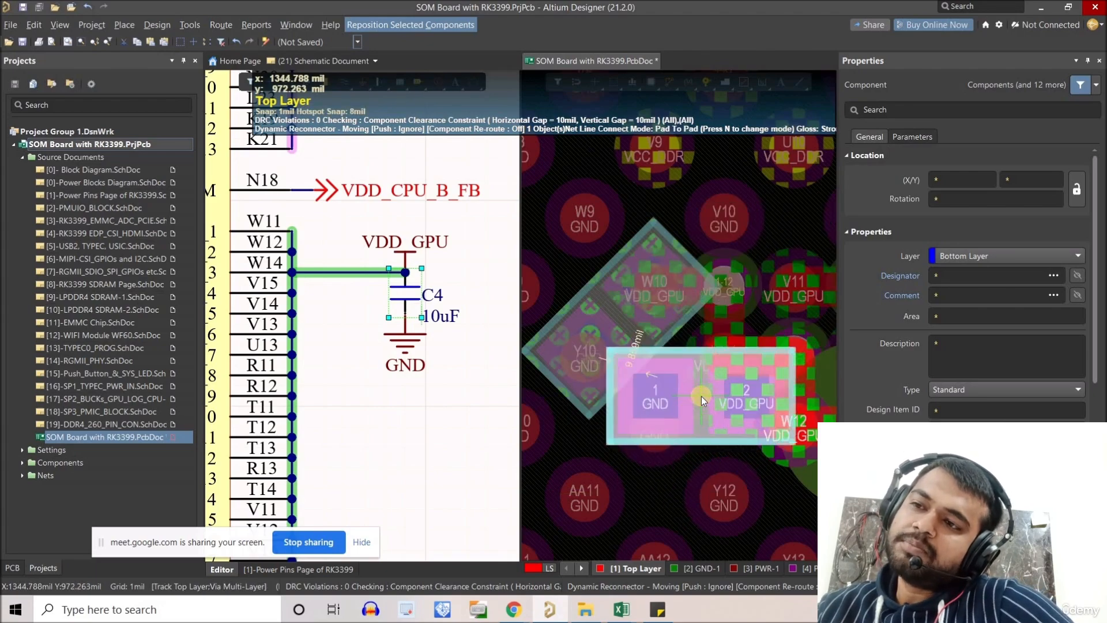
left_click(700, 395)
- Rotate the third capacitor and place it diagonally with its VDD_GPU pad at ball W12 and its GND pad at Y12
scroll(576, 294, "down", 3, "ctrl")
scroll(674, 384, "up", 3, "ctrl")
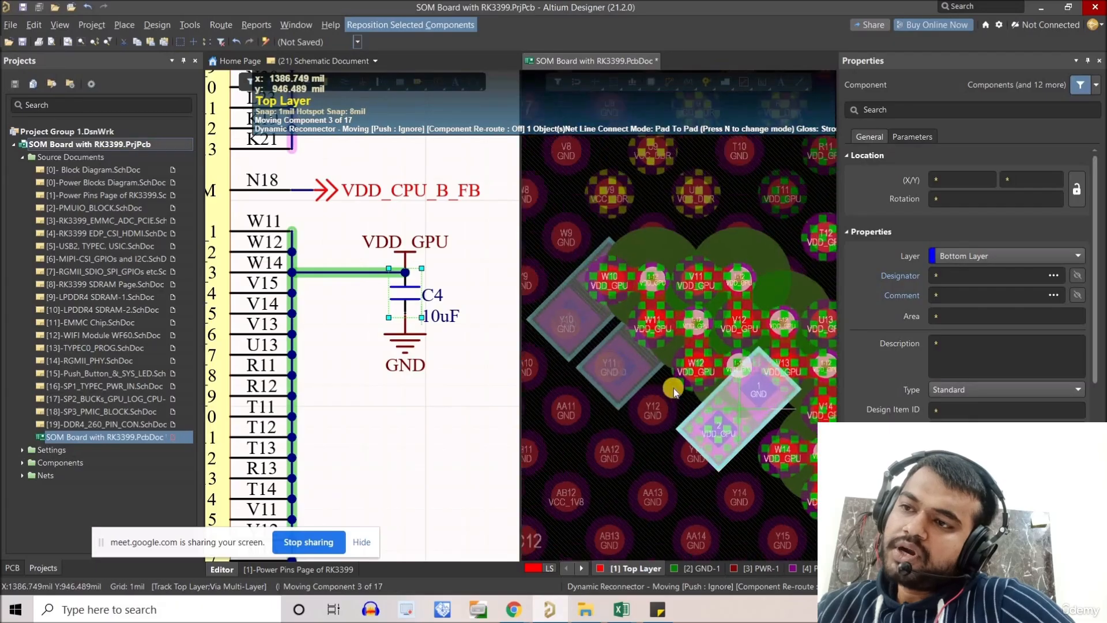
key("space")
key("space")
key("space")
key("space")
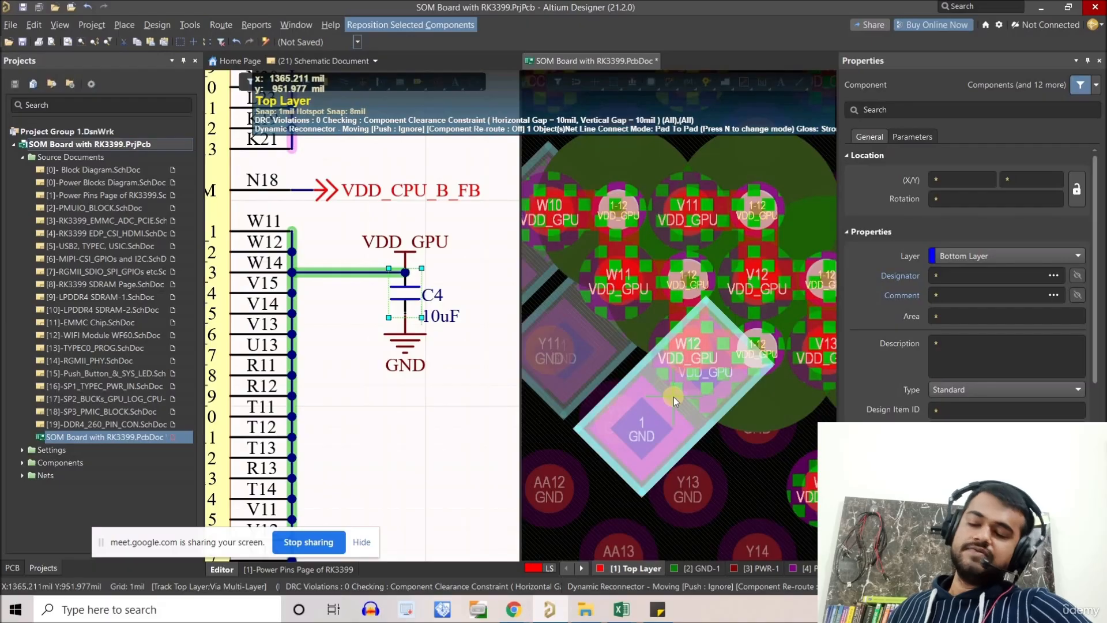
key("space")
key("space")
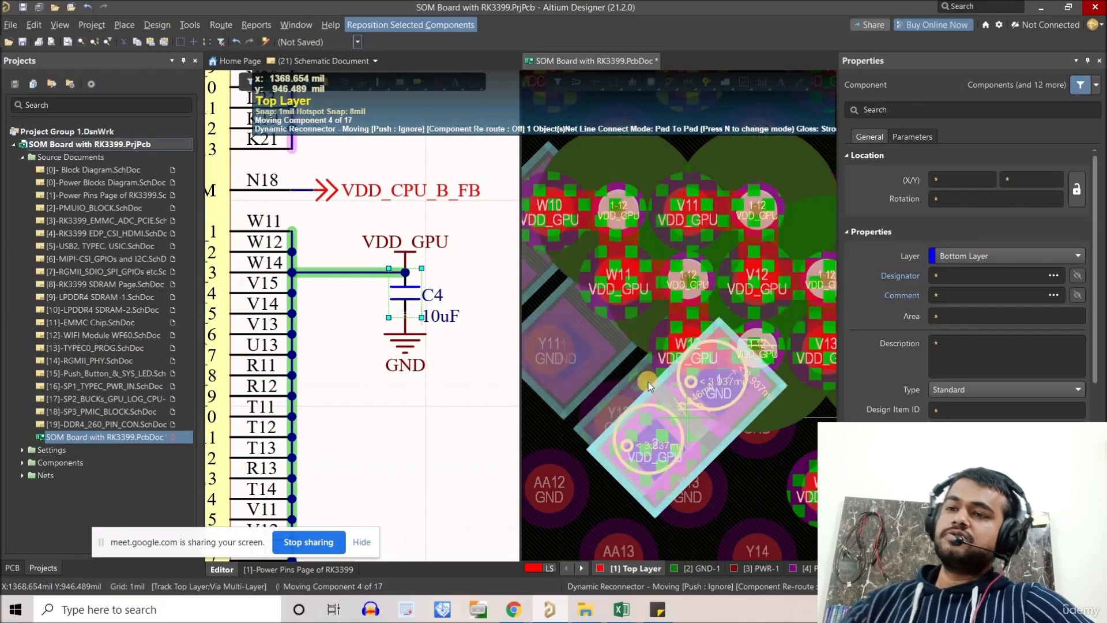
- Place the fourth capacitor diagonally across balls V11 and U11, and the fifth across V12 and U12 with its GND pad at U12
scroll(648, 382, "down", 2, "ctrl")
scroll(635, 294, "up", 4, "ctrl")
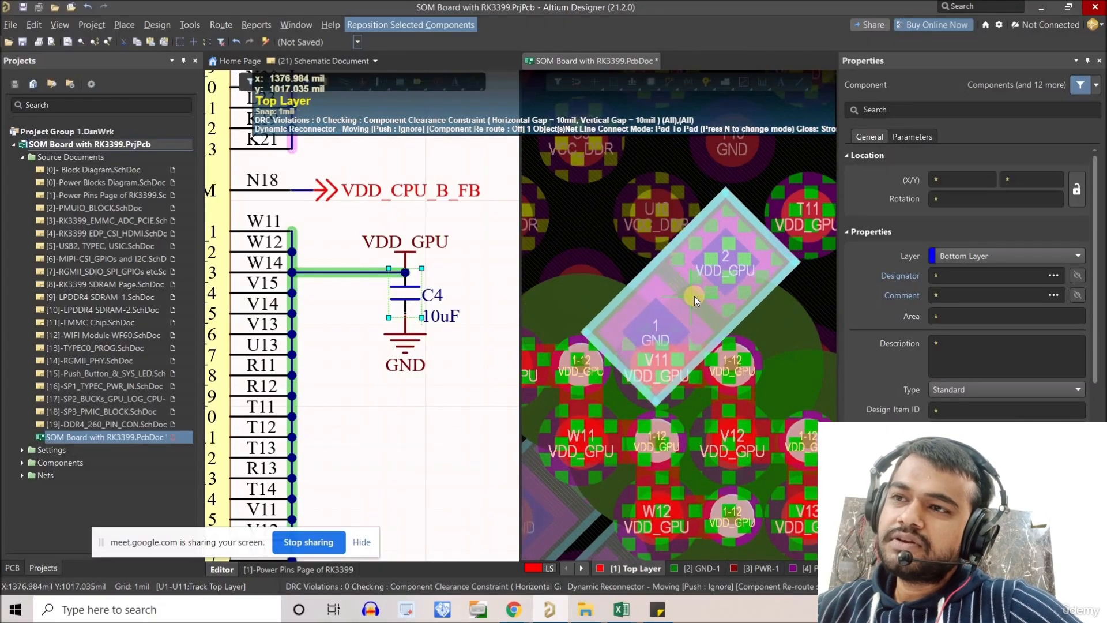
left_click(772, 360)
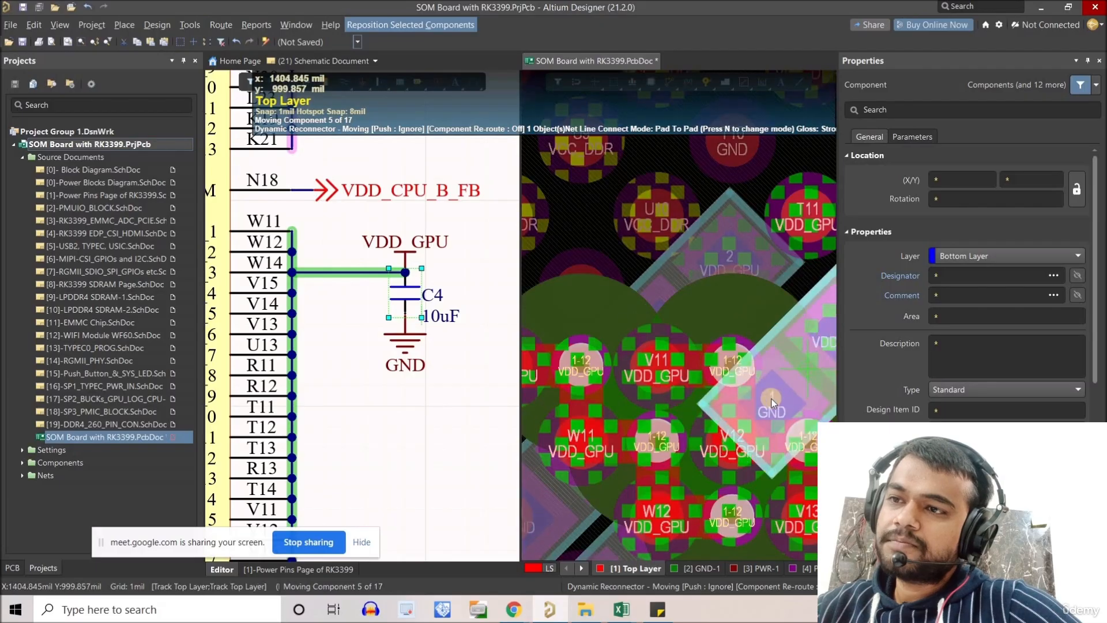
key("space")
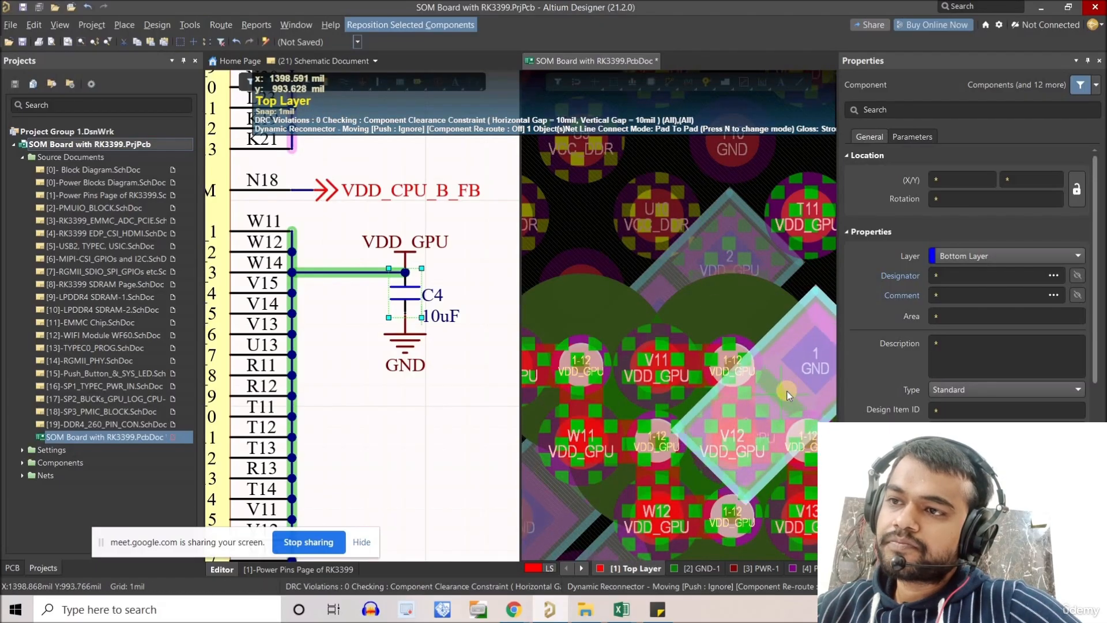
left_click(788, 391)
- Rotate the sixth capacitor and place it diagonally beside balls W13 and Y13, with its GND pad at Y13
right_click_drag(677, 349, 593, 237)
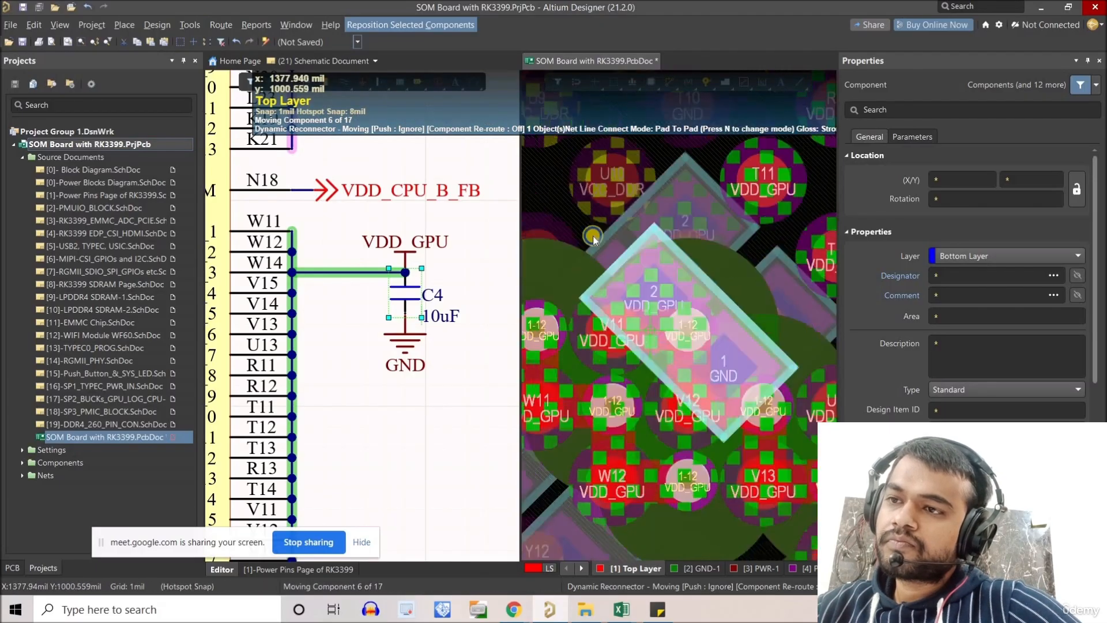
scroll(670, 315, "down", 2, "ctrl")
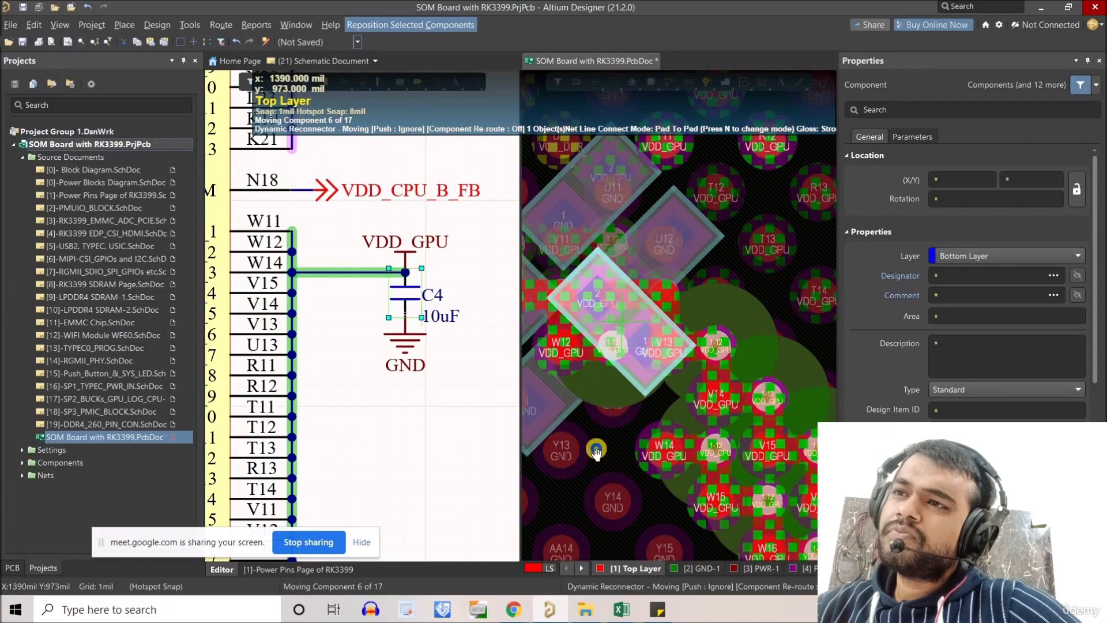
scroll(594, 450, "up", 3)
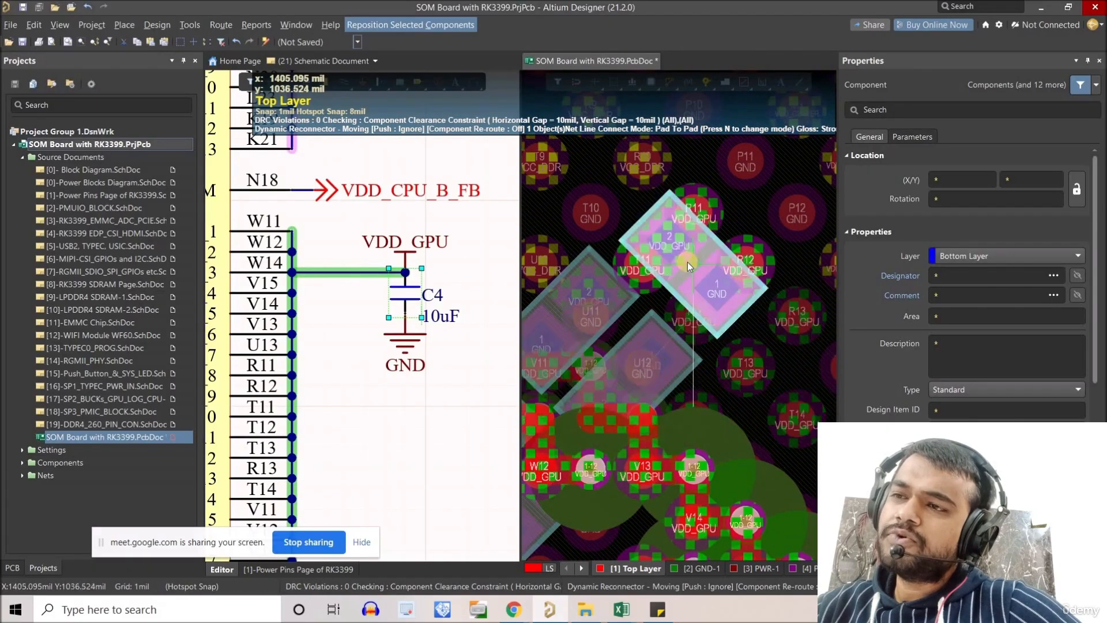
scroll(687, 262, "down", 2, "ctrl")
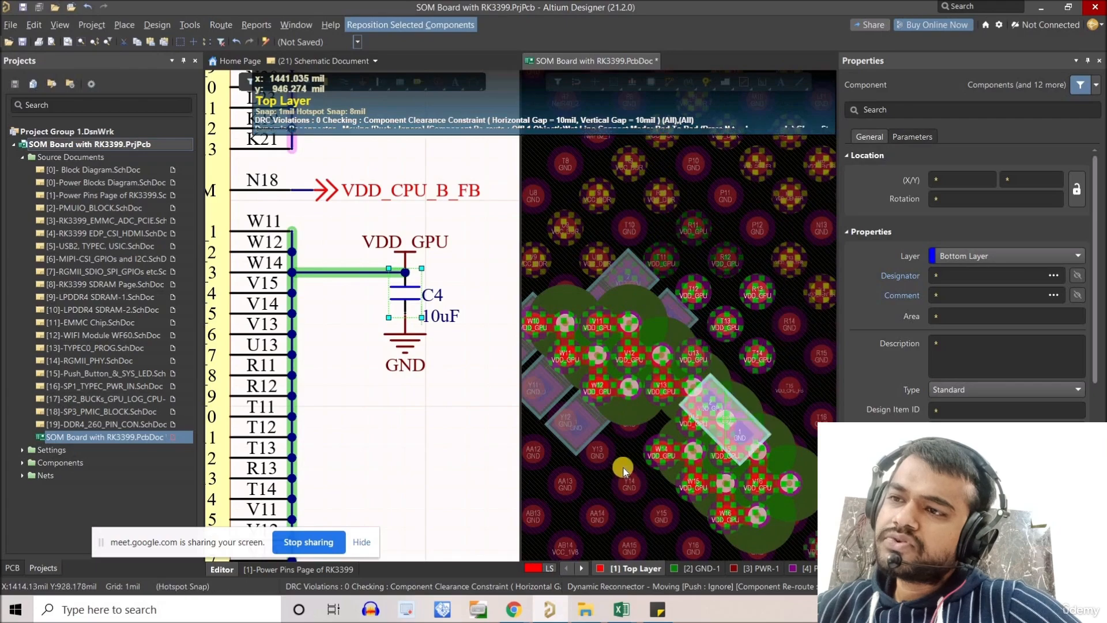
scroll(621, 466, "up", 2, "ctrl")
key("space")
key("space")
key("space")
key("space")
key("space")
key("space")
key("space")
key("space")
key("space")
key("space")
key("space")
key("space")
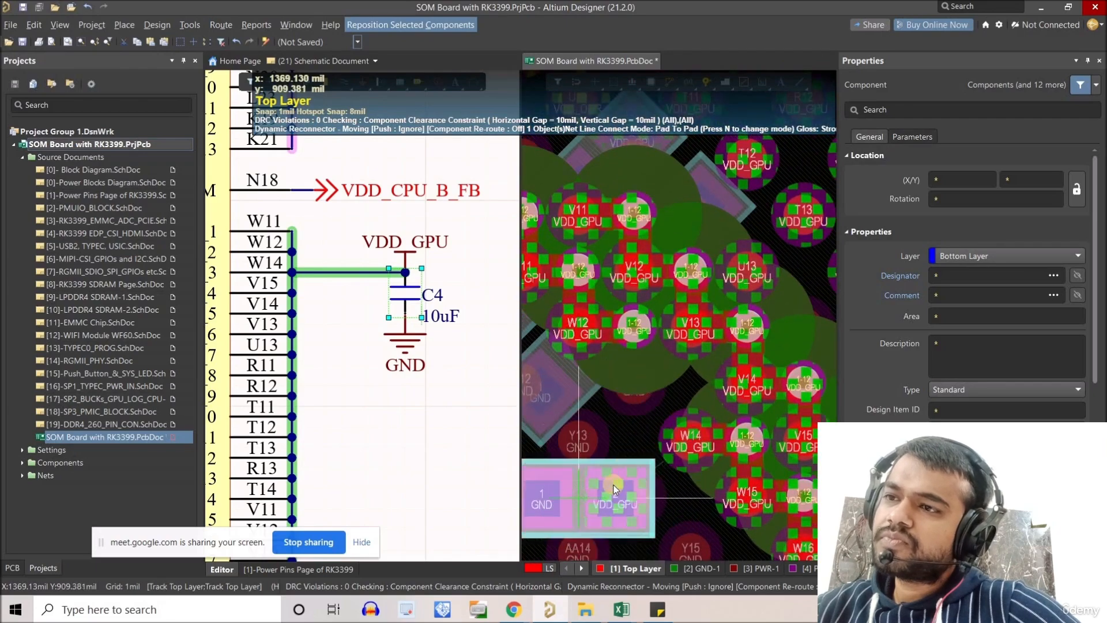
right_click_drag(607, 447, 624, 425)
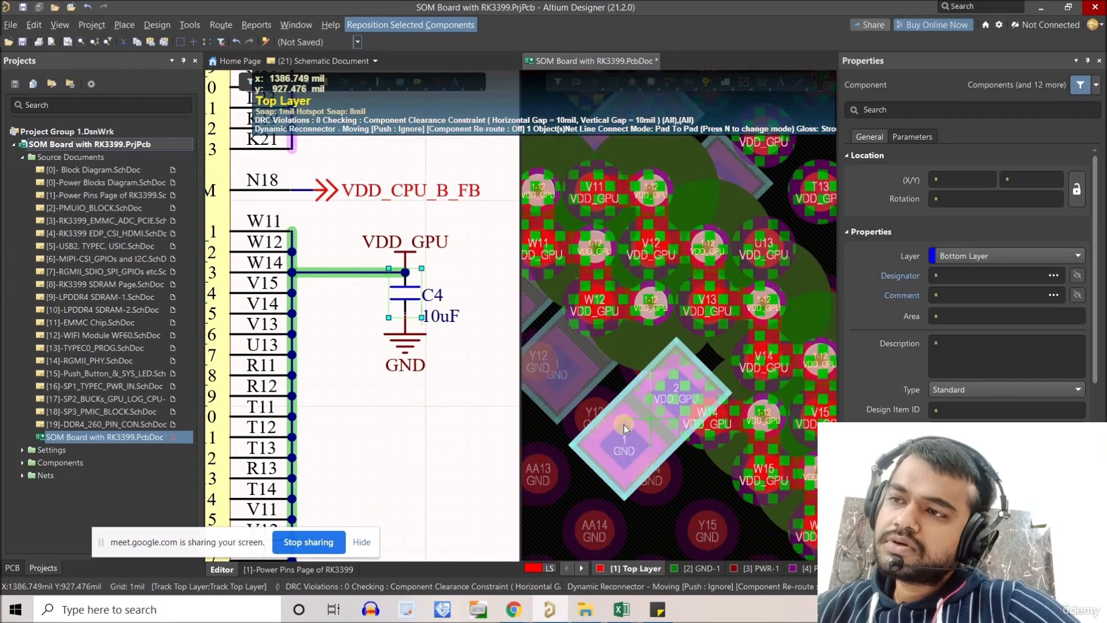
left_click(648, 399)
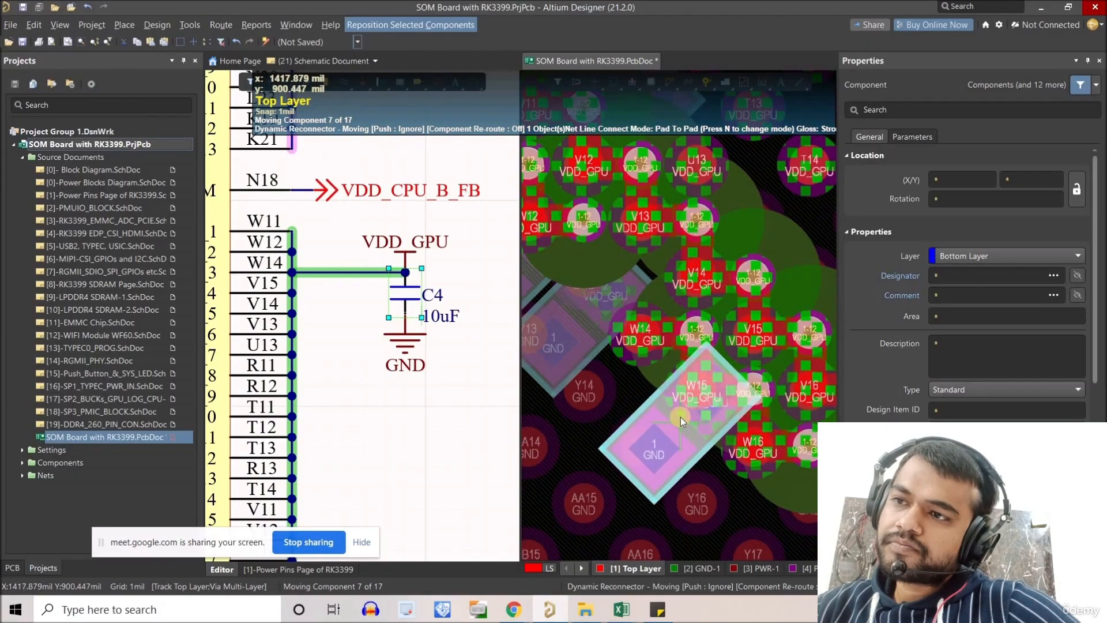
- Place the next three capacitors diagonally across the ball pairs W15/Y15, W16/Y16 and V16/U16
left_click(680, 418)
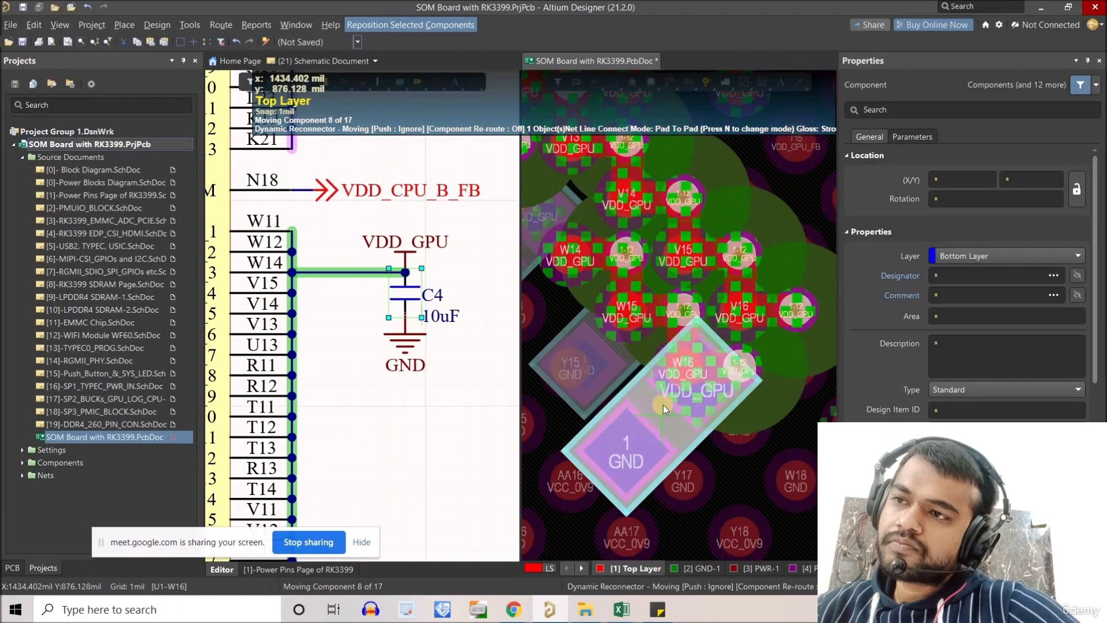
left_click(669, 410)
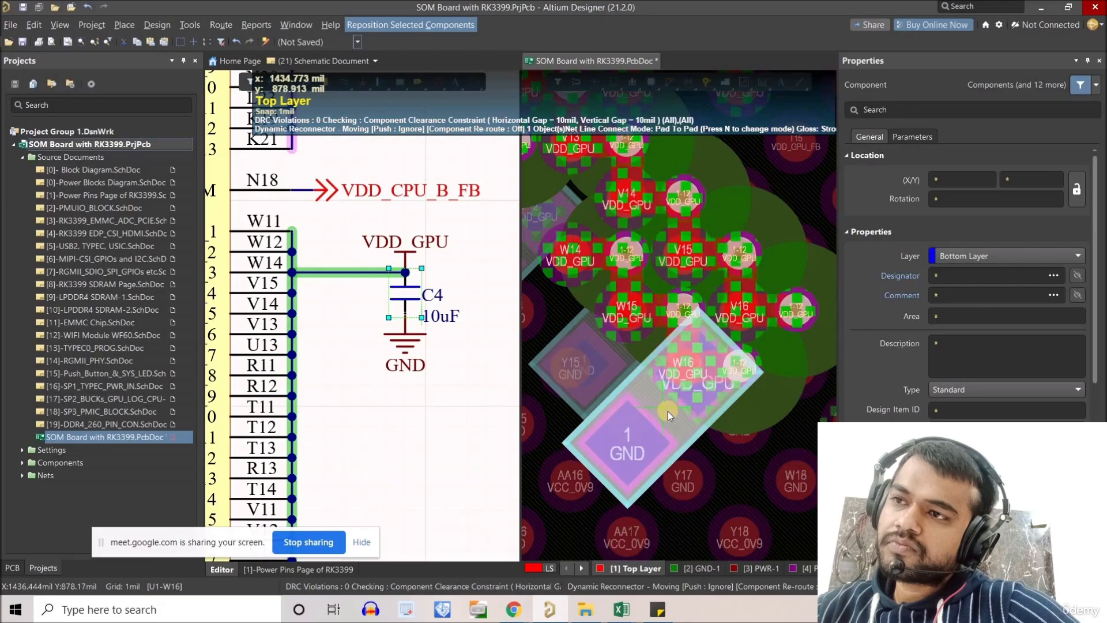
scroll(649, 369, "down", 2, "ctrl")
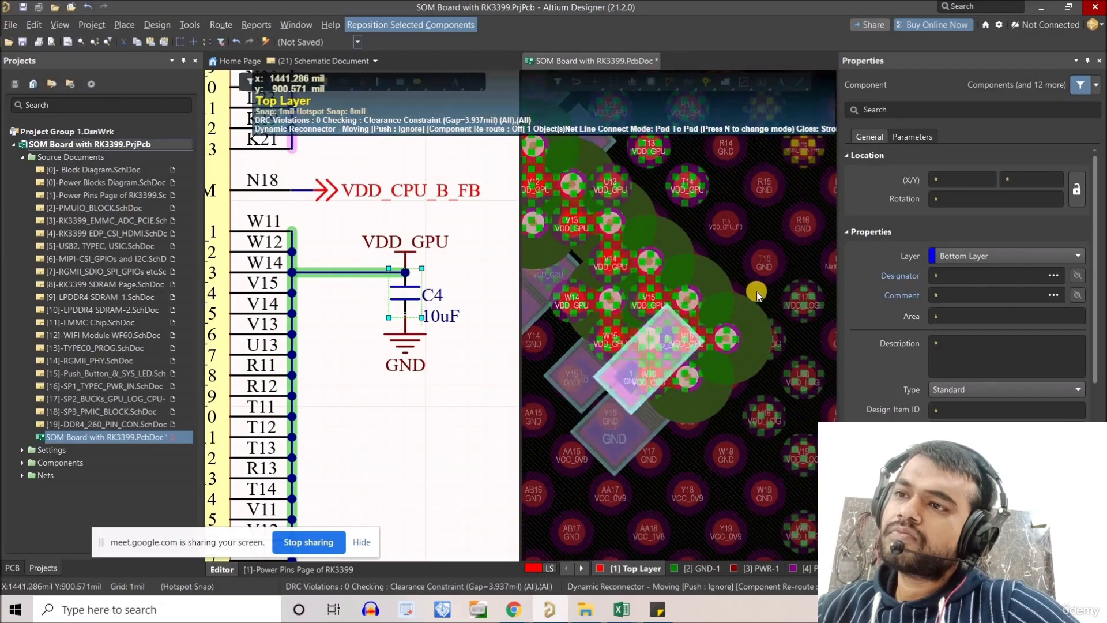
scroll(718, 310, "up", 3, "ctrl")
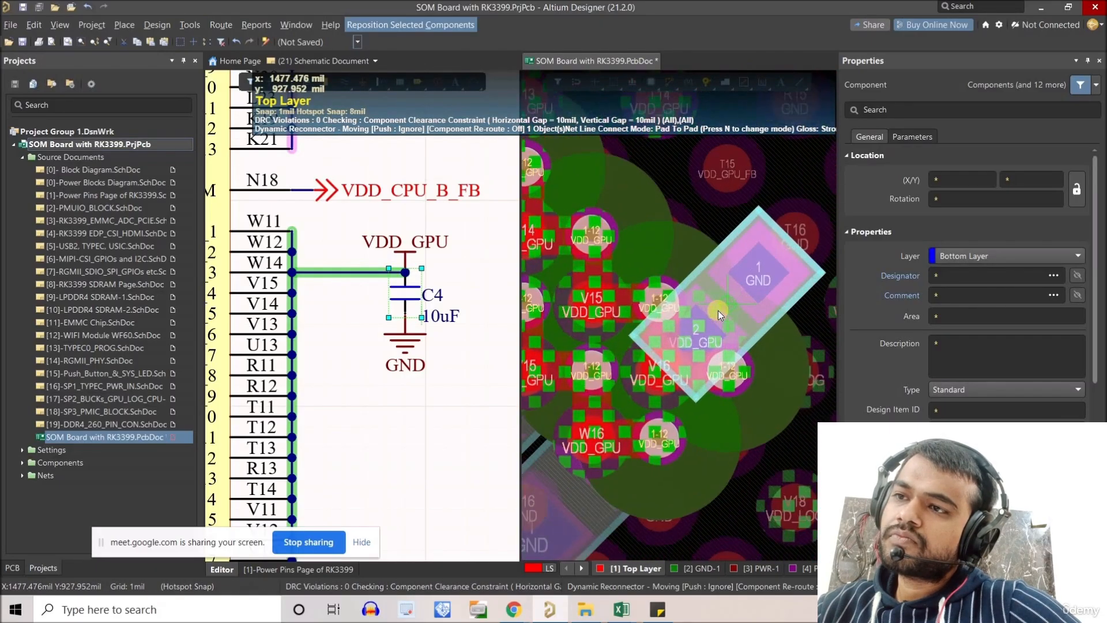
left_click(721, 317)
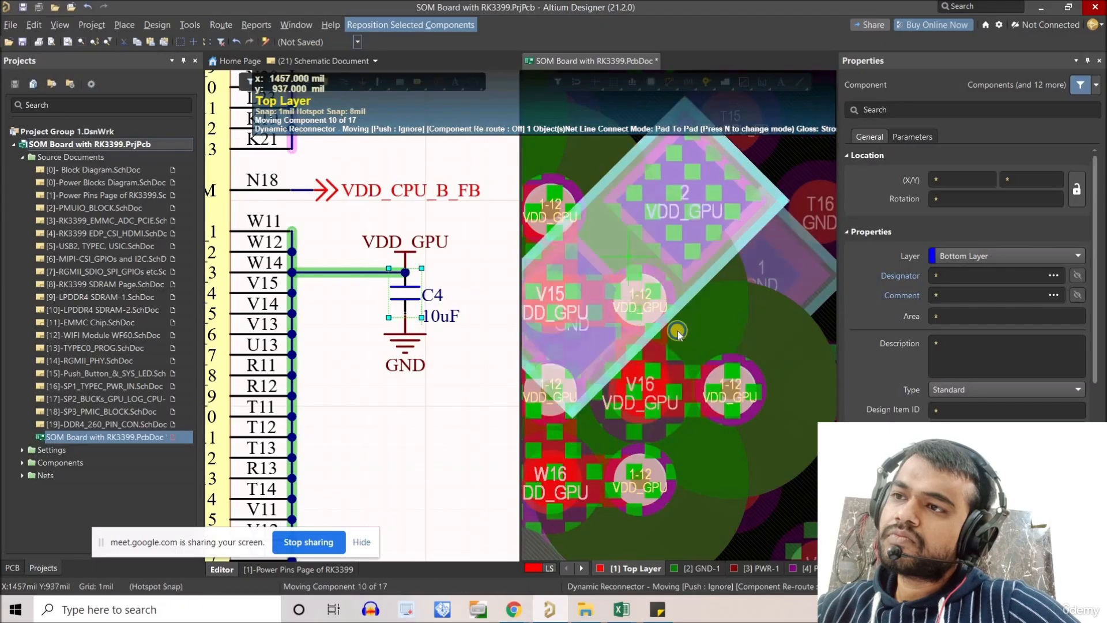
- Rotate the tenth capacitor and place it diagonally across balls V15 and U15, with its VDD_GPU pad towards V15
right_click_drag(680, 336, 731, 386)
key("space")
key("space")
key("space")
key("space")
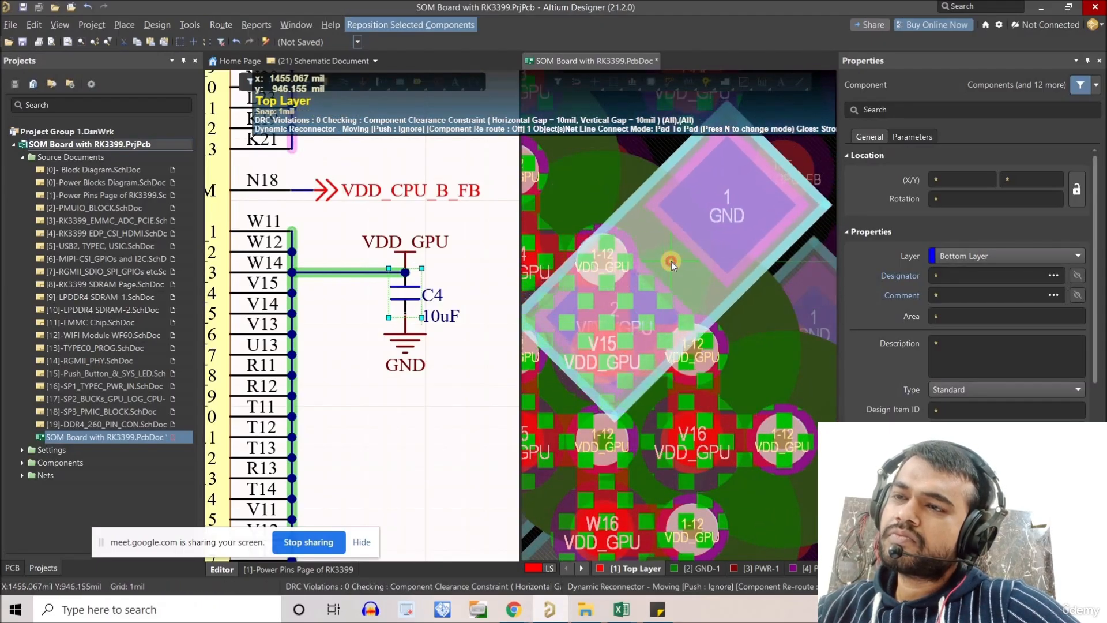
left_click(740, 337)
- Try to fit the eleventh capacitor diagonally between balls V13 and T14, and end the repositioning run
scroll(749, 351, "down", 4, "ctrl")
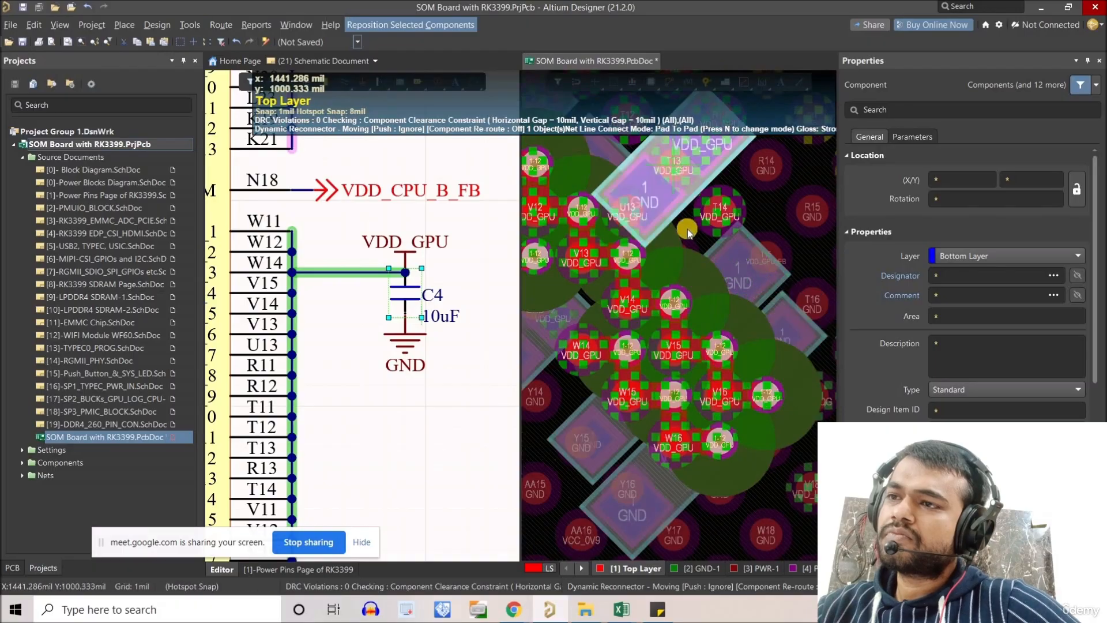
scroll(684, 236, "up", 3, "ctrl")
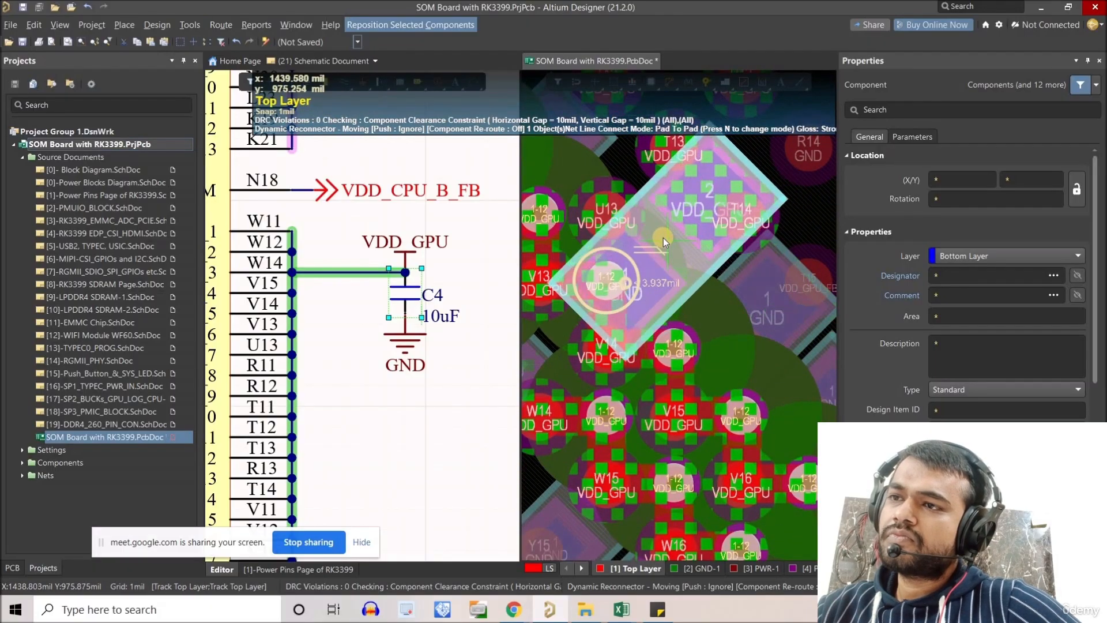
left_click(672, 243)
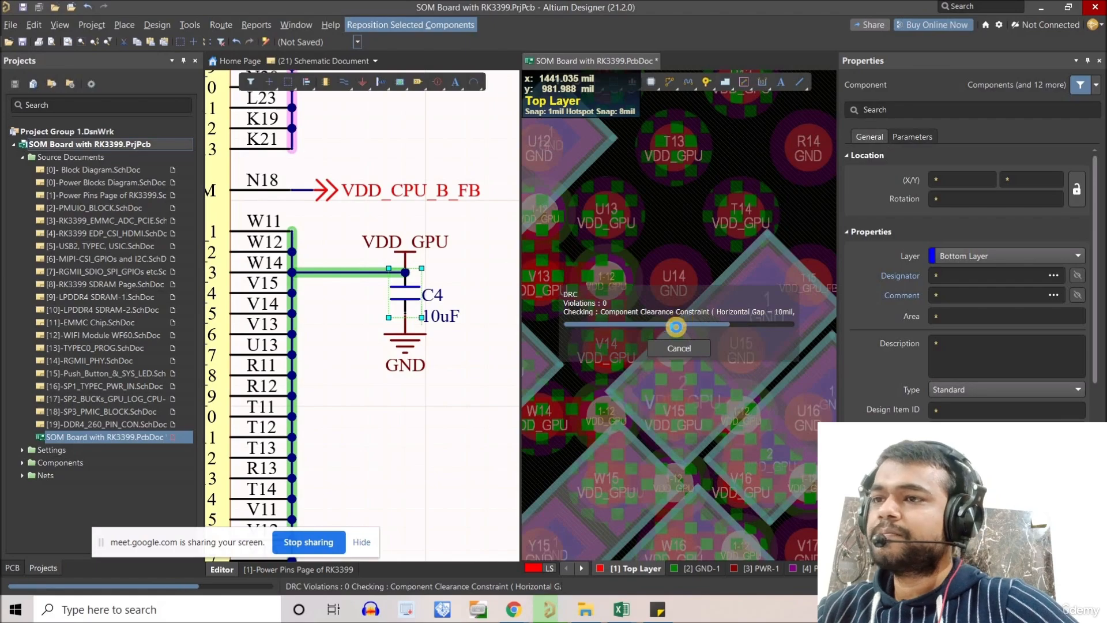
- Examine the placed capacitors around the VDD_GPU balls against the VDD_GPU capacitor row on the Power Pins schematic
scroll(692, 312, "down", 5, "ctrl")
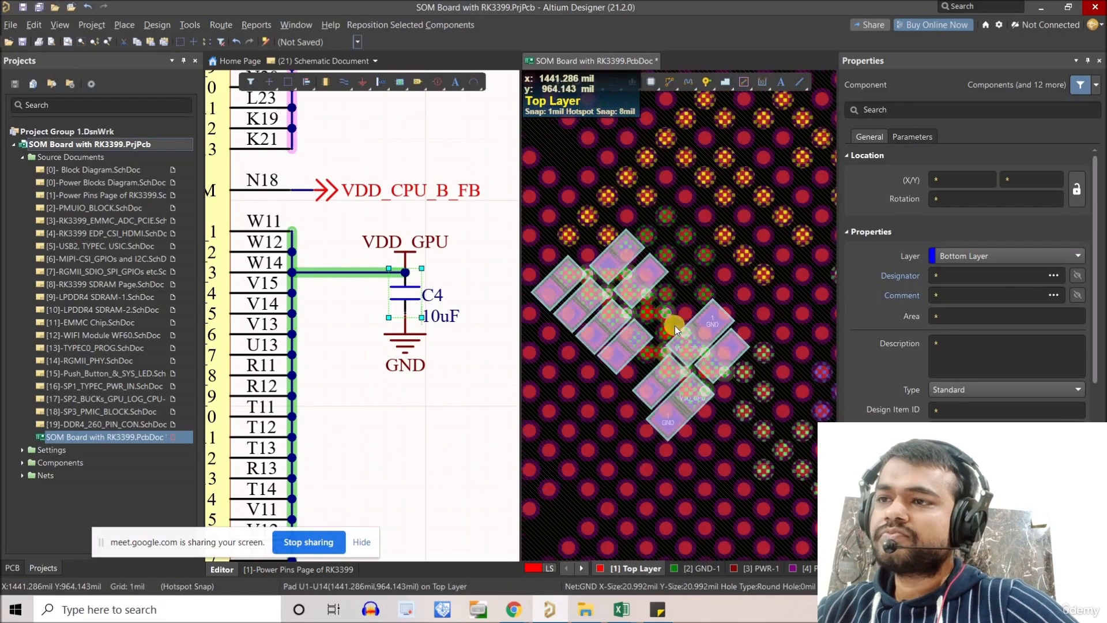
scroll(404, 395, "down", 6, "ctrl")
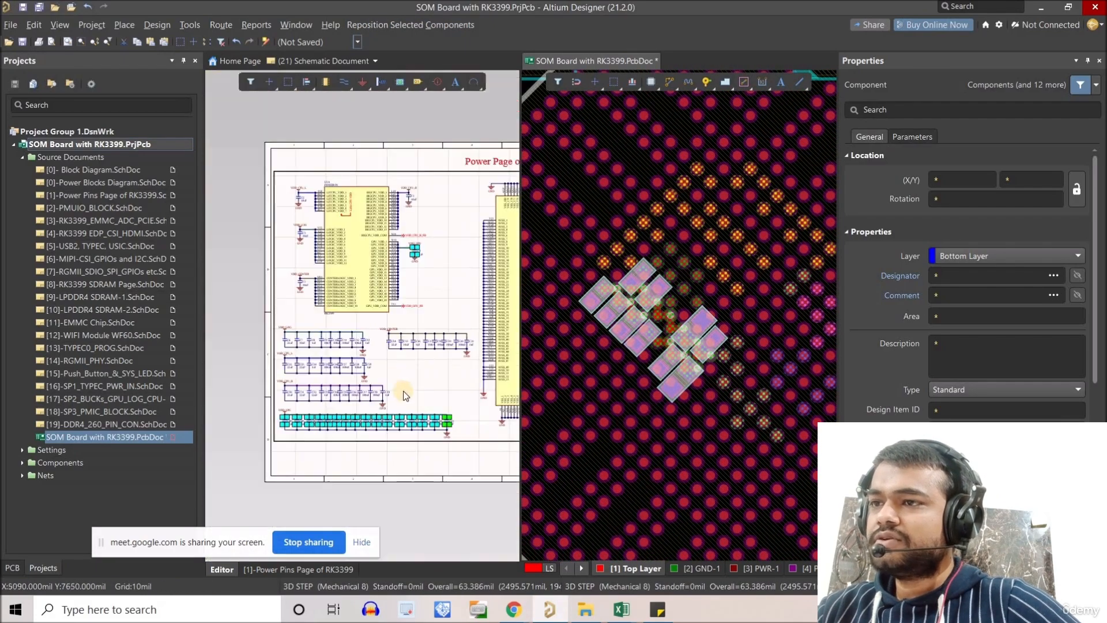
scroll(653, 265, "up", 8, "ctrl")
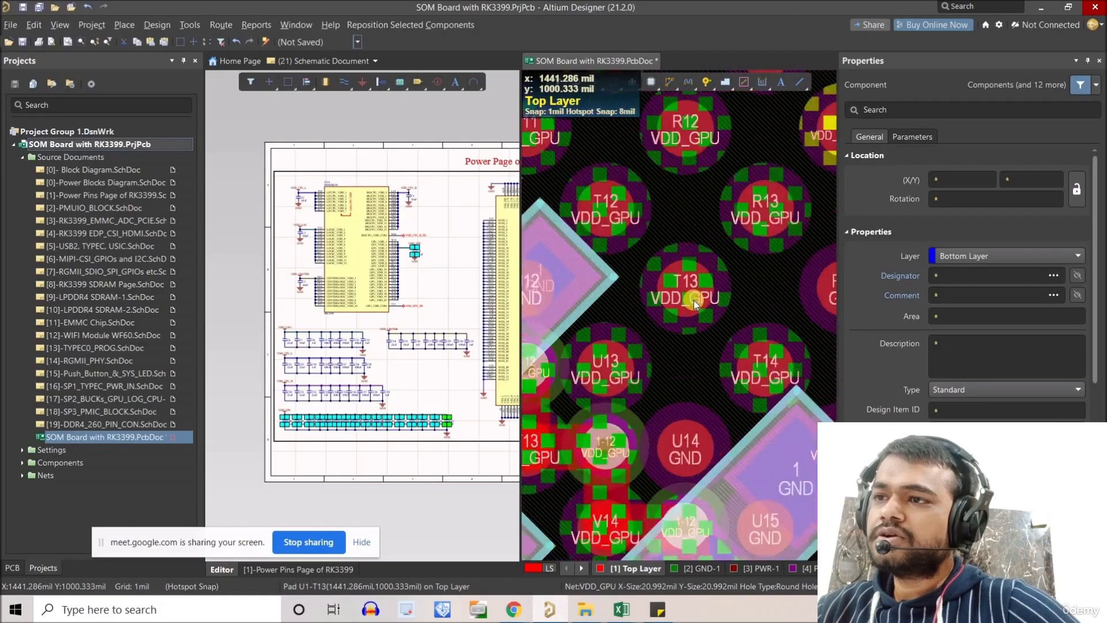
scroll(721, 305, "down", 4, "ctrl")
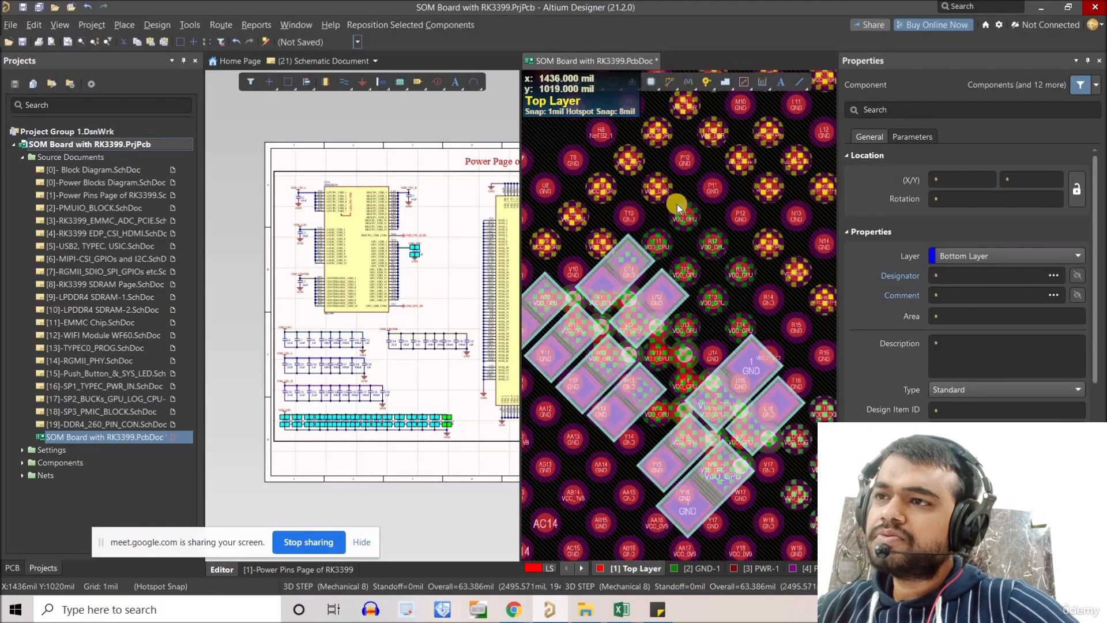
scroll(677, 204, "up", 2, "ctrl")
scroll(707, 245, "down", 3, "ctrl")
scroll(691, 326, "up", 4, "ctrl")
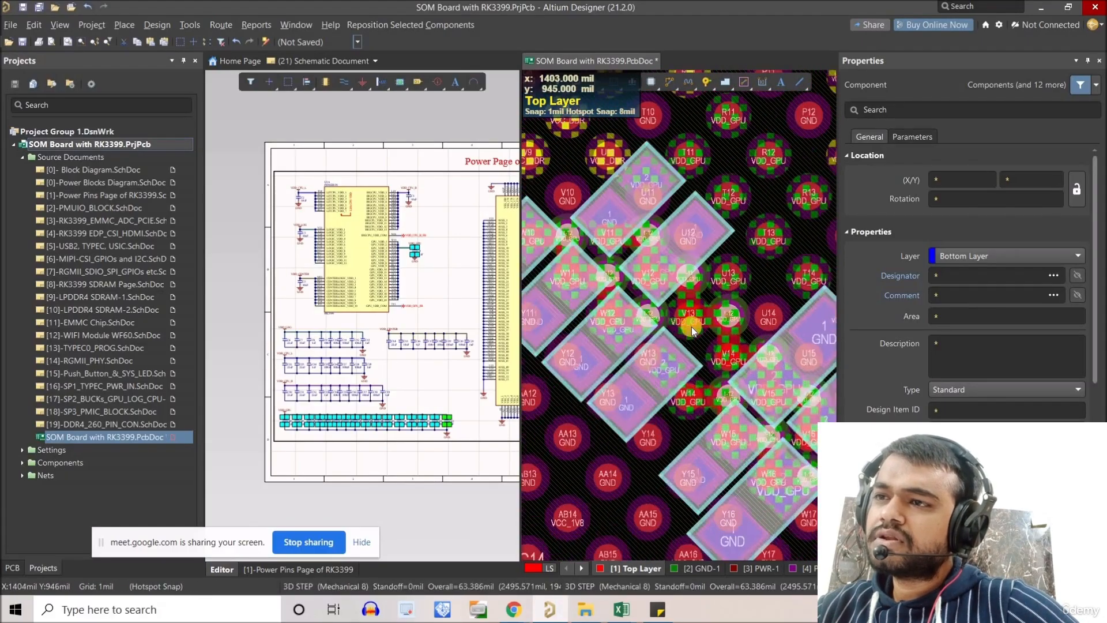
left_click(474, 380)
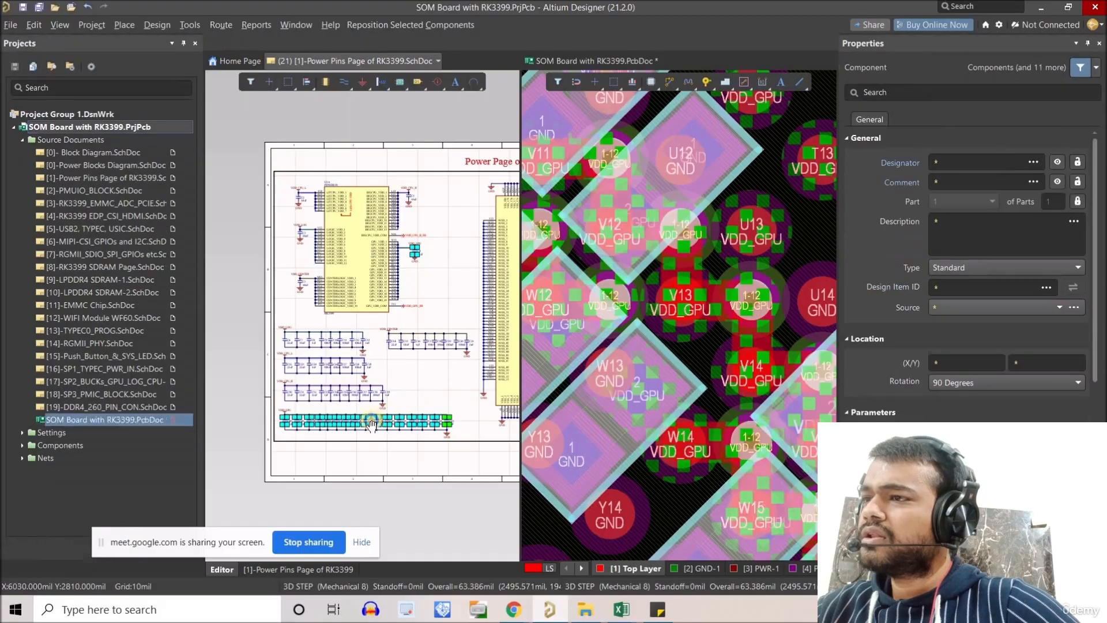
right_click_drag(358, 447, 312, 450)
scroll(683, 372, "down", 4, "ctrl")
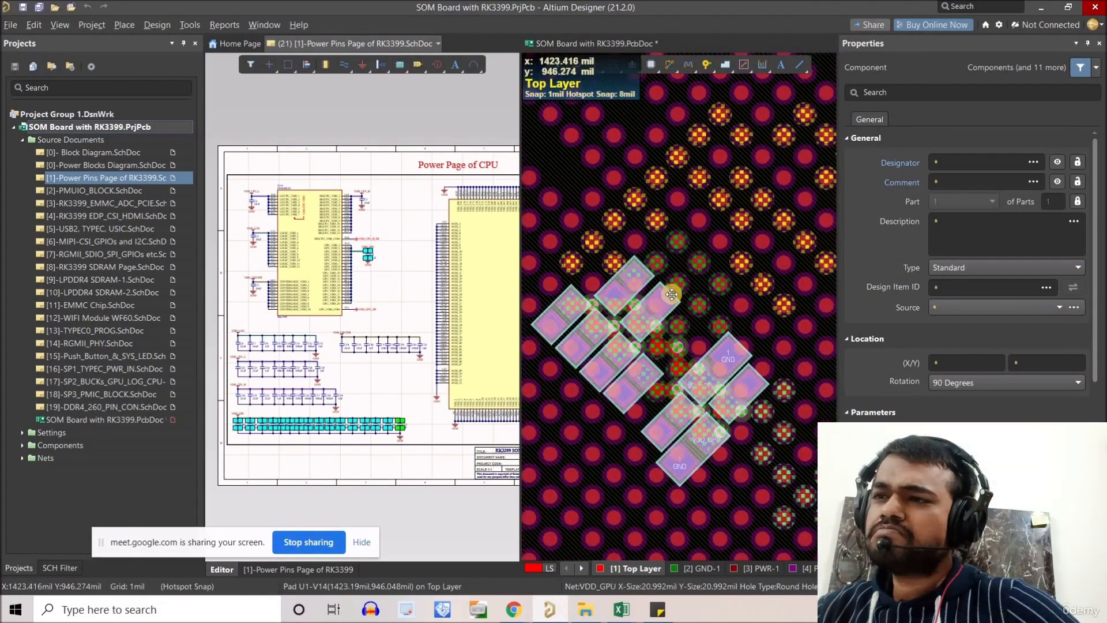
- Examine which RK3399 balls belong to VDD_GPU by highlighting that net from the schematic and comparing its GPU_VDD pin list with the board
scroll(657, 324, "up", 5, "ctrl")
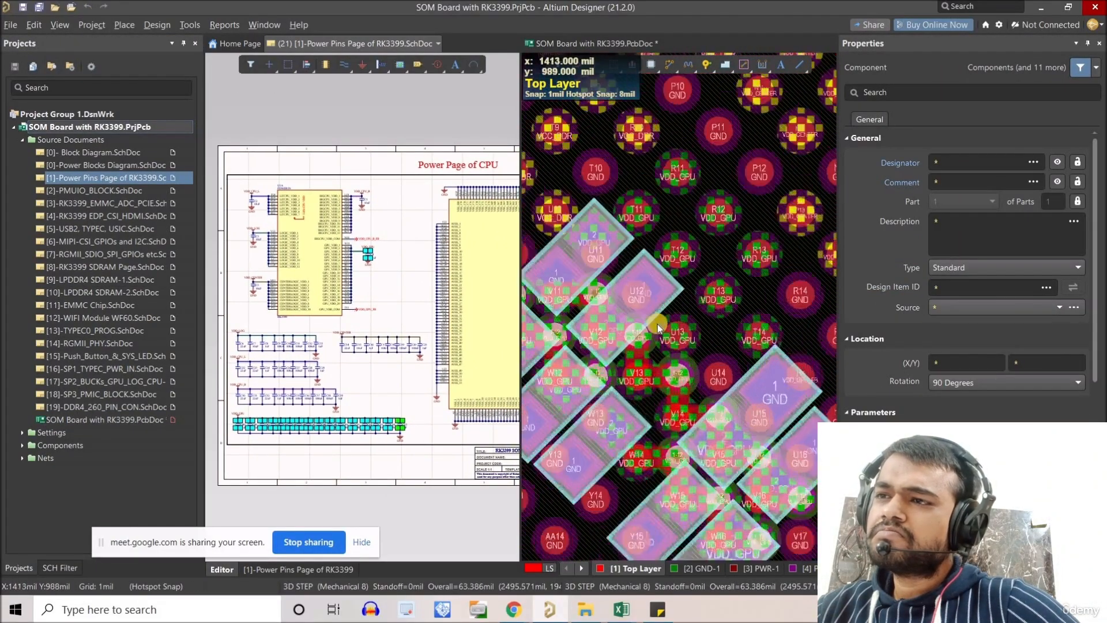
scroll(375, 303, "up", 1, "ctrl")
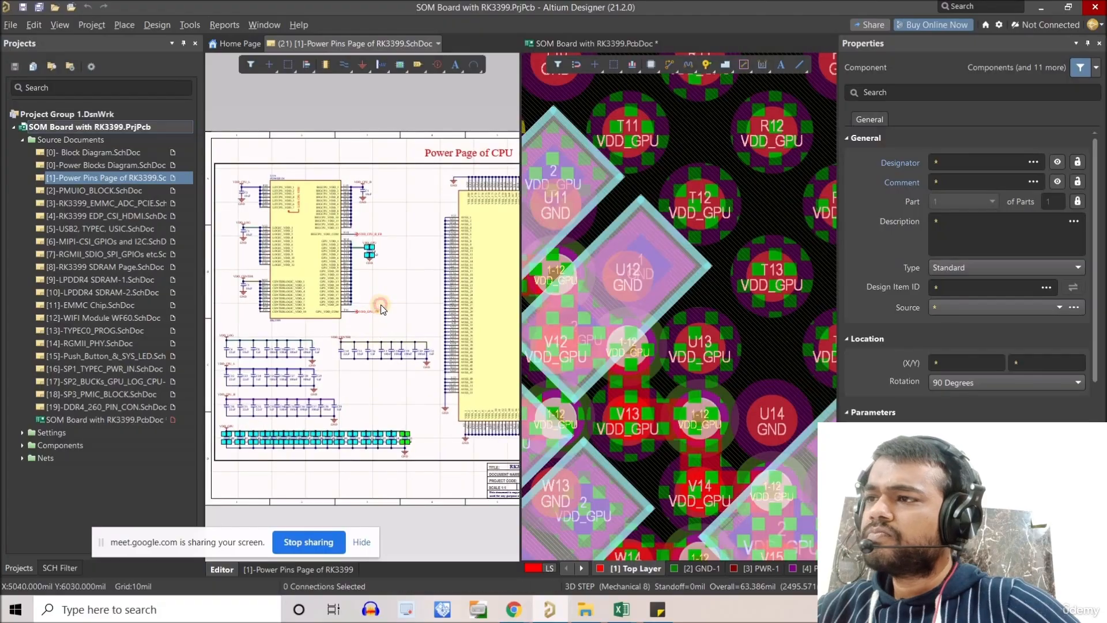
left_click(380, 305)
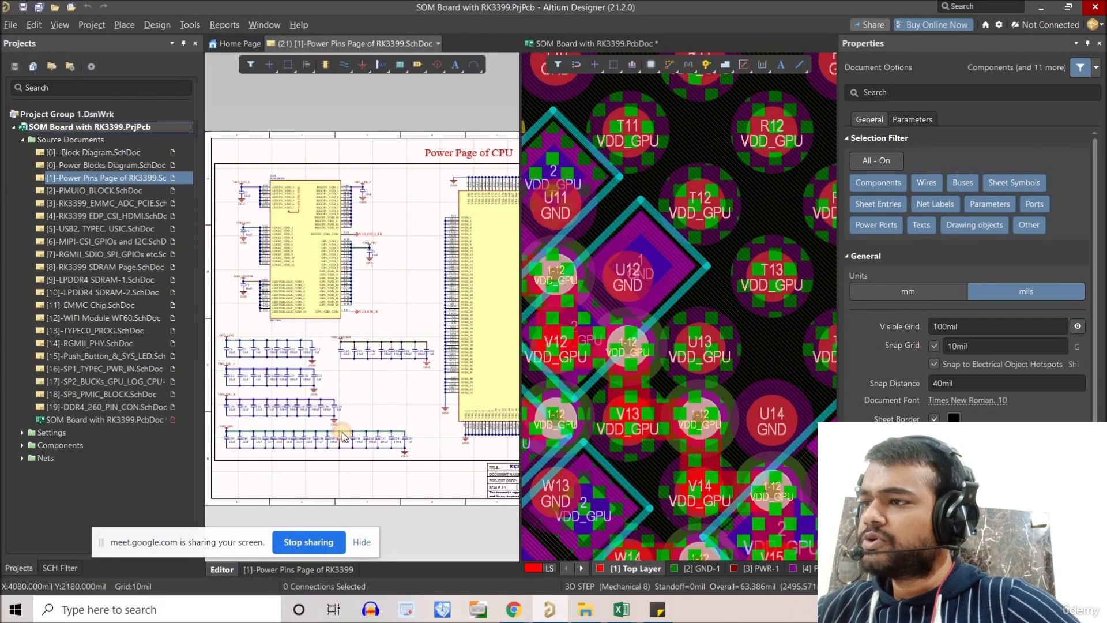
left_click(349, 432)
scroll(684, 345, "down", 4, "ctrl")
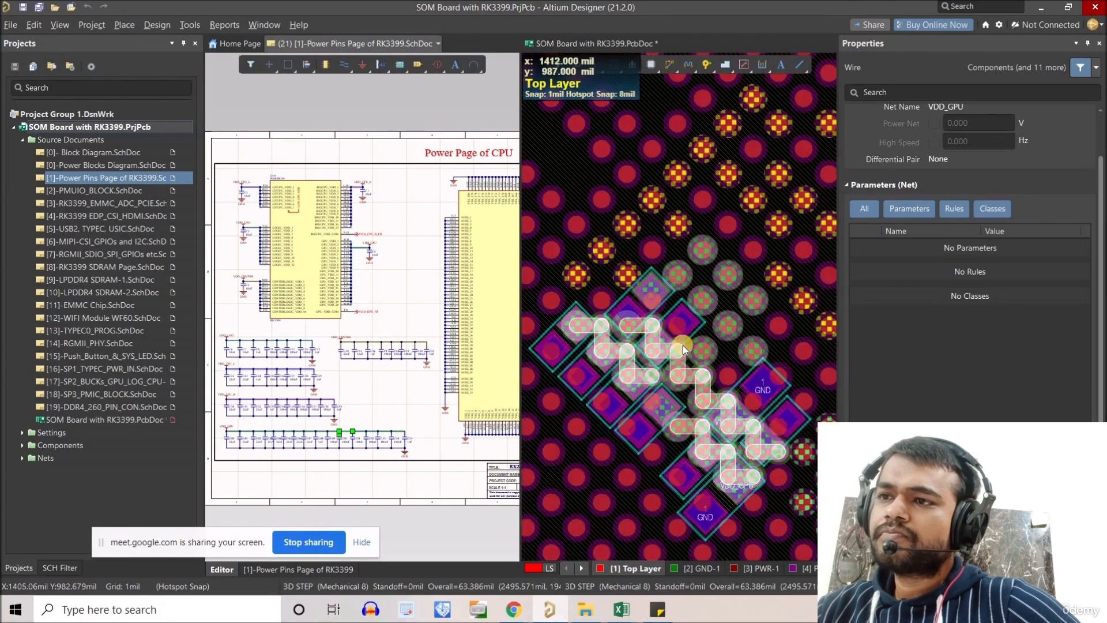
scroll(678, 279, "up", 4, "ctrl")
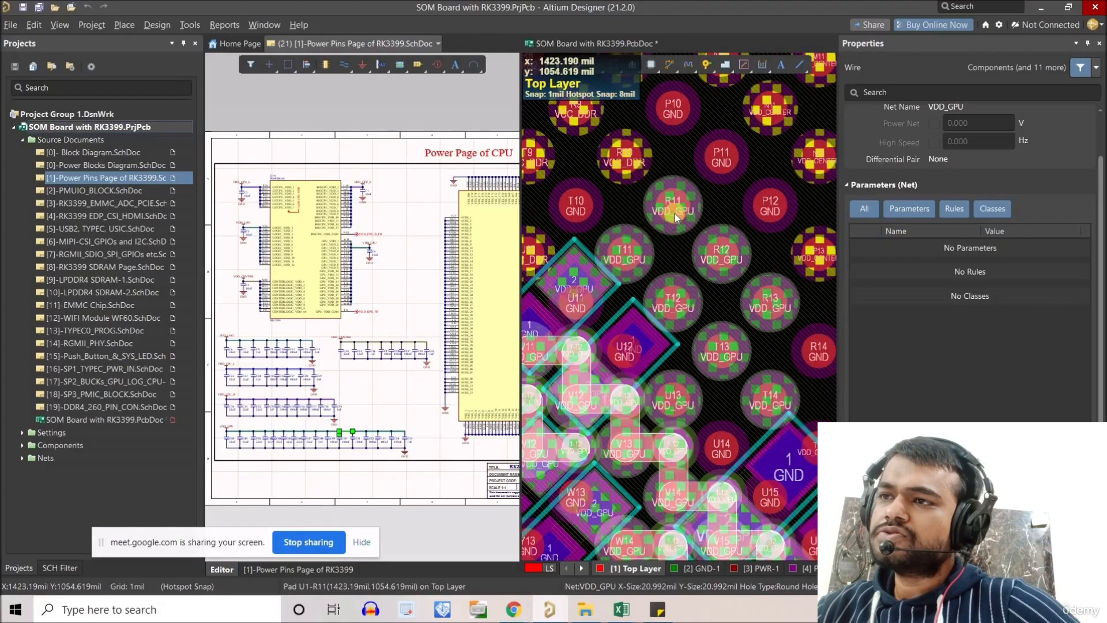
scroll(675, 213, "up", 3, "ctrl")
scroll(322, 248, "up", 3, "ctrl")
scroll(322, 248, "up", 2, "ctrl")
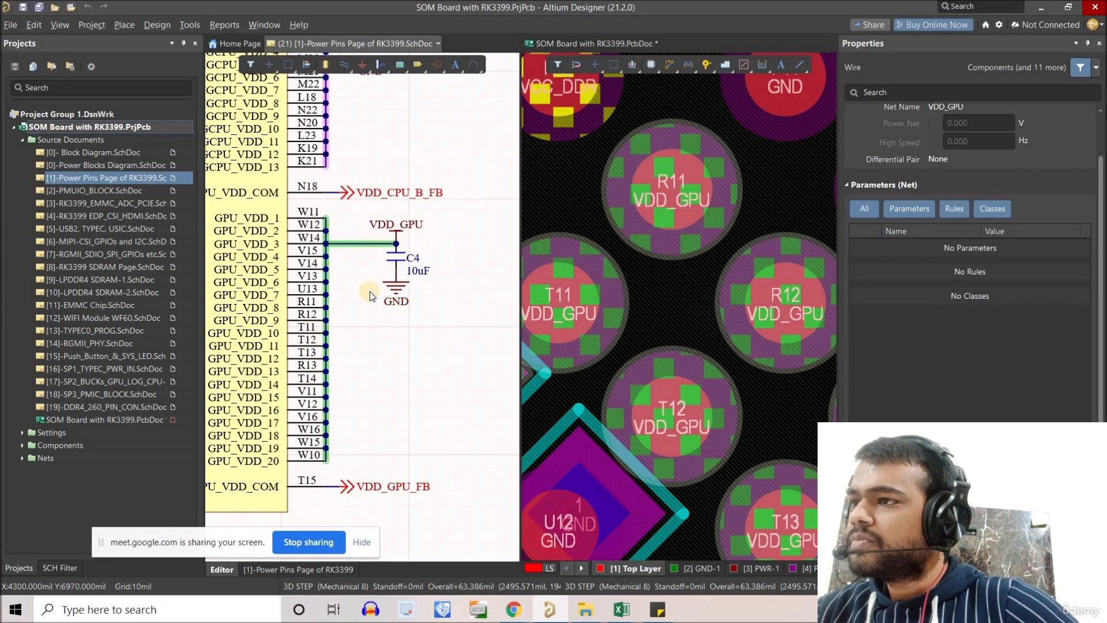
scroll(518, 329, "down", 3, "ctrl")
scroll(692, 306, "down", 5, "ctrl")
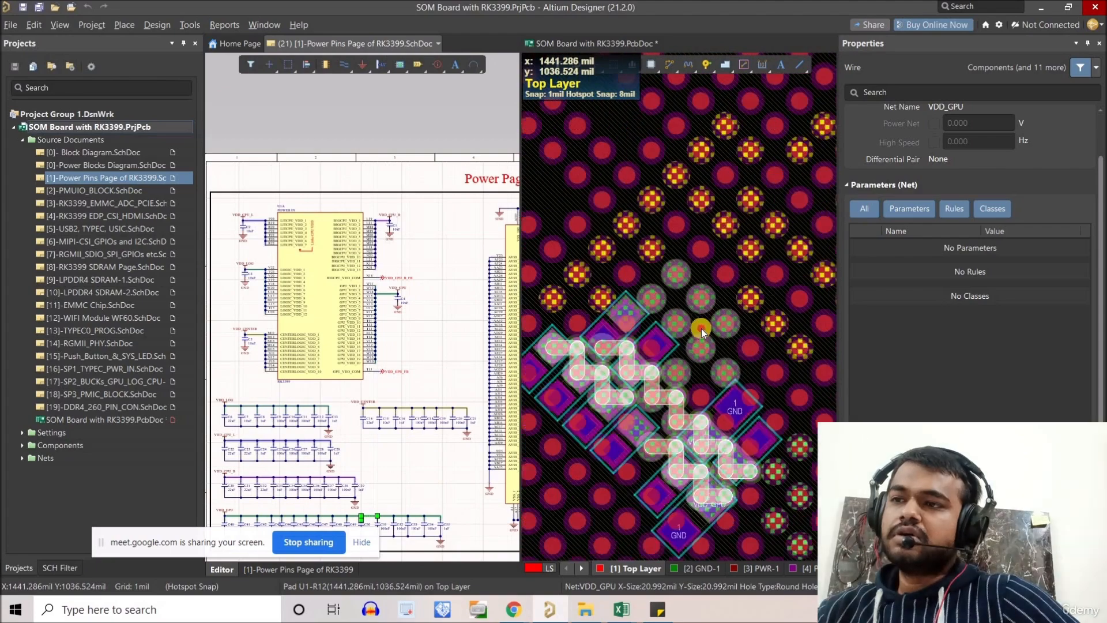
left_click(699, 345)
scroll(691, 308, "up", 2, "ctrl")
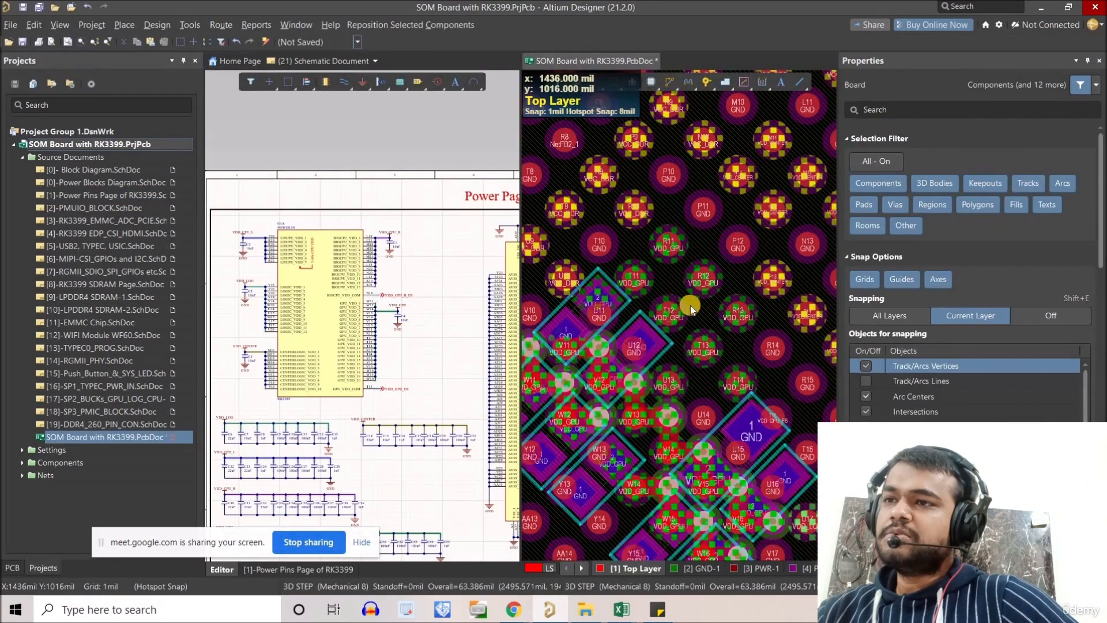
right_click_drag(671, 312, 684, 351)
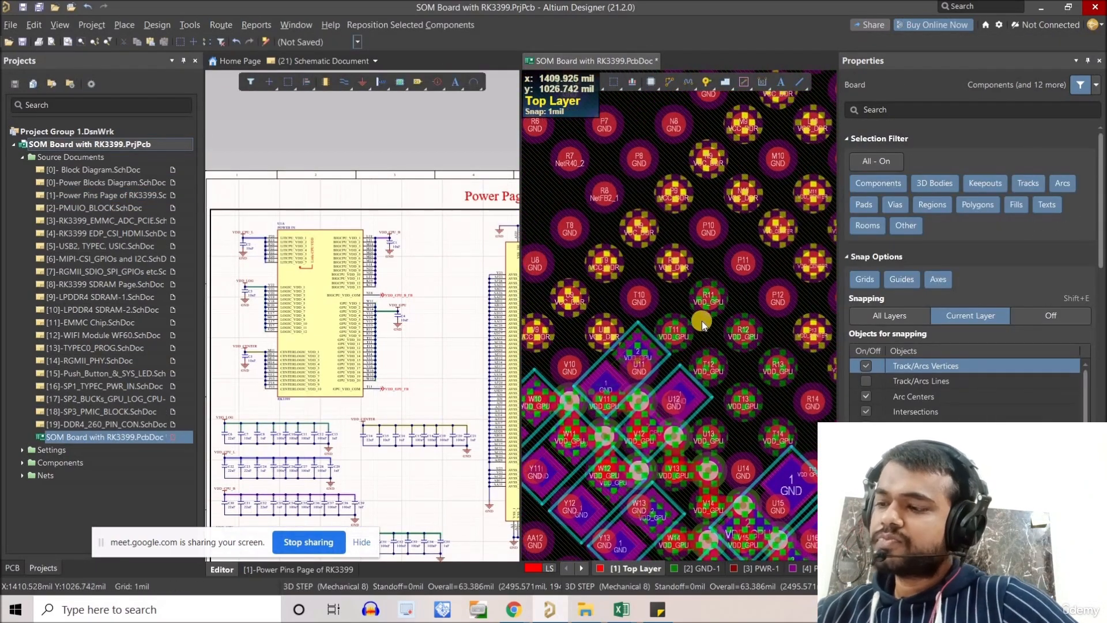
key("ctrl+w")
left_click(708, 295)
right_click(692, 333)
right_click_drag(570, 298, 590, 373)
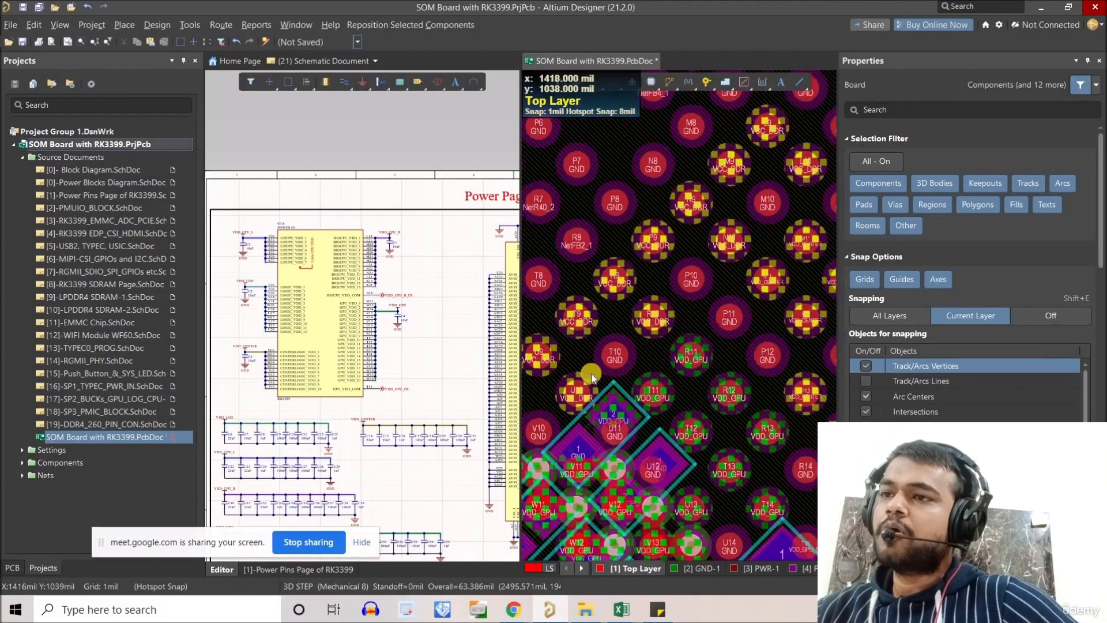
- Copy the short track-and-via fanout stub lying outside the board outline
scroll(592, 372, "down", 4, "ctrl")
scroll(601, 404, "down", 2, "ctrl")
scroll(617, 372, "up", 3)
scroll(628, 304, "down", 4, "ctrl")
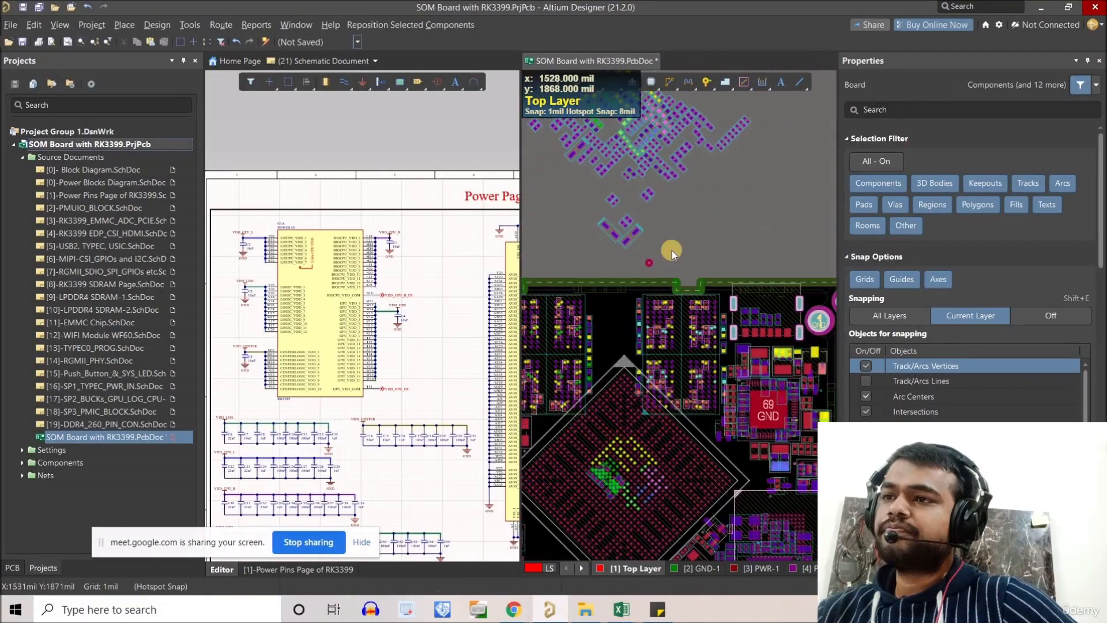
scroll(652, 251, "up", 2, "ctrl")
left_click(656, 243)
scroll(649, 256, "up", 5, "ctrl")
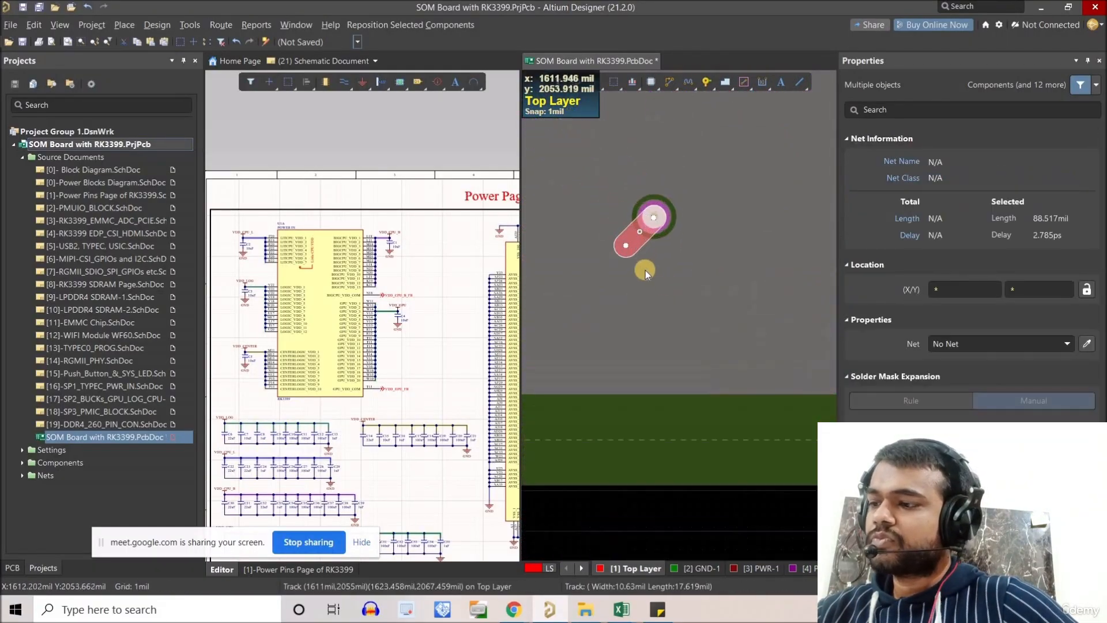
left_click(655, 220)
scroll(638, 218, "down", 8, "ctrl")
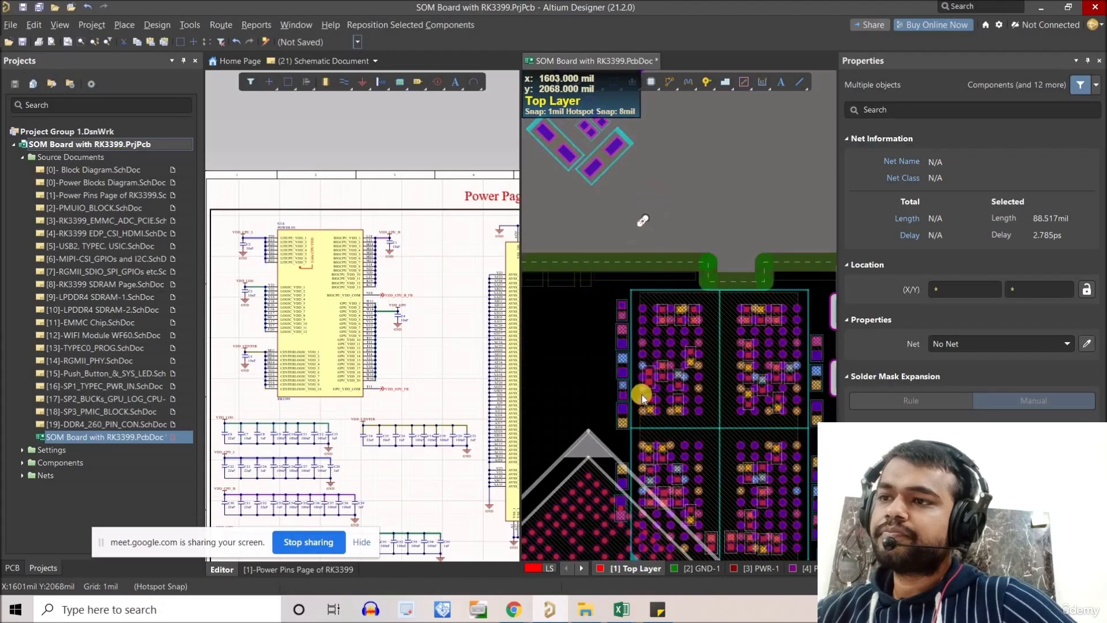
- Highlight the VDD_GPU net under the BGA and examine the existing fanout vias around balls V11 and W11
scroll(592, 438, "up", 3, "ctrl")
scroll(526, 364, "up", 6, "ctrl")
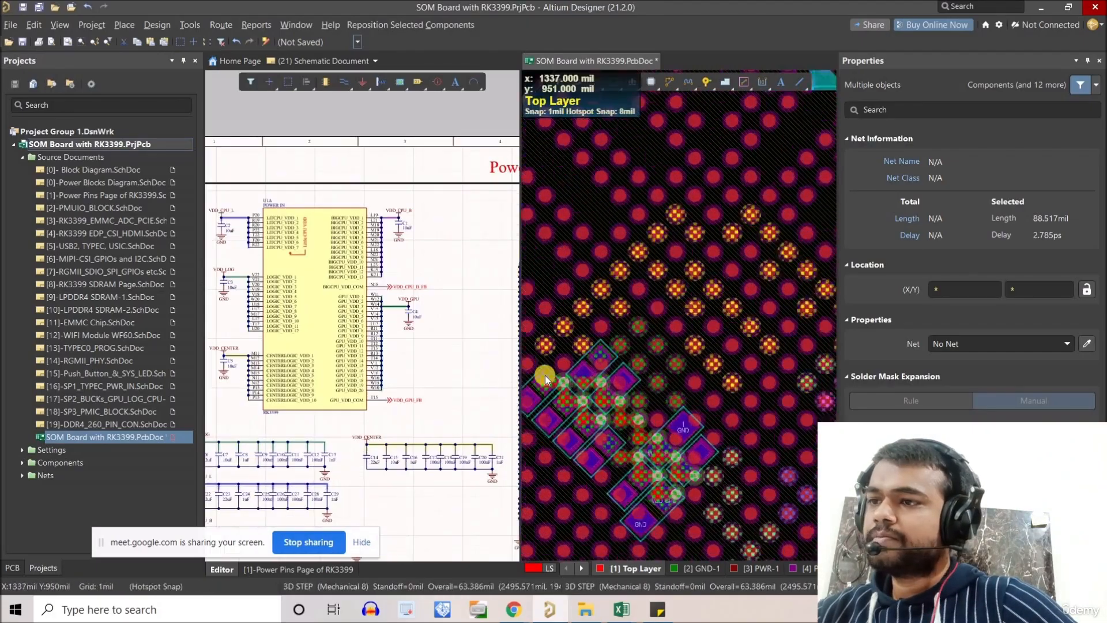
scroll(552, 389, "down", 2, "ctrl")
left_click(601, 388, "ctrl")
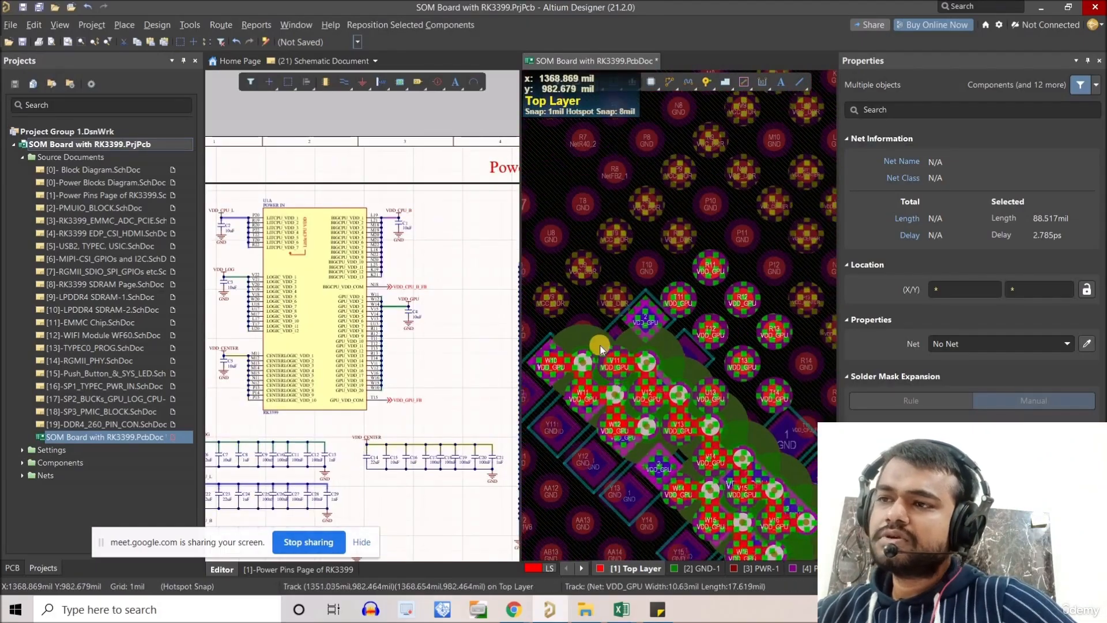
scroll(587, 360, "up", 4, "ctrl")
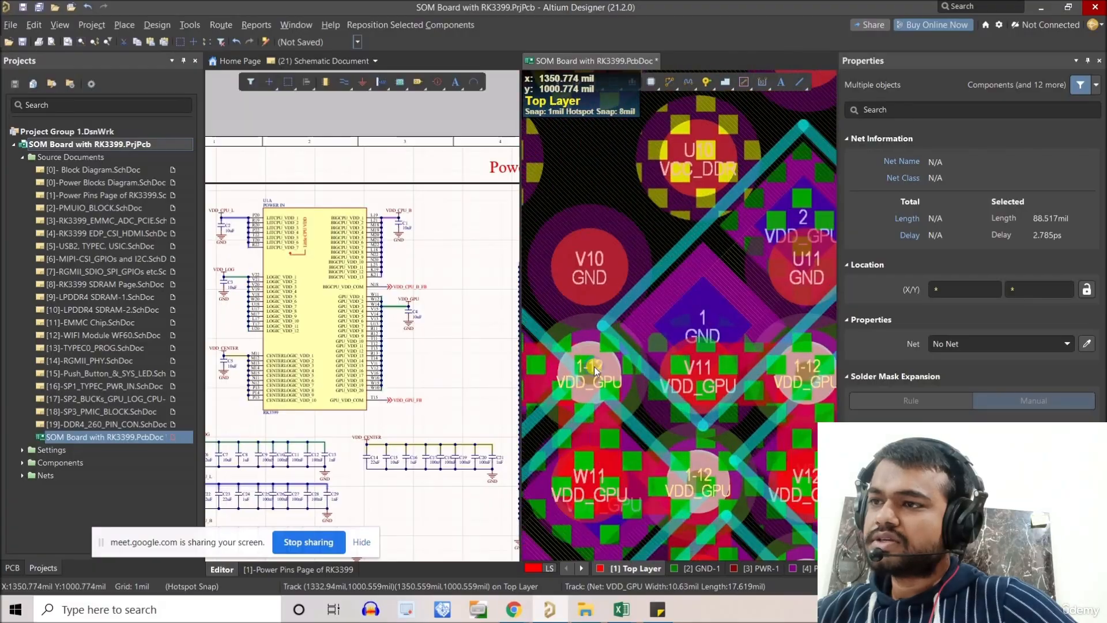
scroll(593, 377, "down", 8, "ctrl")
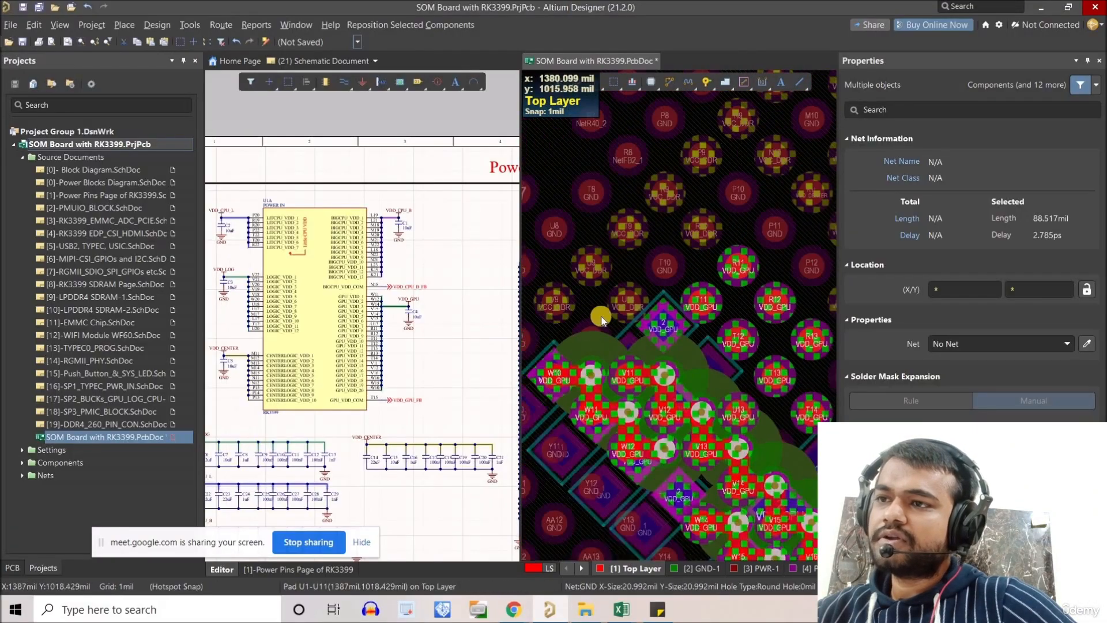
scroll(648, 350, "up", 2, "ctrl")
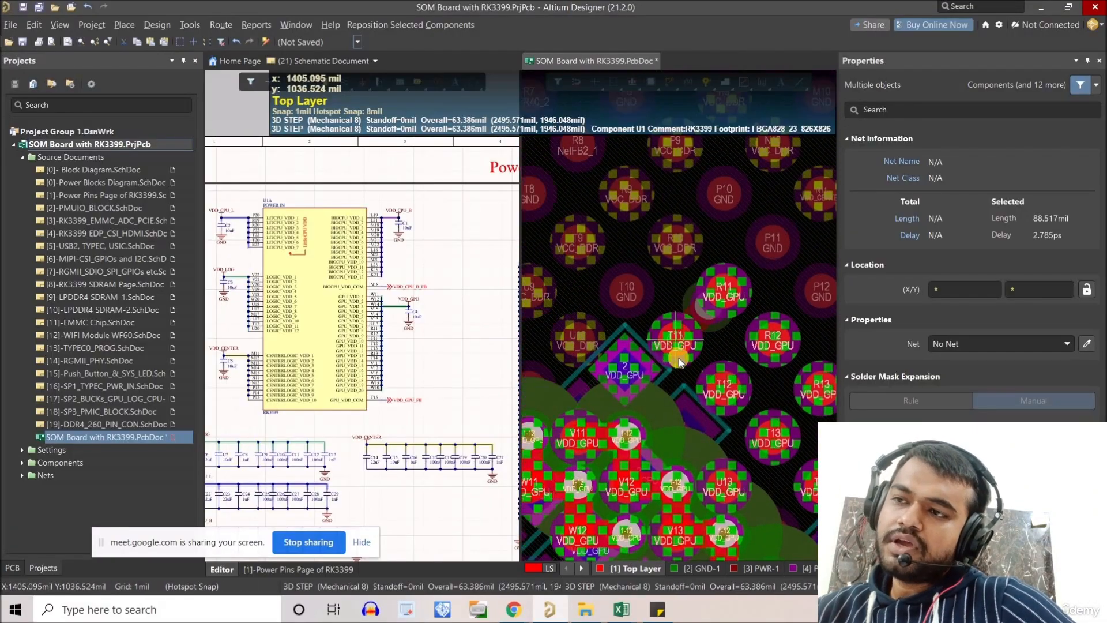
- Rotate the copied fanout stub to horizontal and paste it onto VDD_GPU balls T11, R11 and R12
key("space")
key("space")
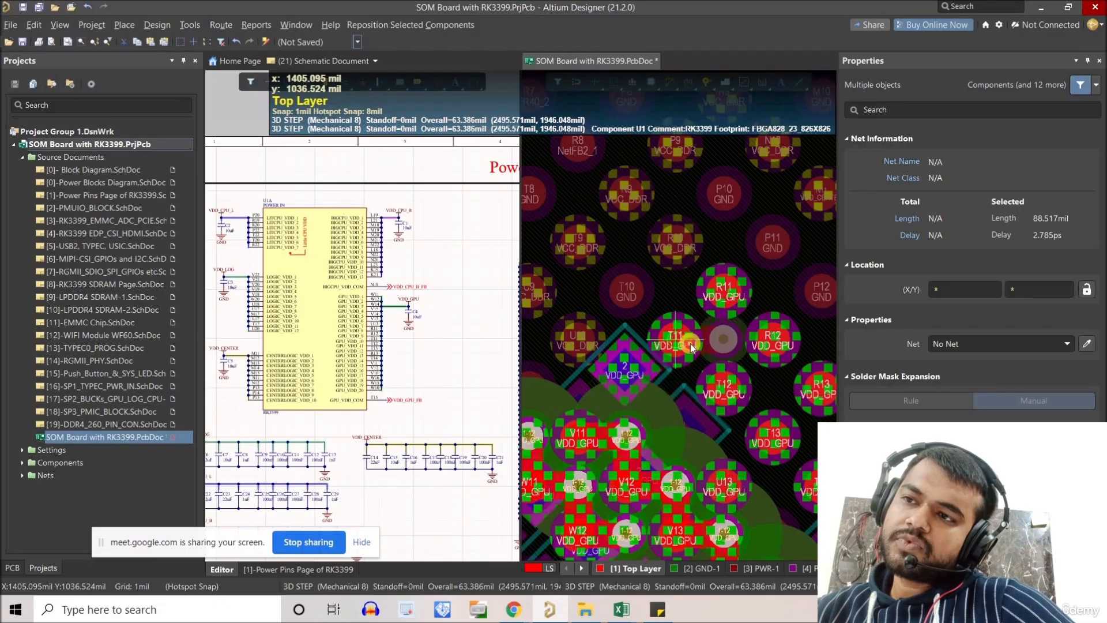
left_click(679, 342)
right_click_drag(731, 291, 683, 318)
left_click(716, 340)
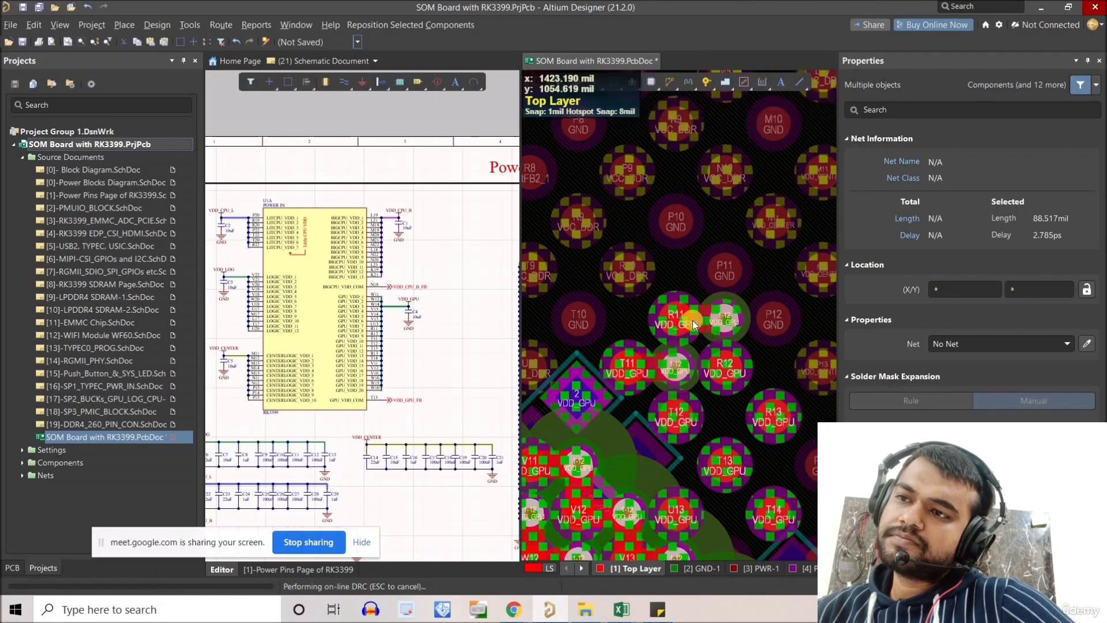
right_click_drag(731, 369, 677, 331)
left_click(697, 354)
- Paste the same horizontal fanout stub onto VDD_GPU balls T13, T12, T14 and R13
right_click_drag(698, 382, 669, 349)
scroll(698, 333, "down", 2, "ctrl")
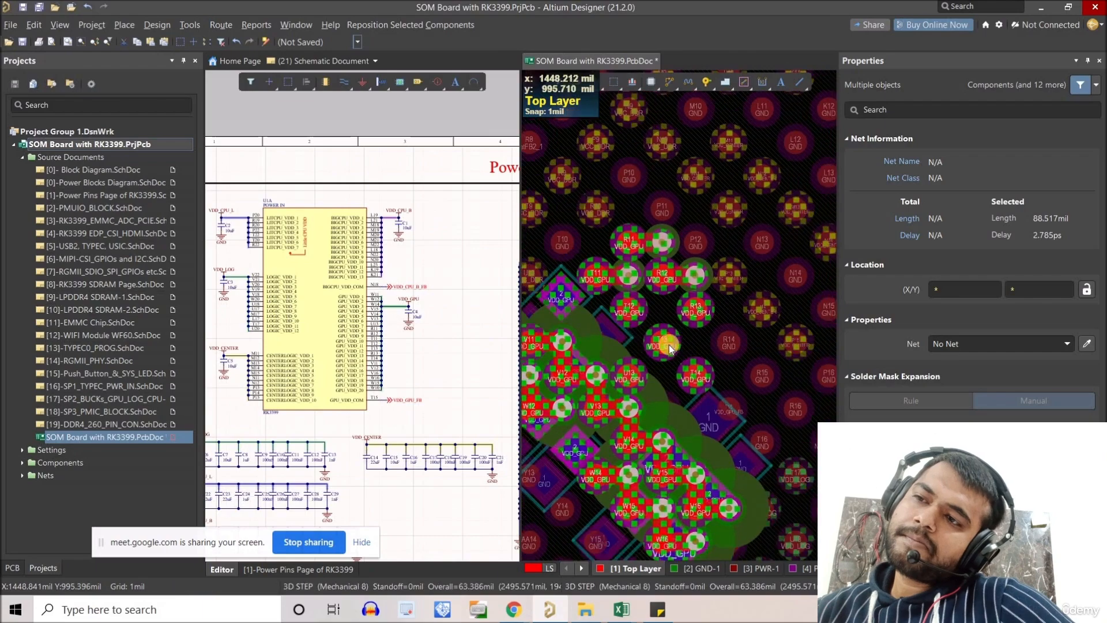
scroll(668, 348, "up", 2, "ctrl")
left_click(715, 402)
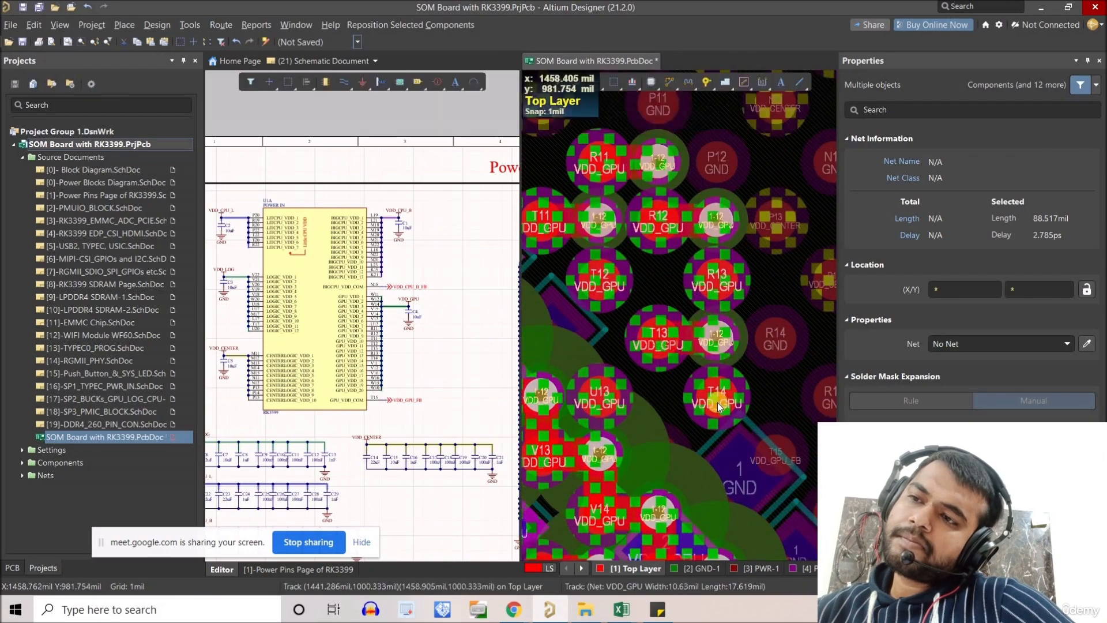
left_click(586, 286)
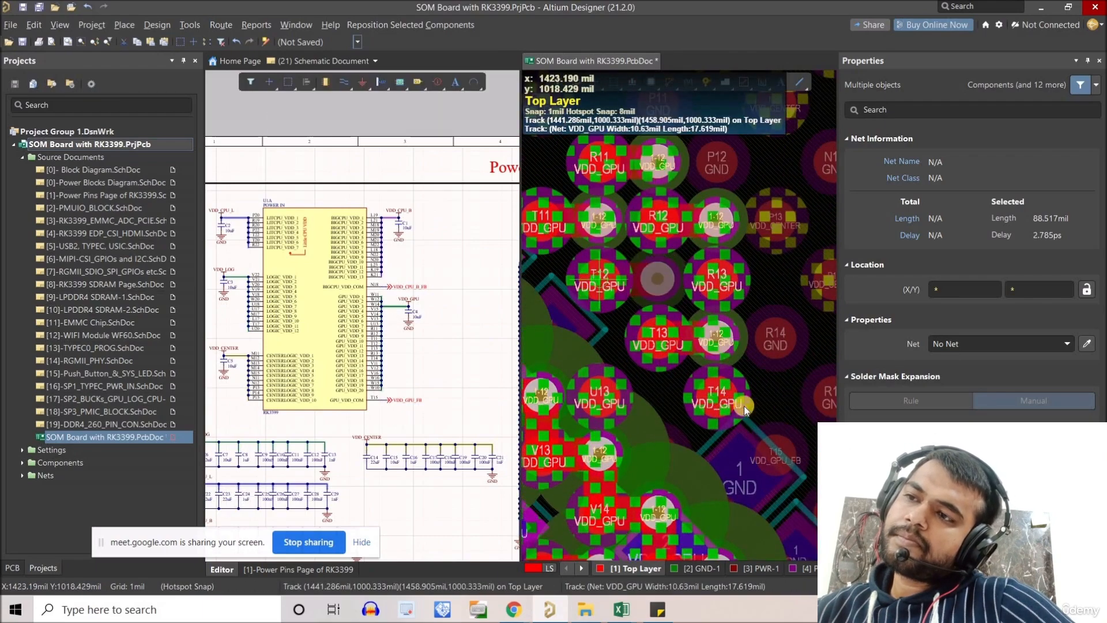
left_click(715, 397)
right_click_drag(709, 311, 688, 346)
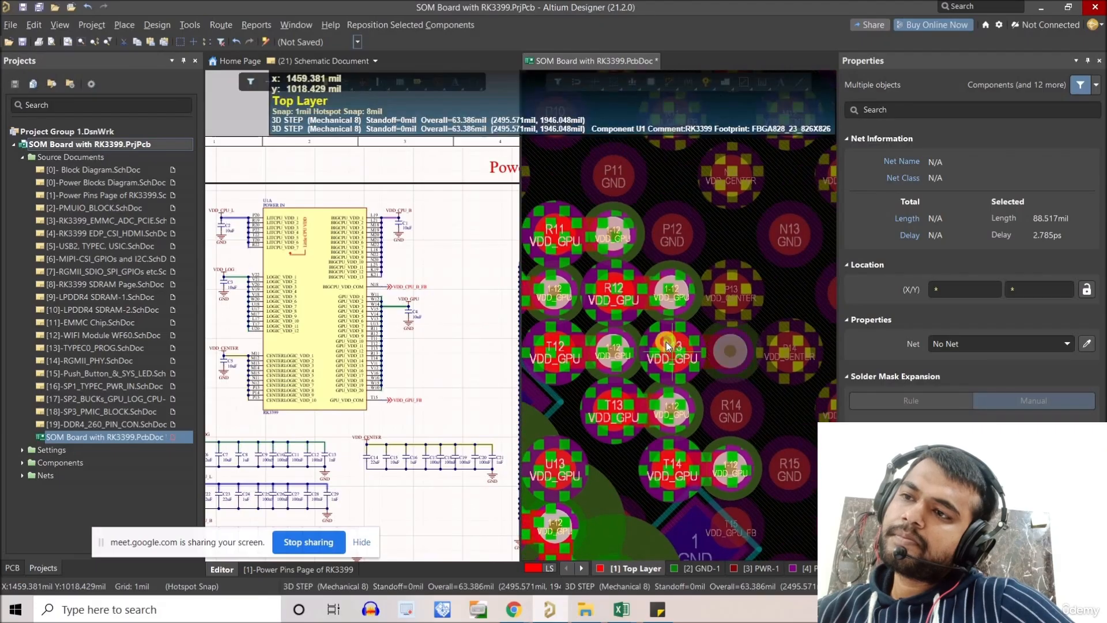
right_click_drag(641, 297, 712, 371)
right_click_drag(720, 300, 752, 277)
- Link the new VDD_GPU vias to their neighbouring VDD_GPU balls with short vertical top-layer tracks, and clear the net highlight
left_click(647, 358)
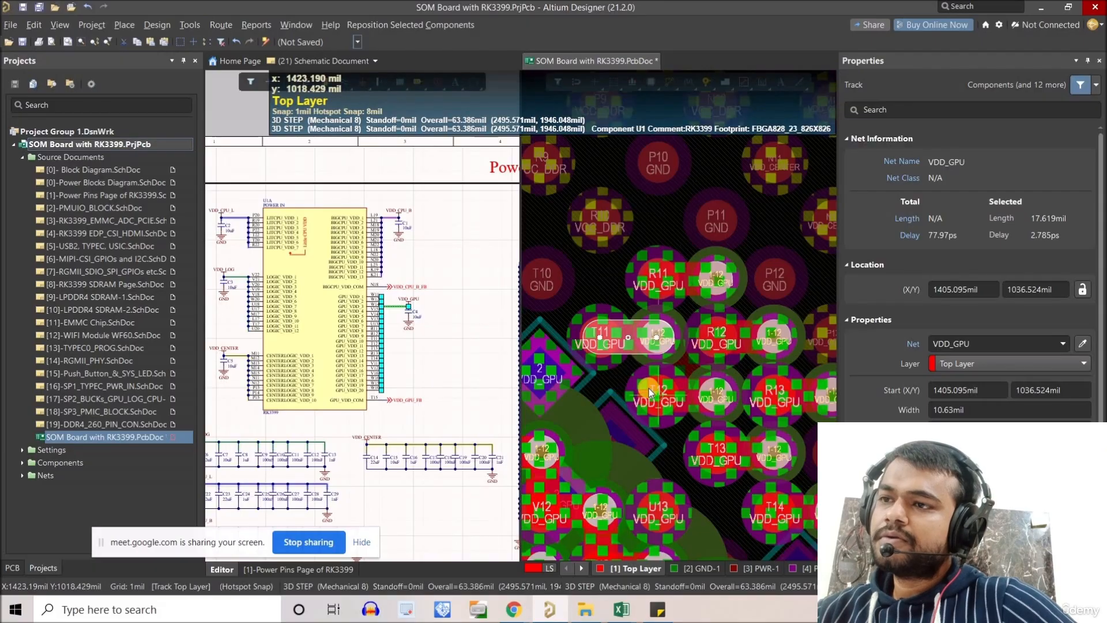
right_click_drag(718, 419, 635, 313)
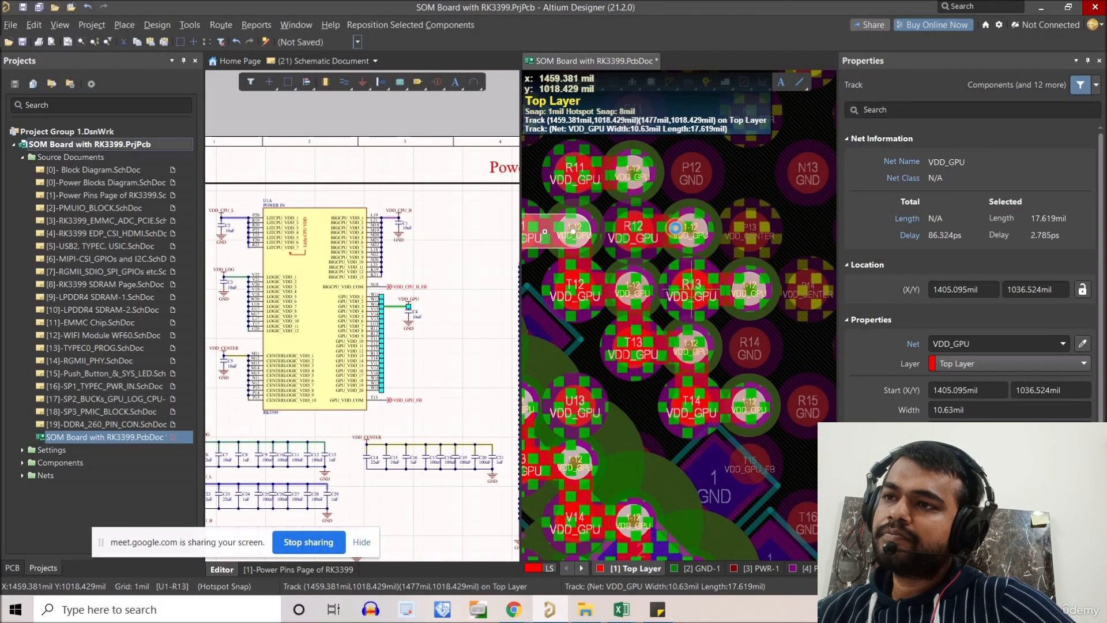
scroll(751, 320, "down", 5, "ctrl")
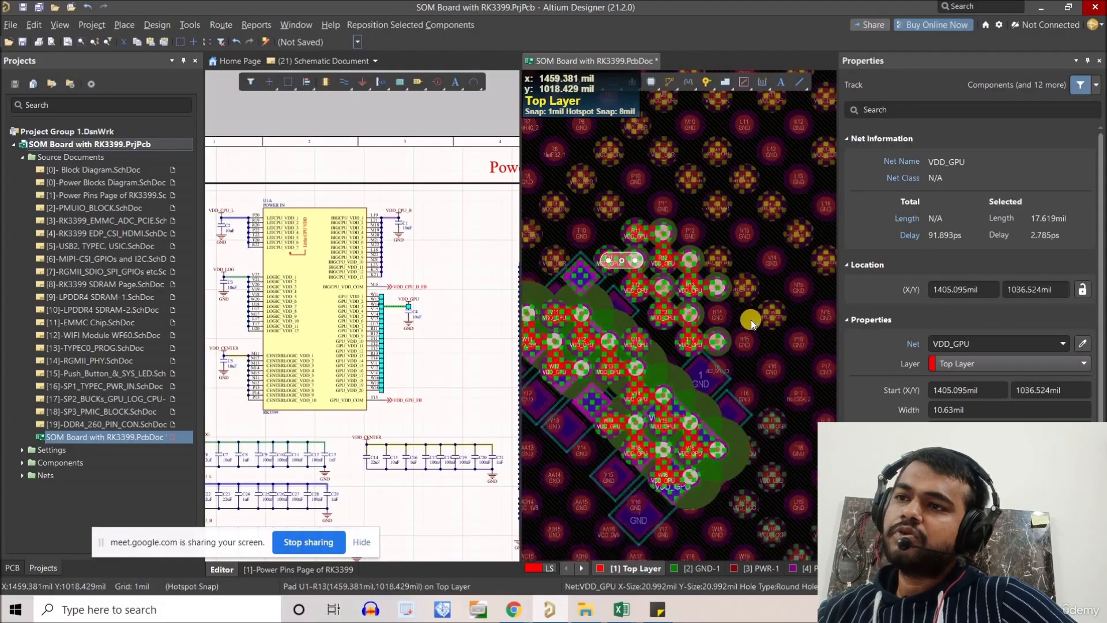
left_click(739, 316)
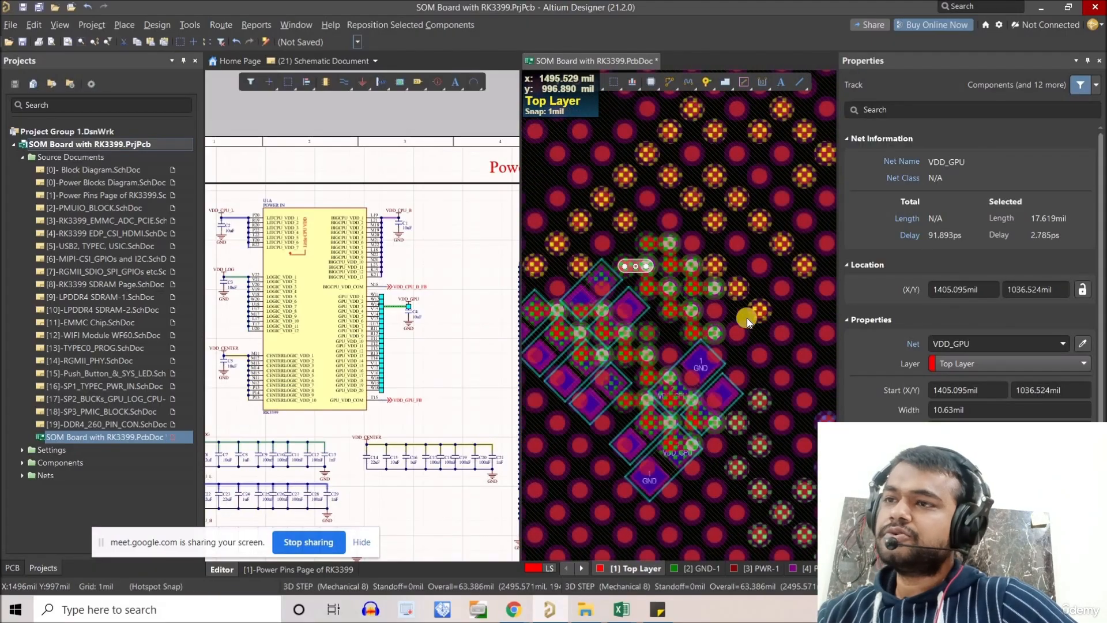
right_click_drag(726, 316, 759, 344)
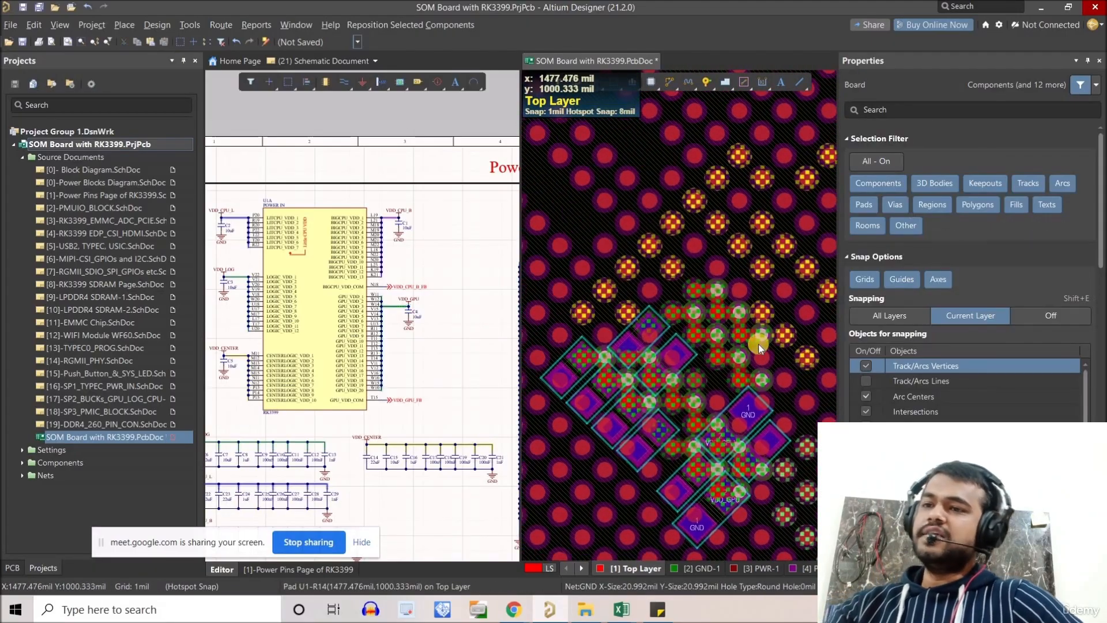
- Examine the VDD_GPU fanout and locate the capacitor across balls U15 and V15 in the schematic's VDD_GPU capacitor row
scroll(718, 329, "up", 4, "ctrl")
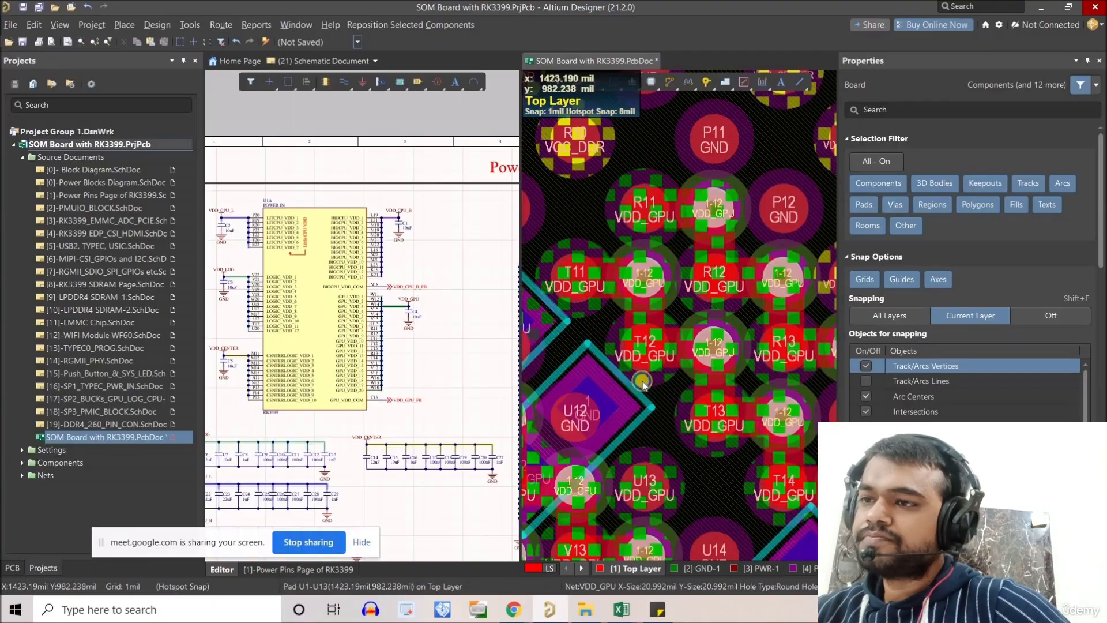
right_click_drag(651, 484, 640, 390)
scroll(715, 401, "down", 3, "ctrl")
right_click_drag(710, 234, 657, 167)
scroll(397, 237, "down", 3, "ctrl")
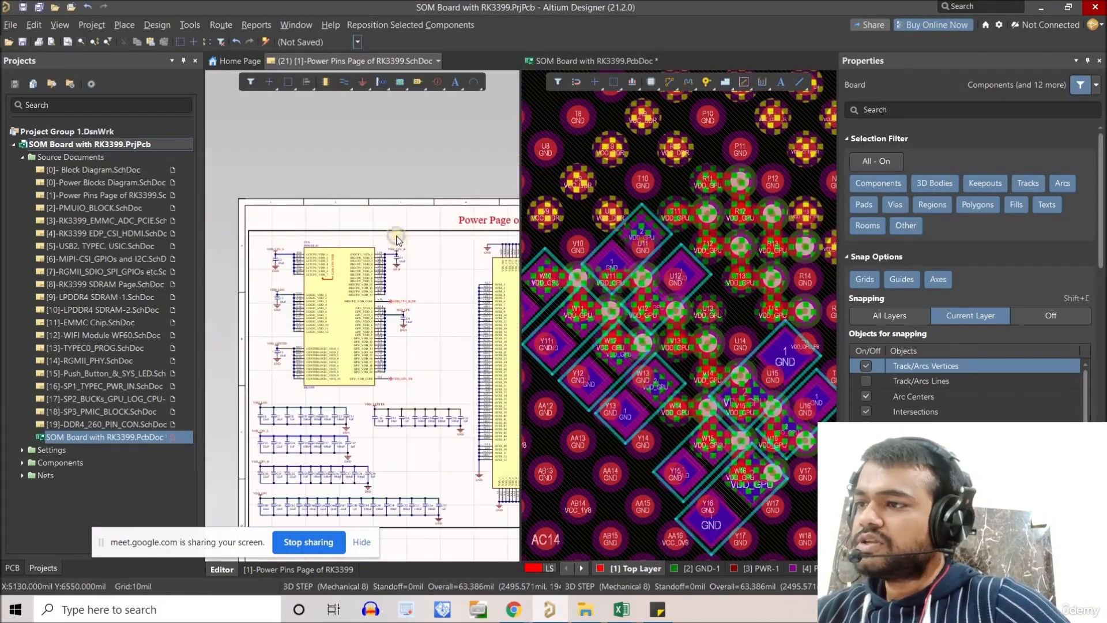
left_click(397, 237)
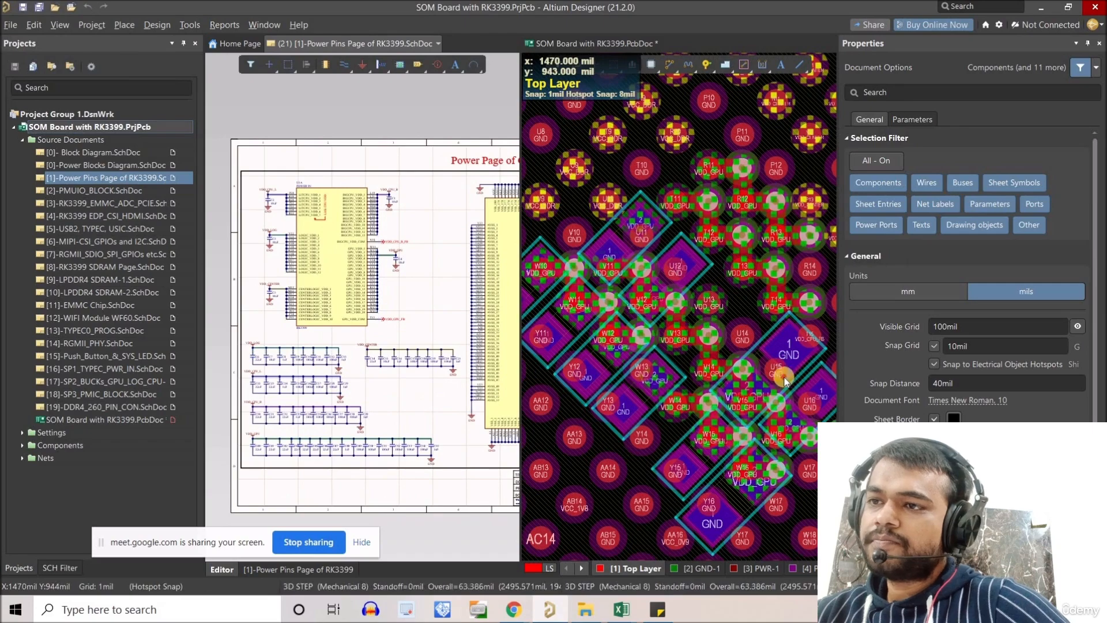
left_click(779, 379)
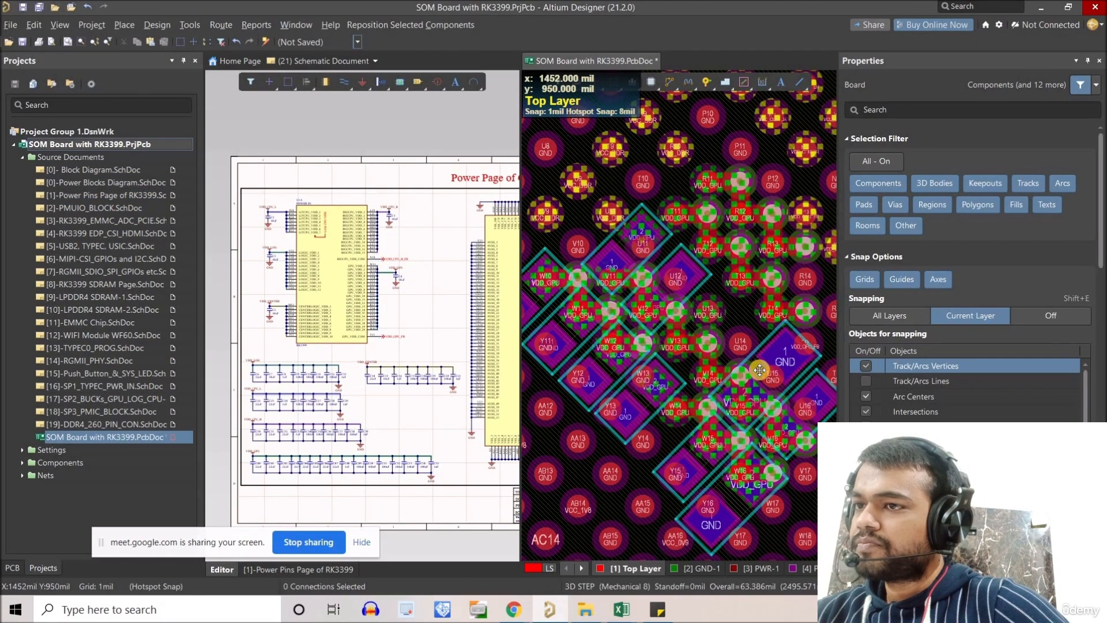
left_click(762, 372)
scroll(309, 470, "up", 6, "ctrl")
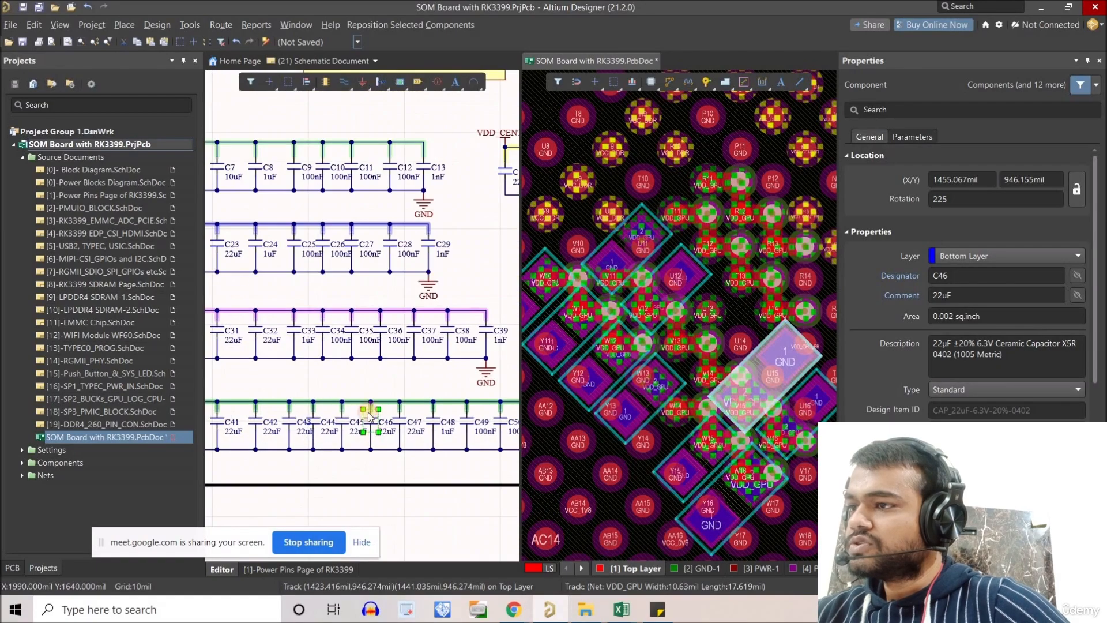
left_click(346, 408)
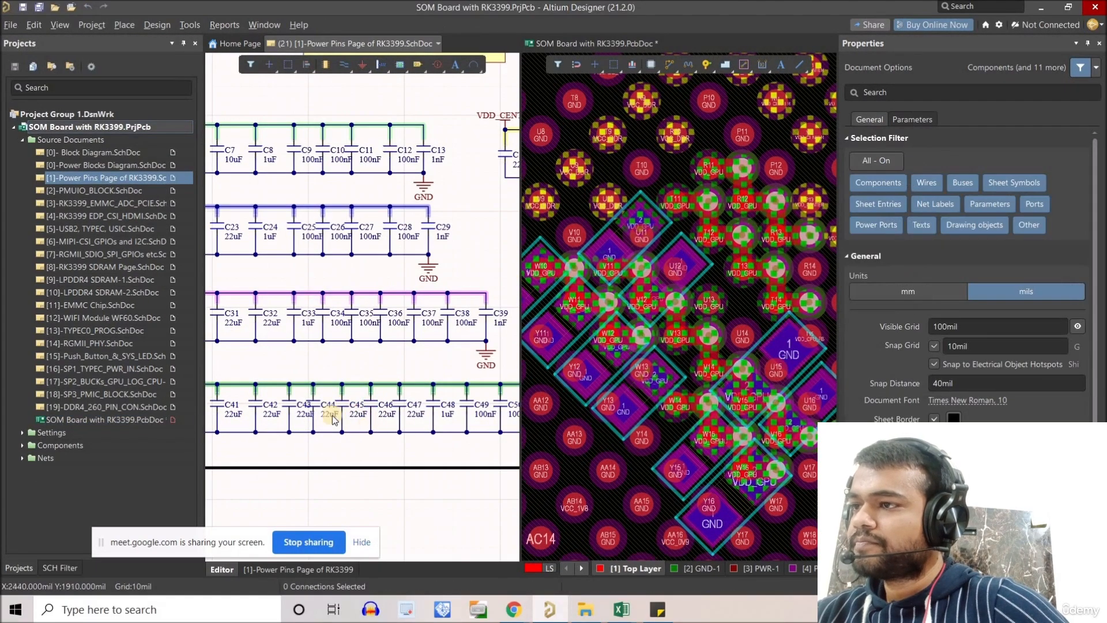
- Select the 22uF VDD_GPU capacitors C40 to C45 in the schematic together with the 10uF VDD_GPU capacitor C4
left_click(342, 411)
scroll(332, 417, "down", 2, "ctrl")
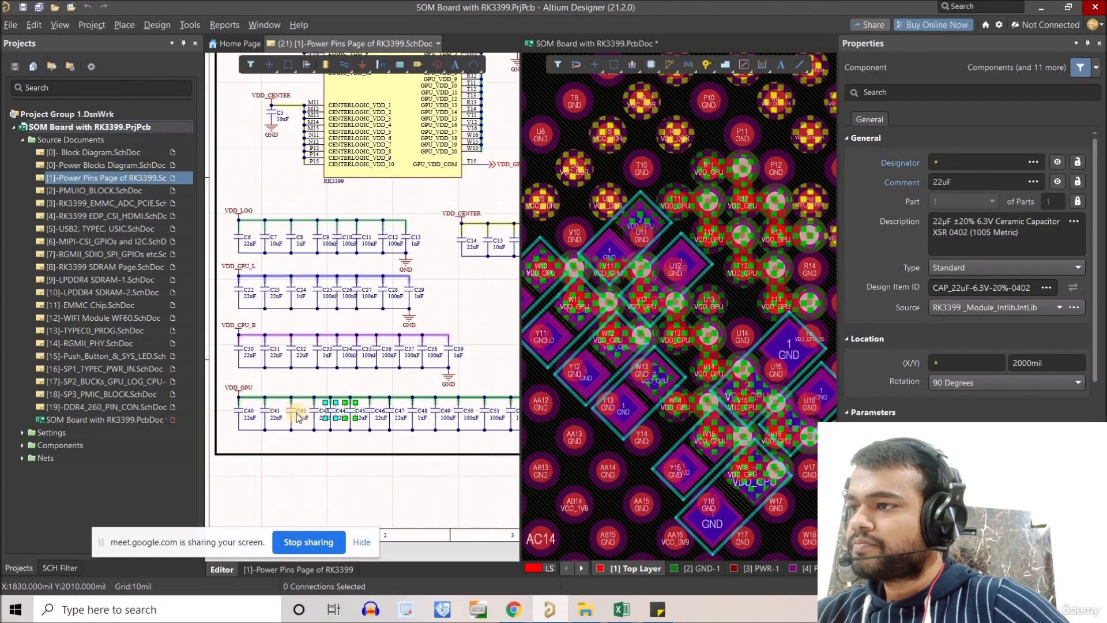
left_click(239, 412, "shift")
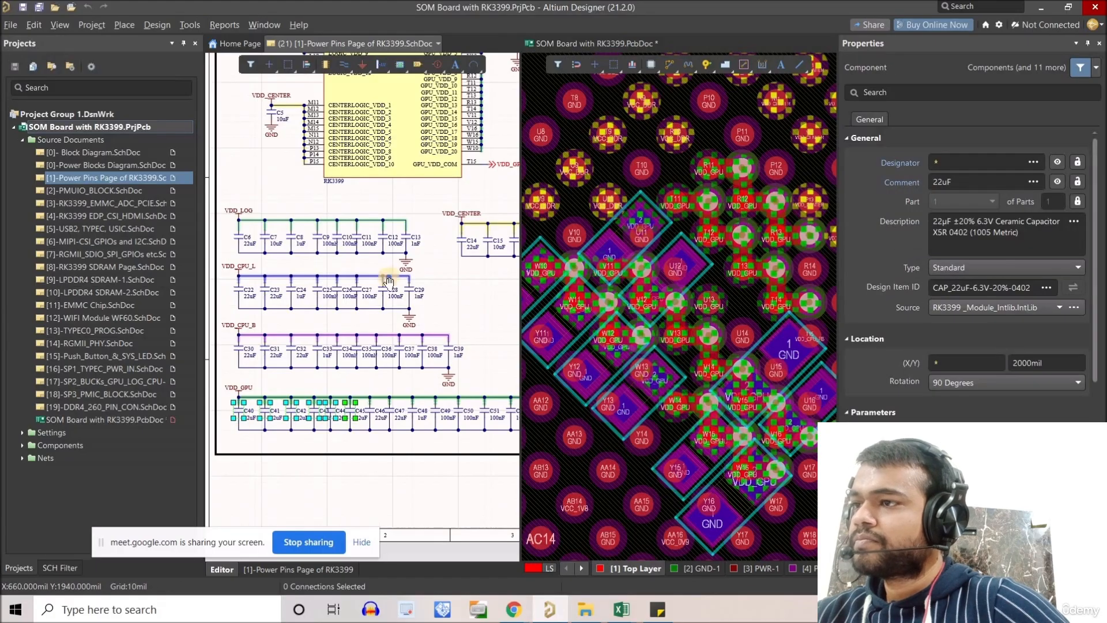
scroll(389, 279, "down", 2, "ctrl")
right_click_drag(462, 144, 351, 284)
scroll(346, 292, "up", 5, "ctrl")
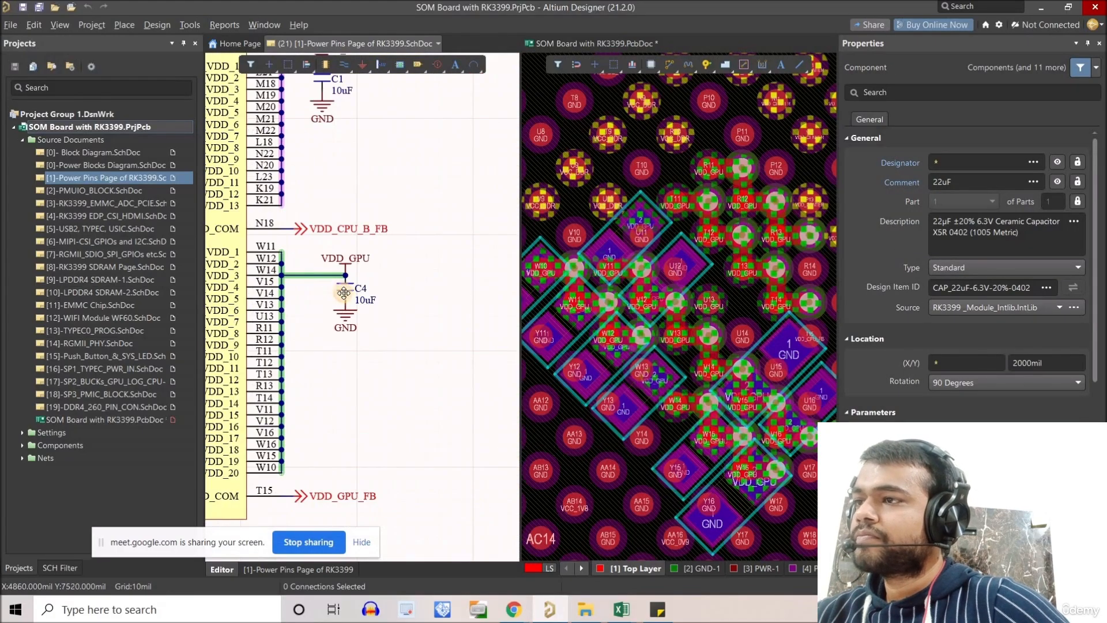
- Start repositioning the selected capacitors on the board and place the first diagonally between balls U13 and U14, GND pad toward T13
left_click(632, 411)
scroll(630, 420, "down", 3, "ctrl")
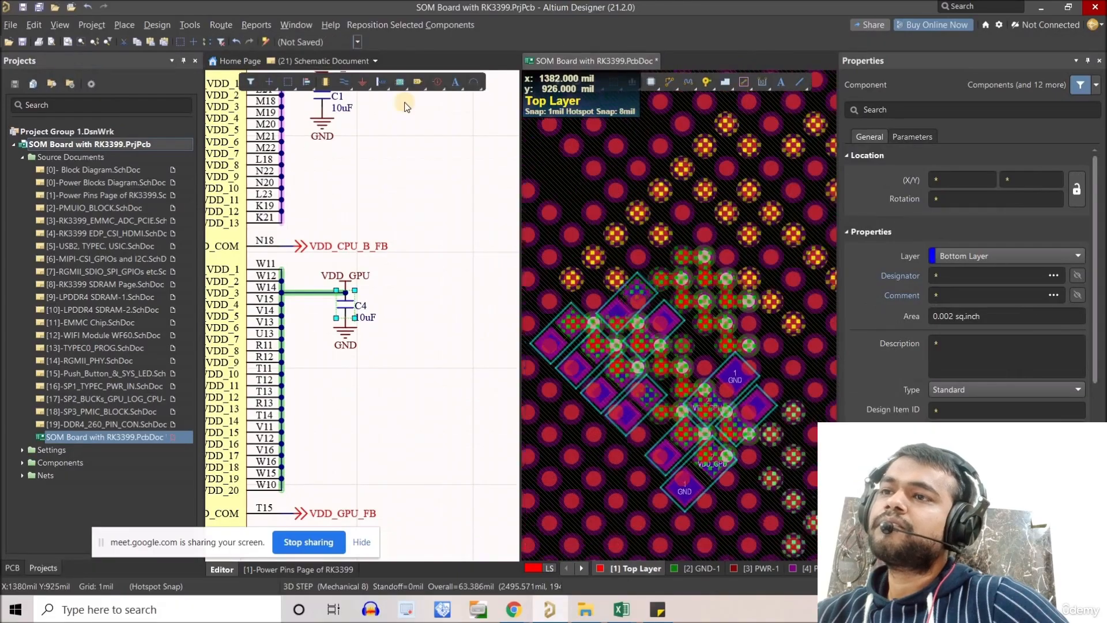
scroll(610, 369, "up", 6, "ctrl")
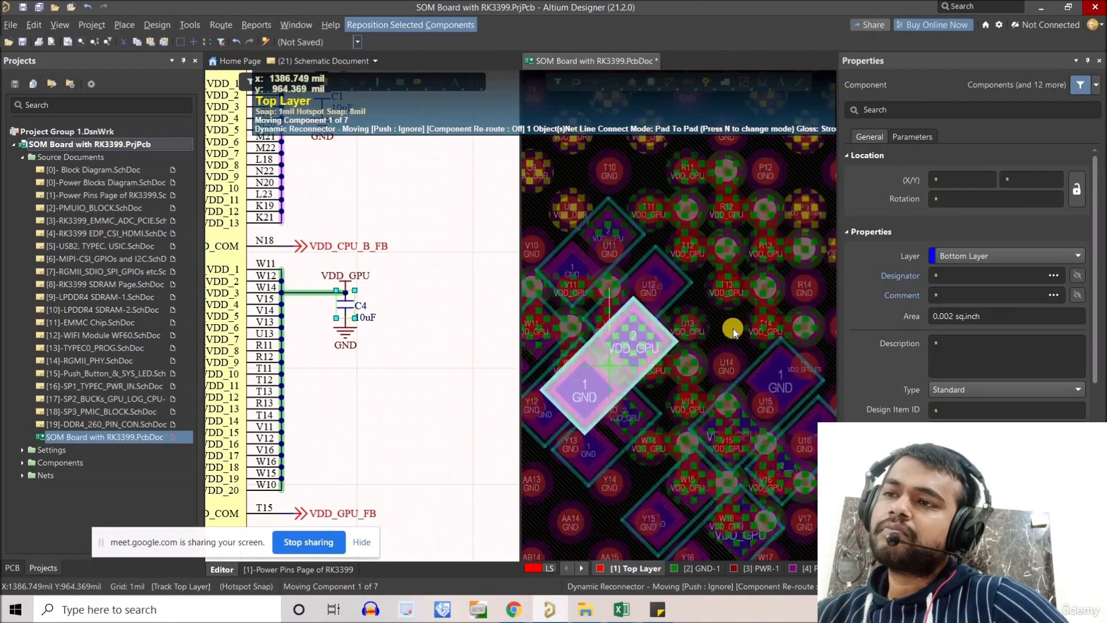
scroll(674, 378, "down", 3, "ctrl")
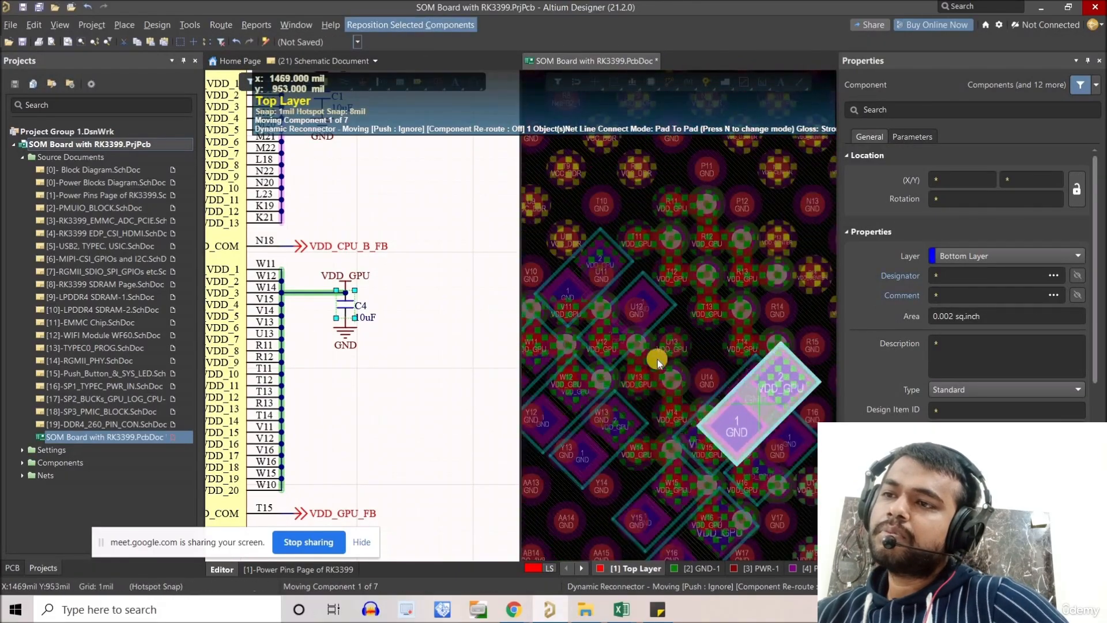
scroll(658, 359, "up", 3, "ctrl")
key("space")
key("space")
key("space")
key("space")
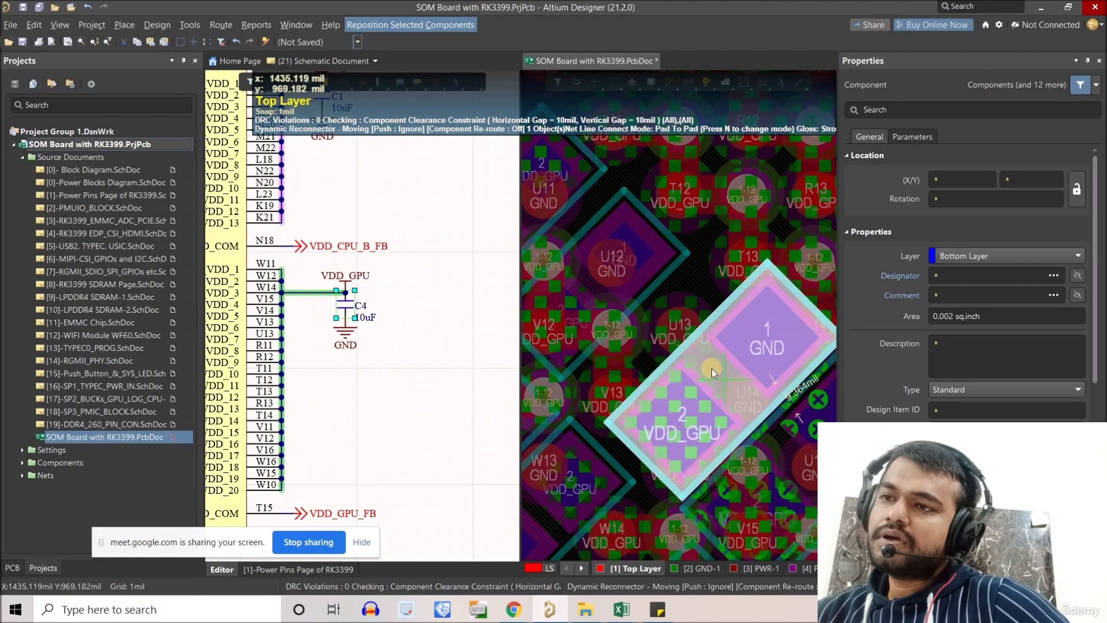
key("space")
key("space")
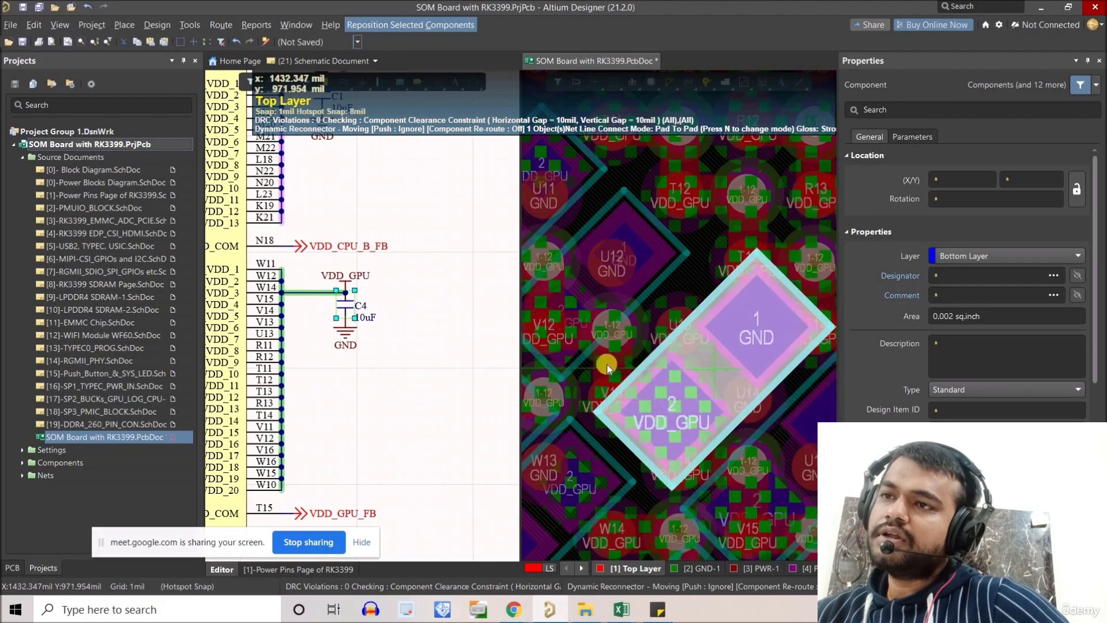
- Rotate capacitors C44 and C43 and place them diagonally across balls R11–P11 and R12–P12, with their GND pads toward the P row
scroll(662, 236, "down", 3, "ctrl")
scroll(676, 344, "up", 2, "ctrl")
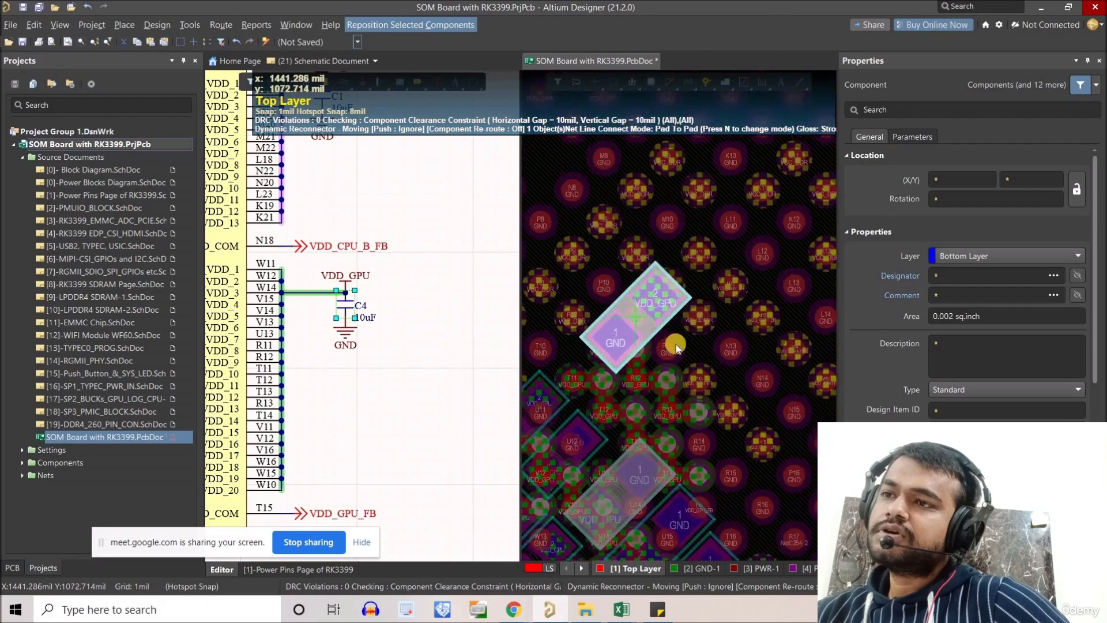
scroll(592, 337, "up", 2, "ctrl")
right_click_drag(638, 320, 770, 288)
key("space")
key("space")
key("space")
key("space")
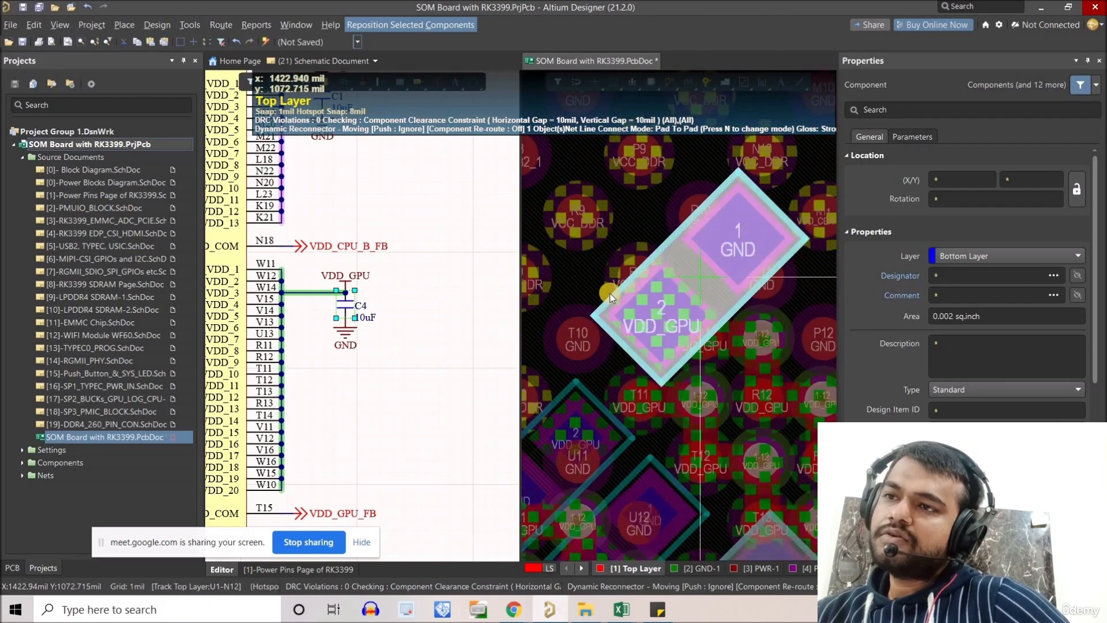
scroll(664, 266, "down", 3, "ctrl")
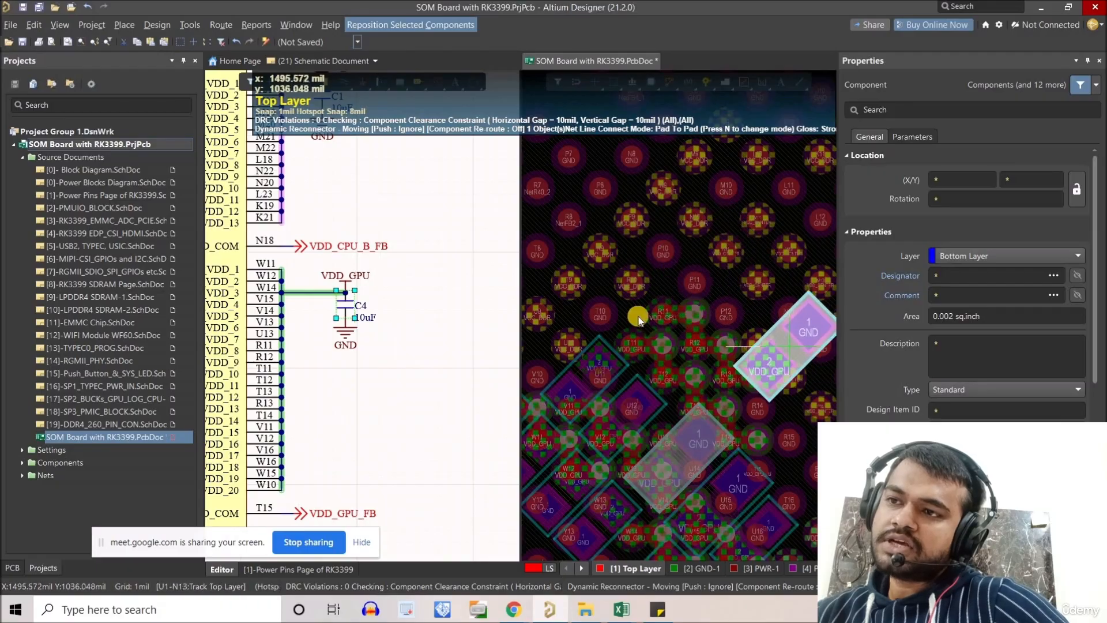
scroll(684, 270, "up", 2, "ctrl")
scroll(683, 270, "up", 1, "ctrl")
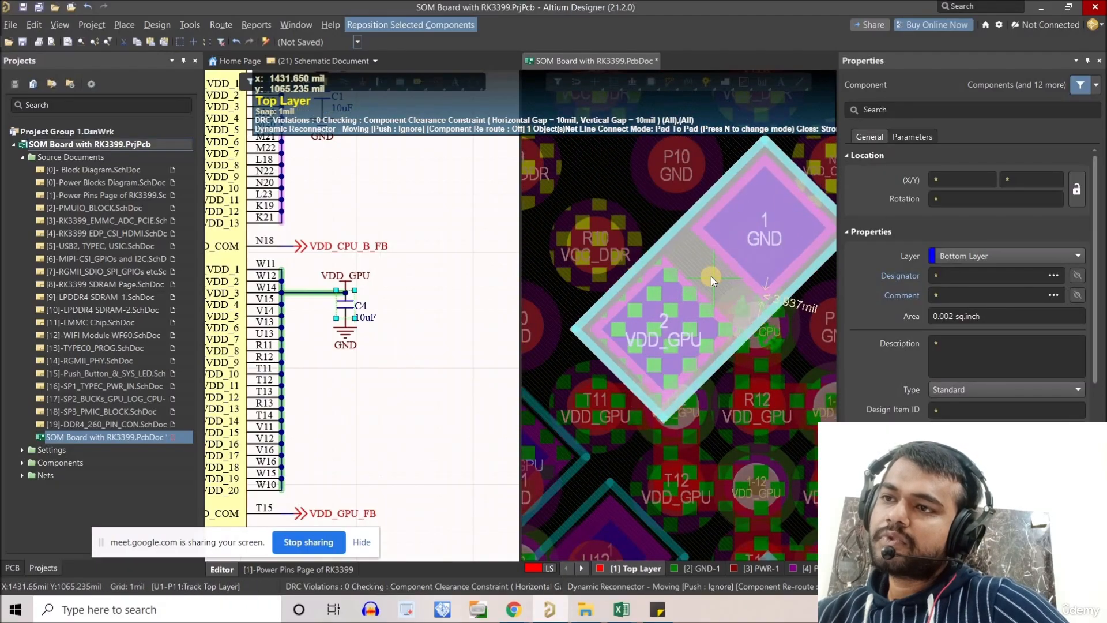
left_click(744, 414)
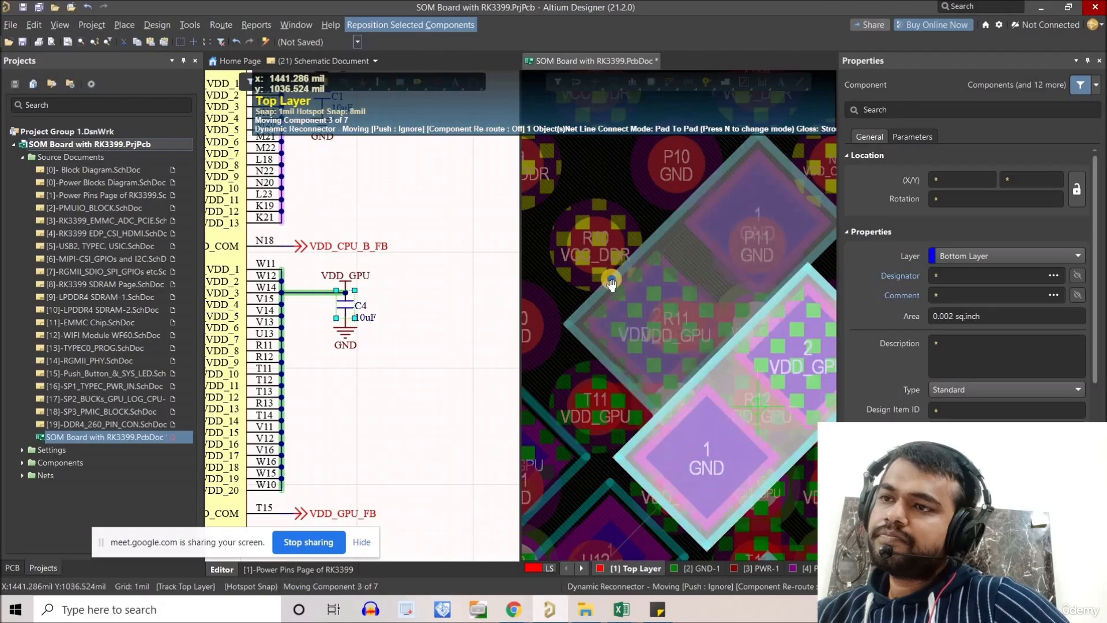
key("space")
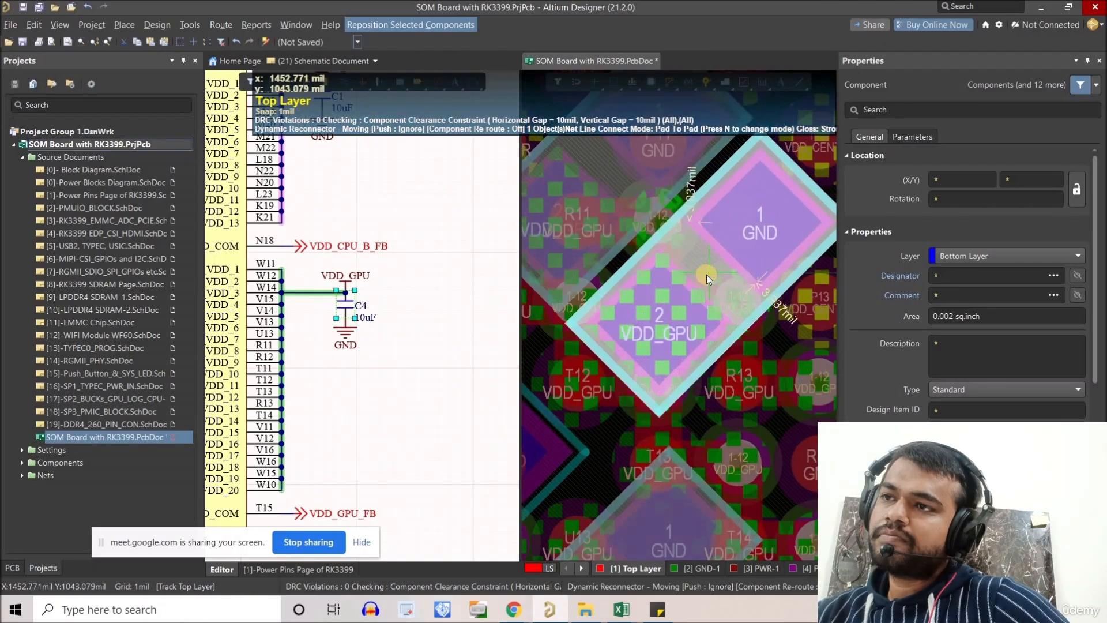
left_click(705, 277)
- Place the fourth and fifth VDD_GPU capacitors in line beside C43, around balls P14 and P15, rotated with their GND pads toward the N row
scroll(769, 323, "down", 1, "ctrl")
right_click_drag(769, 324, 593, 237)
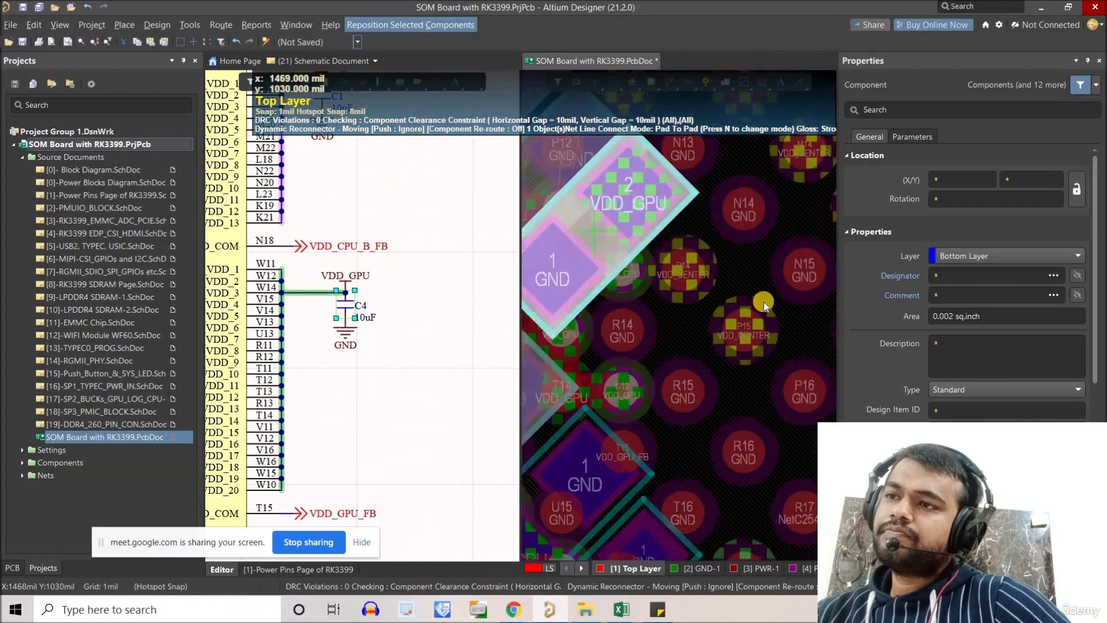
scroll(764, 303, "down", 2, "ctrl")
key("space")
key("space")
key("space")
key("space")
scroll(674, 264, "up", 1, "ctrl")
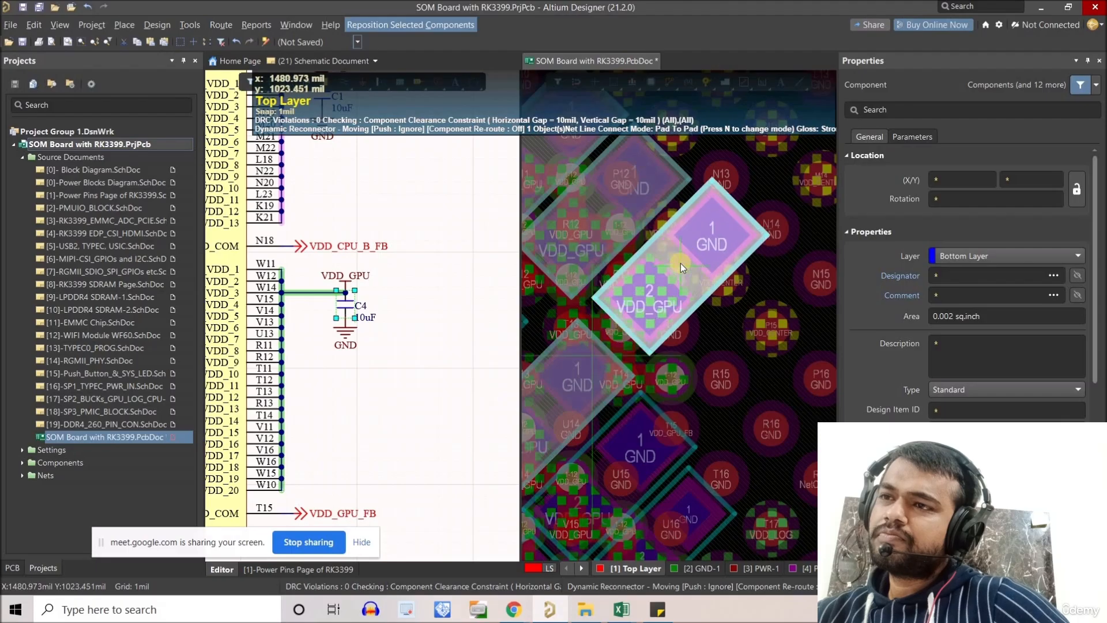
left_click(739, 329)
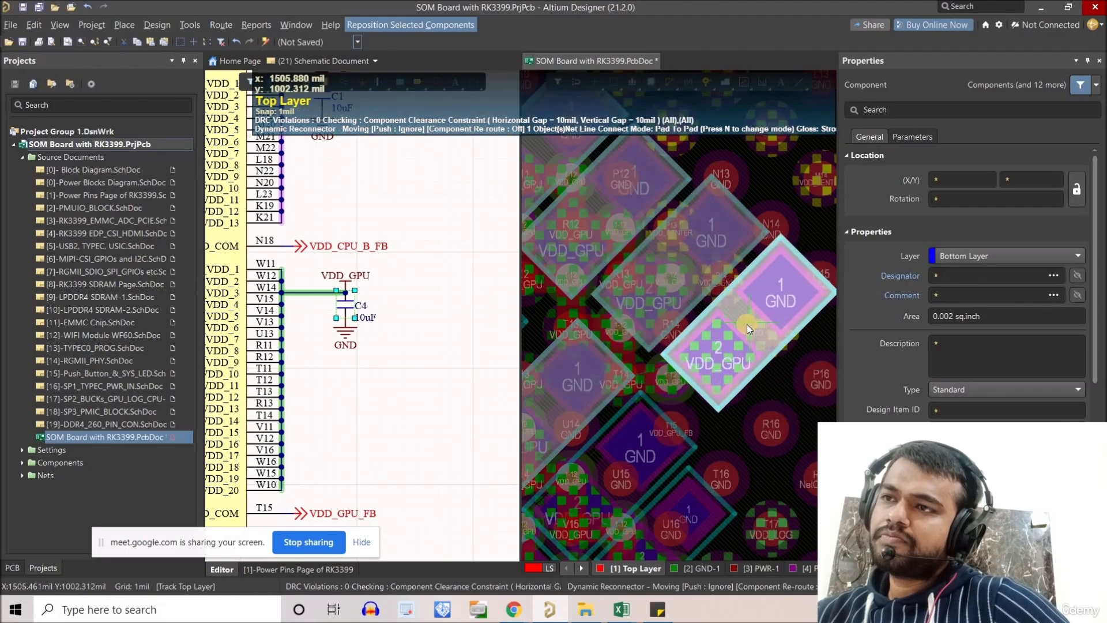
left_click(749, 324)
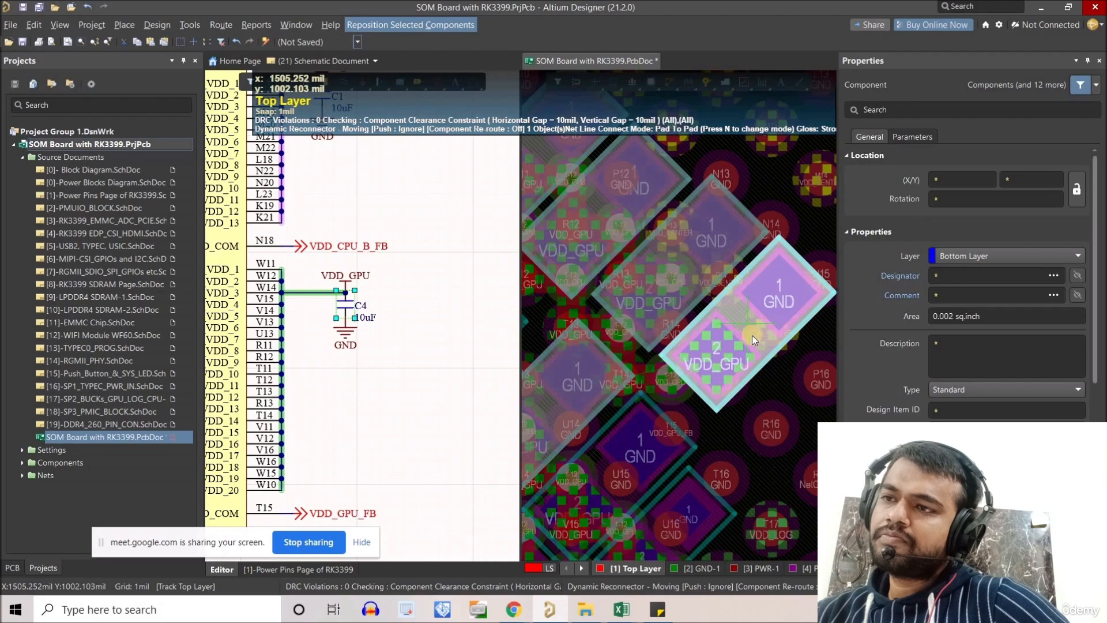
- Place the sixth VDD_GPU capacitor diagonally between balls W17, W18, Y17 and Y18, beside the capacitor at W16
scroll(761, 369, "down", 2, "ctrl")
scroll(814, 397, "down", 2, "ctrl")
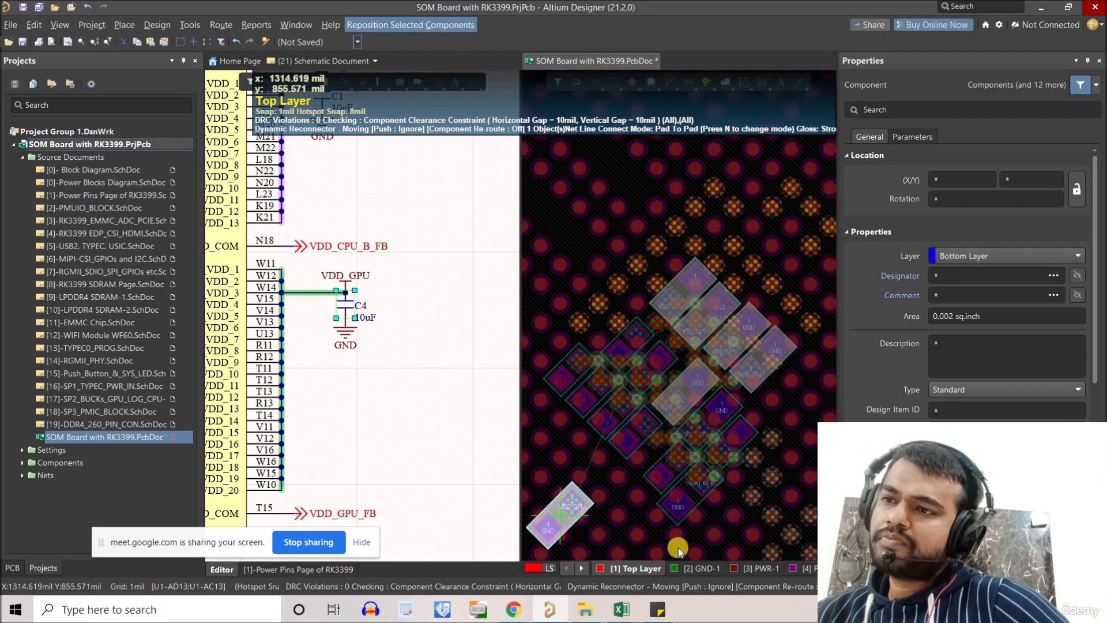
scroll(728, 510, "up", 4, "ctrl")
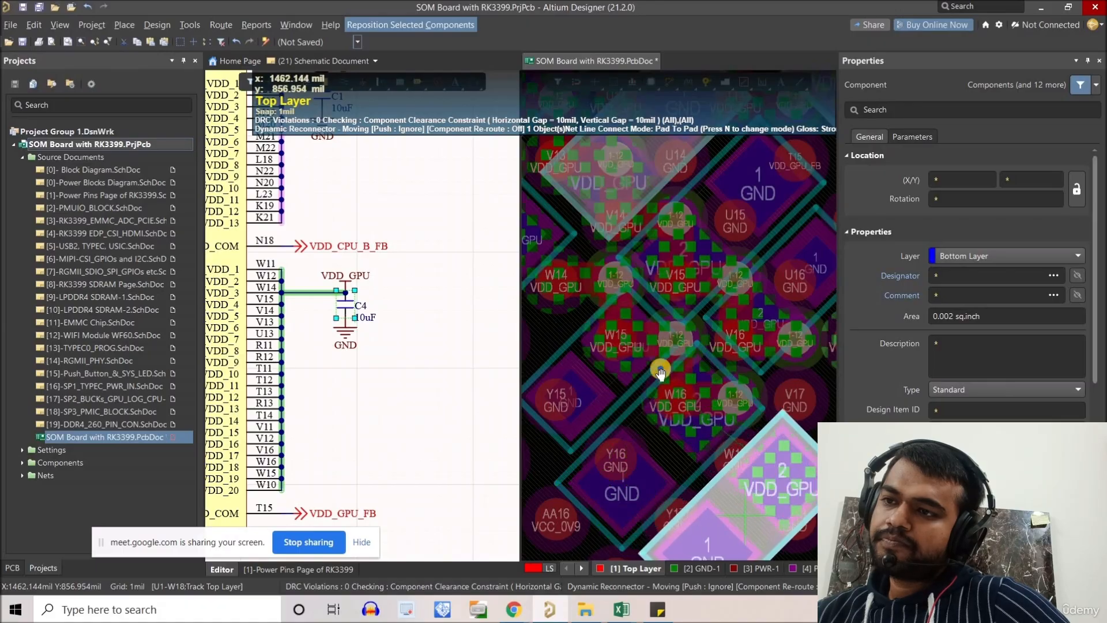
right_click_drag(661, 371, 663, 389)
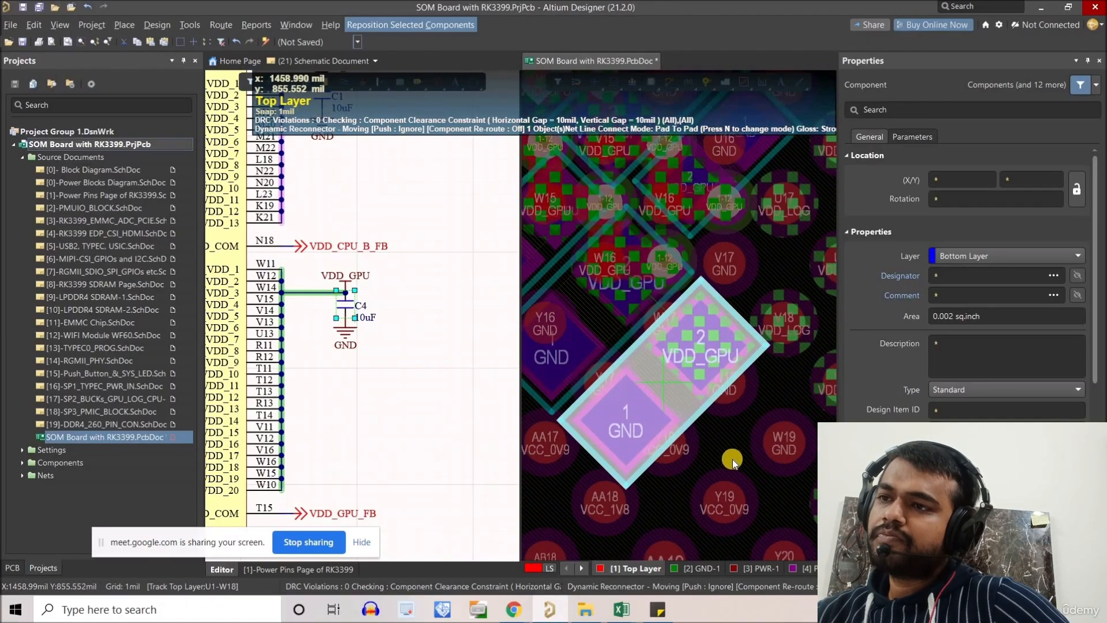
- Place the last VDD_GPU capacitor diagonally across balls W9 and Y9, with its VDD_GPU pad on the W9 side
scroll(692, 467, "down", 5, "ctrl")
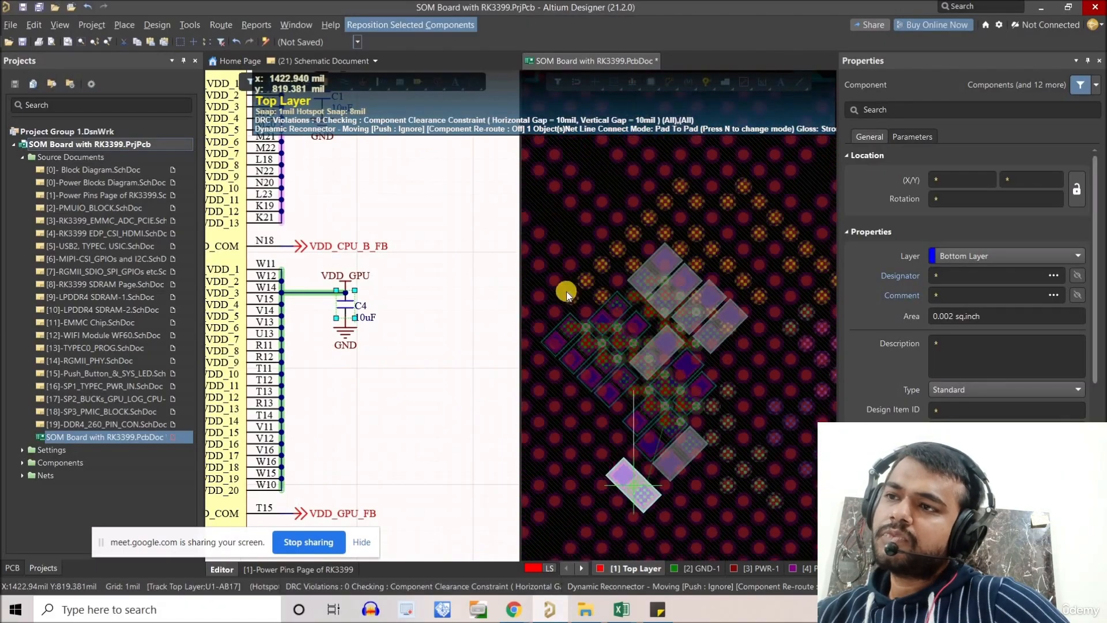
scroll(566, 292, "up", 6, "ctrl")
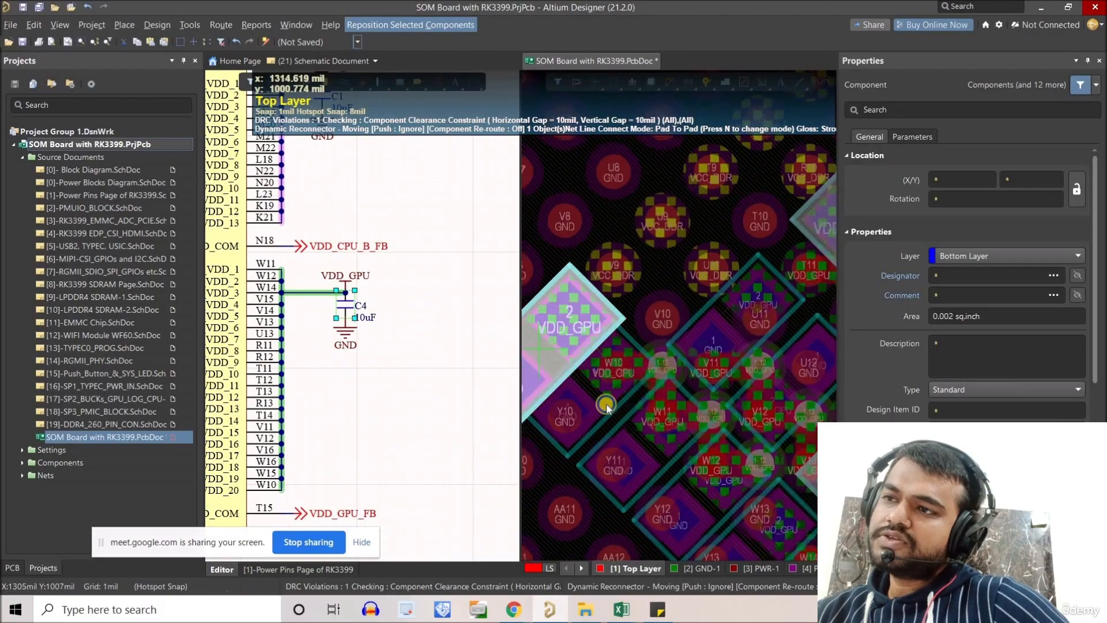
right_click_drag(606, 405, 678, 446)
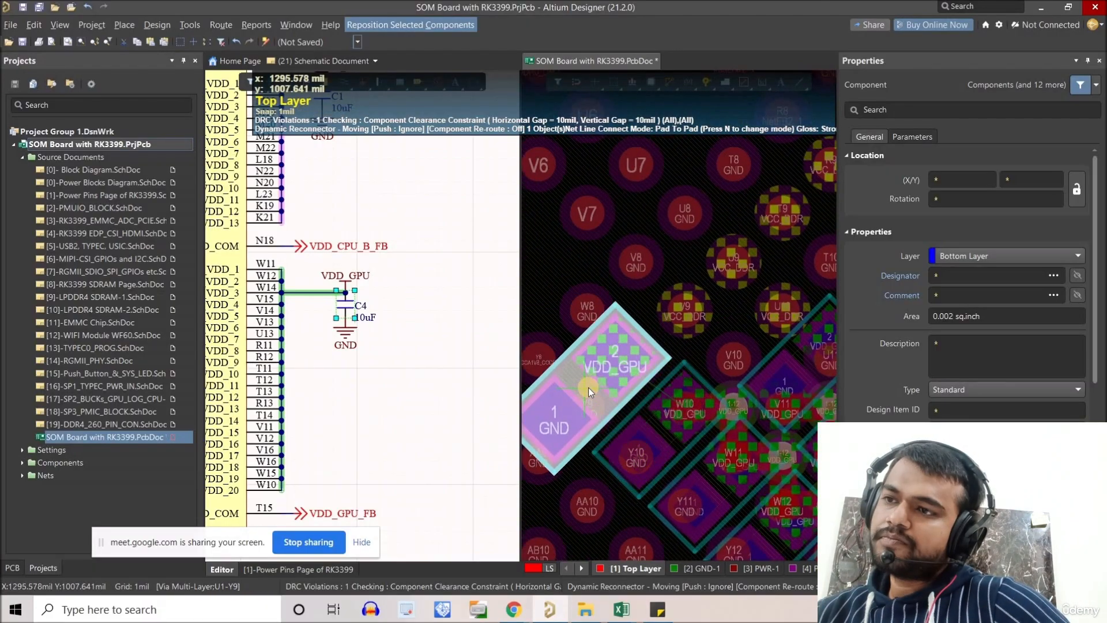
left_click(588, 386)
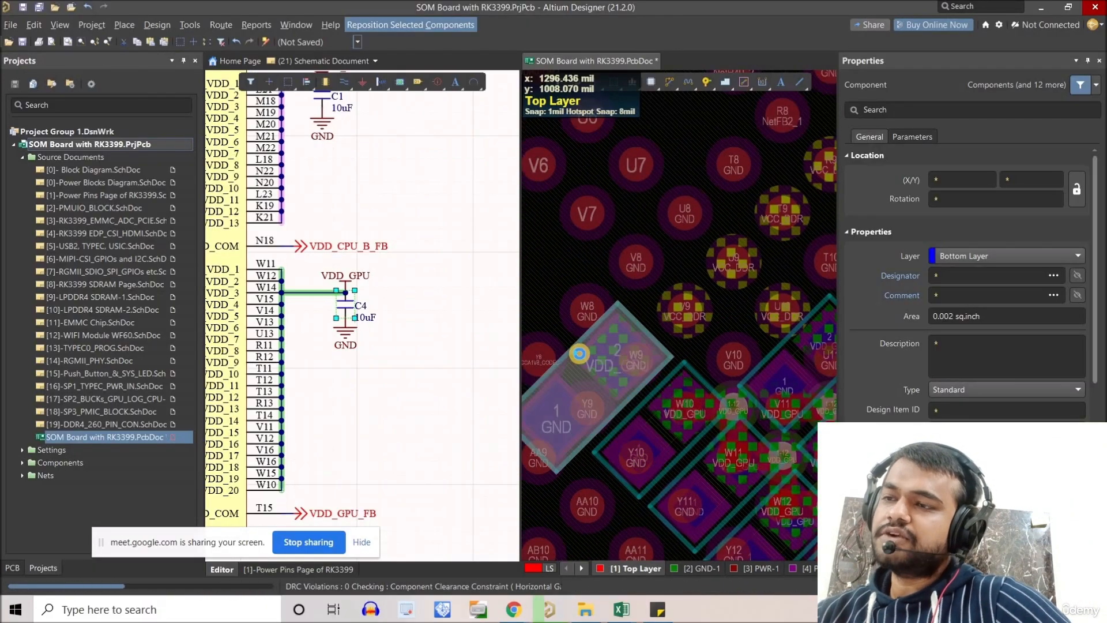
- Select capacitors C44 and C43 together, nudge them slightly away from the neighbouring pads, and clear the selection
scroll(613, 313, "down", 4, "ctrl")
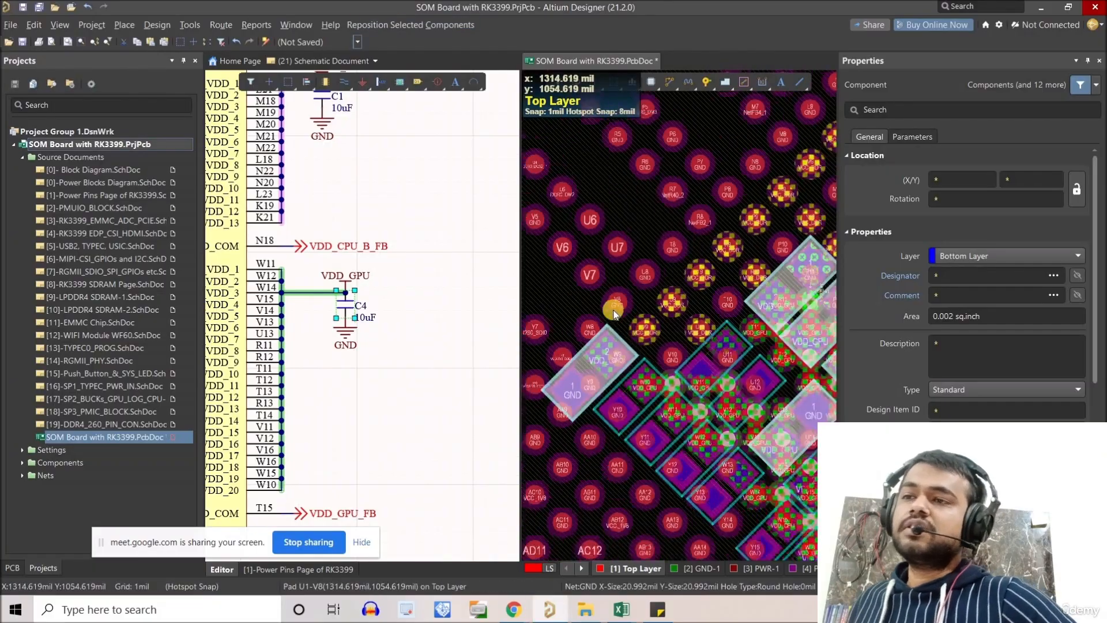
left_click(667, 298)
scroll(668, 280, "up", 5, "ctrl")
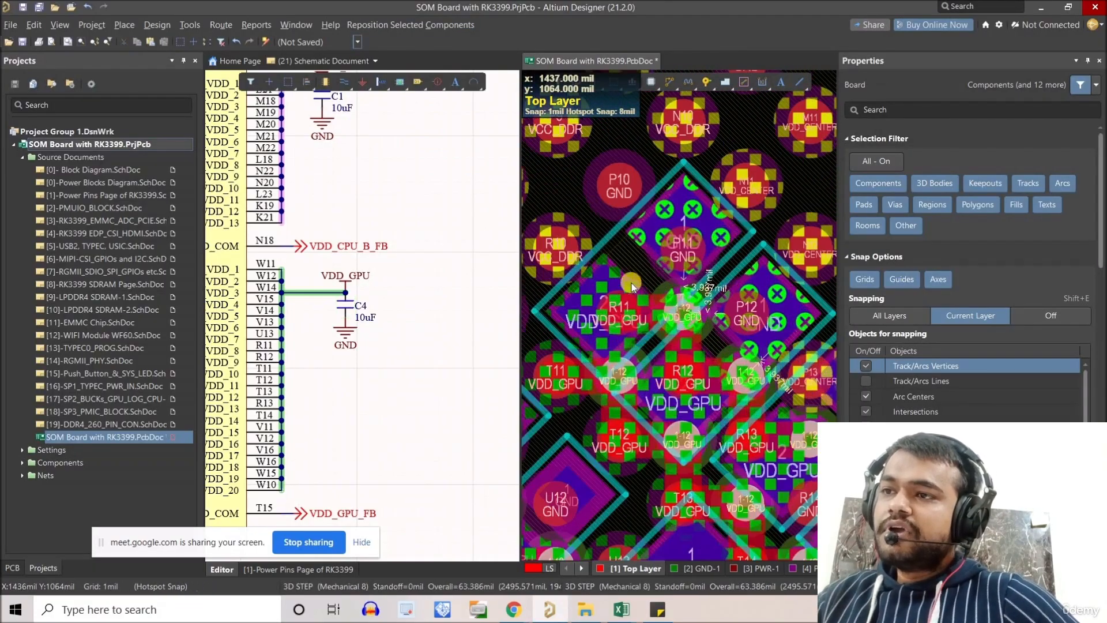
left_click(715, 340)
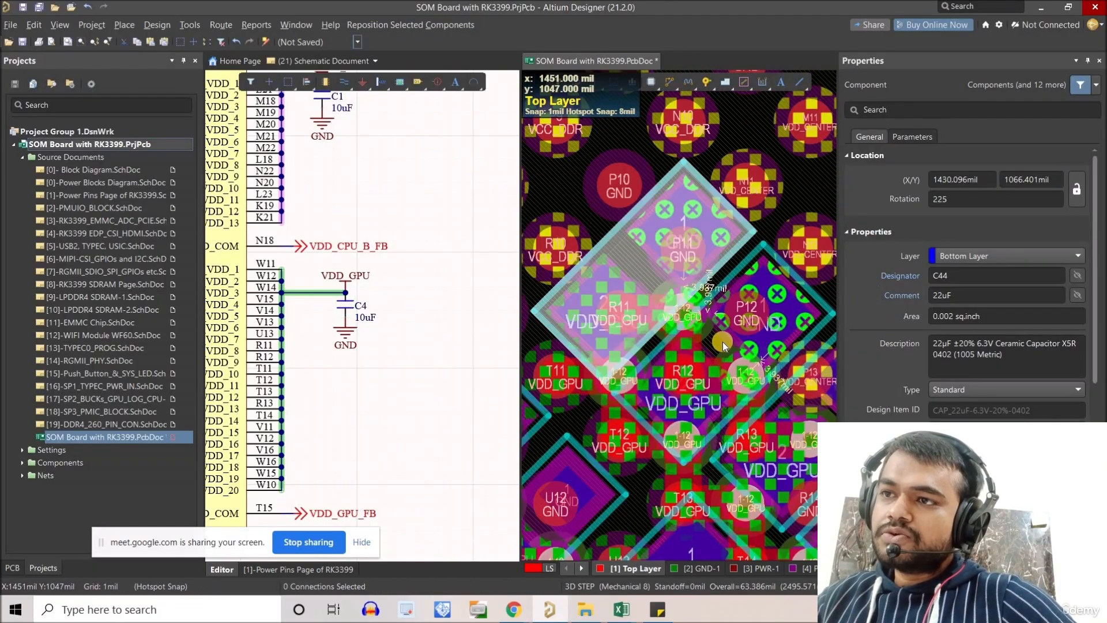
left_click(724, 339, "shift")
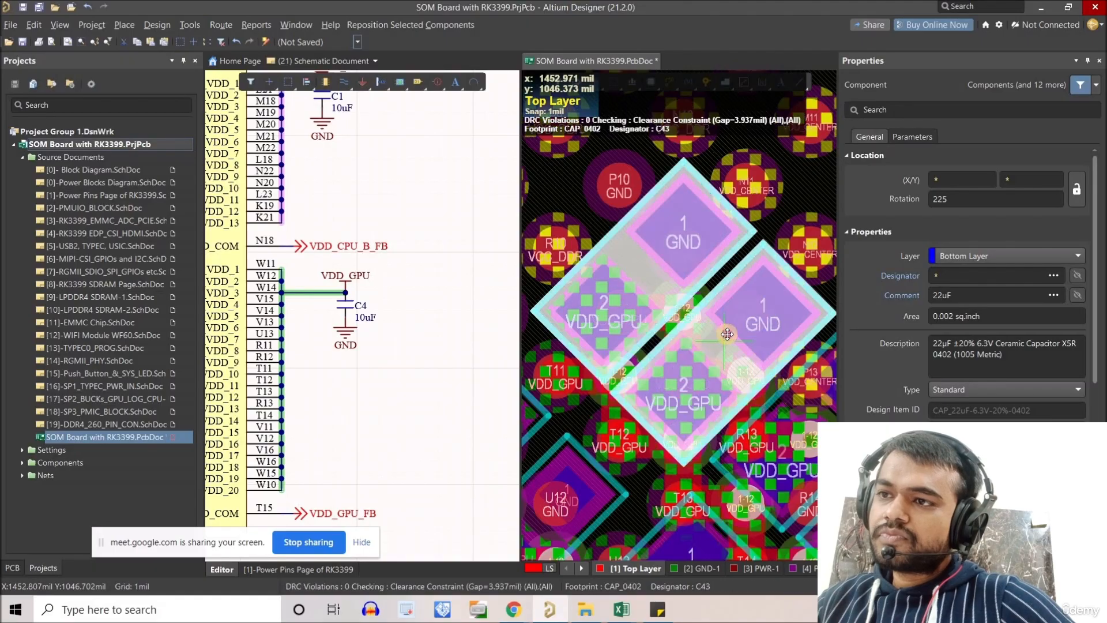
left_click_drag(732, 329, 724, 339)
scroll(700, 345, "down", 4, "ctrl")
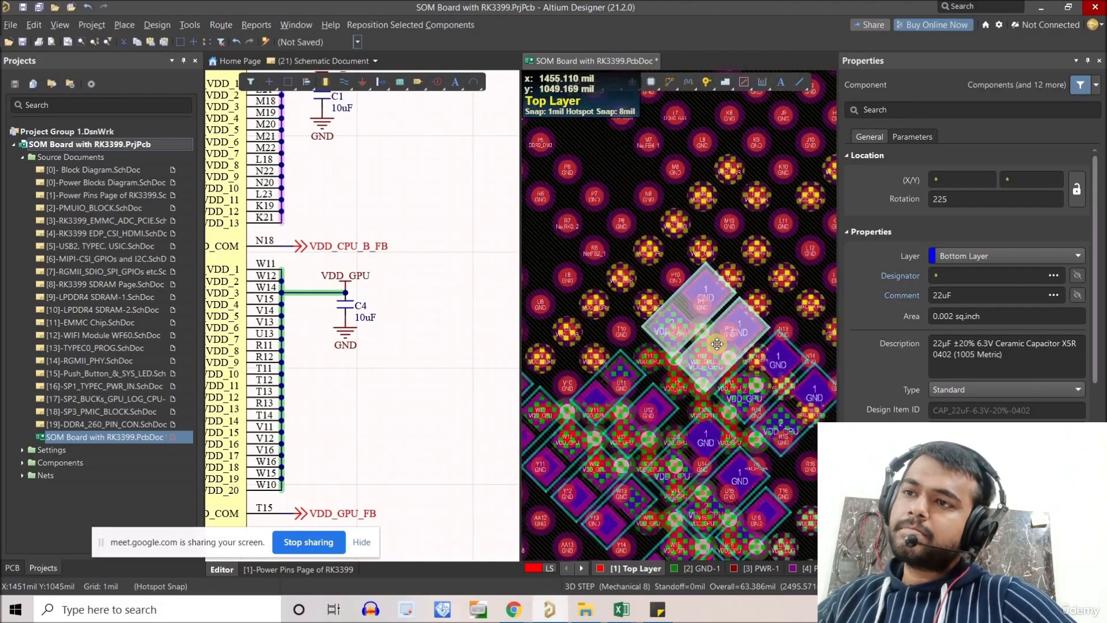
scroll(701, 345, "down", 3, "ctrl")
left_click(723, 376)
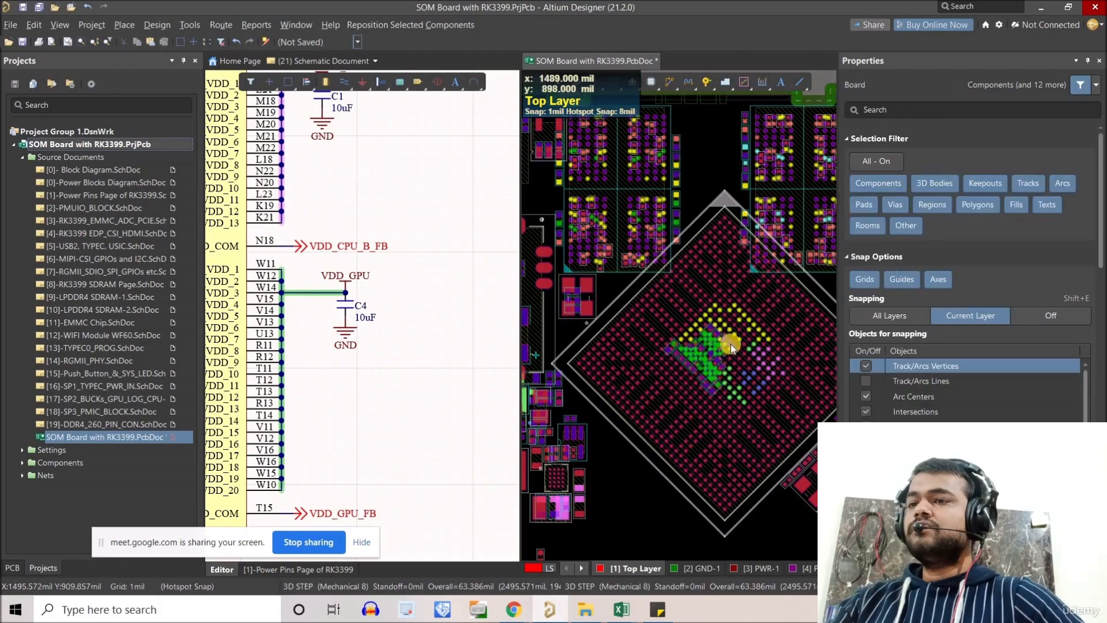
- Examine the VDD_GPU capacitor placement under the RK3399 and the neighbouring VDD_LOG balls
scroll(710, 341, "up", 7, "ctrl")
right_click_drag(696, 379, 700, 379)
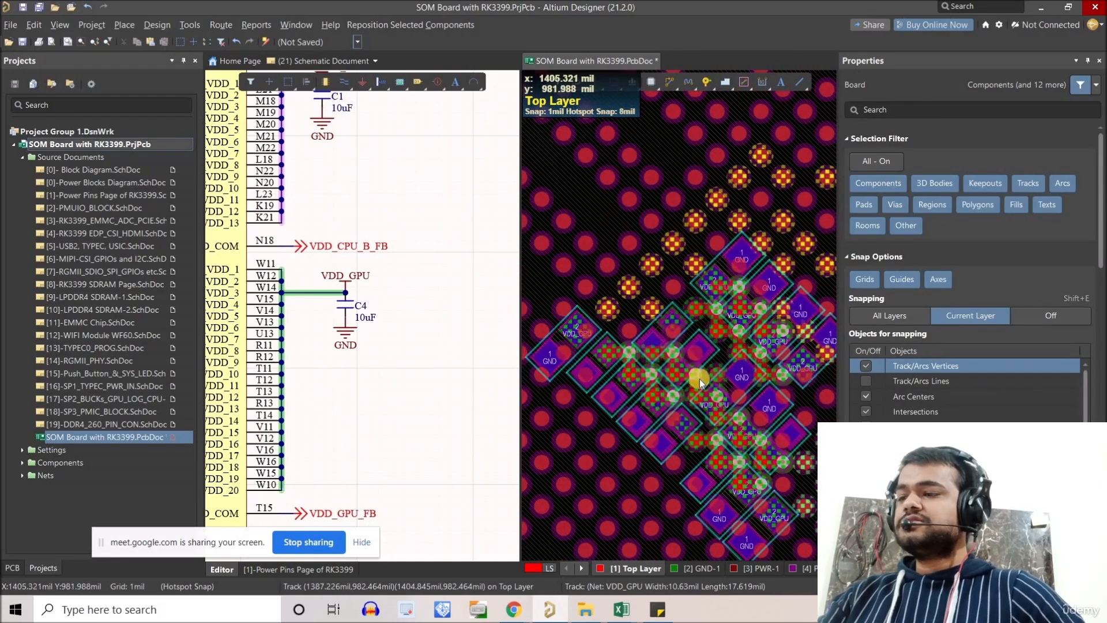
scroll(600, 342, "up", 2, "ctrl")
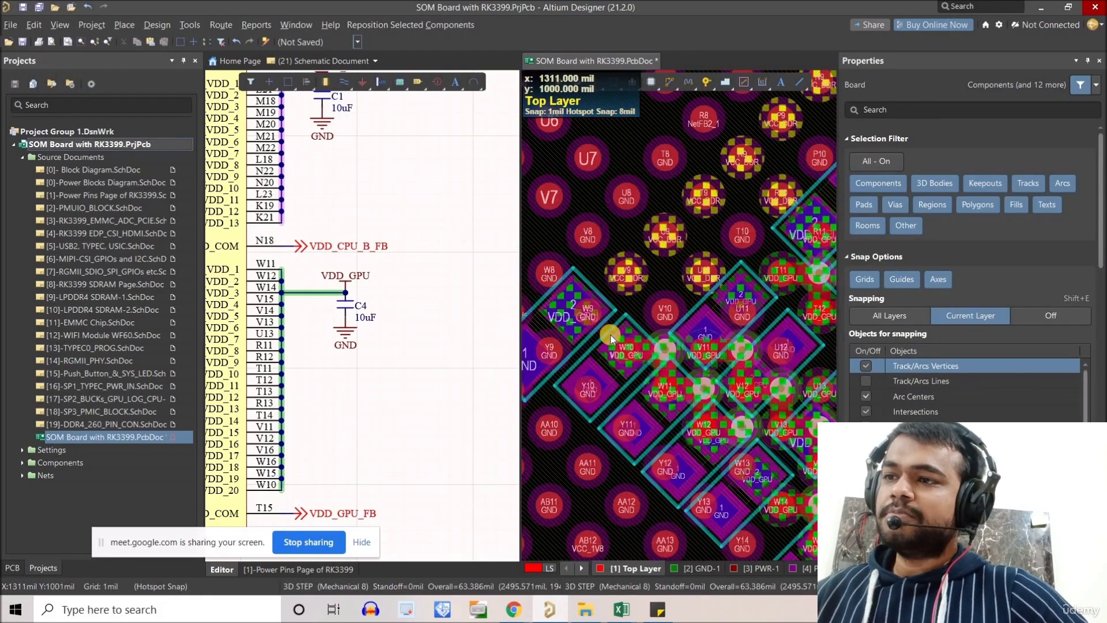
scroll(620, 340, "down", 3, "ctrl")
scroll(634, 401, "down", 5, "ctrl")
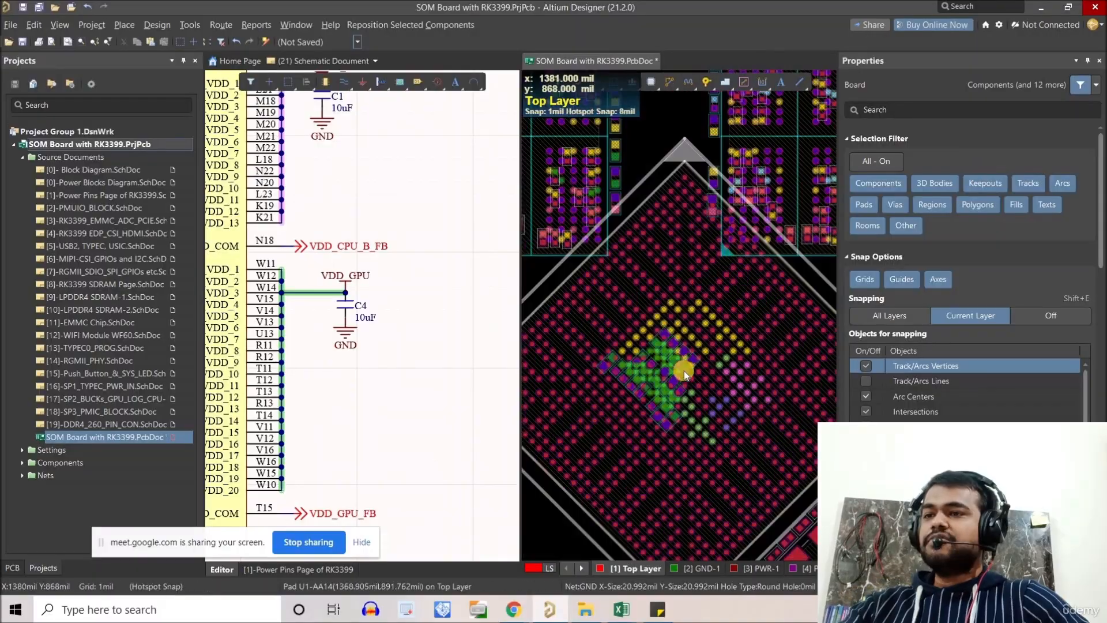
left_click(404, 359)
scroll(681, 366, "up", 6, "ctrl")
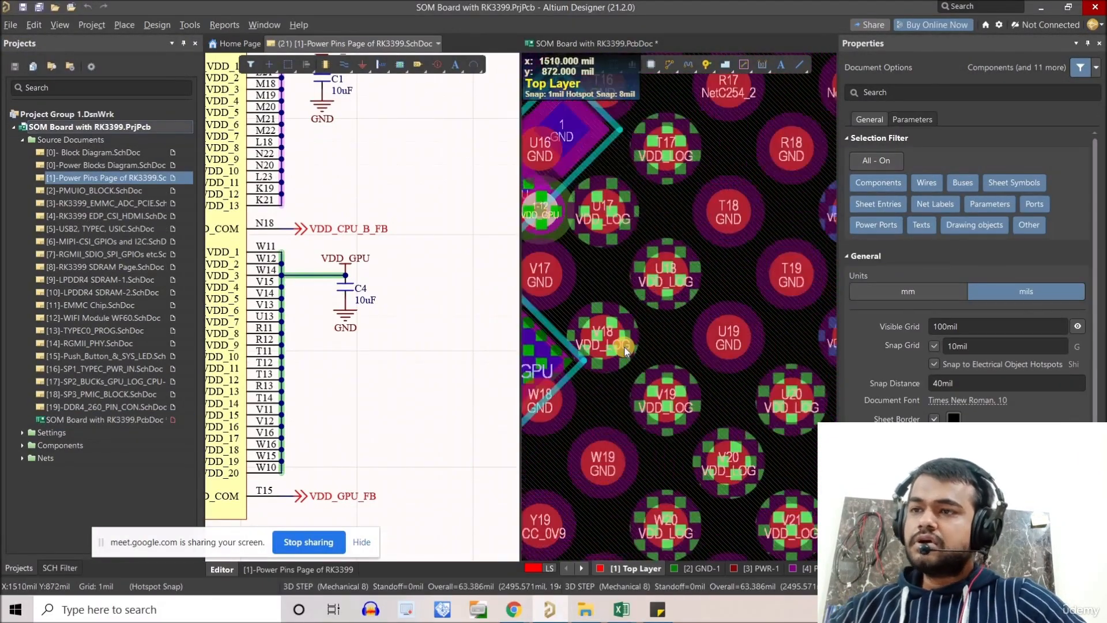
- Select the via-and-track fanout pair lying above the board outline and copy it for the VDD_LOG balls
scroll(625, 348, "up", 2, "ctrl")
scroll(621, 328, "down", 2, "ctrl")
left_click(681, 362)
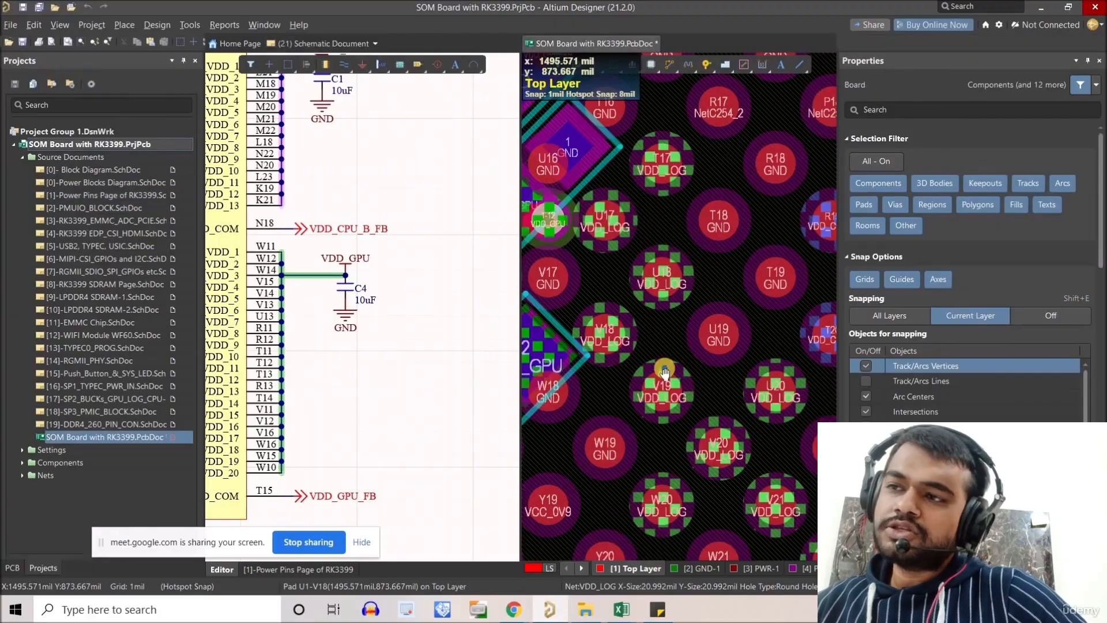
scroll(652, 372, "down", 5, "ctrl")
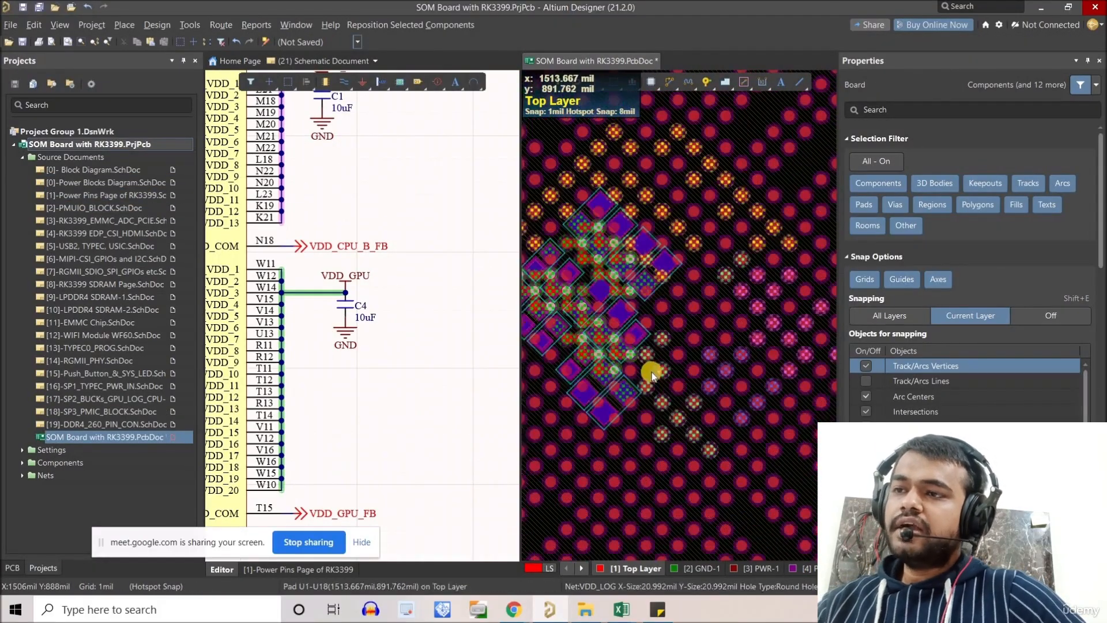
scroll(698, 260, "up", 5)
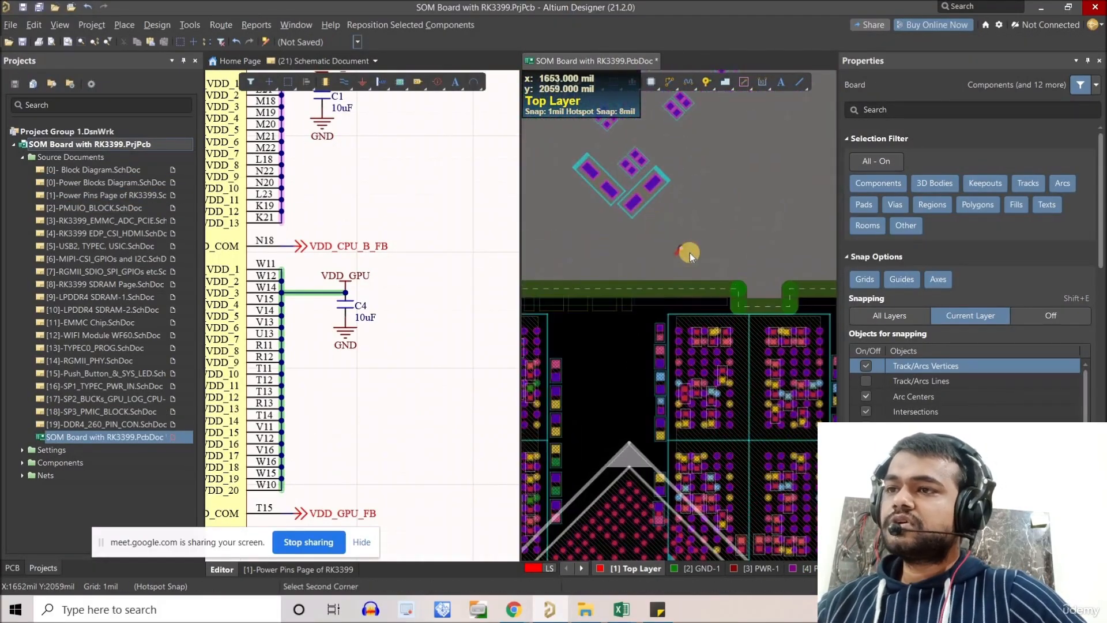
left_click(683, 251)
scroll(670, 259, "up", 6, "ctrl")
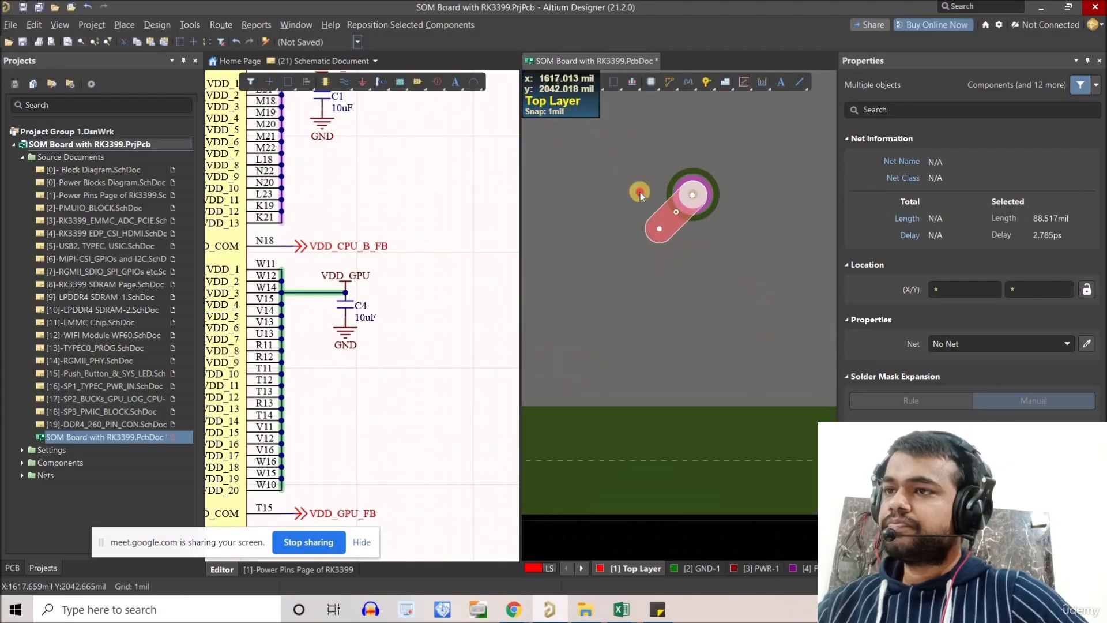
left_click(731, 293)
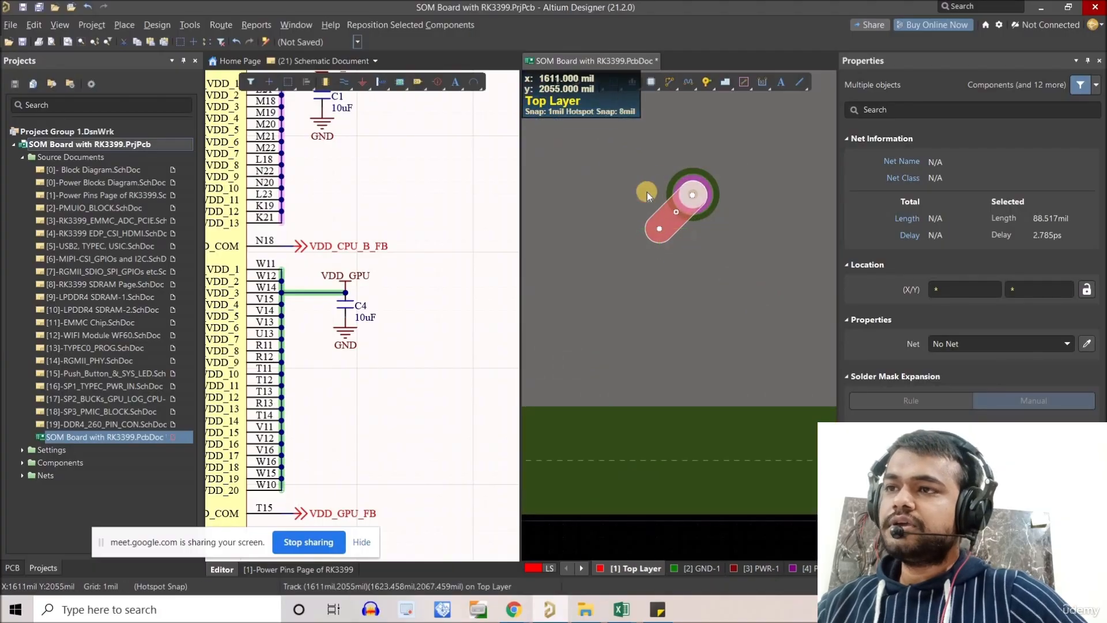
- Examine the VDD_LOG balls around T17, U17, U18, V18 and V19 for room to place fanout vias
scroll(646, 195, "down", 2, "ctrl")
scroll(645, 196, "down", 8, "ctrl")
right_click_drag(654, 359, 665, 297)
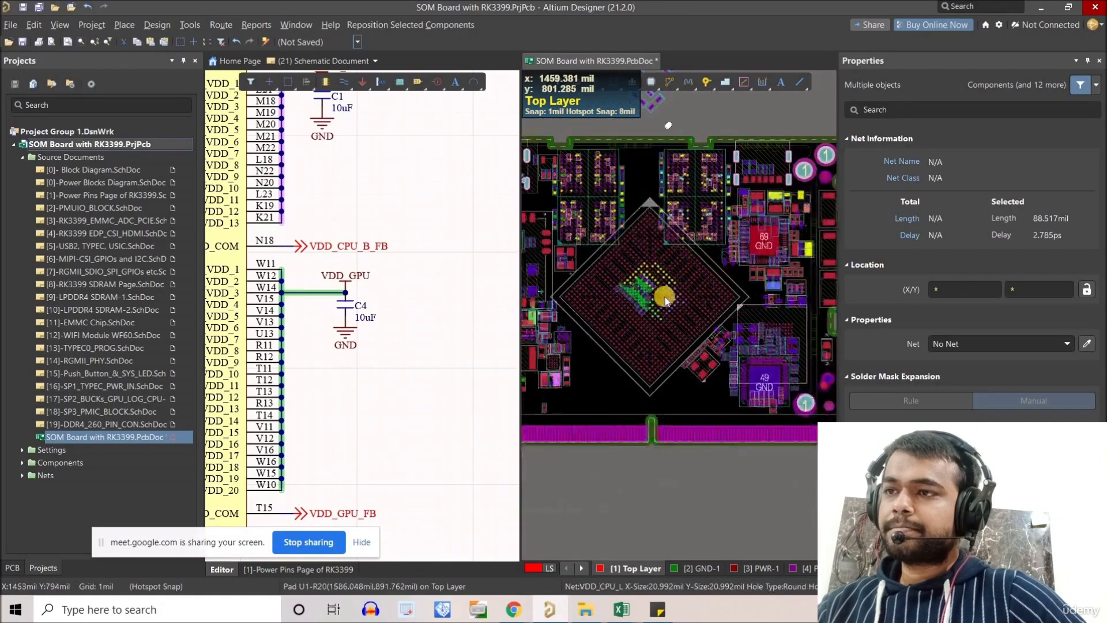
scroll(640, 294, "up", 5, "ctrl")
scroll(640, 279, "up", 6, "ctrl")
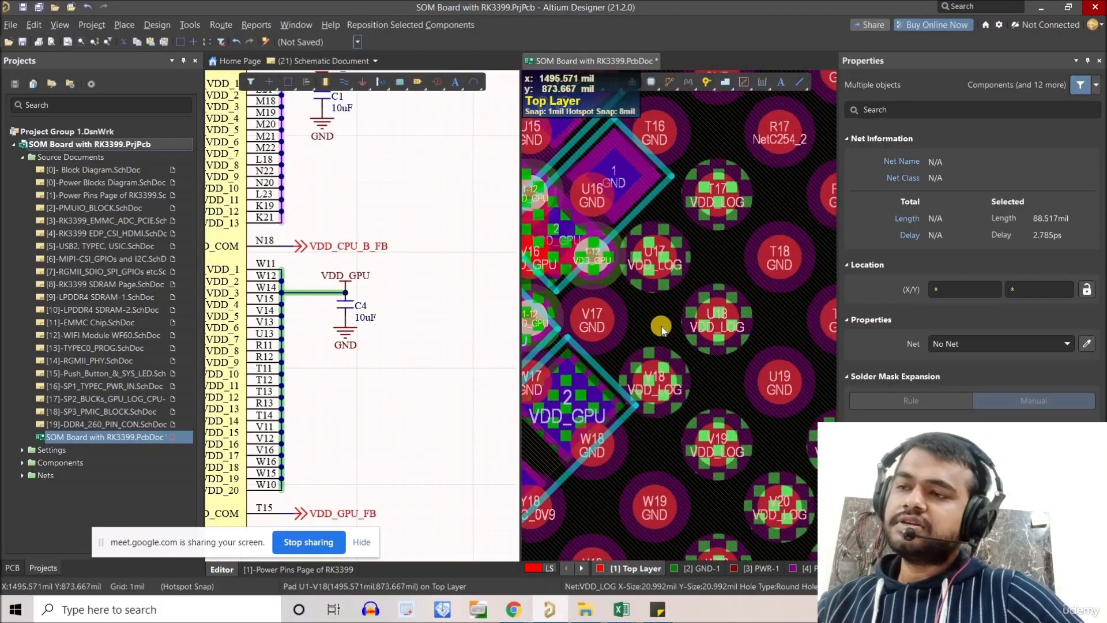
scroll(663, 312, "down", 1, "ctrl")
right_click_drag(655, 311, 686, 316)
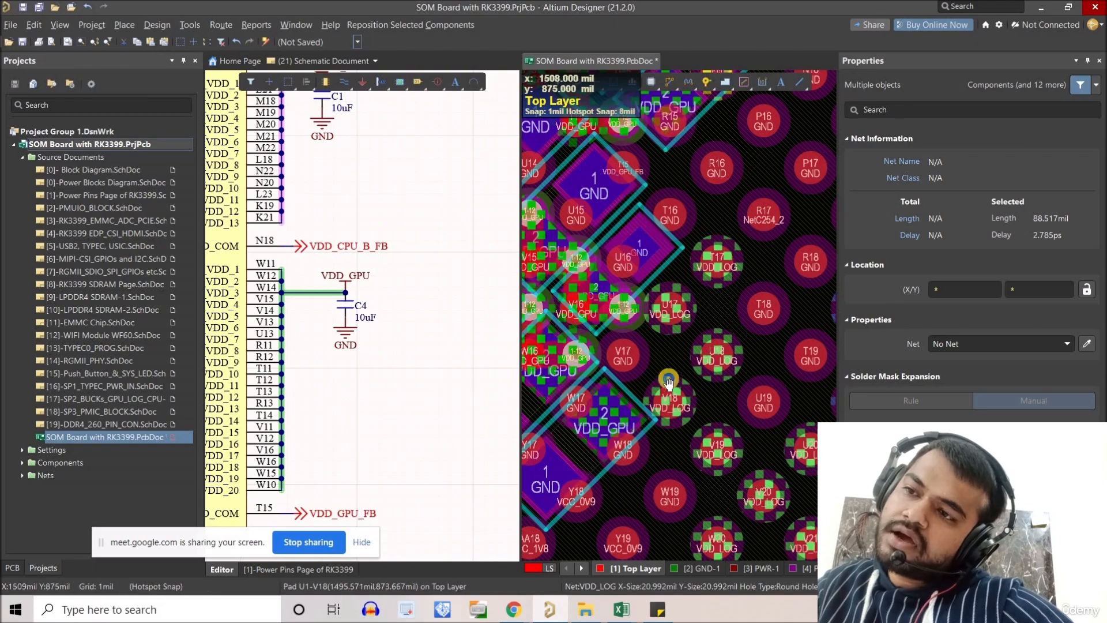
right_click_drag(668, 381, 630, 364)
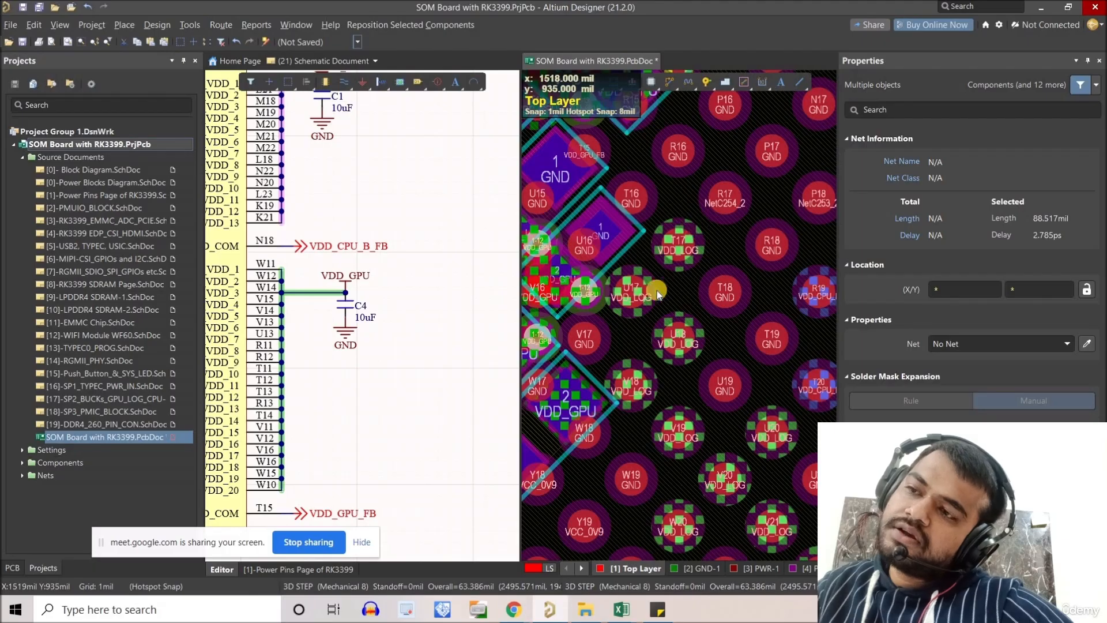
right_click_drag(685, 318, 708, 331)
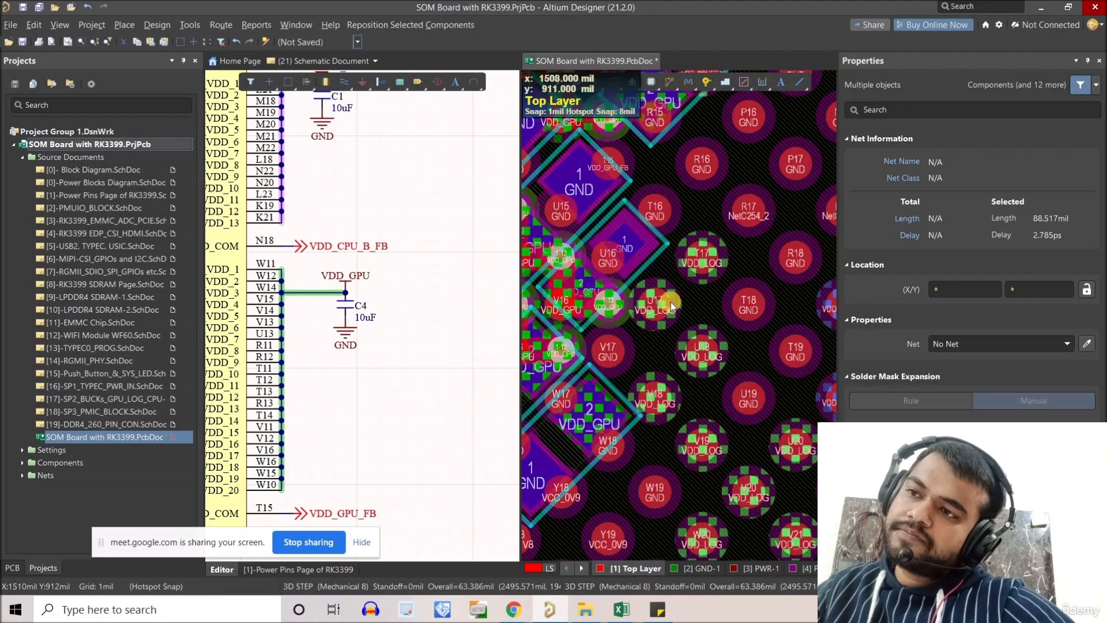
right_click_drag(707, 362, 719, 318)
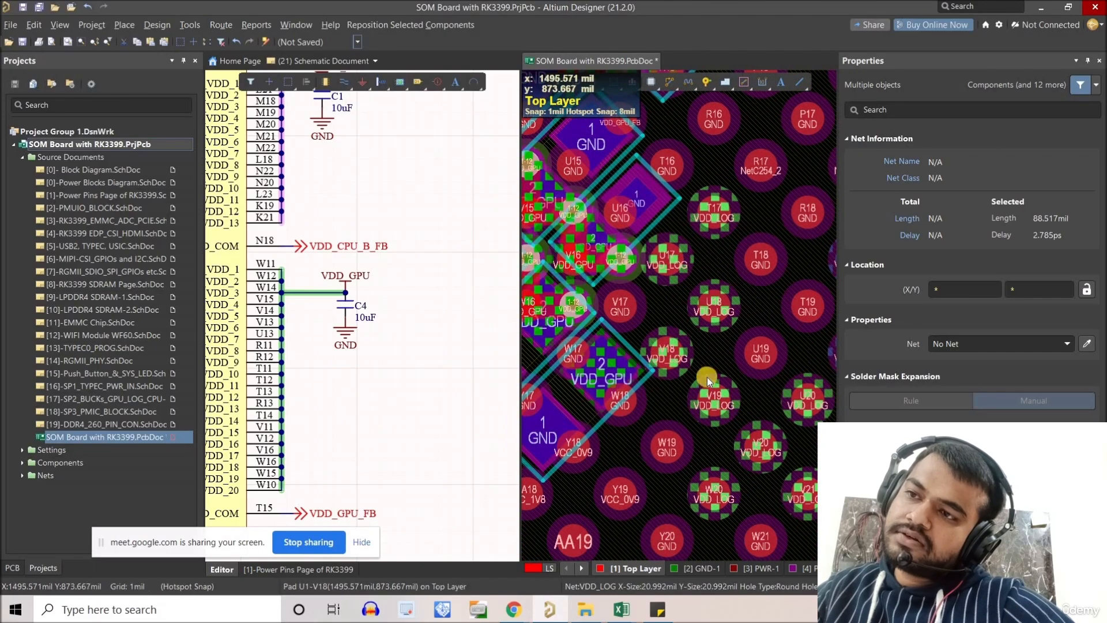
scroll(683, 346, "down", 4, "ctrl")
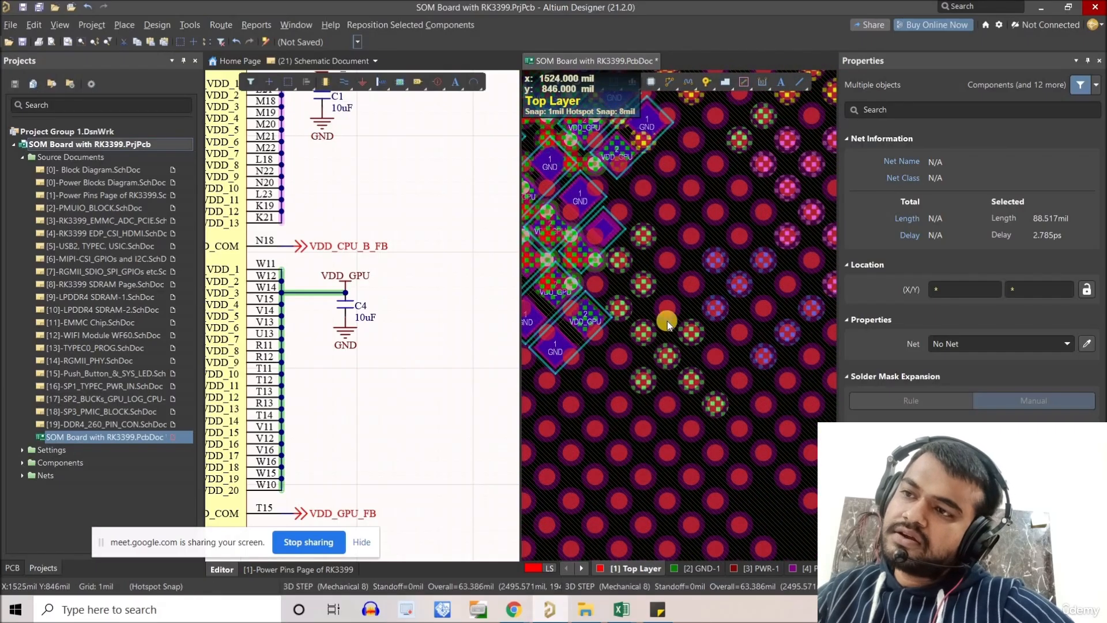
scroll(667, 321, "up", 3, "ctrl")
right_click_drag(667, 323, 733, 381)
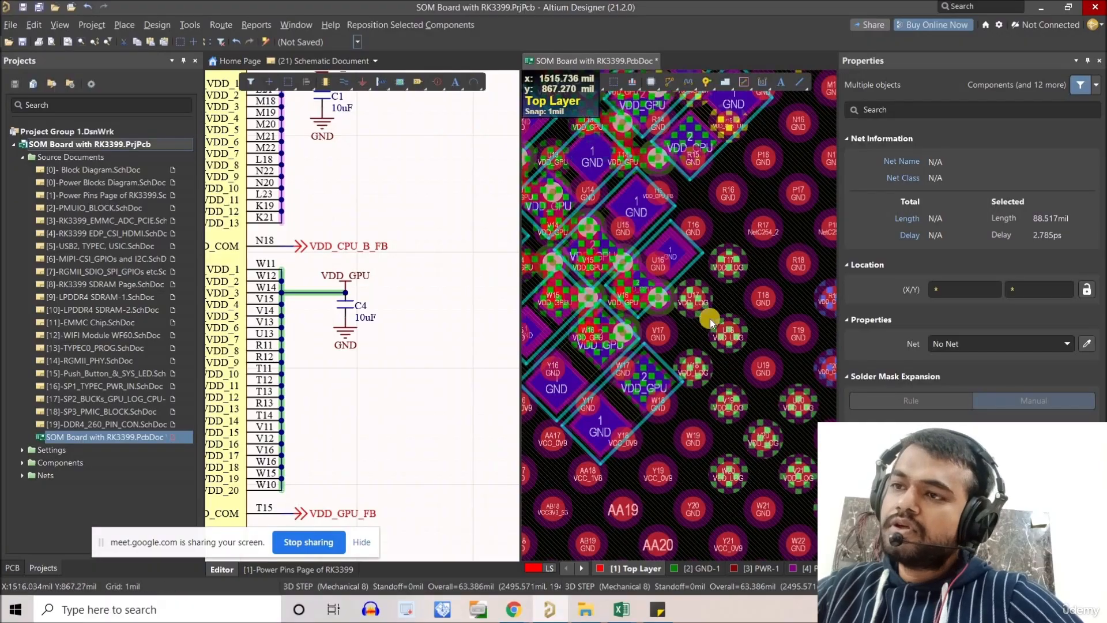
- Paste the fanout pair at VDD_LOG ball U17, rotated so the via sits between T17 and U18
key("ctrl+v")
key("space")
key("space")
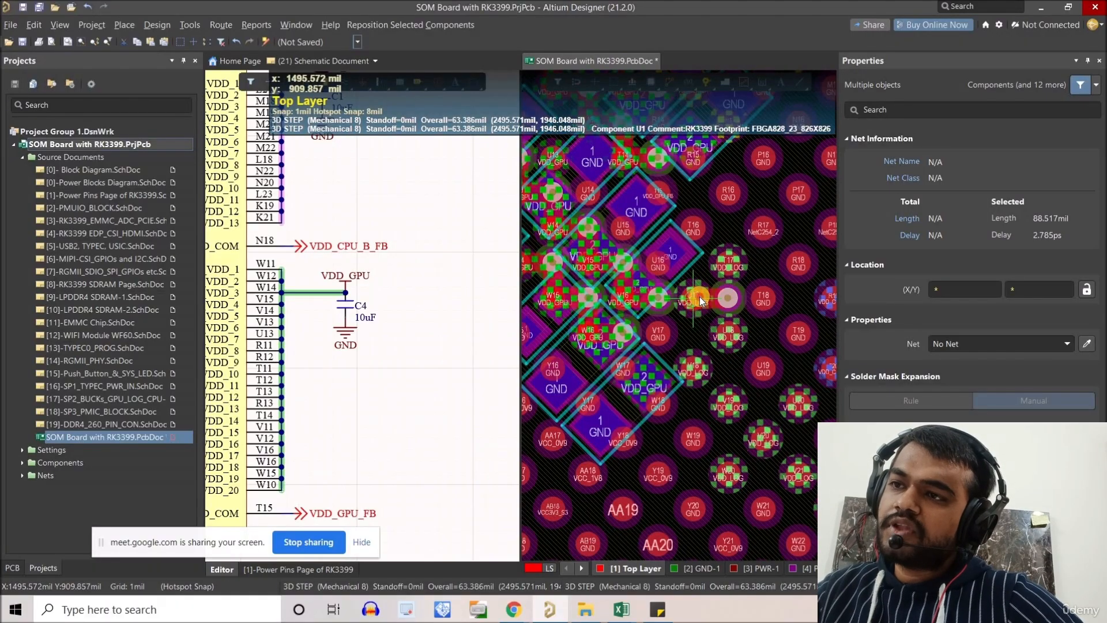
left_click(700, 296)
scroll(669, 330, "up", 3, "ctrl")
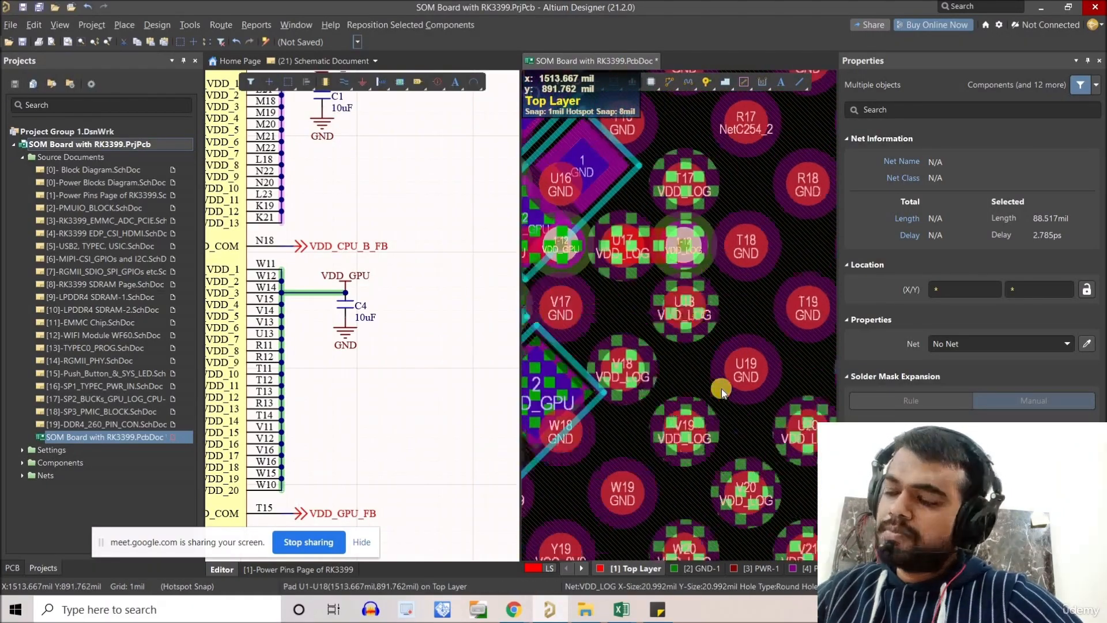
- Copy the via-and-track pair above the board outline again with a picked reference point, and return to the VDD_LOG balls
right_click_drag(721, 388, 743, 377)
key("ctrl+c")
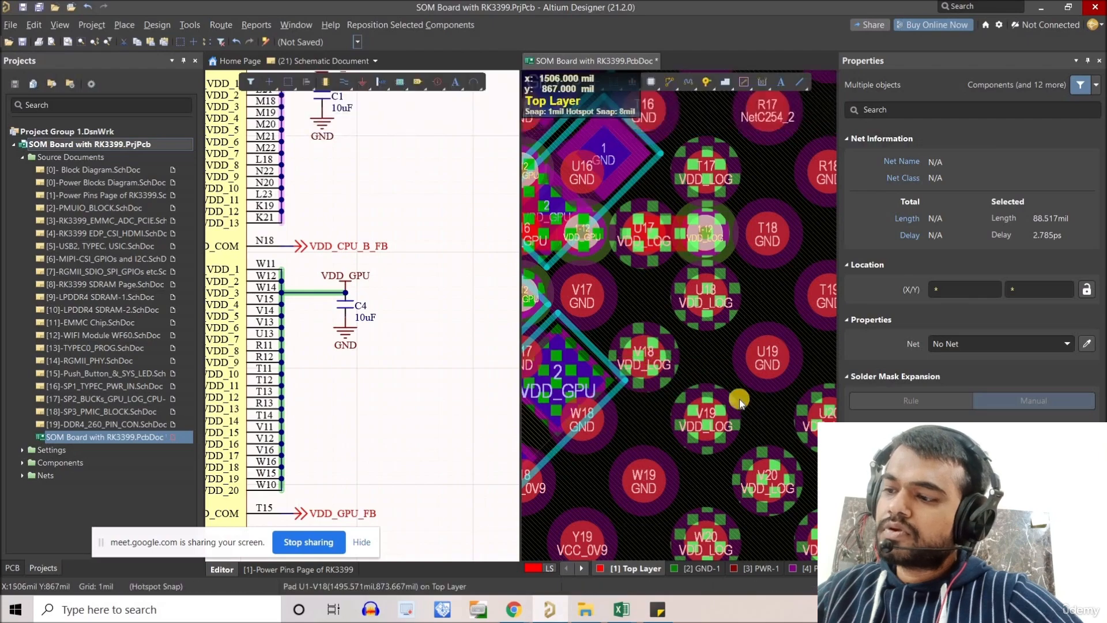
right_click_drag(661, 364, 731, 392)
left_click(701, 376)
scroll(694, 337, "down", 5, "ctrl")
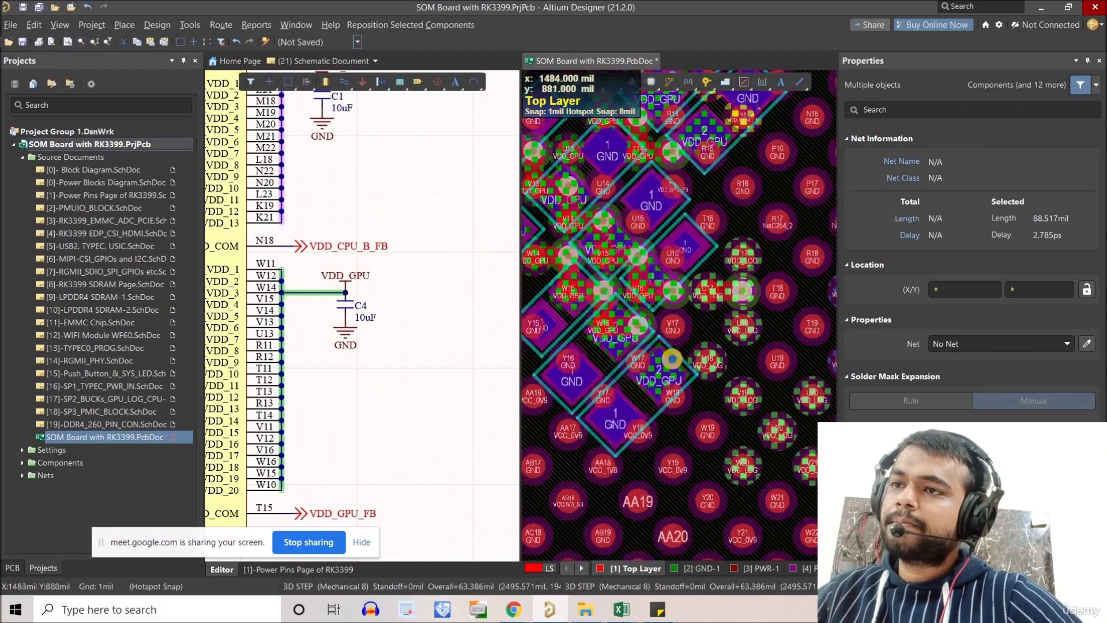
scroll(690, 302, "up", 3)
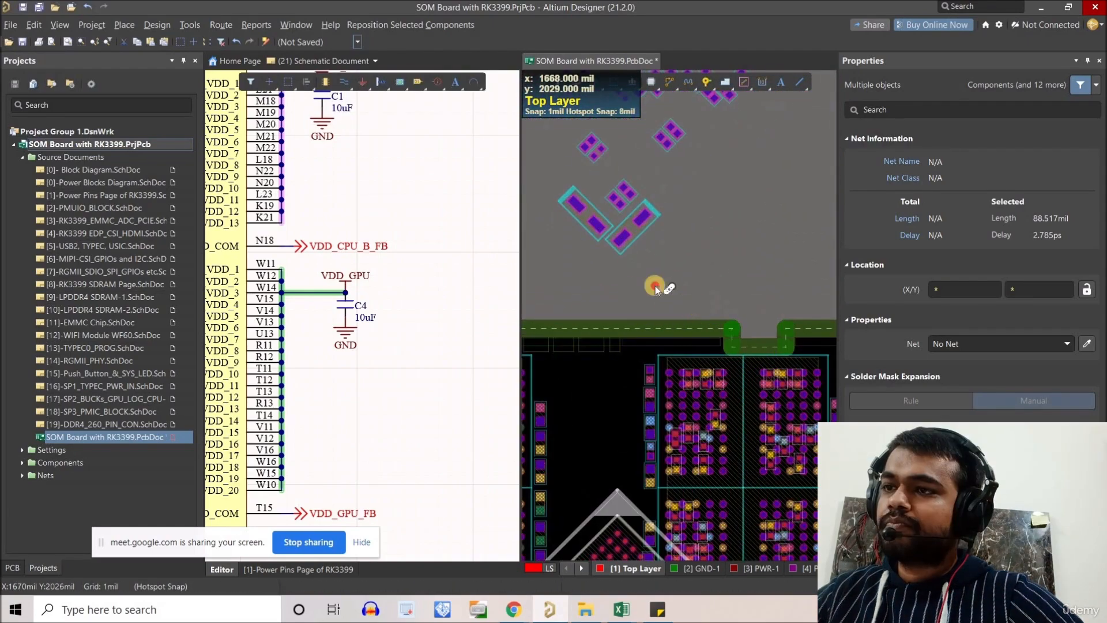
scroll(687, 297, "up", 2, "ctrl")
scroll(669, 291, "up", 3, "ctrl")
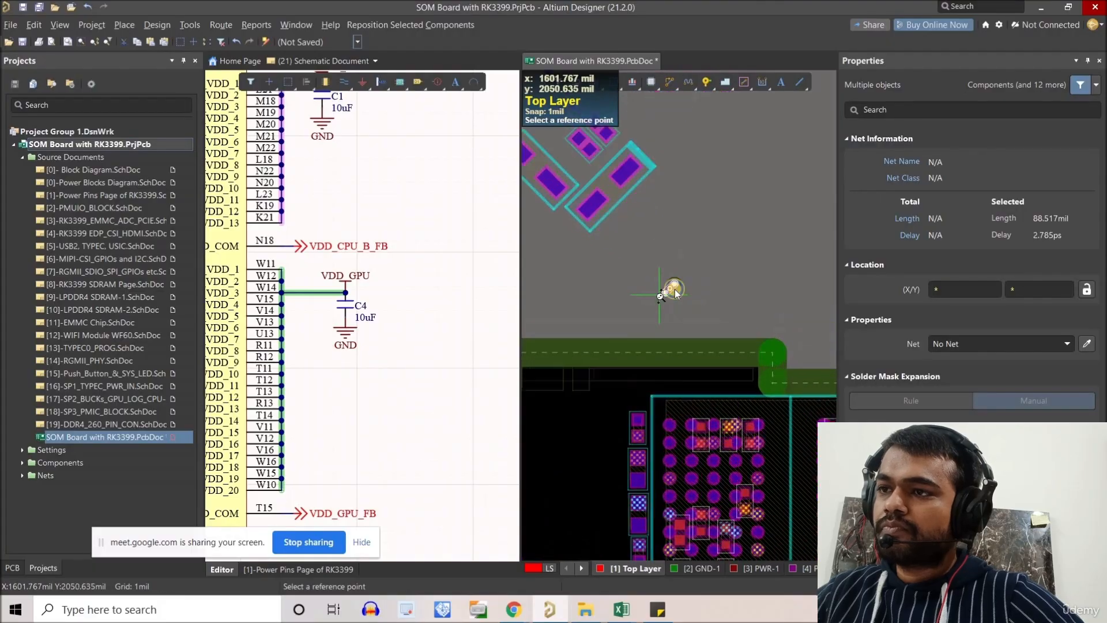
scroll(669, 265, "down", 7, "ctrl")
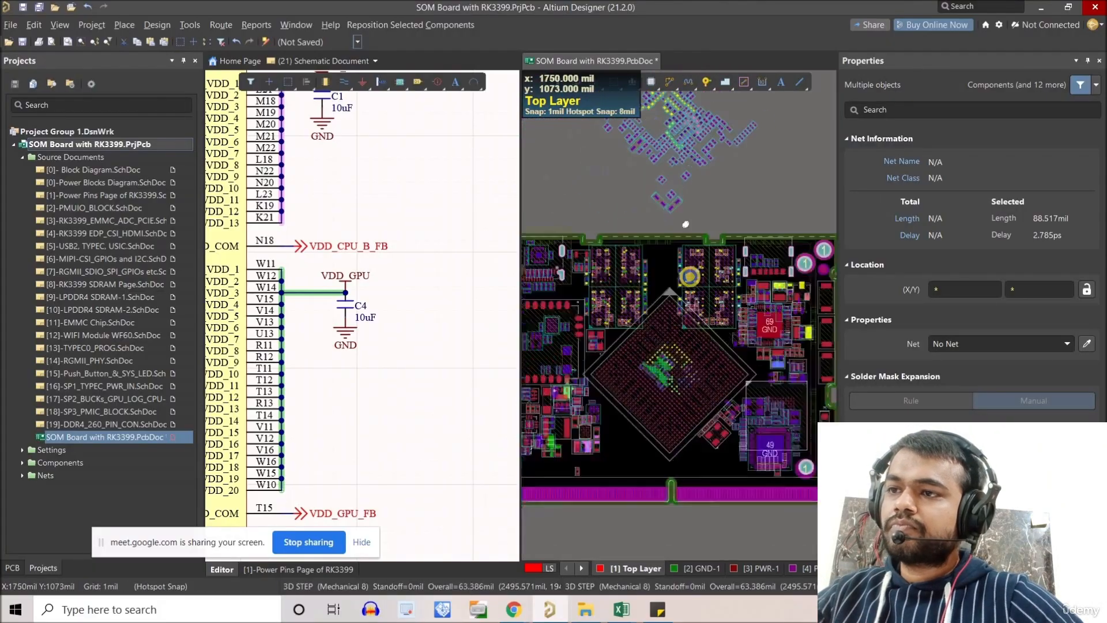
scroll(685, 222, "down", 2)
scroll(669, 311, "up", 7, "ctrl")
scroll(747, 392, "up", 5, "ctrl")
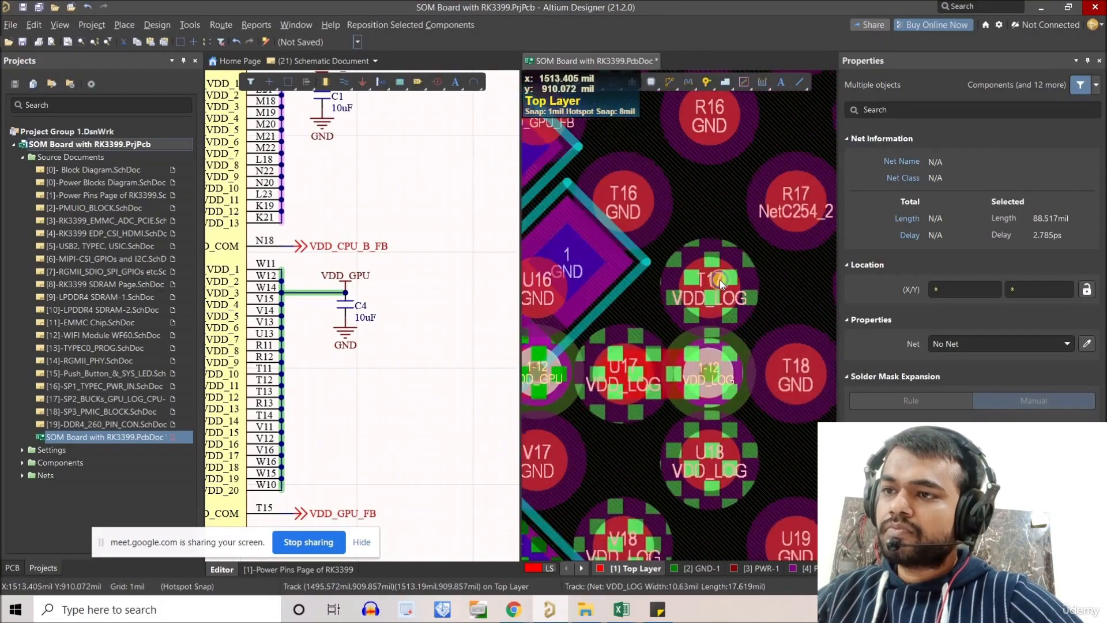
- Paste the fanout pair at VDD_LOG ball V18, rotated so the via sits between U18 and V19
key("ctrl+v")
key("space")
key("space")
key("space")
key("space")
key("space")
key("space")
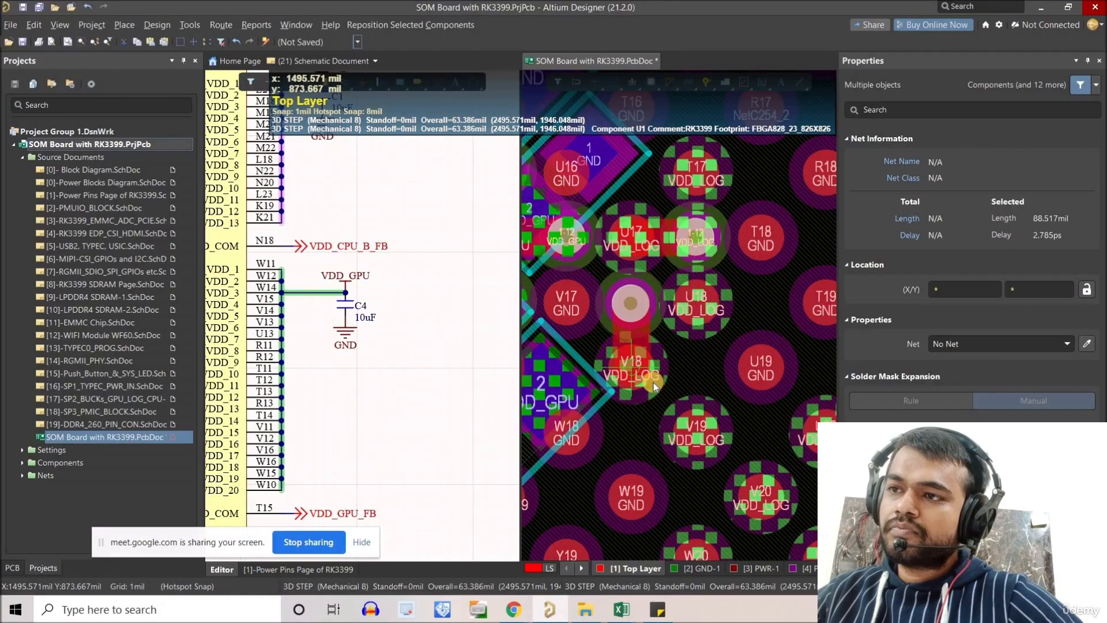
scroll(640, 378, "down", 3, "ctrl")
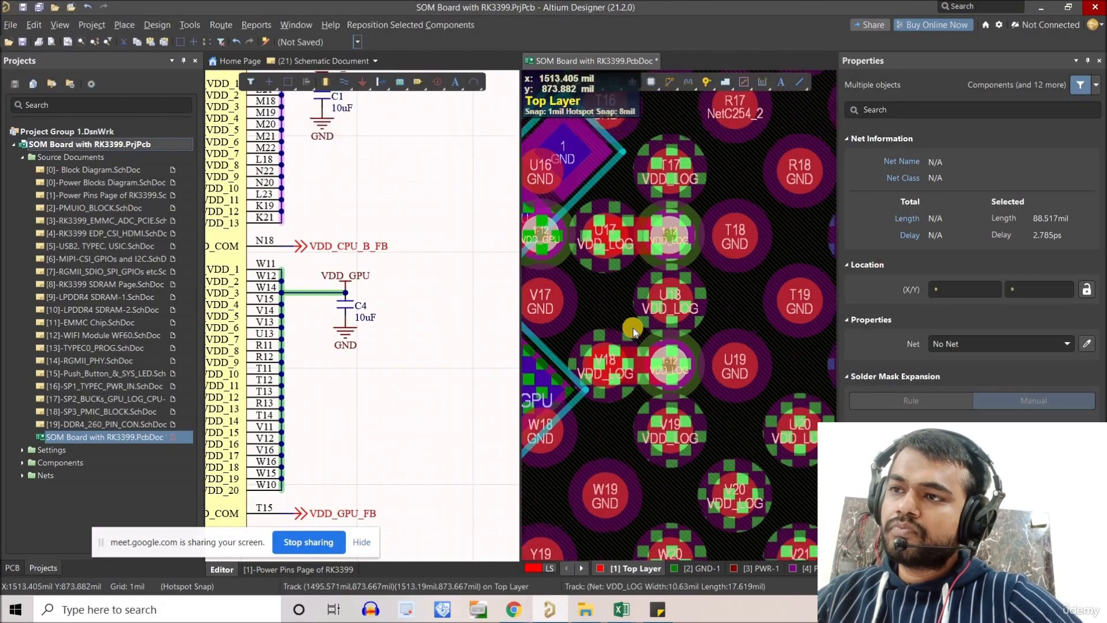
left_click(655, 387)
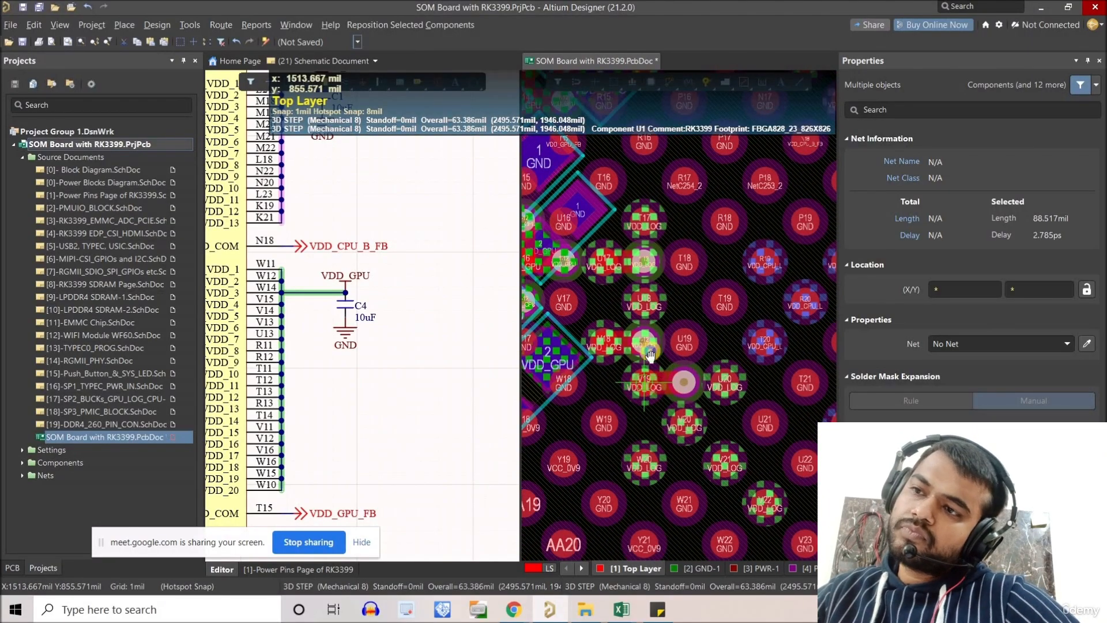
- Place the same fanout pair at VDD_LOG balls V19, V20, V21 and V22, and end the pasting
right_click_drag(683, 420, 653, 379)
left_click(697, 427)
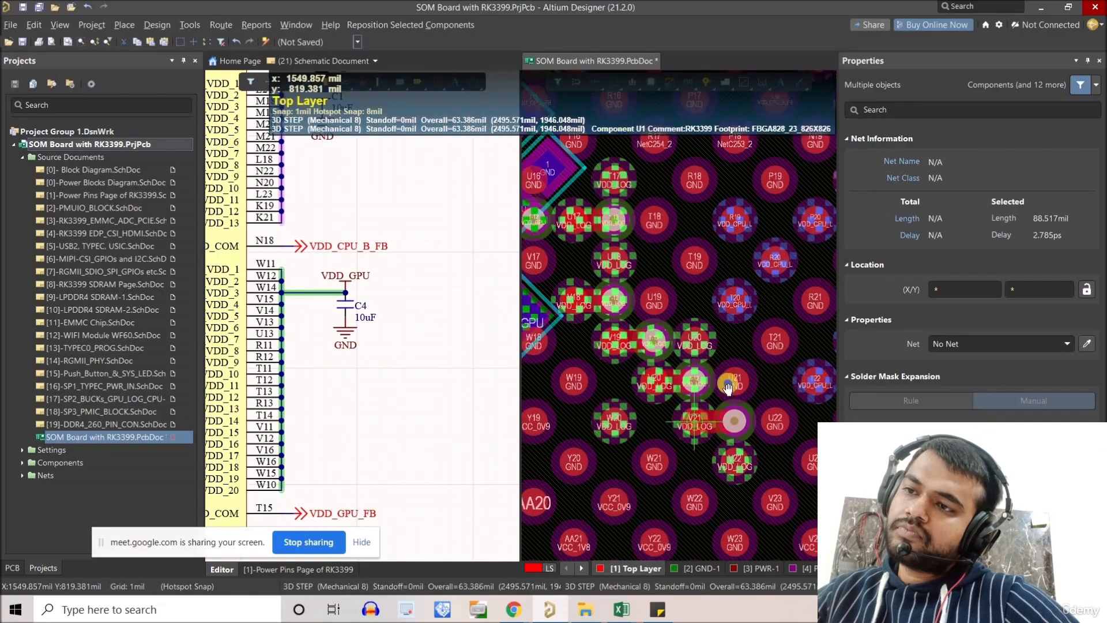
right_click_drag(735, 466, 570, 559)
left_click(729, 360)
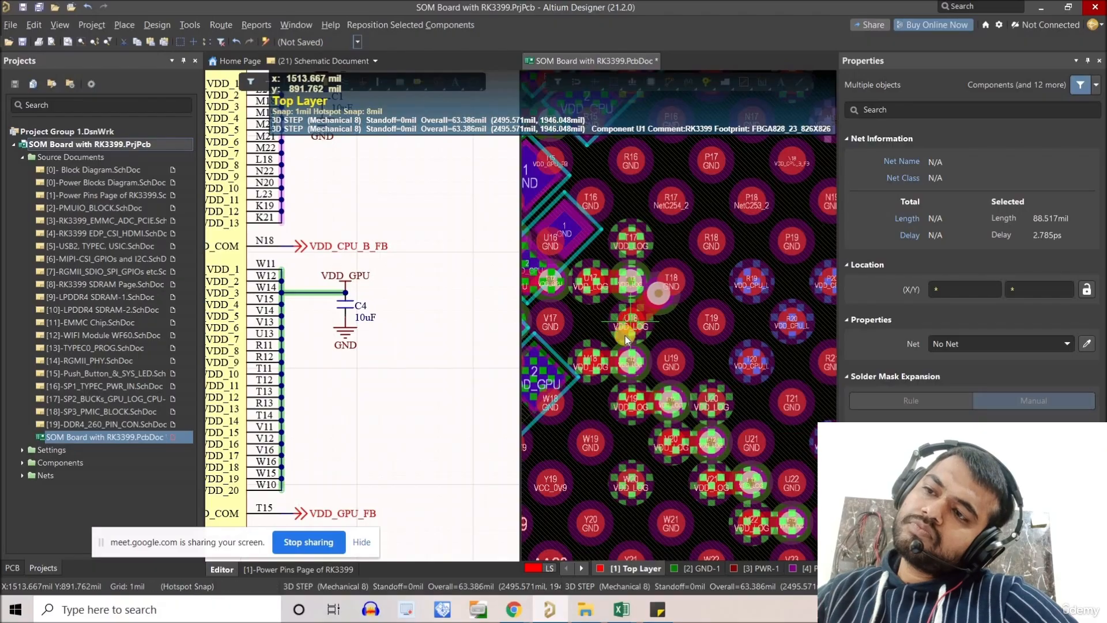
right_click(640, 340)
- Copy the fanout track at U17 and paste vertical copies linking T17, U18 and V20 to their neighbouring VDD_LOG vias
right_click_drag(607, 291, 633, 318)
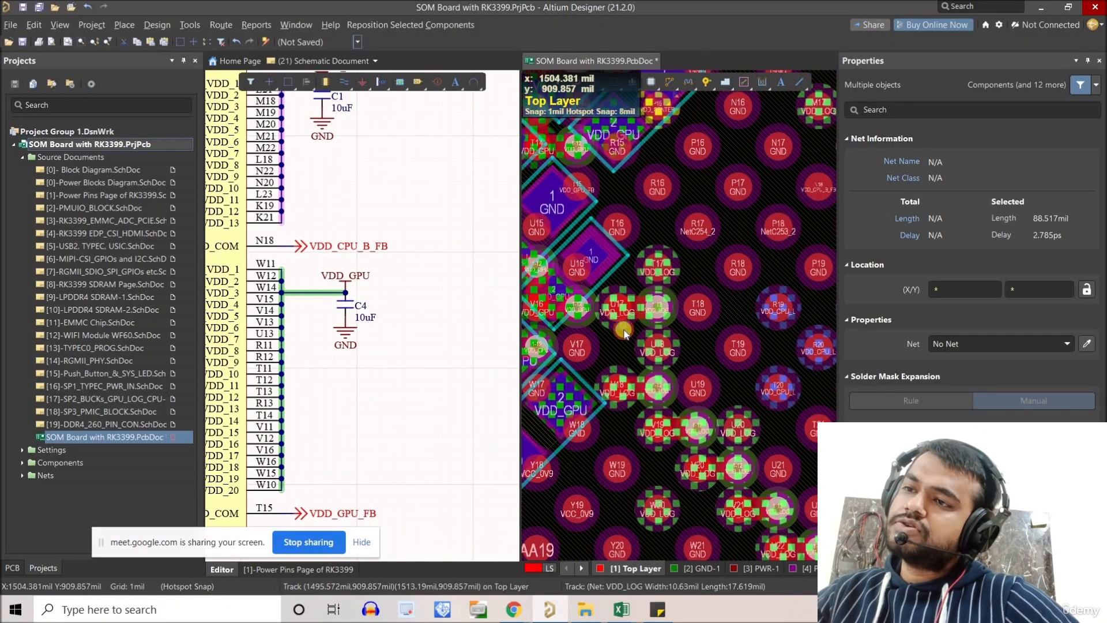
left_click(617, 313)
key("ctrl+c")
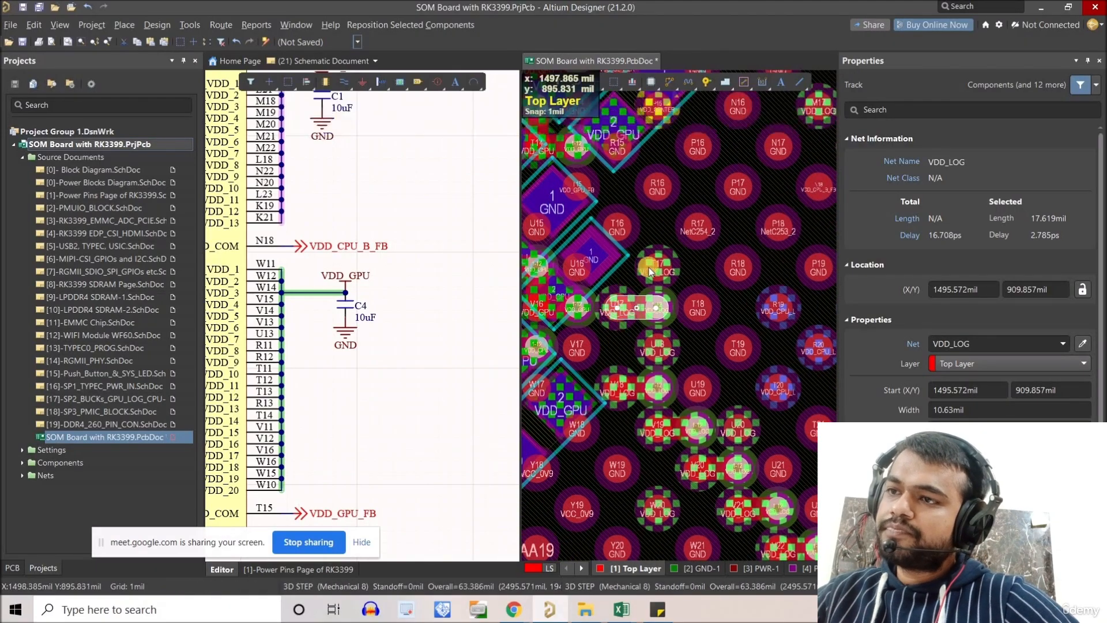
left_click(664, 309)
scroll(669, 323, "down", 2)
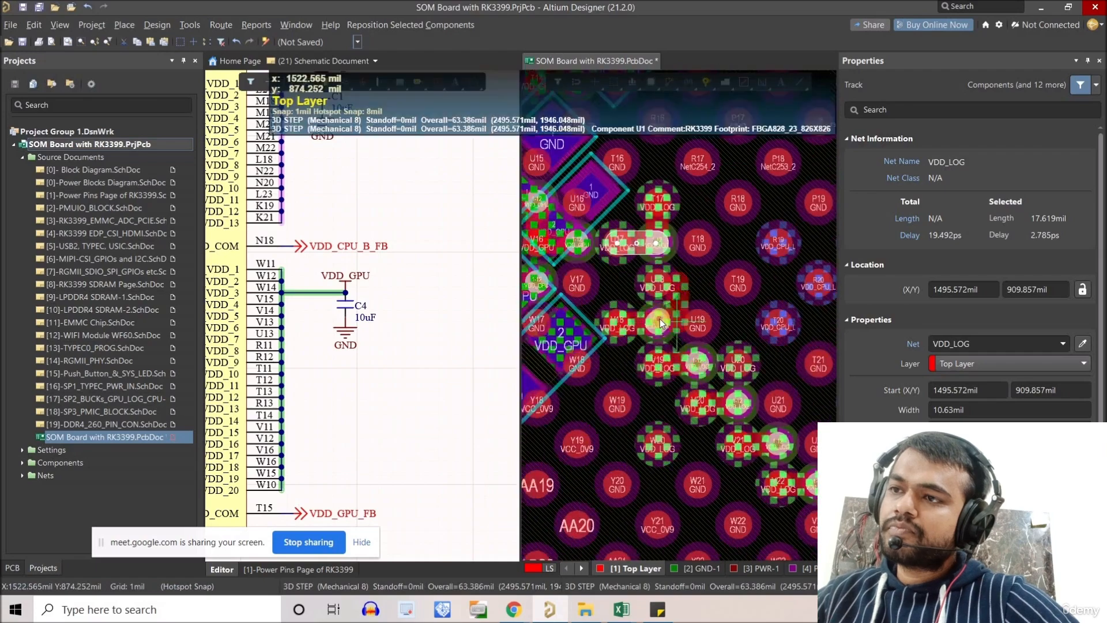
right_click_drag(642, 295, 636, 262)
left_click(636, 262)
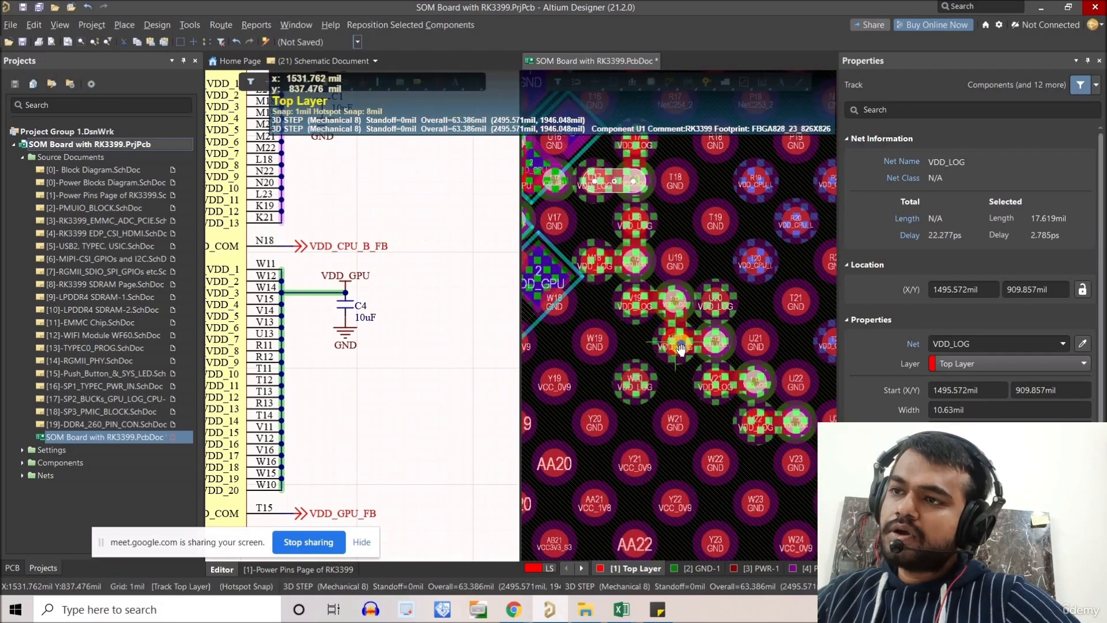
left_click(677, 342)
right_click(679, 347)
- Paste further vertical tracks linking balls V21 and V22 to the VDD_LOG vias directly above them
key("ctrl+v")
right_click_drag(680, 347, 602, 274)
left_click(699, 367)
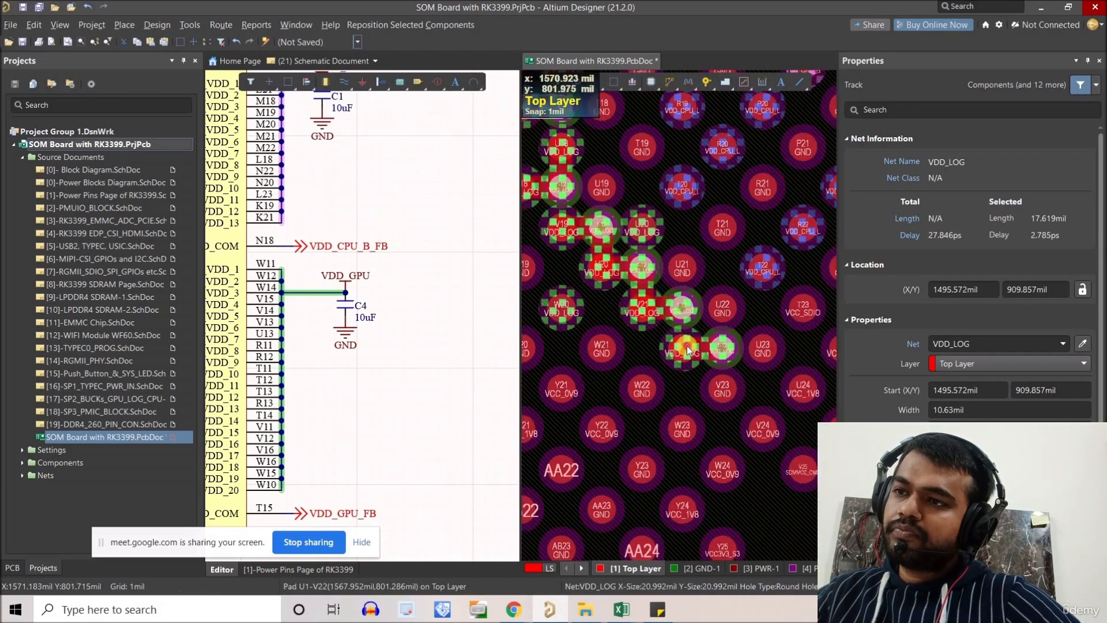
key("ctrl+v")
left_click(685, 350)
- Inspect VDD_LOG ball W20 beside the finished fanouts and look over the whole RK3399 power pins schematic page
scroll(690, 358, "down", 2, "ctrl")
right_click_drag(626, 333, 686, 392)
left_click(685, 389)
scroll(692, 381, "up", 4, "ctrl")
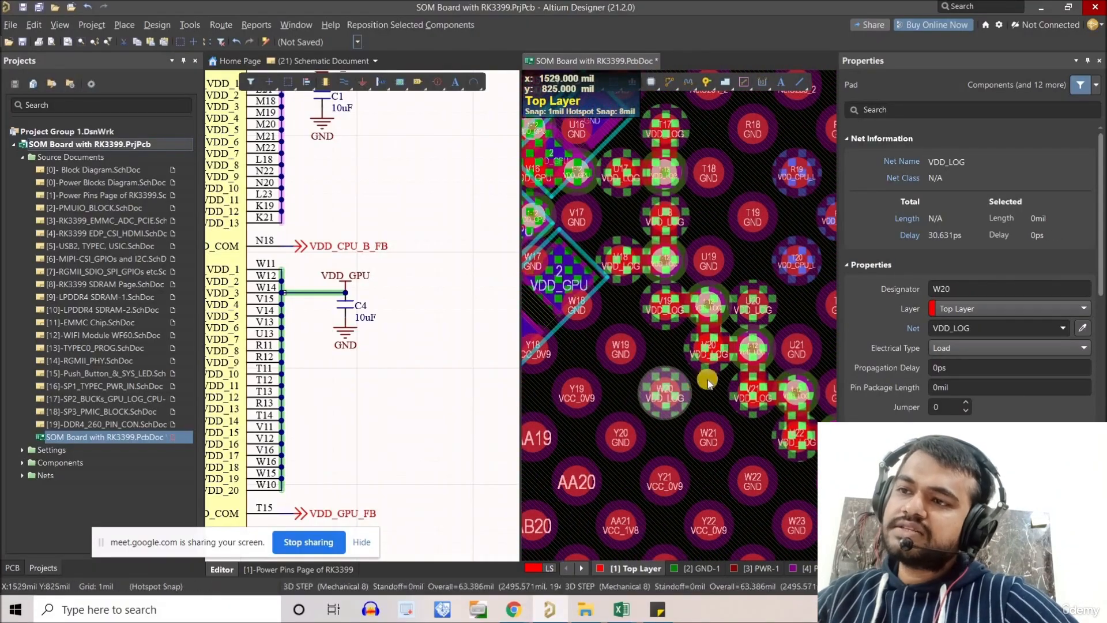
scroll(705, 374, "down", 2, "ctrl")
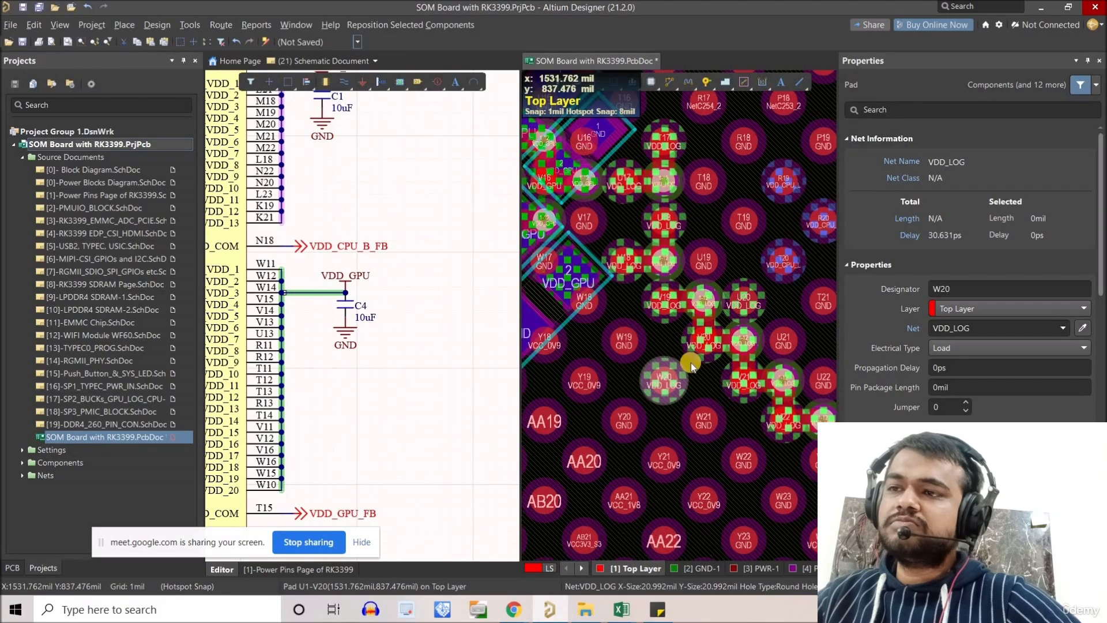
scroll(704, 383, "down", 1, "ctrl")
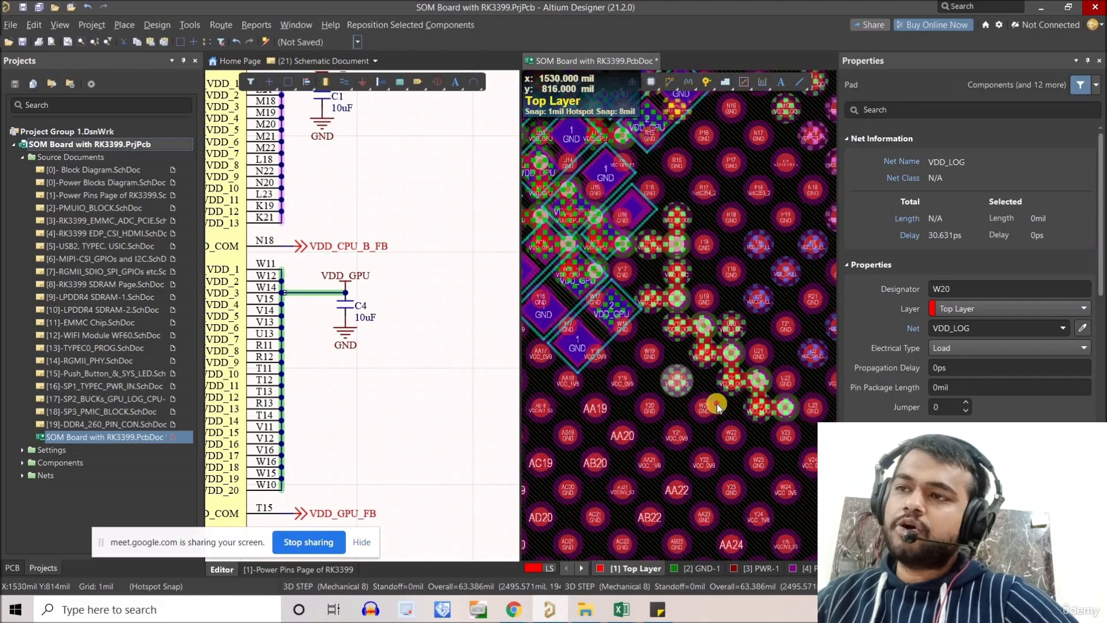
left_click(510, 411)
scroll(404, 262, "down", 5, "ctrl")
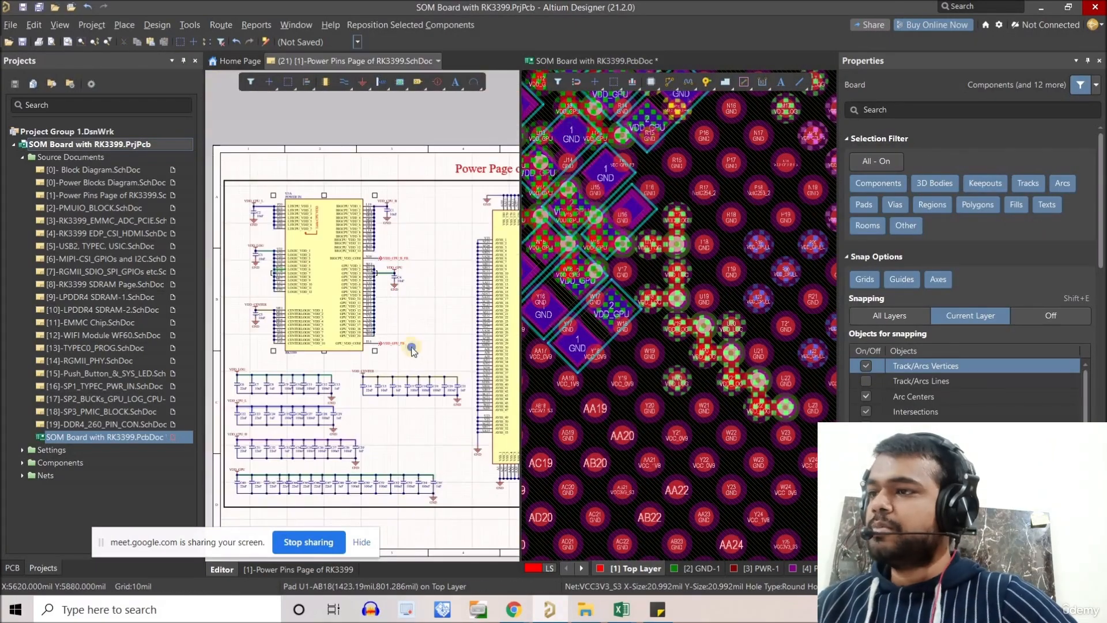
- Look over the VDD_LOG capacitors on the power pins schematic and restrict its selection filter to components
scroll(389, 265, "up", 3, "ctrl")
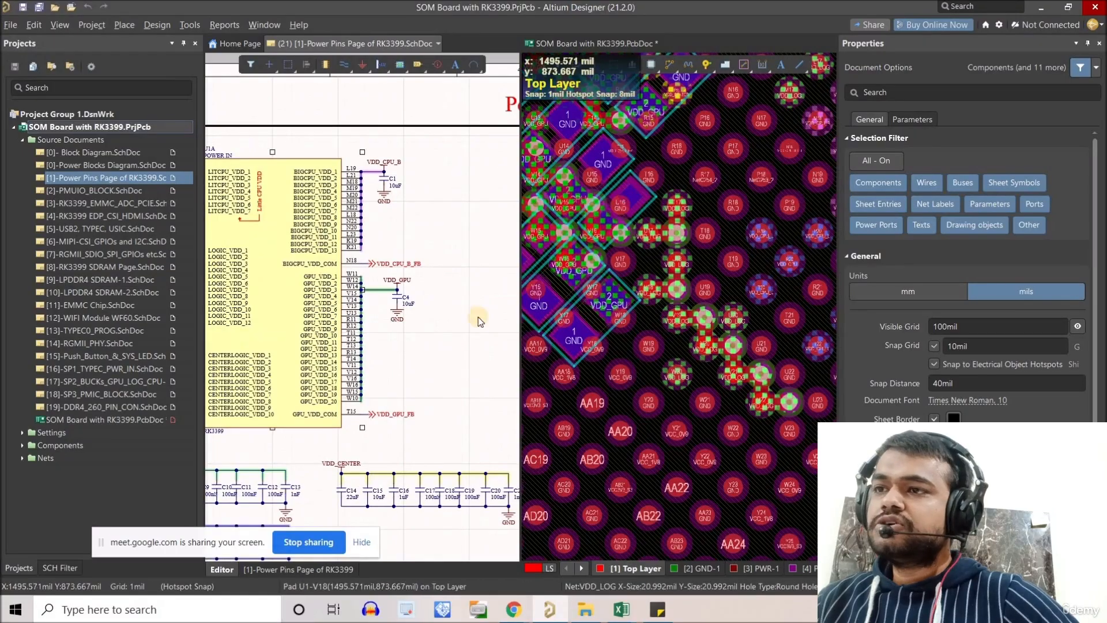
scroll(629, 261, "up", 1, "ctrl")
scroll(628, 261, "down", 2, "ctrl")
scroll(354, 354, "down", 3, "ctrl")
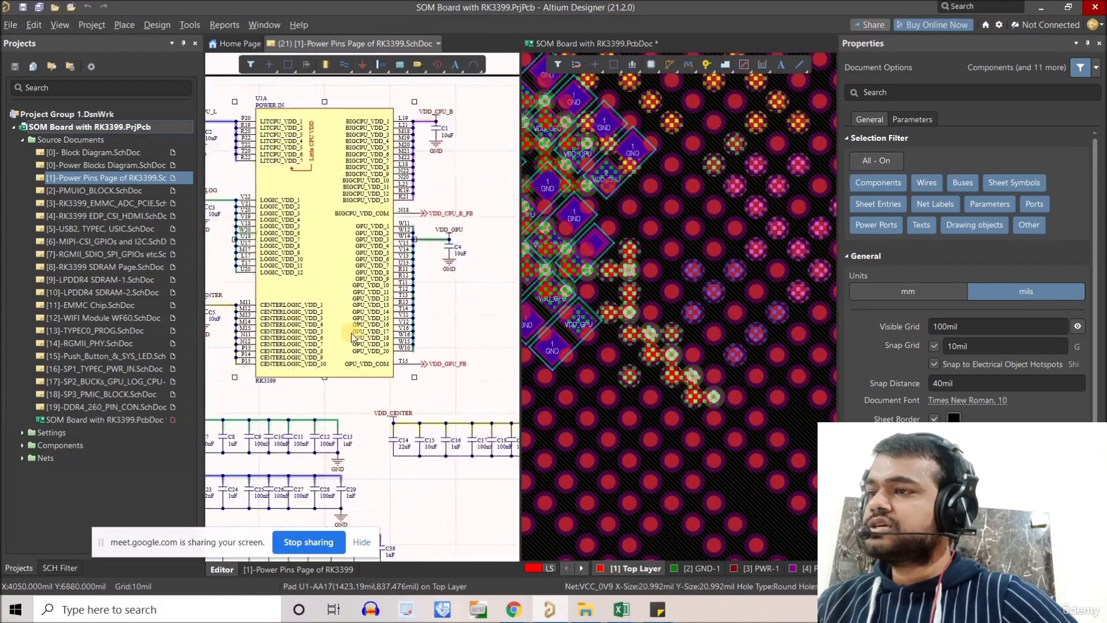
right_click_drag(331, 374, 352, 350)
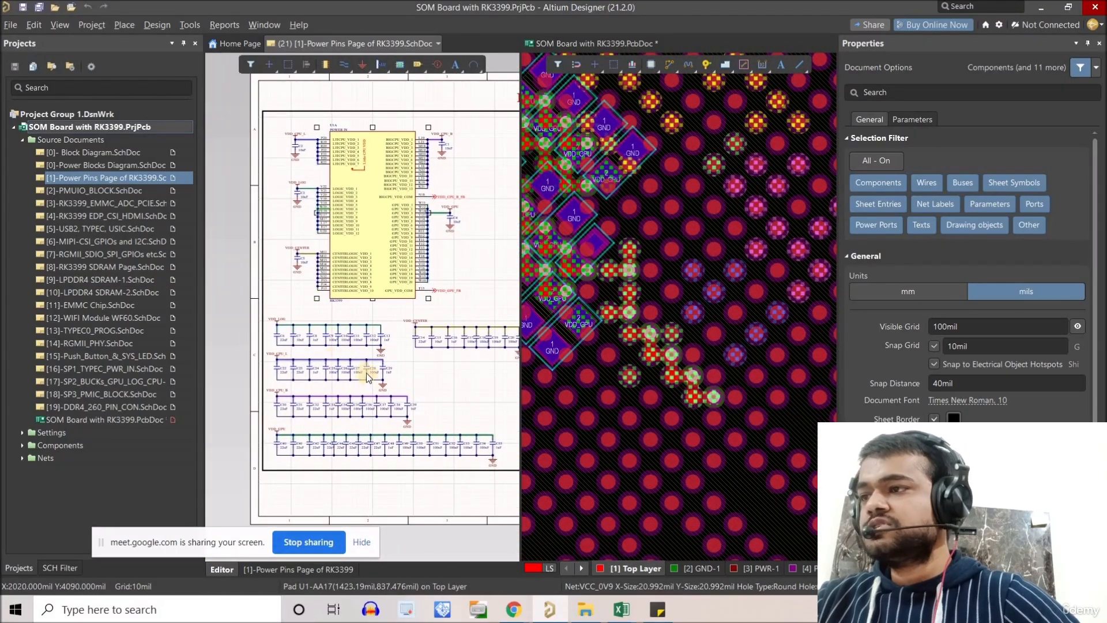
scroll(451, 341, "up", 4, "ctrl")
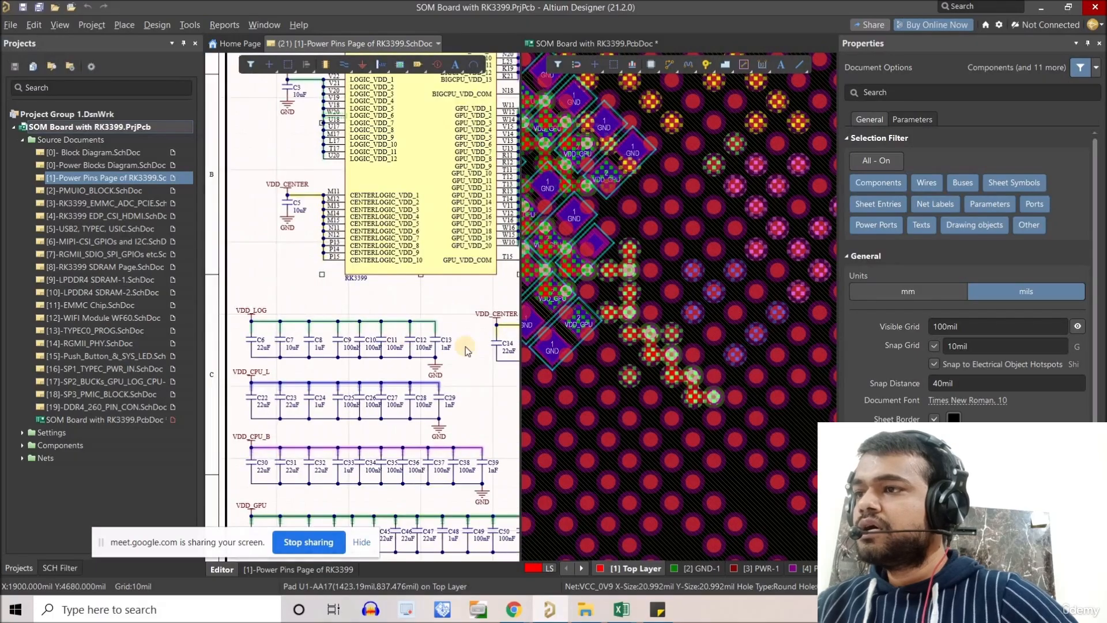
left_click(454, 337)
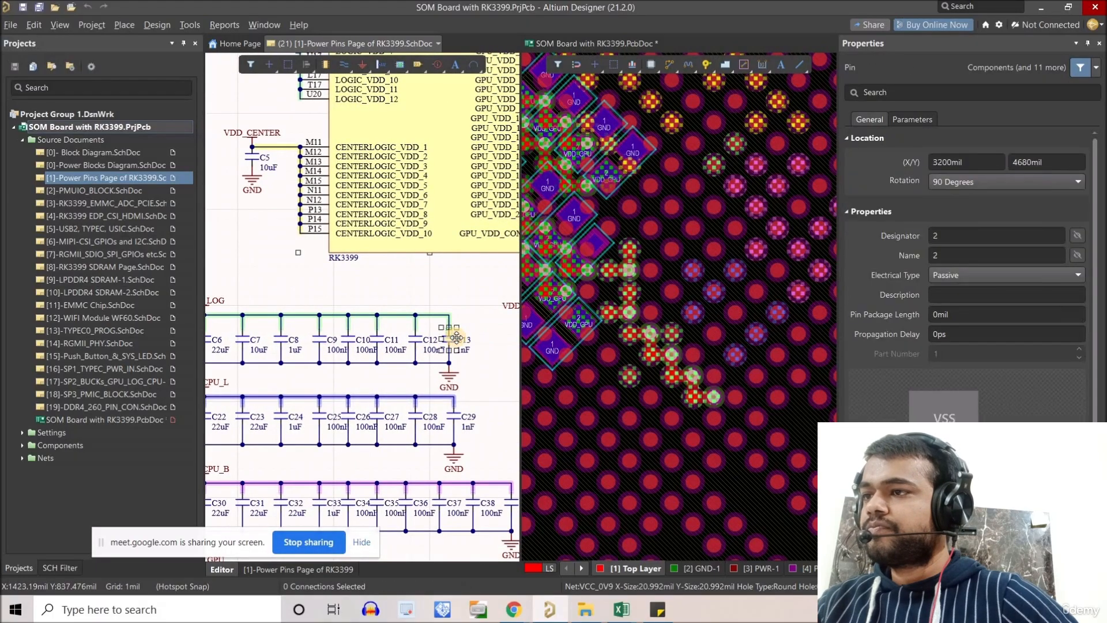
left_click(473, 317)
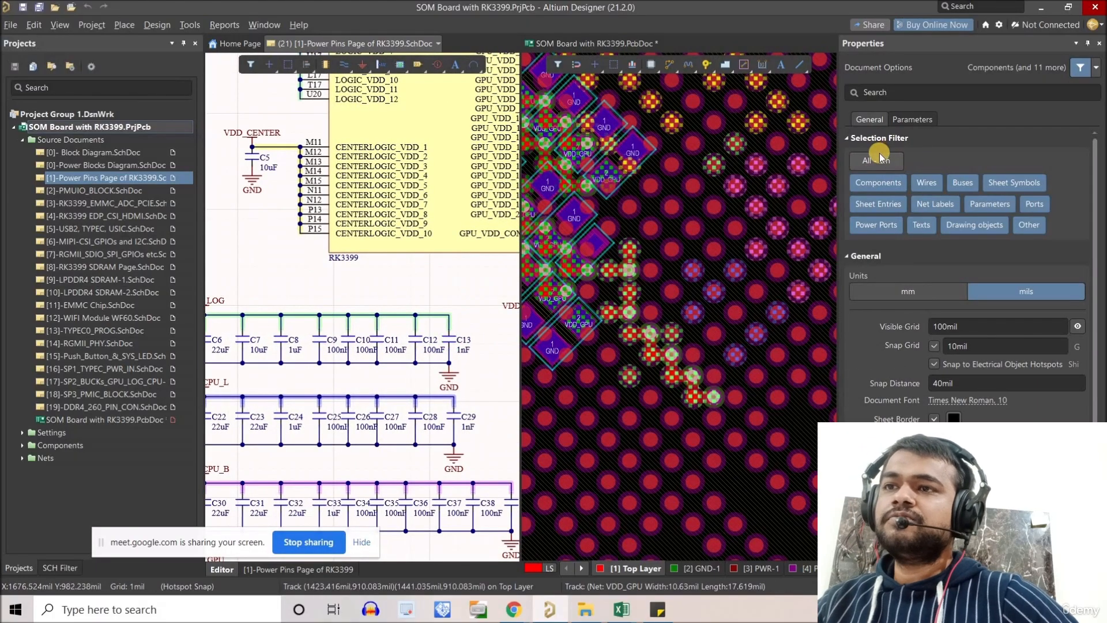
left_click(878, 182)
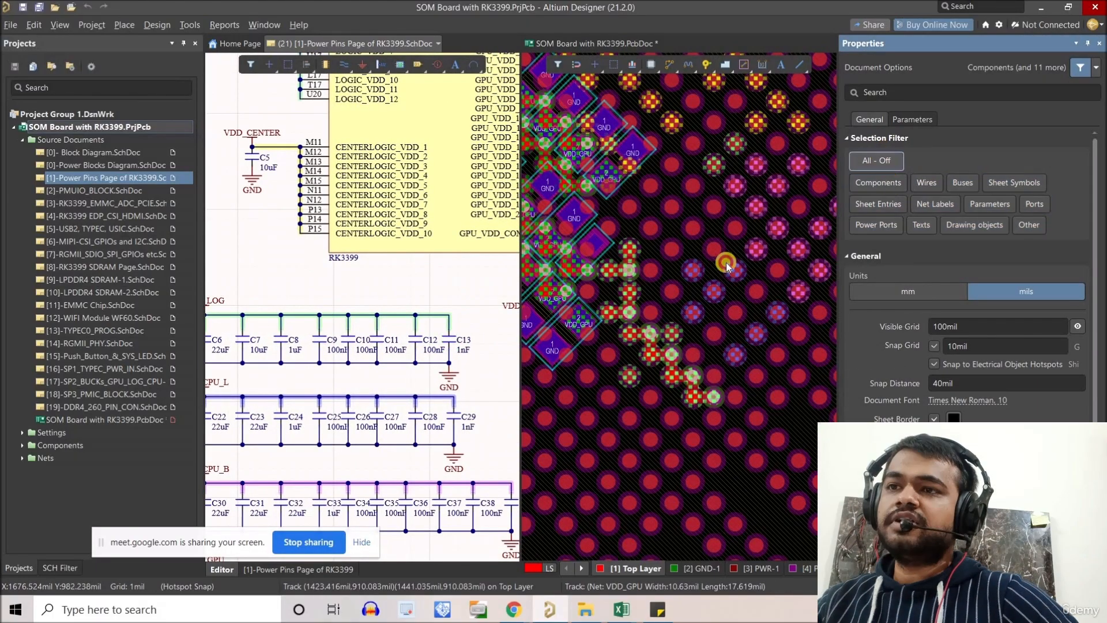
- Select VDD_LOG capacitors C6 to C13 together with C3 on the schematic, and switch to the board layout
left_click(446, 339)
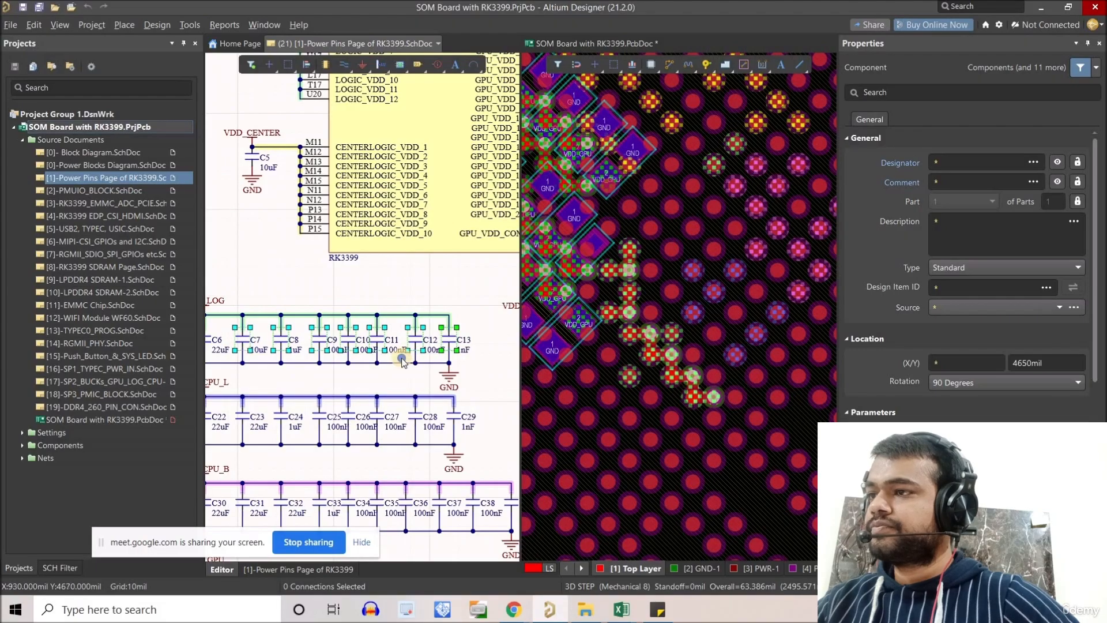
right_click_drag(402, 358, 584, 379)
scroll(321, 358, "down", 3, "ctrl")
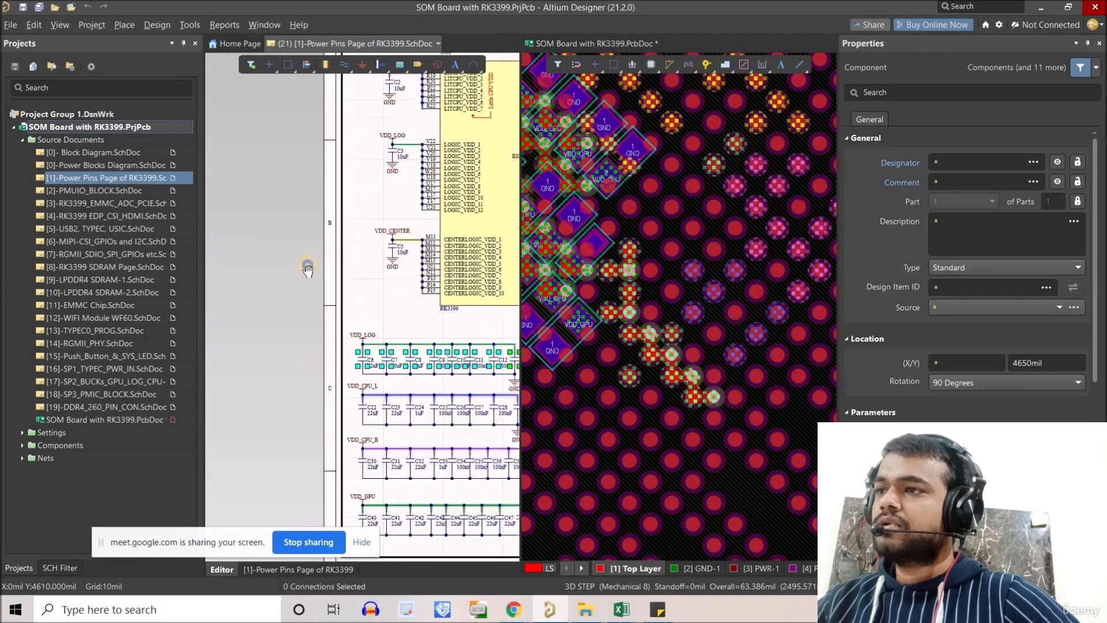
scroll(310, 227, "up", 3, "ctrl")
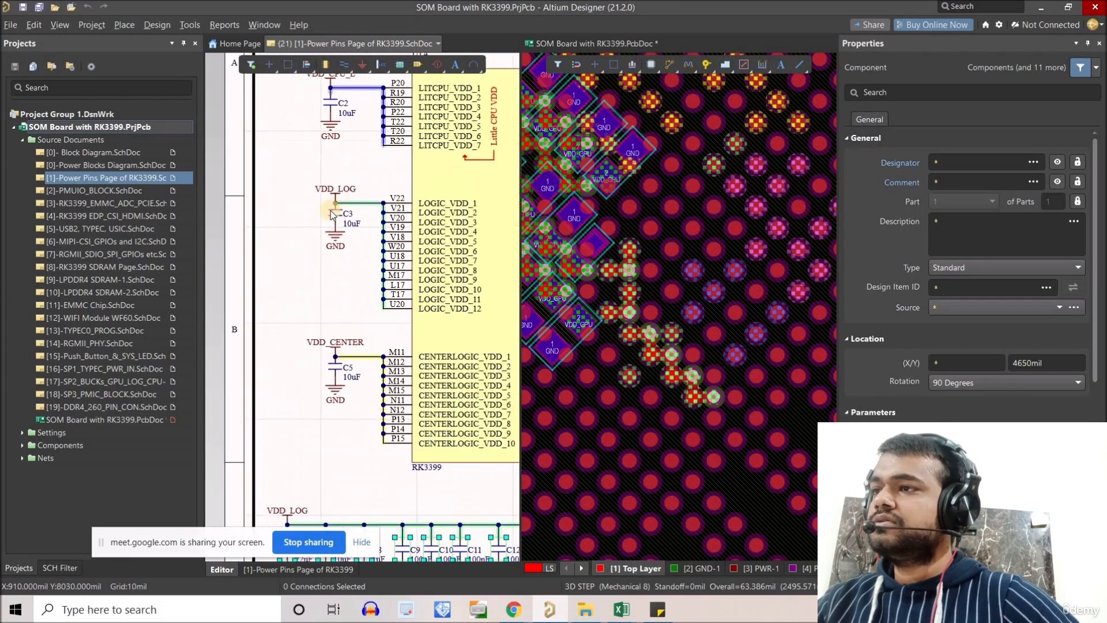
left_click(597, 304)
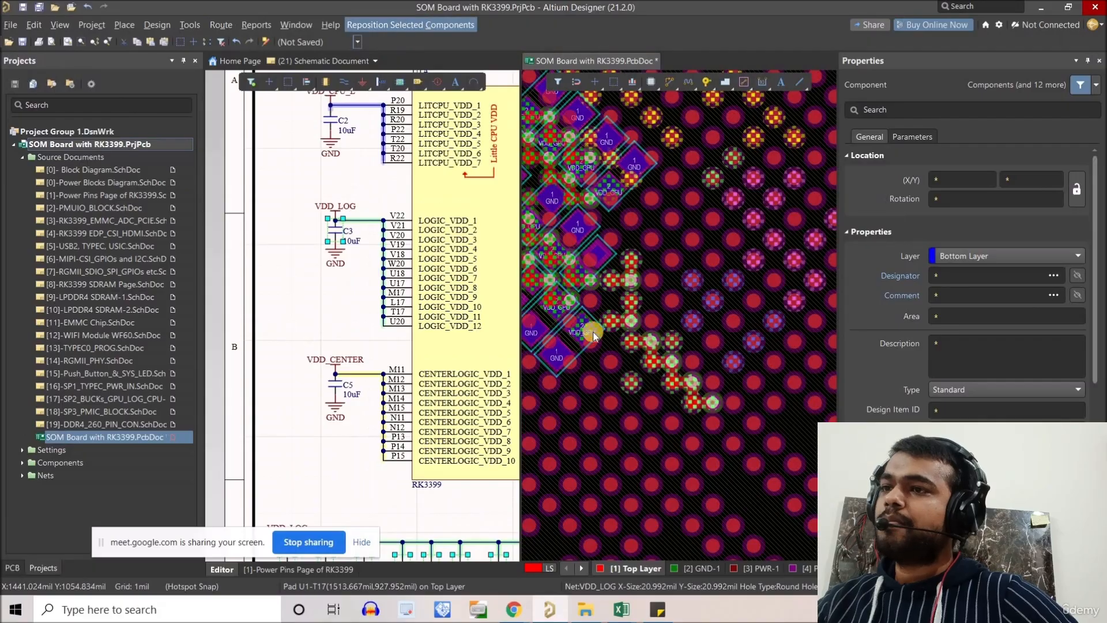
- Start repositioning the selected components and place the first capacitor diagonally with its VDD_LOG pad at ball T17
key("t")
key("o")
key("c")
scroll(588, 364, "up", 3, "ctrl")
scroll(616, 420, "down", 3, "ctrl")
scroll(634, 248, "up", 3, "ctrl")
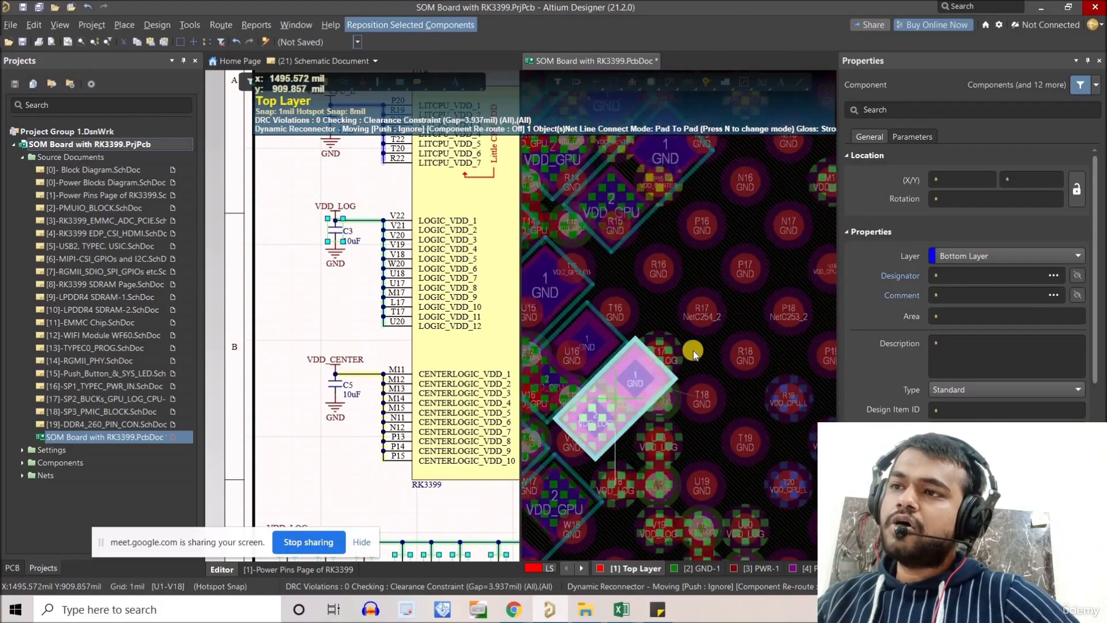
scroll(675, 276, "up", 2, "ctrl")
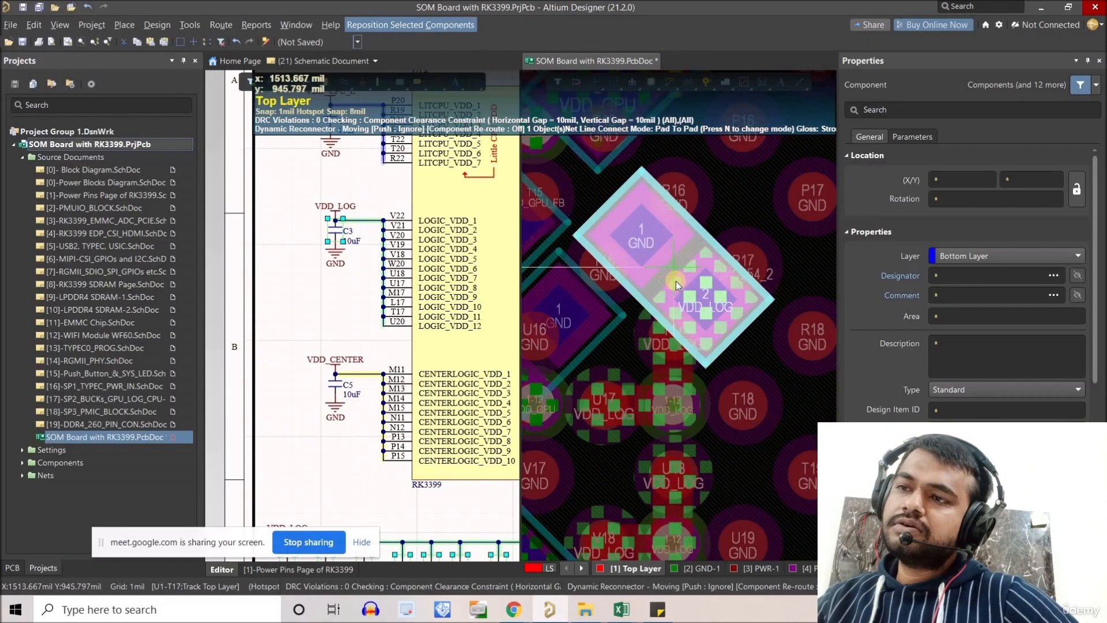
right_click_drag(648, 286, 626, 282)
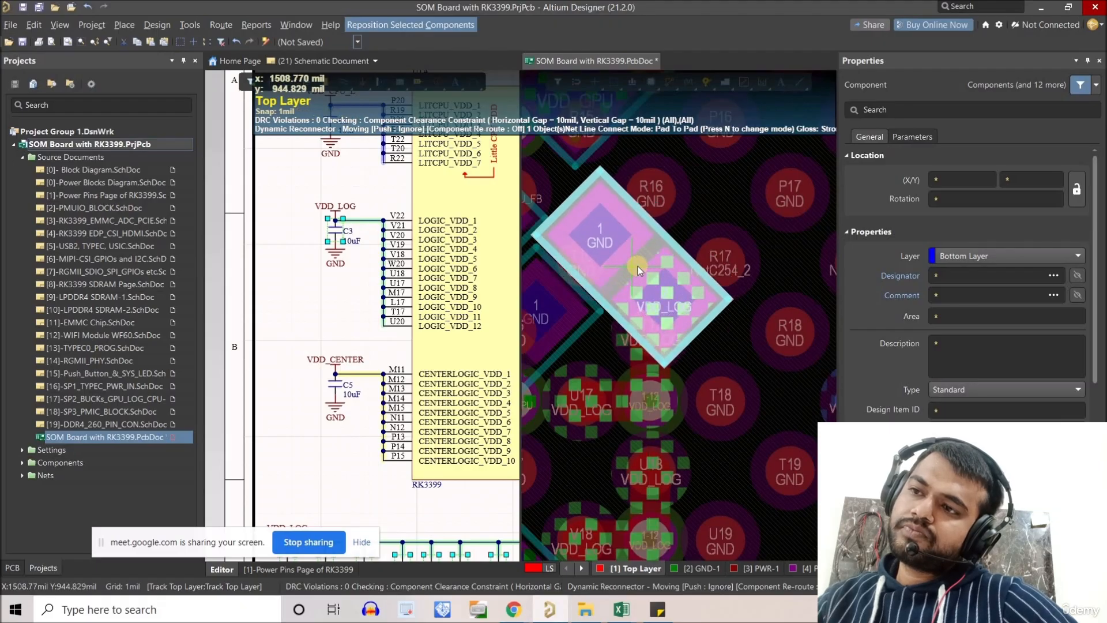
left_click(638, 266)
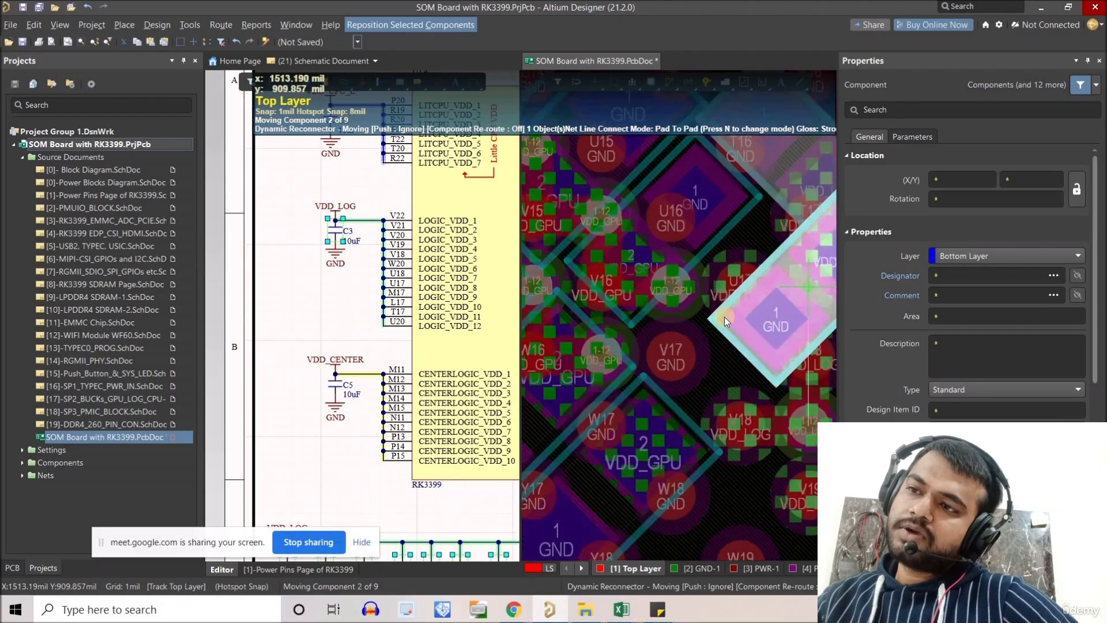
- Rotate the second capacitor and place it with its VDD_LOG pad at ball U17, and place the third at ball V19
key("space")
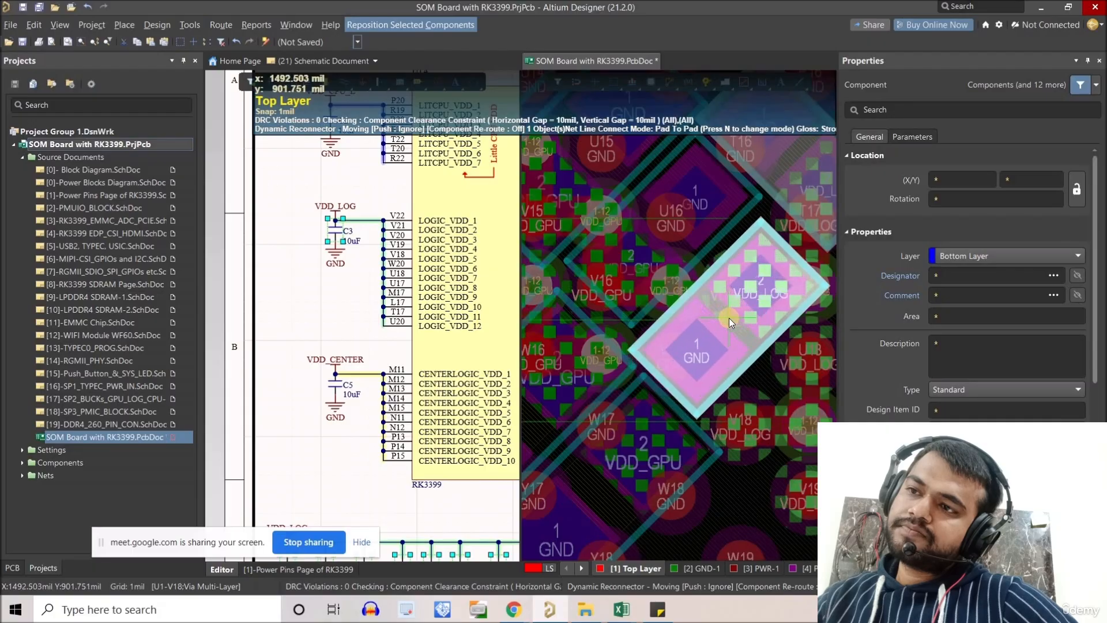
left_click(730, 318)
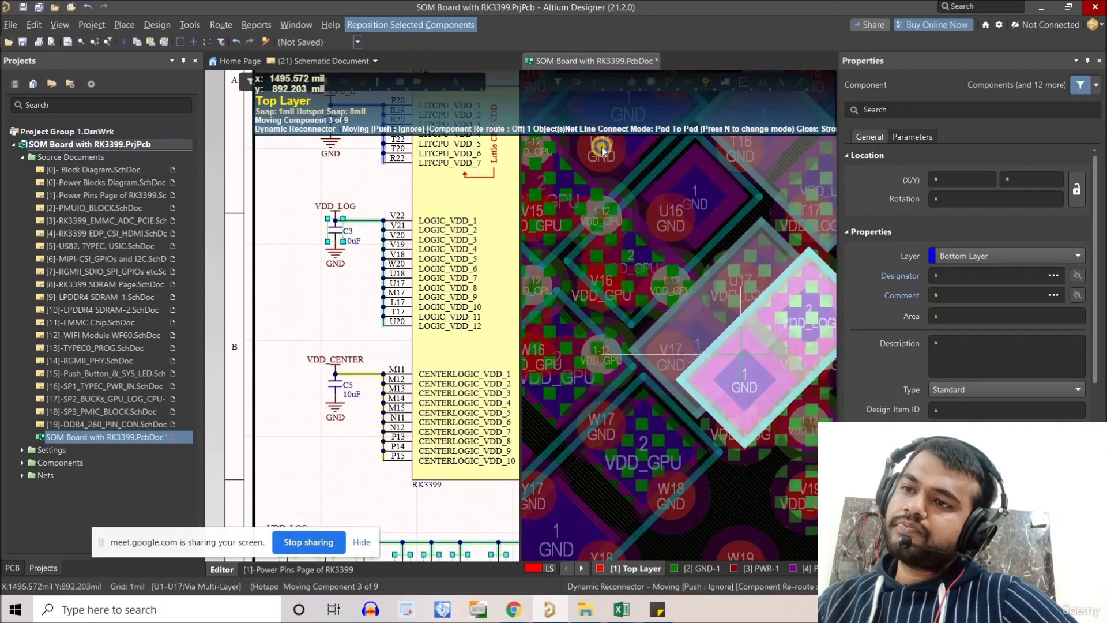
scroll(557, 279, "down", 1, "ctrl")
right_click_drag(589, 346, 625, 390)
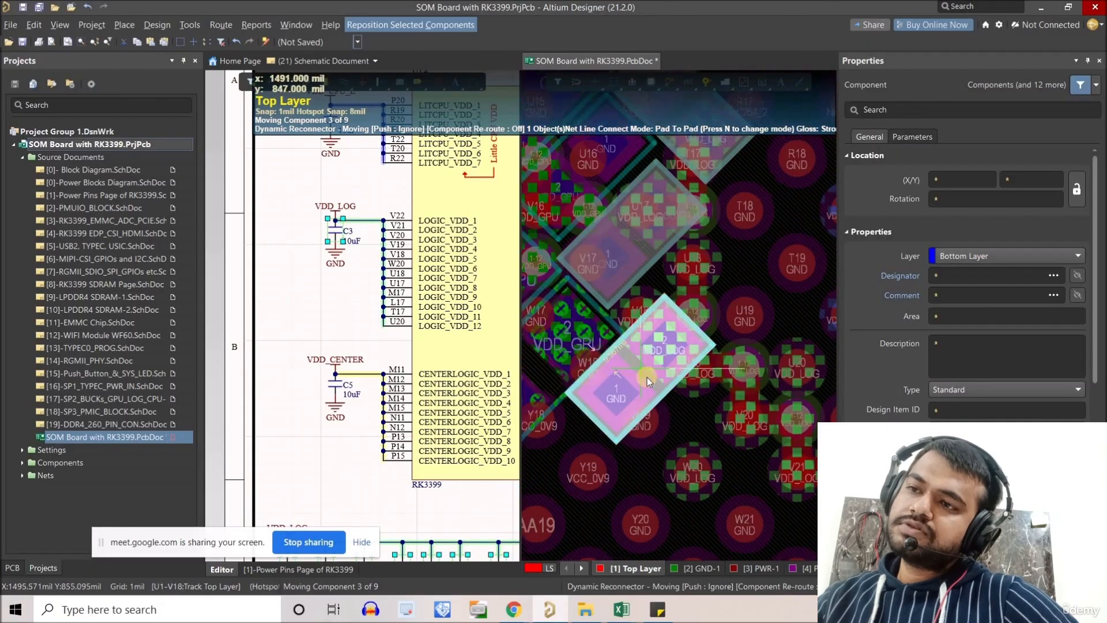
left_click(678, 373)
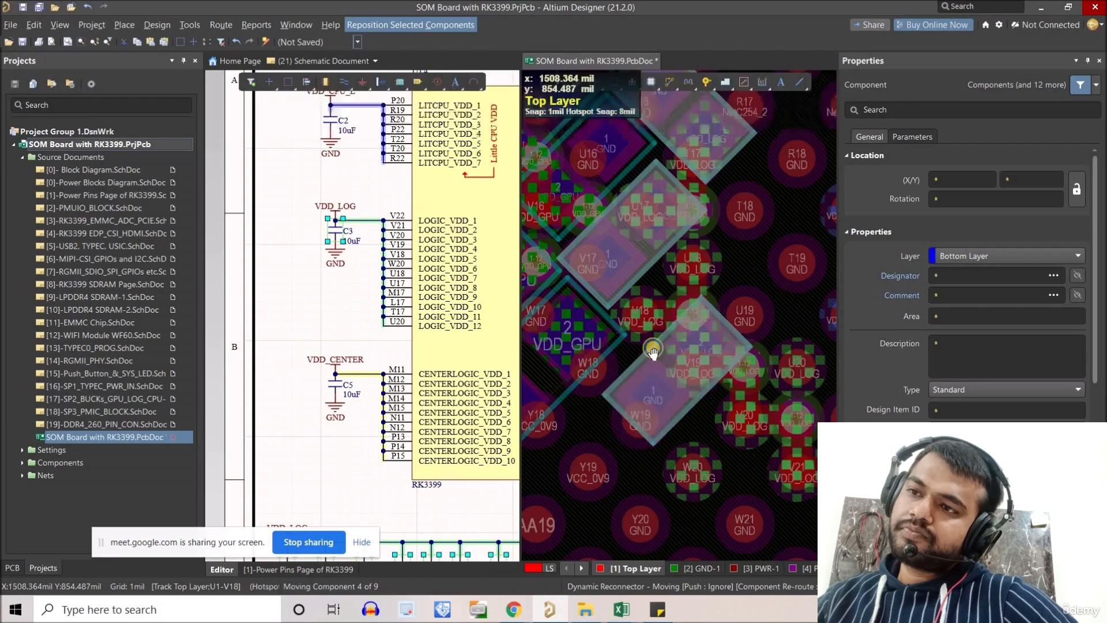
- Place the next three capacitors diagonally side by side, with their VDD_LOG pads at balls V20, V21 and V22
left_click(681, 356)
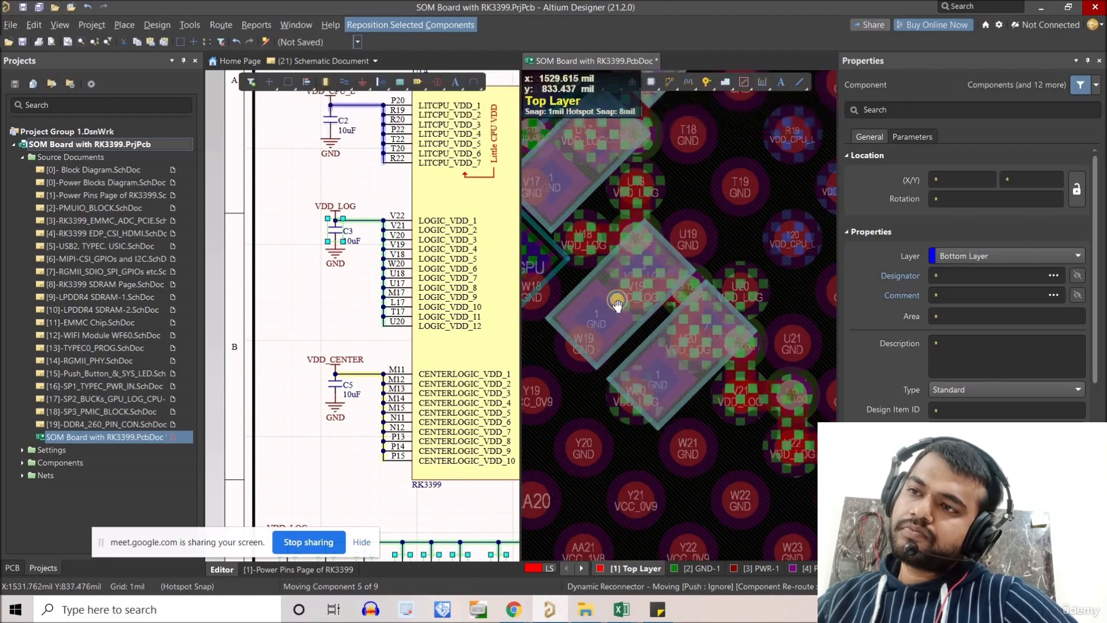
left_click(669, 339)
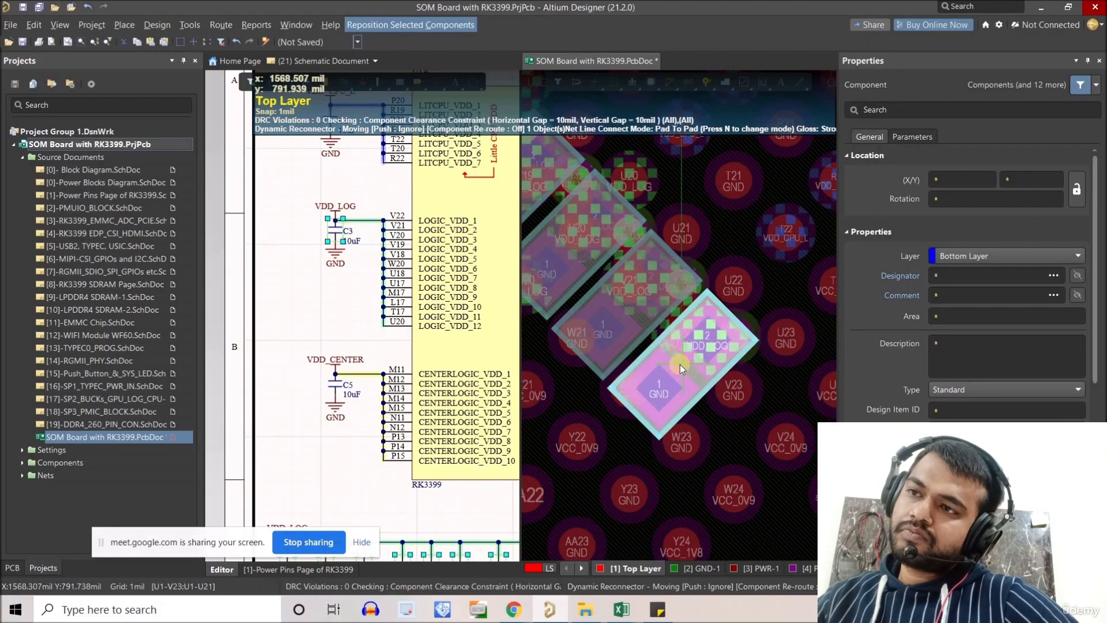
left_click(731, 490)
- Place the seventh capacitor diagonally with its VDD_LOG pad beside ball T18 and its GND pad near R18
scroll(655, 286, "up", 3, "ctrl")
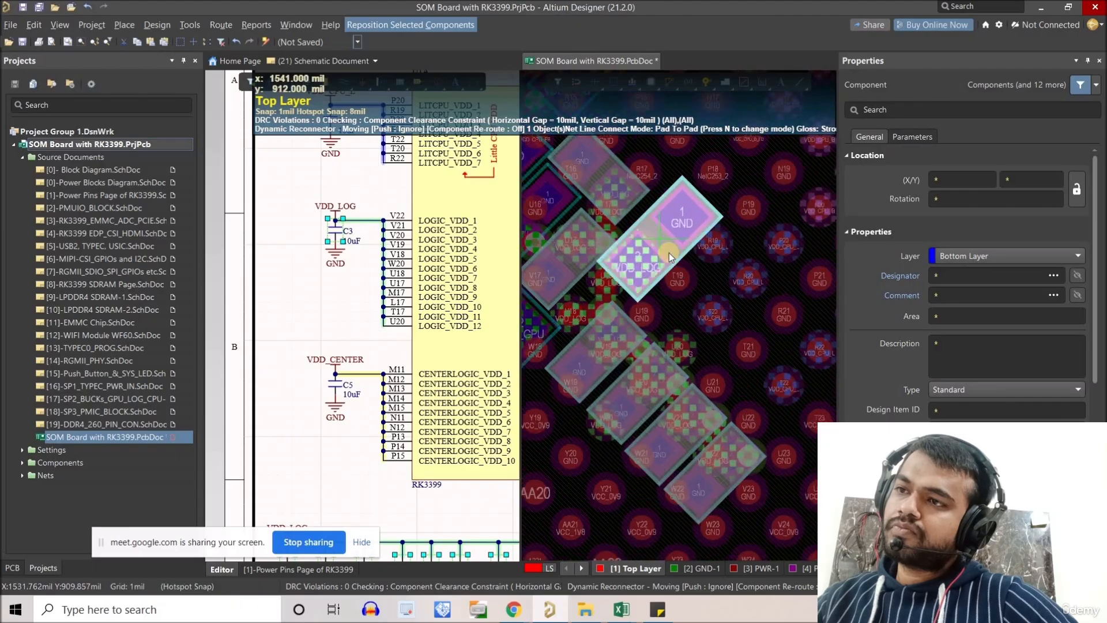
scroll(652, 289, "up", 2, "ctrl")
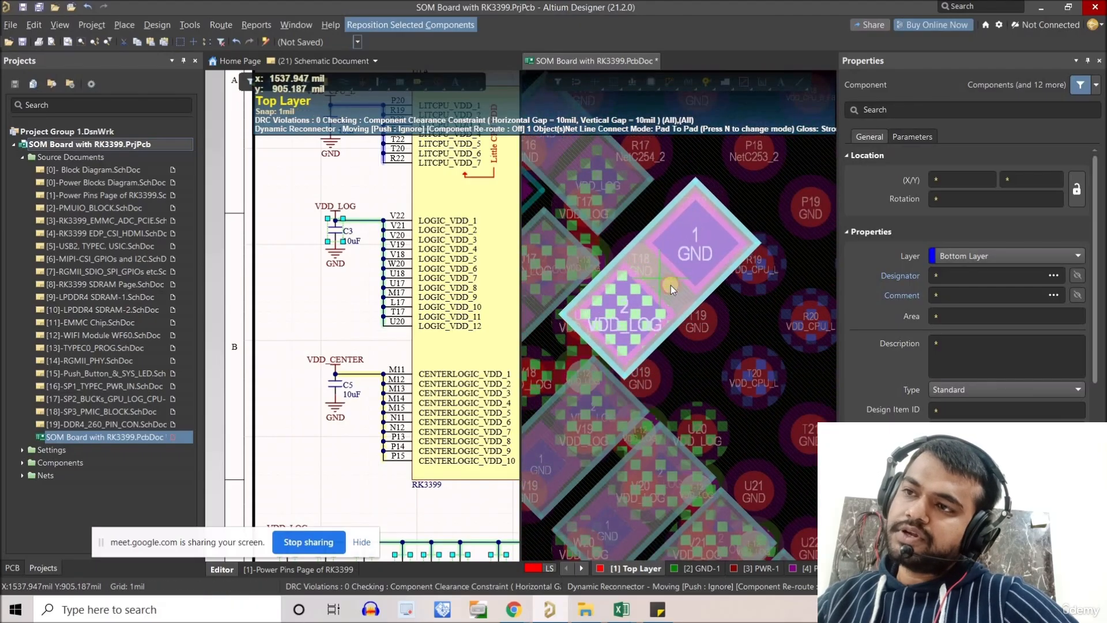
left_click(663, 283)
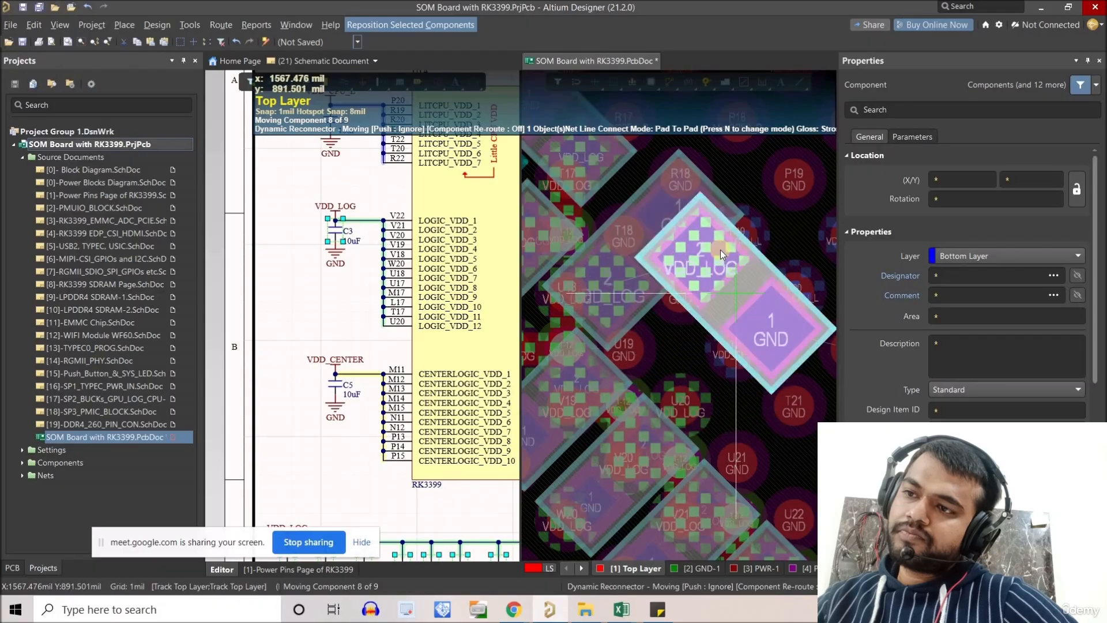
- Rotate the eighth capacitor and place it diagonally with its VDD_LOG pad at ball W20
scroll(721, 271, "down", 2, "ctrl")
scroll(718, 302, "down", 1, "ctrl")
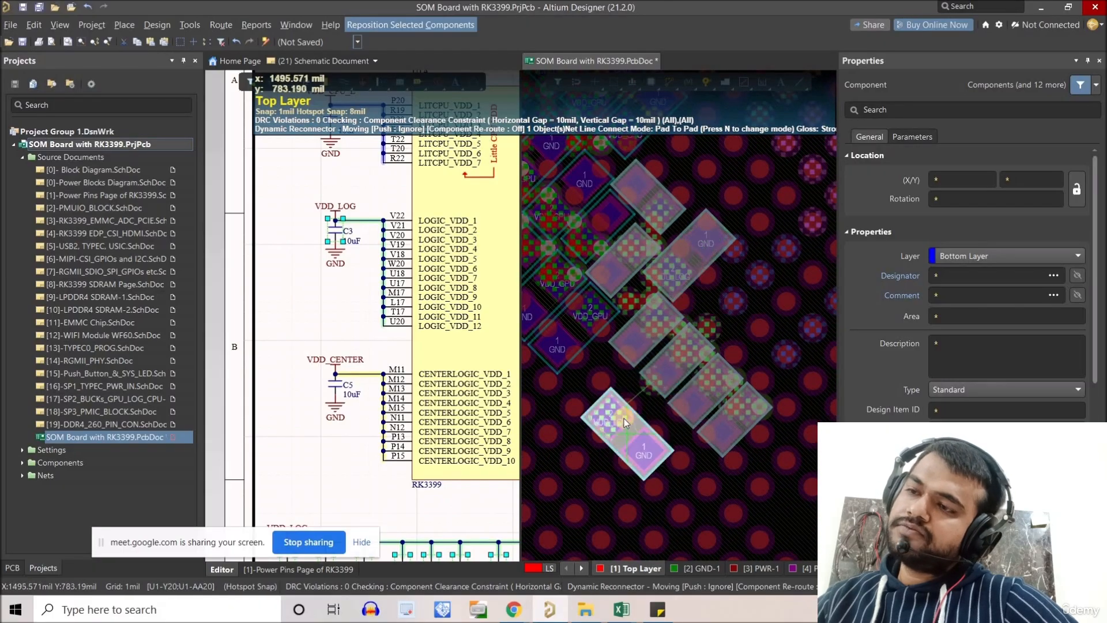
scroll(663, 436, "up", 3, "ctrl")
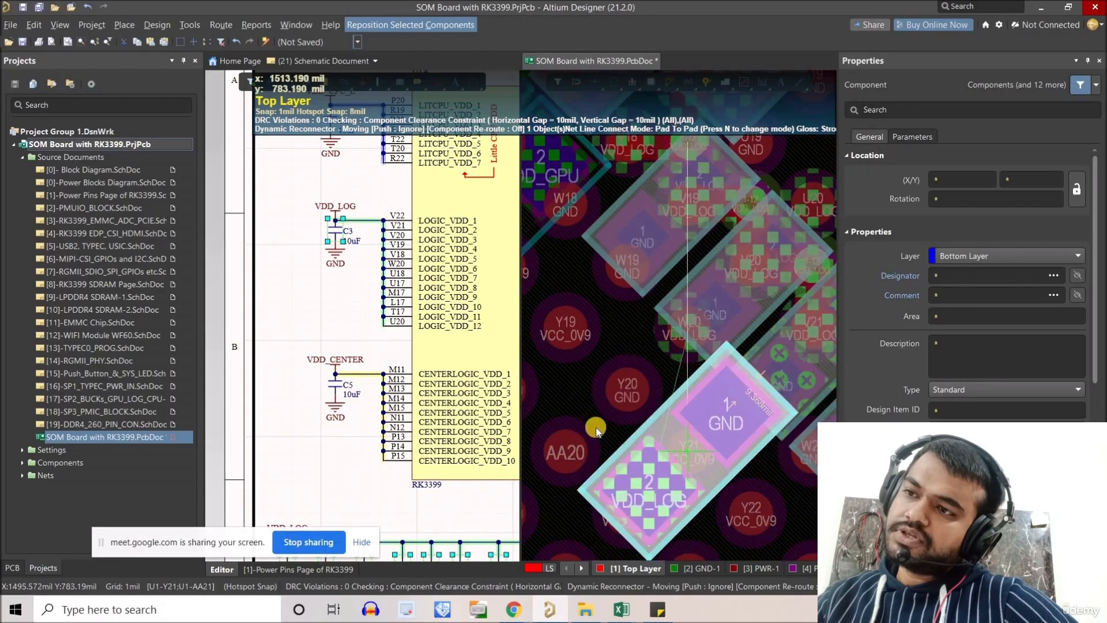
key("space")
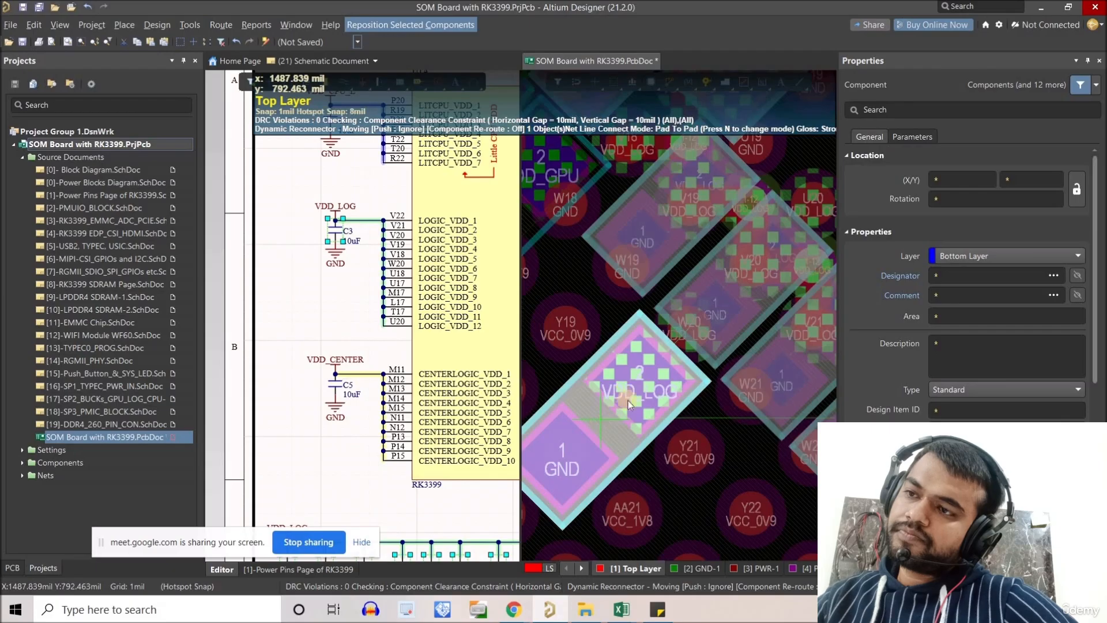
scroll(628, 400, "down", 3, "ctrl")
scroll(702, 286, "up", 4, "ctrl")
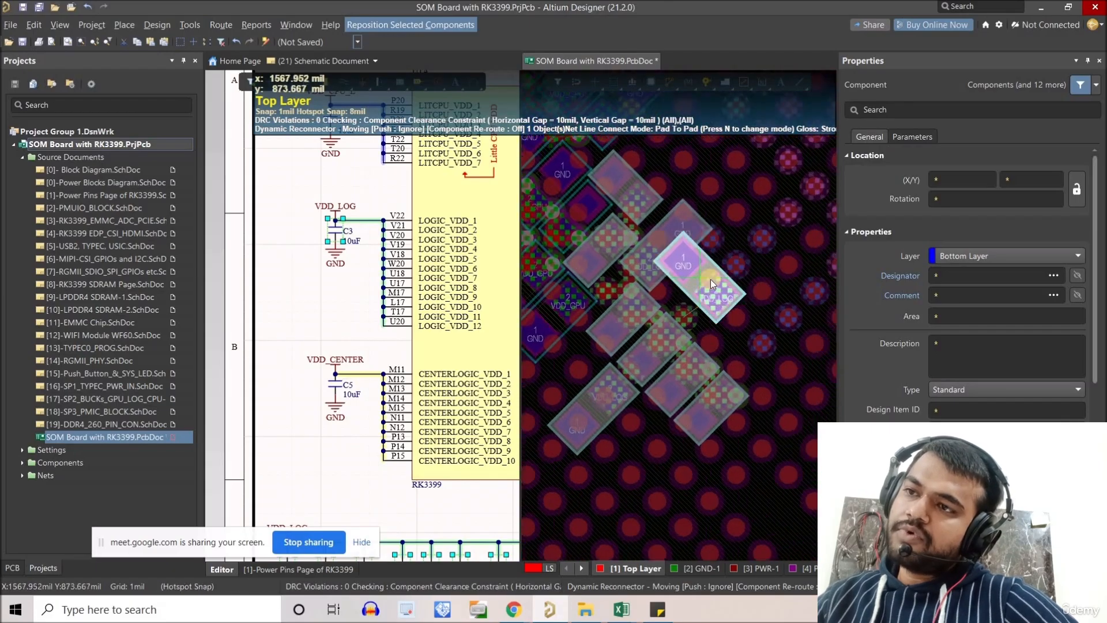
- Try the last VDD_LOG capacitor around balls T19 and T20, and park it in the free area near balls P17 and P18
scroll(588, 418, "down", 4, "ctrl")
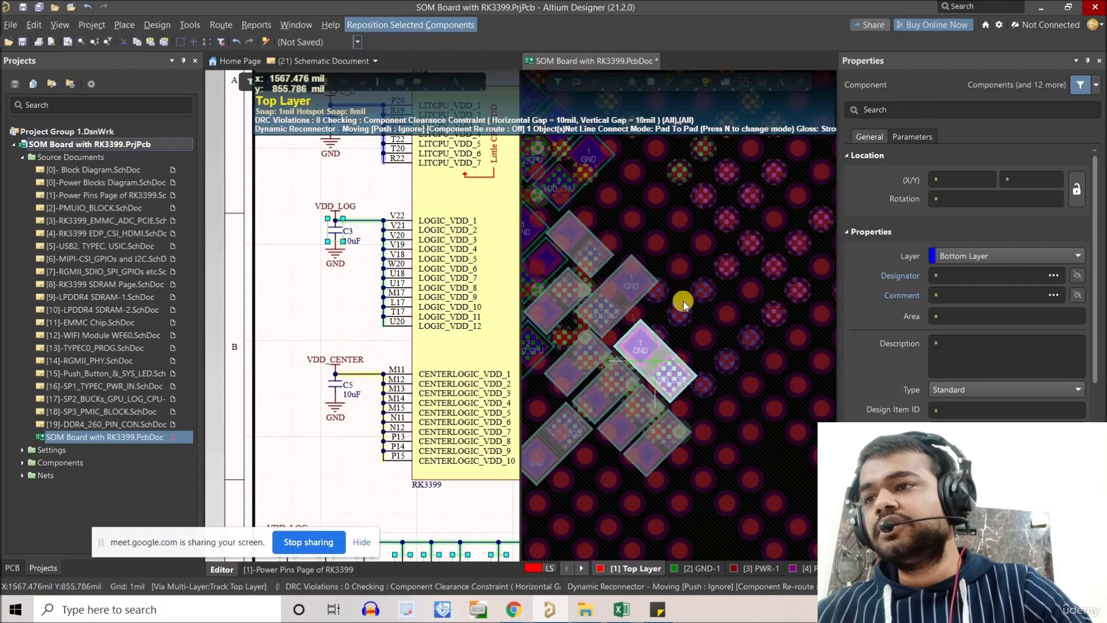
scroll(693, 277, "up", 4, "ctrl")
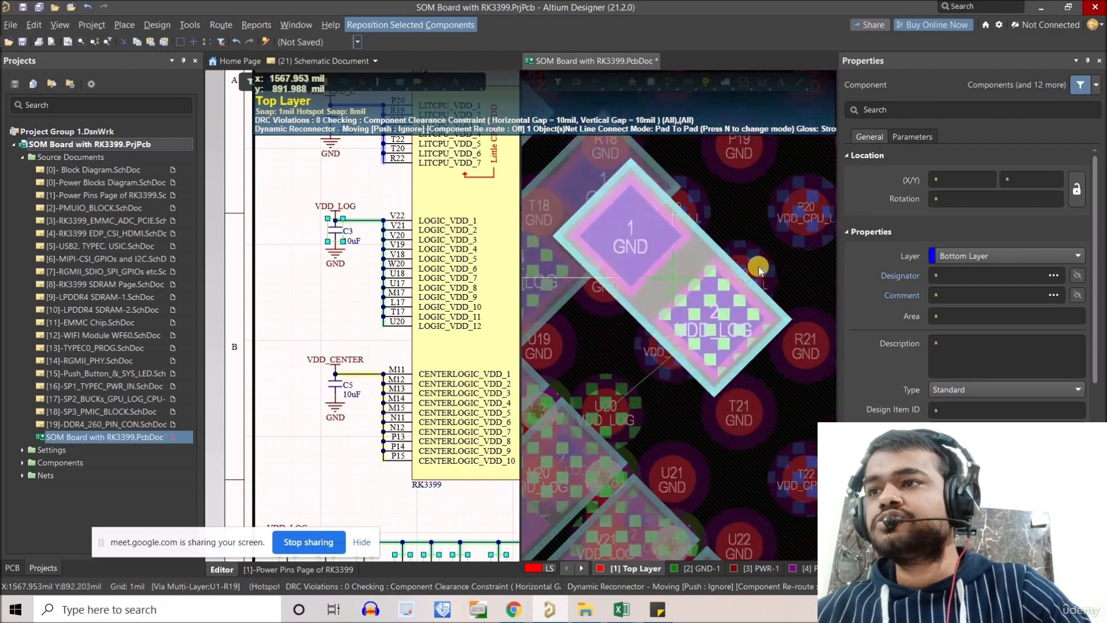
scroll(769, 375, "down", 4, "ctrl")
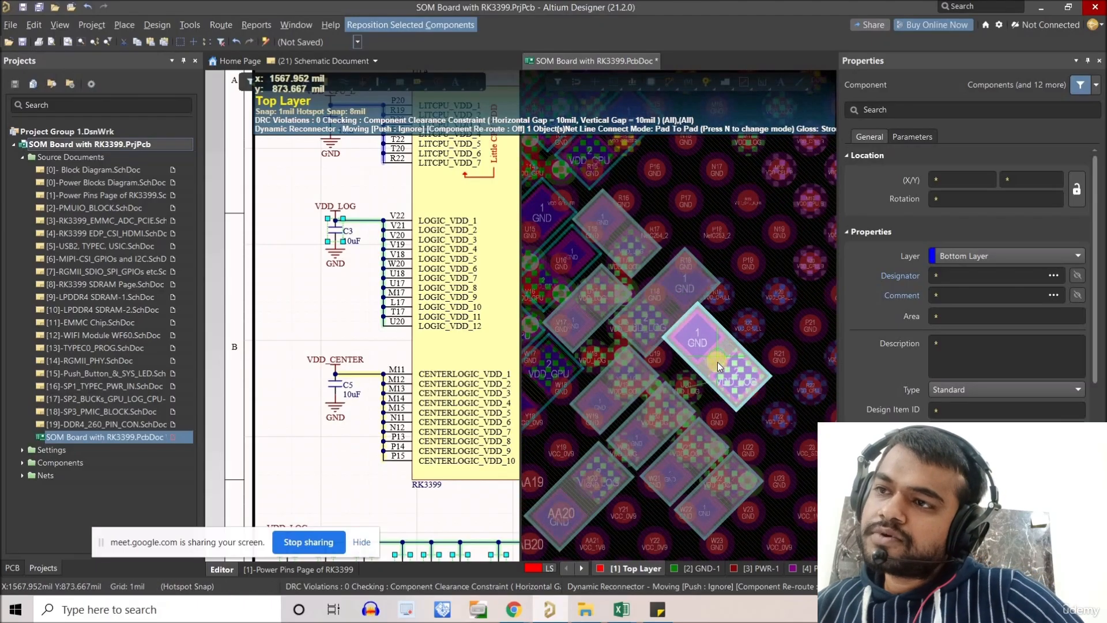
left_click(709, 193)
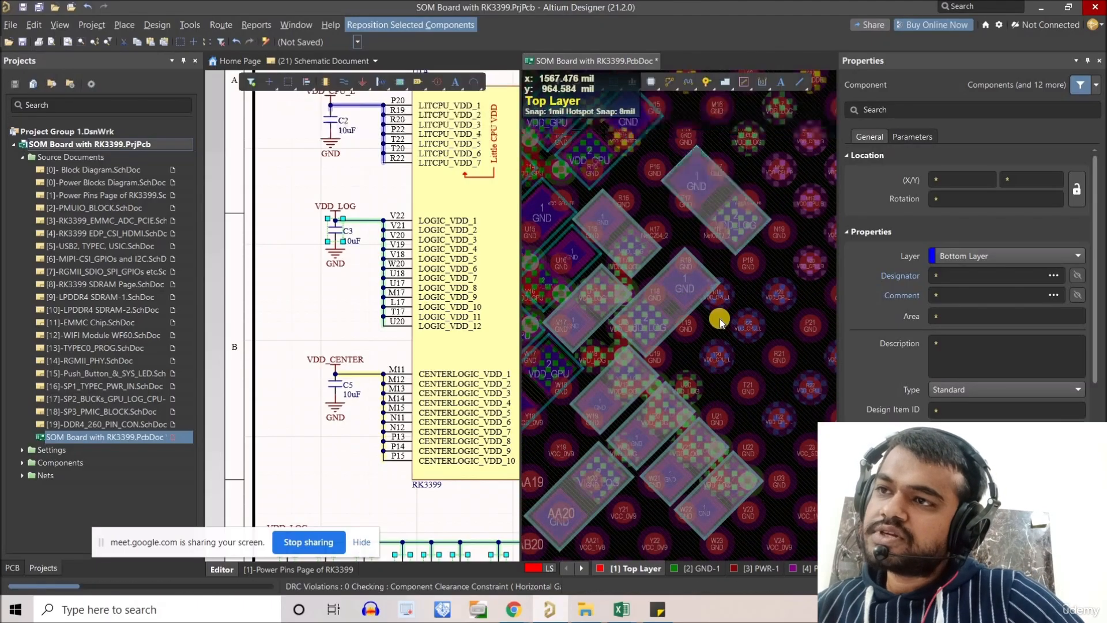
- Move the capacitor beside ball T18 down to the U20 area and rotate it so its VDD_LOG pad lies between T19 and U19
left_click(664, 303)
scroll(650, 310, "up", 3, "ctrl")
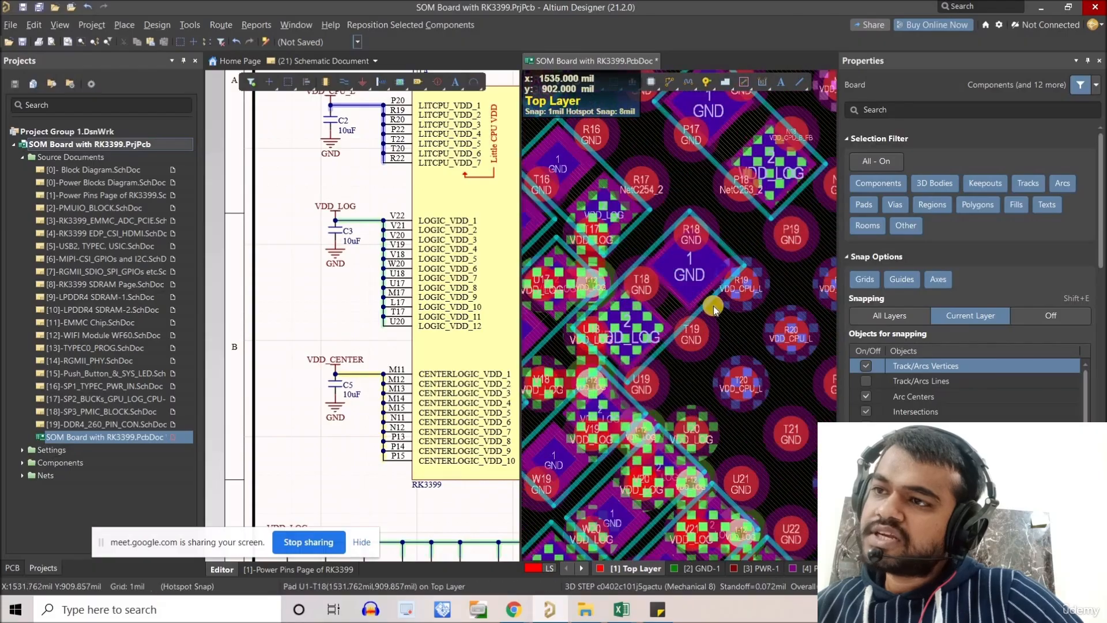
left_click_drag(700, 302, 715, 372)
key("space")
key("space")
key("space")
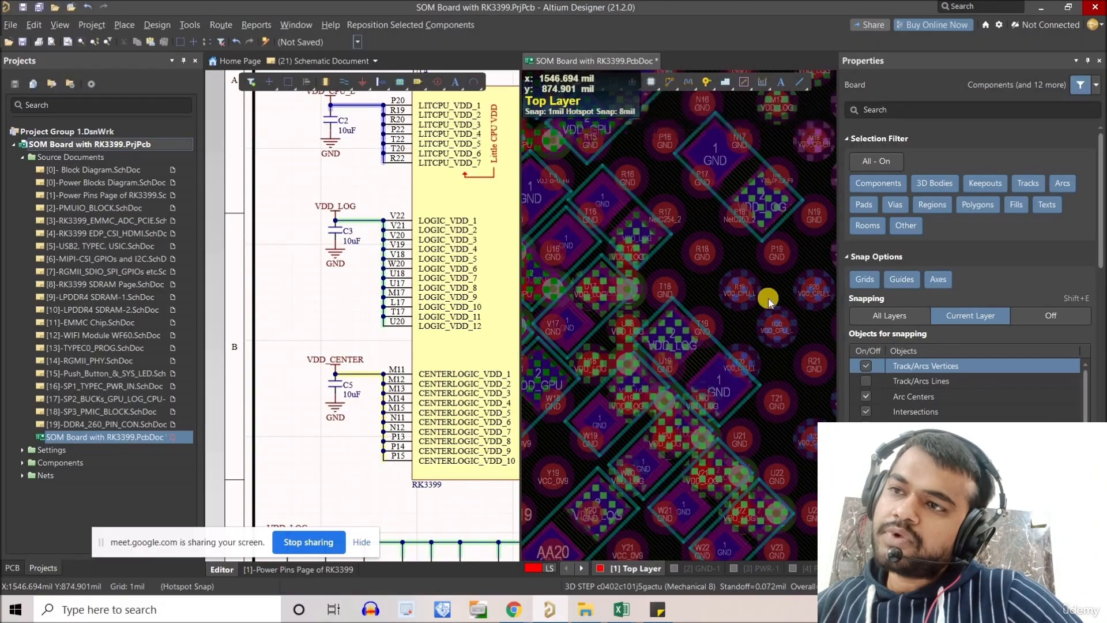
scroll(701, 348, "down", 1, "shift")
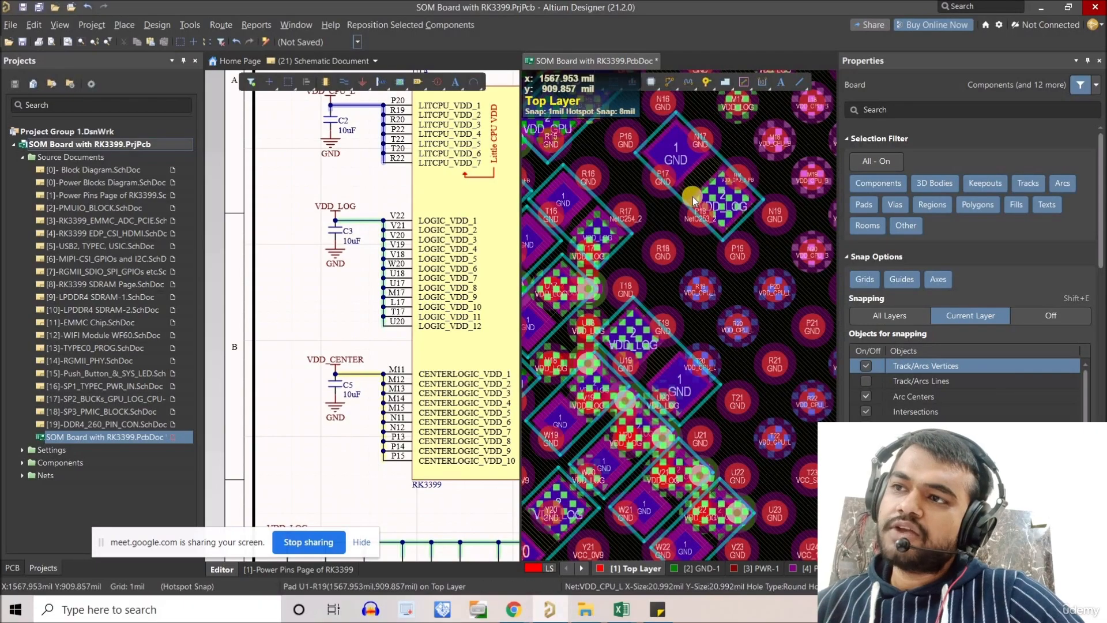
- Move the parked VDD_LOG capacitor from balls P17 and P18 and rotate it diagonally, with its GND pad between P16 and R16 and its VDD_LOG pad beside P17
left_click_drag(700, 180, 633, 183)
key("space")
key("space")
key("space")
key("space")
key("space")
key("space")
key("space")
key("space")
key("space")
key("space")
key("space")
key("space")
key("space")
key("space")
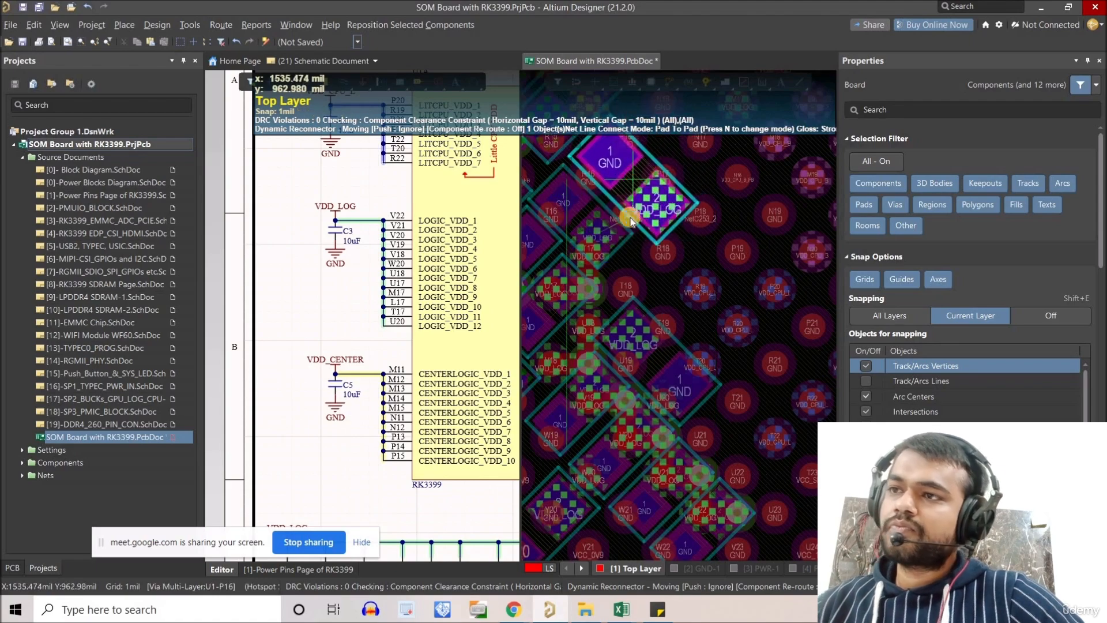
left_click_drag(631, 221, 631, 221)
- Examine the VDD_LOG, VDD_CPU_L and VDD_CPU_B capacitor groups in the schematic alongside the VDD_CPU_L balls on the board
scroll(690, 386, "down", 6, "ctrl")
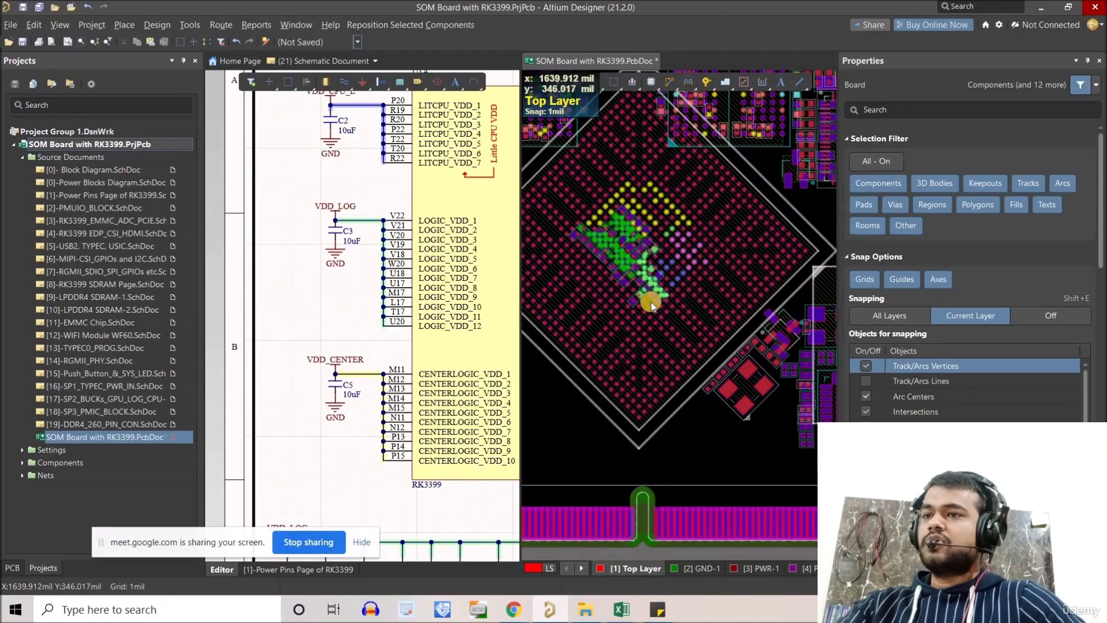
scroll(658, 287, "up", 6, "ctrl")
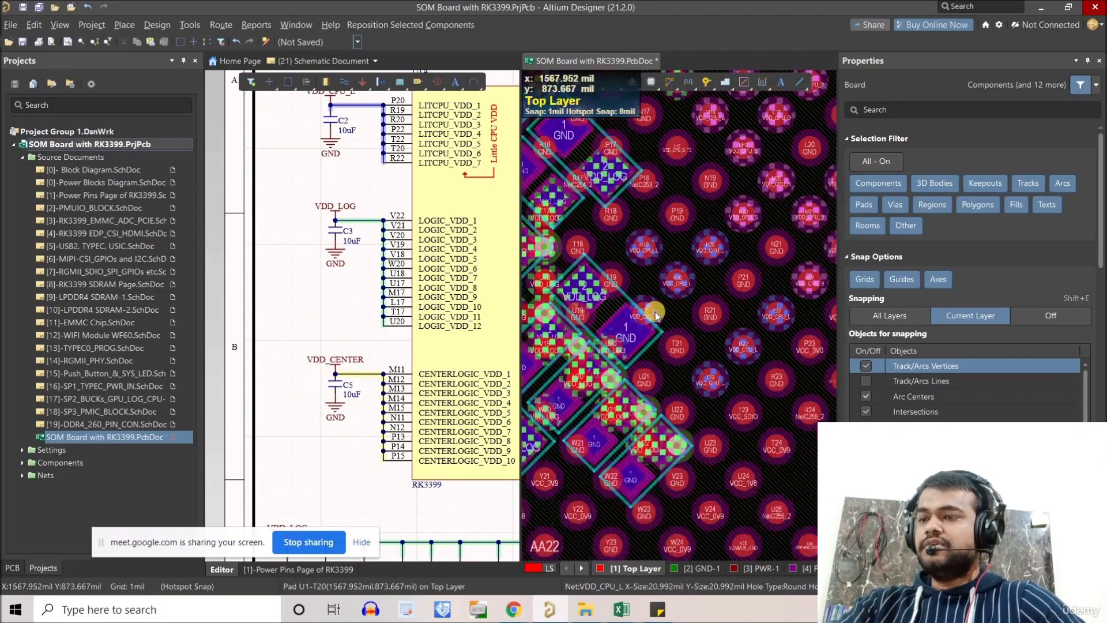
left_click(424, 375)
left_click(355, 347)
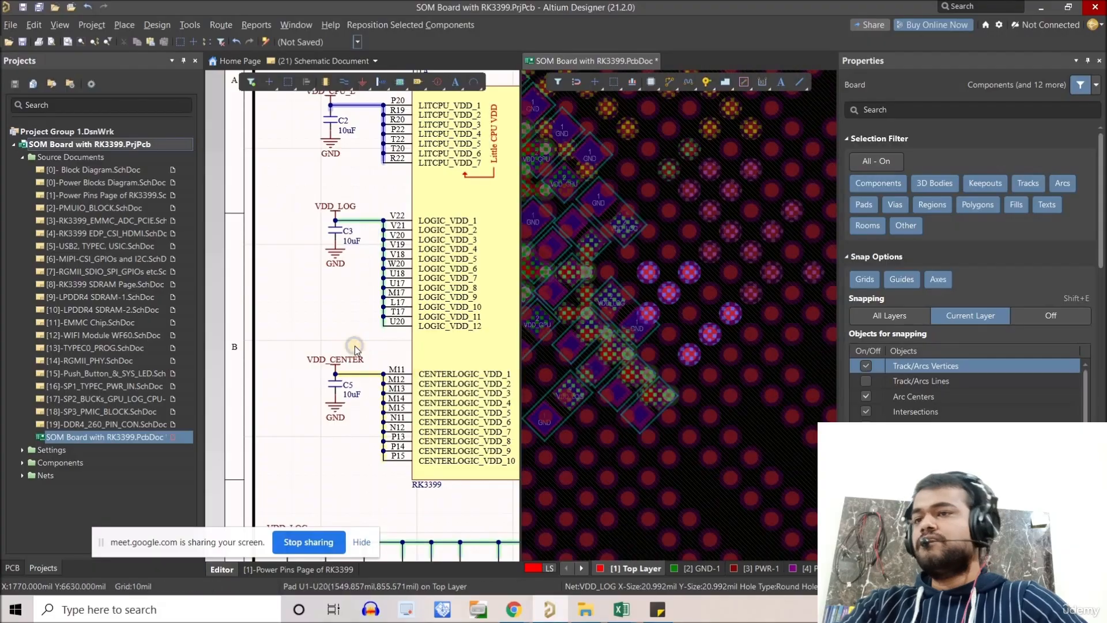
right_click_drag(325, 326, 308, 313)
scroll(316, 311, "down", 2, "ctrl")
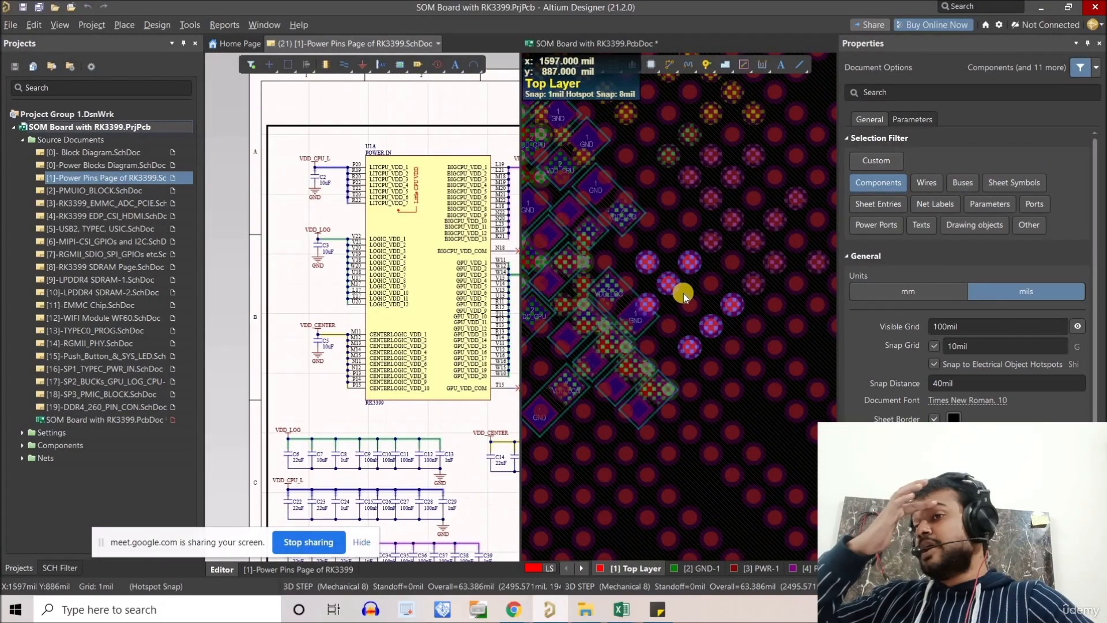
right_click_drag(508, 542, 447, 420)
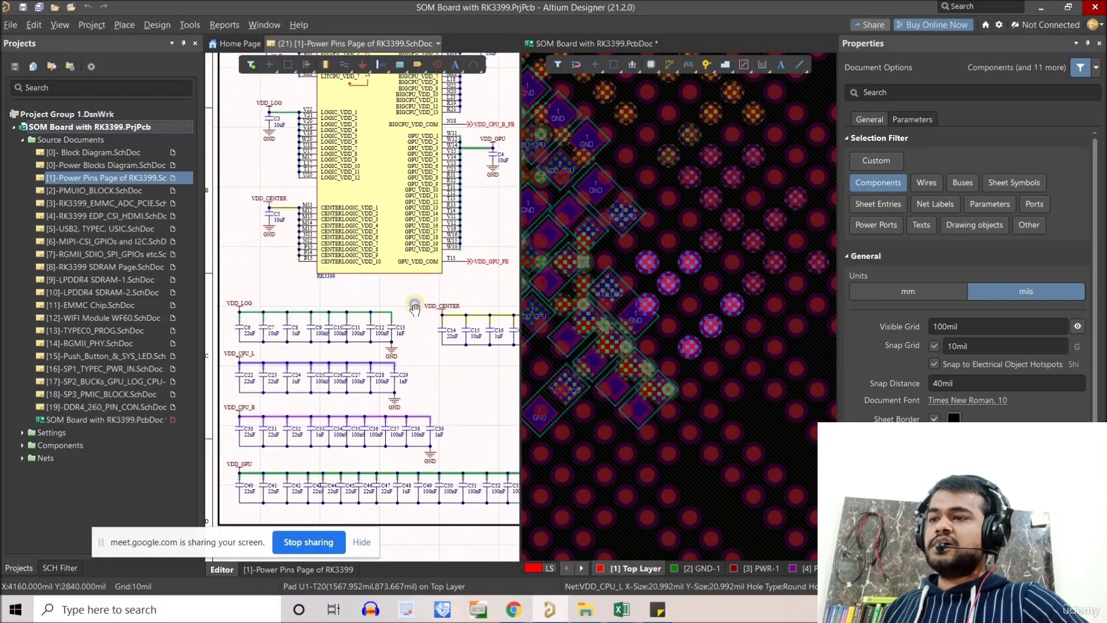
right_click_drag(415, 332, 423, 296)
scroll(408, 295, "down", 1)
scroll(422, 295, "down", 1, "ctrl")
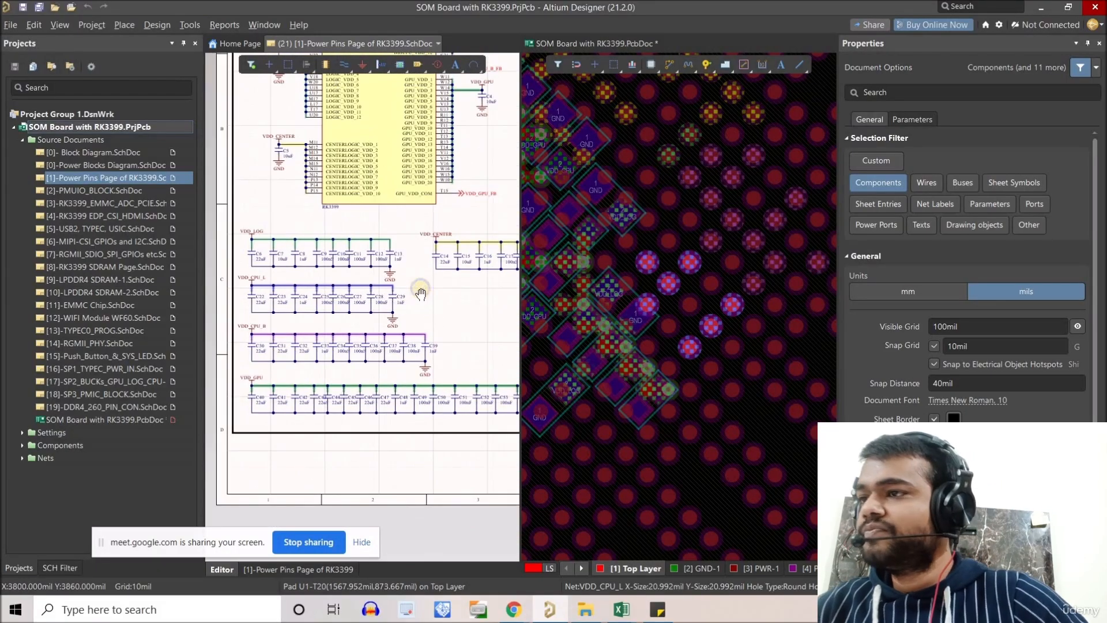
scroll(732, 327, "down", 4, "ctrl")
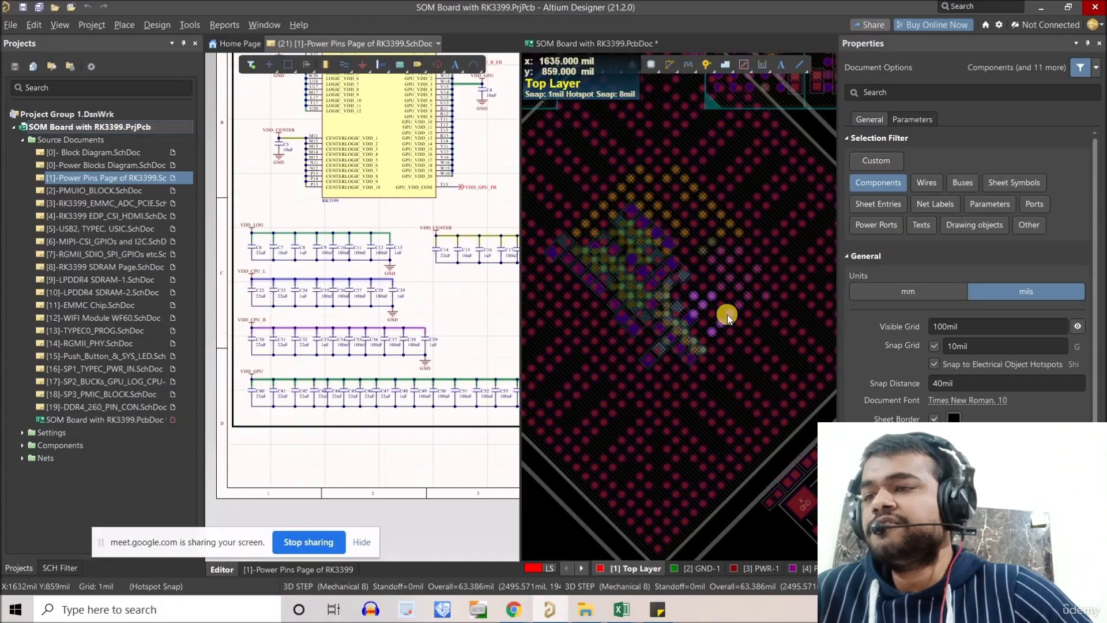
scroll(728, 314, "up", 2, "ctrl")
scroll(720, 305, "up", 1, "ctrl")
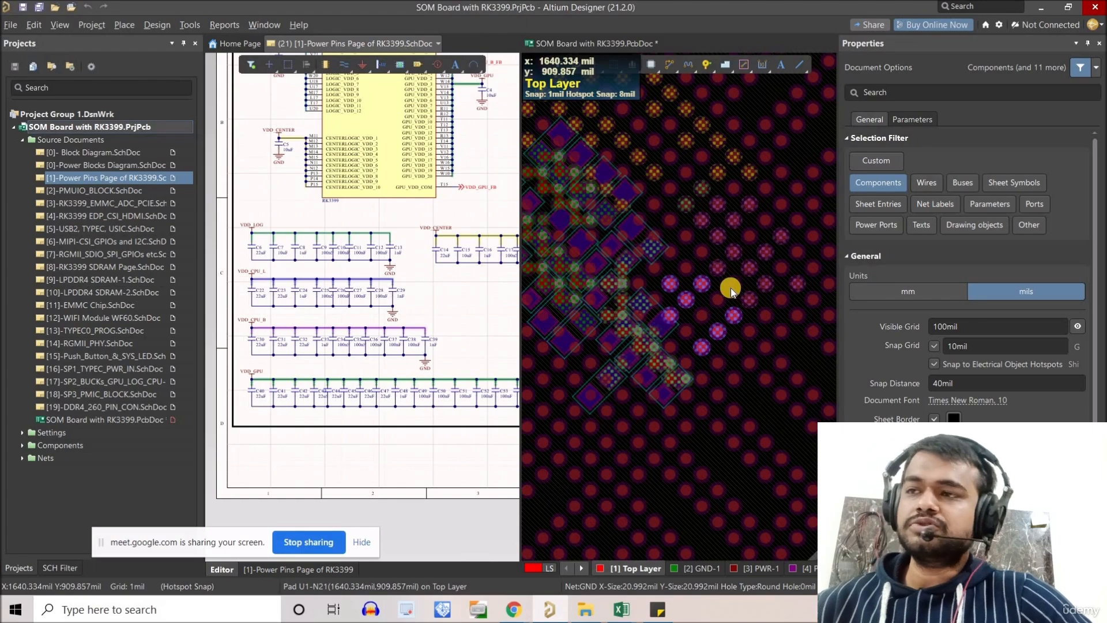
scroll(340, 308, "up", 1, "ctrl")
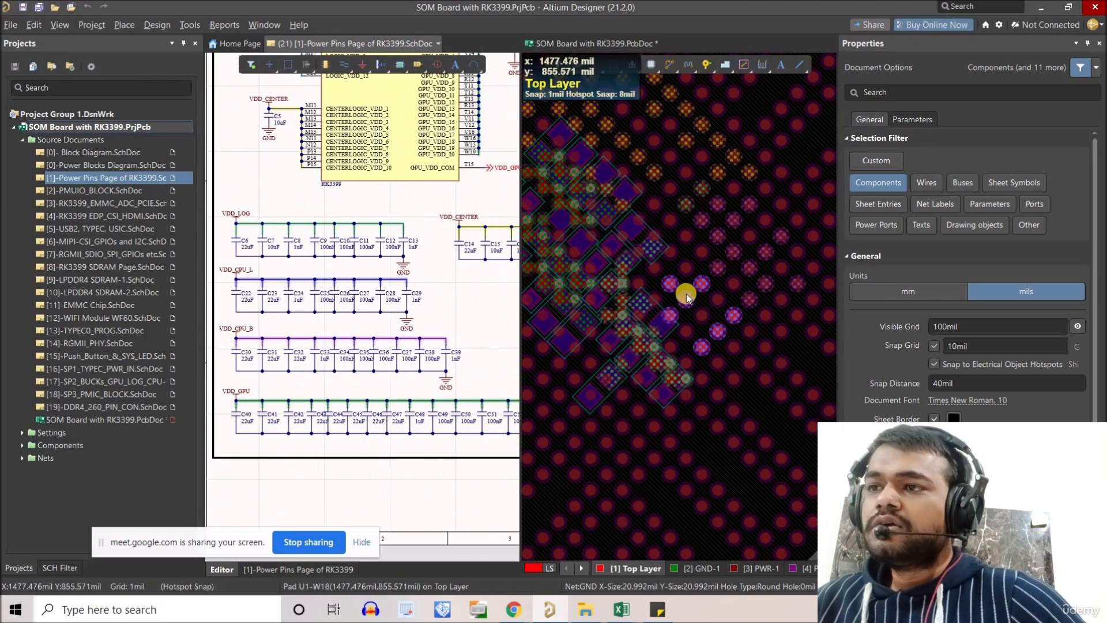
scroll(687, 295, "up", 1, "ctrl")
- Copy the spare fanout via and its short track from the free area outside the board outline
left_click(671, 363)
scroll(668, 361, "down", 8, "ctrl")
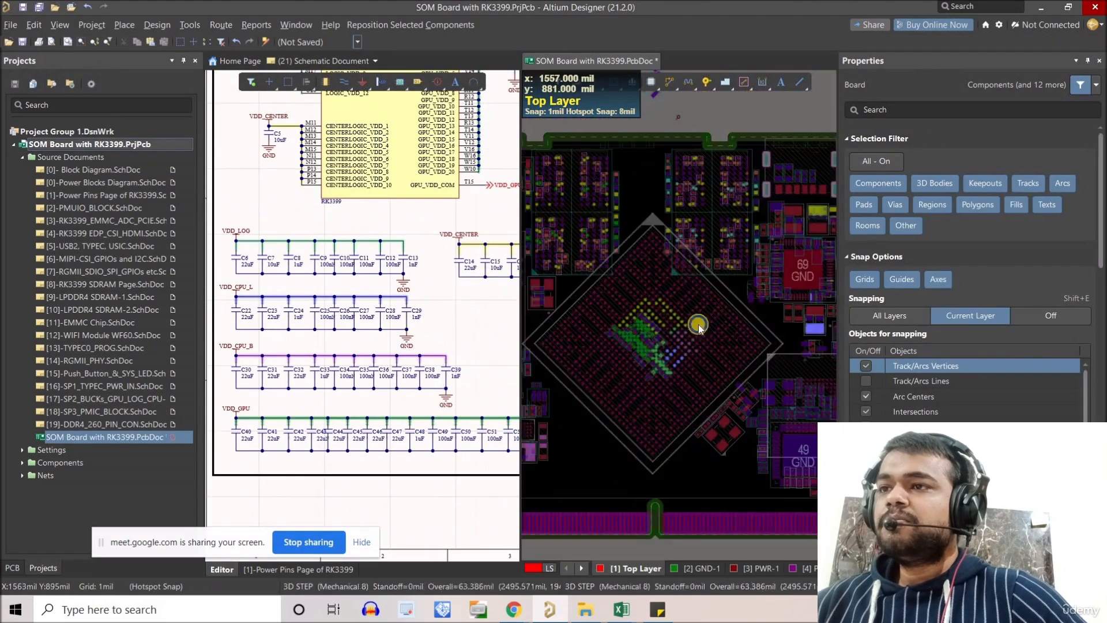
scroll(692, 268, "up", 2)
scroll(688, 213, "up", 2, "ctrl")
scroll(655, 200, "up", 1, "ctrl")
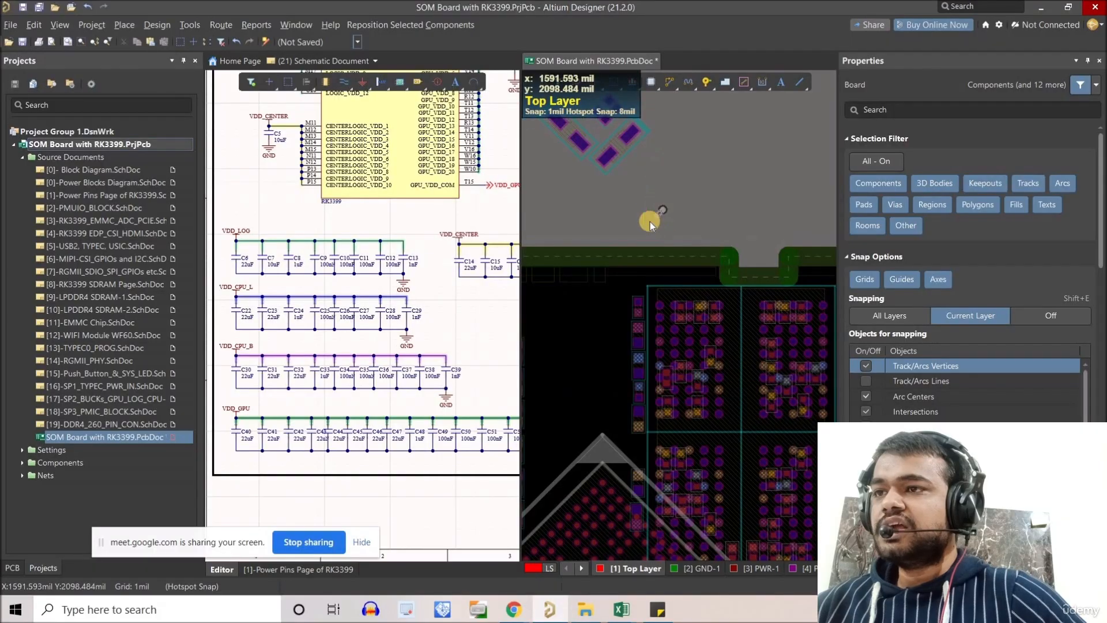
left_click(658, 213)
scroll(659, 212, "up", 2, "ctrl")
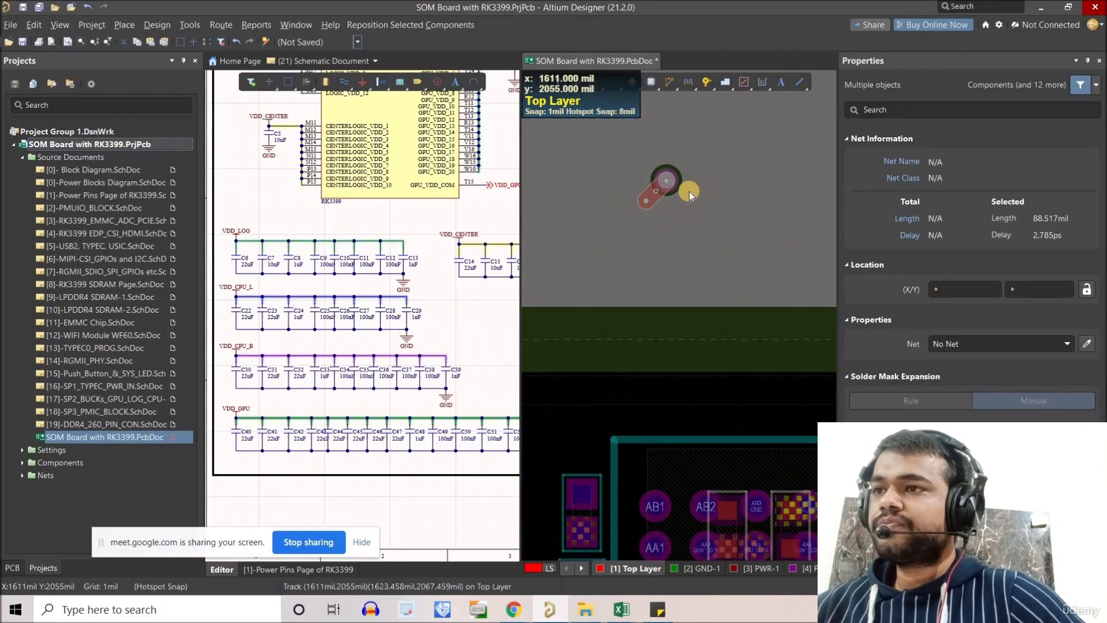
scroll(690, 192, "down", 4, "ctrl")
left_click(646, 148)
scroll(646, 147, "down", 2, "ctrl")
right_click_drag(662, 479, 642, 264)
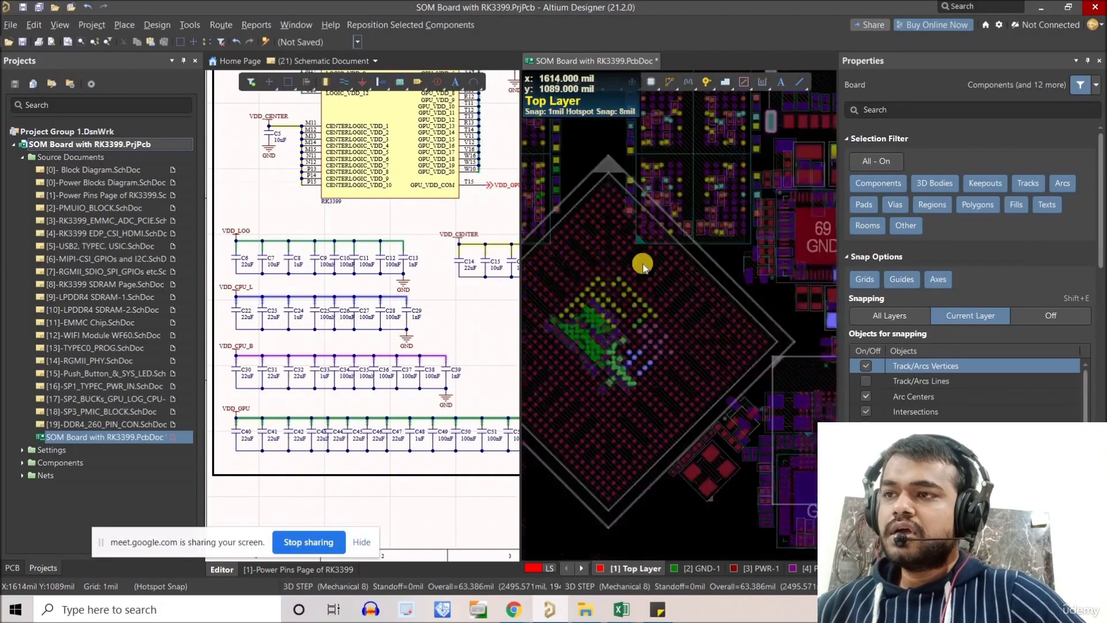
- Paste the fanout, rotated so its via sits above each ball, onto VDD_CPU_L balls T20, R20, P20 and R19
scroll(643, 266, "up", 6, "ctrl")
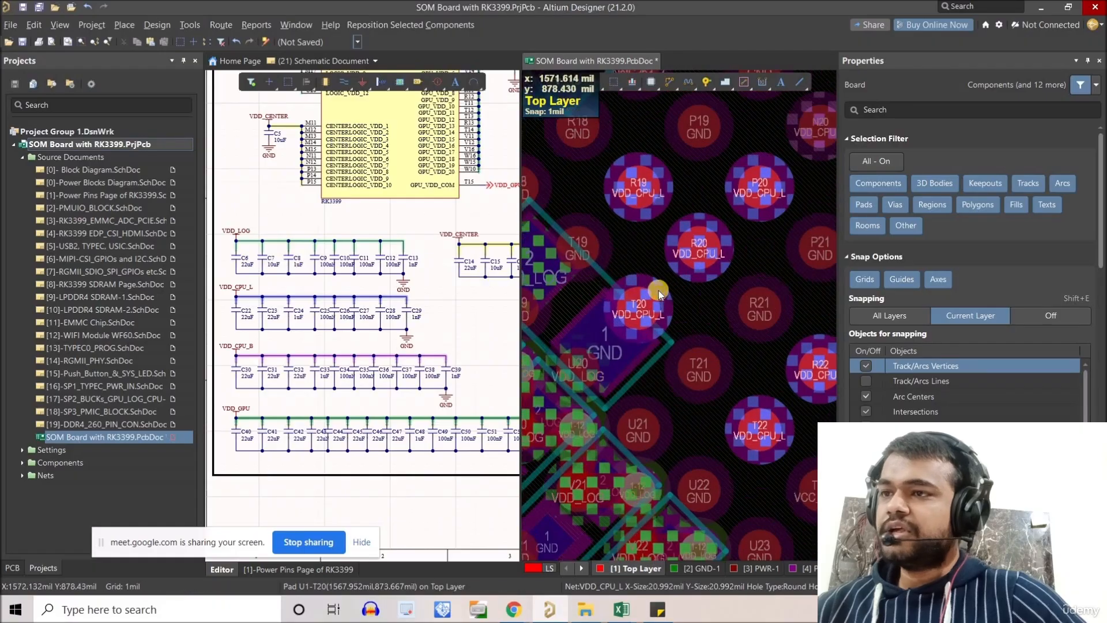
key("ctrl+v")
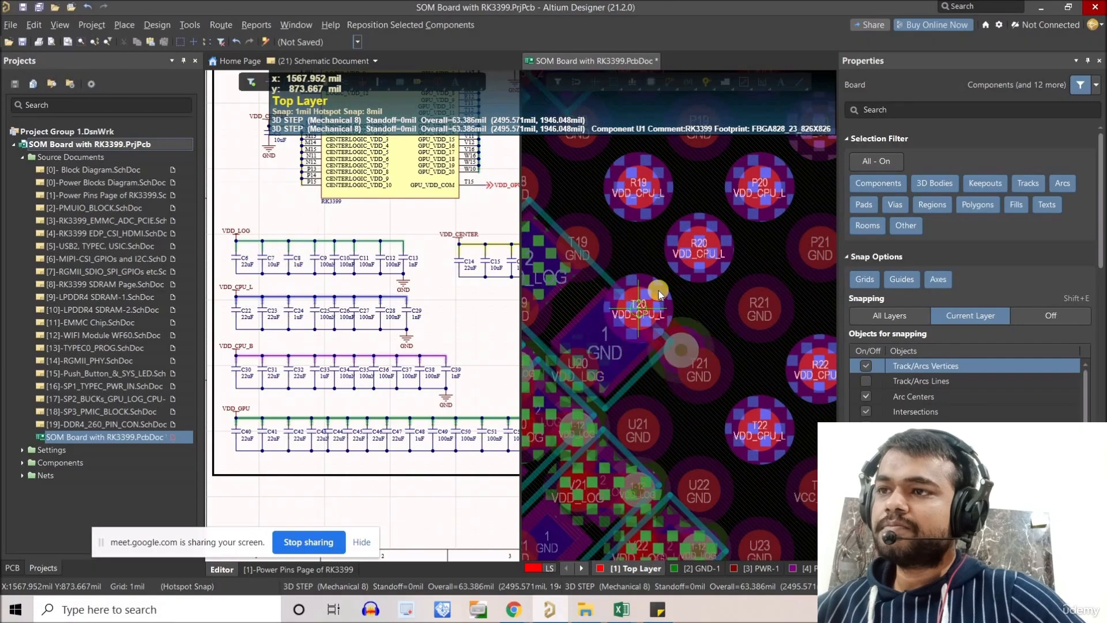
key("space")
key("space")
right_click_drag(699, 248, 643, 266)
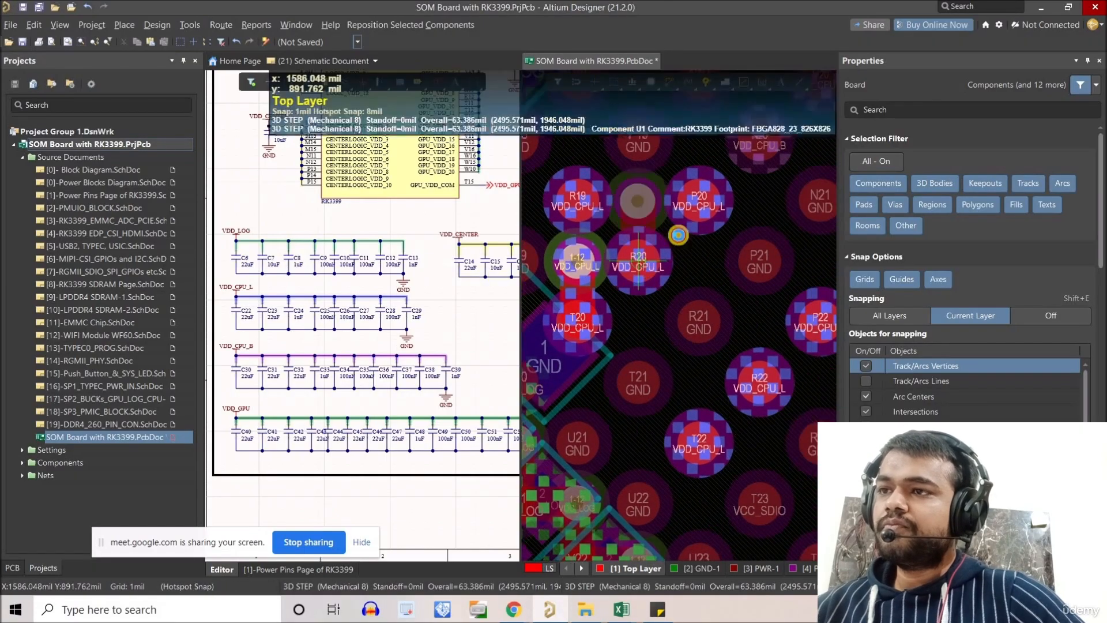
left_click(643, 267)
right_click_drag(712, 202, 667, 245)
left_click(667, 244)
right_click_drag(531, 240, 594, 266)
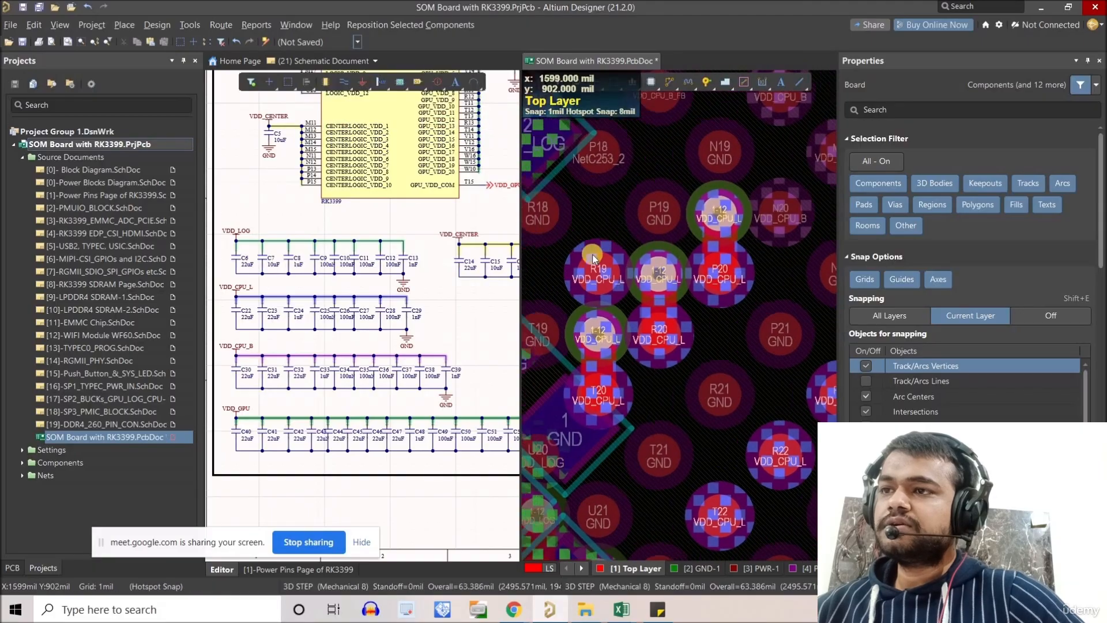
left_click(623, 288)
- Paste the same fanout onto VDD_CPU_L balls T22, R22 and P22 and end the pasting
scroll(638, 269, "down", 3, "ctrl")
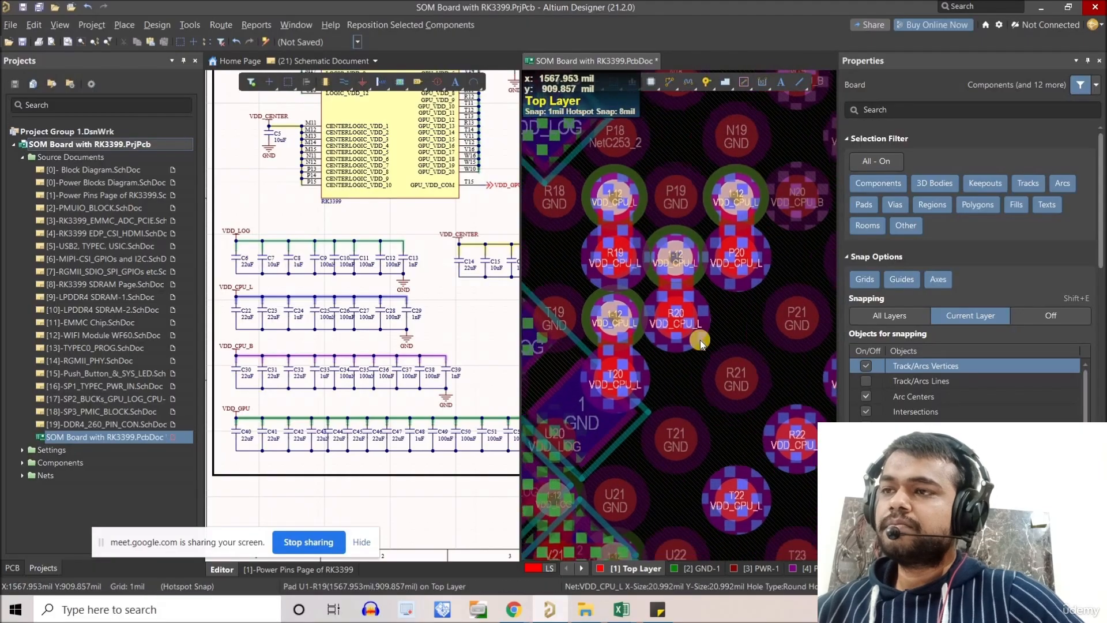
left_click(689, 390)
left_click(724, 360)
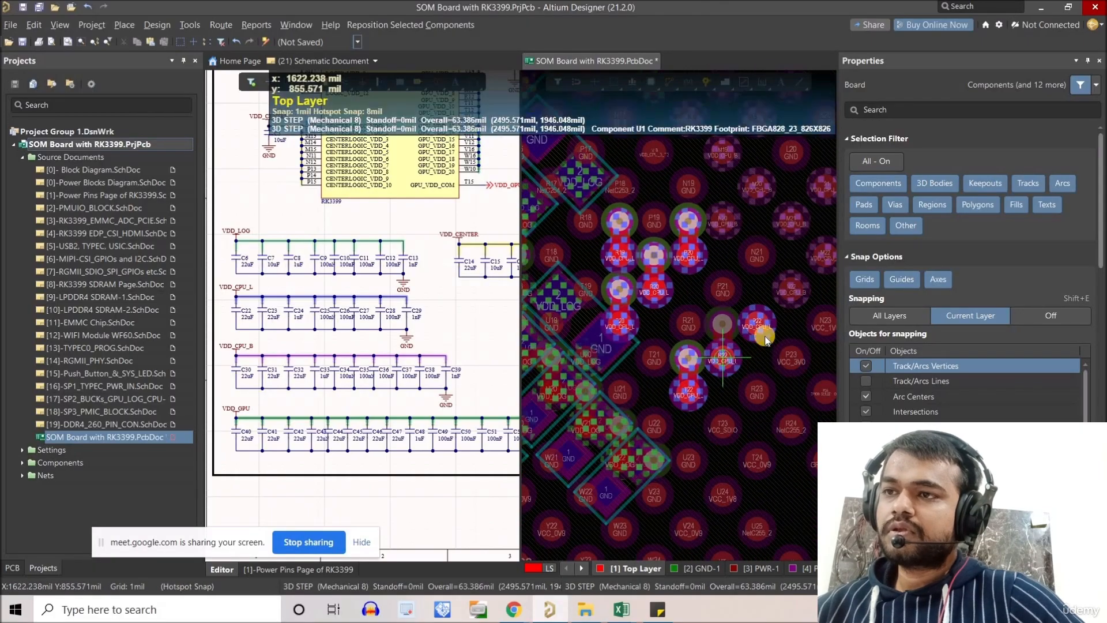
left_click(759, 330)
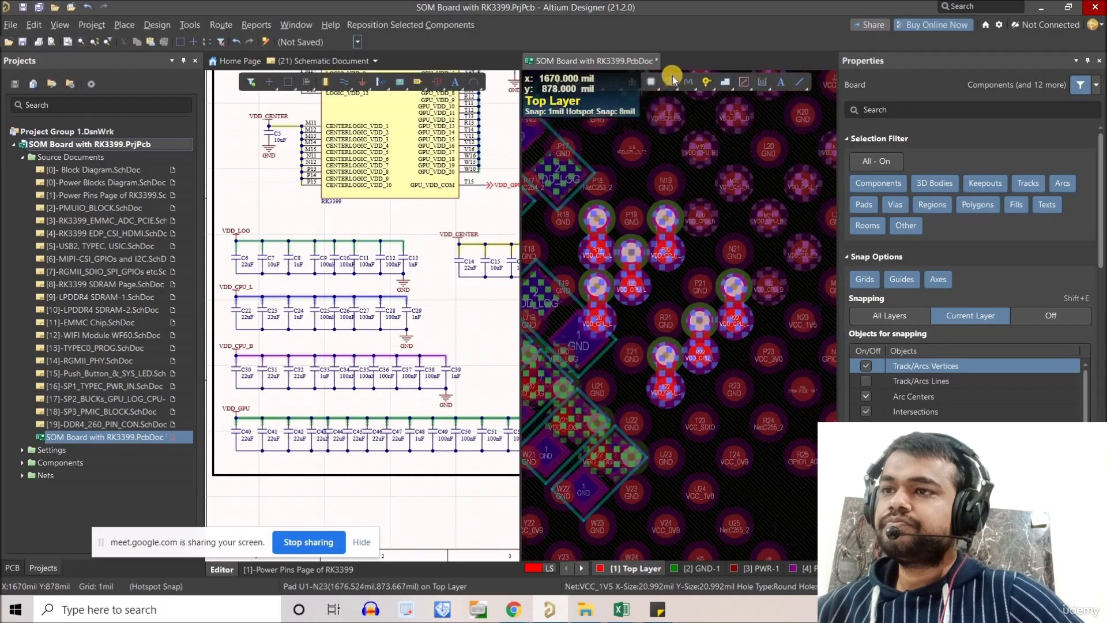
right_click(649, 366)
scroll(654, 357, "up", 3, "ctrl")
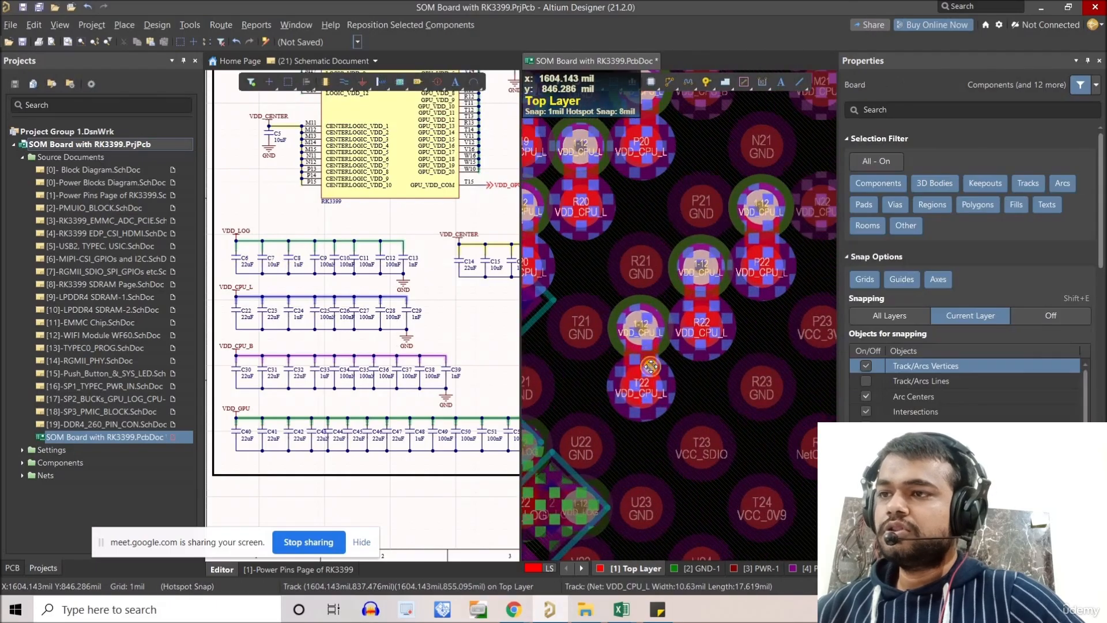
- Copy the fanout track at ball T22 and paste horizontal copies joining neighbouring VDD_CPU_L vias and balls around R22 and R20
left_click(639, 386)
right_click_drag(633, 390, 601, 377)
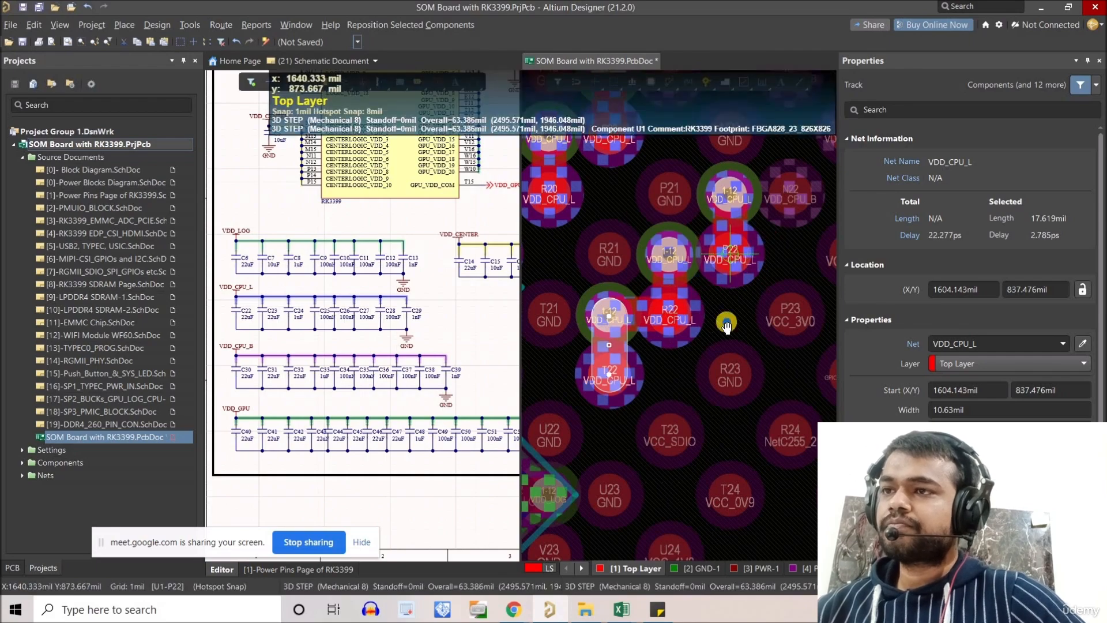
right_click_drag(726, 327, 763, 373)
right_click_drag(590, 235, 691, 344)
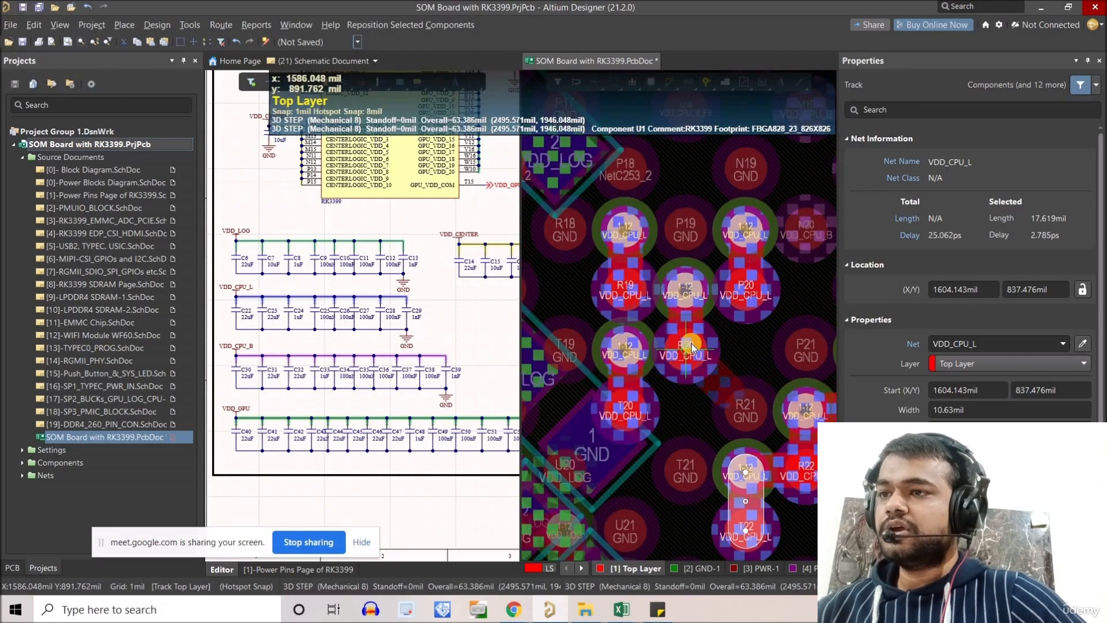
scroll(694, 327, "up", 2)
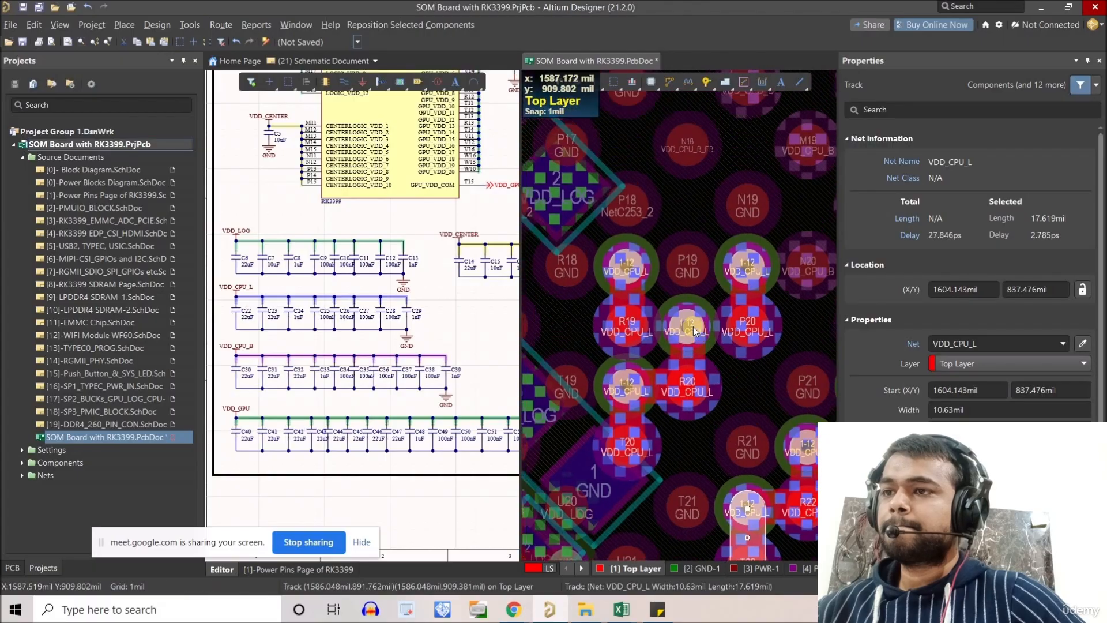
scroll(680, 269, "down", 1, "ctrl")
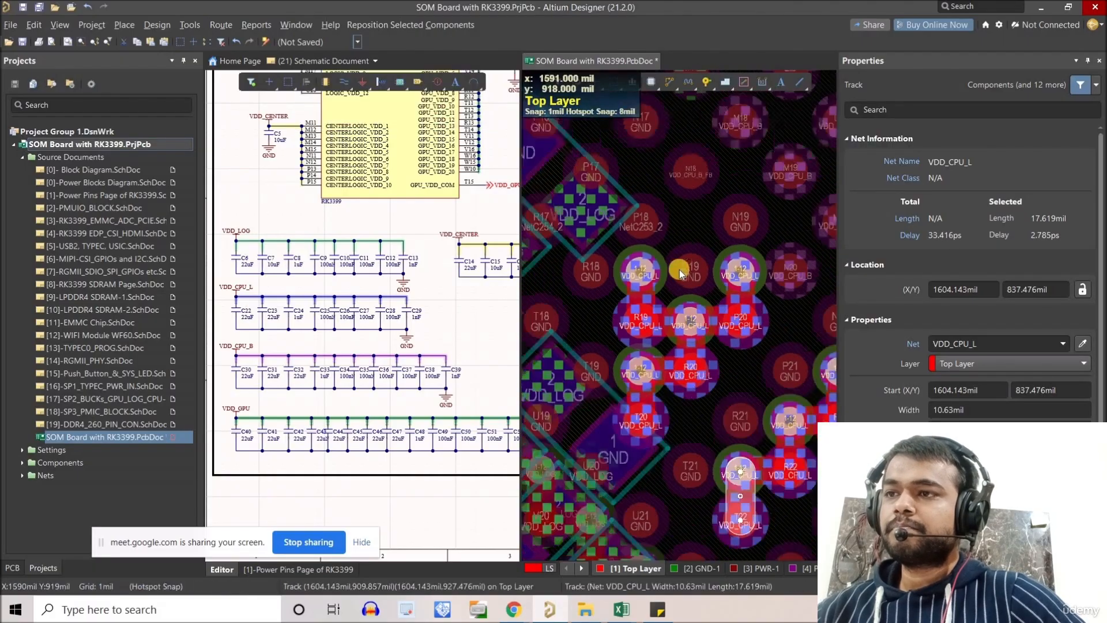
- Select the VDD_CPU_B decoupling capacitors C30 to C39 in the schematic
scroll(680, 269, "down", 3, "ctrl")
scroll(371, 385, "down", 2, "ctrl")
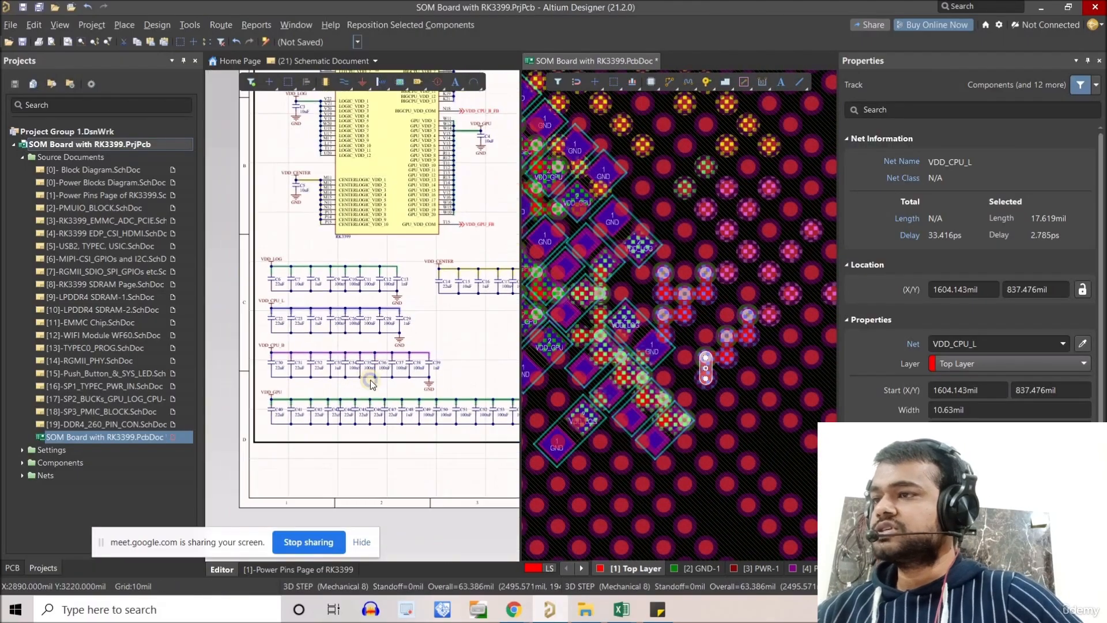
left_click(449, 358)
scroll(449, 359, "down", 2, "ctrl")
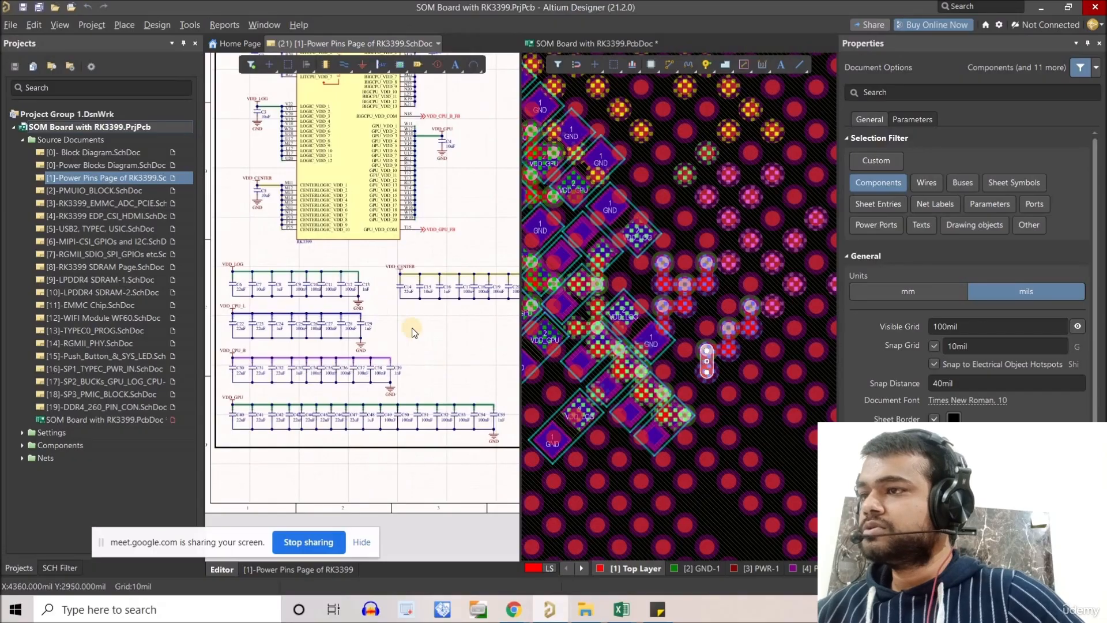
right_click_drag(396, 356, 386, 373)
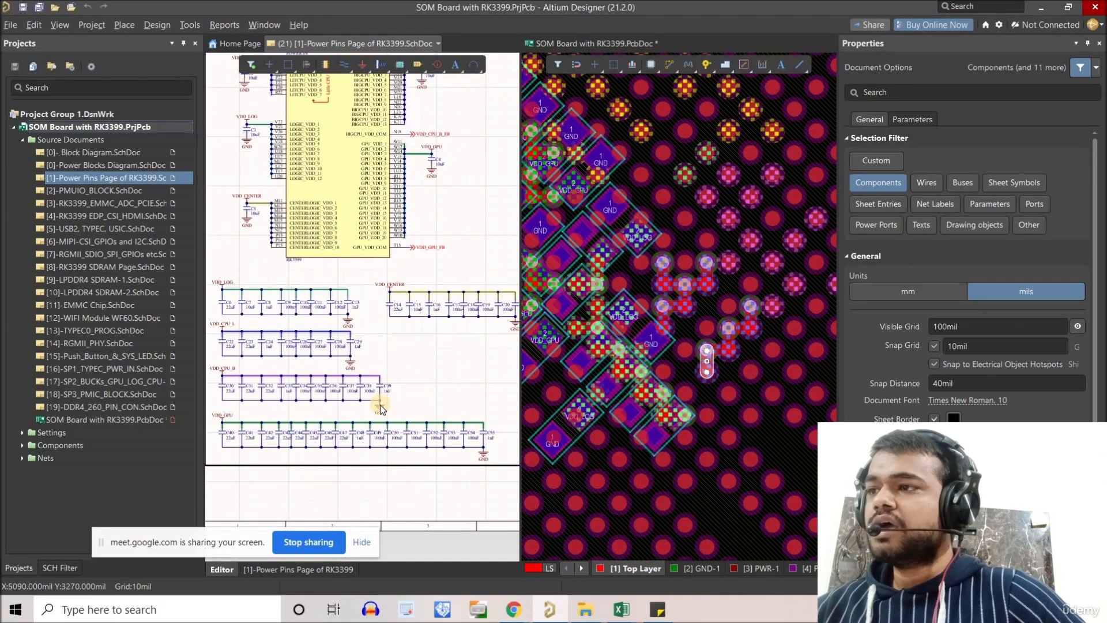
scroll(374, 402, "up", 2, "ctrl")
left_click(366, 386)
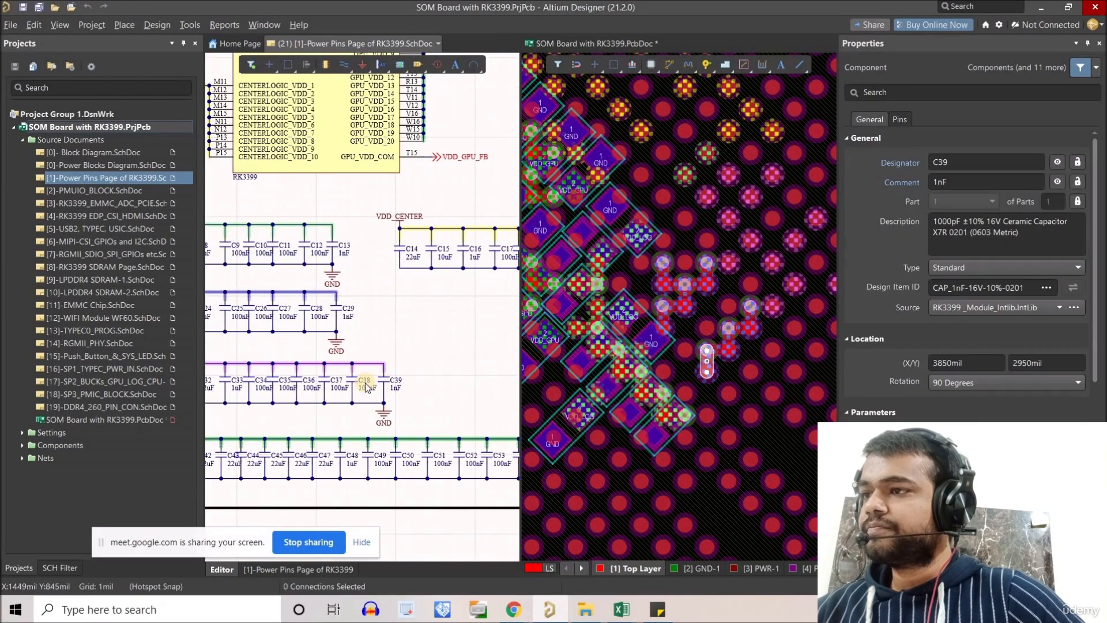
right_click_drag(356, 378, 407, 394)
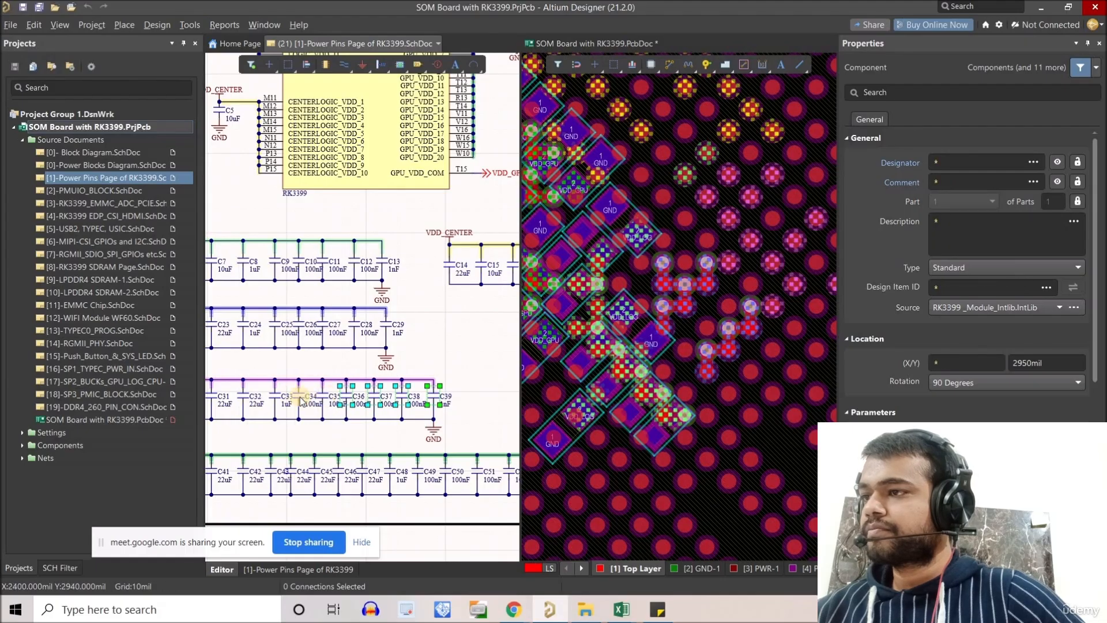
left_click(274, 398, "shift")
right_click_drag(274, 398, 417, 409)
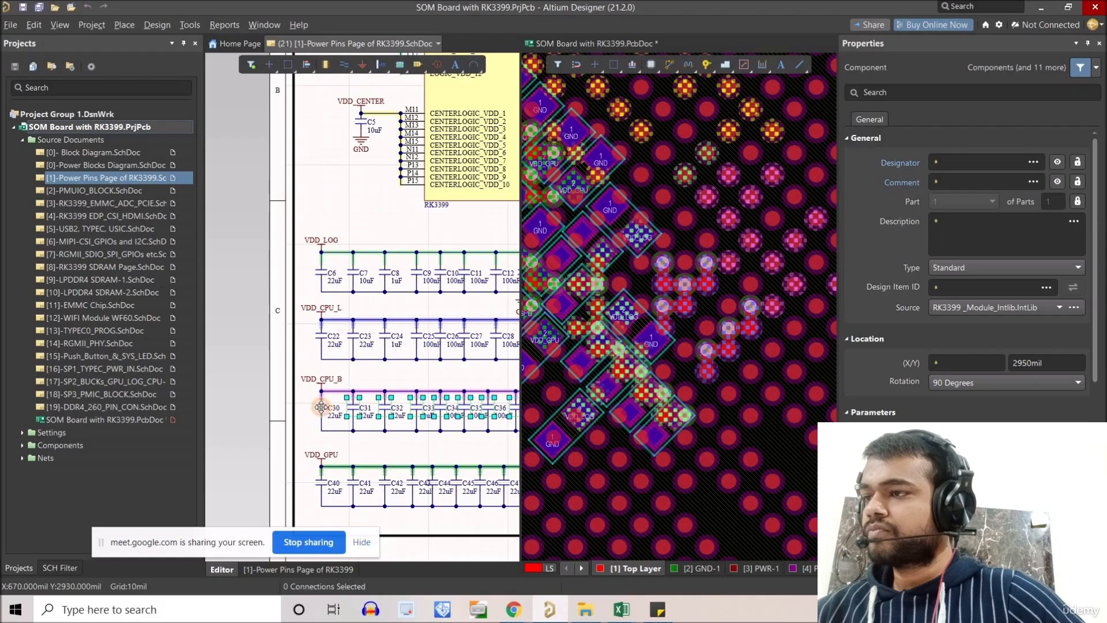
- Add the 10uF capacitor C2 on VDD_CPU_L to the schematic selection and return to the board layout
scroll(360, 264, "down", 3, "ctrl")
right_click_drag(360, 263, 269, 425)
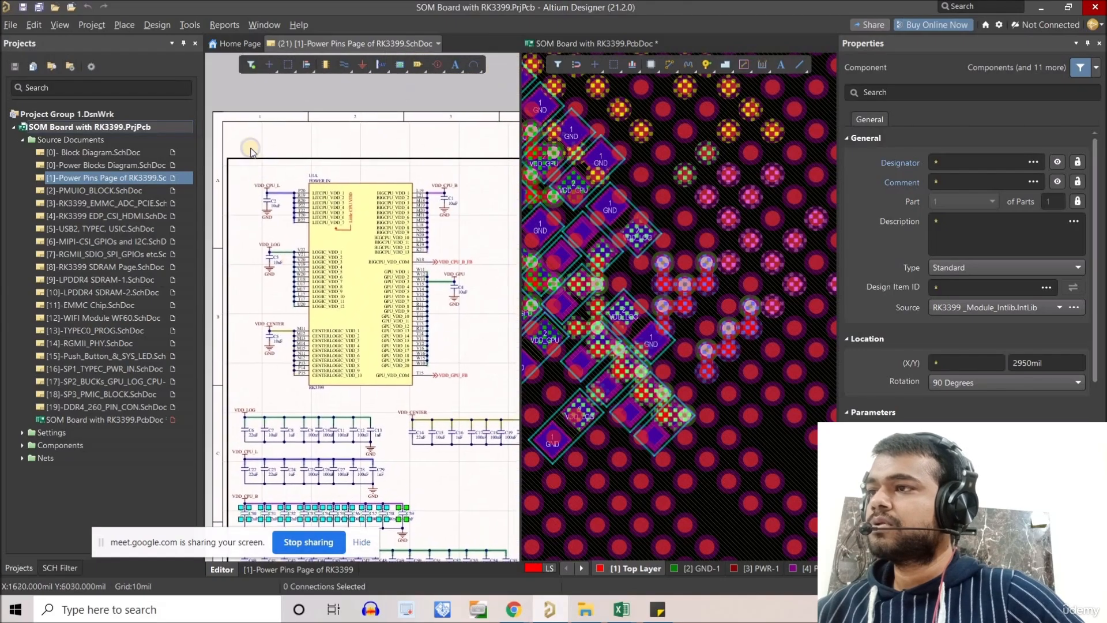
scroll(250, 151, "up", 1, "ctrl")
scroll(286, 247, "up", 3, "ctrl")
left_click(286, 276, "shift")
scroll(272, 223, "down", 3, "ctrl")
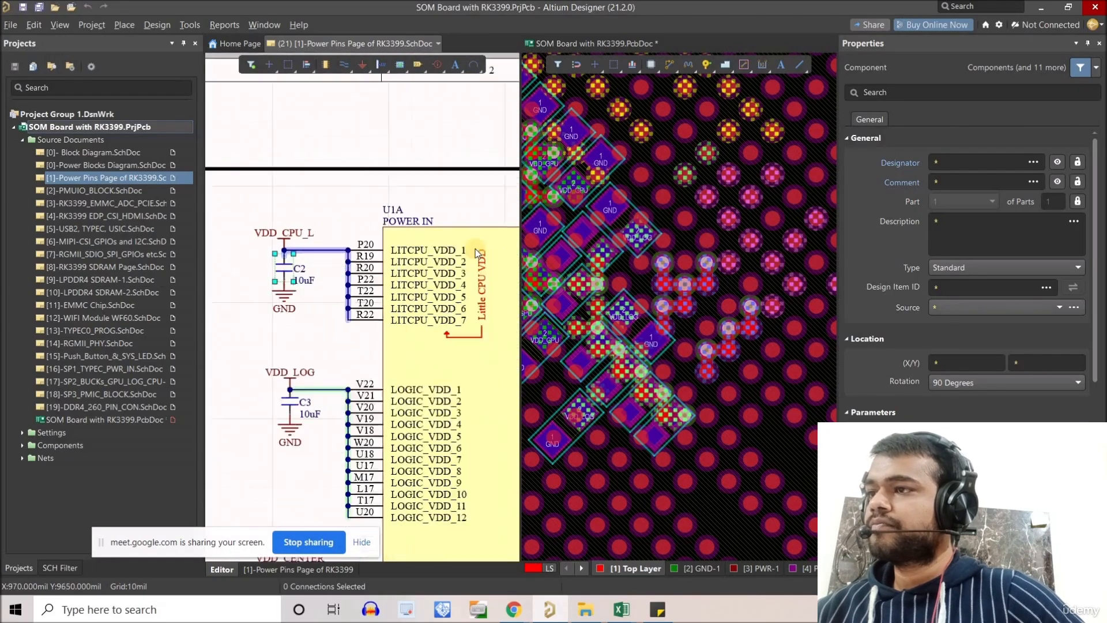
left_click(636, 287)
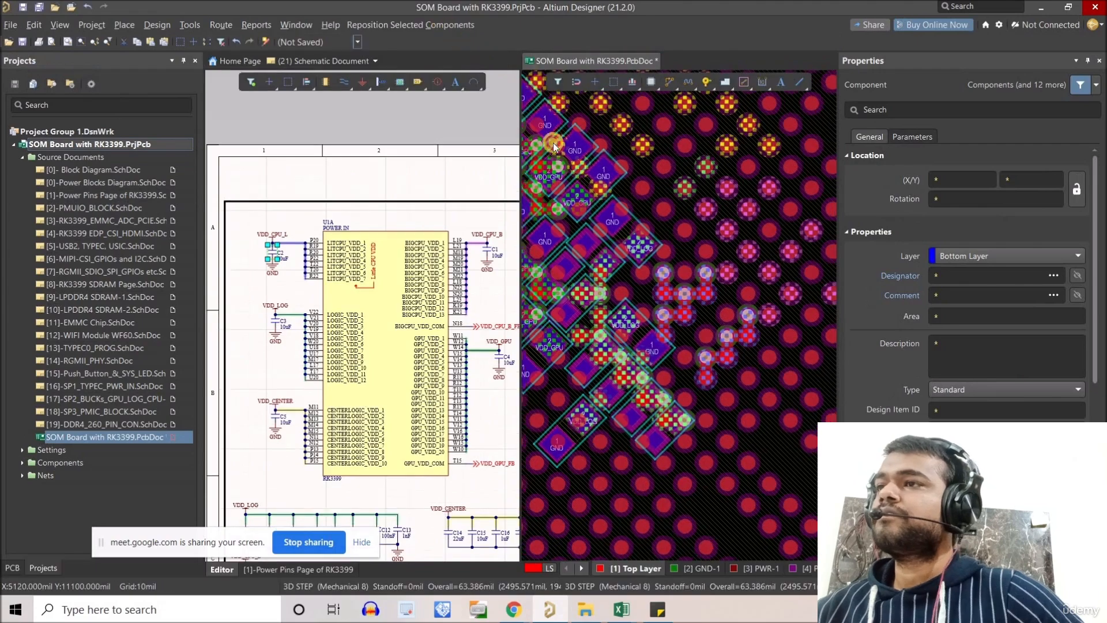
left_click(439, 25)
scroll(692, 369, "up", 3, "ctrl")
scroll(726, 385, "up", 2, "ctrl")
right_click_drag(725, 384, 576, 321)
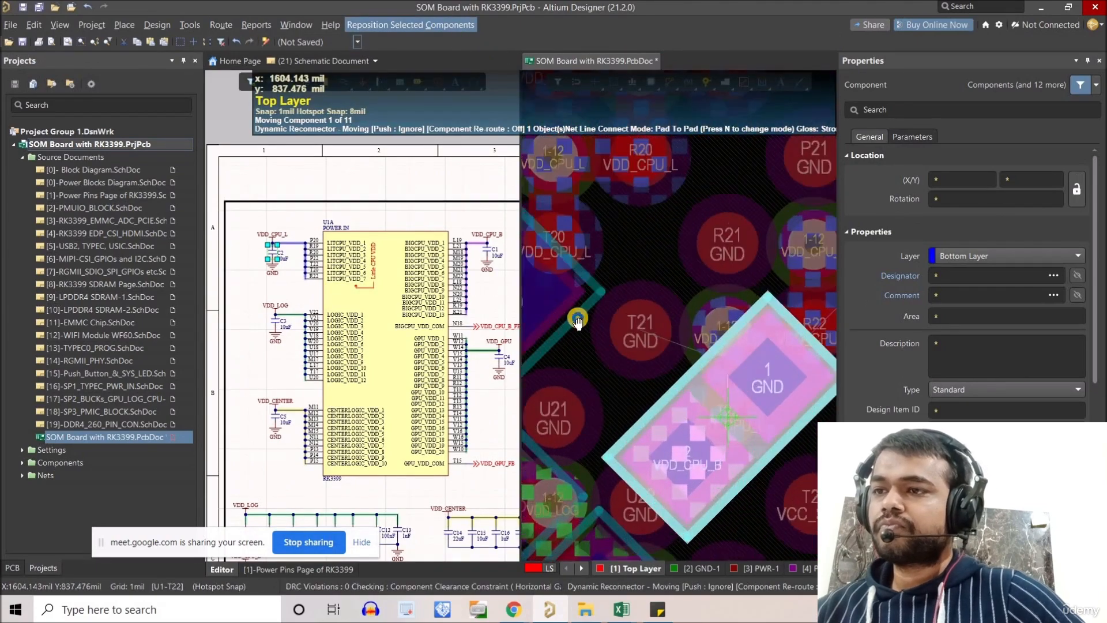
scroll(606, 391, "down", 3, "ctrl")
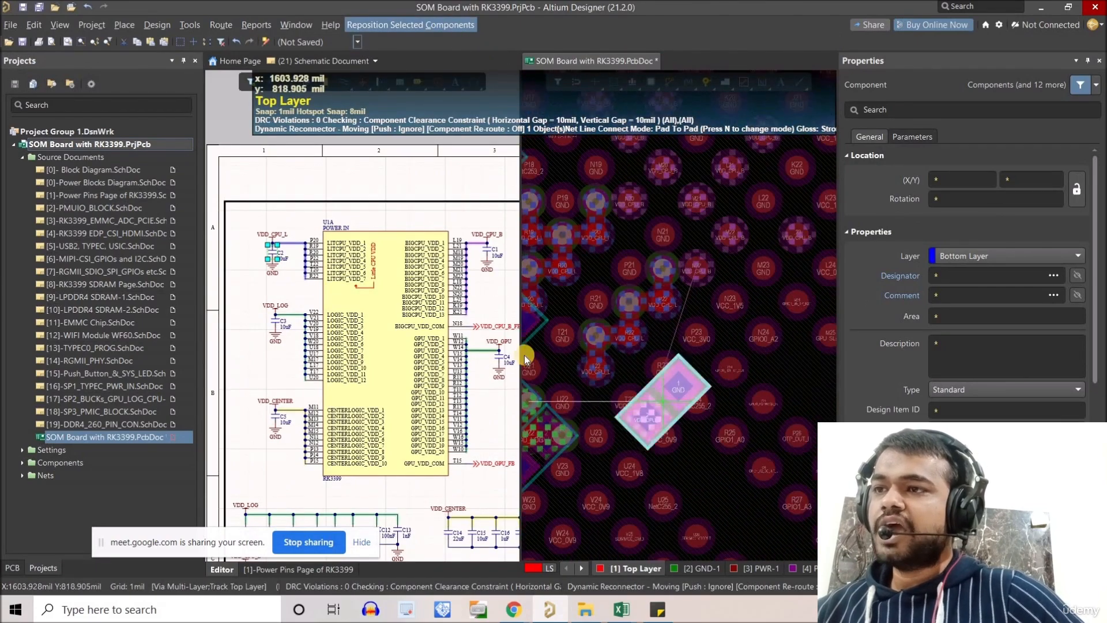
scroll(533, 351, "up", 2, "ctrl")
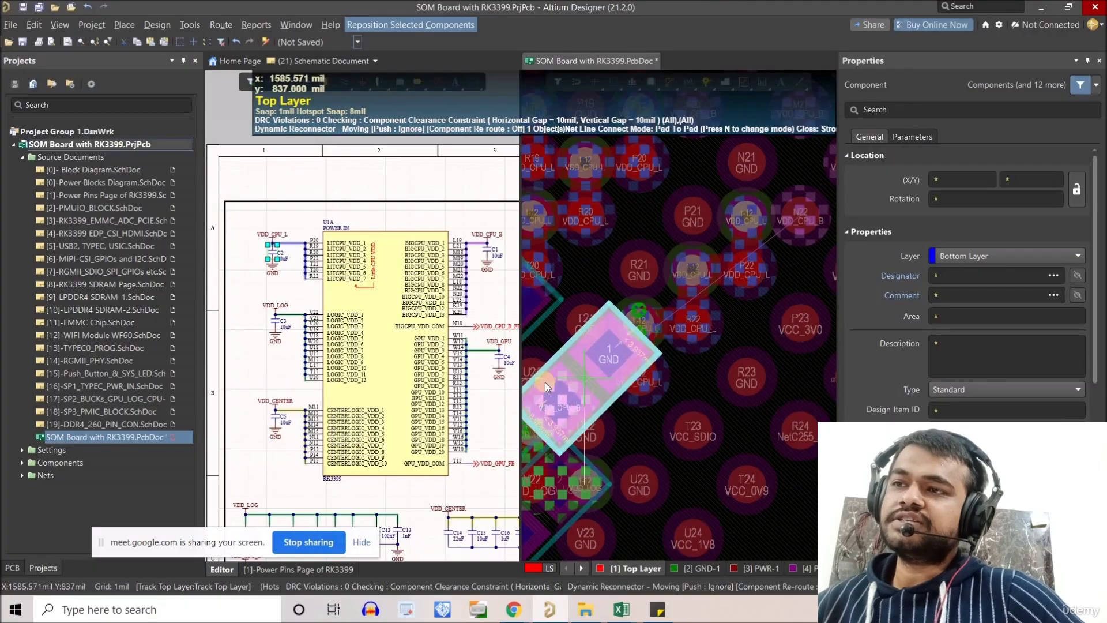
scroll(585, 404, "down", 2, "ctrl")
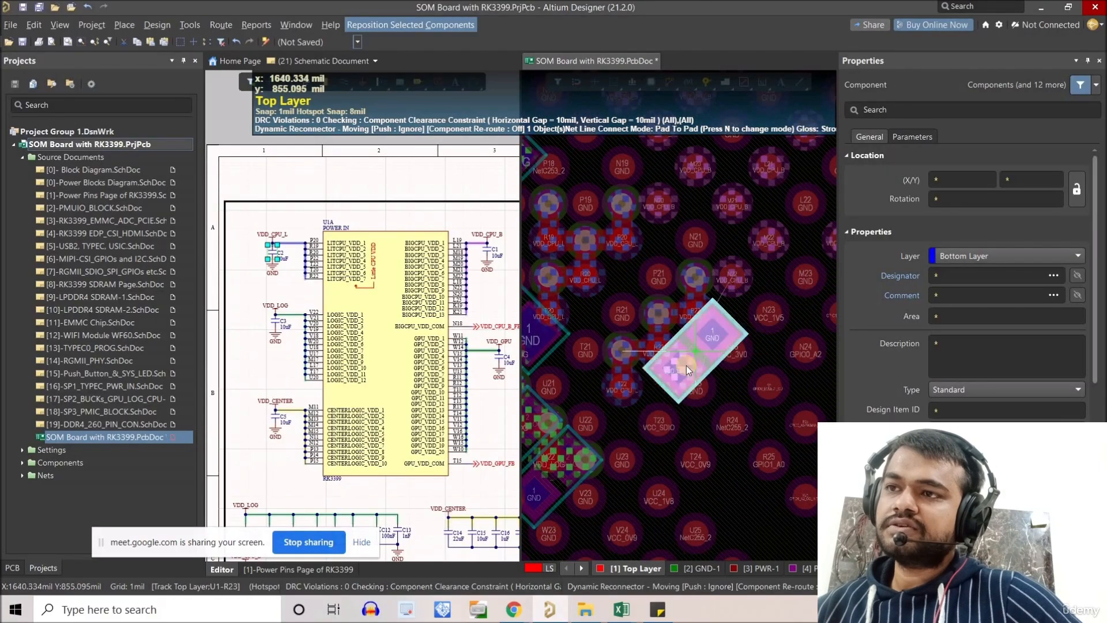
right_click(722, 368)
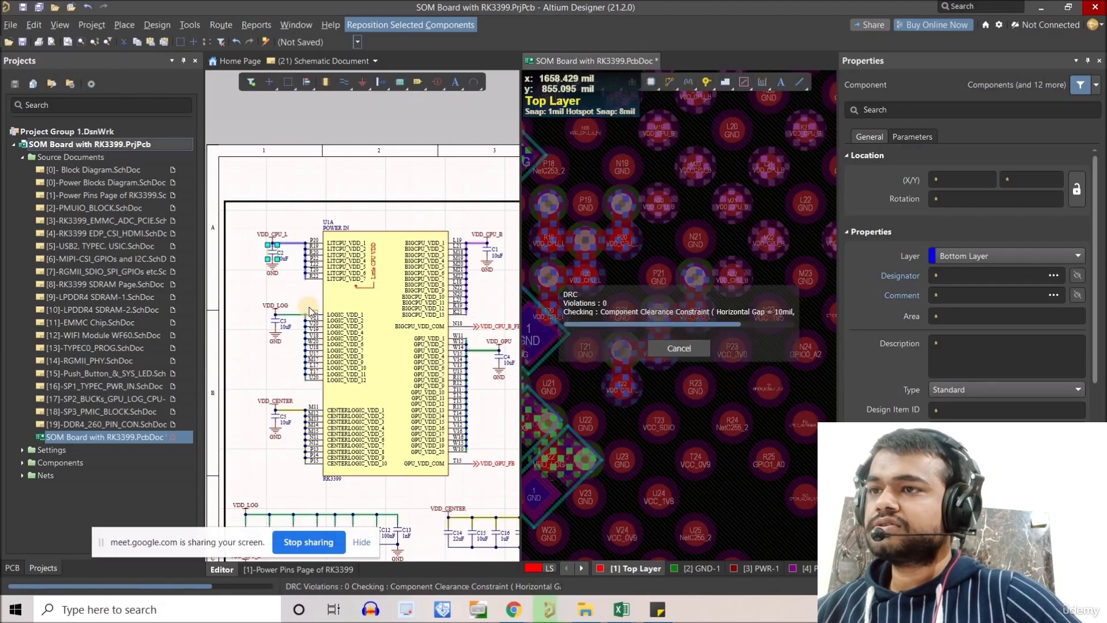
- Replace the schematic selection with the VDD_CPU_L decoupling capacitors C22 to C29
scroll(305, 305, "down", 1, "ctrl")
scroll(282, 234, "up", 2, "ctrl")
scroll(296, 180, "down", 2, "ctrl")
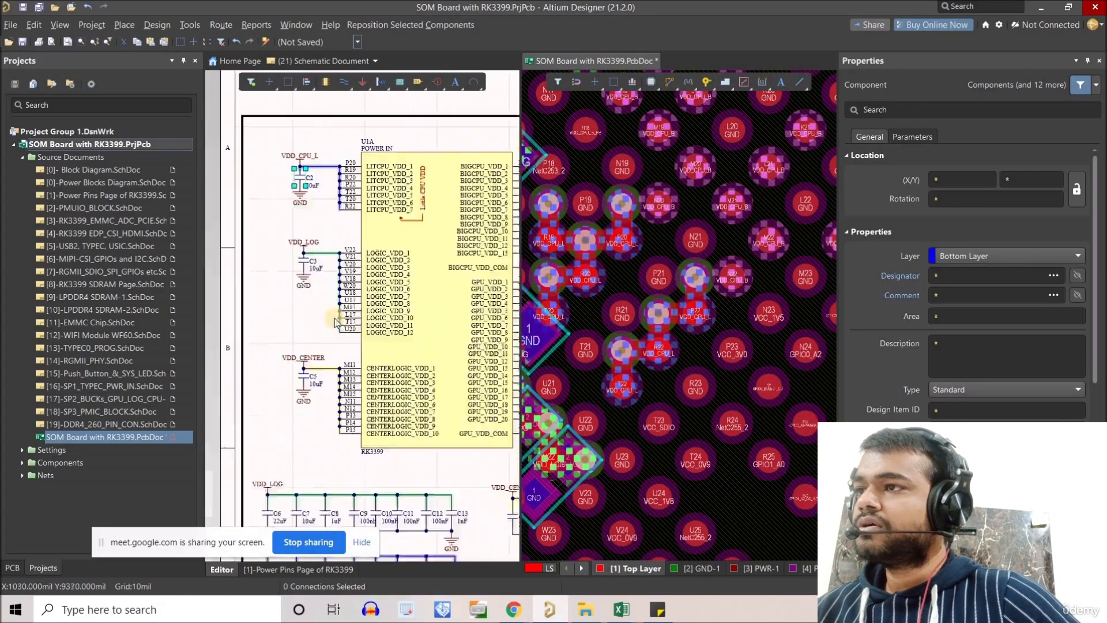
scroll(310, 349, "up", 2, "ctrl")
left_click(413, 398)
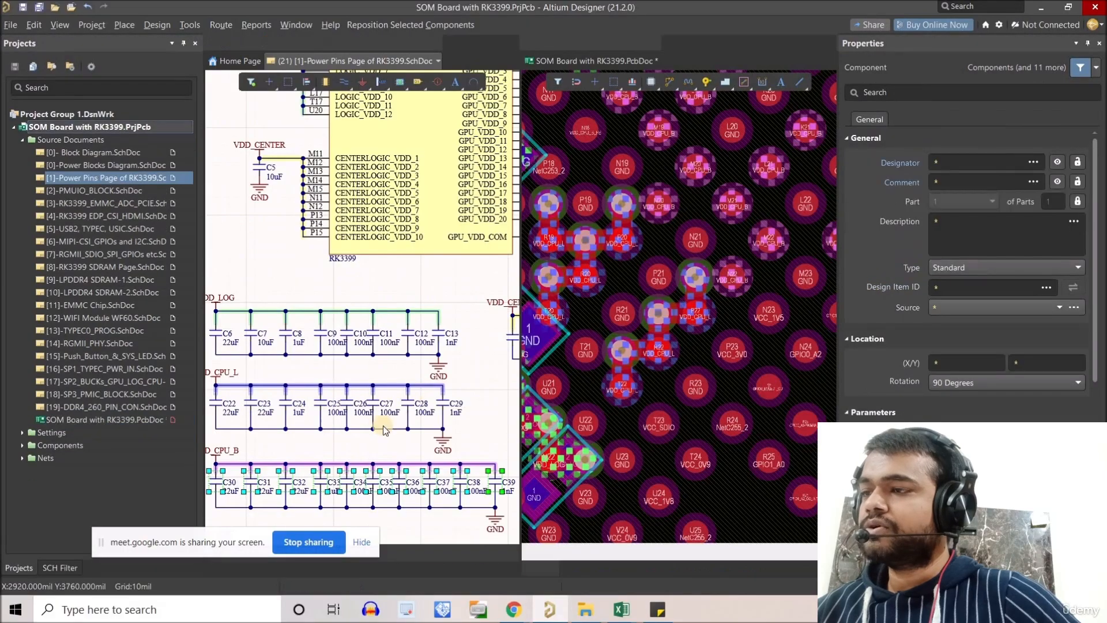
scroll(383, 425, "down", 2, "ctrl")
left_click(457, 417)
scroll(425, 402, "up", 2, "ctrl")
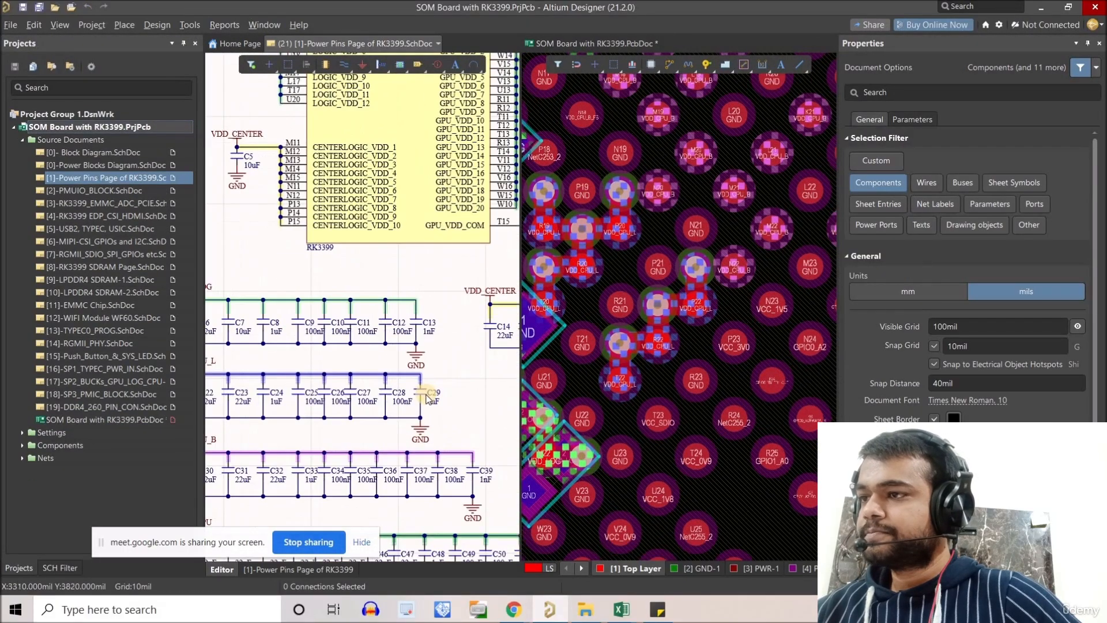
left_click(428, 398)
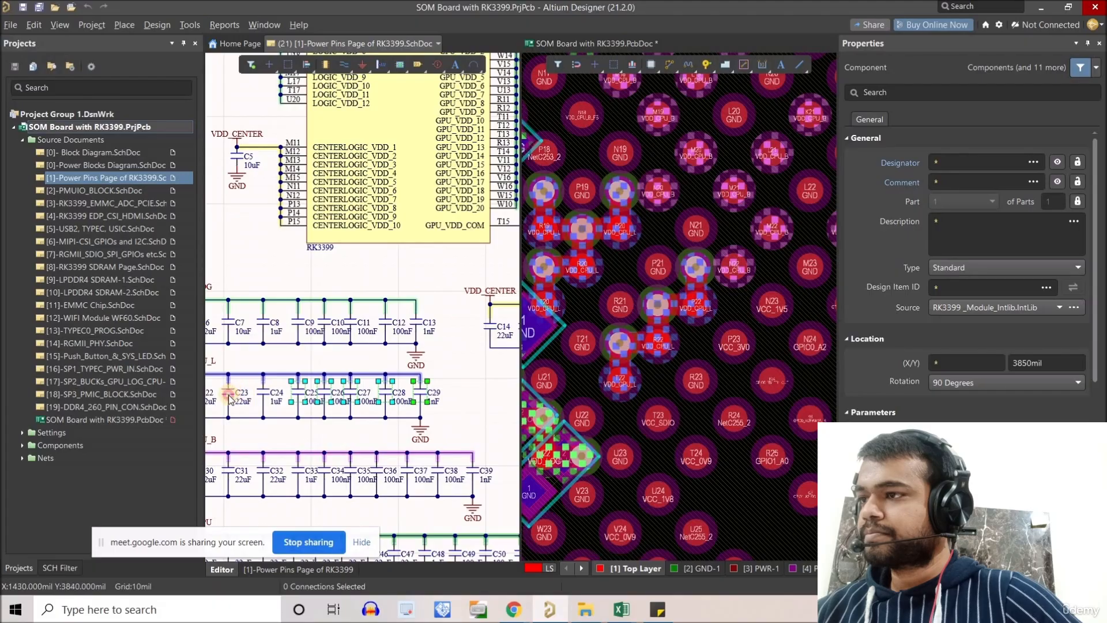
right_click_drag(342, 434, 306, 450)
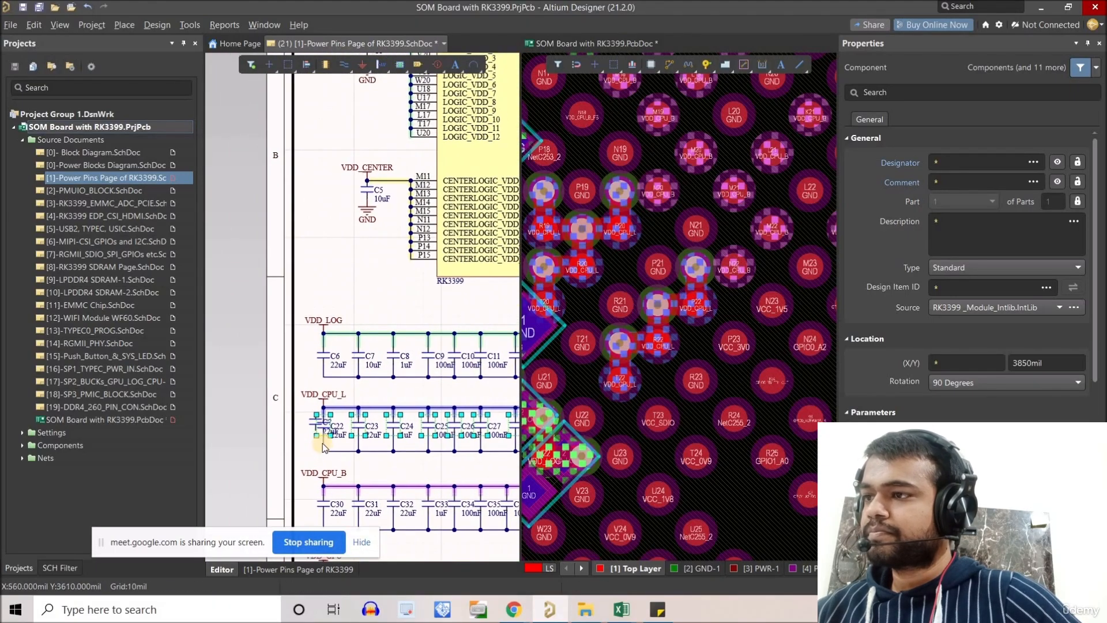
- Add the 10uF capacitor C2 on VDD_CPU_L to the schematic selection and return to the board layout
scroll(352, 201, "down", 3, "ctrl")
scroll(290, 255, "up", 5, "ctrl")
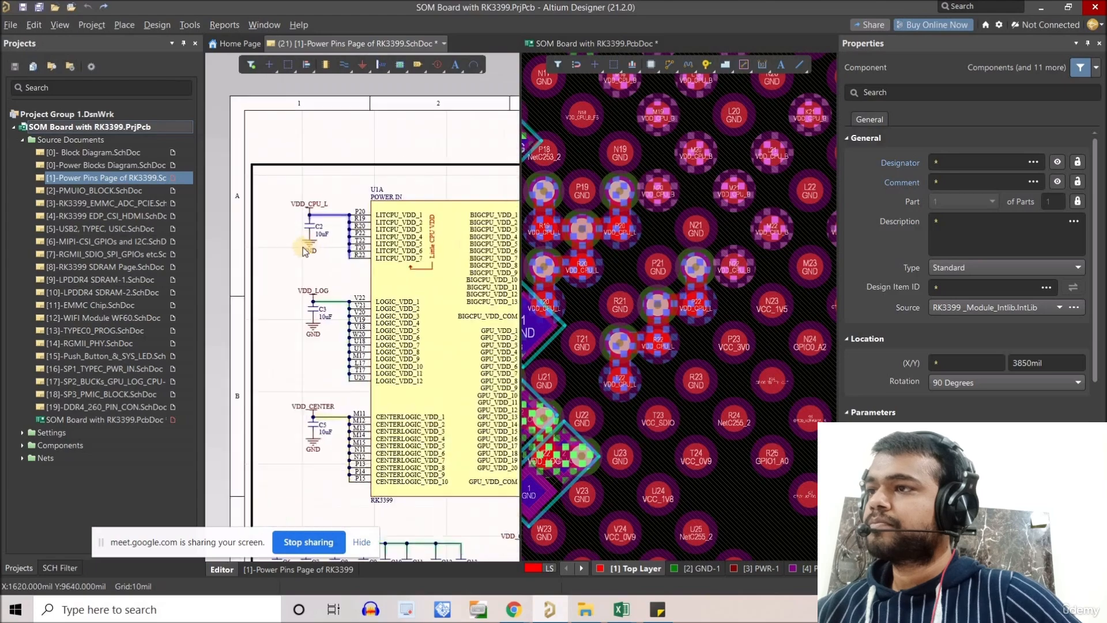
left_click(543, 292)
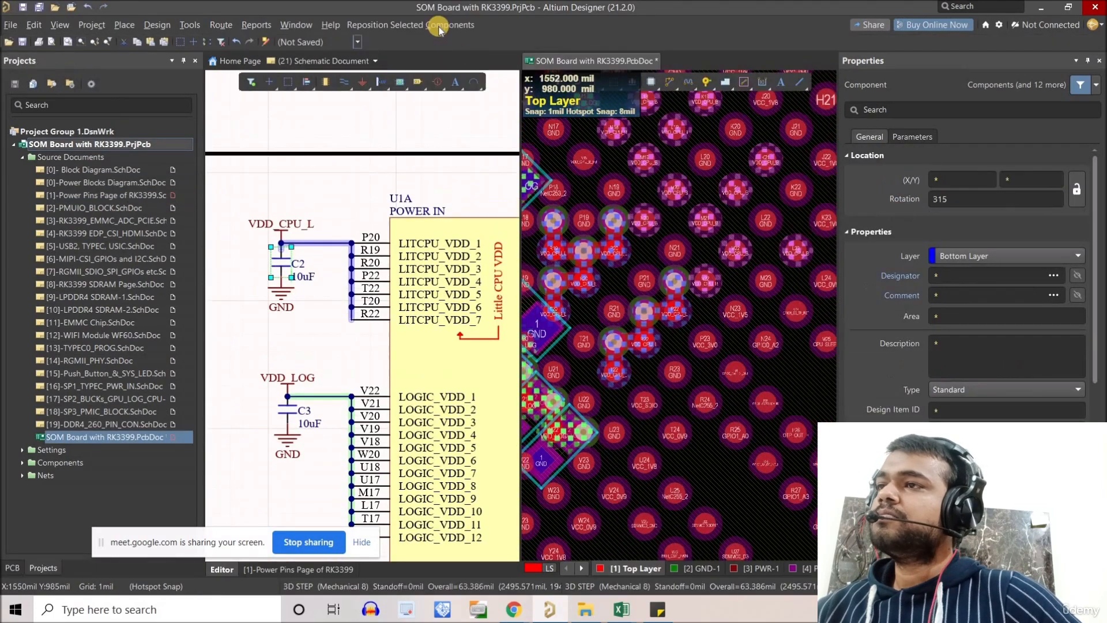
- Start repositioning the selected VDD_CPU_L capacitors and place the first diagonally across balls T21 and T22, with its GND pad towards T21
left_click(438, 25)
scroll(573, 284, "up", 3, "ctrl")
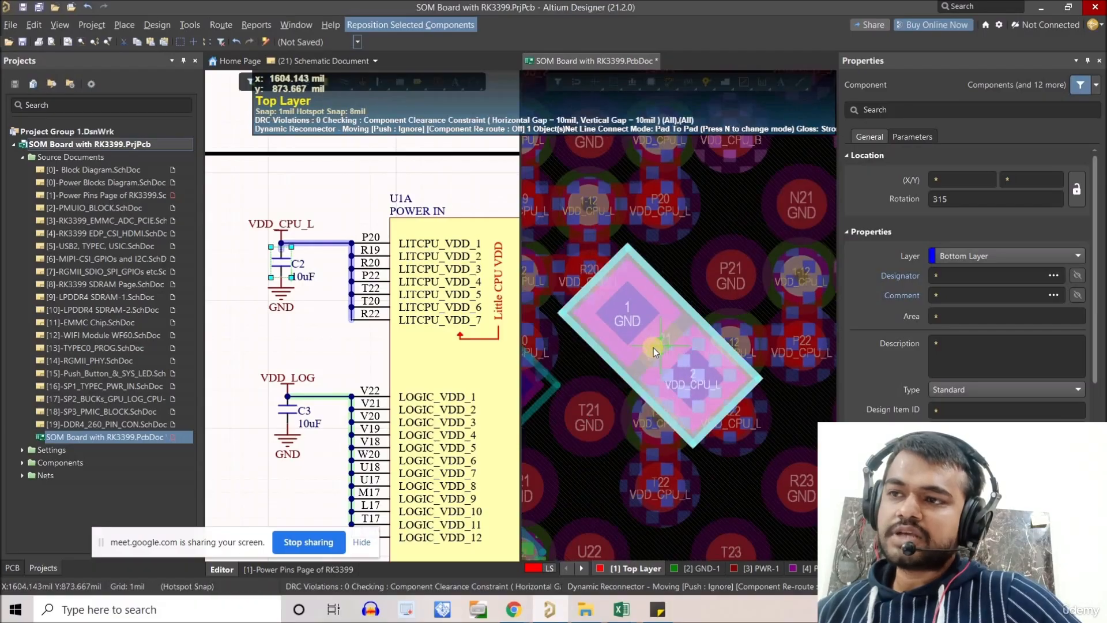
scroll(652, 348, "down", 2, "ctrl")
key("space")
key("space")
key("space")
key("space")
key("space")
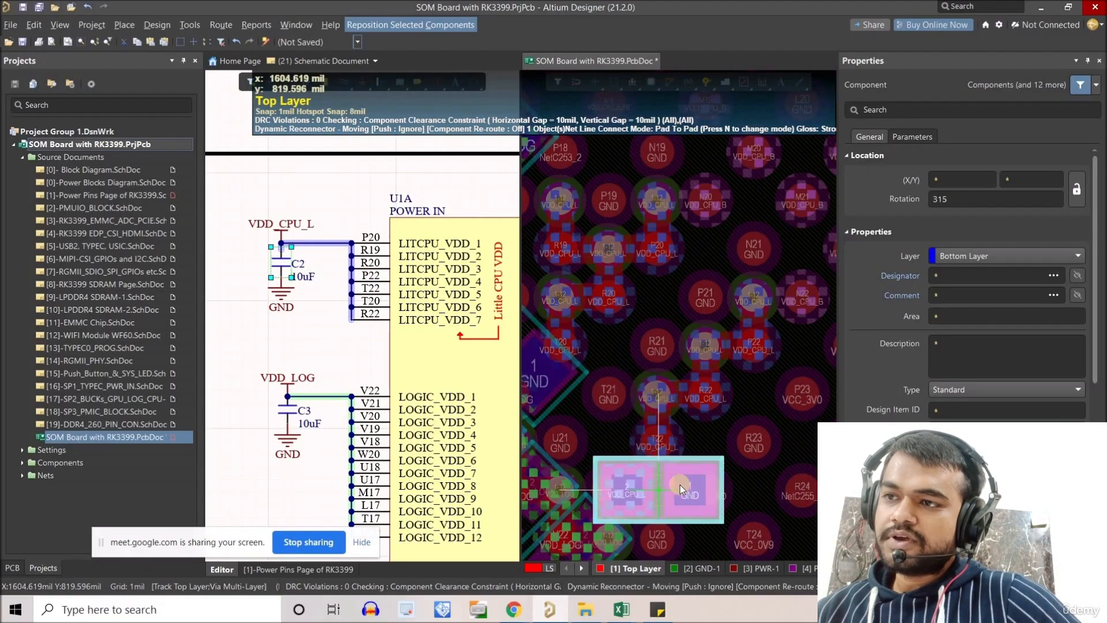
key("space")
key("space")
key("space")
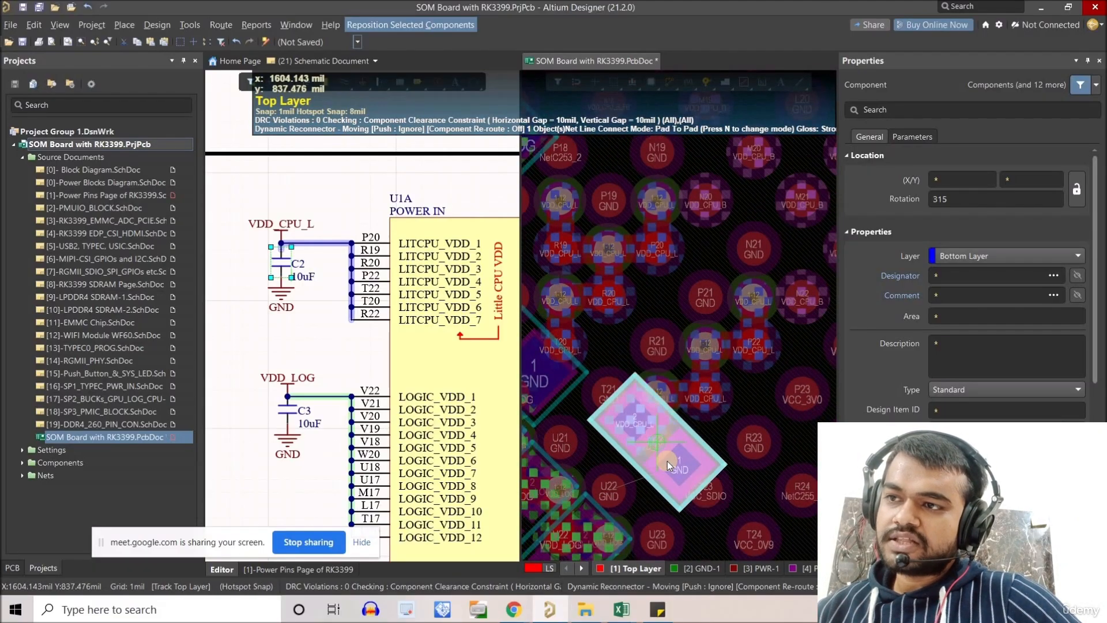
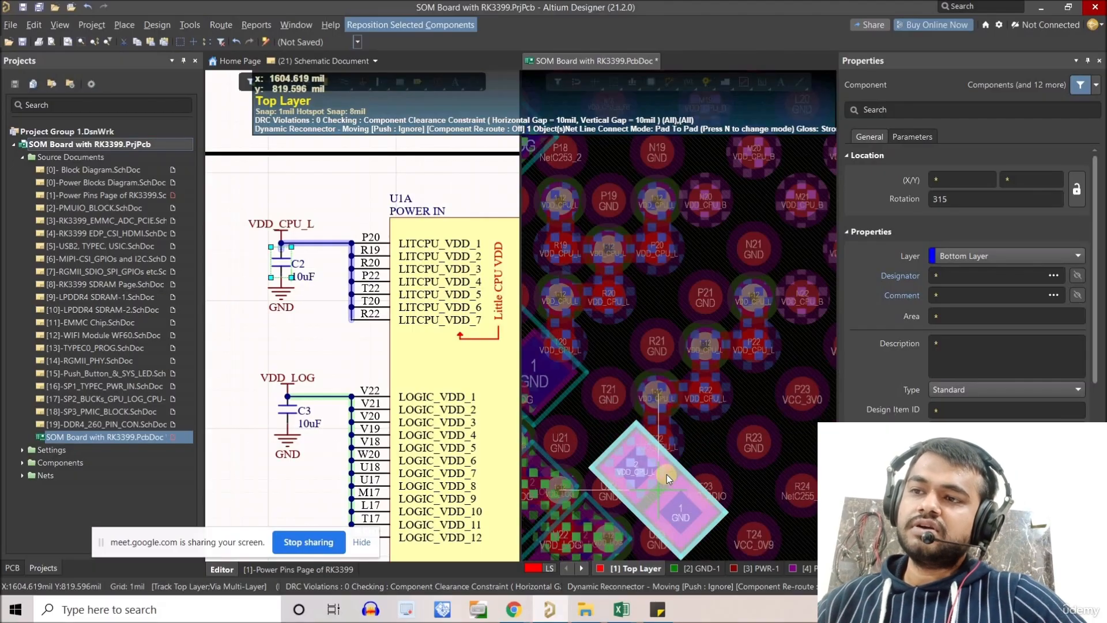
key("space")
key("space")
key("space")
key("space")
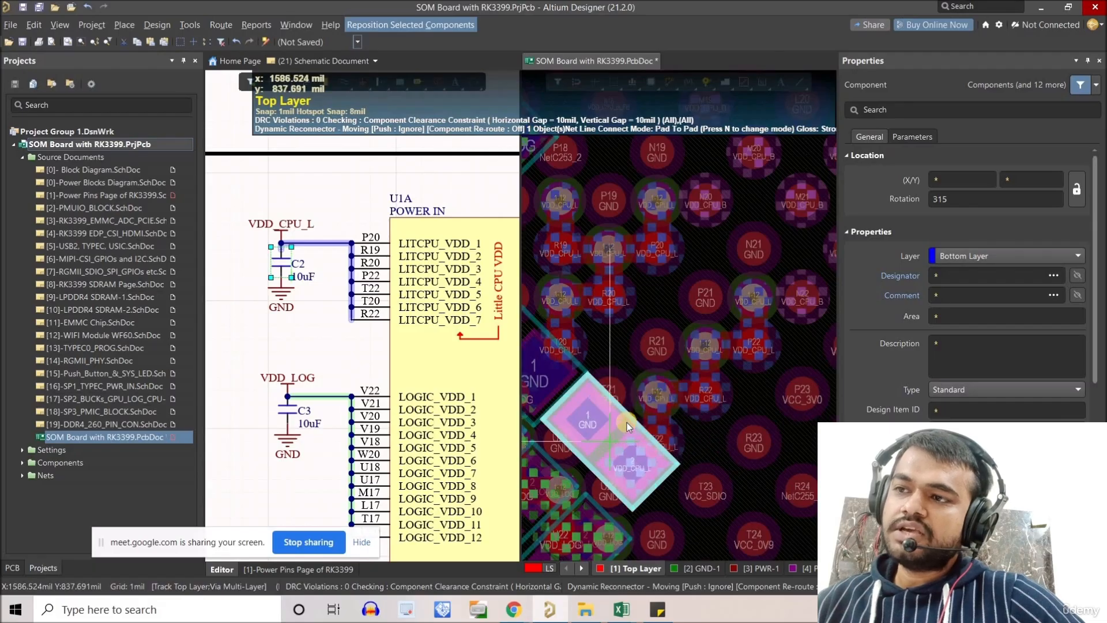
scroll(628, 422, "up", 3, "ctrl")
scroll(635, 427, "down", 2, "ctrl")
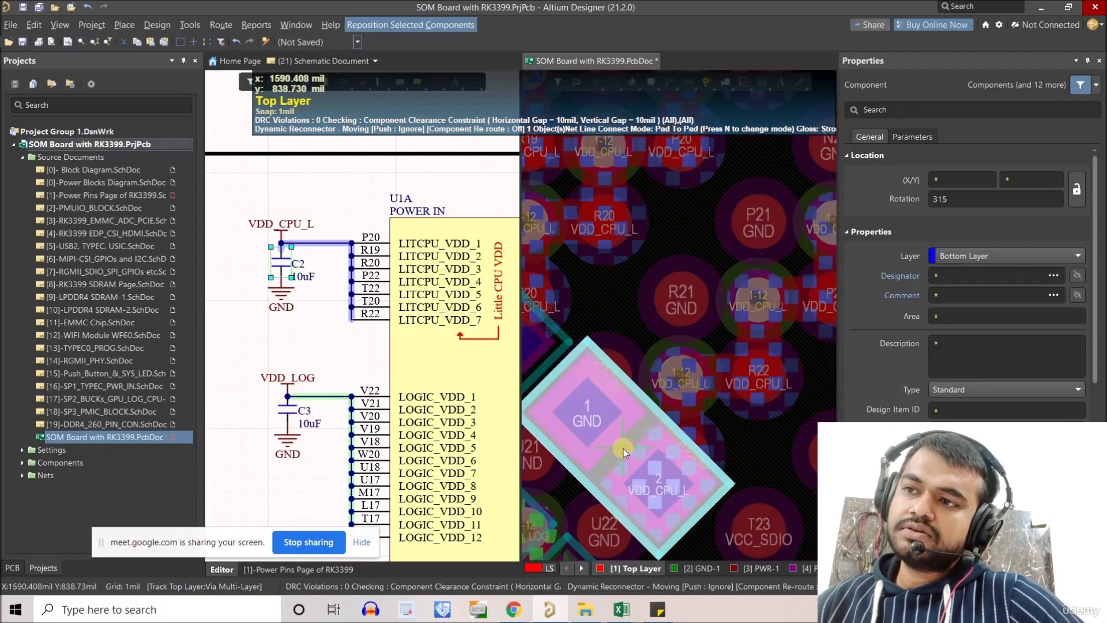
left_click(624, 443)
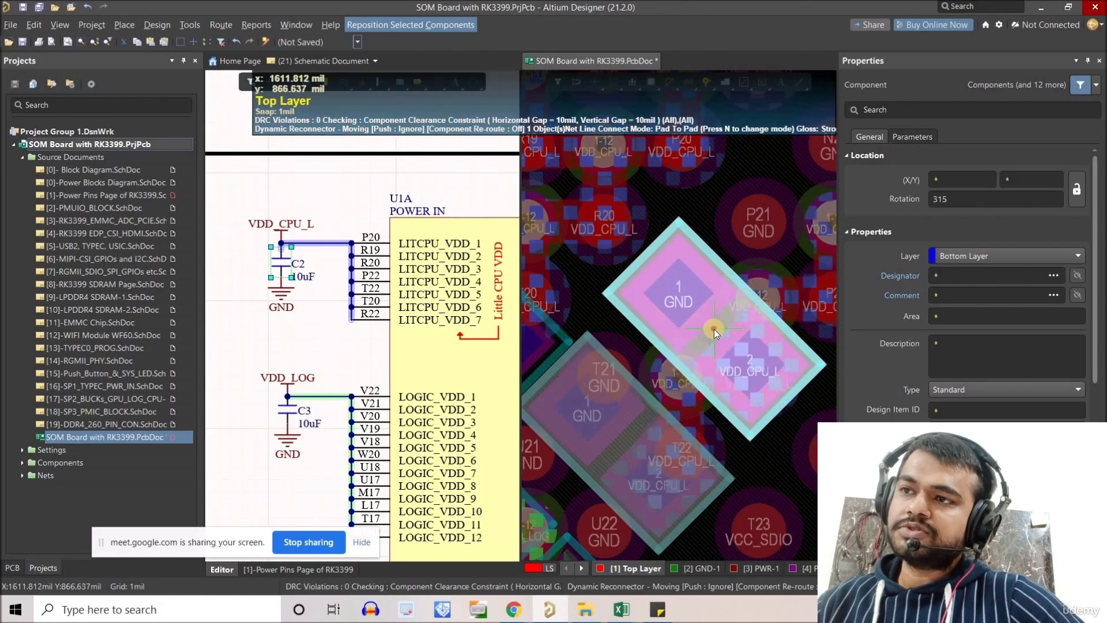
- Place the next two VDD_CPU_L capacitors diagonally across balls R21 and R22 and across balls P21 and P22
left_click(714, 329)
right_click_drag(780, 254, 659, 326)
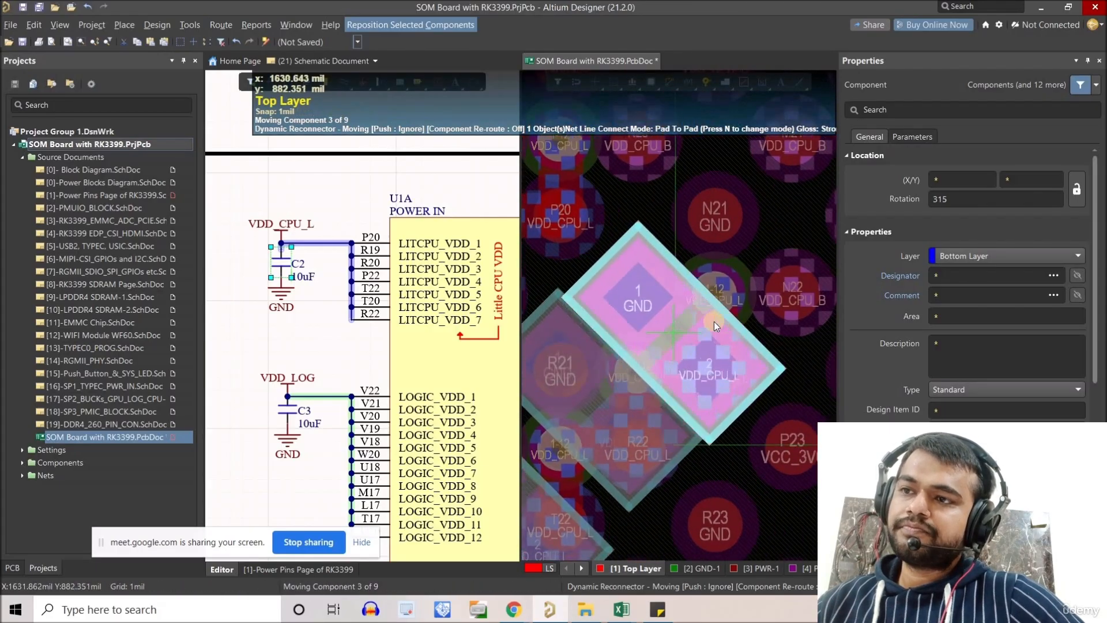
left_click(696, 314)
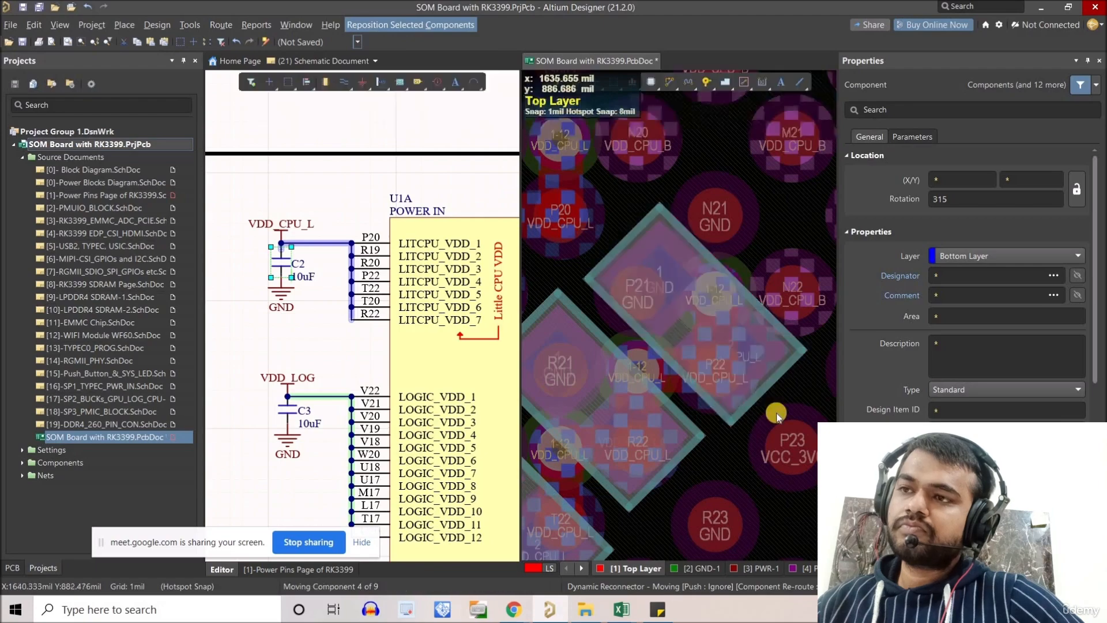
- Place two more VDD_CPU_L capacitors diagonally across balls P19 and P20 and across balls R19 and R20
scroll(756, 401, "down", 2, "ctrl")
scroll(741, 343, "up", 2, "ctrl")
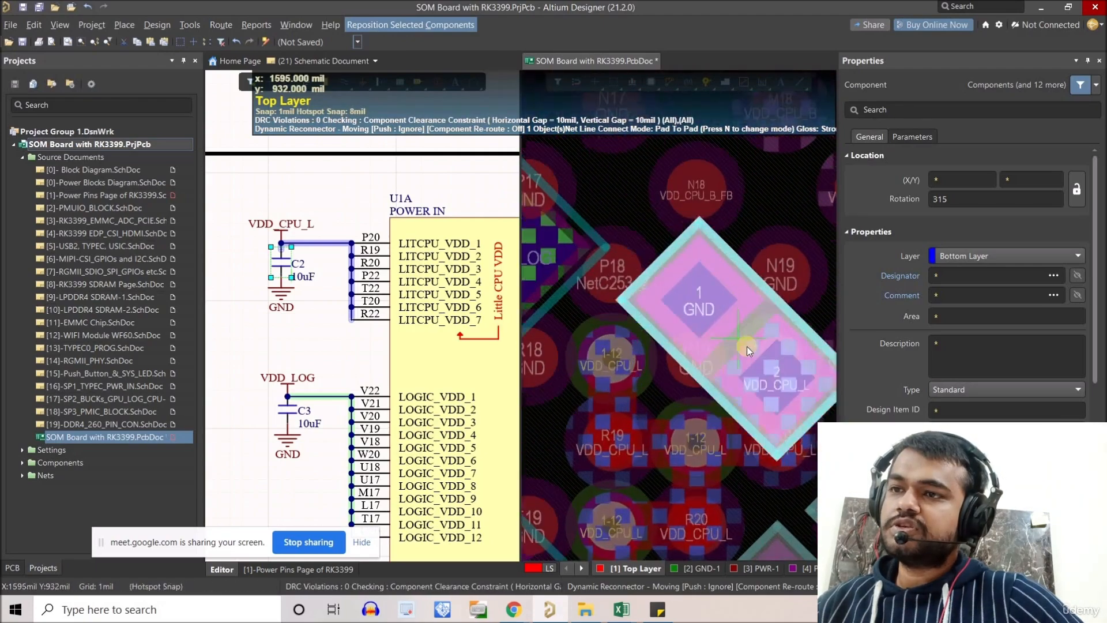
right_click_drag(695, 337, 656, 341)
right_click_drag(717, 314, 640, 317)
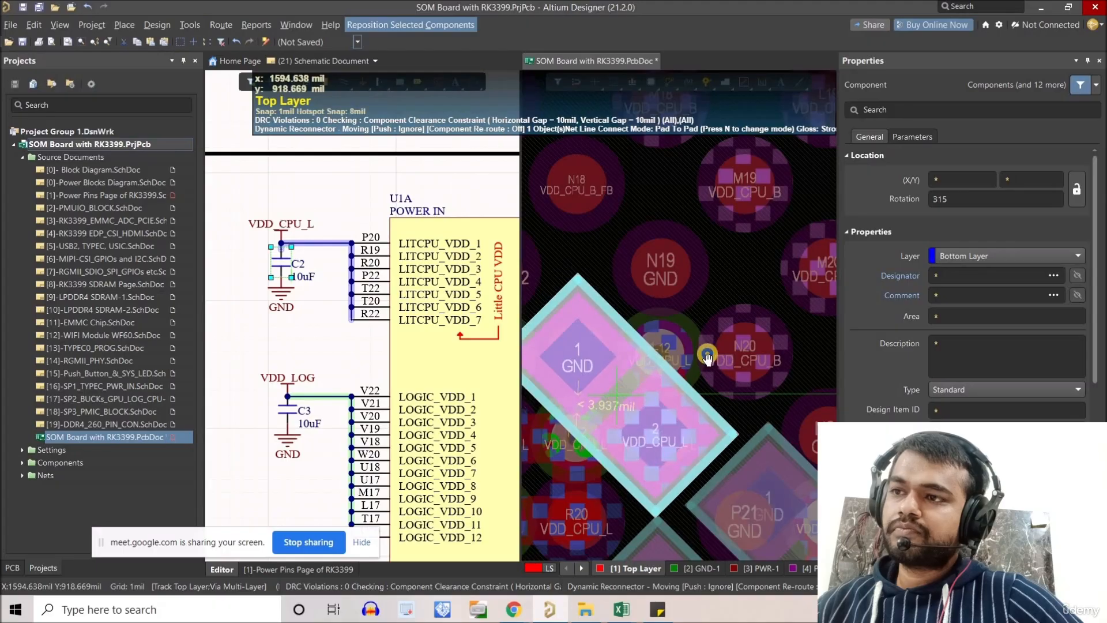
right_click_drag(708, 357, 744, 316)
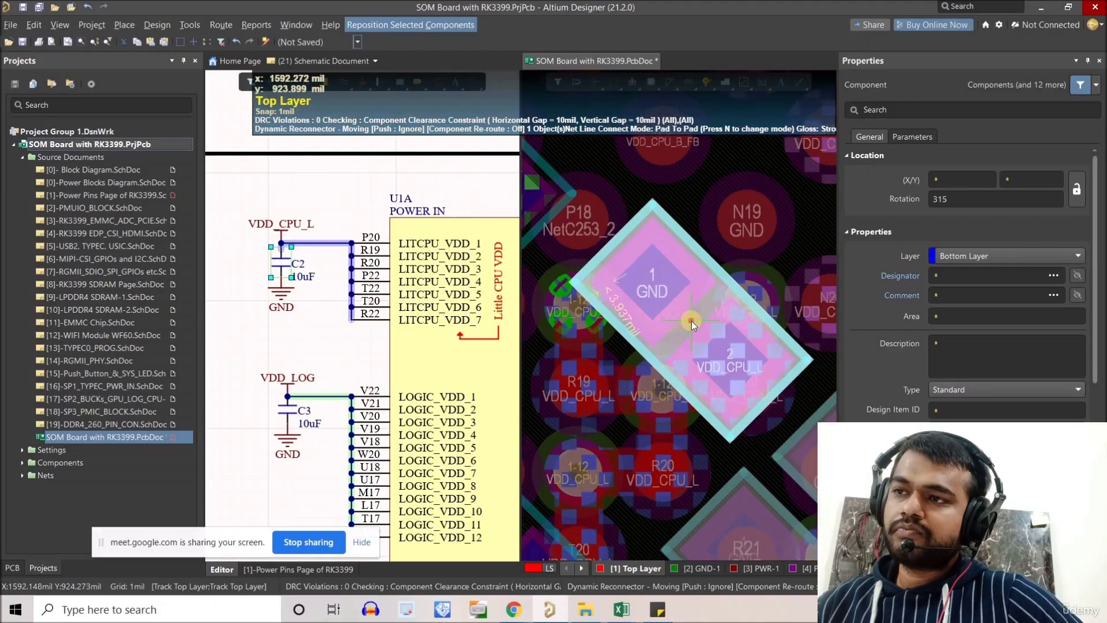
right_click_drag(613, 434, 677, 419)
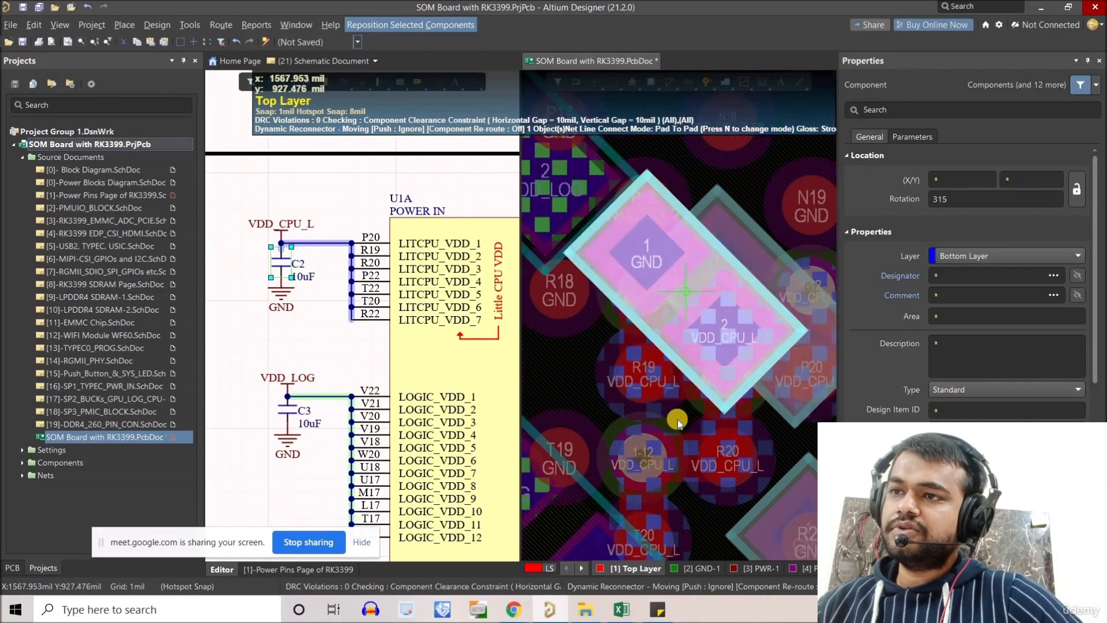
scroll(669, 407, "down", 1, "ctrl")
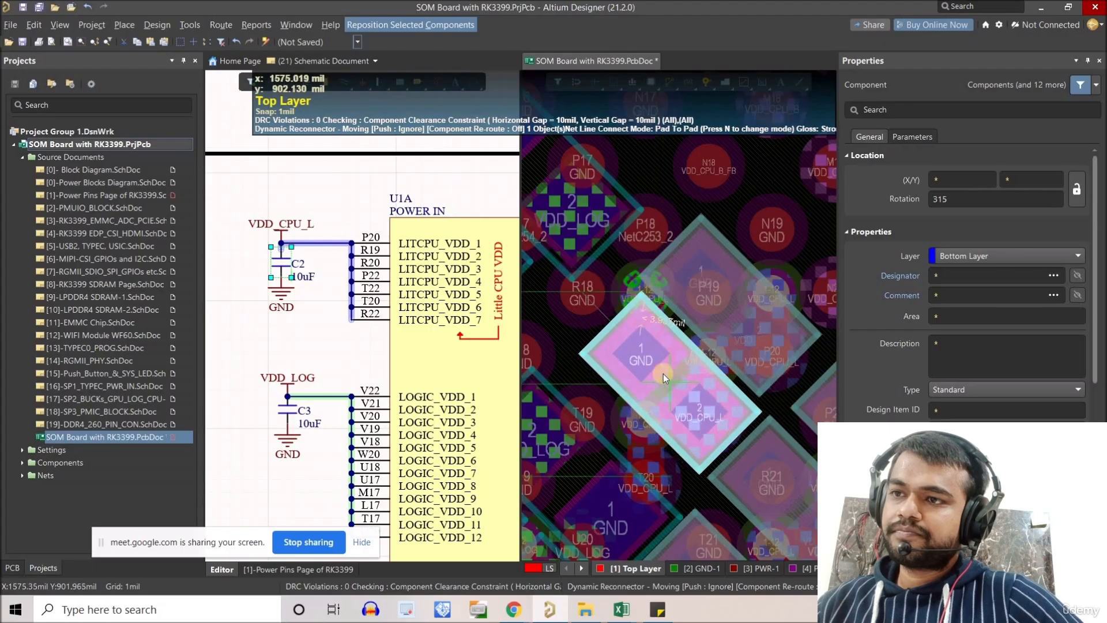
left_click(664, 374)
- Position the next VDD_CPU_L capacitor diagonally over balls T19 and T20, beside the VDD_LOG capacitors
scroll(577, 372, "down", 2, "ctrl")
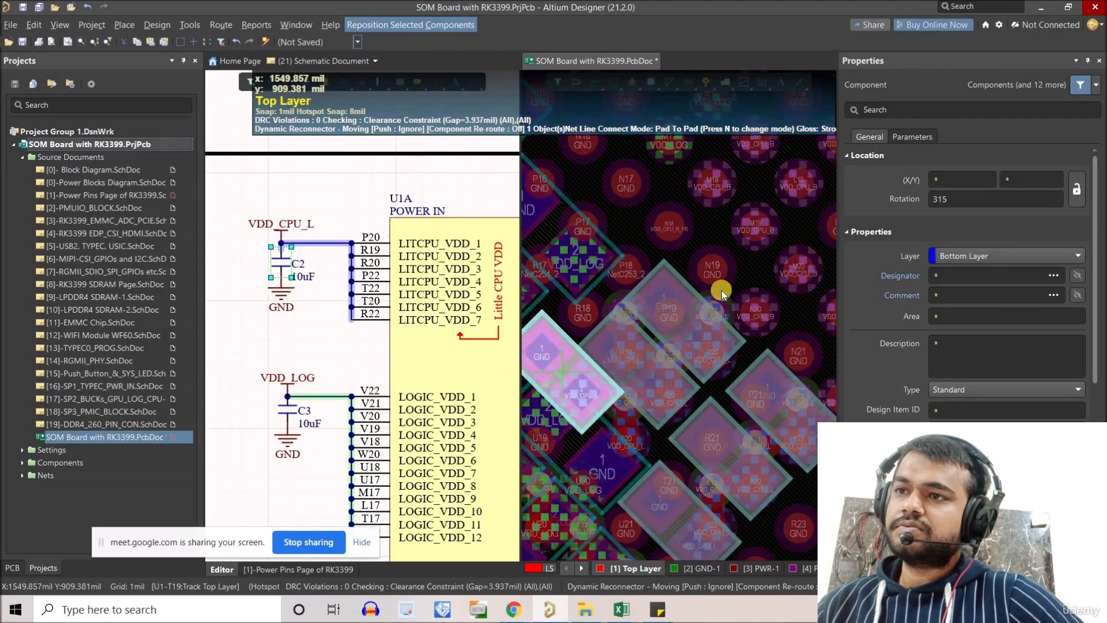
scroll(676, 393, "down", 2, "ctrl")
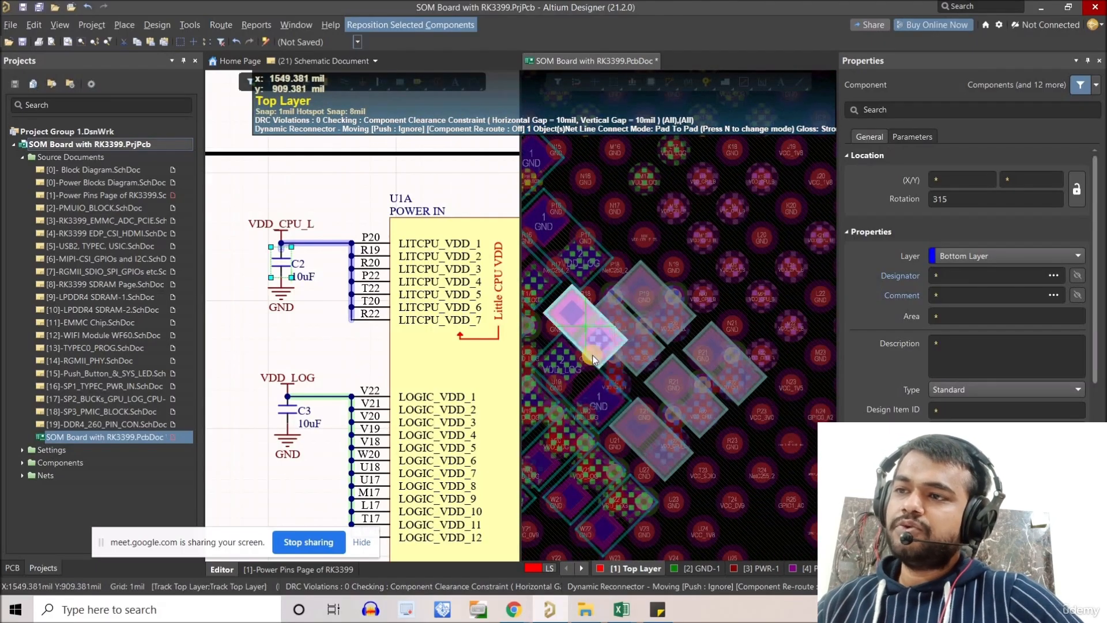
scroll(593, 354, "up", 4, "ctrl")
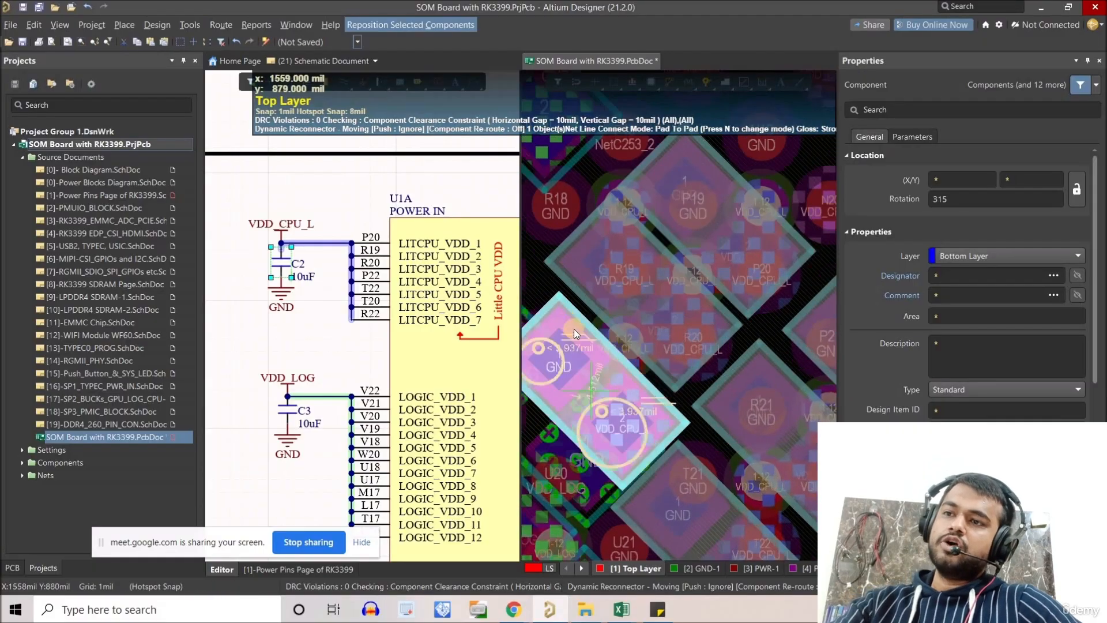
- Rotate the VDD_CPU_L capacitor being repositioned and place it under the RK3399 with its GND pad beside ball N21
scroll(577, 344, "down", 2, "ctrl")
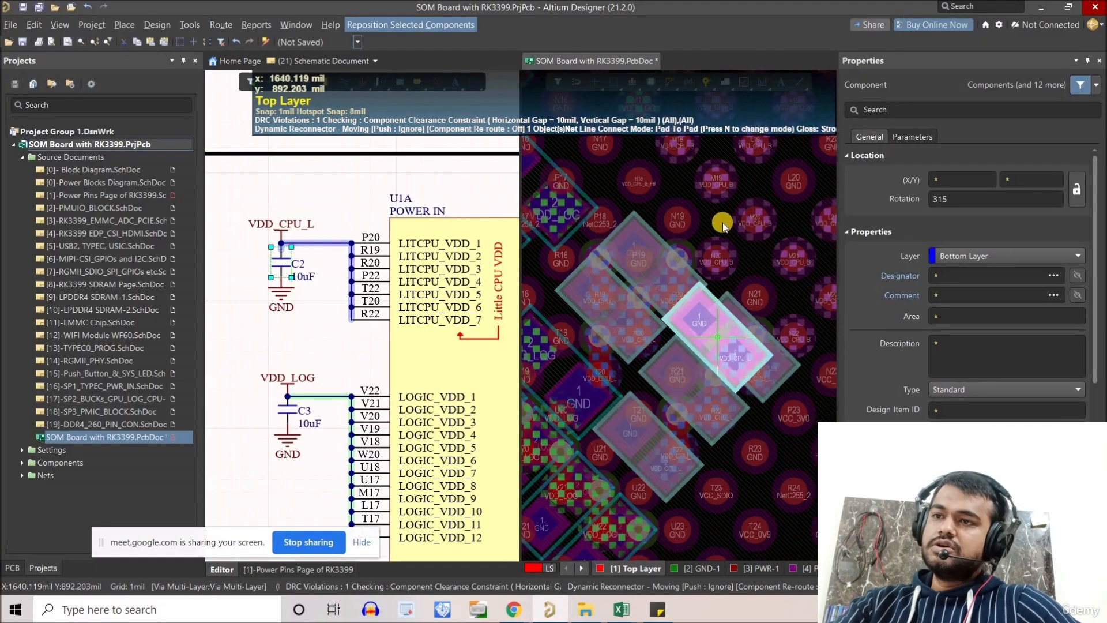
scroll(674, 228, "up", 2, "ctrl")
scroll(663, 278, "down", 3, "ctrl")
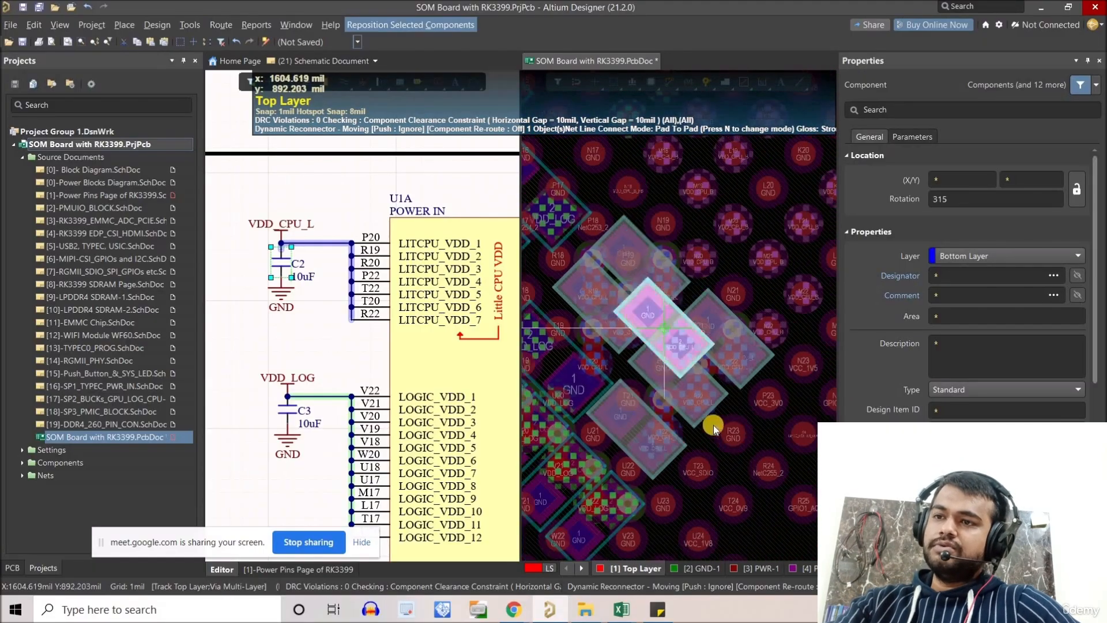
scroll(767, 340, "up", 2, "ctrl")
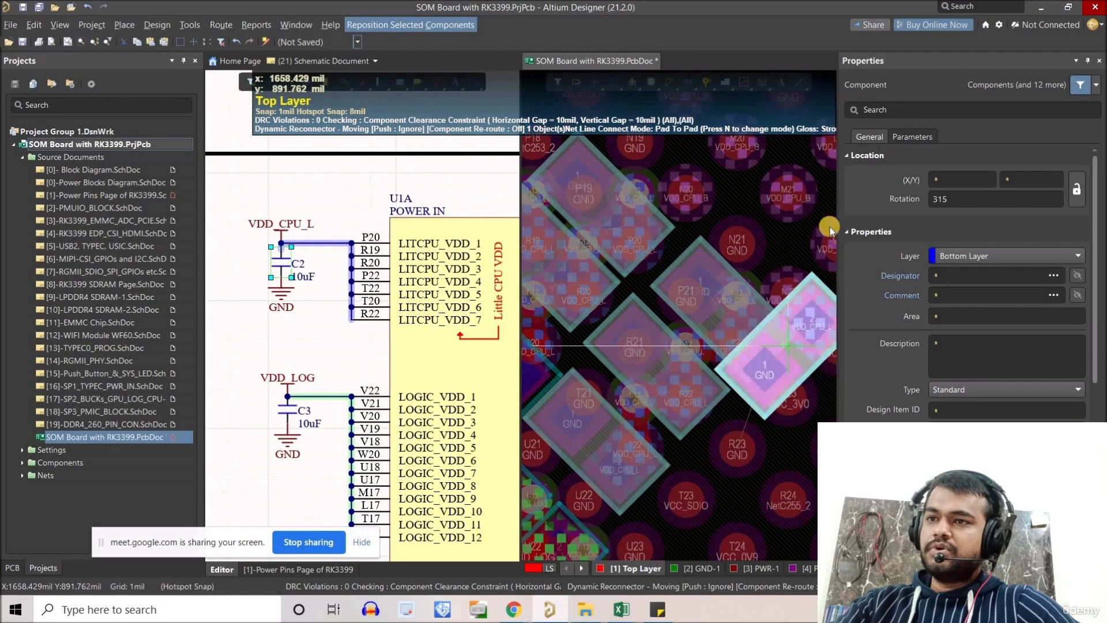
key("space")
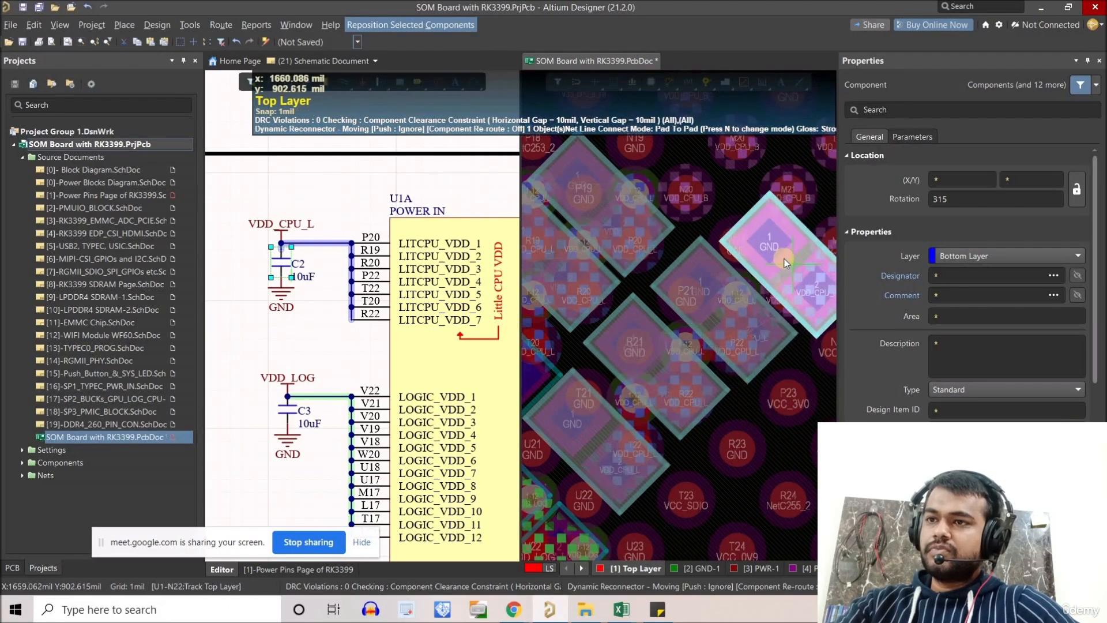
left_click(783, 263)
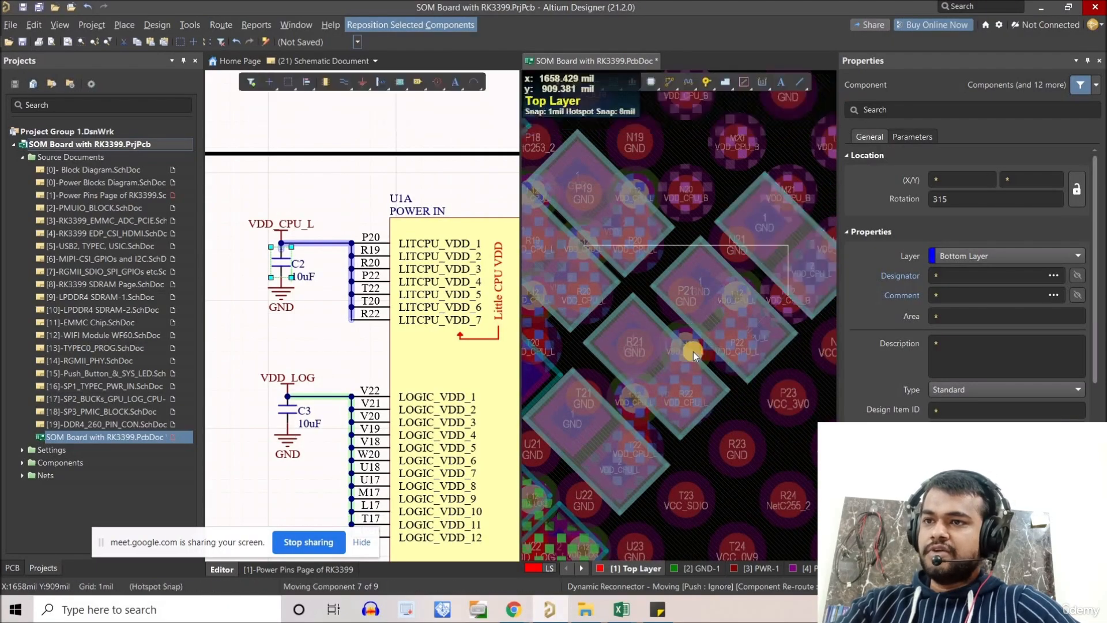
- Park the three remaining selected capacitors side by side outside the board, just above its upper edge notch
scroll(565, 387, "down", 5, "ctrl")
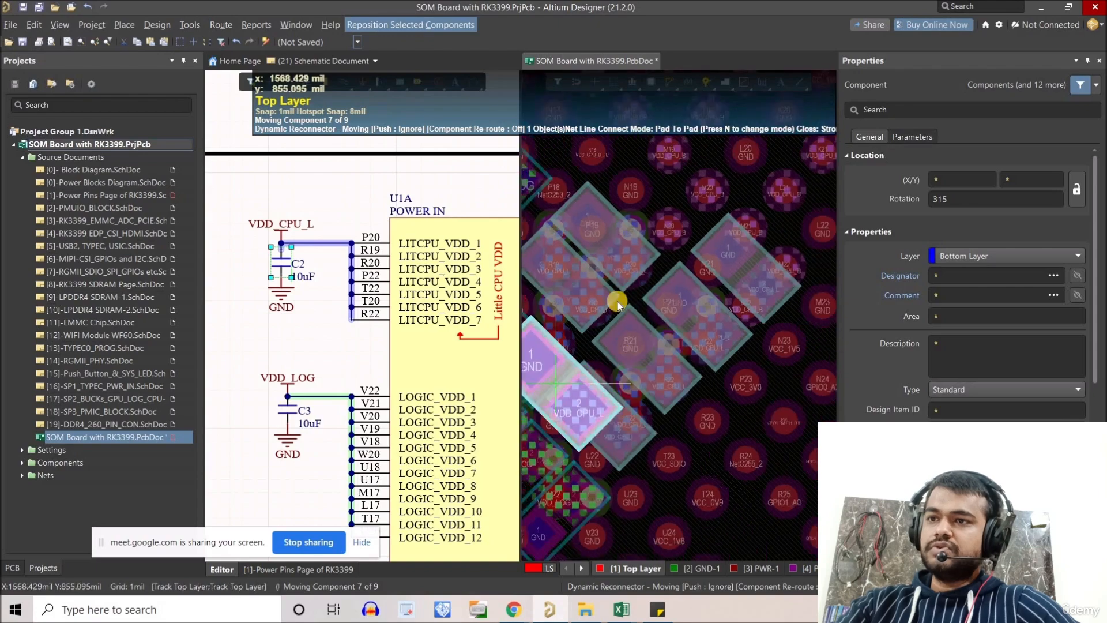
scroll(655, 304, "down", 3, "ctrl")
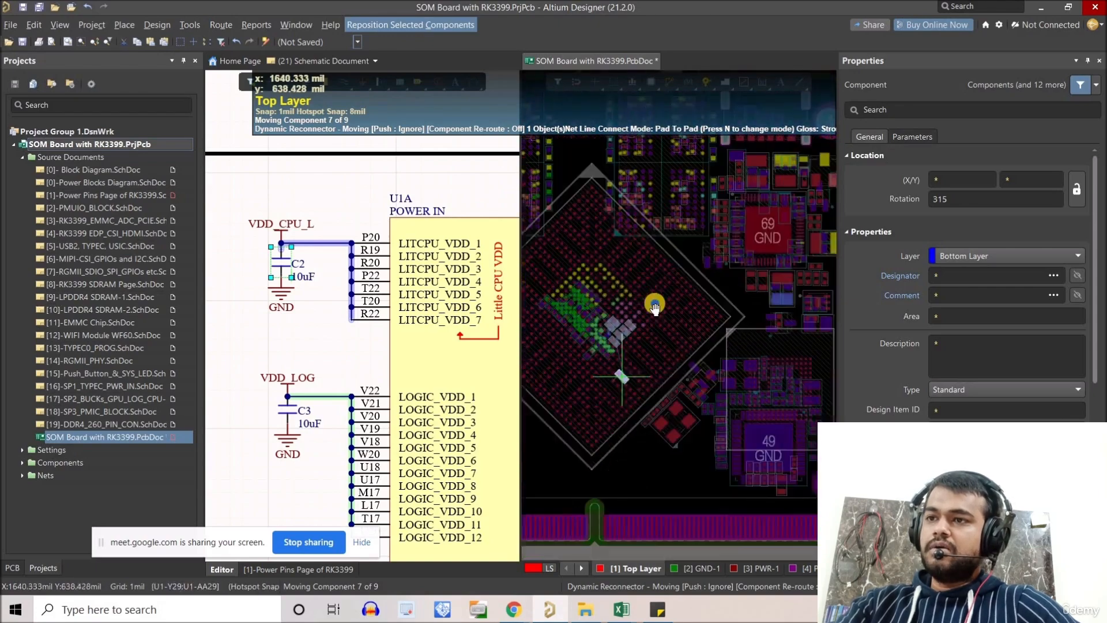
scroll(668, 231, "up", 2)
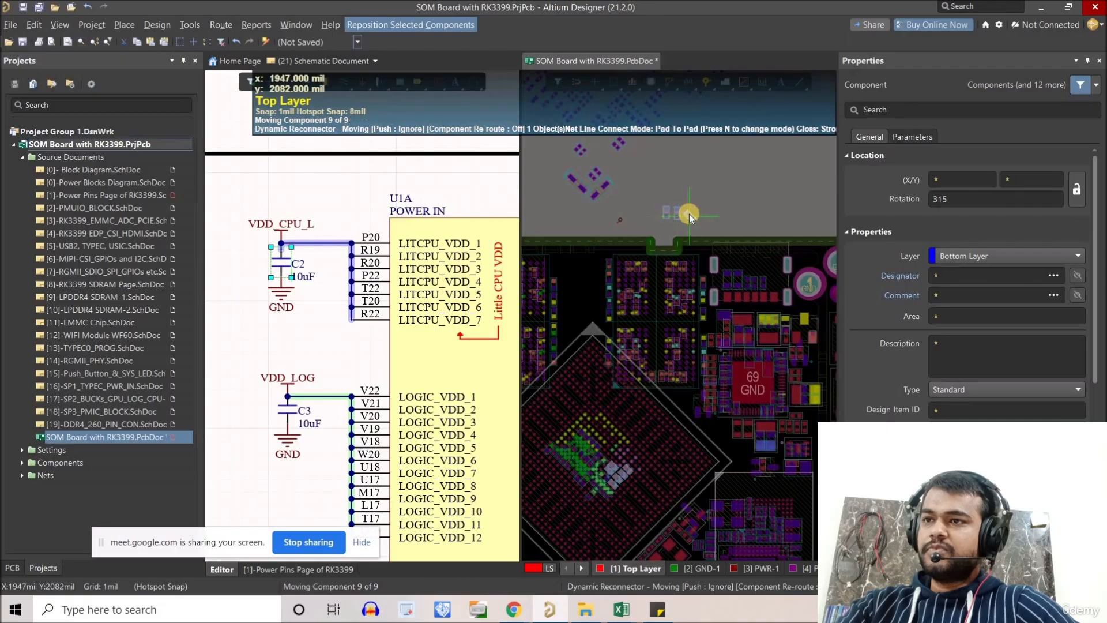
left_click(705, 219)
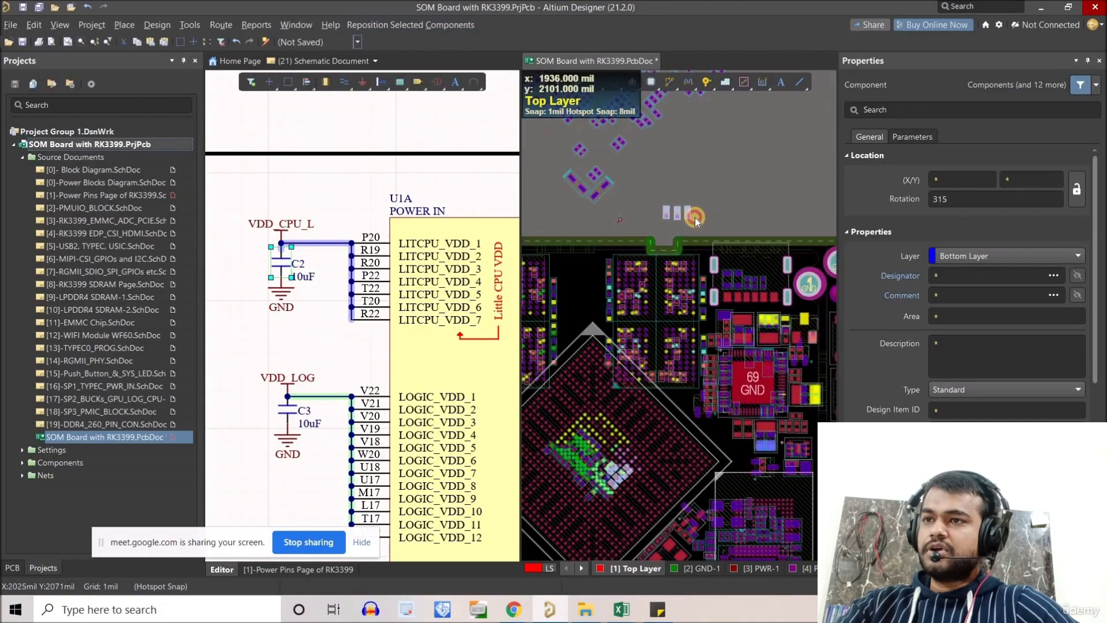
- Inspect the capacitors parked above the board and check where they belong on the RK3399 power pins schematic
scroll(696, 214, "up", 3, "ctrl")
left_click(695, 210)
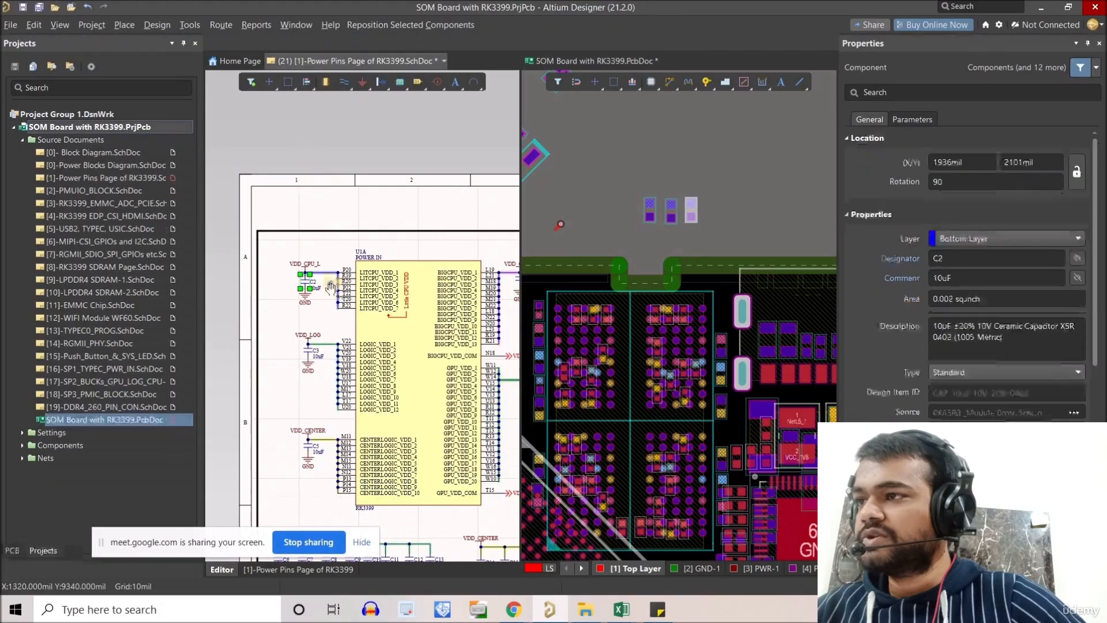
left_click(668, 200)
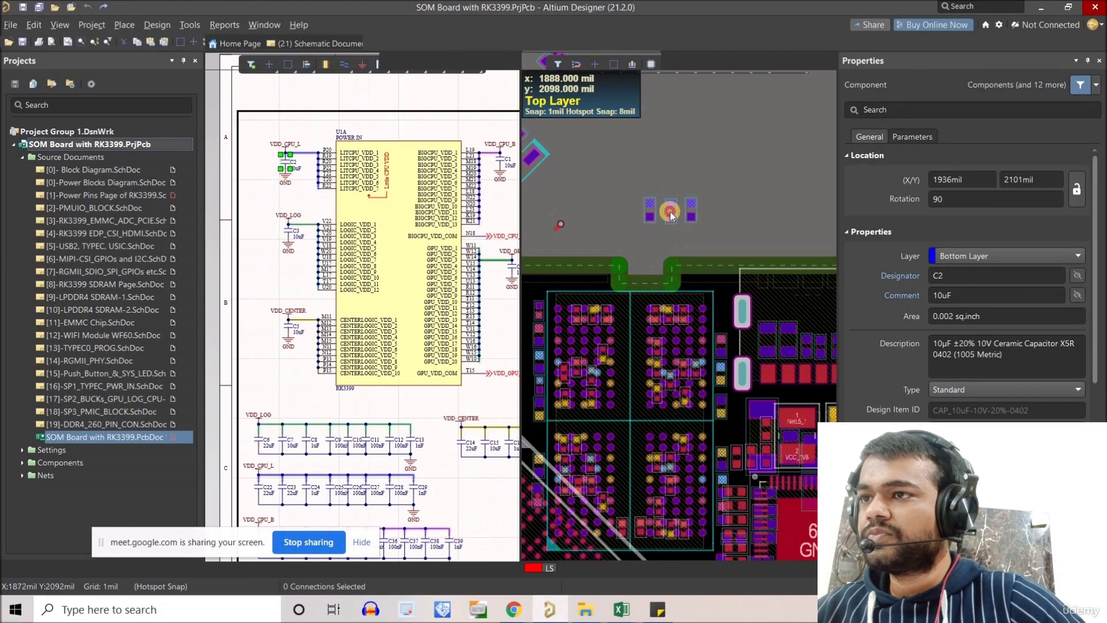
left_click(650, 213)
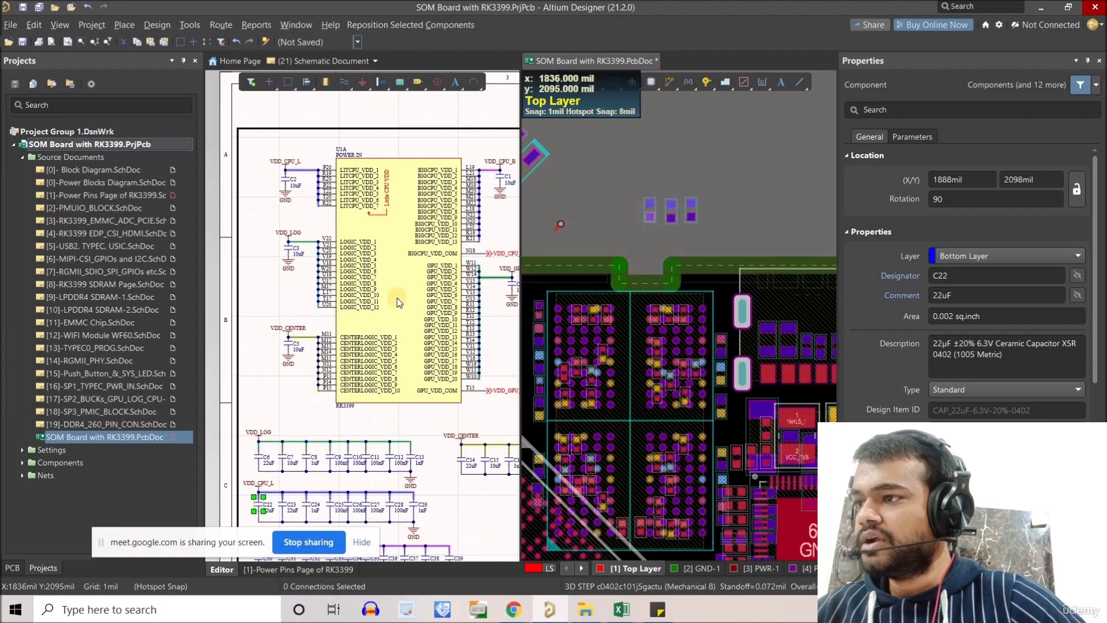
left_click(264, 388)
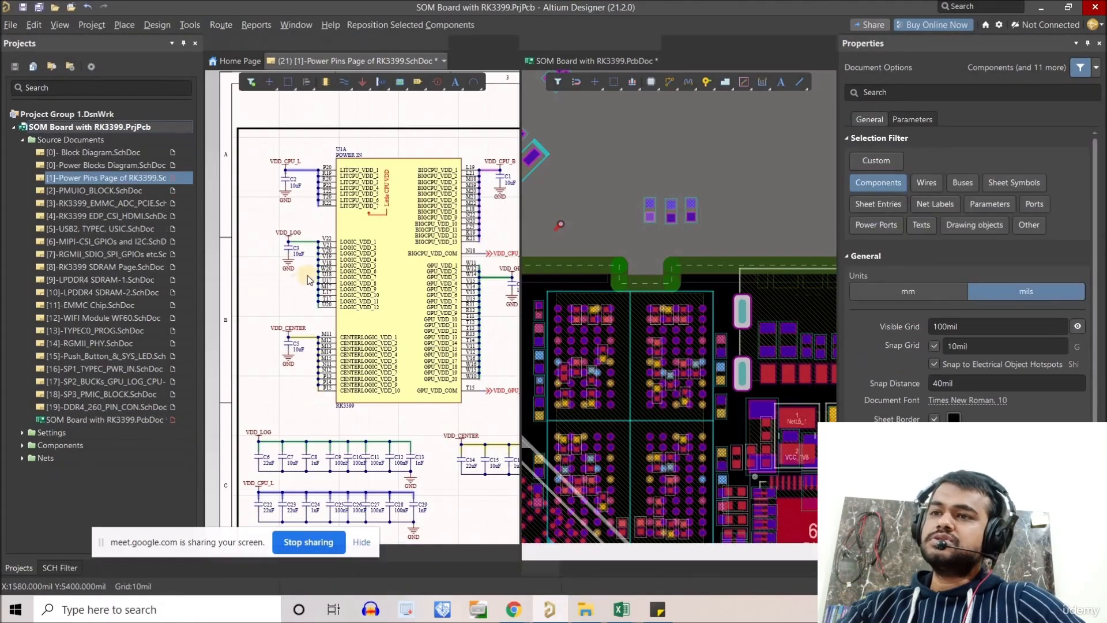
right_click_drag(314, 392, 300, 267)
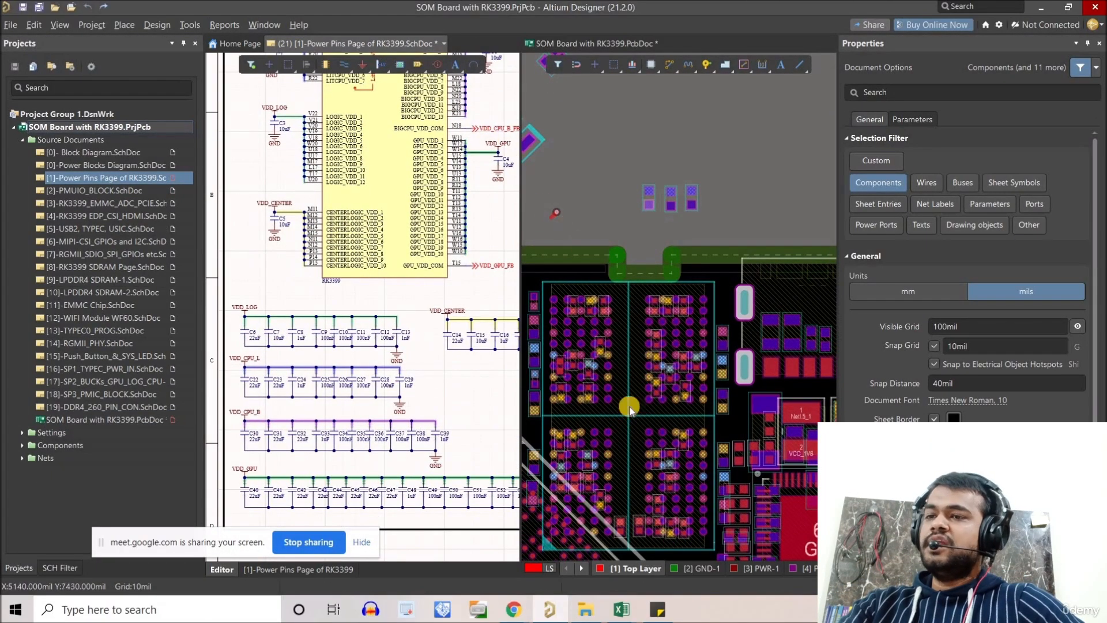
- Delete the VDD_CPU_L via between balls N21 and P22 together with its short connecting track
scroll(630, 407, "down", 2, "ctrl")
right_click_drag(619, 476, 715, 371)
scroll(709, 387, "up", 3, "ctrl")
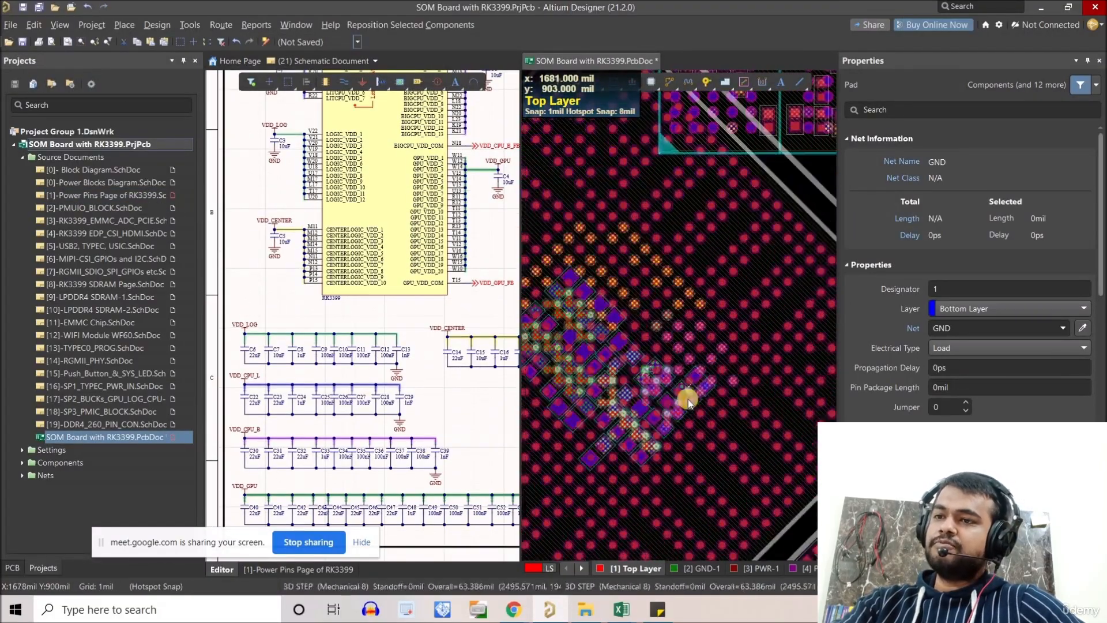
scroll(687, 399, "up", 6, "ctrl")
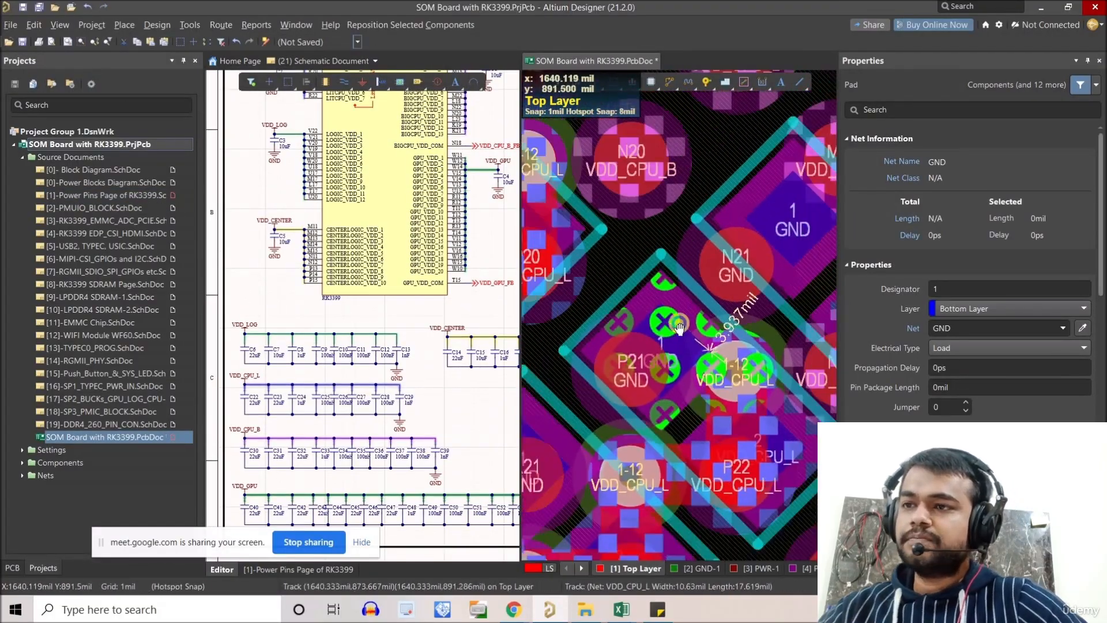
left_click(667, 347)
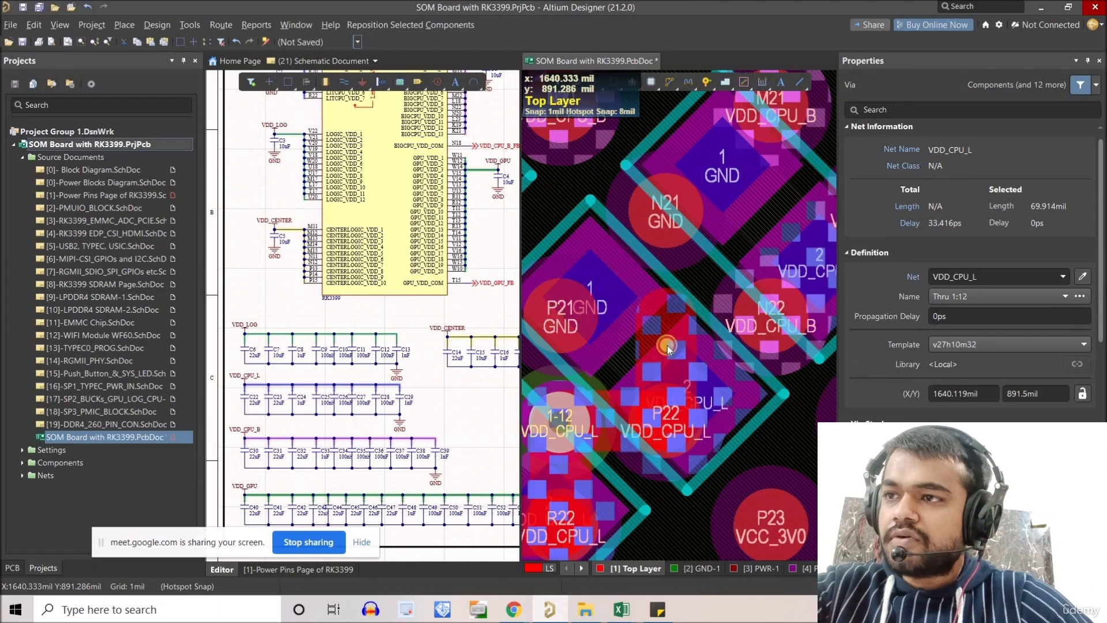
left_click(681, 366)
key("Delete")
scroll(683, 369, "down", 6, "ctrl")
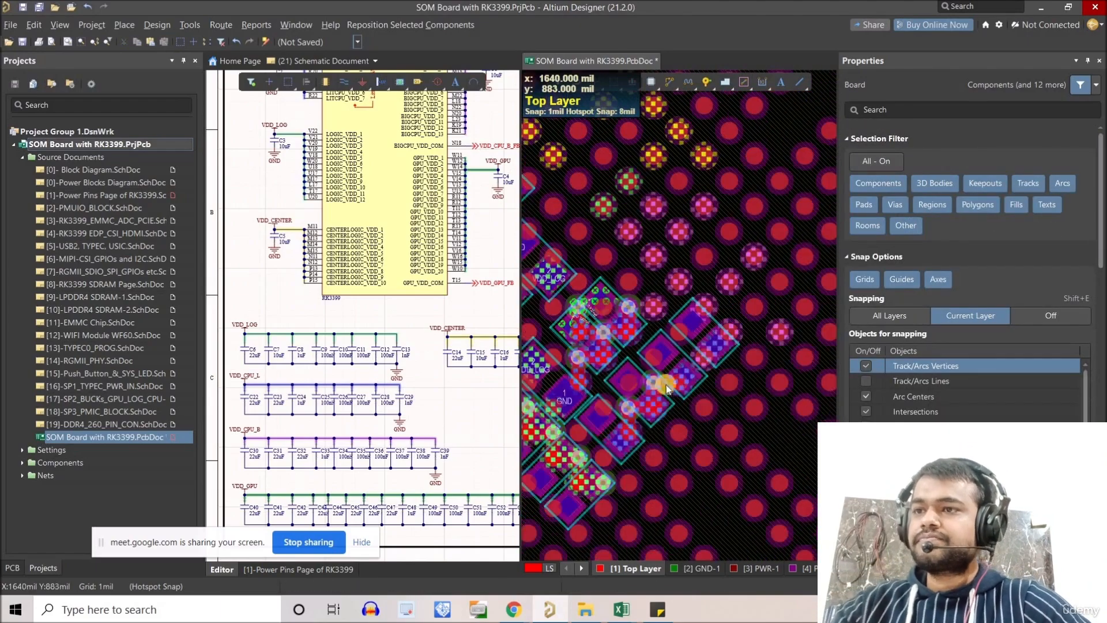
- Move the capacitor from balls R21/R22 to the R23/T23 area, turned so its VDD_CPU_L pad faces ball T22
scroll(646, 383, "up", 6, "ctrl")
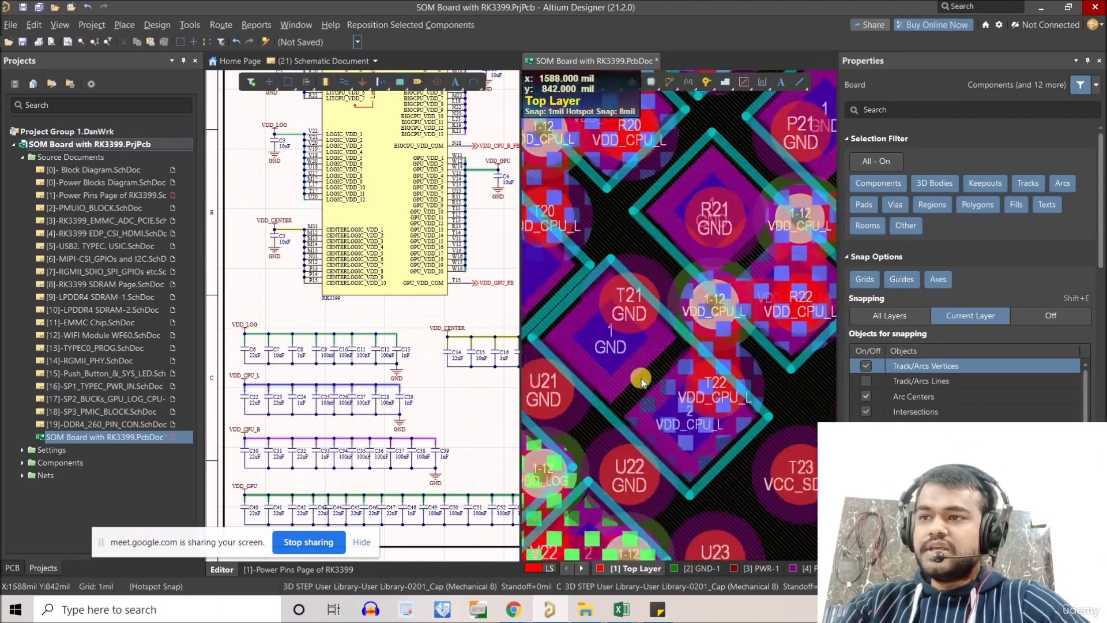
scroll(642, 381, "down", 2, "ctrl")
left_click_drag(642, 393, 753, 403)
right_click_drag(750, 326, 653, 352)
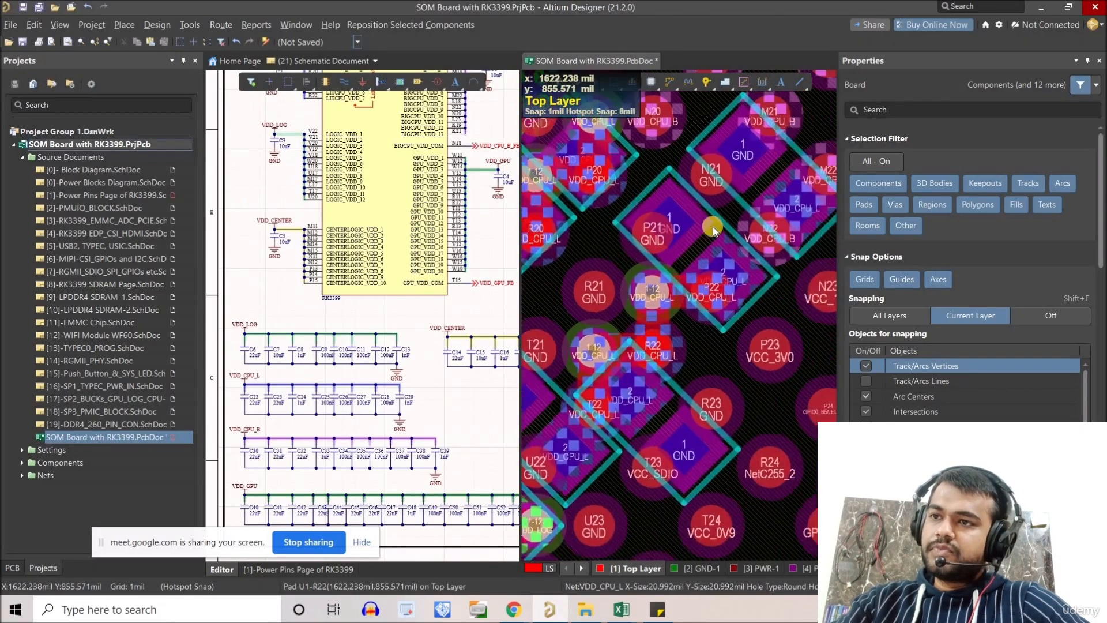
- Move the capacitor from balls P21/P22 into the vacated spot at balls R21/R22
scroll(652, 350, "up", 1, "ctrl")
left_click_drag(708, 220, 627, 333)
right_click_drag(663, 437, 677, 348)
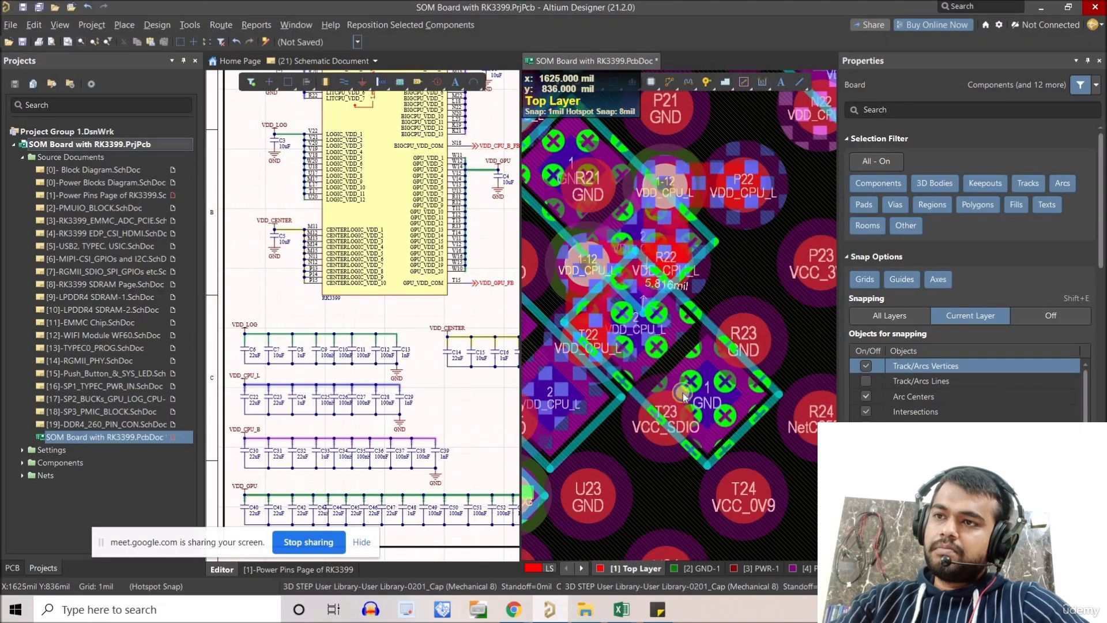
- Rotate and reposition the capacitor beside ball R23 so its GND pad sits at R23 and its VDD_CPU_L pad at T23
scroll(683, 395, "down", 2, "ctrl")
left_click_drag(699, 405, 611, 340)
scroll(646, 306, "up", 2, "ctrl")
scroll(653, 310, "up", 1, "ctrl")
right_click(673, 317)
scroll(642, 340, "down", 3, "ctrl")
scroll(671, 317, "up", 1, "ctrl")
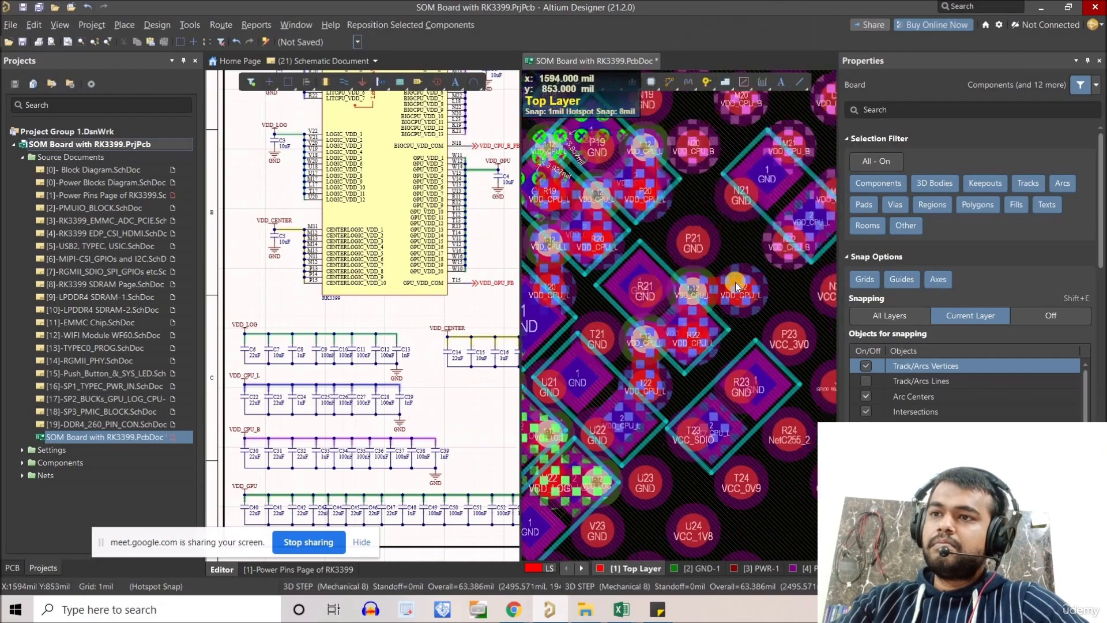
- Move the capacitor beside ball N21 into the vacated spot at balls P21/P22
scroll(810, 184, "up", 2, "ctrl")
left_click_drag(759, 225, 666, 281)
scroll(705, 349, "down", 4, "ctrl")
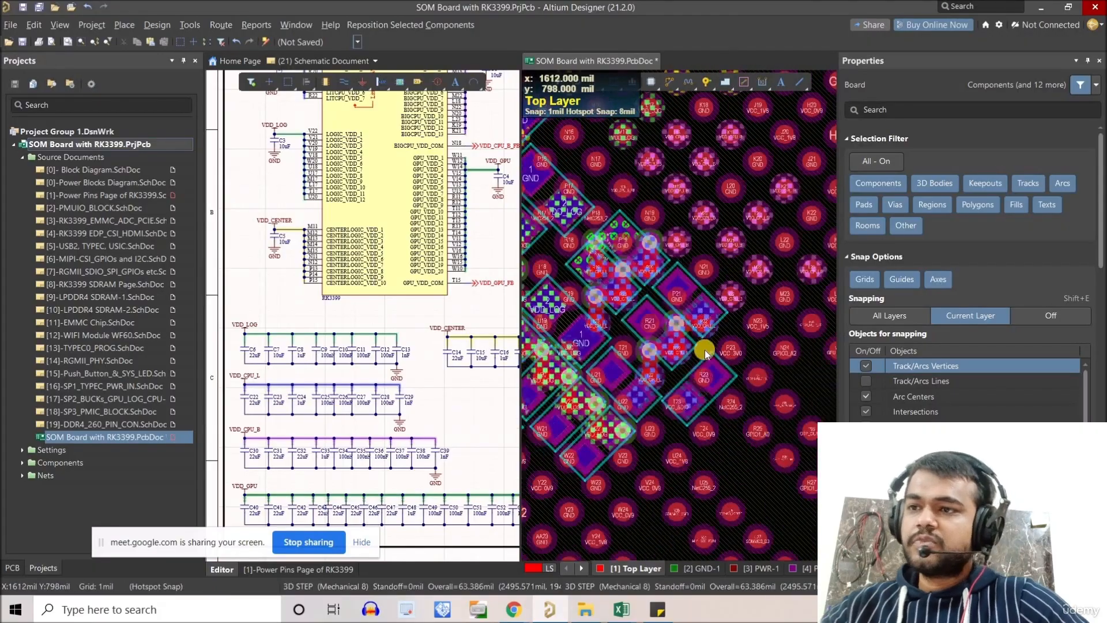
- Highlight the GND net from ball R23 and examine the VDD_CPU_L capacitor placement and the capacitors parked above the board
scroll(702, 350, "up", 5, "ctrl")
right_click_drag(692, 330, 618, 337)
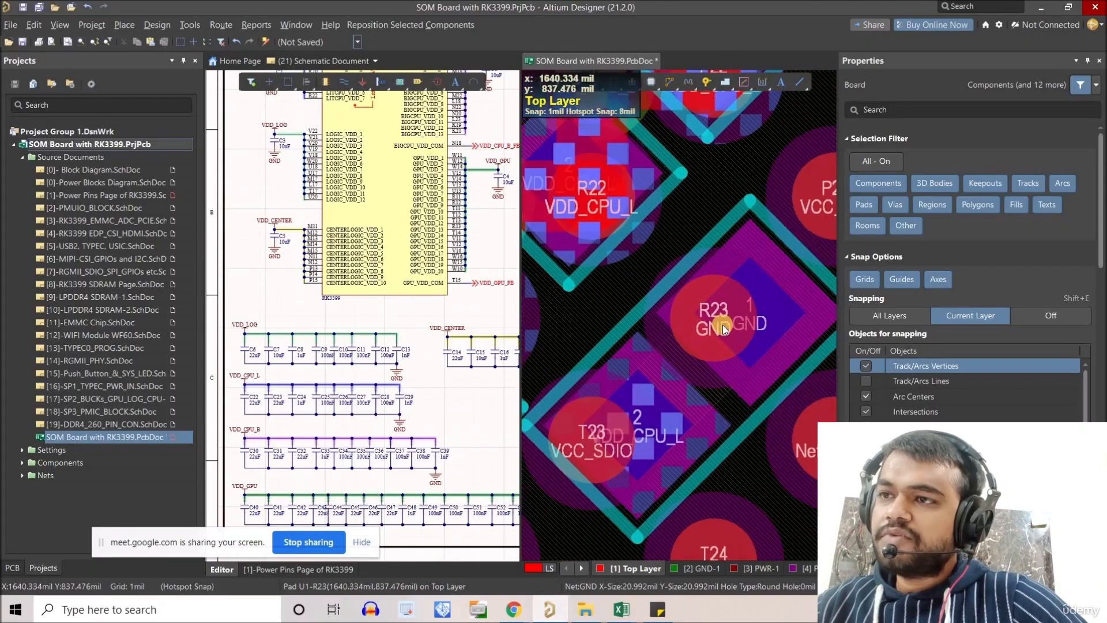
left_click(724, 330, "ctrl")
scroll(683, 322, "down", 3, "ctrl")
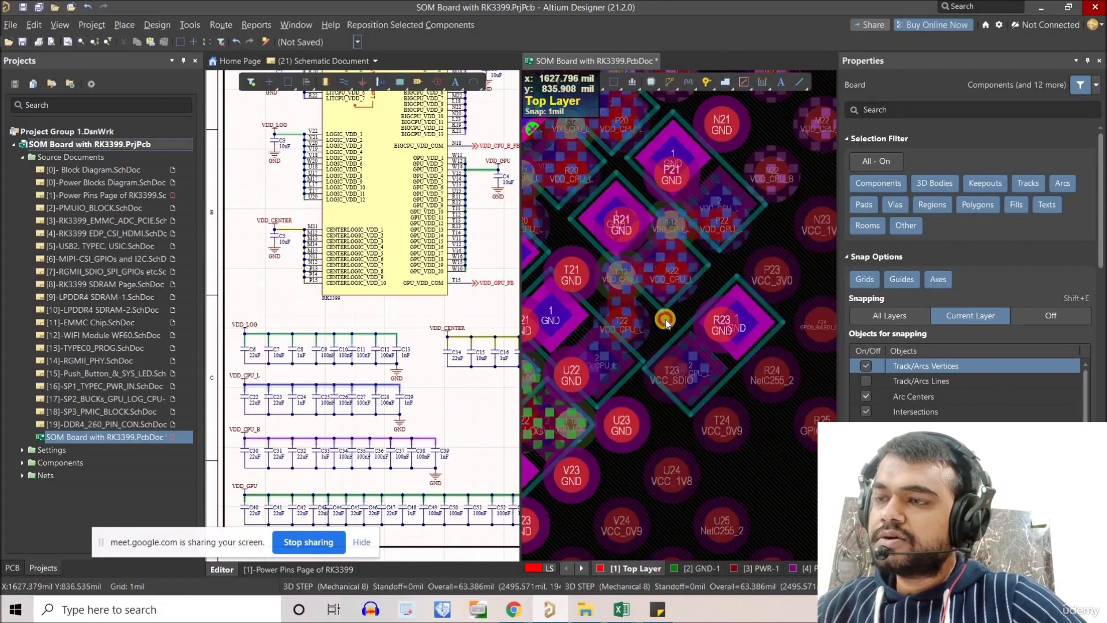
scroll(662, 382, "up", 2, "ctrl")
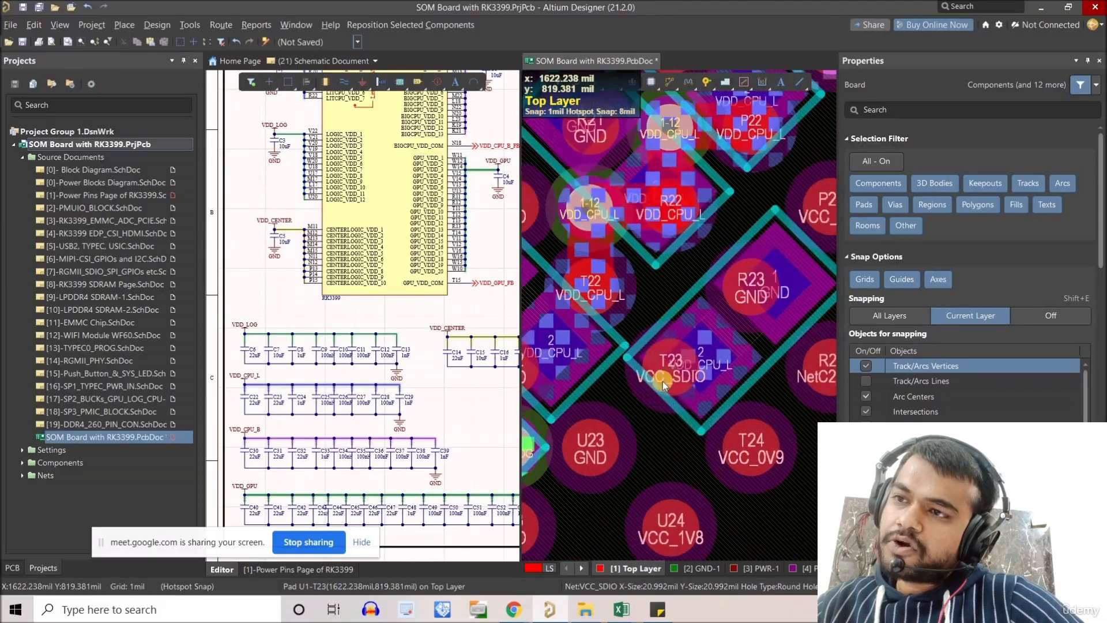
right_click_drag(672, 411, 750, 354)
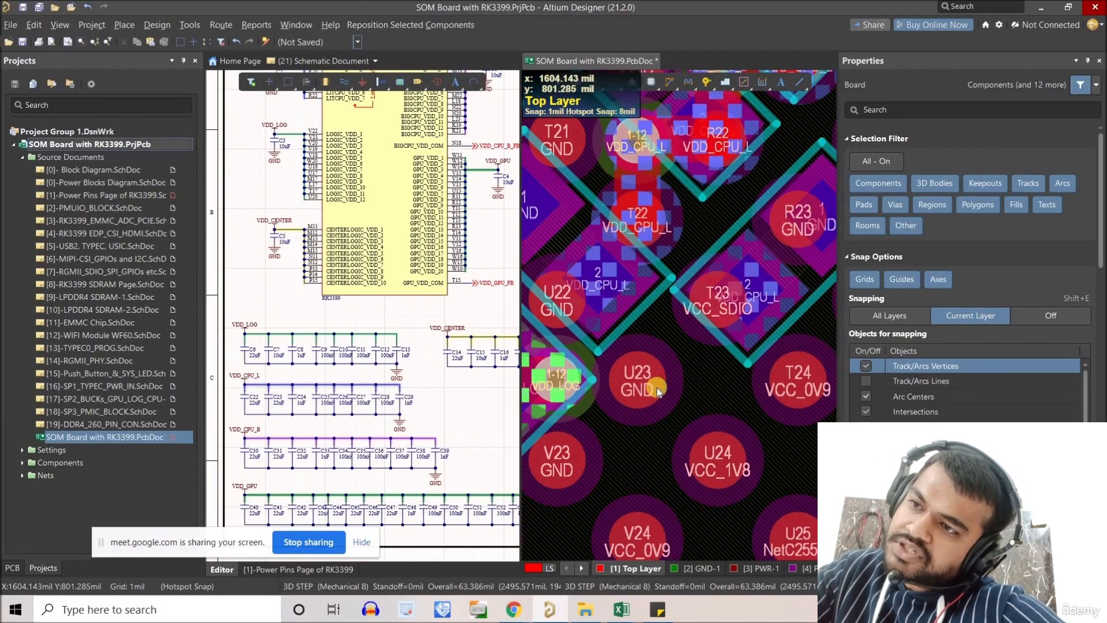
scroll(656, 374, "down", 5, "ctrl")
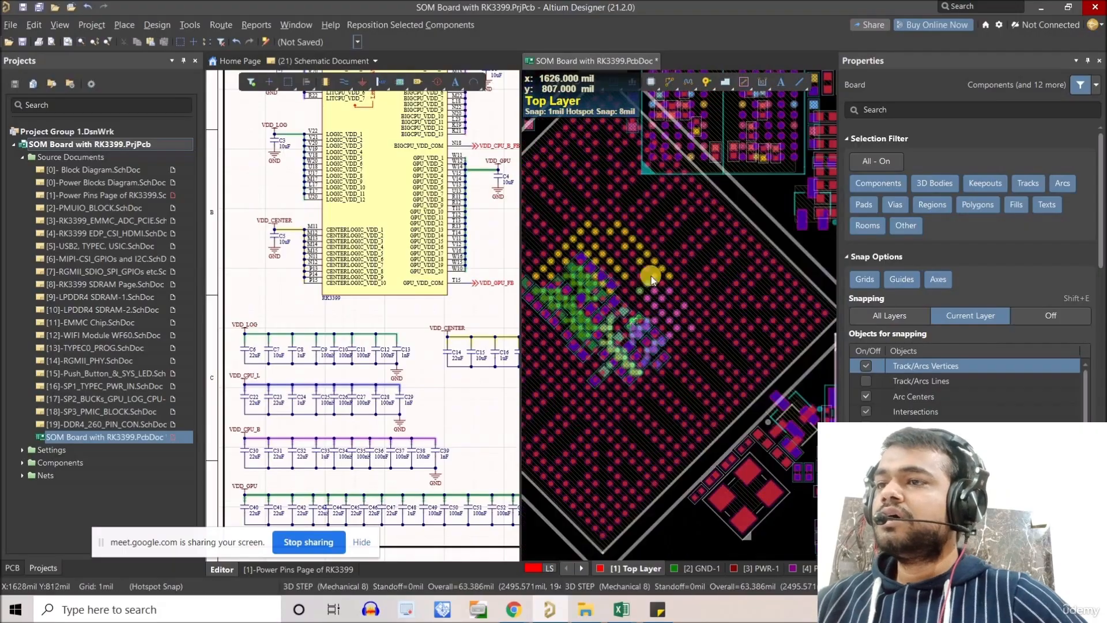
scroll(695, 312, "down", 3, "ctrl")
scroll(612, 255, "up", 4)
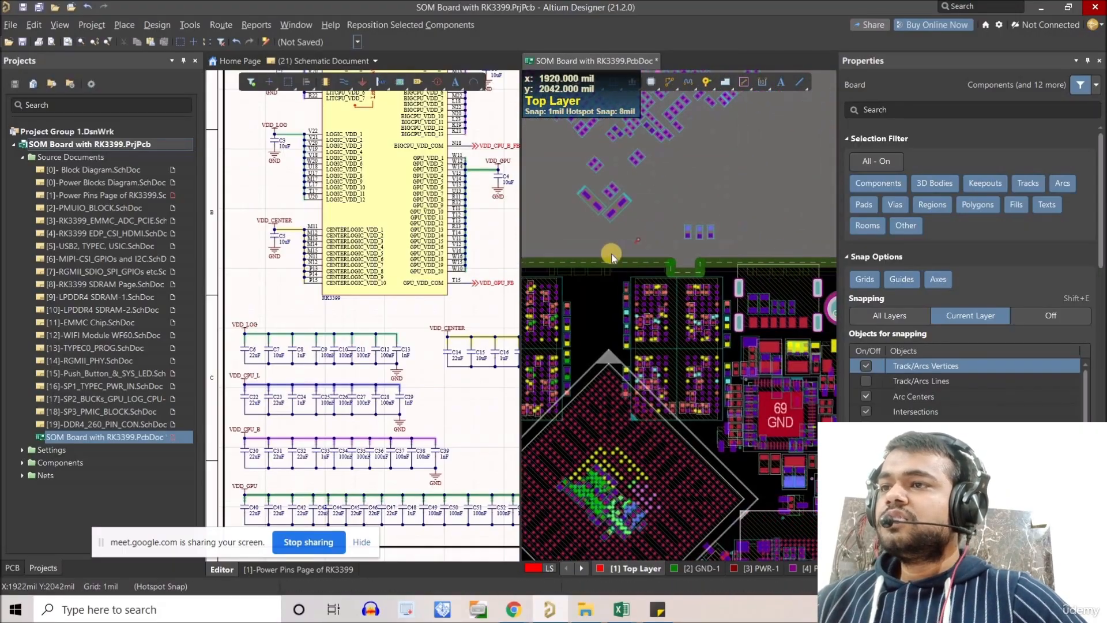
- Place a compile mask over capacitor C2 under VDD_CPU_L on the RK3399 power pins schematic
left_click(230, 324)
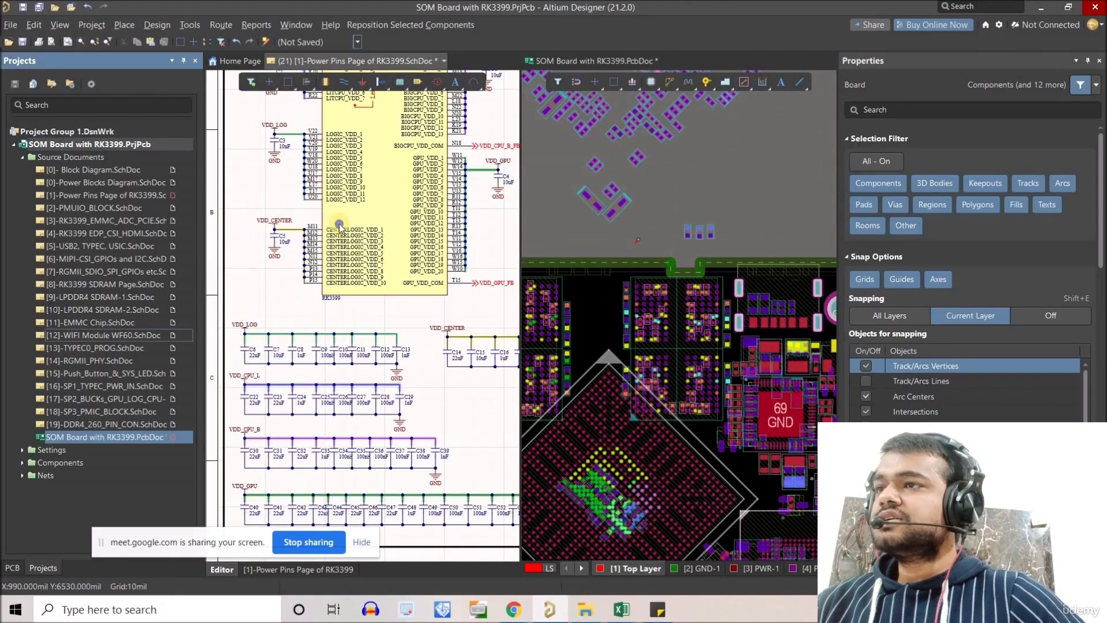
left_click(445, 77)
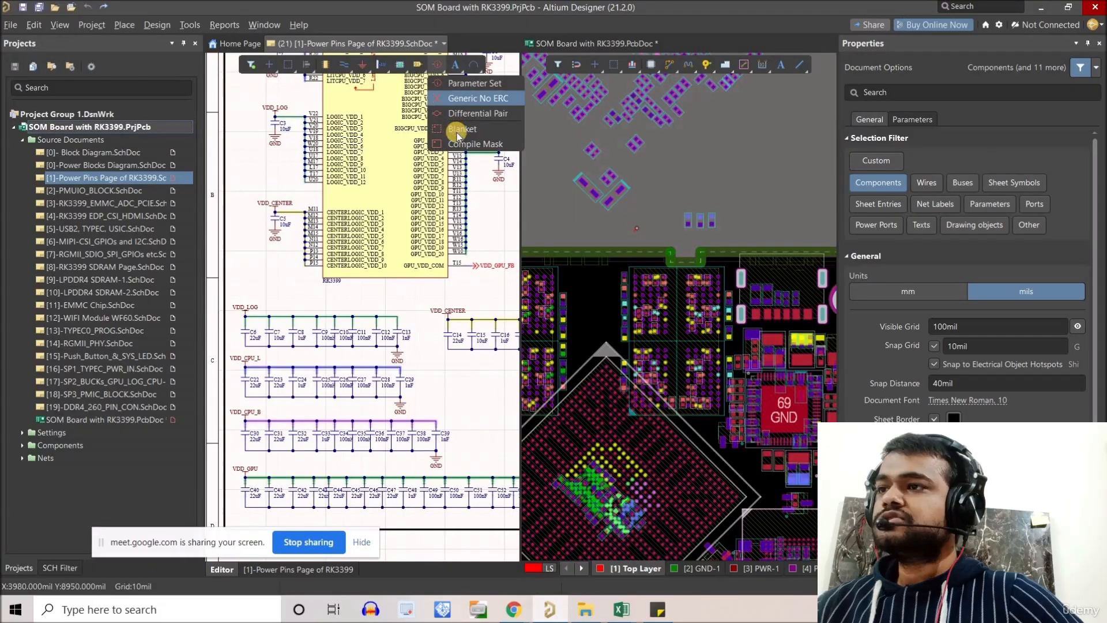
left_click(472, 144)
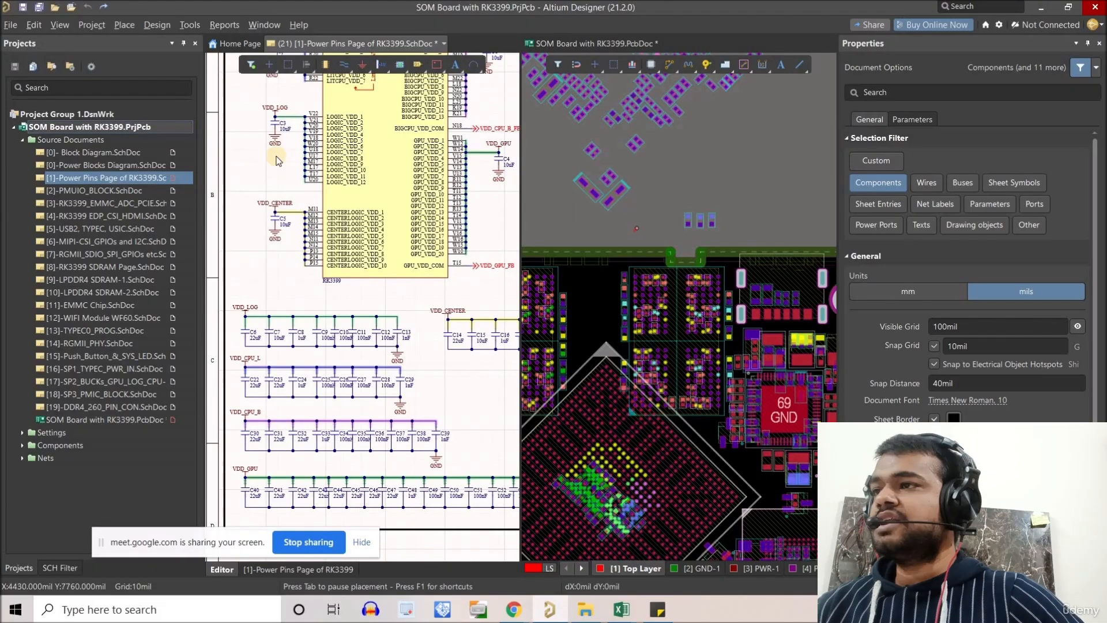
scroll(271, 196, "up", 3, "ctrl")
scroll(277, 196, "up", 6, "ctrl")
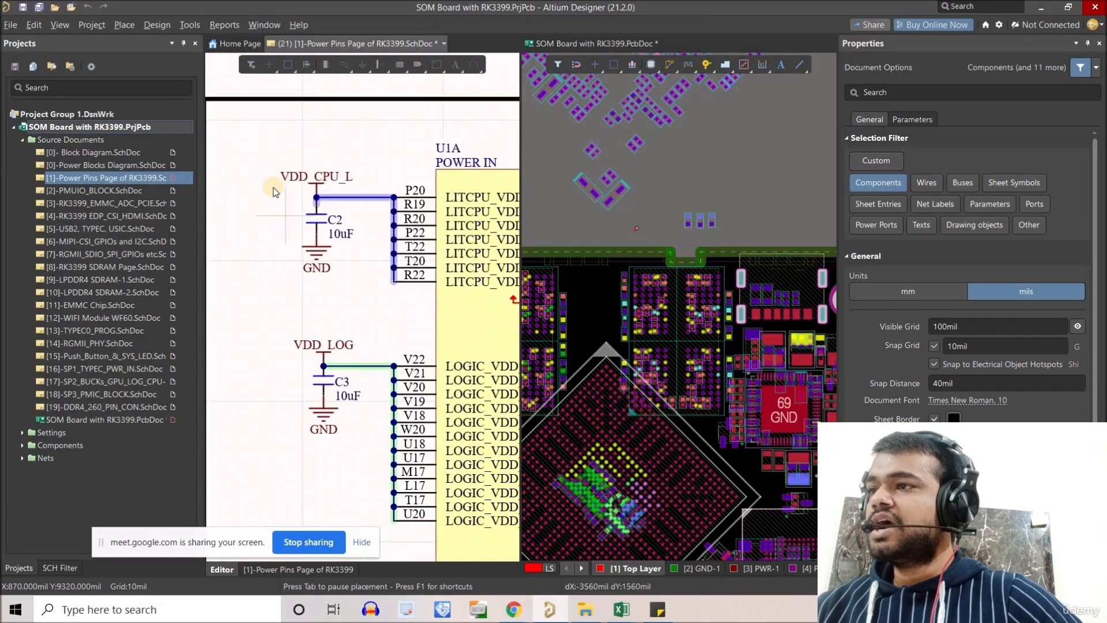
left_click(267, 183)
left_click(413, 329)
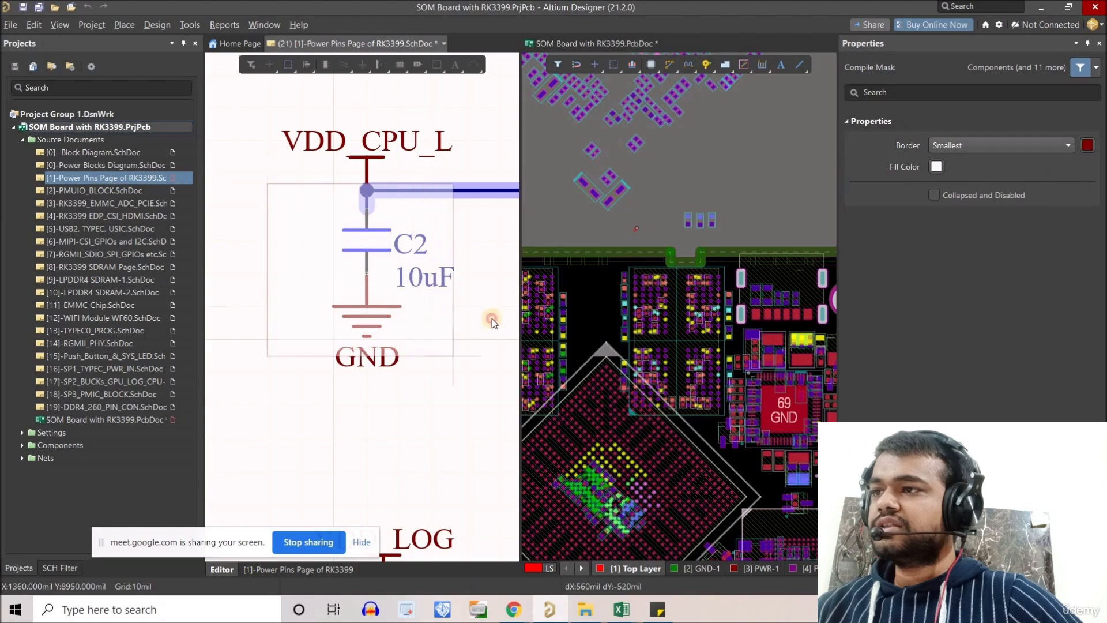
left_click(465, 288)
right_click(464, 288)
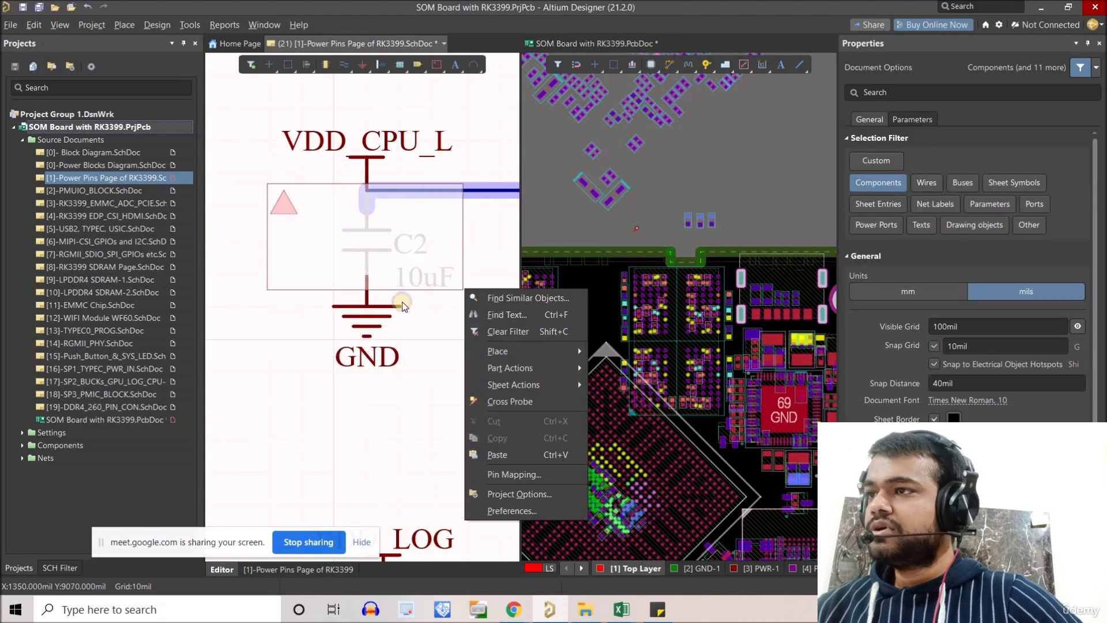
- Move the GND symbol under C2 lower on its wire and shift capacitor C2 down with it below VDD_CPU_L
right_click_drag(400, 237, 357, 222)
scroll(295, 189, "down", 2, "ctrl")
scroll(316, 192, "up", 3, "ctrl")
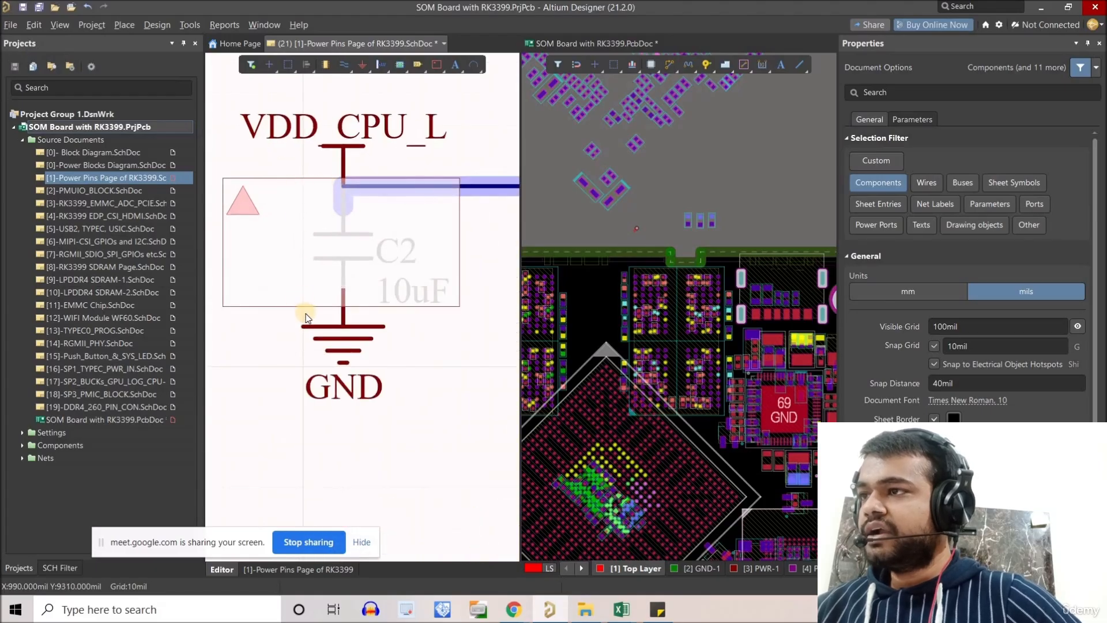
scroll(333, 319, "down", 1, "ctrl")
scroll(332, 319, "down", 2, "ctrl")
scroll(335, 342, "up", 3, "ctrl")
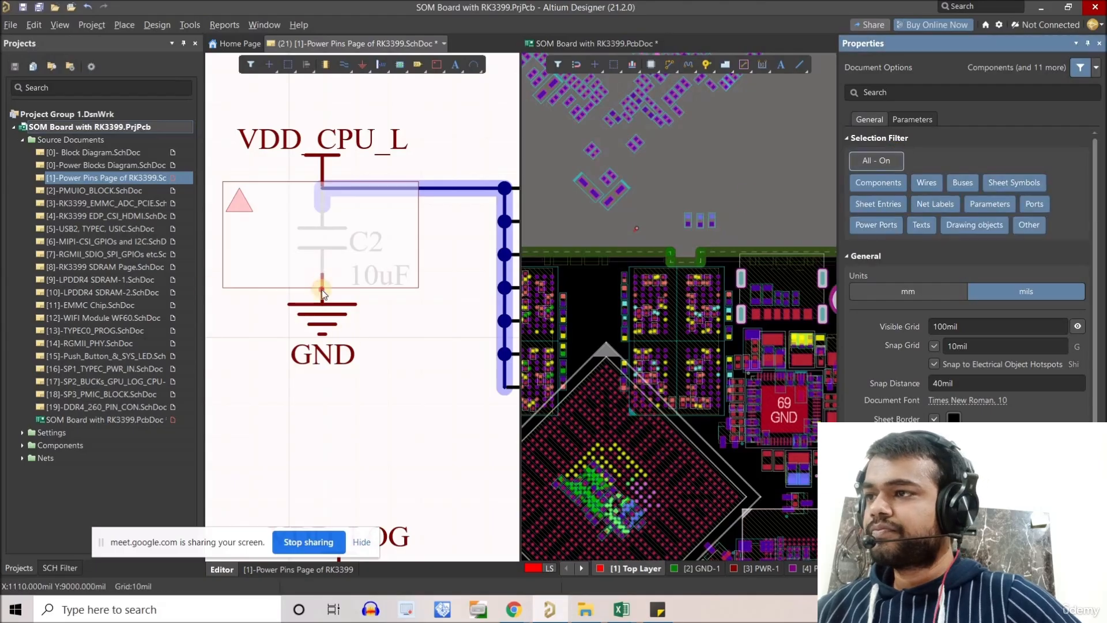
left_click_drag(322, 311, 321, 338)
left_click(356, 270)
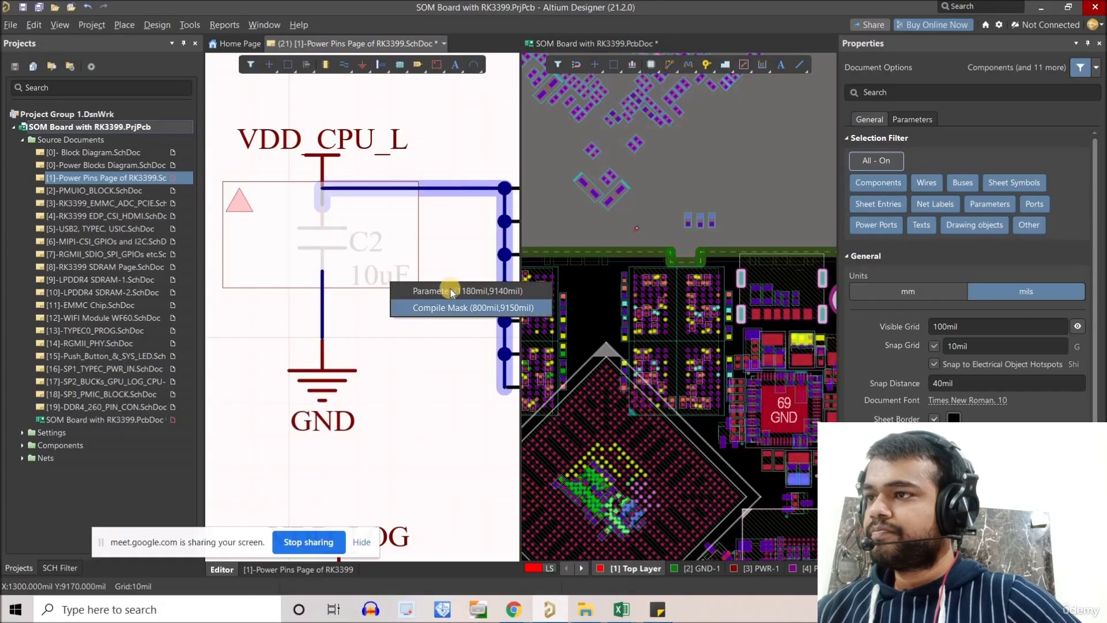
left_click(330, 238)
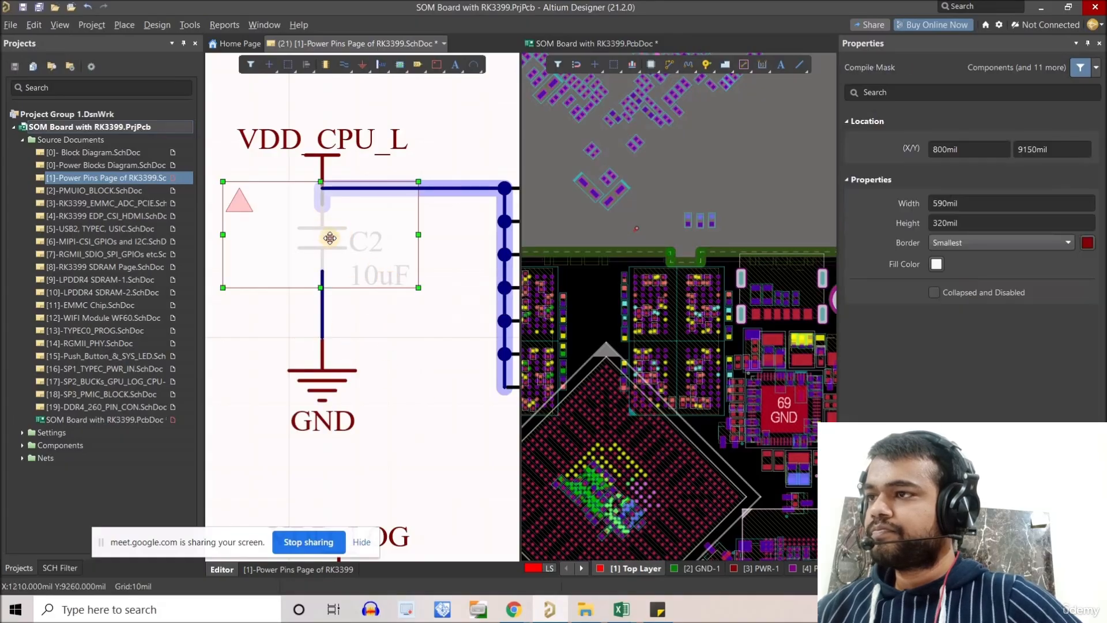
left_click(330, 238)
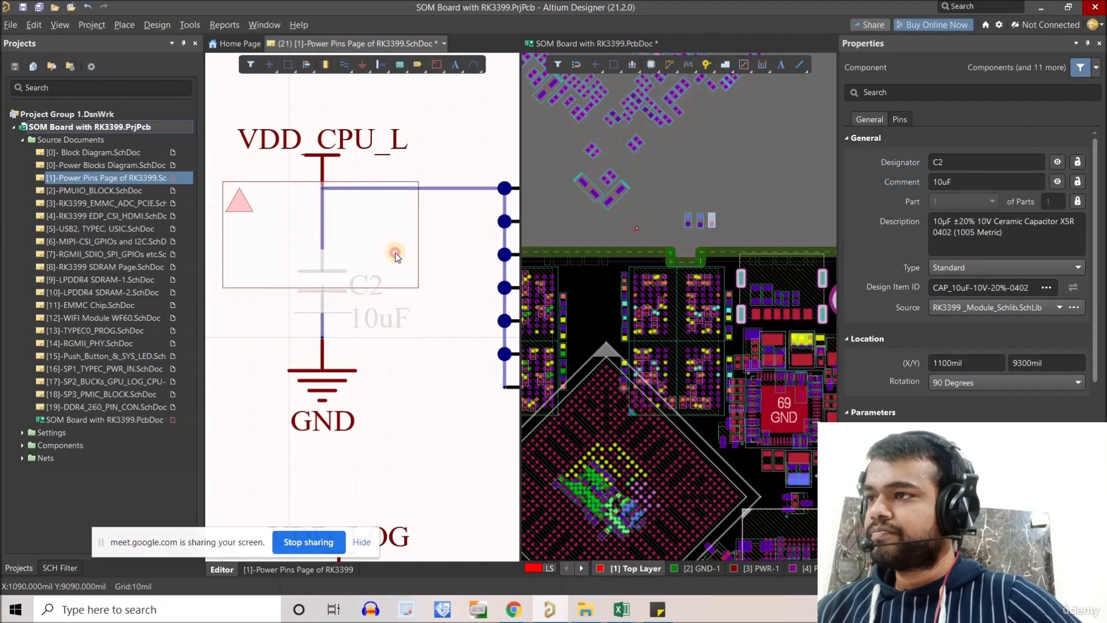
- Reposition the existing compile mask so it covers the shifted capacitor C2 and its value text
left_click_drag(396, 257, 412, 310)
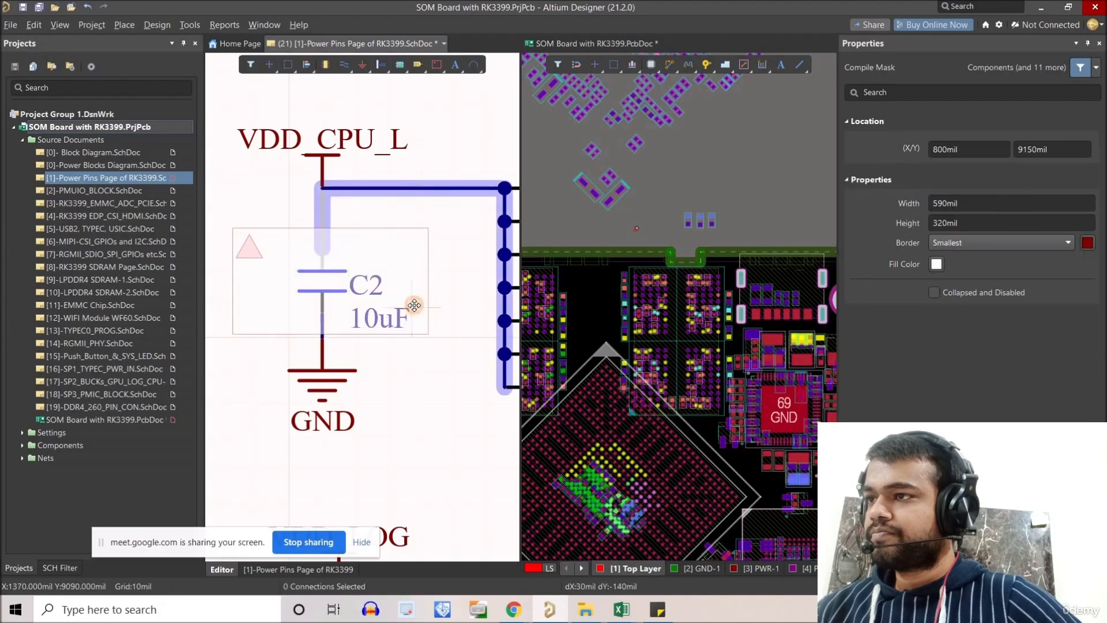
scroll(310, 185, "down", 6, "ctrl")
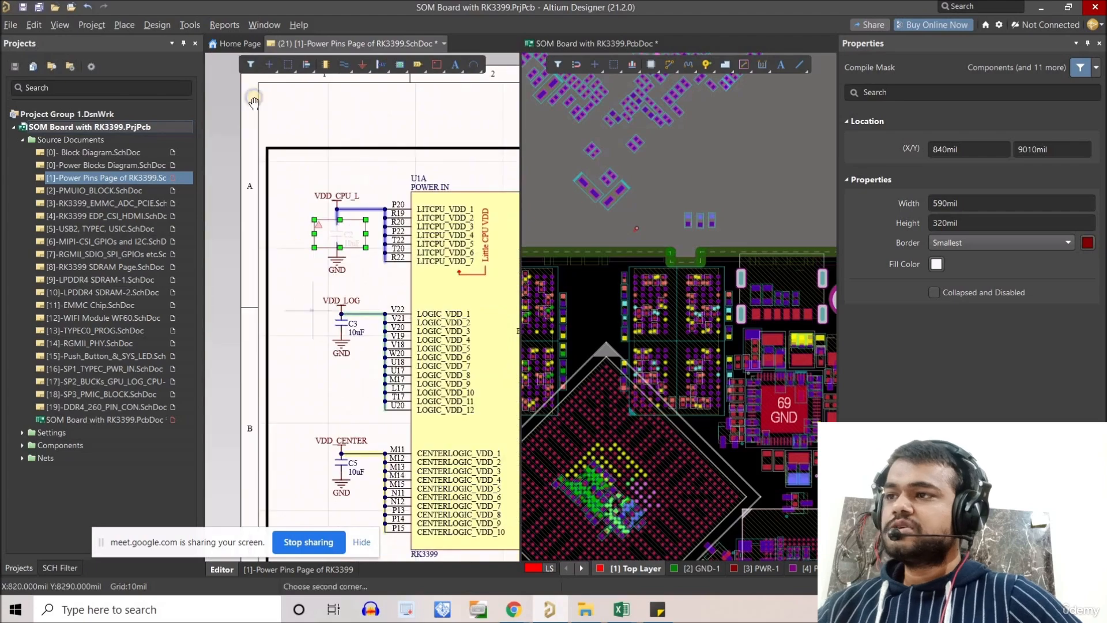
left_click(296, 202)
- Place a 900 x 370 mil compile mask over capacitors C22 and C23 in the VDD_CPU_L decoupling row
scroll(376, 125, "down", 2, "ctrl")
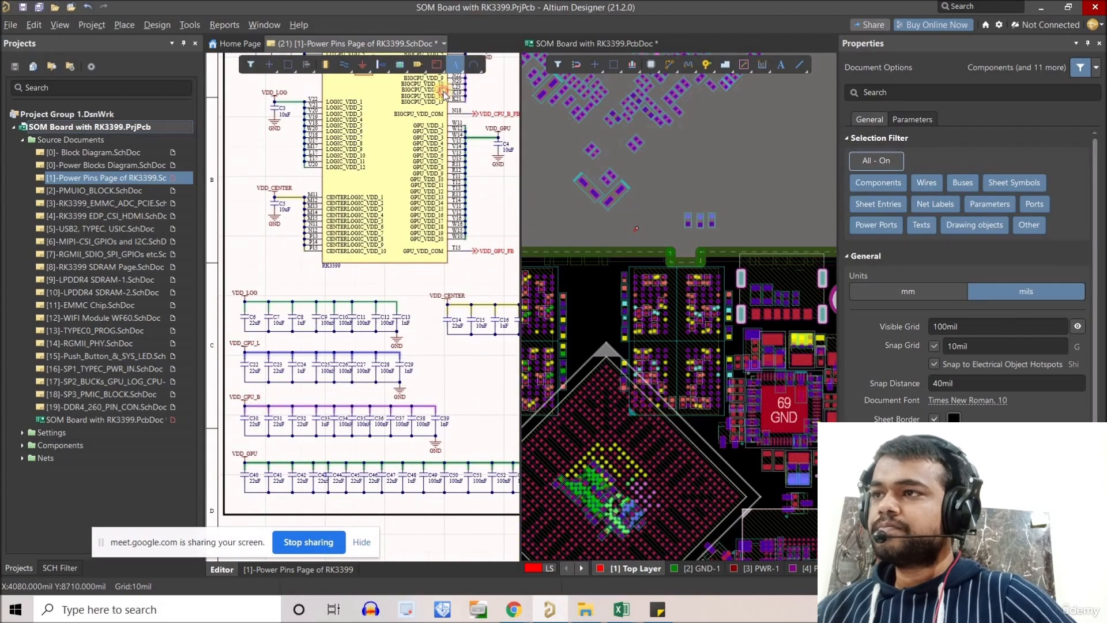
scroll(209, 354, "up", 8, "ctrl")
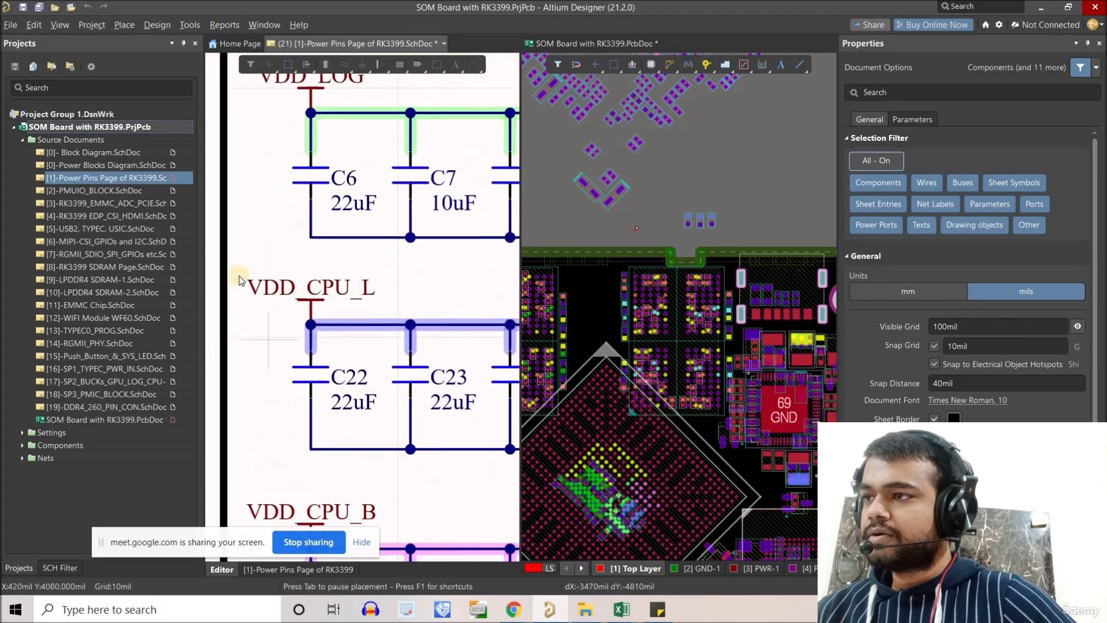
left_click(368, 320)
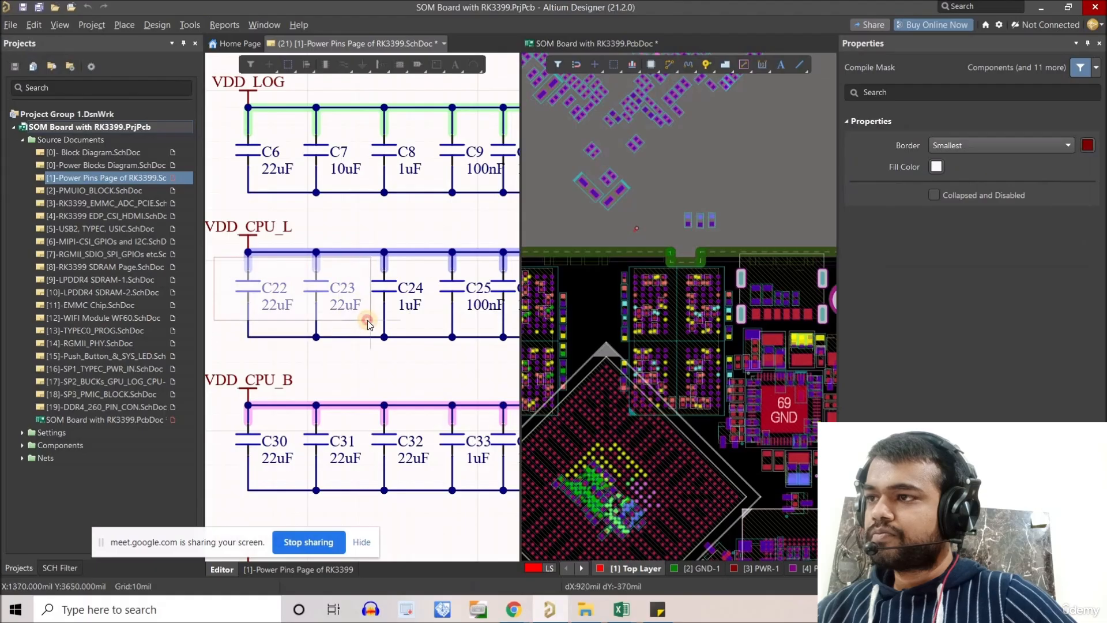
right_click(368, 320)
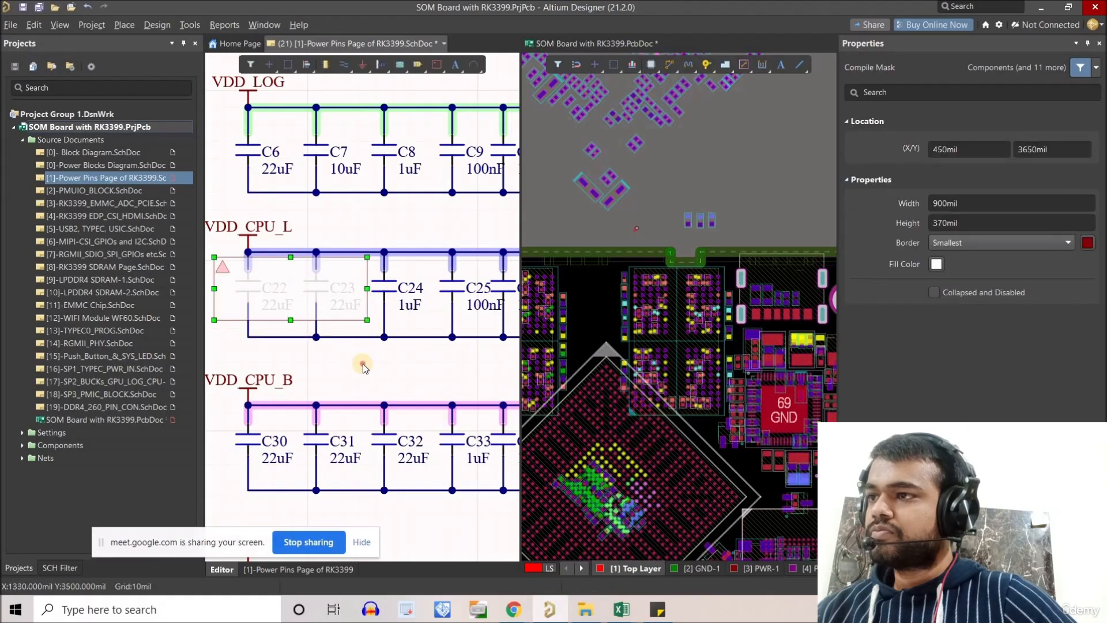
scroll(359, 364, "down", 2, "ctrl")
- Update the PCB from the schematic by executing the engineering change order that removes C2, C22 and C23
left_click(622, 252)
scroll(656, 260, "down", 2, "ctrl")
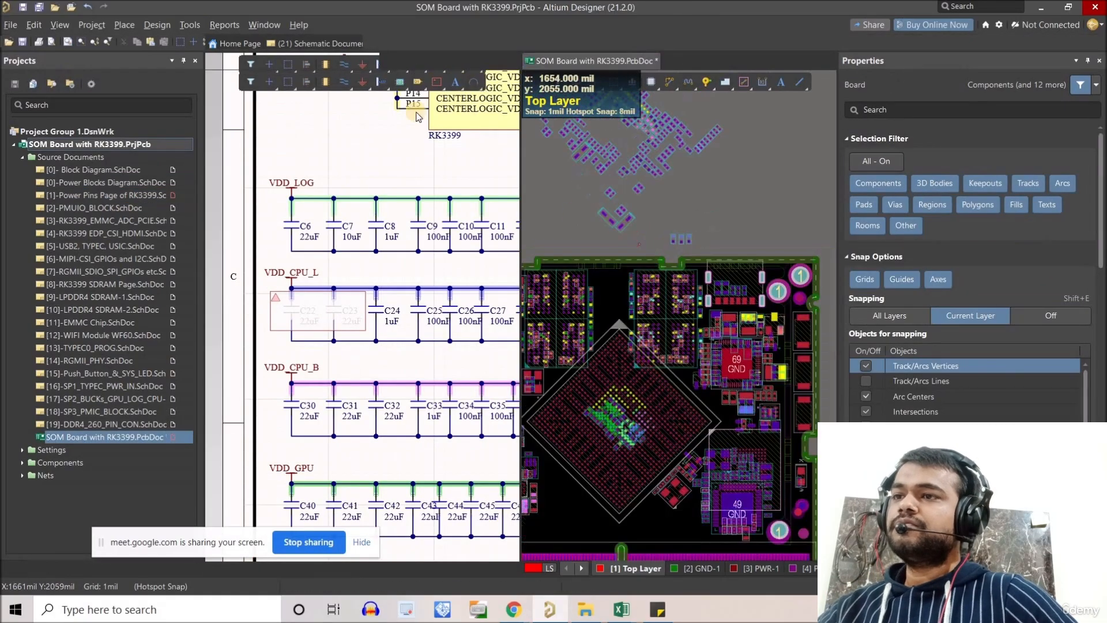
left_click(206, 57)
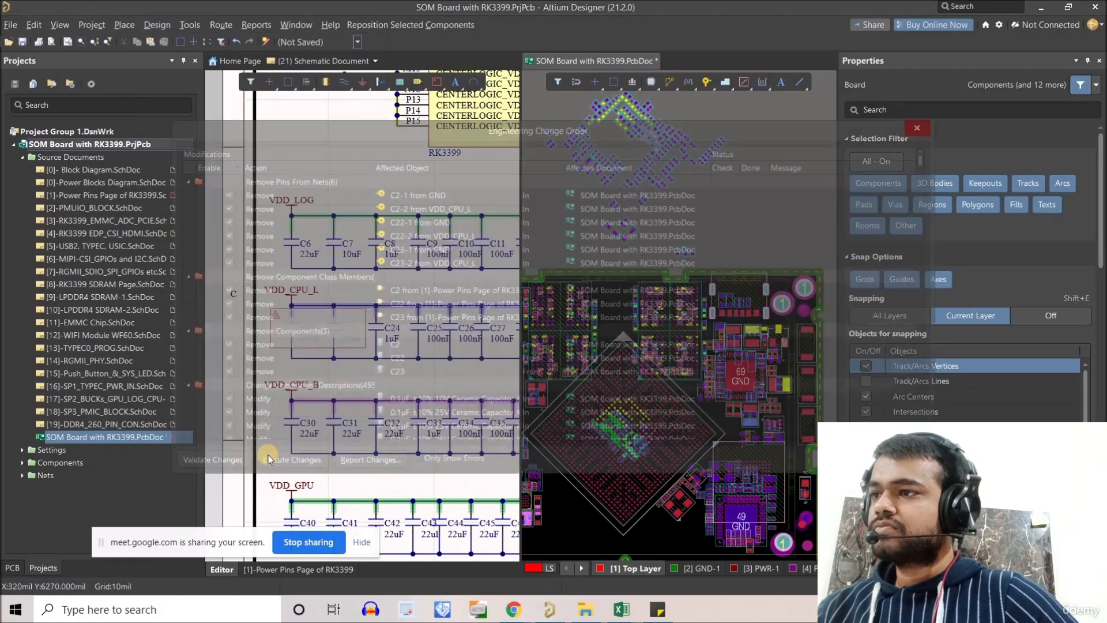
left_click(286, 464)
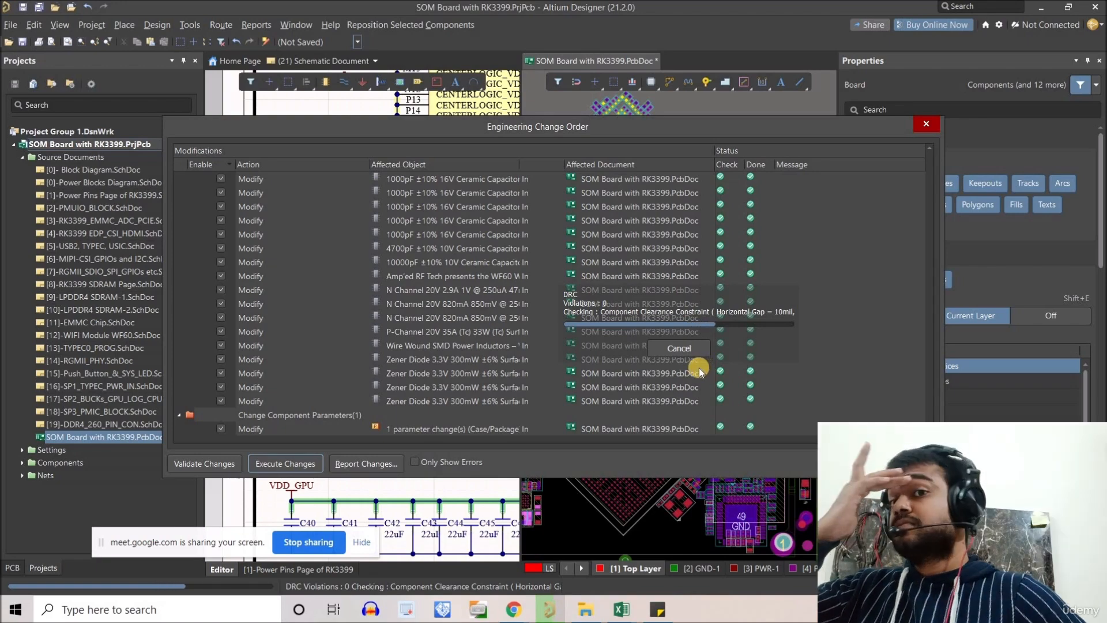
left_click(902, 463)
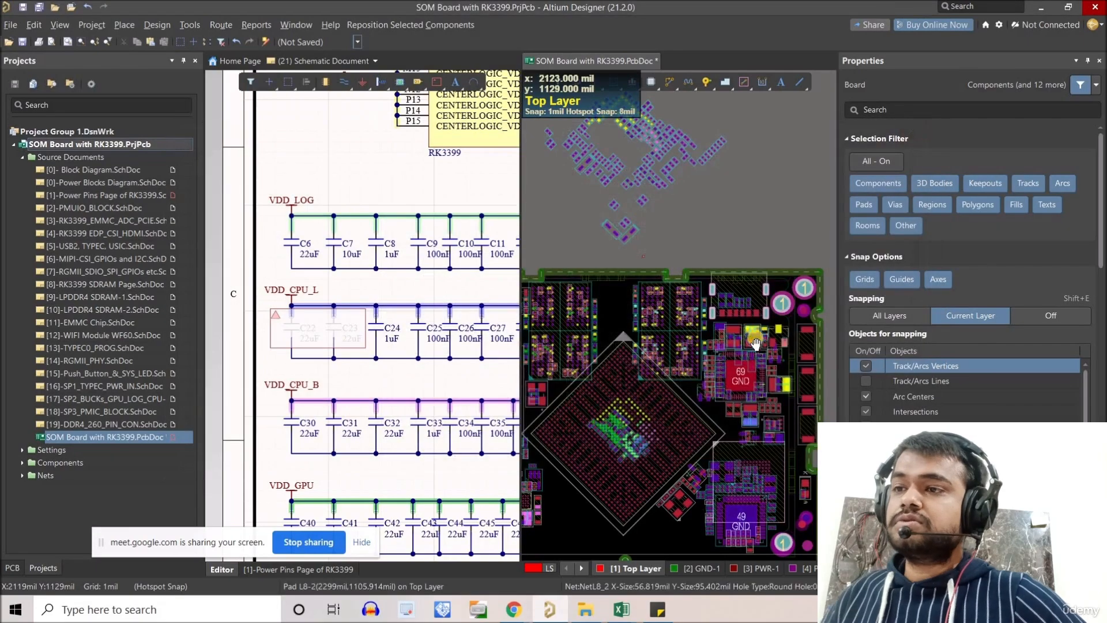
- Examine the area above the board and the VDD_CPU_B balls beside the placed VDD_CPU_L capacitors under the RK3399
right_click_drag(698, 387, 693, 258)
scroll(715, 146, "up", 3, "ctrl")
right_click_drag(792, 147, 717, 177)
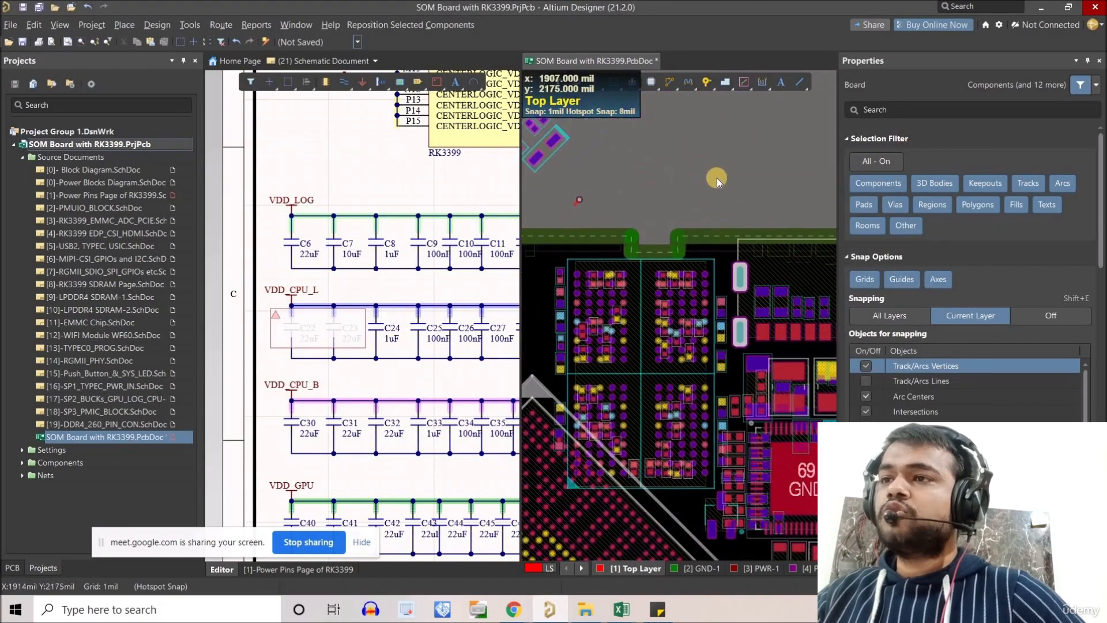
scroll(703, 160, "down", 2, "ctrl")
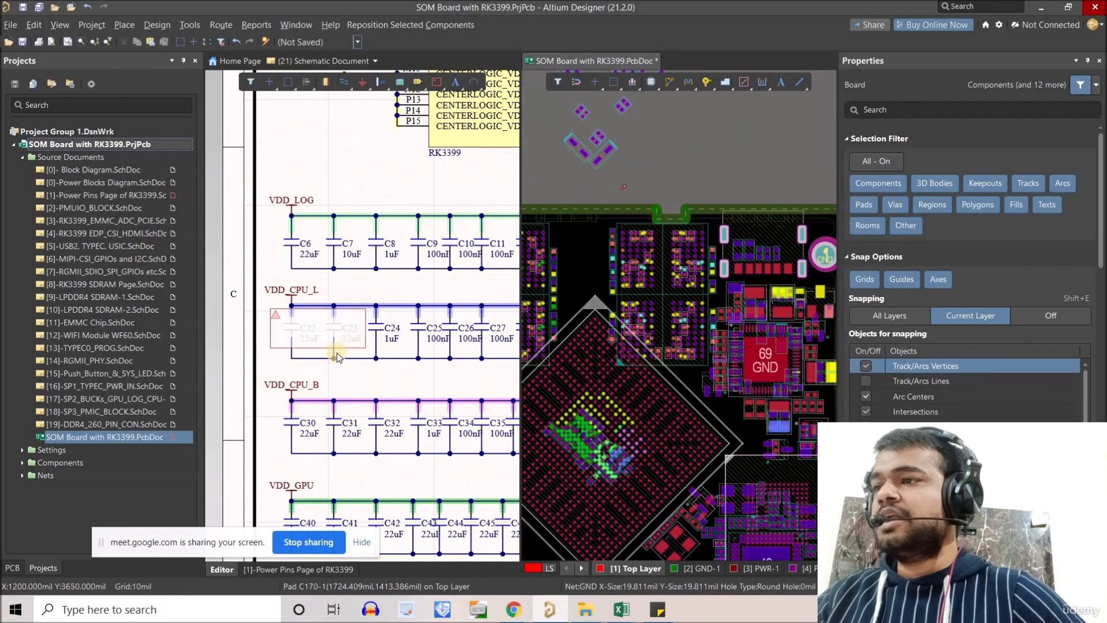
scroll(701, 193, "down", 2, "ctrl")
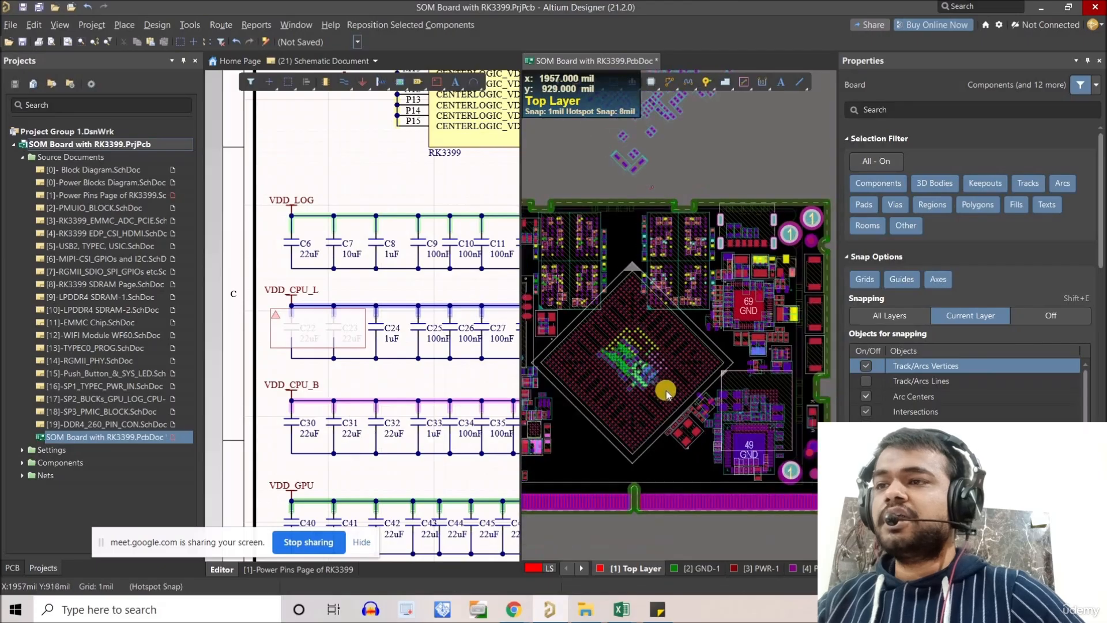
scroll(641, 347, "up", 6, "ctrl")
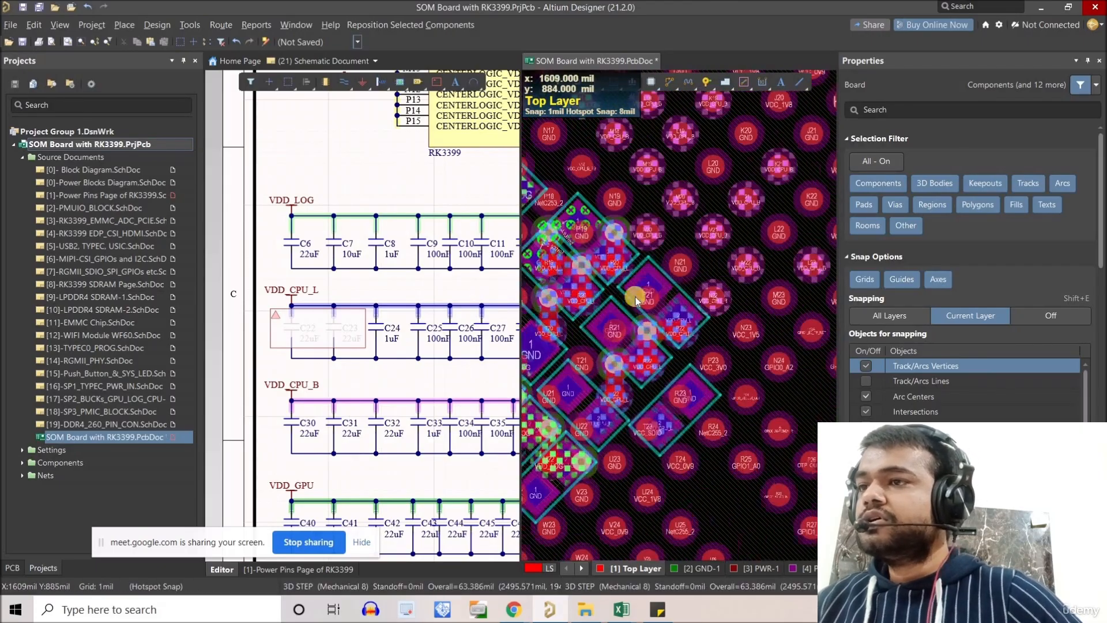
scroll(633, 349, "up", 4, "ctrl")
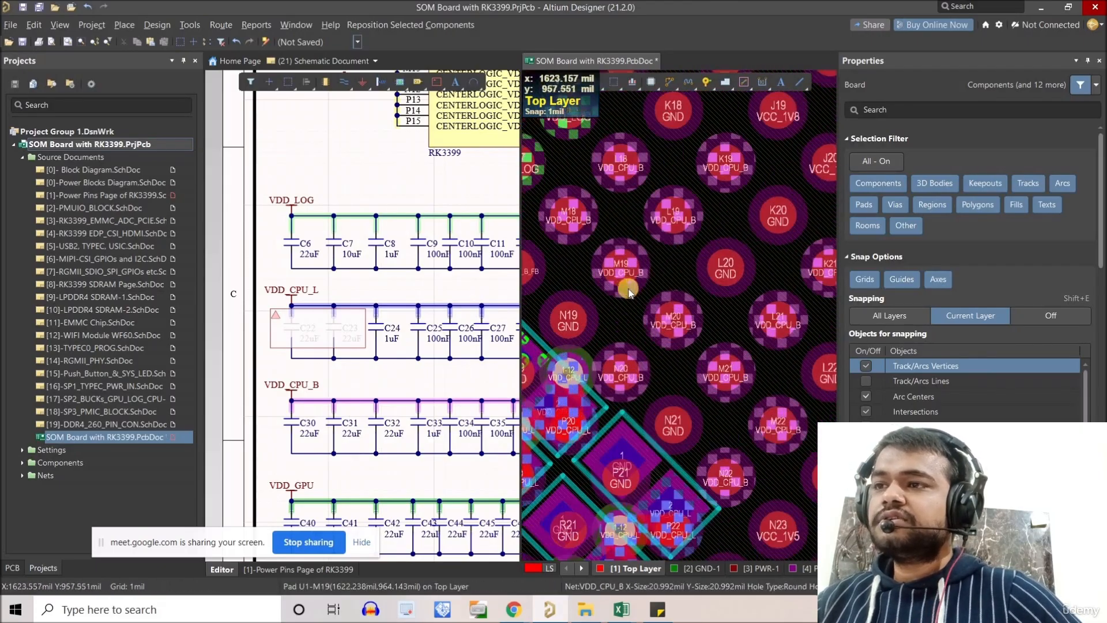
scroll(630, 297, "down", 4, "ctrl")
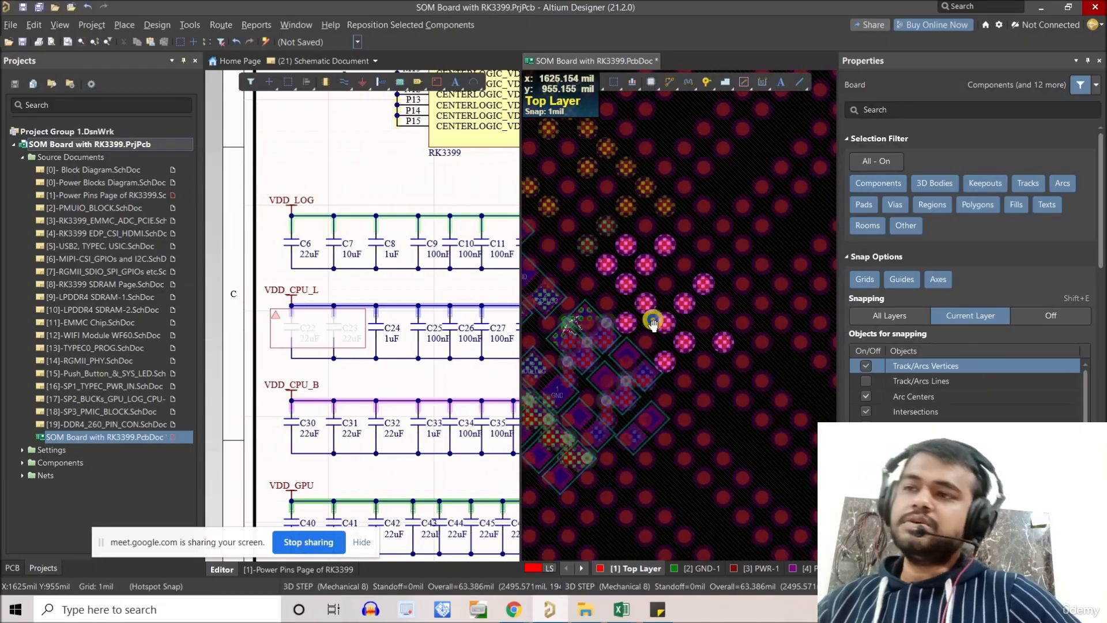
right_click_drag(713, 363, 771, 414)
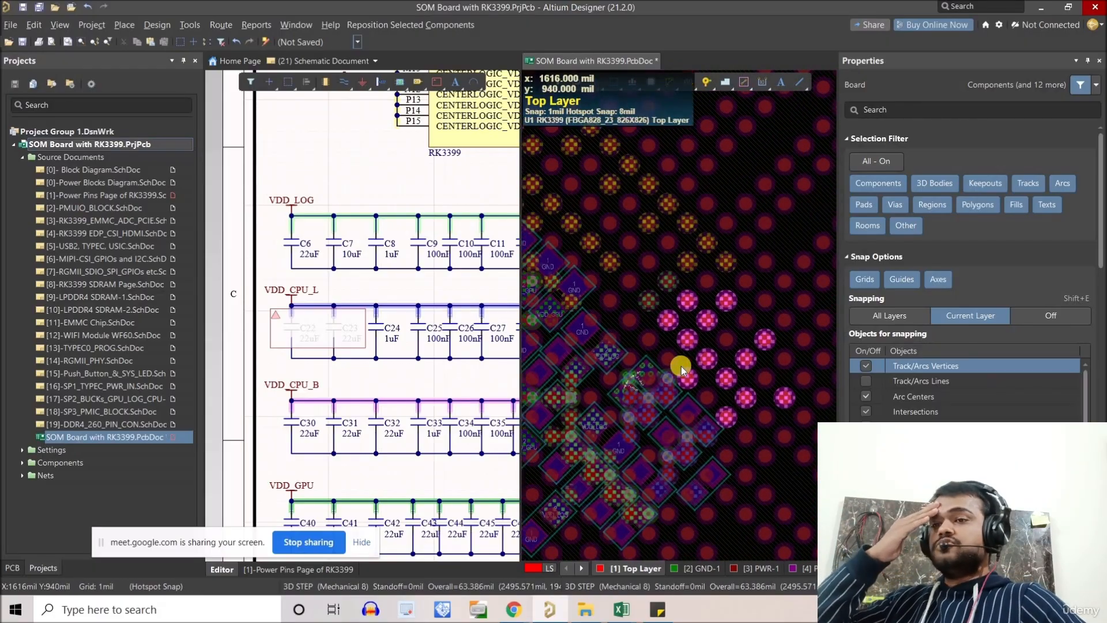
scroll(668, 318, "up", 6, "ctrl")
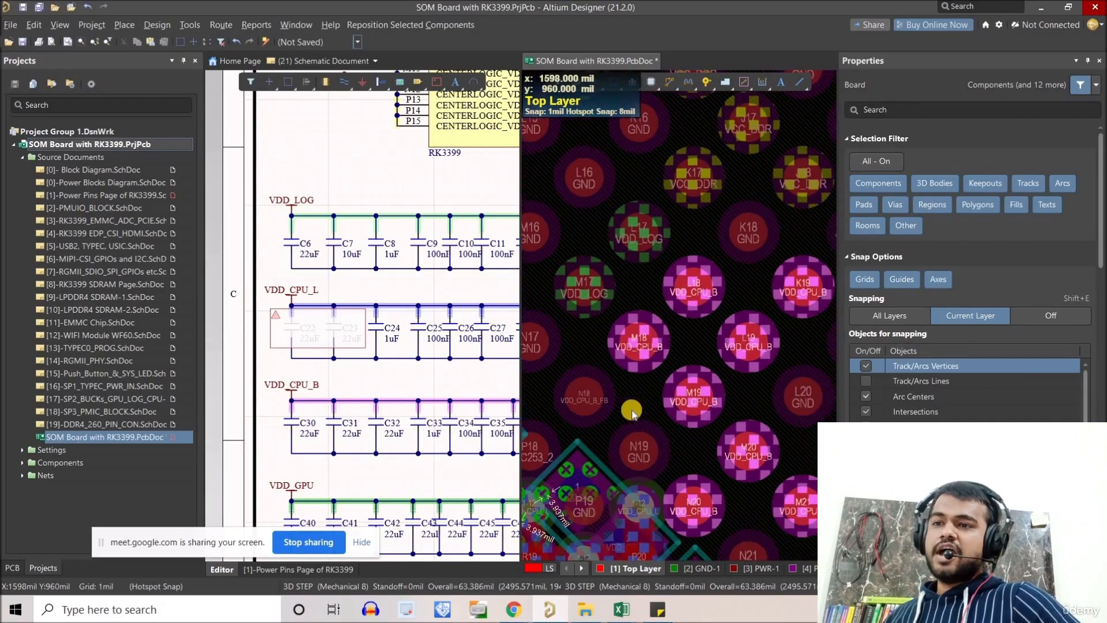
scroll(622, 404, "down", 2, "ctrl")
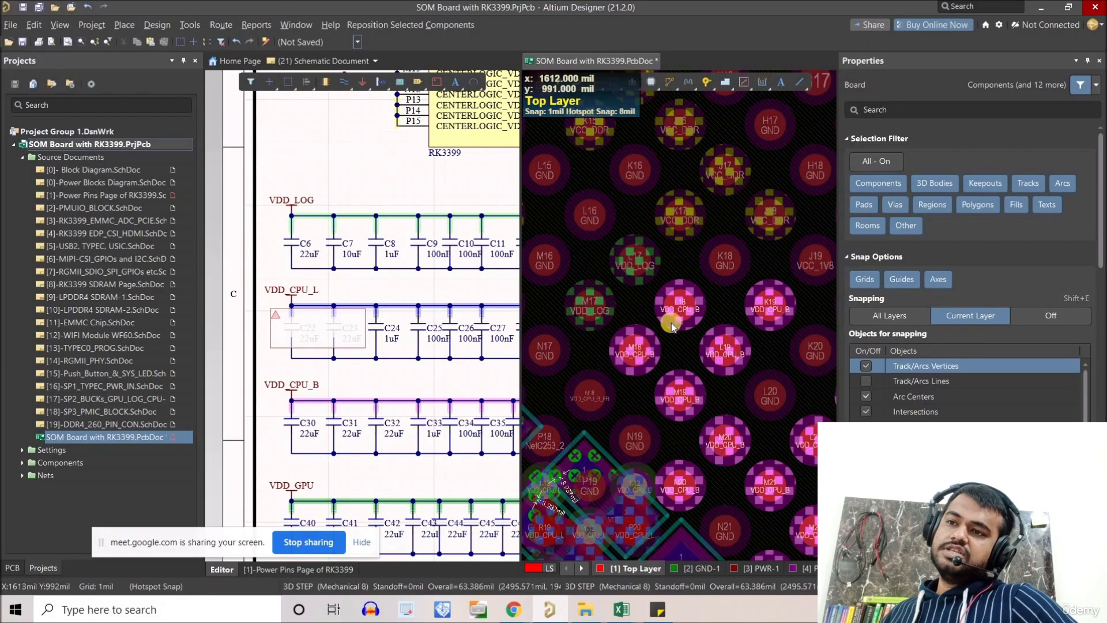
right_click_drag(658, 374, 686, 365)
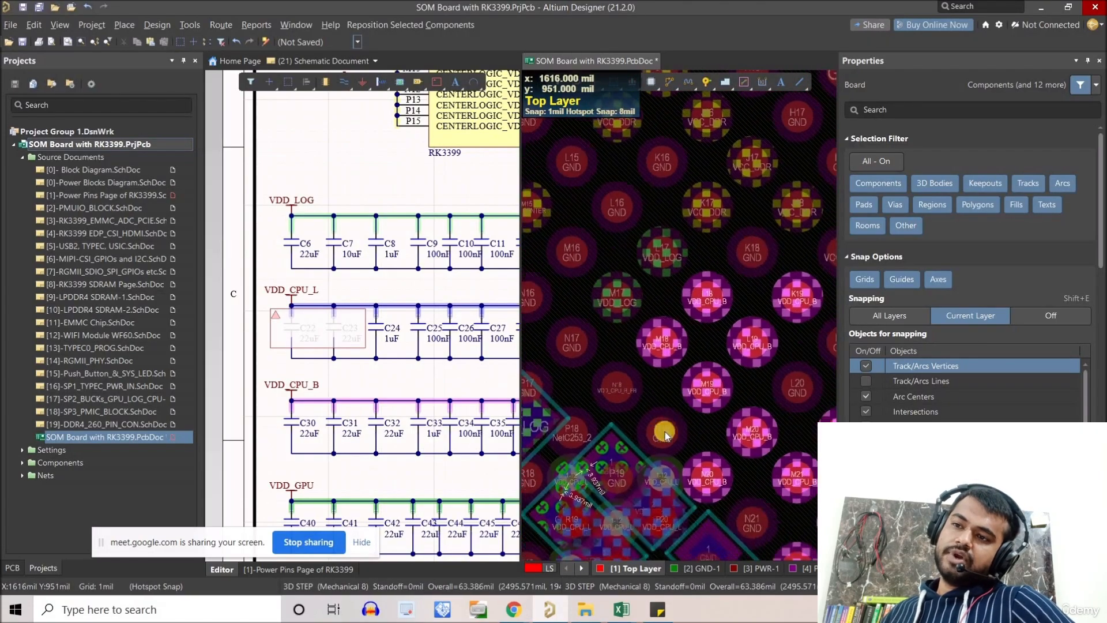
right_click_drag(679, 305, 659, 364)
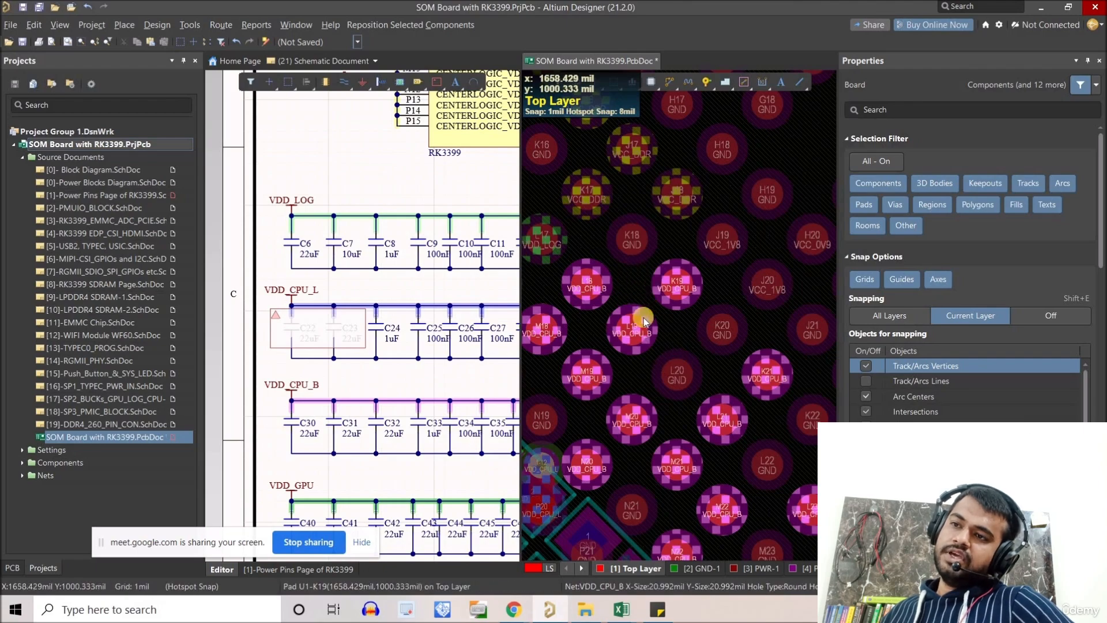
scroll(696, 419, "down", 5, "ctrl")
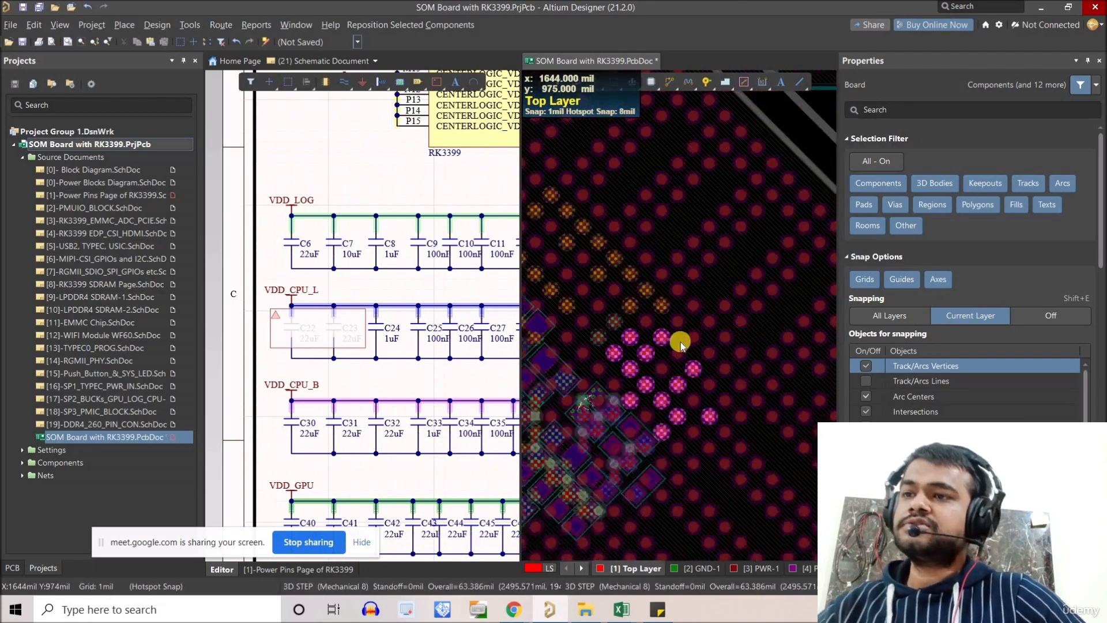
- Copy the short diagonal track and its via parked above the board outline, using the via as the reference area
scroll(696, 420, "down", 5, "ctrl")
scroll(712, 252, "up", 4, "ctrl")
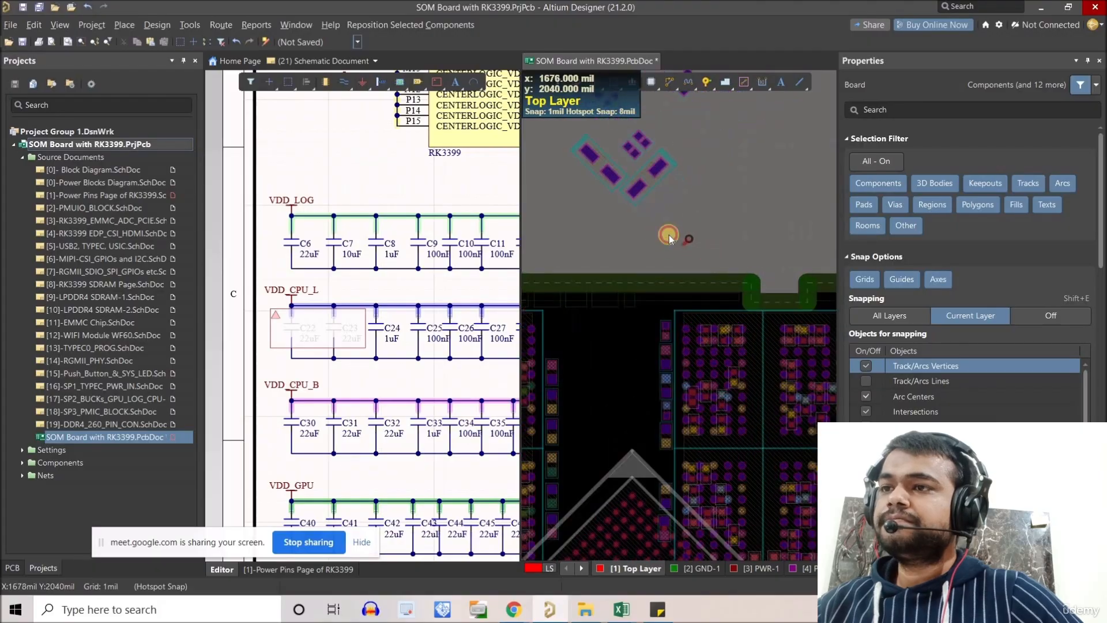
scroll(699, 242, "up", 2, "ctrl")
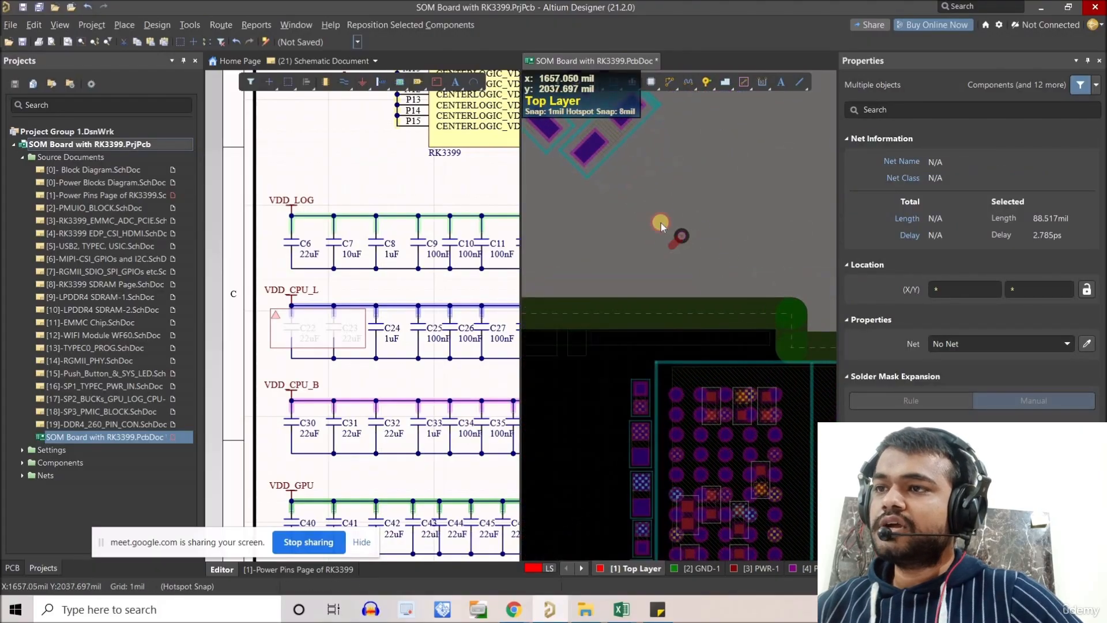
left_click_drag(661, 222, 704, 257)
key("ctrl+c")
left_click(689, 238)
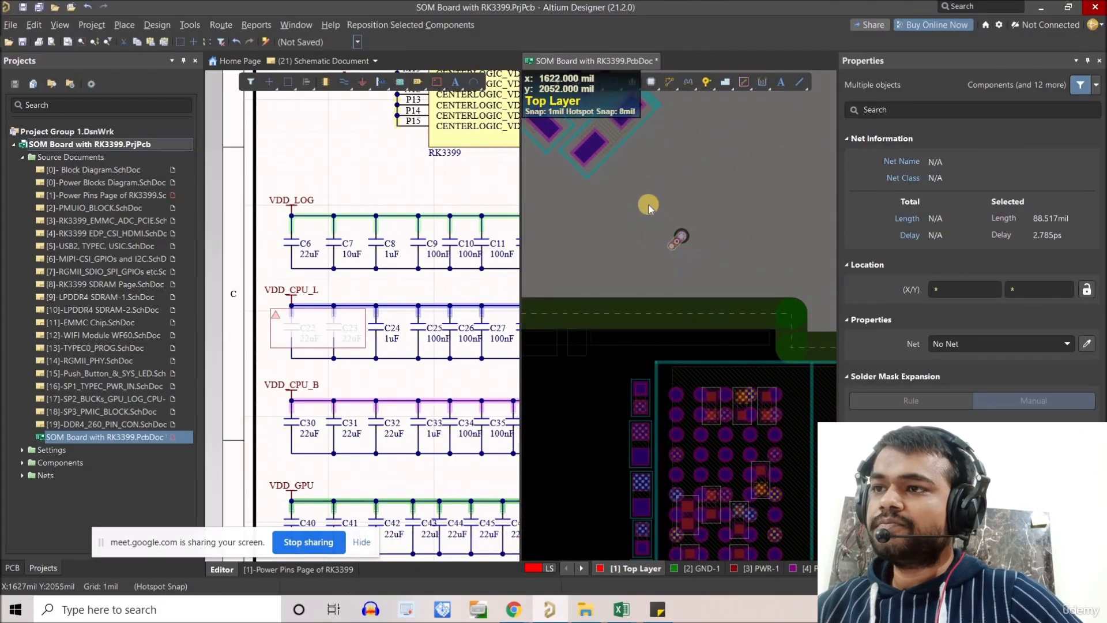
- Try to paste the copied track and via at VDD_CPU_B ball M18, with the track running straight up from the ball
scroll(654, 205, "down", 2, "ctrl")
scroll(617, 302, "up", 6, "ctrl")
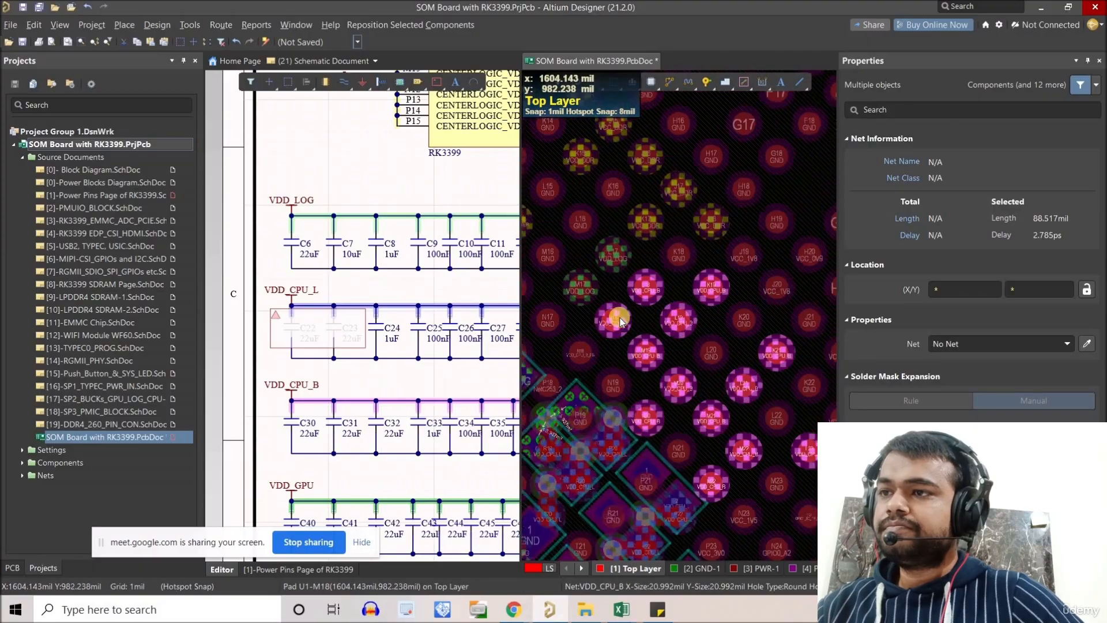
key("ctrl+v")
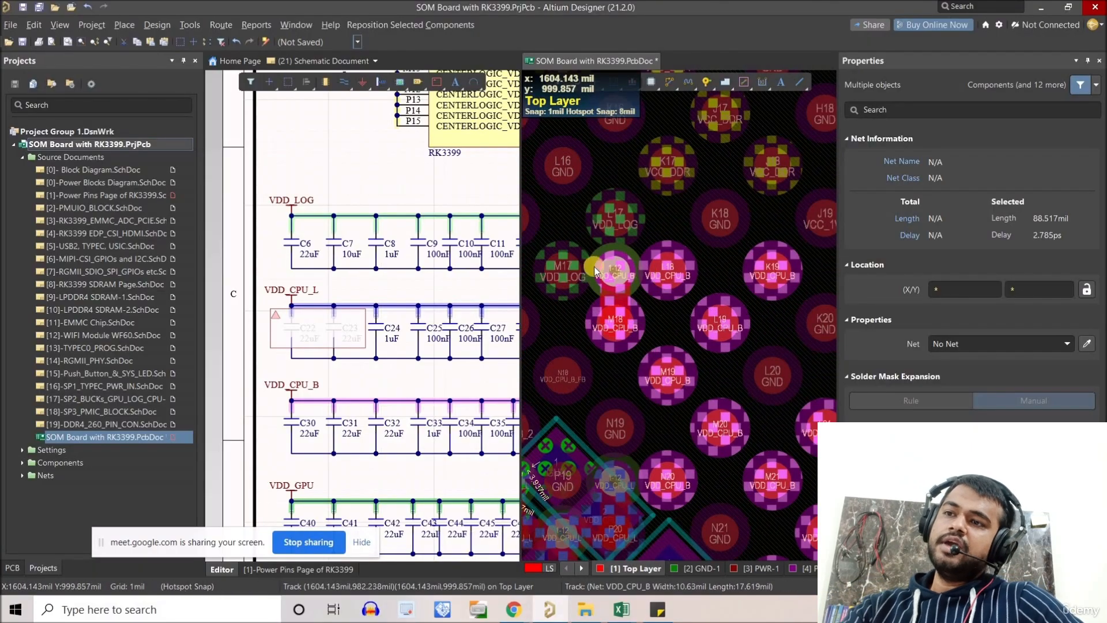
right_click_drag(646, 308, 676, 328)
right_click(673, 330)
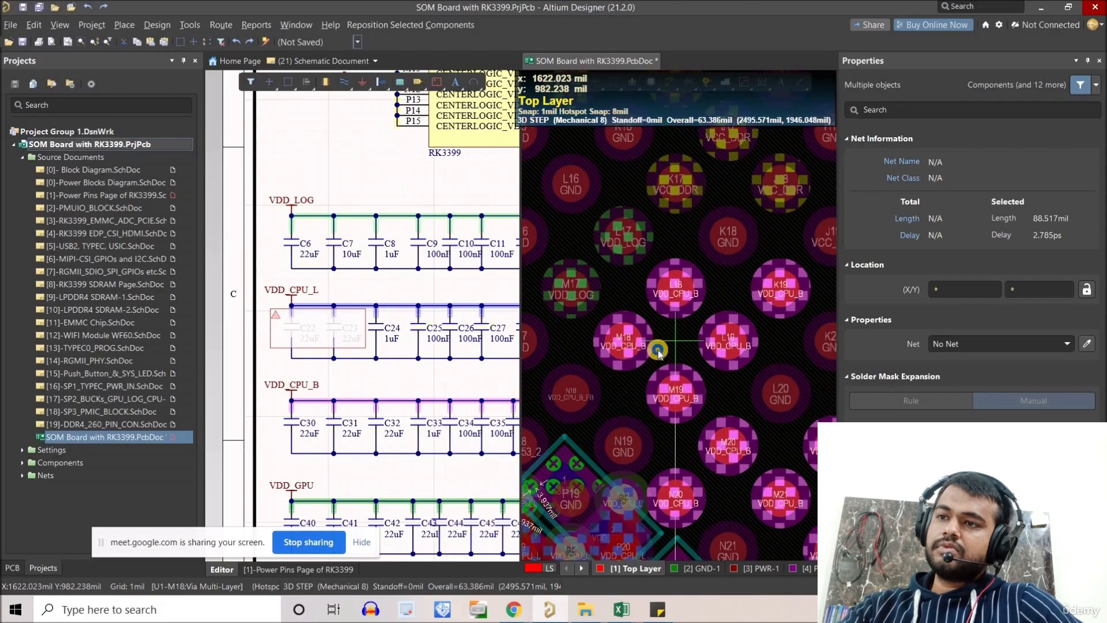
- Copy the parked diagonal track and its via above the board outline again, using the track's free end as the reference point
scroll(651, 243, "down", 4, "ctrl")
scroll(666, 328, "down", 5, "ctrl")
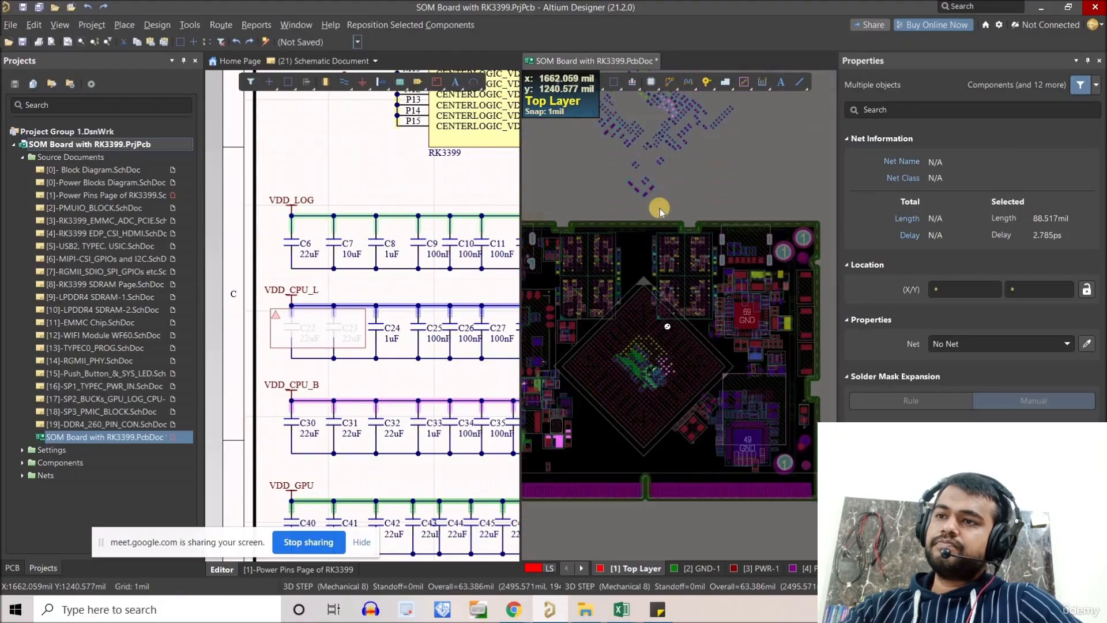
scroll(667, 220, "up", 10, "ctrl")
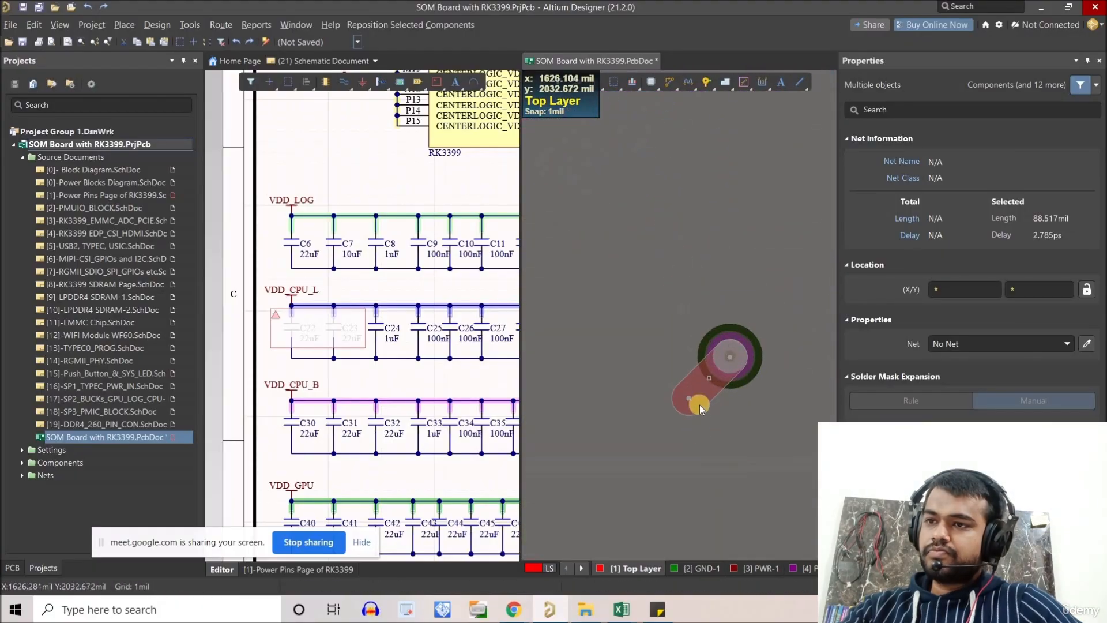
left_click(670, 275)
- Paste the track and via at VDD_CPU_B ball M18, running horizontally so the via sits between M18 and L19
scroll(668, 271, "down", 6, "ctrl")
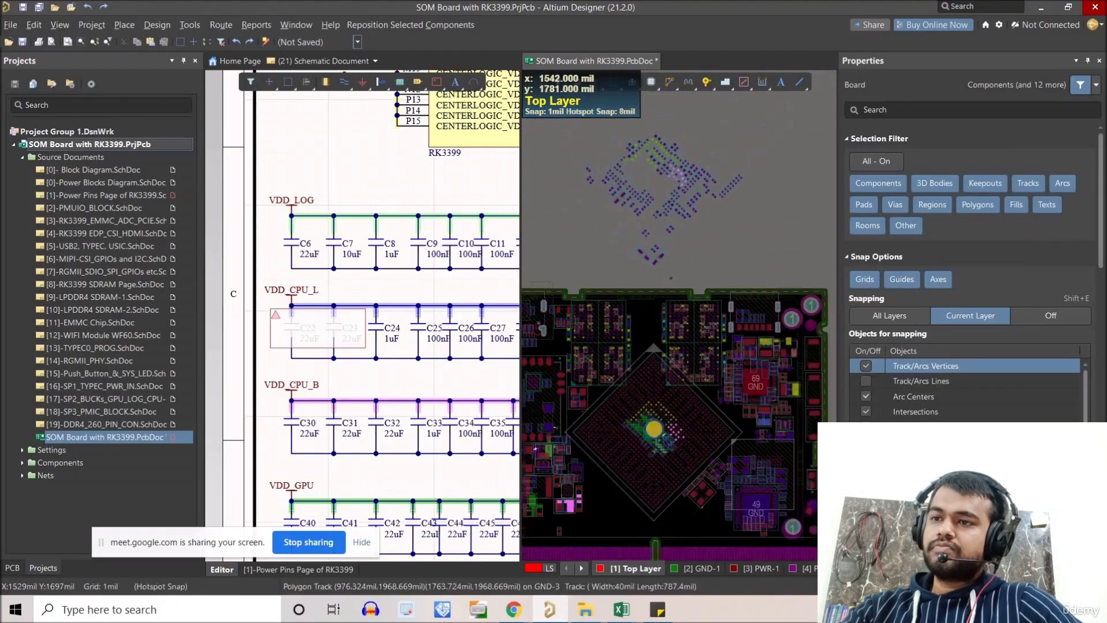
scroll(571, 305, "down", 4, "ctrl")
scroll(687, 358, "up", 3, "ctrl")
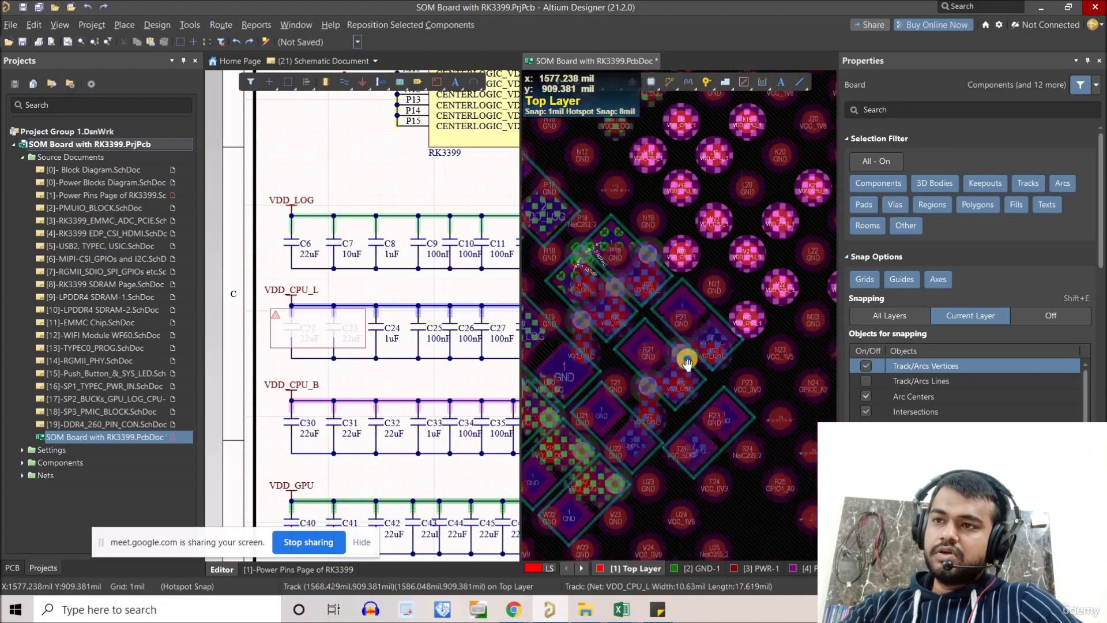
right_click_drag(700, 278, 732, 440)
right_click_drag(655, 282, 663, 351)
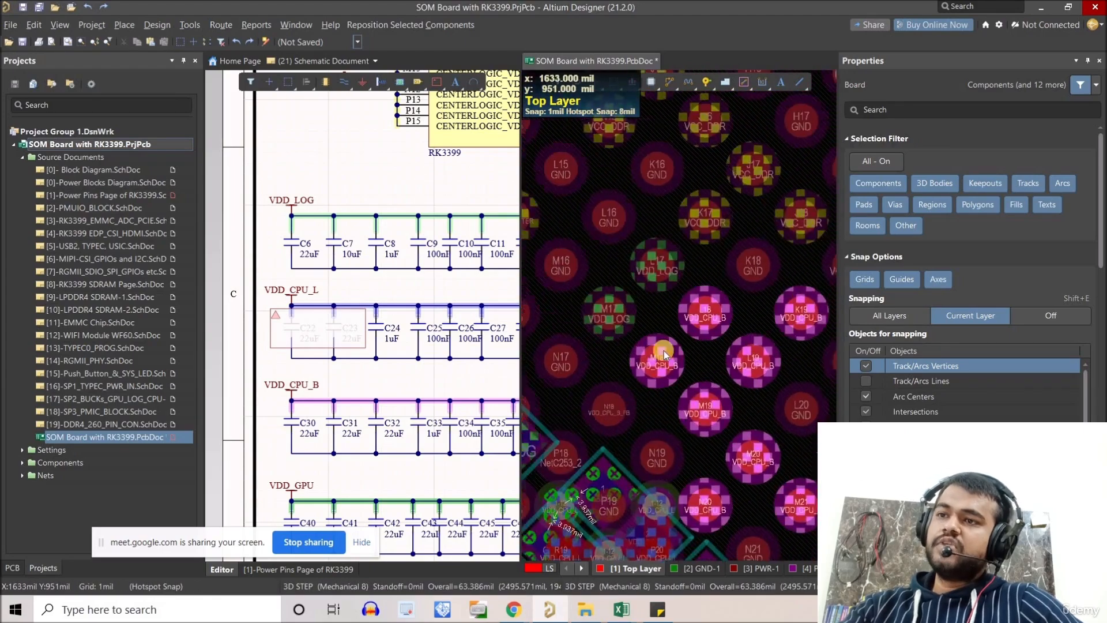
scroll(684, 380, "up", 3, "ctrl")
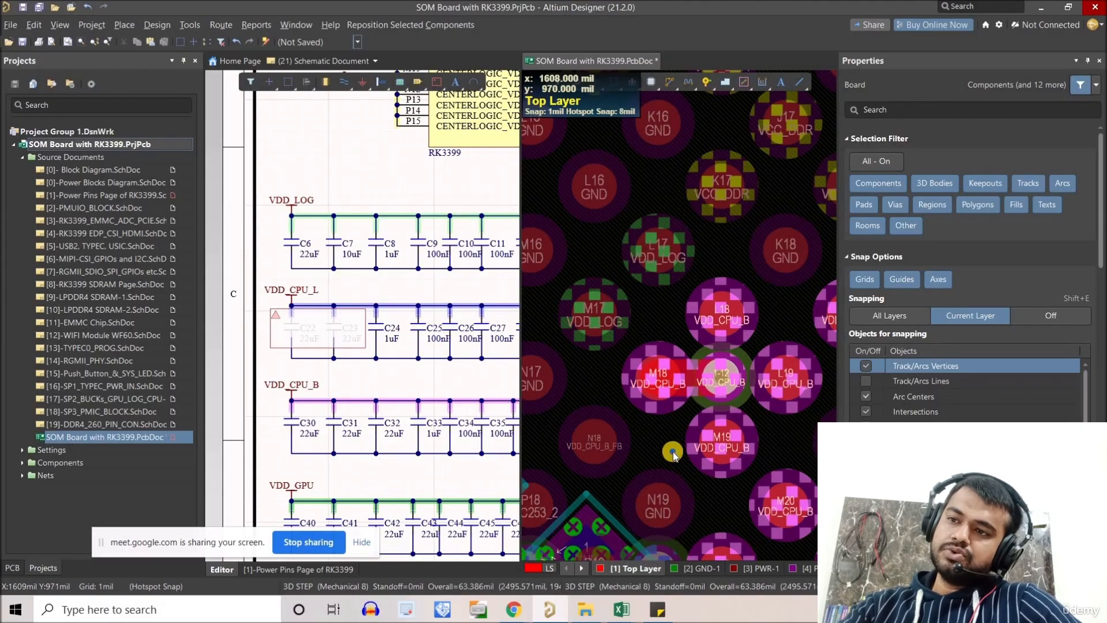
- Paste the track and via at ball L18, rotated so the via sits between L18 and M17
scroll(630, 418, "down", 3, "ctrl")
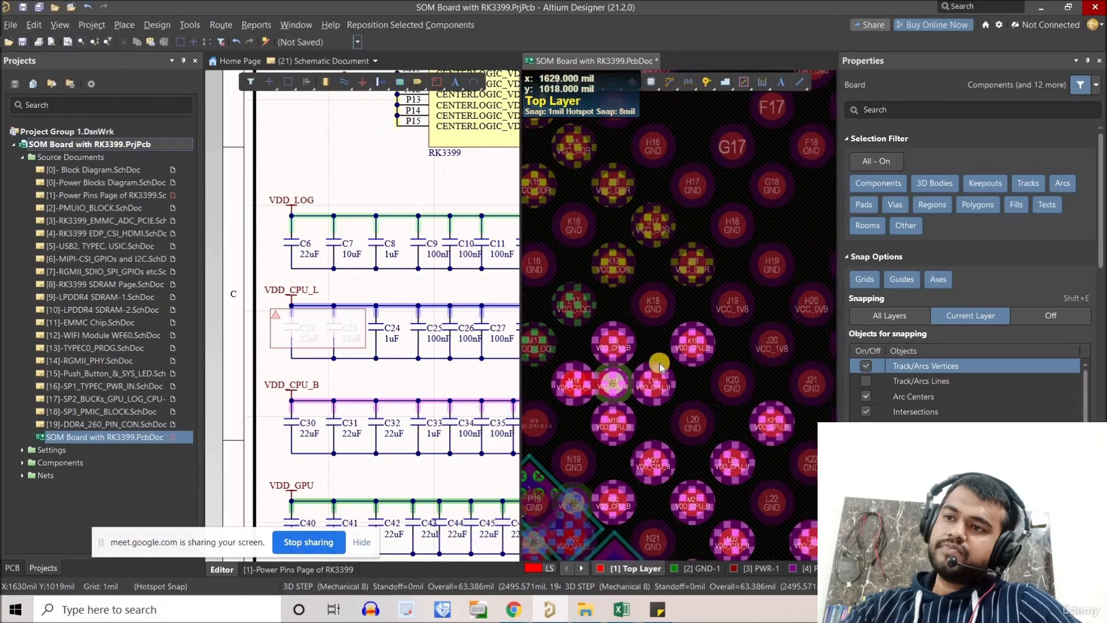
scroll(657, 367, "up", 2, "ctrl")
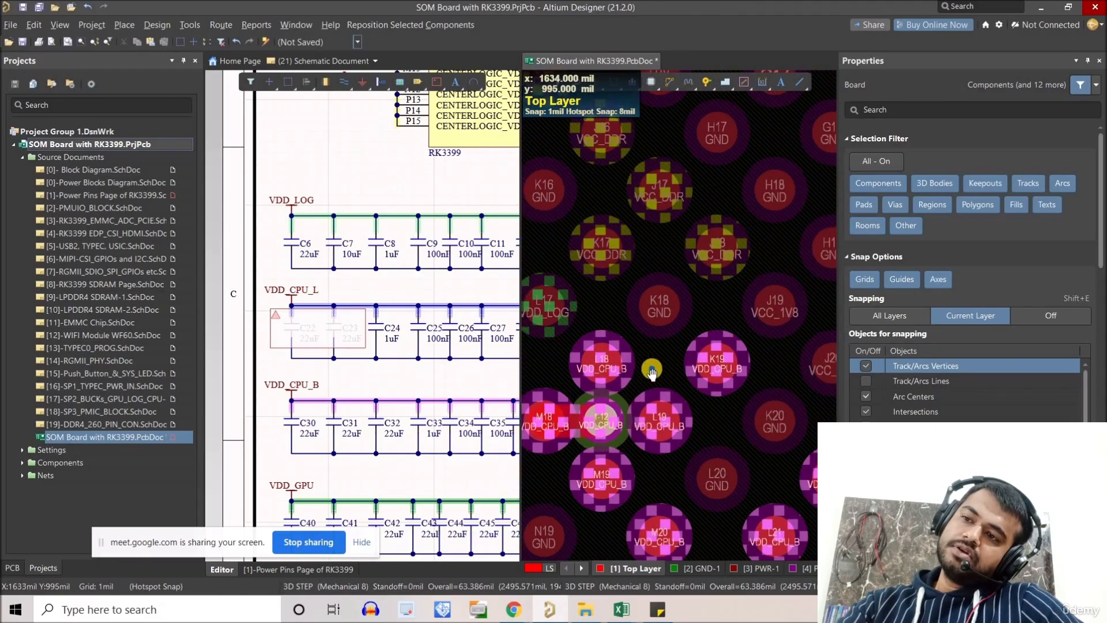
right_click_drag(652, 369, 649, 360)
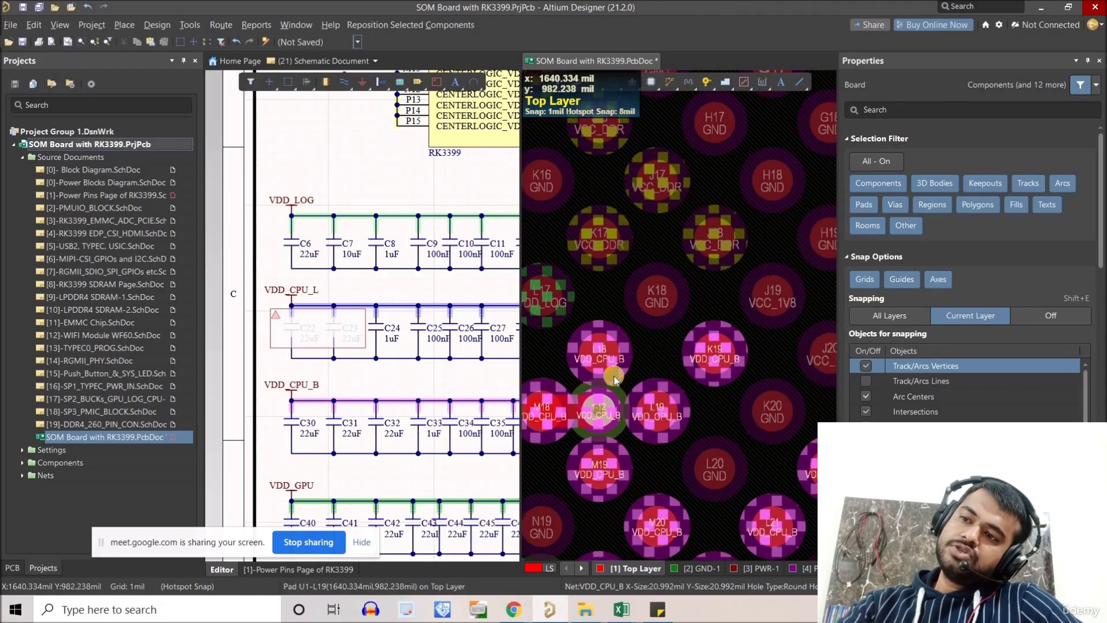
right_click_drag(639, 426, 683, 451)
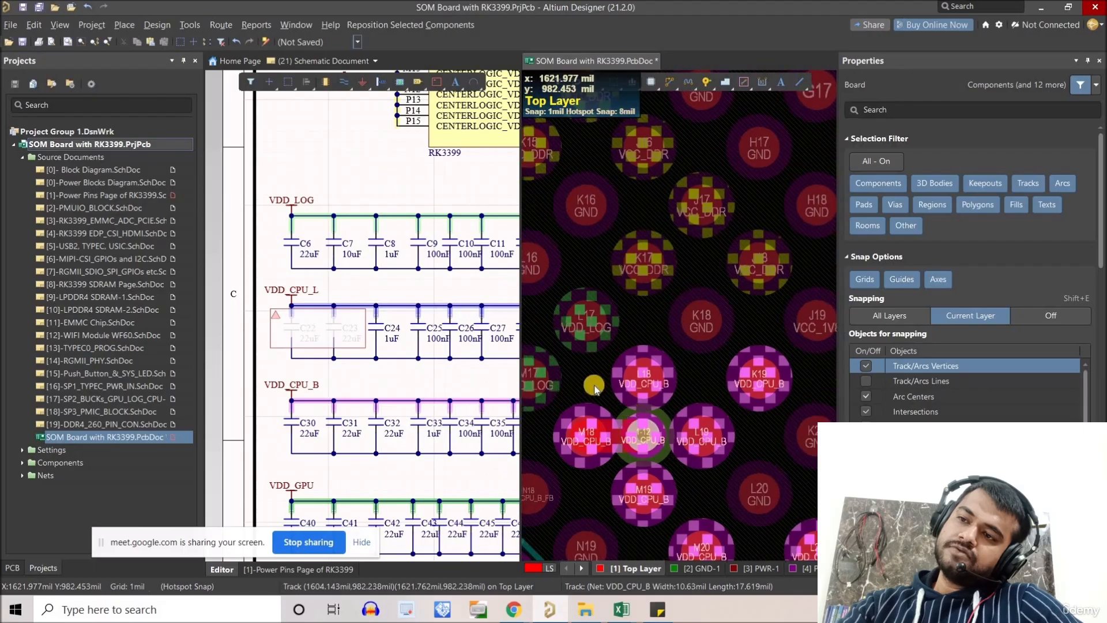
right_click_drag(626, 389, 656, 393)
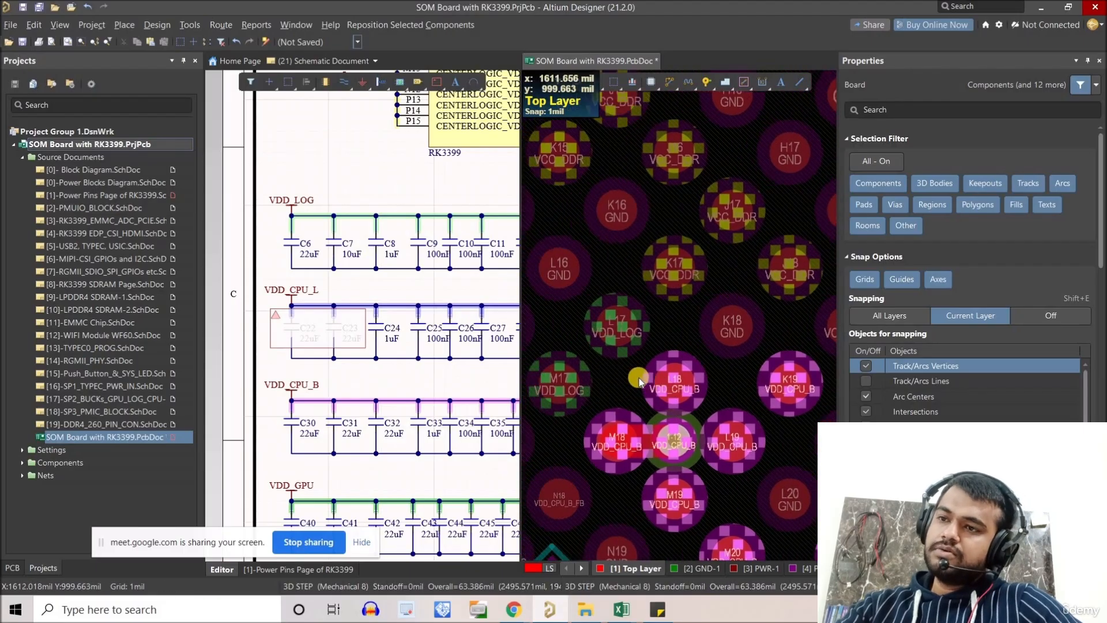
key("space")
left_click(673, 383)
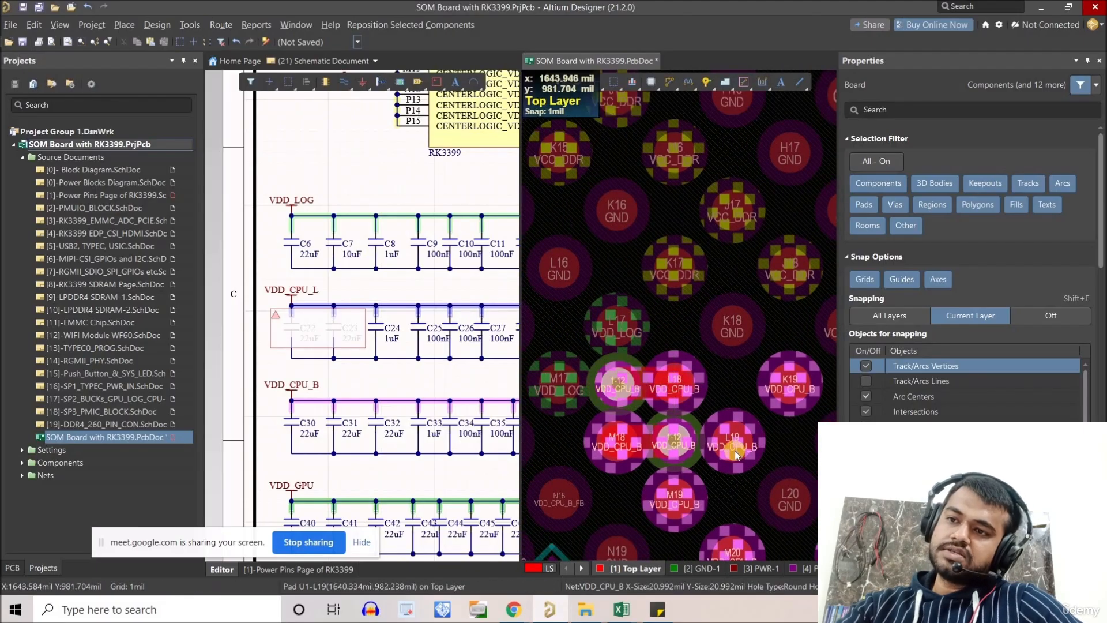
- Paste the track and via at ball L19, running straight up so the via sits between L18 and K19
right_click_drag(697, 462, 696, 437)
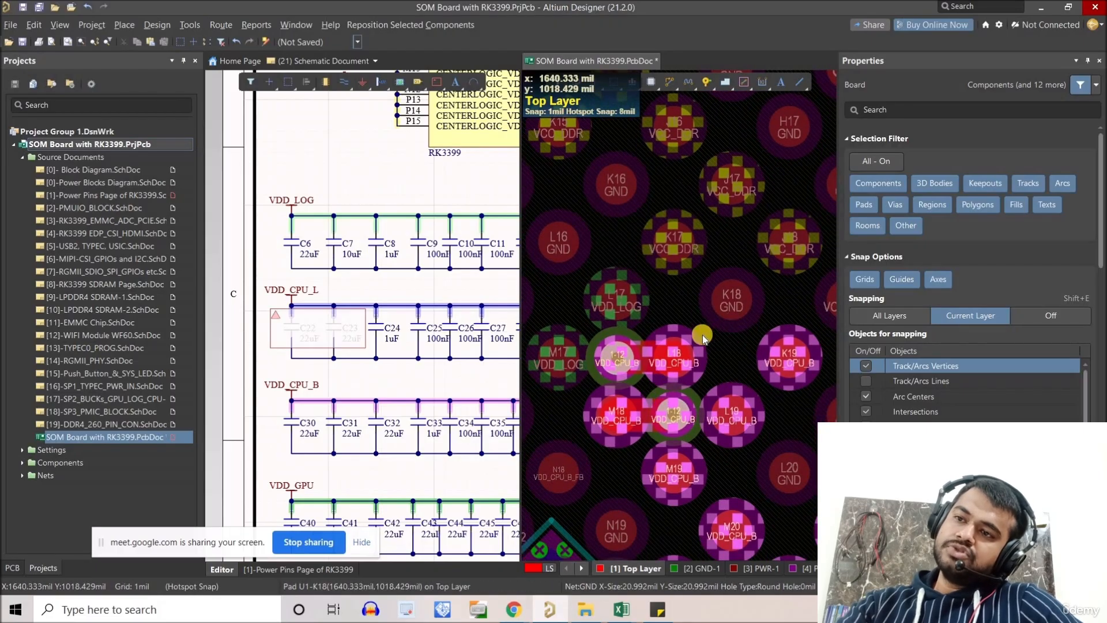
right_click_drag(742, 354, 642, 316)
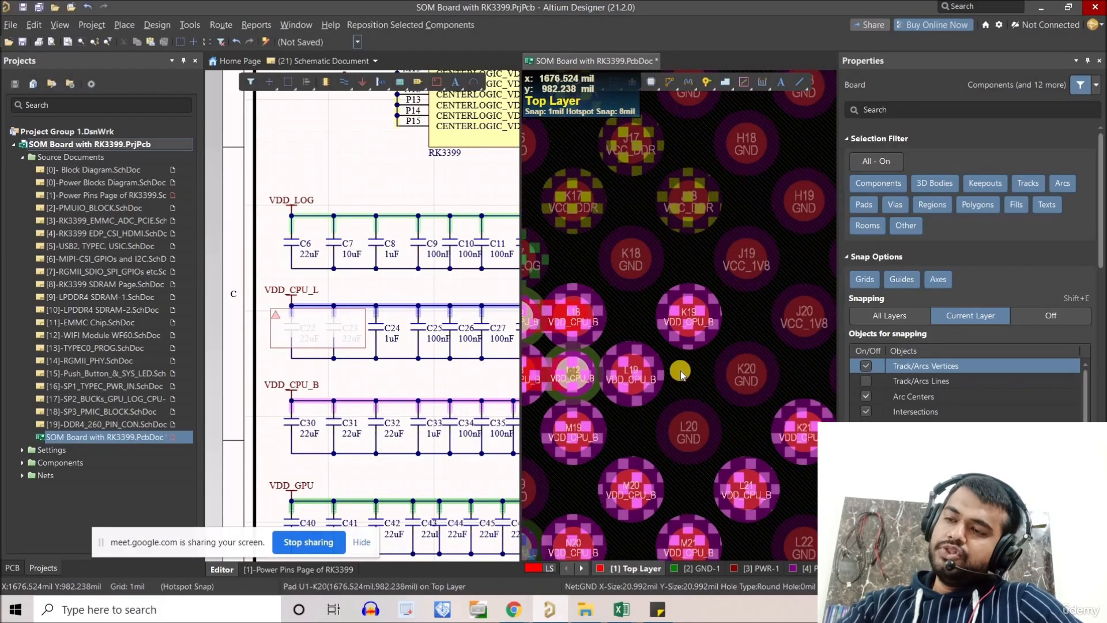
right_click_drag(768, 433, 705, 391)
scroll(687, 346, "down", 1, "ctrl")
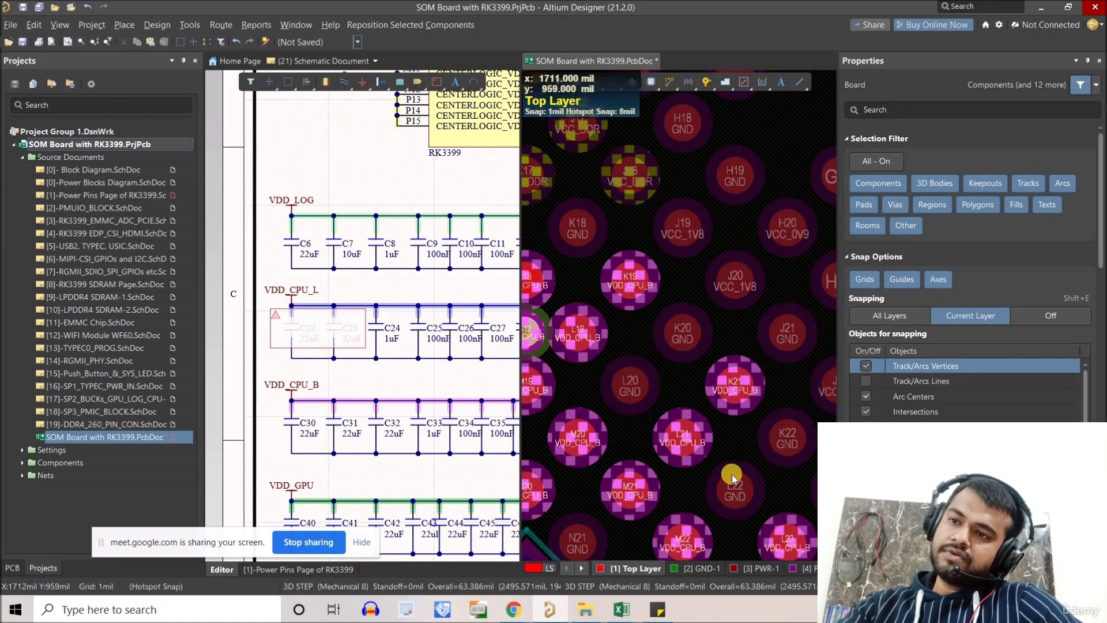
right_click_drag(628, 426, 699, 419)
key("ctrl+v")
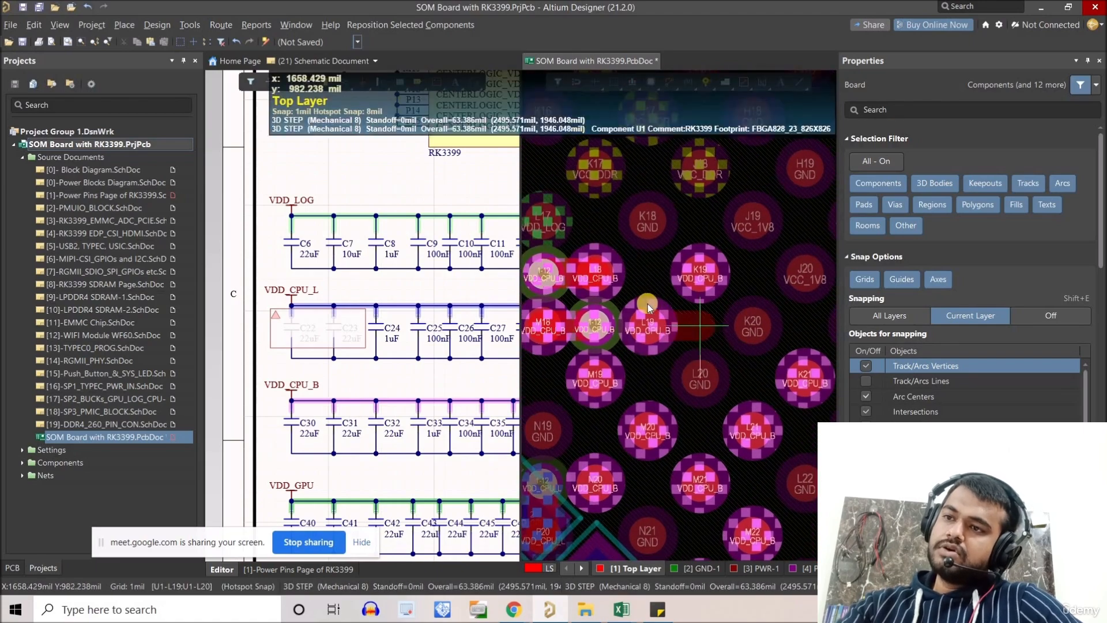
left_click(647, 269)
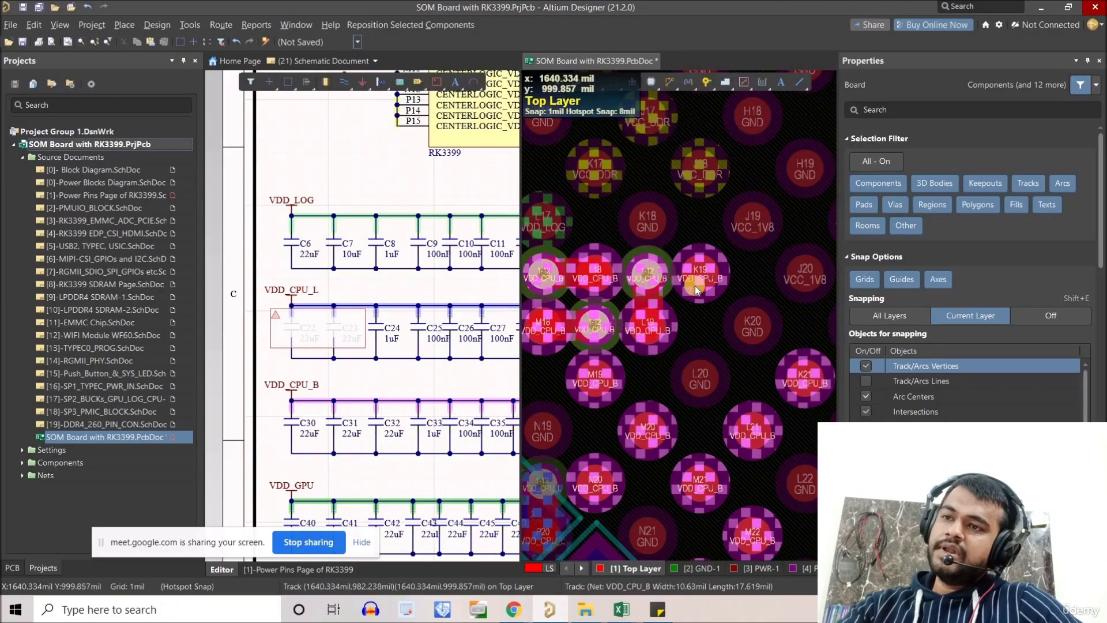
- Paste the track and via at ball L21, running straight up so the via sits between L20 and K21
right_click_drag(734, 389, 717, 313)
key("ctrl+v")
left_click(706, 384)
scroll(696, 289, "down", 1, "ctrl")
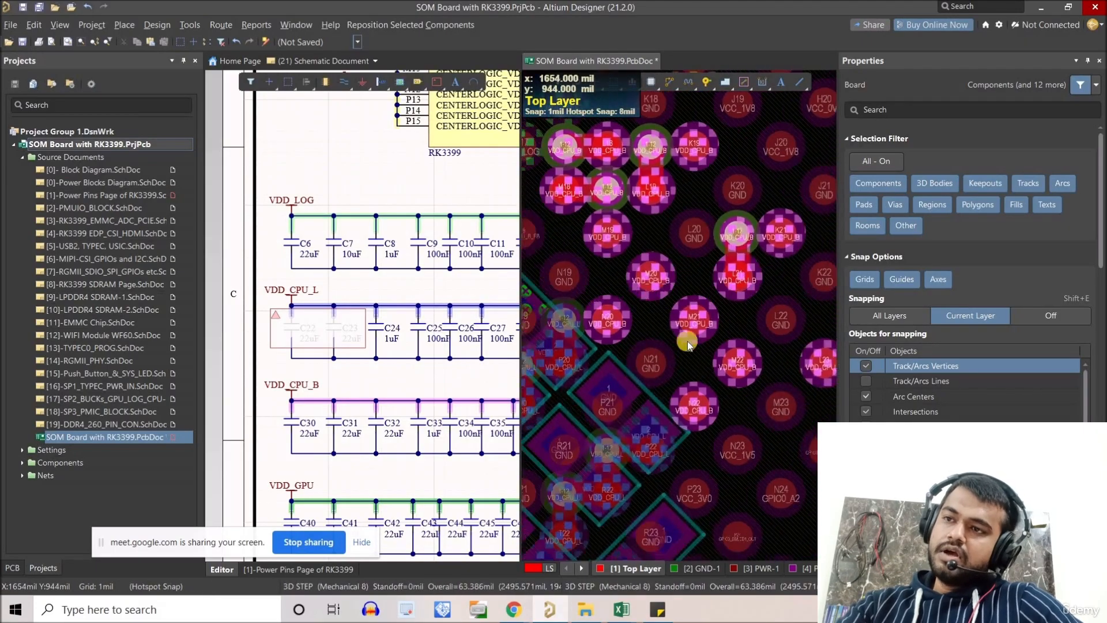
- Paste the track and via at balls M19, M20 and M21, each running horizontally toward L20, L21 and L22 respectively
right_click_drag(639, 367, 671, 312)
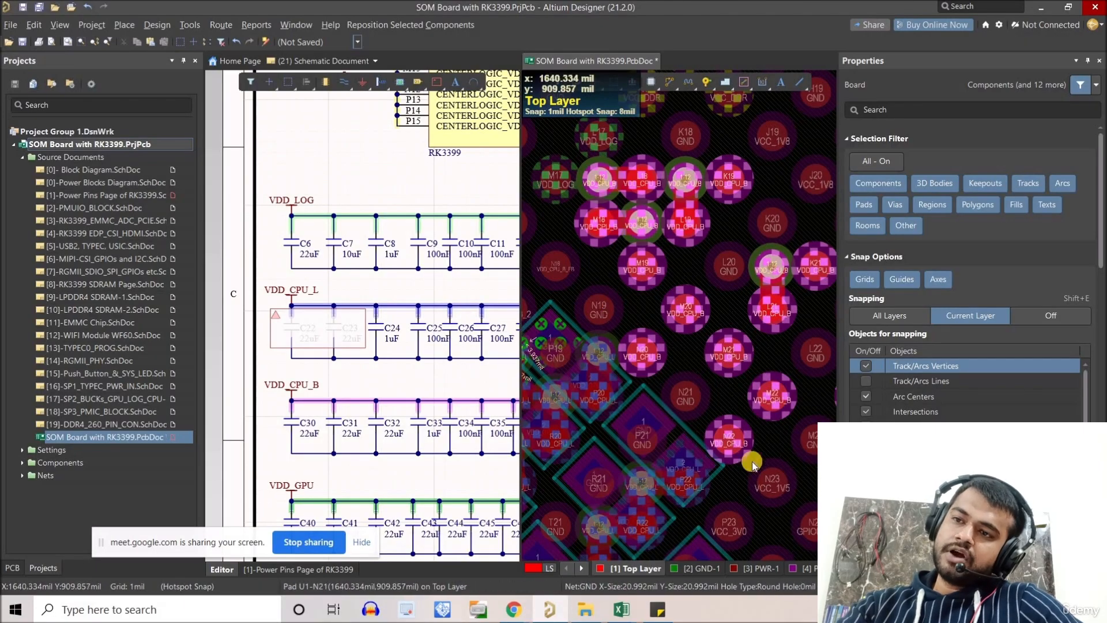
right_click_drag(622, 322, 665, 380)
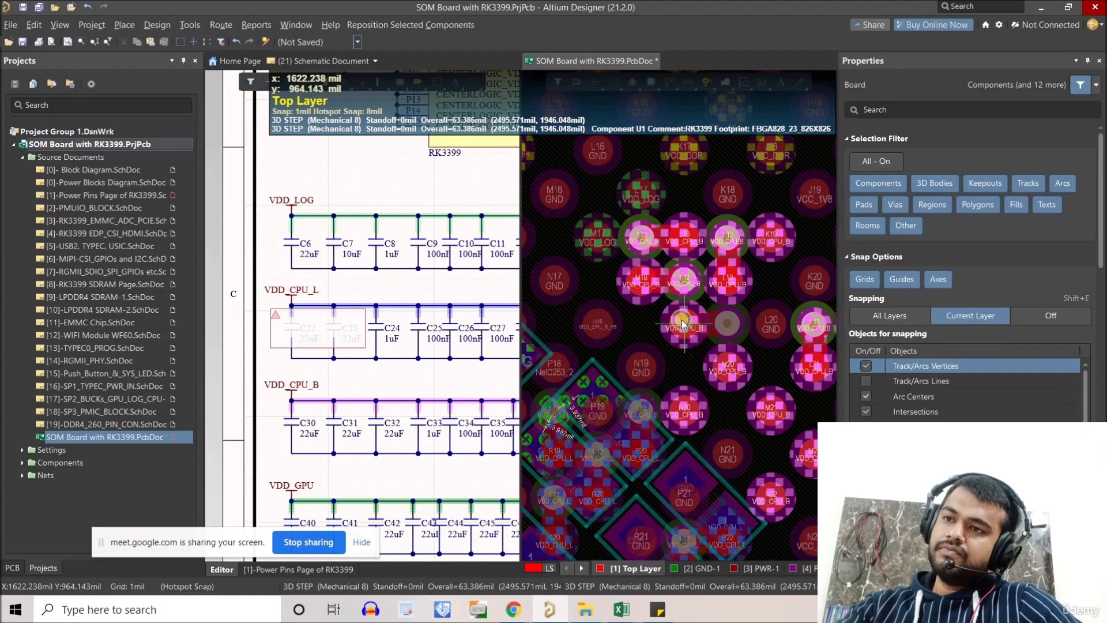
left_click(683, 323)
right_click_drag(682, 323, 653, 299)
left_click(698, 343)
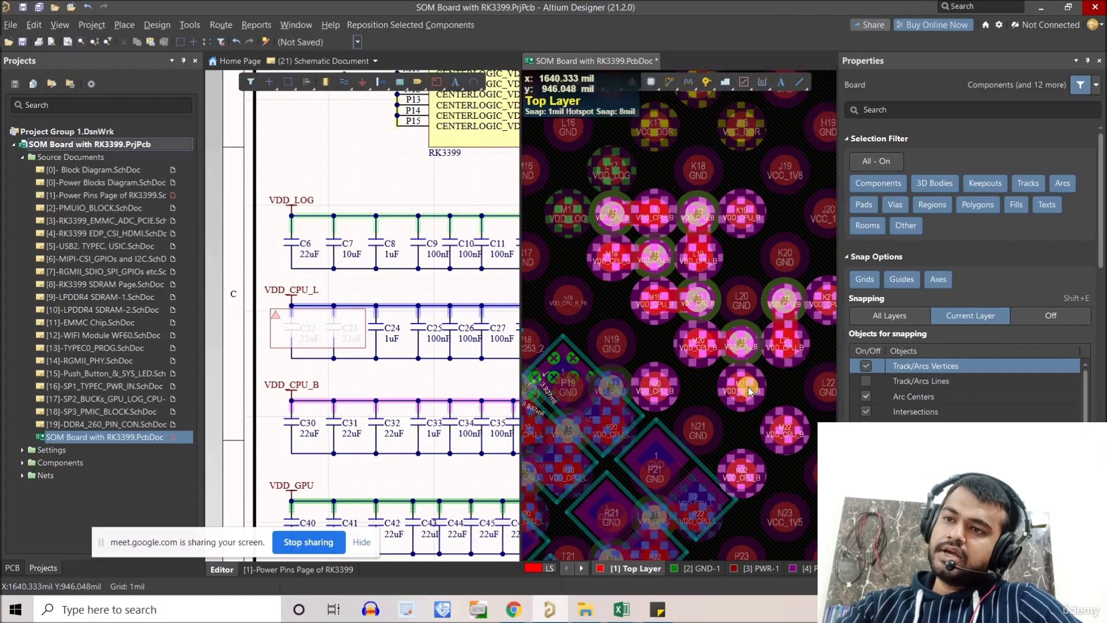
left_click(789, 429)
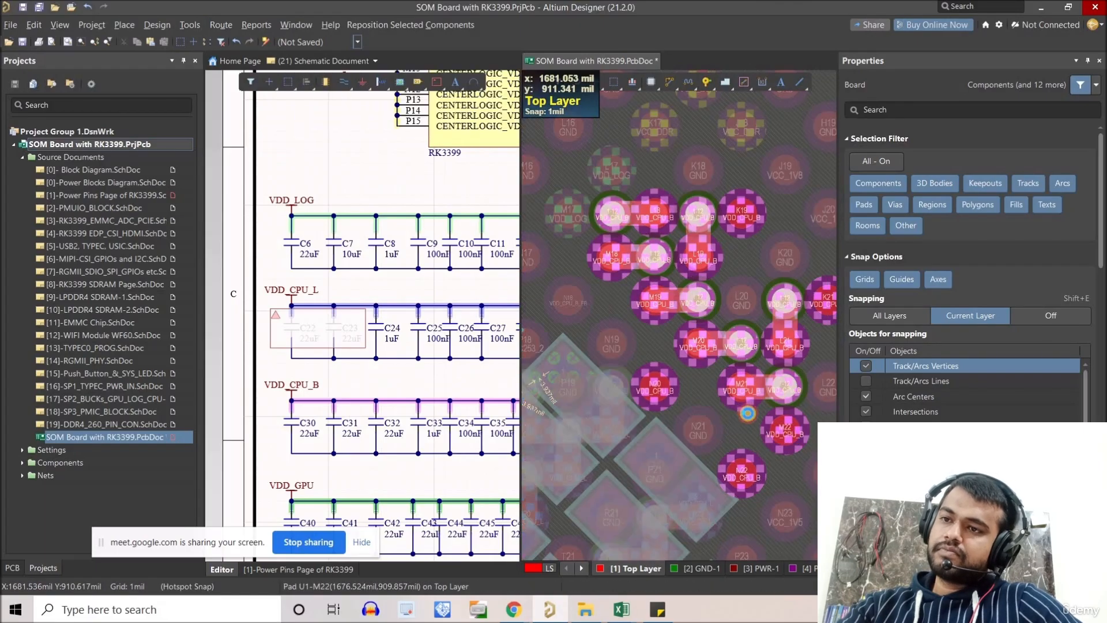
- Copy the horizontal track and via at ball M21 and paste them at M22, with the via between M22 and L23
left_click(784, 387)
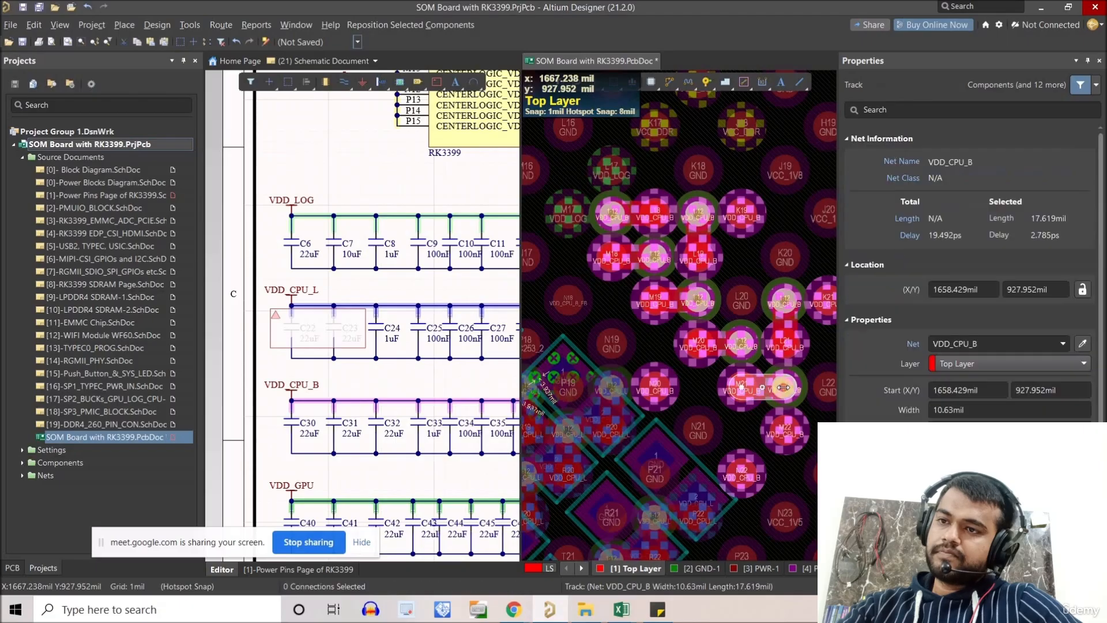
left_click(778, 394, "shift")
key("ctrl+c")
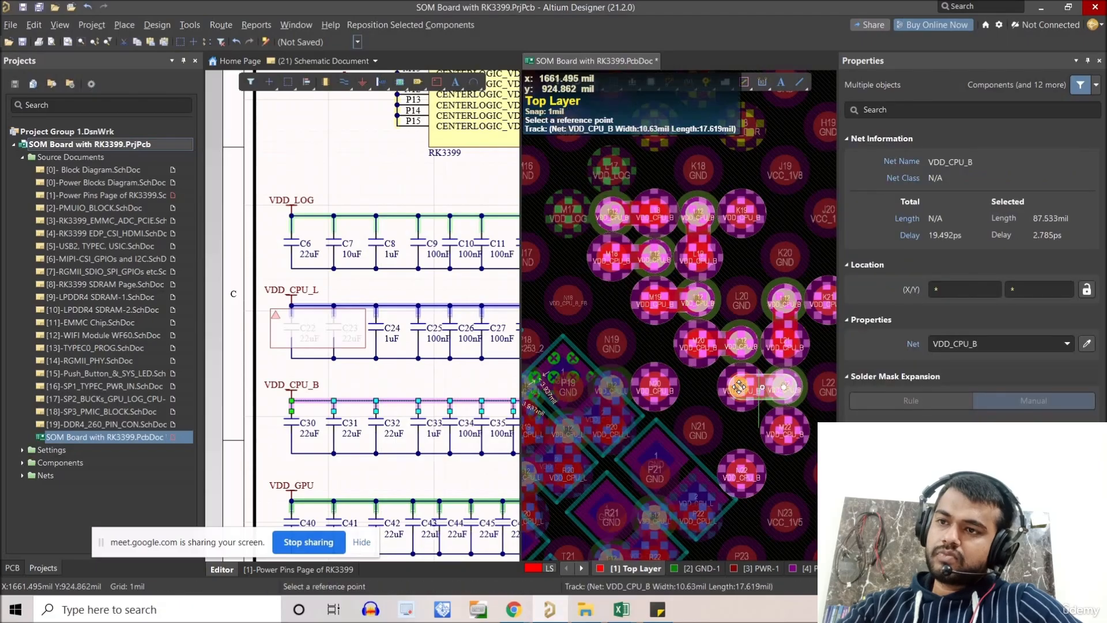
left_click(768, 428)
scroll(767, 427, "down", 3, "ctrl")
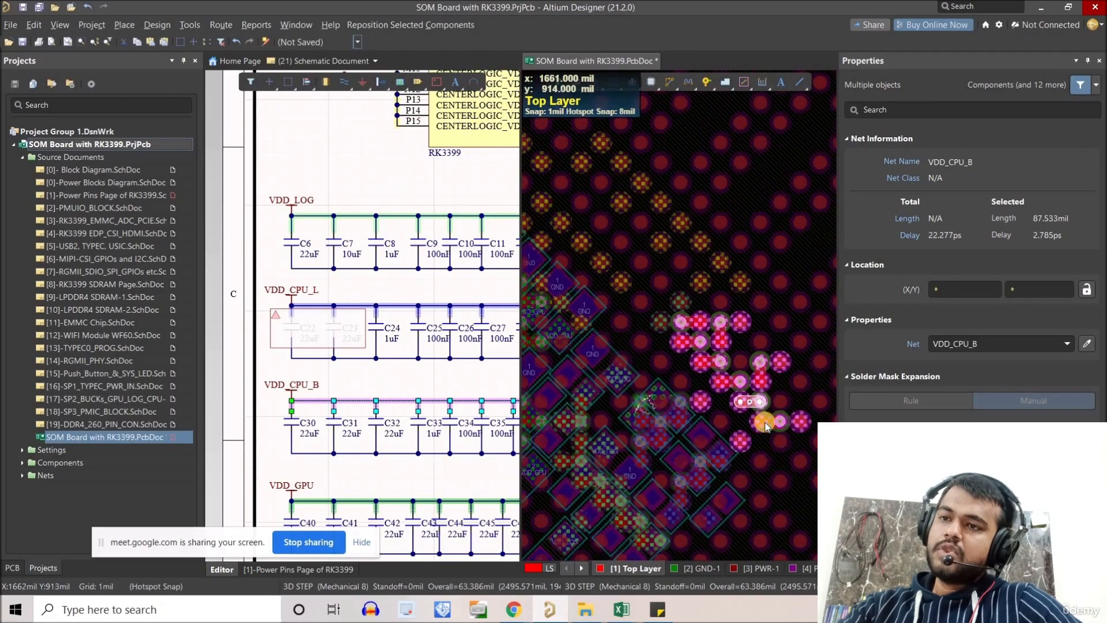
scroll(733, 411, "up", 6, "ctrl")
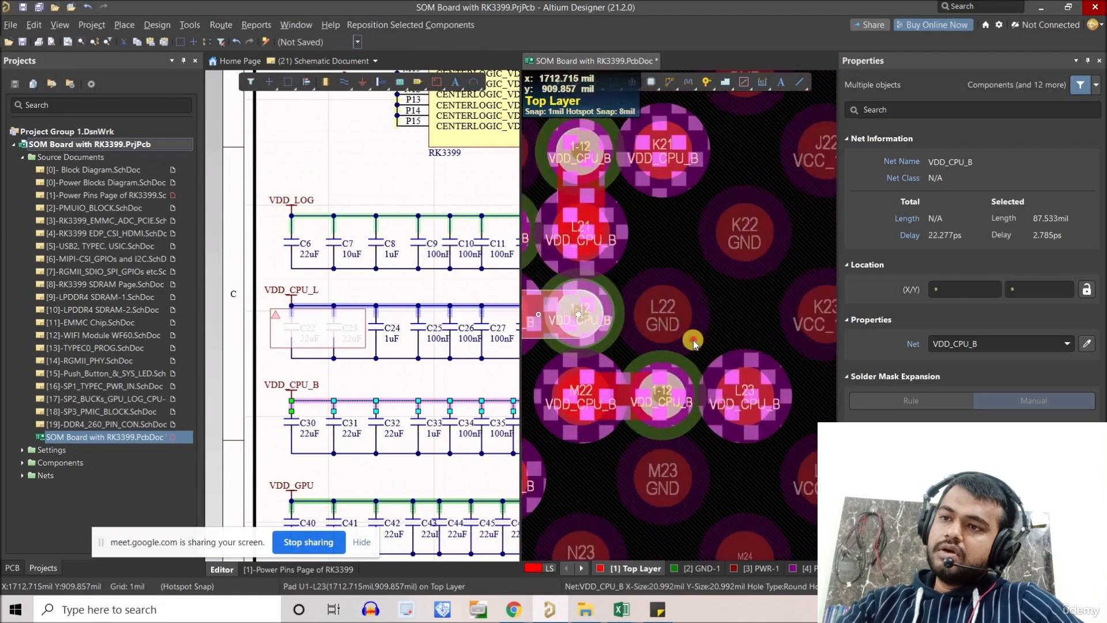
left_click(730, 339)
- Copy only the horizontal track at ball L18 and paste it vertically from M18 to the via directly above it
scroll(721, 355, "down", 3, "ctrl")
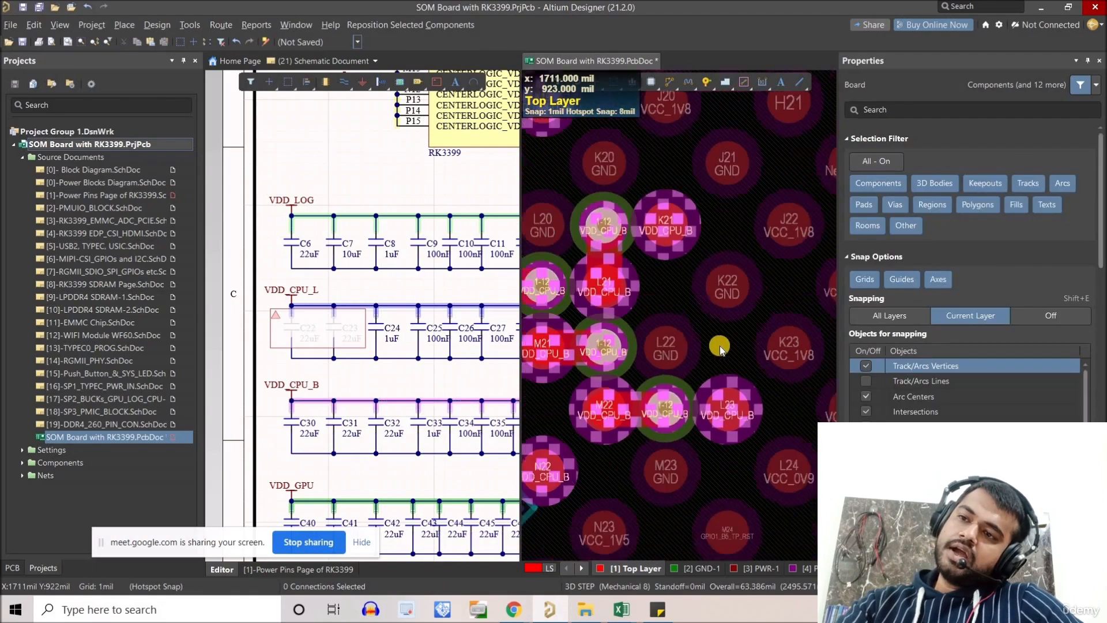
scroll(750, 346, "down", 3, "ctrl")
scroll(631, 294, "up", 3, "ctrl")
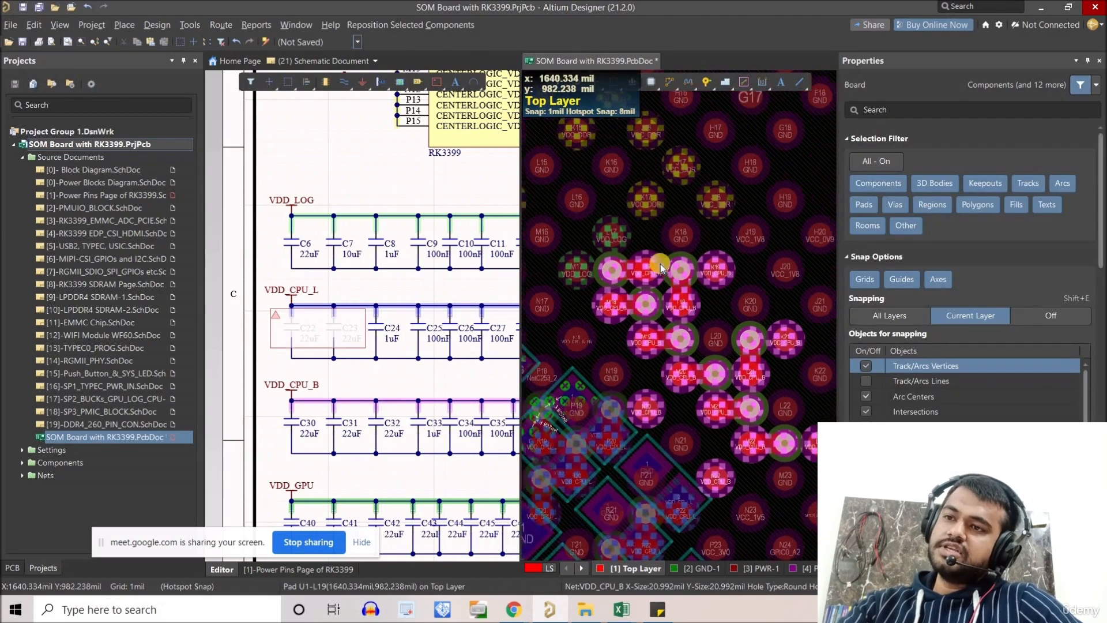
scroll(631, 294, "up", 2, "ctrl")
left_click(644, 300)
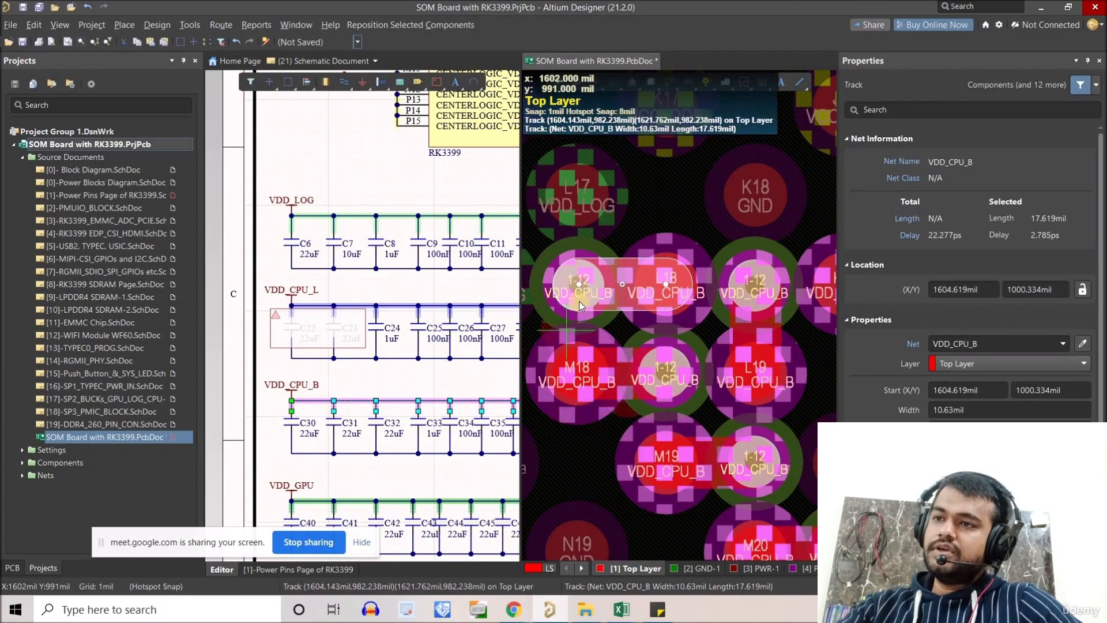
scroll(665, 396, "down", 2, "ctrl")
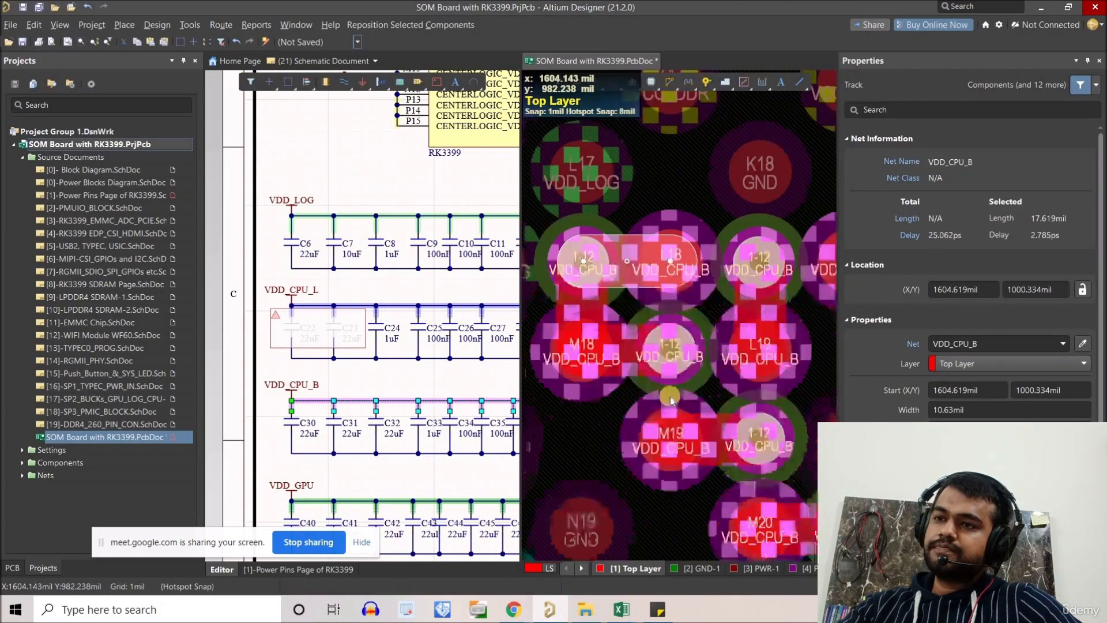
- Paste the copied track vertically at balls M19, M20, M21 and M22 to link each one to the via directly above
left_click(664, 396)
right_click_drag(744, 479, 713, 368)
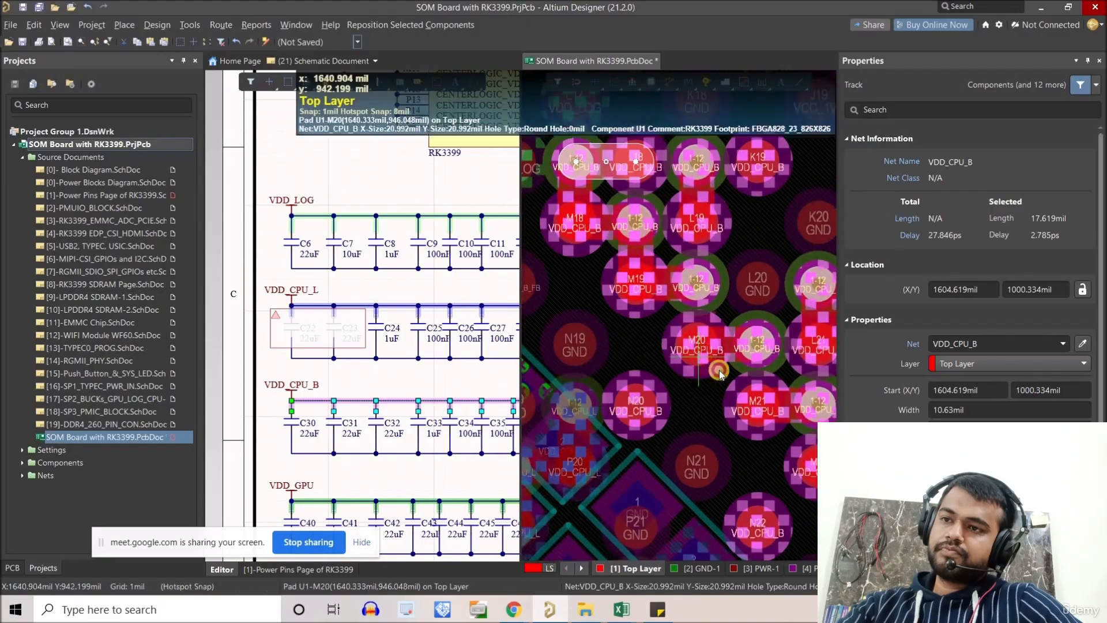
left_click(699, 378)
right_click_drag(764, 395, 729, 371)
left_click(715, 375)
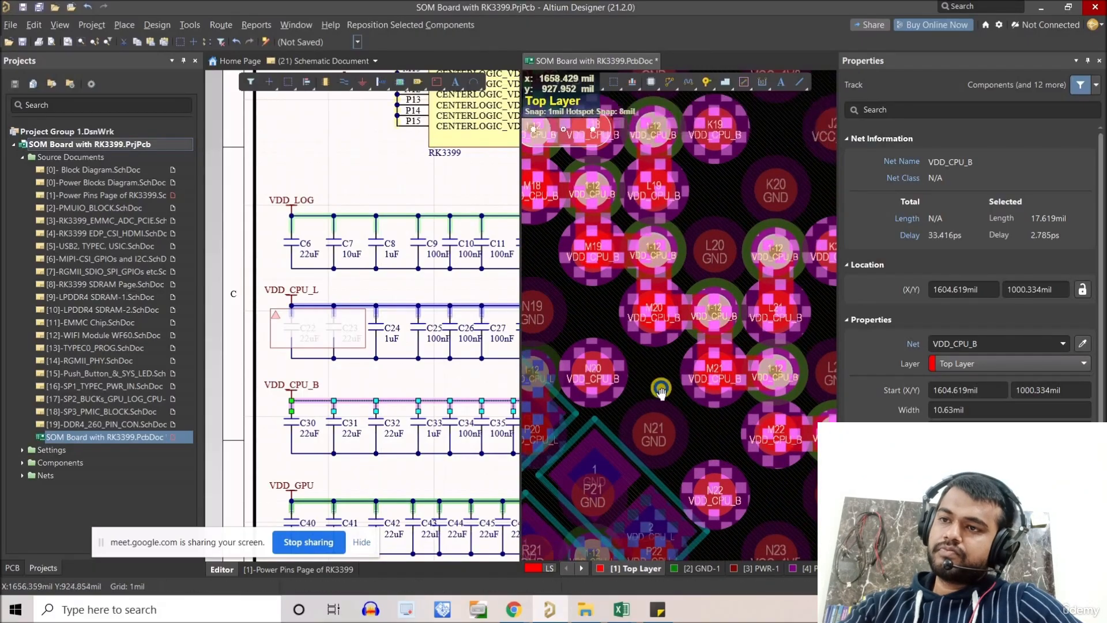
right_click_drag(754, 419, 699, 371)
left_click(700, 369)
scroll(741, 385, "down", 3, "ctrl")
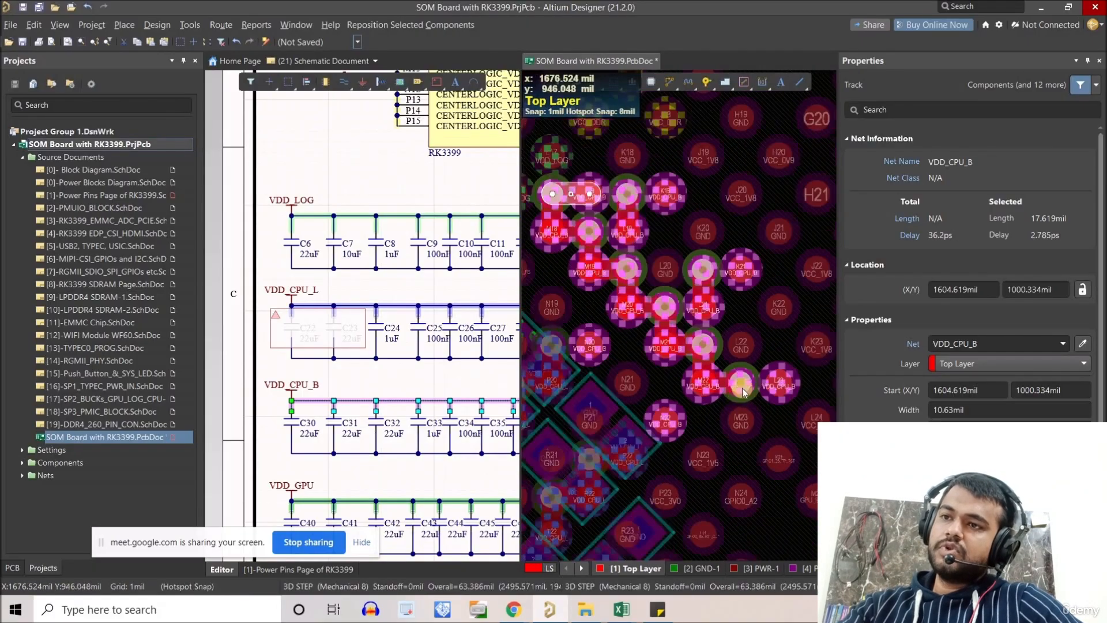
- Paste the copied track at ball K19, rotated to run horizontally to the via between K19 and L18
scroll(717, 300, "up", 3, "ctrl")
right_click(717, 288)
key("ctrl+v")
key("space")
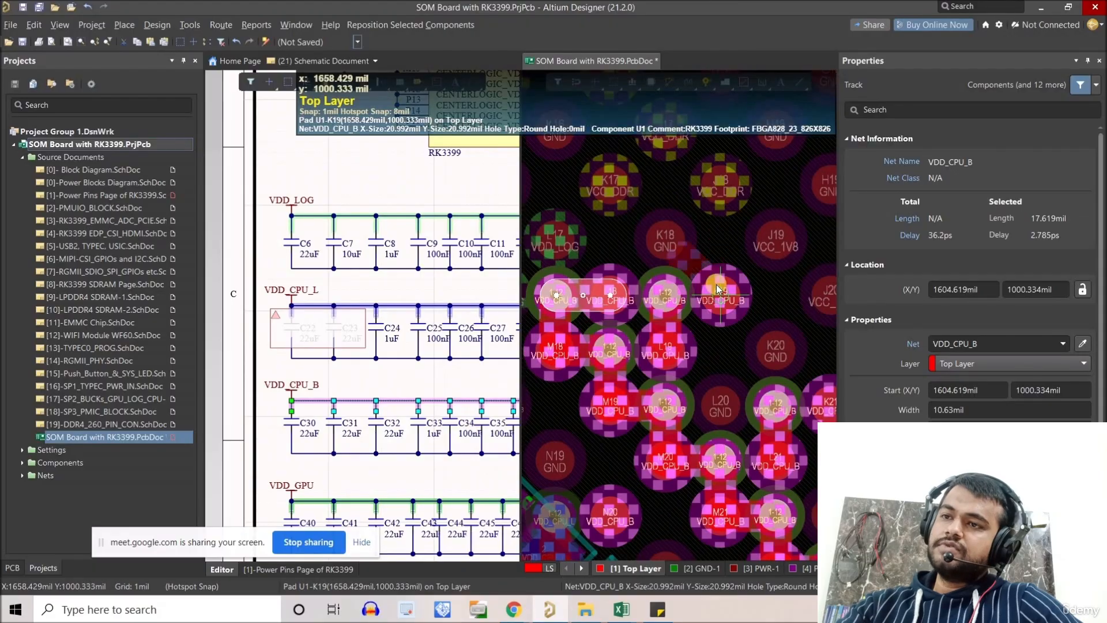
left_click(721, 296)
right_click_drag(657, 346, 689, 351)
scroll(666, 332, "down", 2, "ctrl")
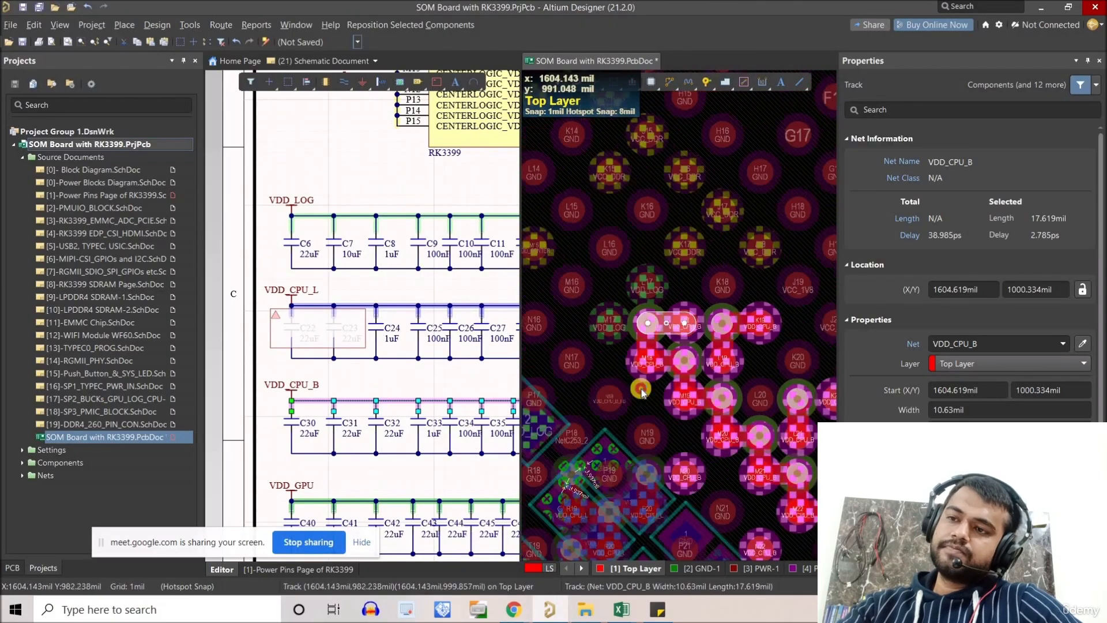
- Finish pasting tracks and inspect the VDD_CPU_B ball and via fan-out on the board
right_click(653, 301)
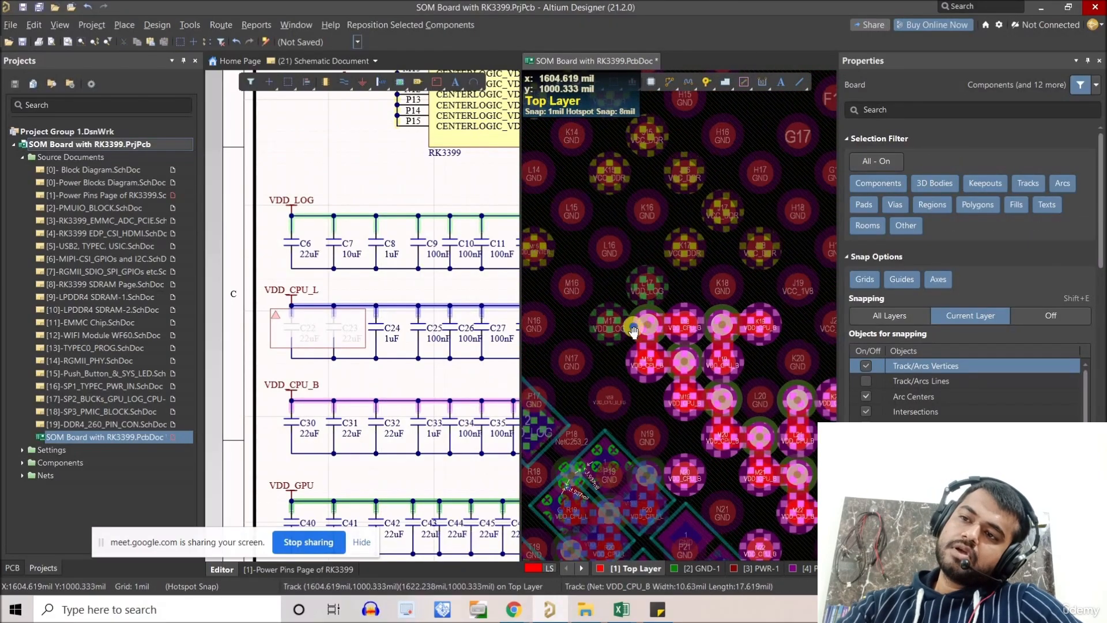
mouse_move(660, 331)
right_mouse_down()
mouse_move(637, 328)
mouse_move(657, 307)
mouse_move(663, 329)
right_mouse_up()
scroll(658, 297, "up", 1, "ctrl")
right_click_drag(619, 270, 591, 299)
scroll(654, 278, "up", 3, "ctrl")
scroll(599, 286, "down", 2, "ctrl")
scroll(692, 323, "down", 3, "ctrl")
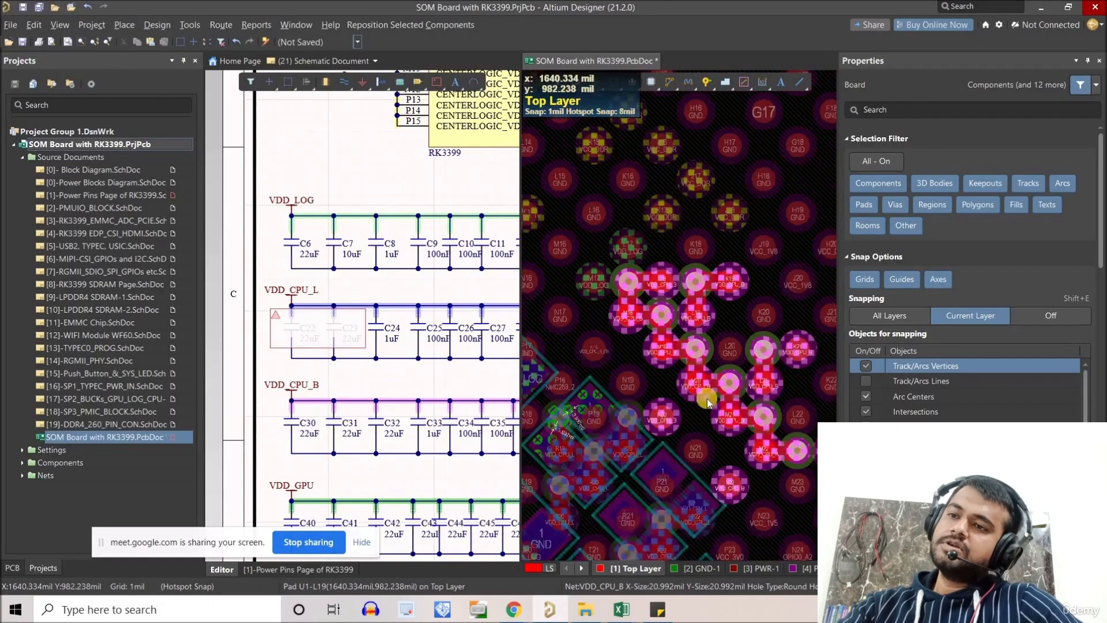
- Select the VDD_CPU_B decoupling capacitors C39 through C30 on the Power Pins schematic page
left_click(436, 337)
scroll(381, 307, "down", 2, "ctrl")
scroll(381, 311, "down", 2, "ctrl")
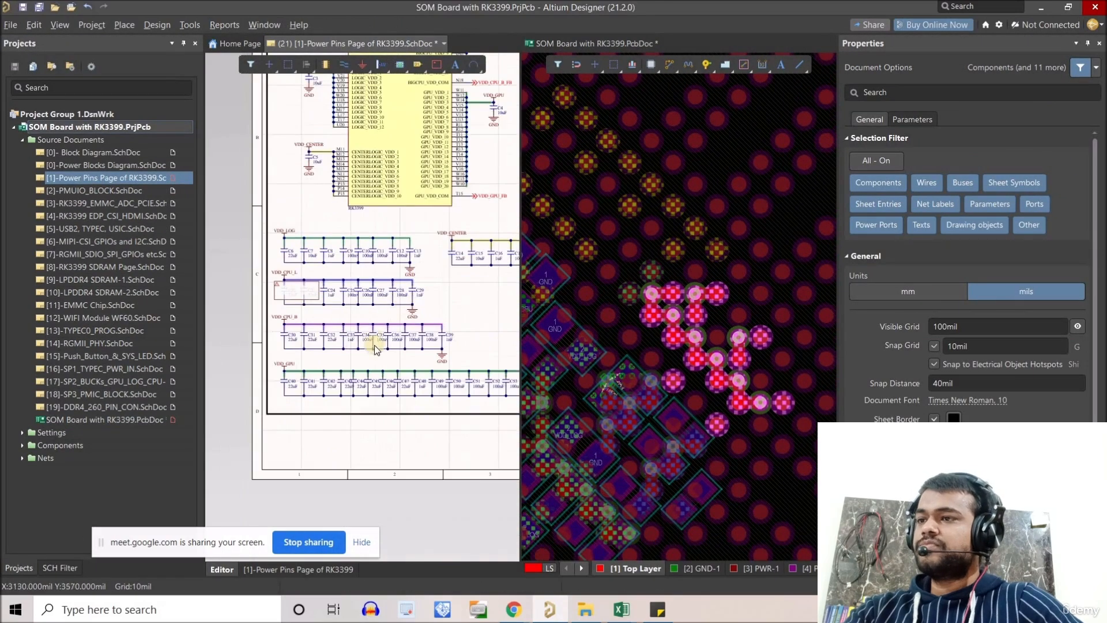
right_click_drag(444, 350, 386, 390)
scroll(406, 384, "up", 2, "ctrl")
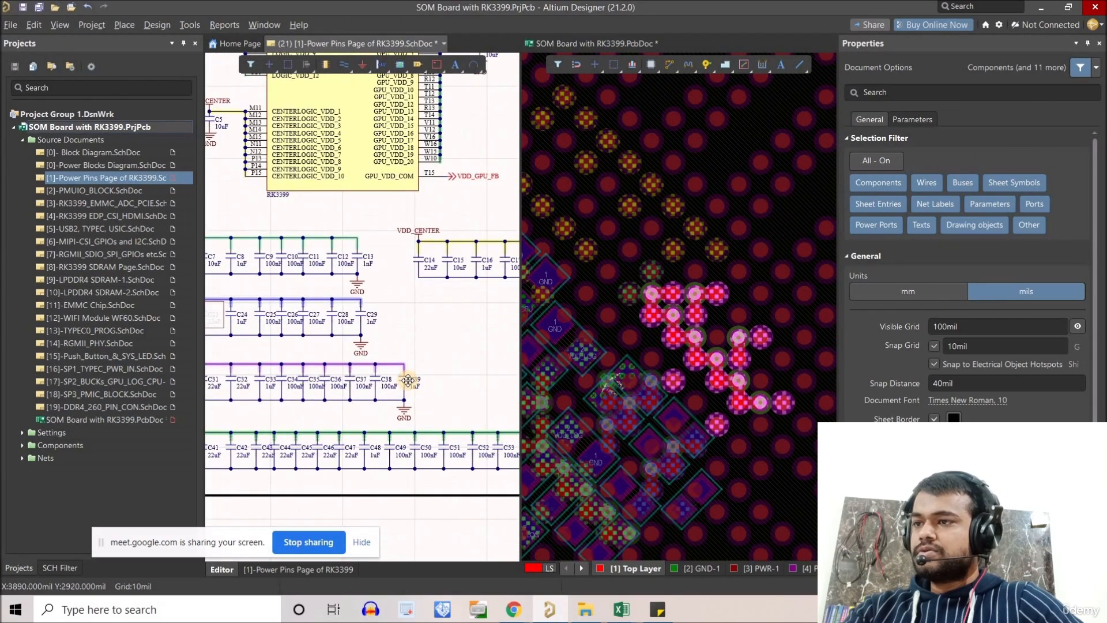
left_click(408, 380)
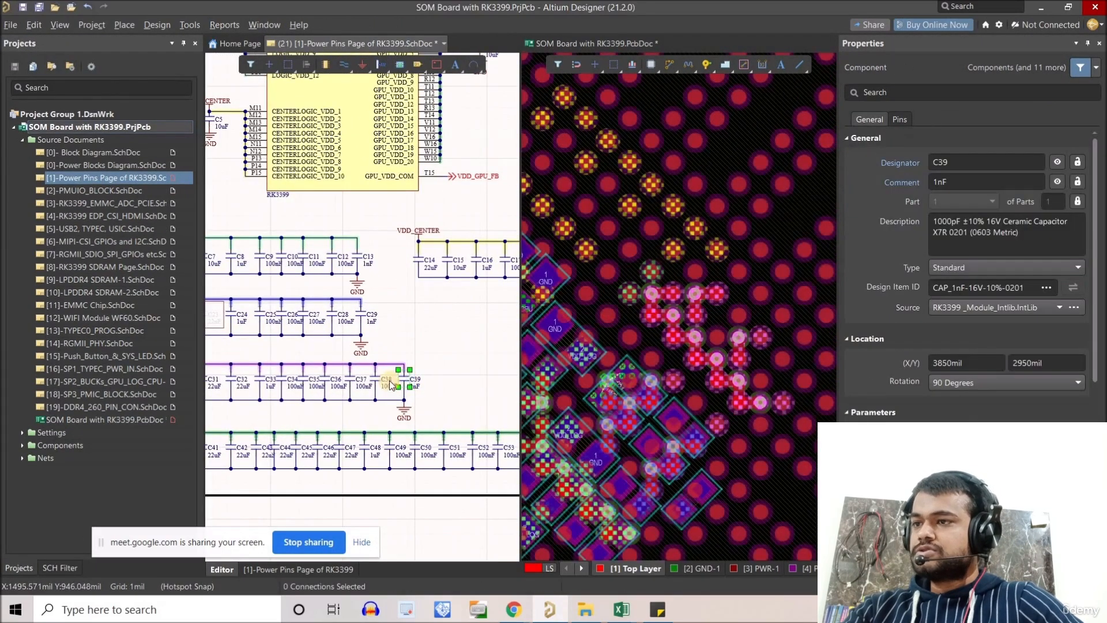
left_click(345, 383, "shift")
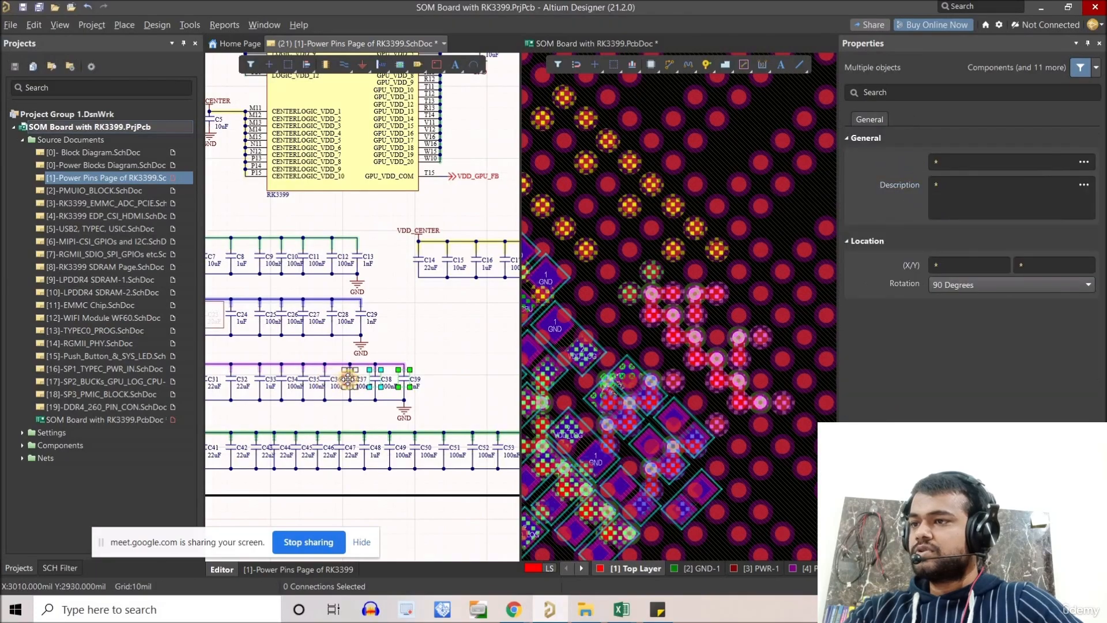
left_click(324, 379, "shift")
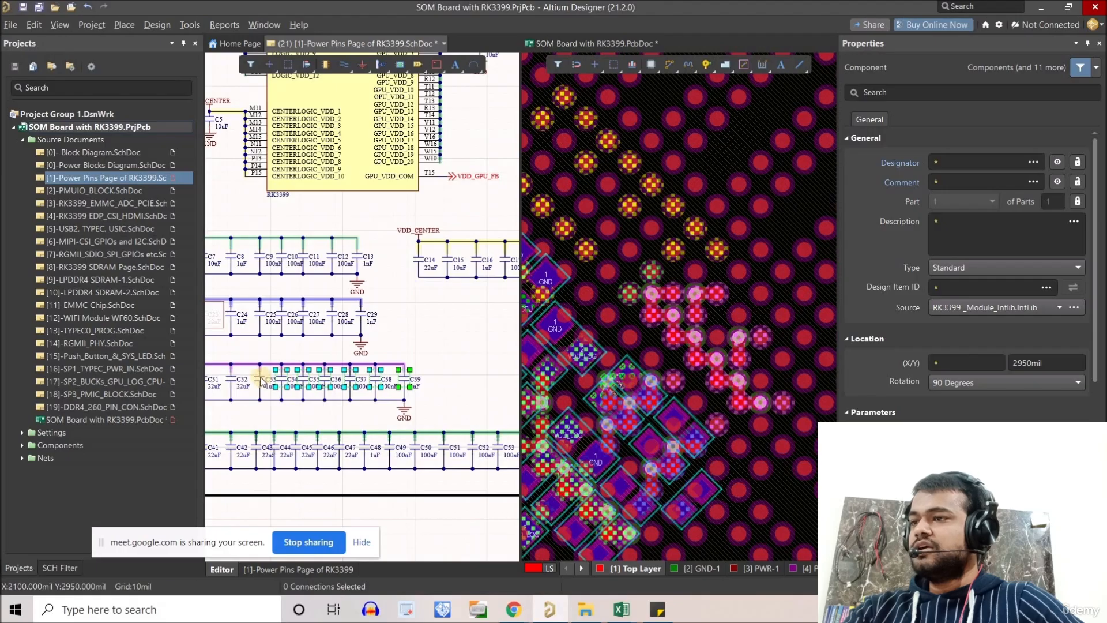
left_click(261, 378, "shift")
left_click(242, 382, "shift")
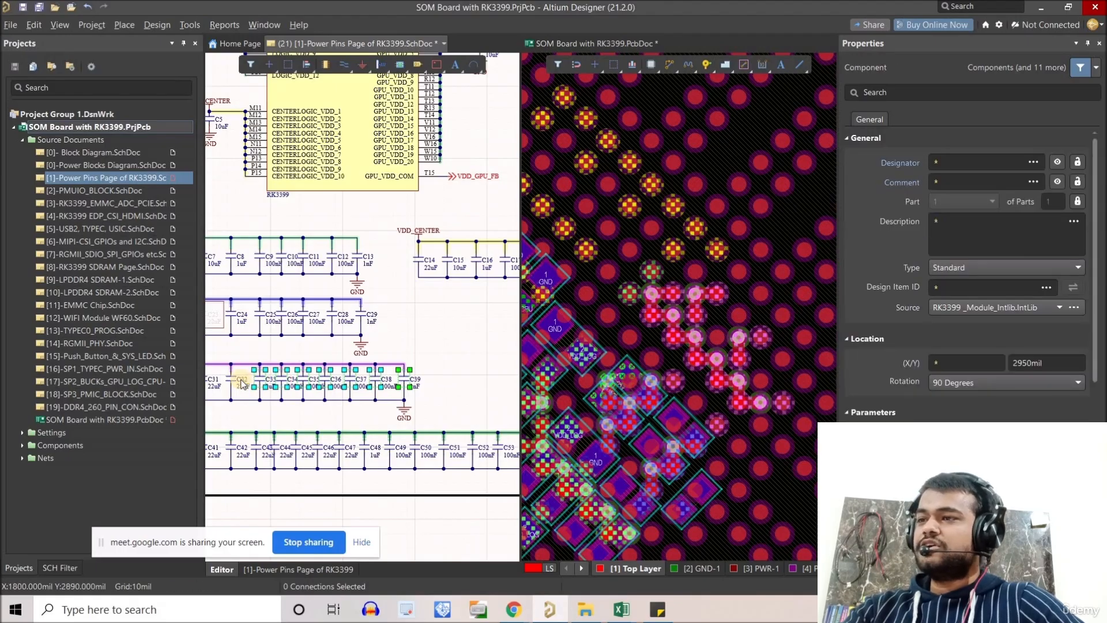
right_click_drag(235, 389, 348, 410)
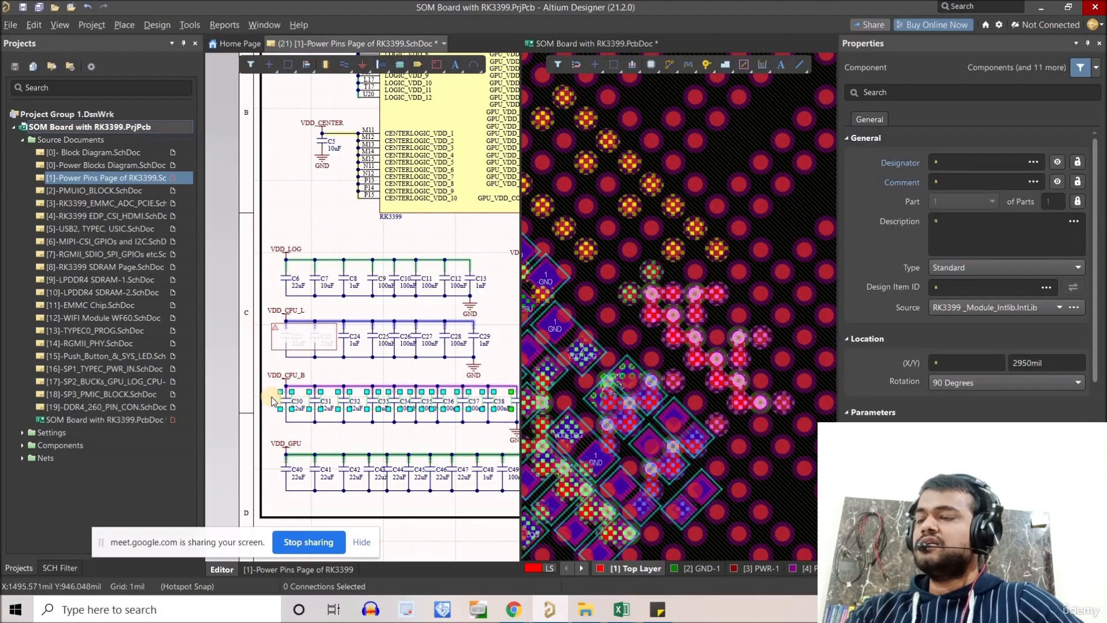
- Examine how the existing VDD_GPU and VDD_CPU_L decoupling capacitors sit relative to the BGA balls and vias
scroll(273, 401, "down", 4, "ctrl")
scroll(303, 245, "up", 3, "ctrl")
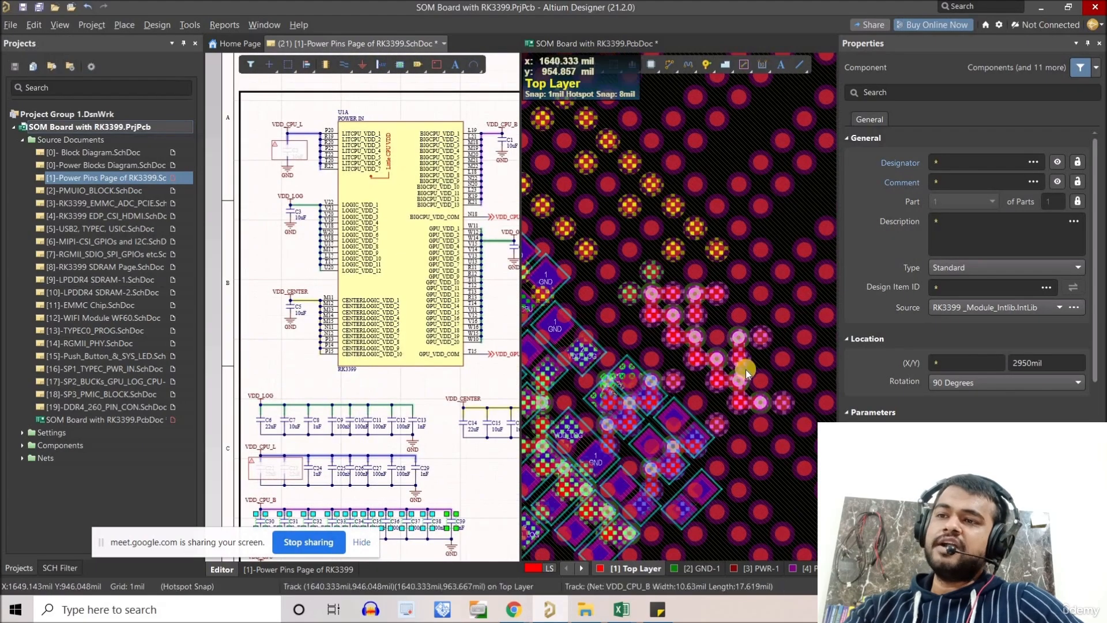
scroll(746, 369, "down", 2, "ctrl")
scroll(760, 360, "down", 2, "ctrl")
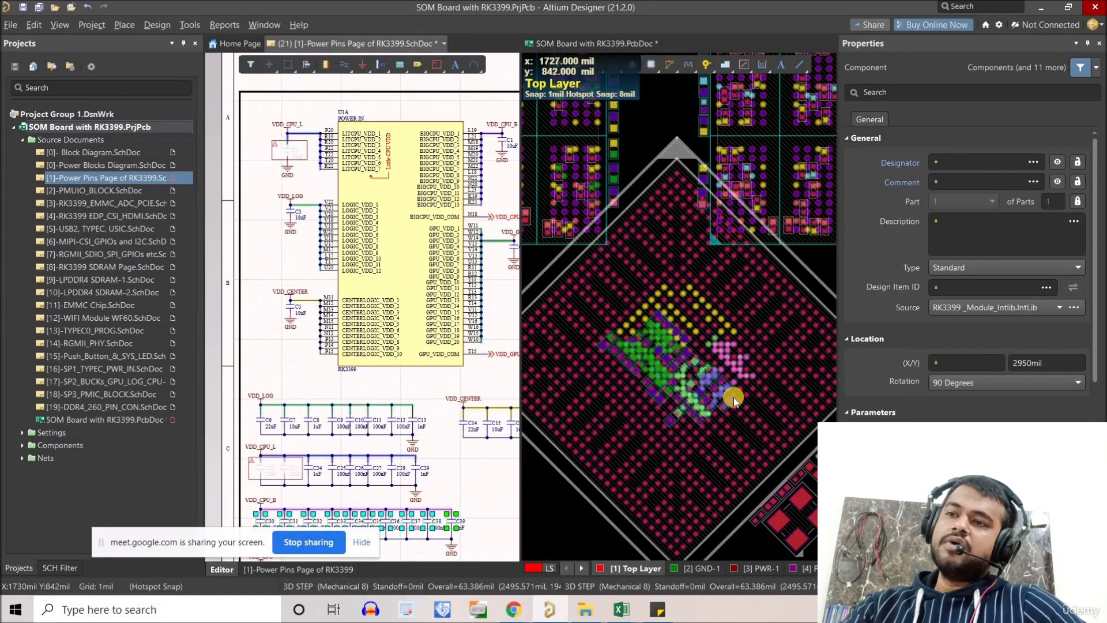
scroll(747, 397, "up", 5, "ctrl")
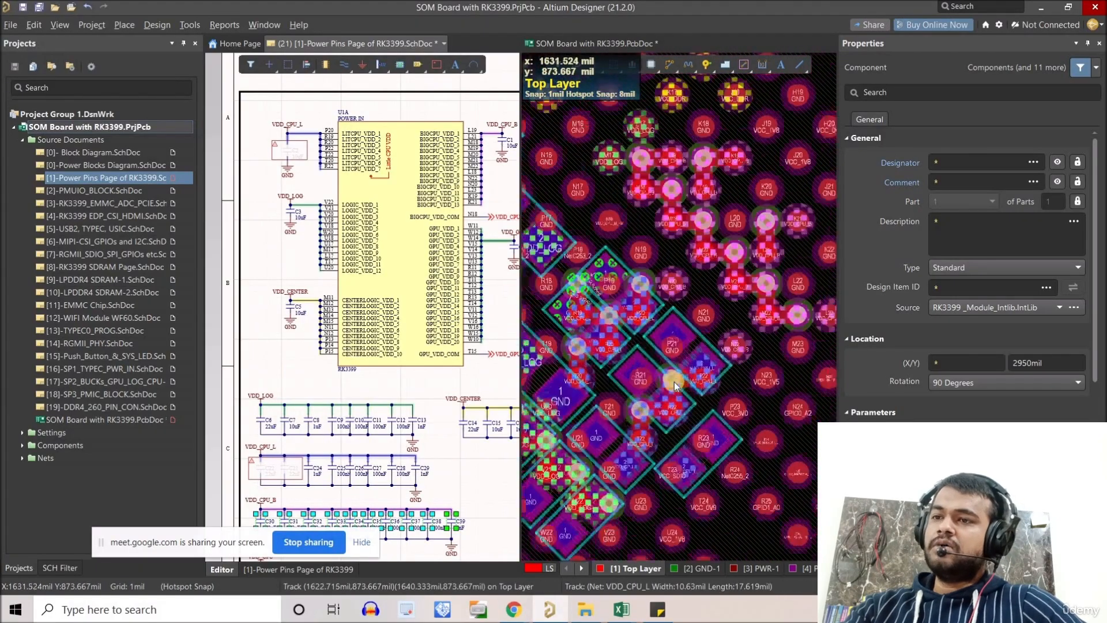
scroll(674, 382, "down", 4, "ctrl")
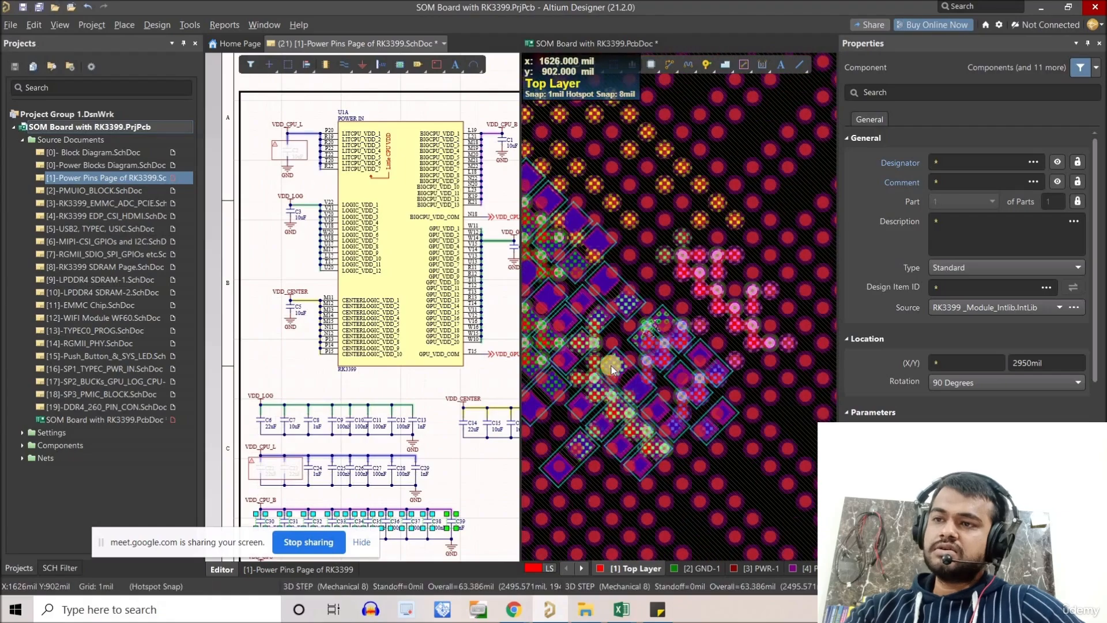
left_click(702, 404)
right_click_drag(615, 381, 709, 424)
scroll(709, 424, "up", 5, "ctrl")
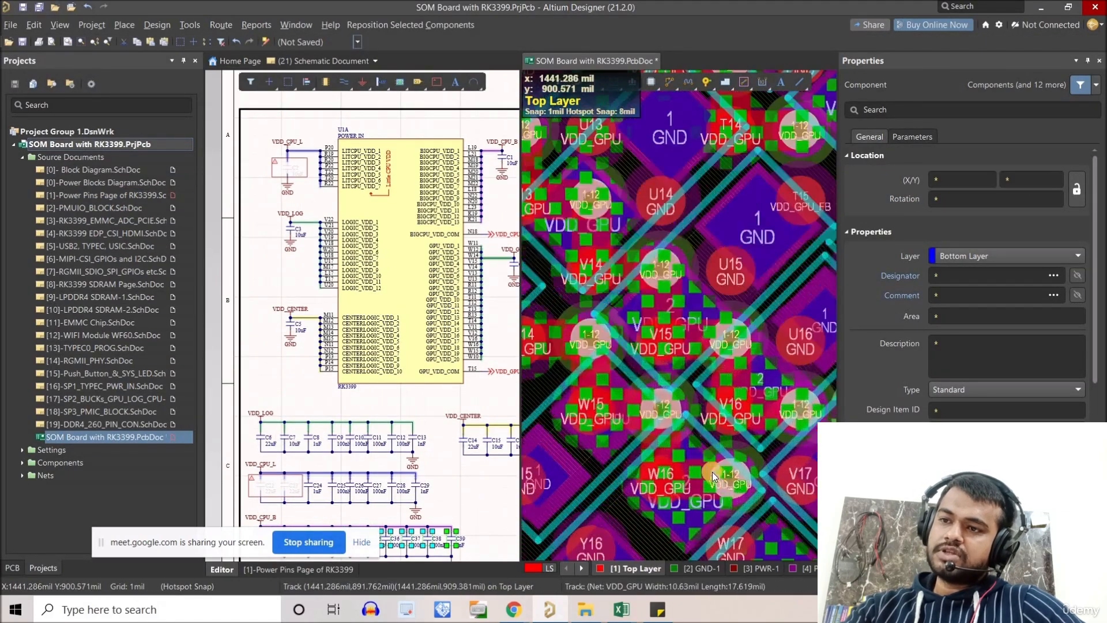
scroll(732, 484, "up", 2, "ctrl")
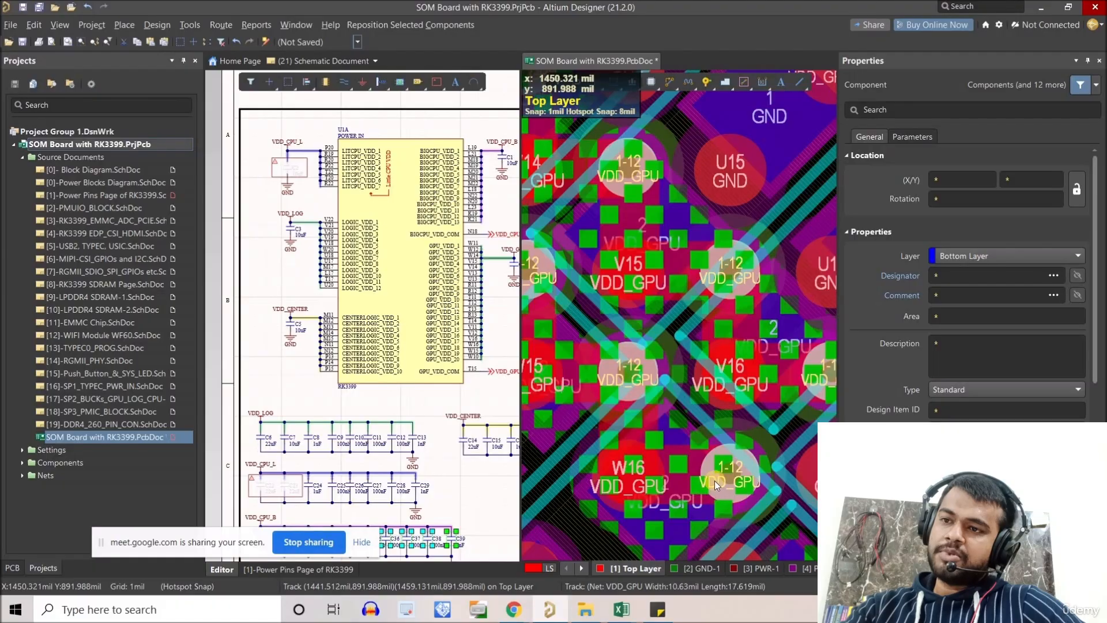
scroll(719, 430, "down", 3, "ctrl")
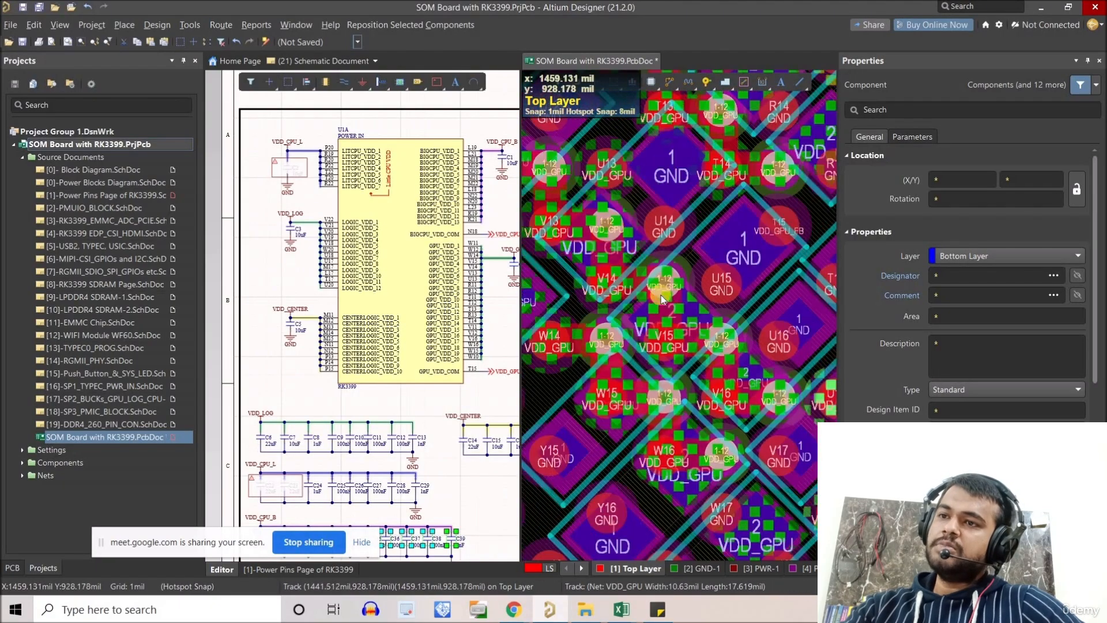
scroll(638, 263, "up", 4, "ctrl")
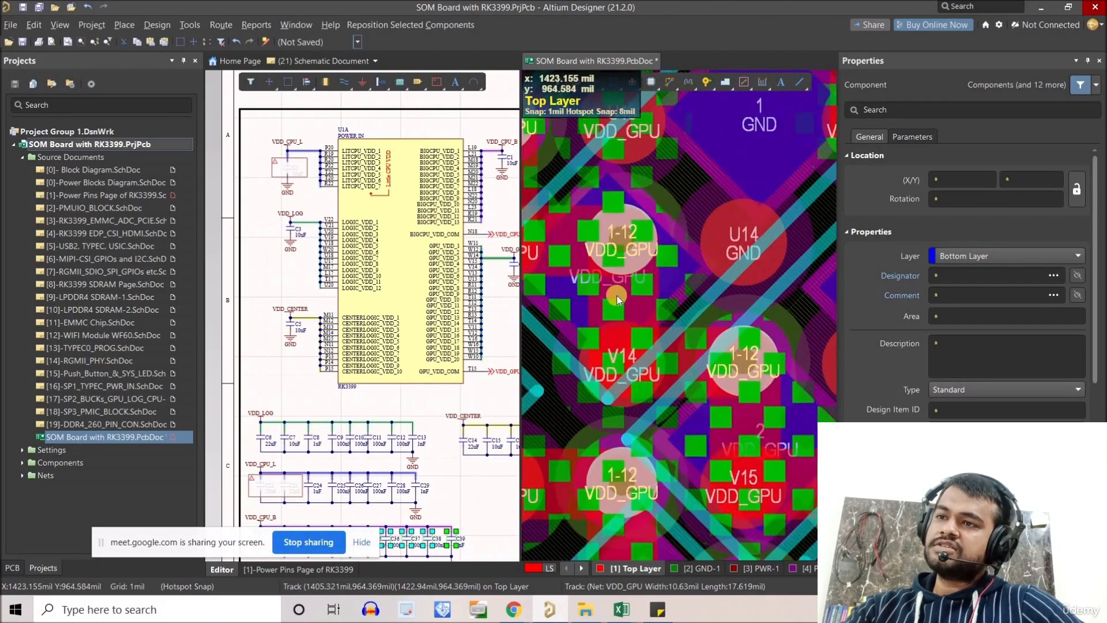
scroll(638, 327, "down", 3, "ctrl")
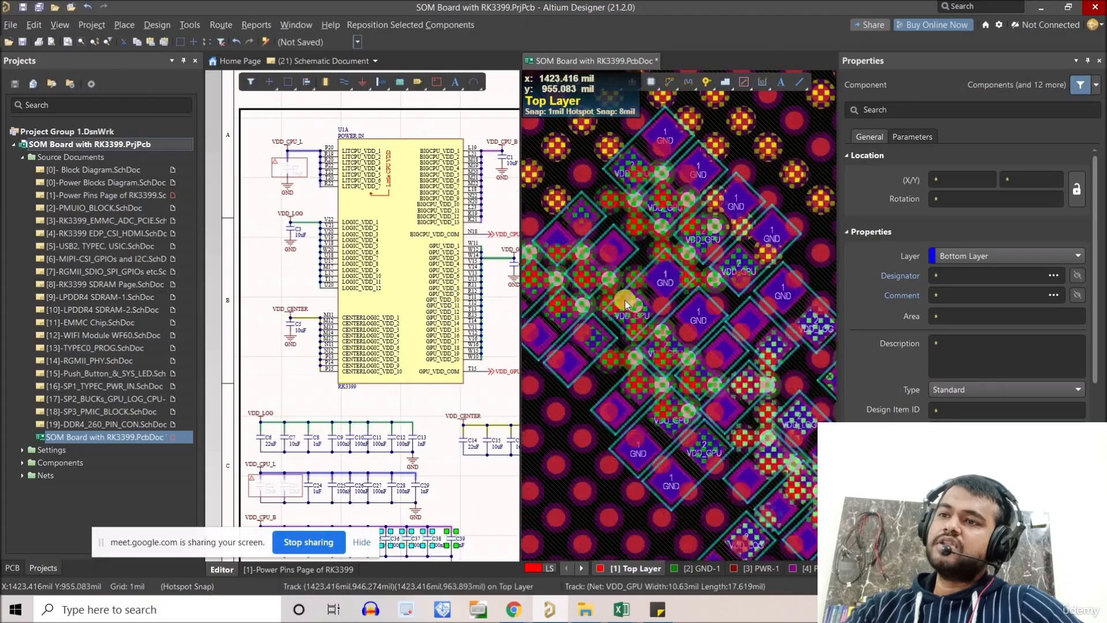
scroll(635, 305, "down", 4, "ctrl")
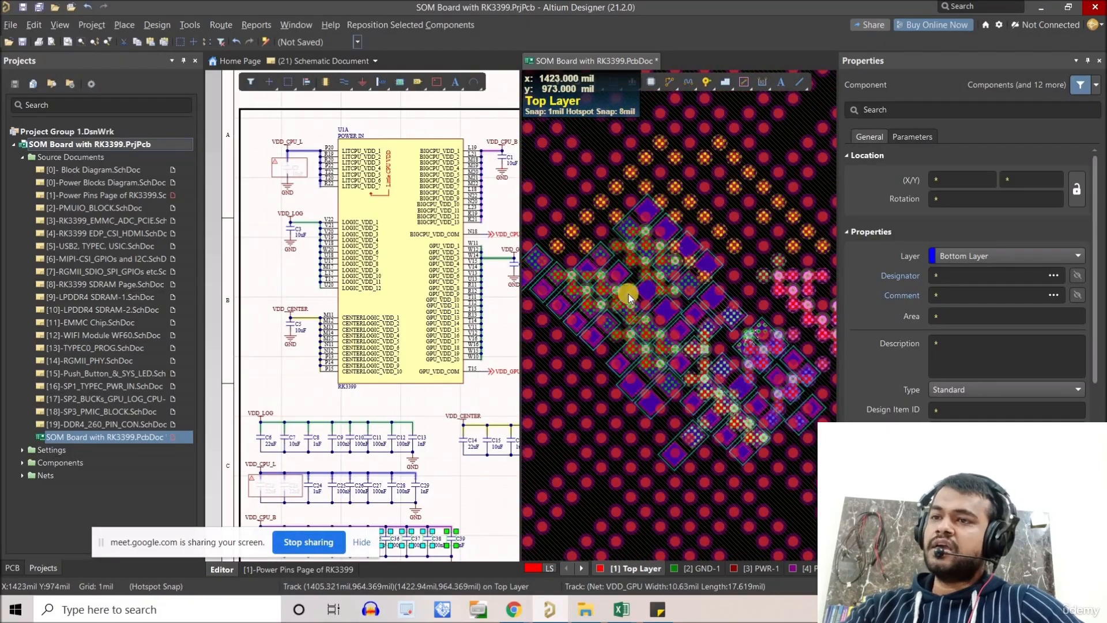
scroll(709, 390, "down", 1, "ctrl")
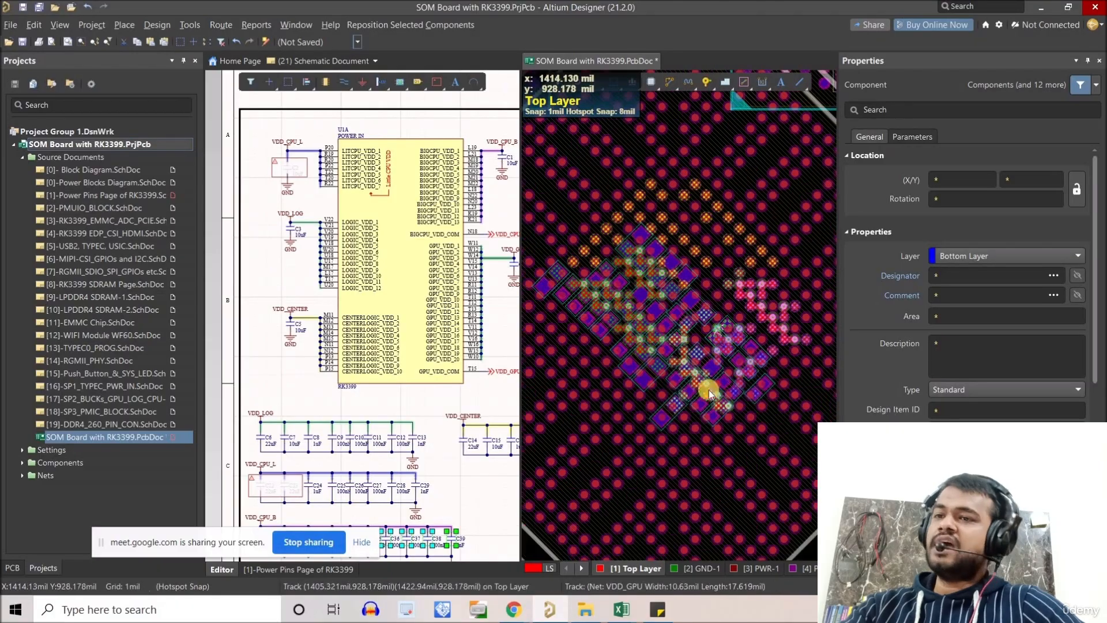
scroll(623, 305, "up", 6, "ctrl")
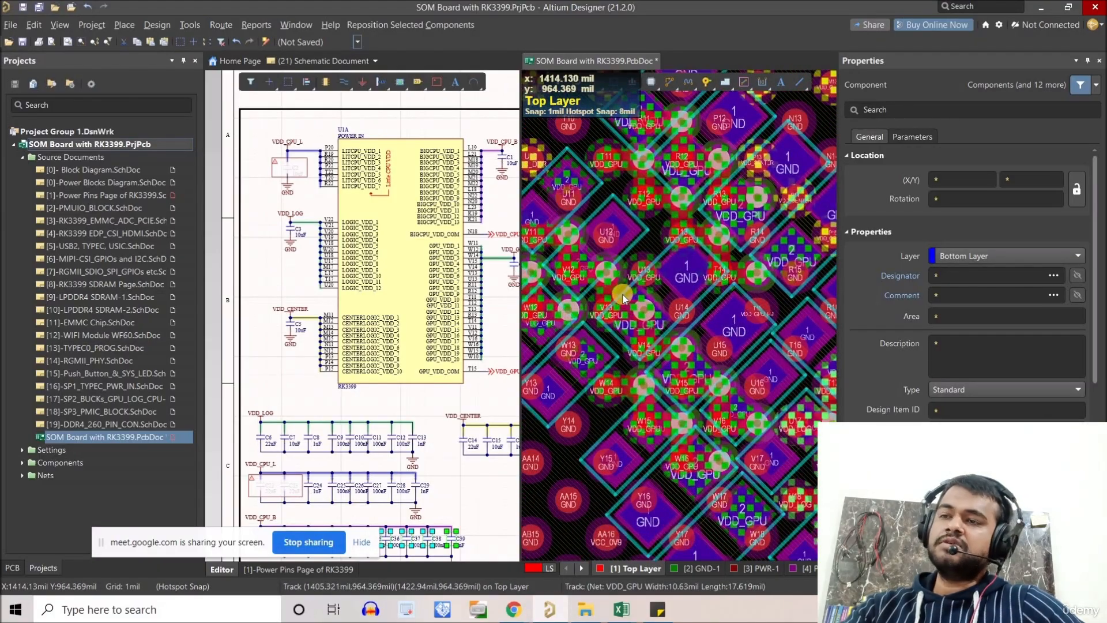
scroll(642, 314, "down", 1, "ctrl")
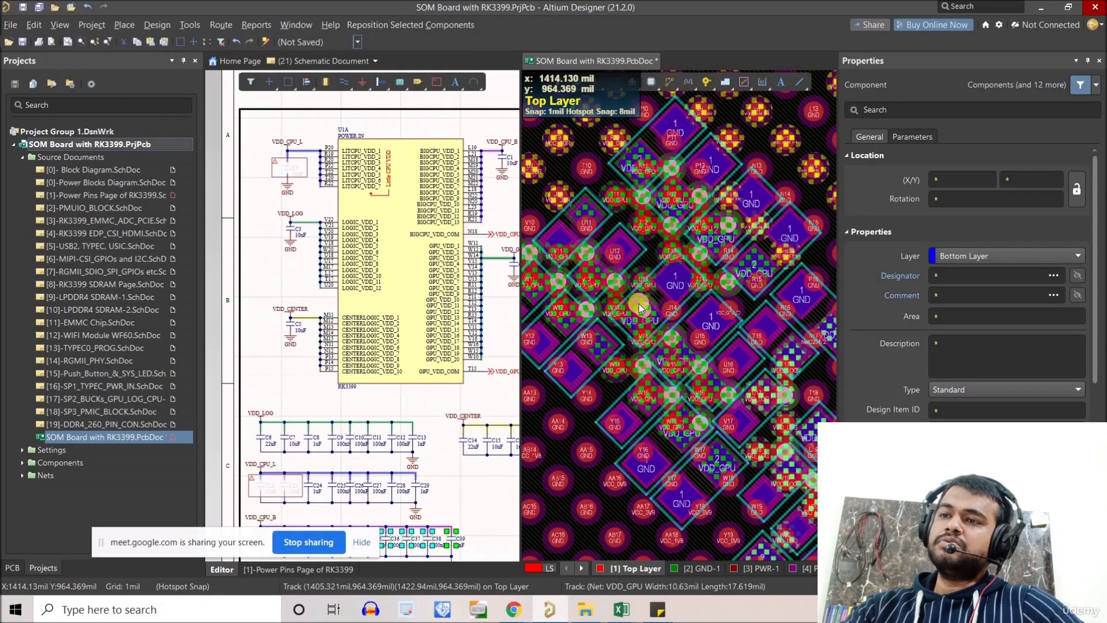
scroll(638, 314, "down", 1, "ctrl")
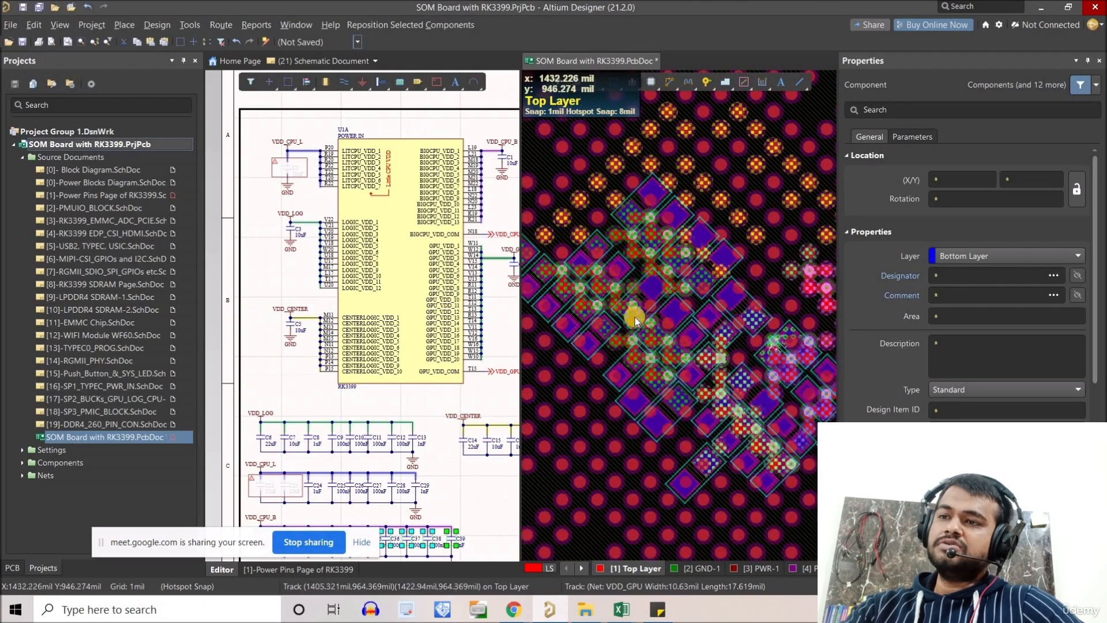
scroll(819, 368, "down", 1, "ctrl")
scroll(713, 366, "down", 1, "ctrl")
scroll(673, 353, "up", 1, "ctrl")
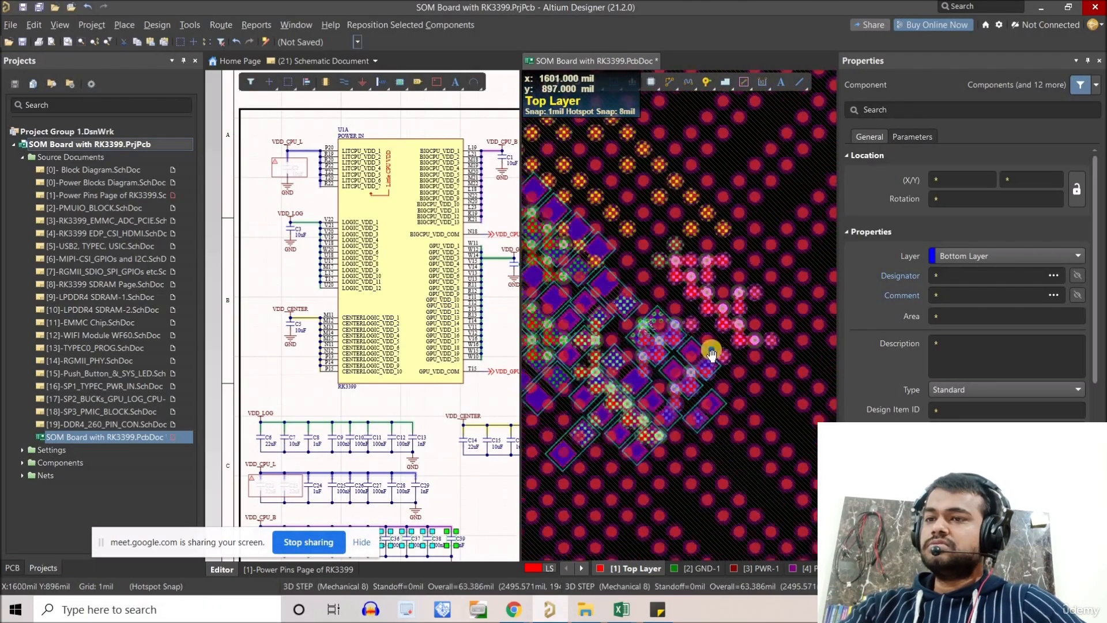
scroll(711, 351, "down", 1, "ctrl")
right_click_drag(712, 354, 621, 365)
- Add the 10uF capacitor C1 on VDD_CPU_B to the selected capacitors in the schematic
left_click(365, 282)
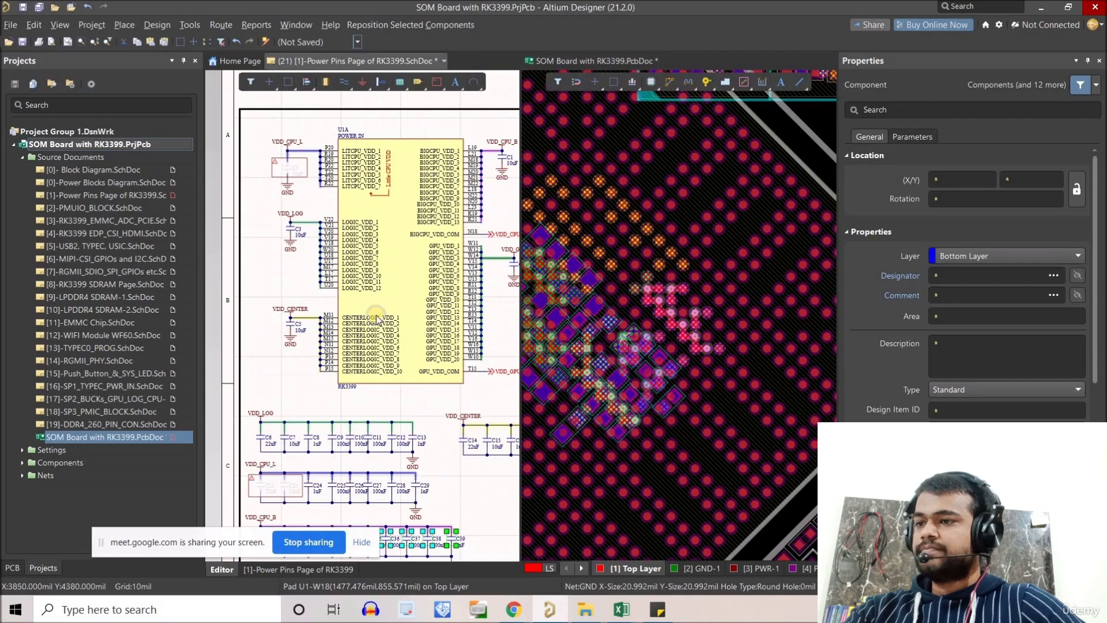
right_click_drag(366, 283, 404, 298)
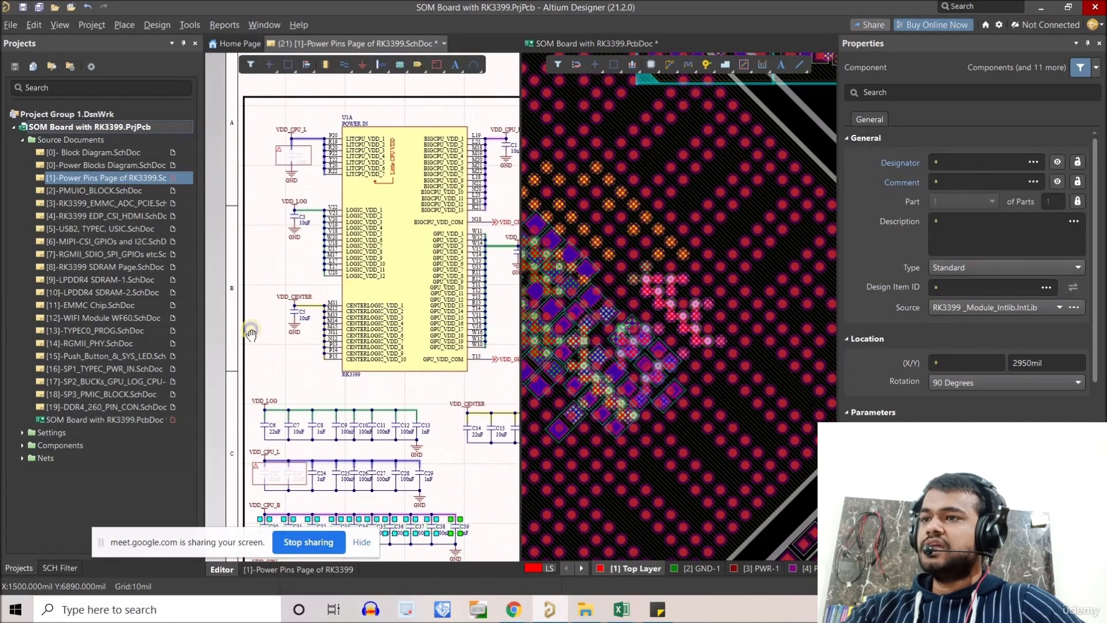
right_click_drag(510, 186, 435, 231)
middle_click_drag(435, 230, 419, 165)
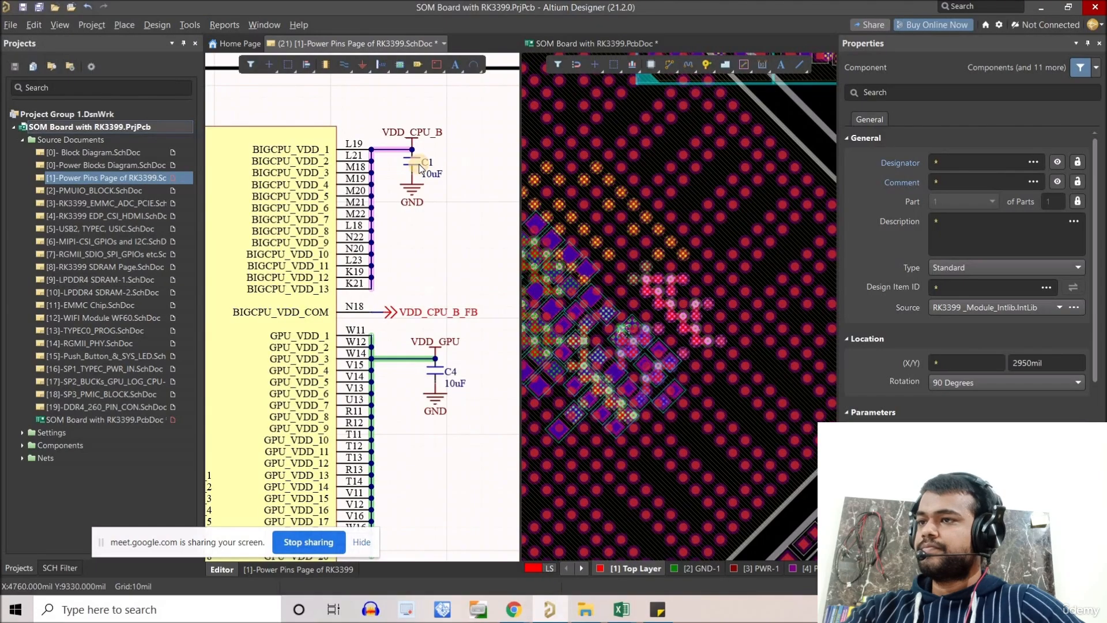
- Reposition the selected components, placing the first capacitor diagonally with its VDD_CPU_B pad over ball M18 and its GND pad over N18
scroll(633, 281, "down", 3, "ctrl")
left_click(642, 295)
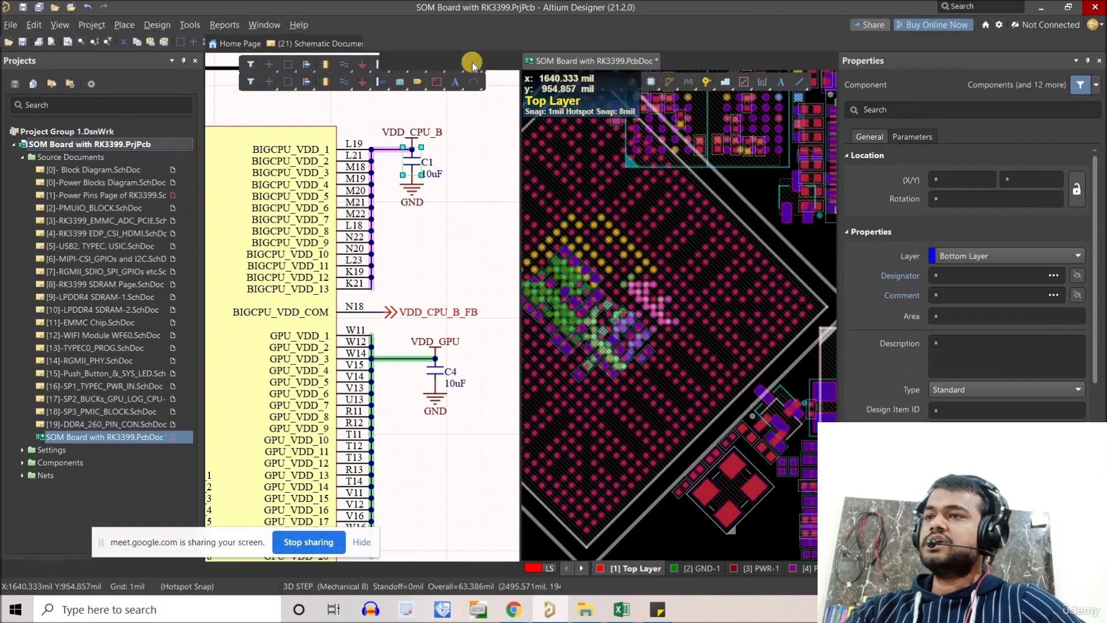
left_click(452, 29)
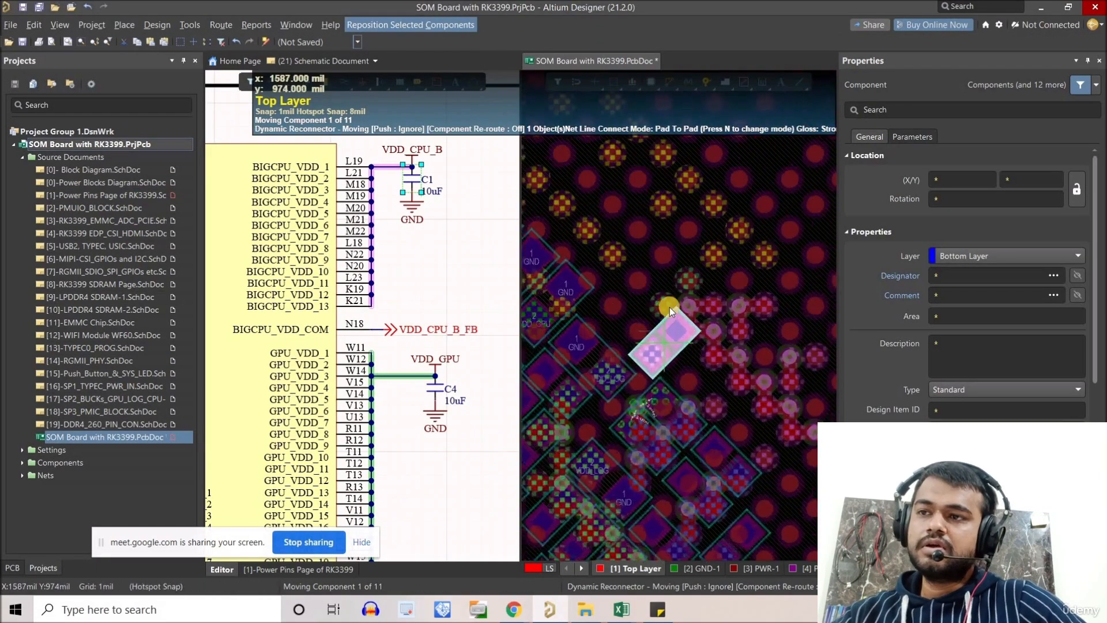
scroll(680, 330, "up", 3, "ctrl")
key("space")
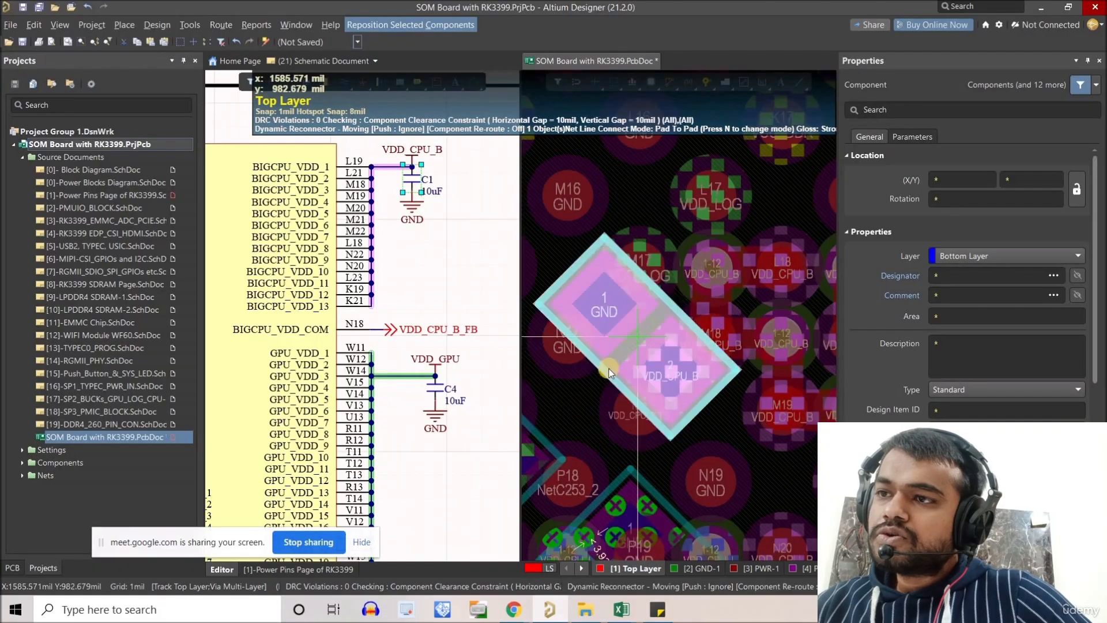
key("space")
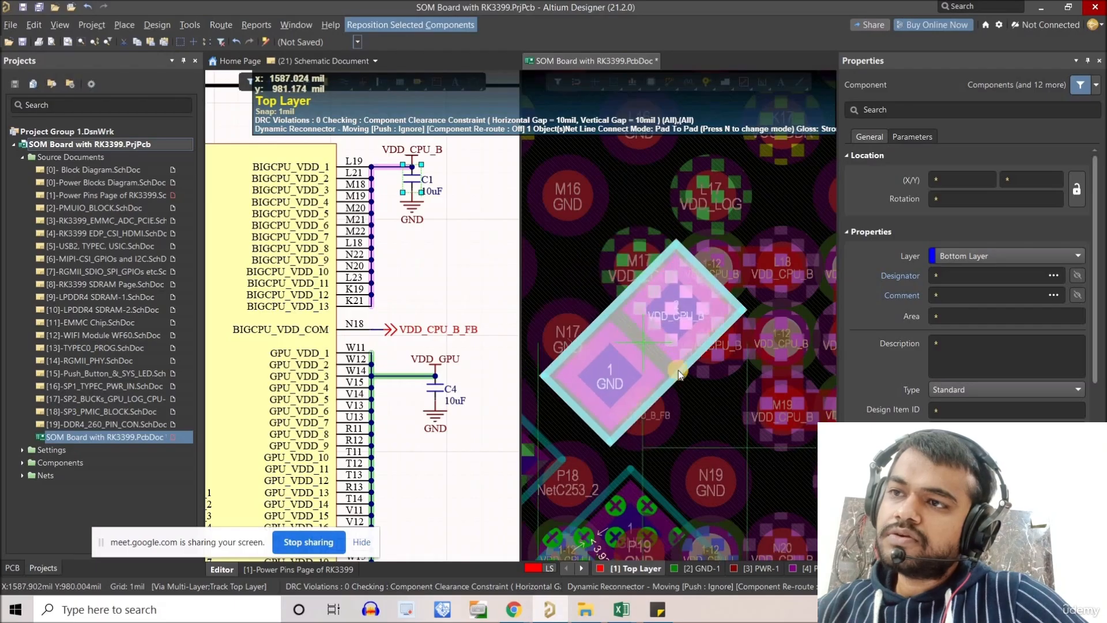
left_click(687, 365)
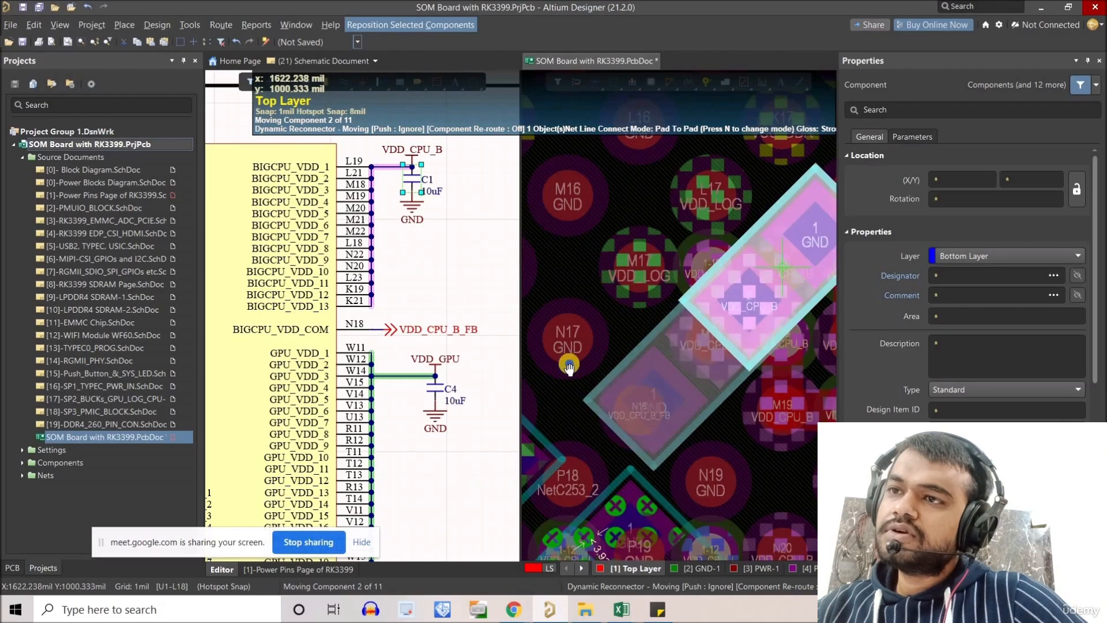
- Rotate the second capacitor and place it diagonally across balls L18 and K18, with its VDD_CPU_B pad over K18
key("space")
key("space")
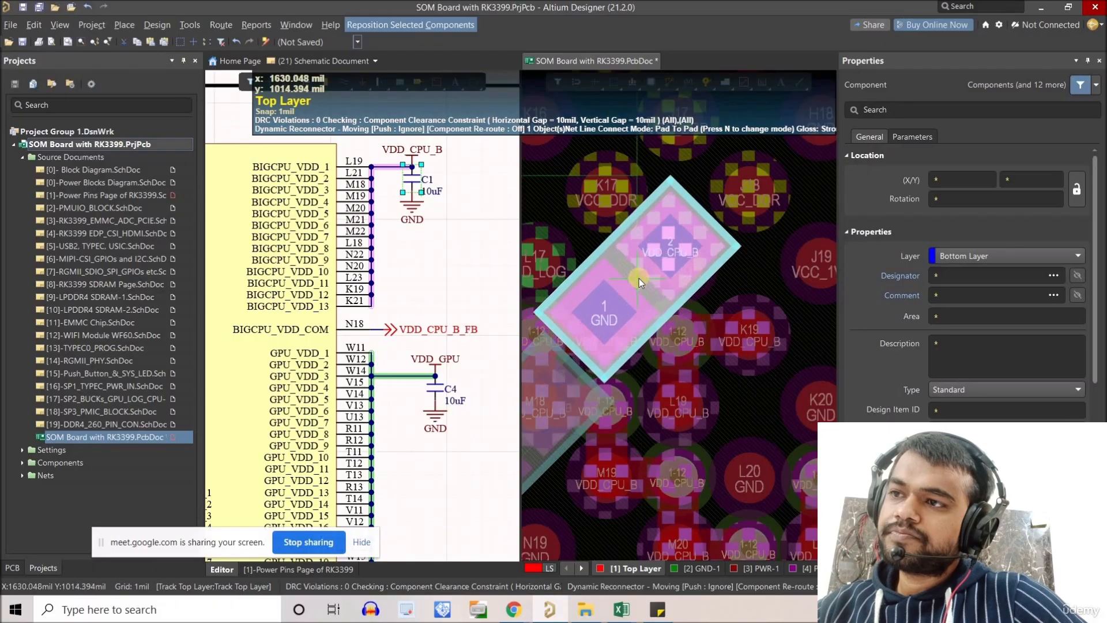
left_click(639, 279)
- Rotate the third capacitor and place it diagonally, with its VDD_CPU_B pad between K19 and J19 and its GND pad between K20 and J20
key("space")
key("space")
key("space")
key("space")
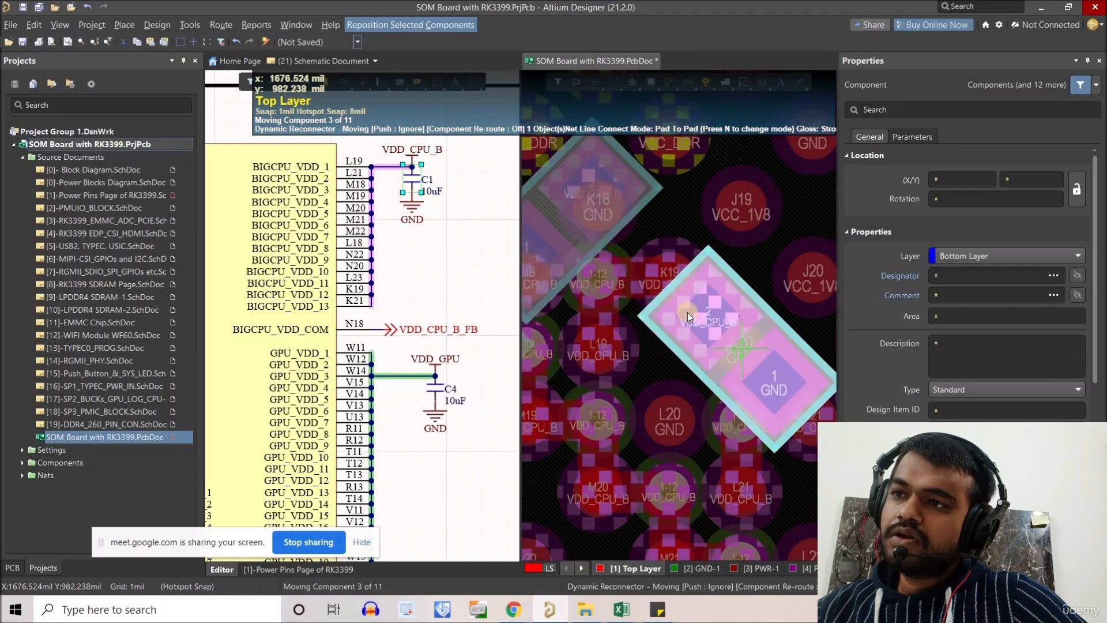
key("space")
key("space")
key("space")
key("space")
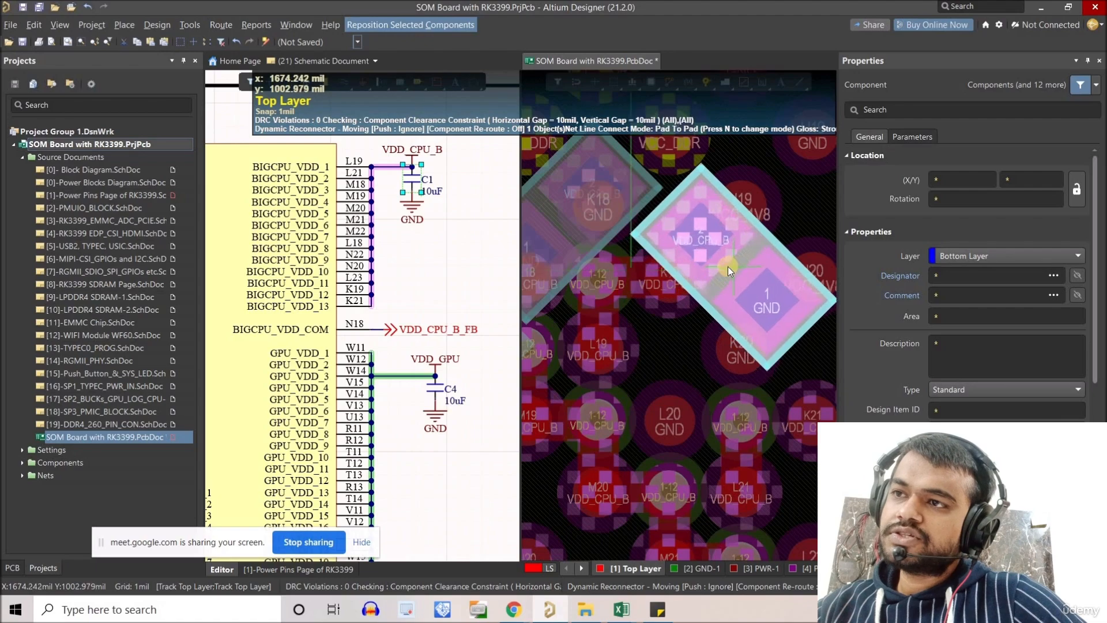
left_click(728, 270)
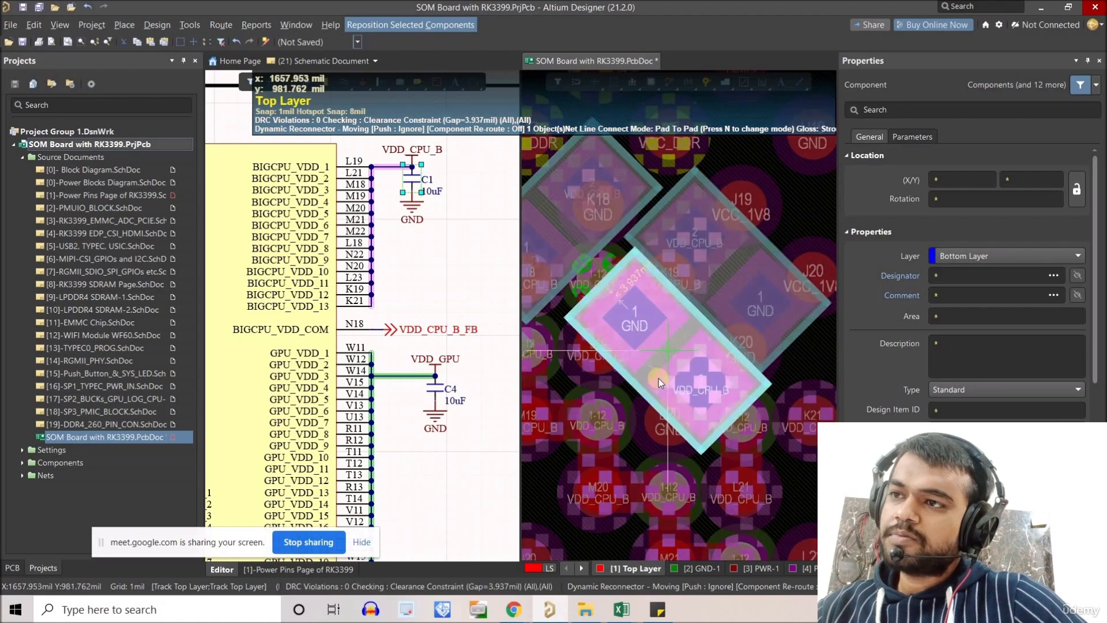
- Rotate the fourth capacitor and place it parallel to the third, with its VDD_CPU_B pad near ball L19 and its GND pad near L20
key("space")
key("space")
key("space")
key("space")
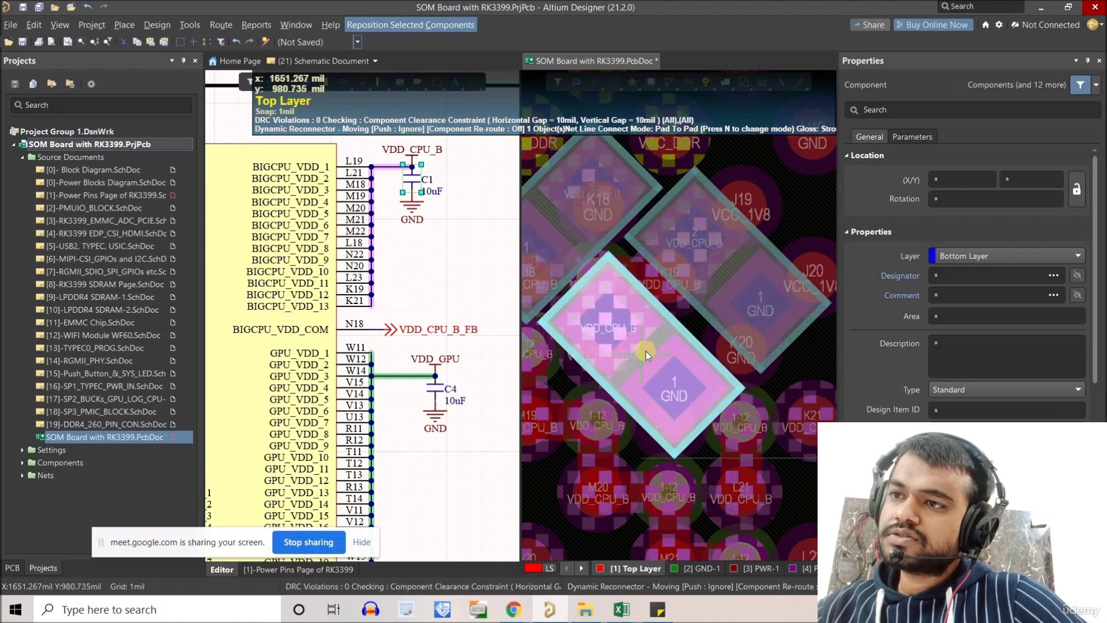
left_click(631, 333)
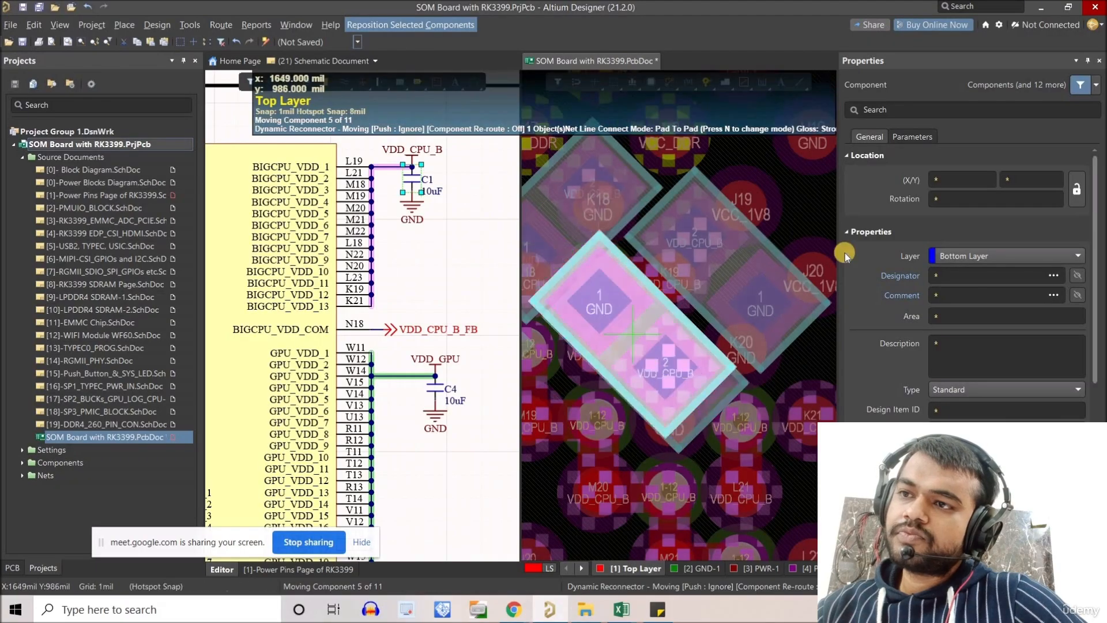
- Rotate the fifth capacitor and place it diagonally with its VDD_CPU_B pad over ball M19 and its GND pad over N19
scroll(593, 390, "down", 3, "ctrl")
scroll(565, 375, "up", 2, "ctrl")
key("space")
key("space")
key("space")
key("space")
key("space")
key("space")
key("space")
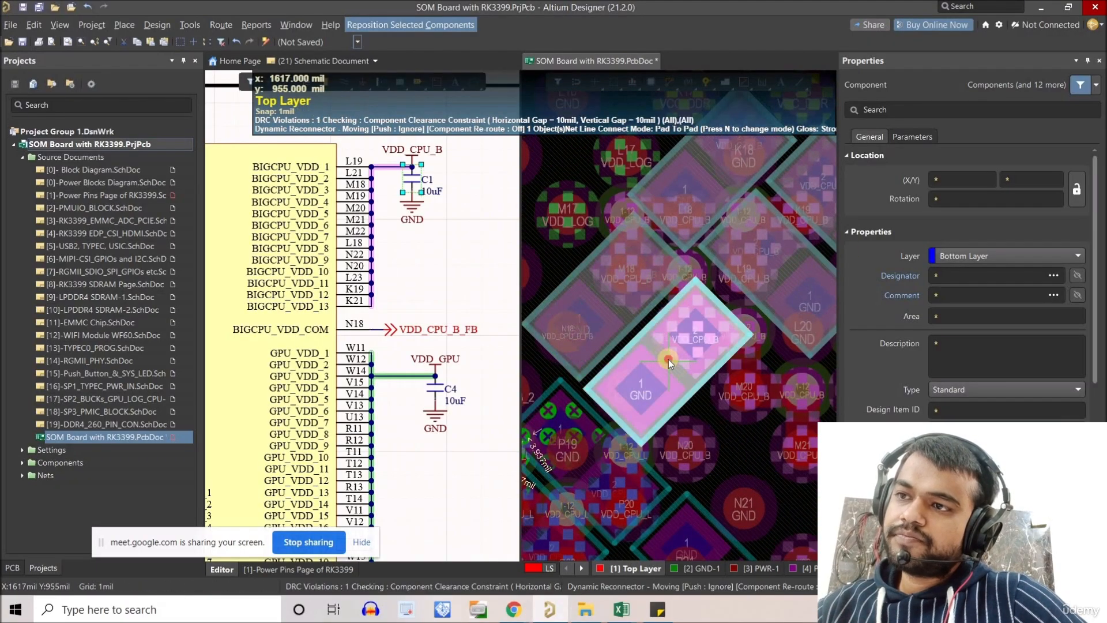
- Place the sixth capacitor across balls M20 and N20 and the seventh across M21 and N21, with their VDD_CPU_B pads over M20 and M21
key("space")
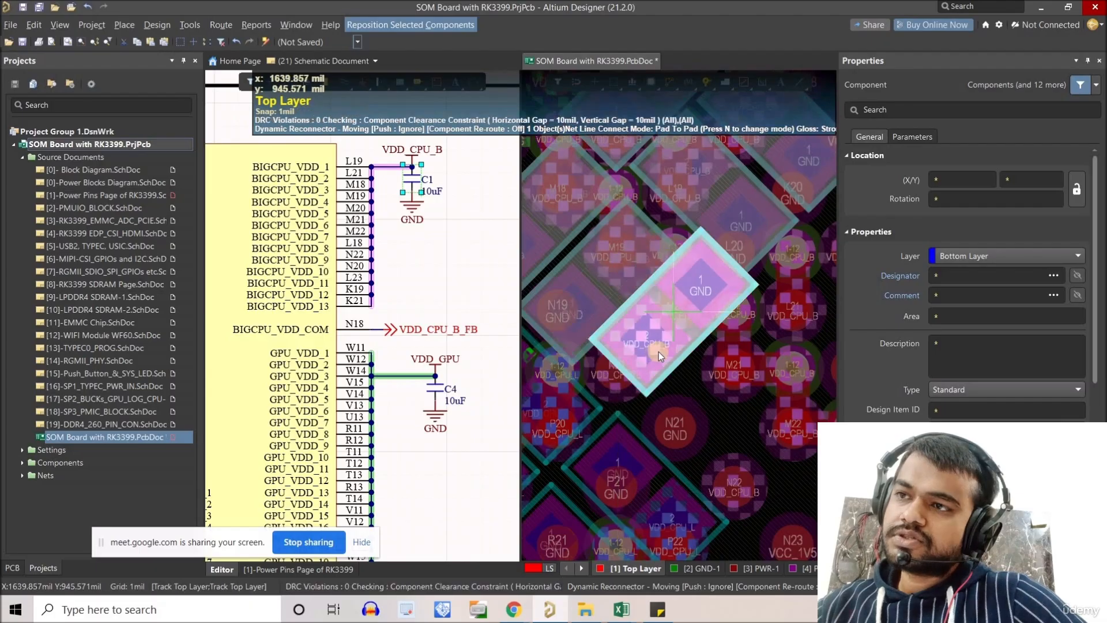
key("space")
key("space")
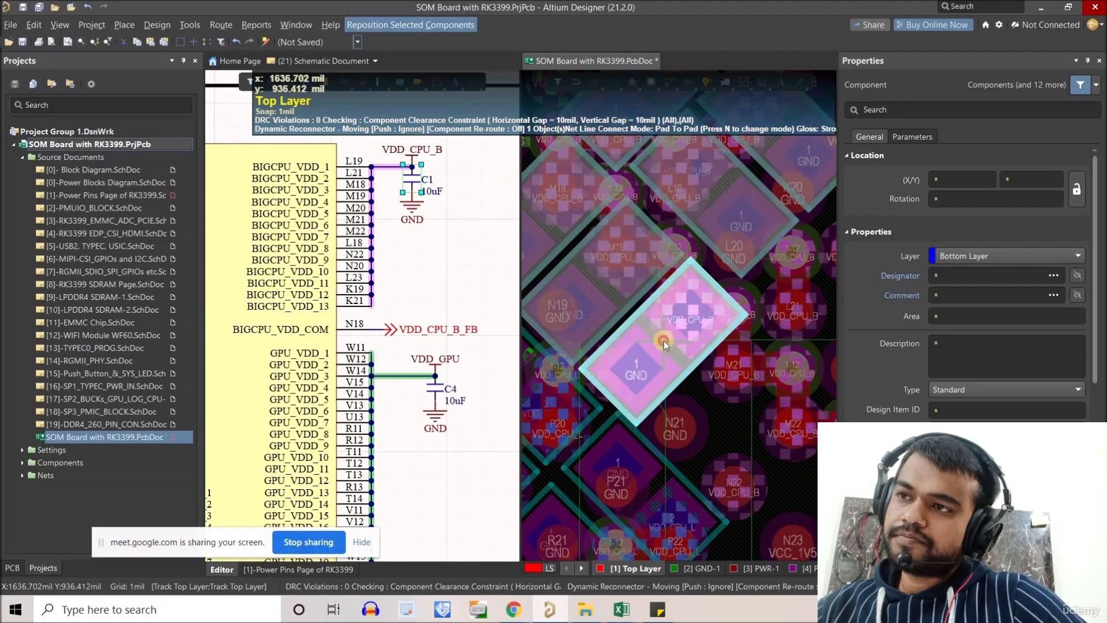
left_click(665, 341)
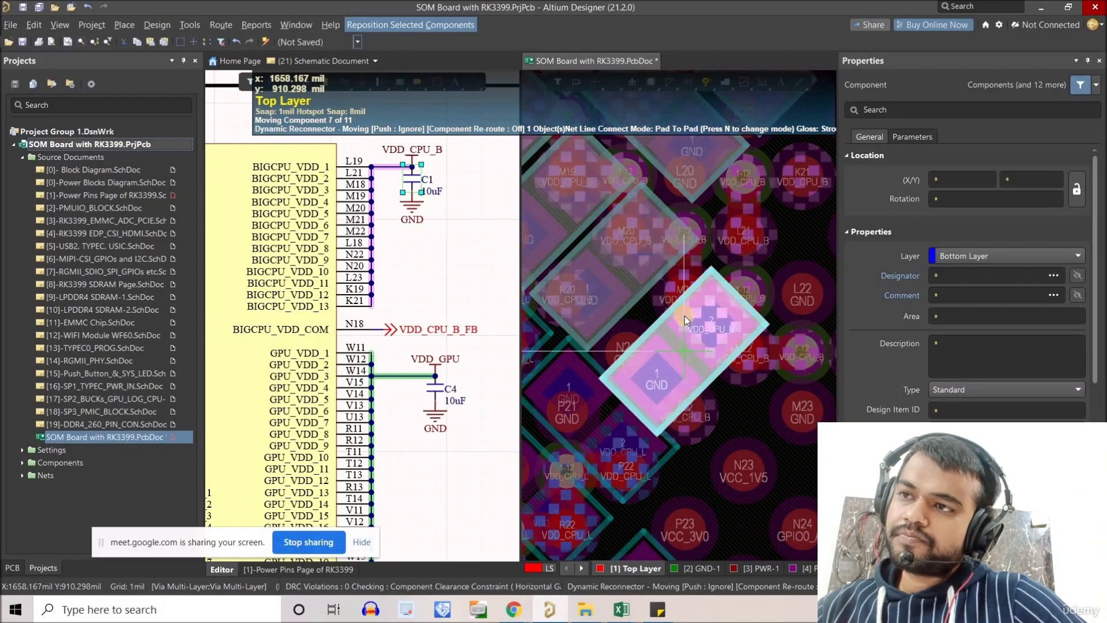
key("space")
left_click(688, 359)
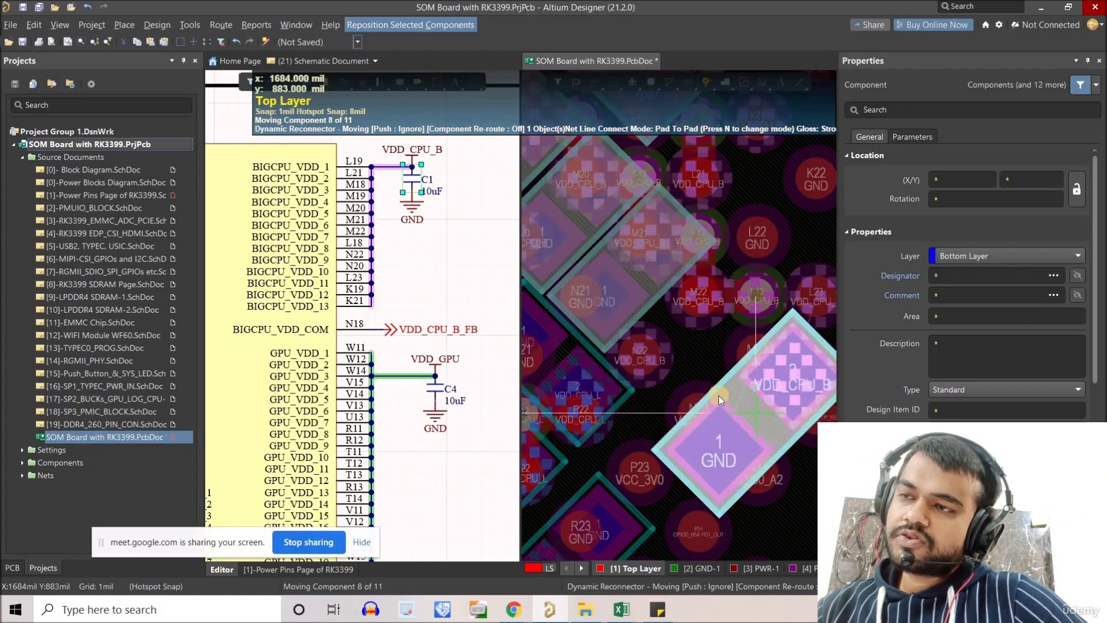
- Rotate the eighth capacitor and place it diagonally with its VDD_CPU_B pad beside ball L23 and its GND pad beside M23
key("space")
key("space")
right_click_drag(745, 440, 694, 439)
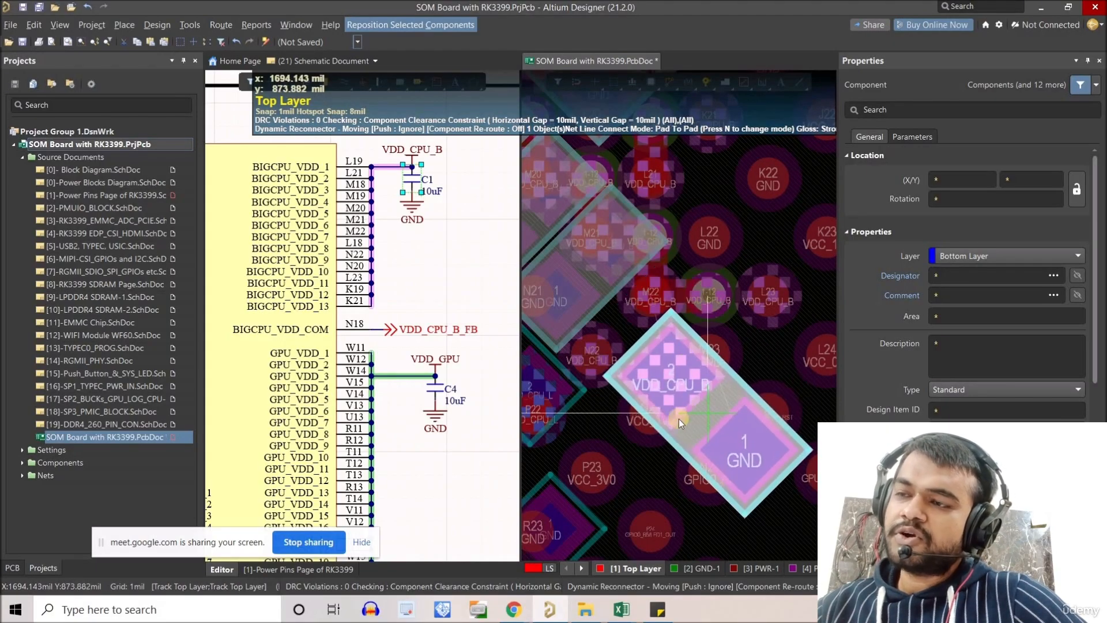
key("space")
scroll(663, 485, "down", 4, "ctrl")
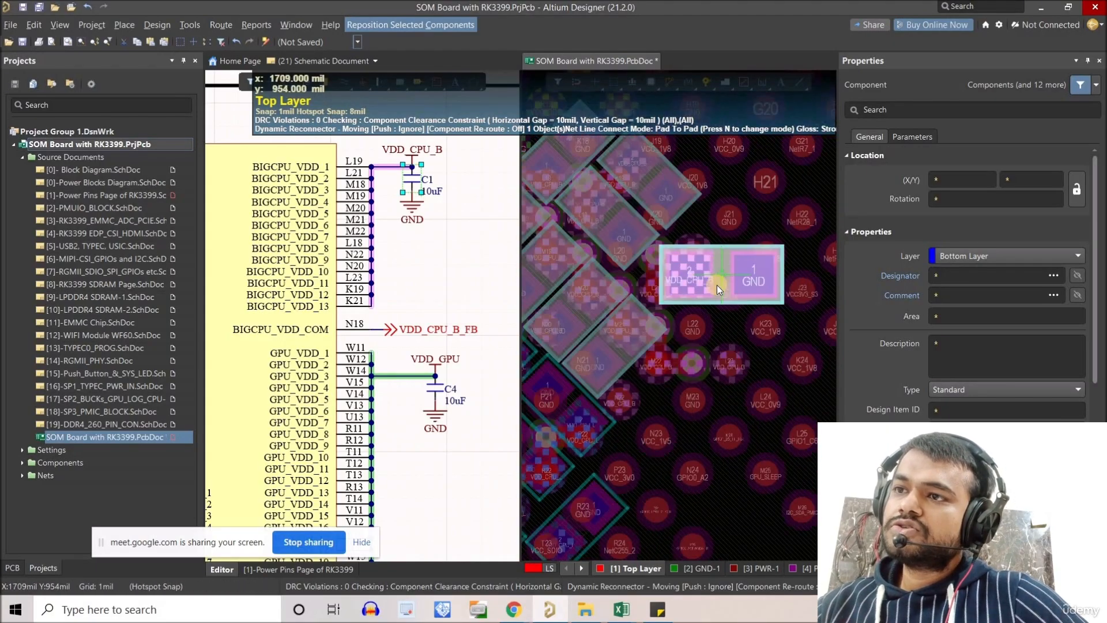
scroll(717, 285, "up", 3, "ctrl")
key("space")
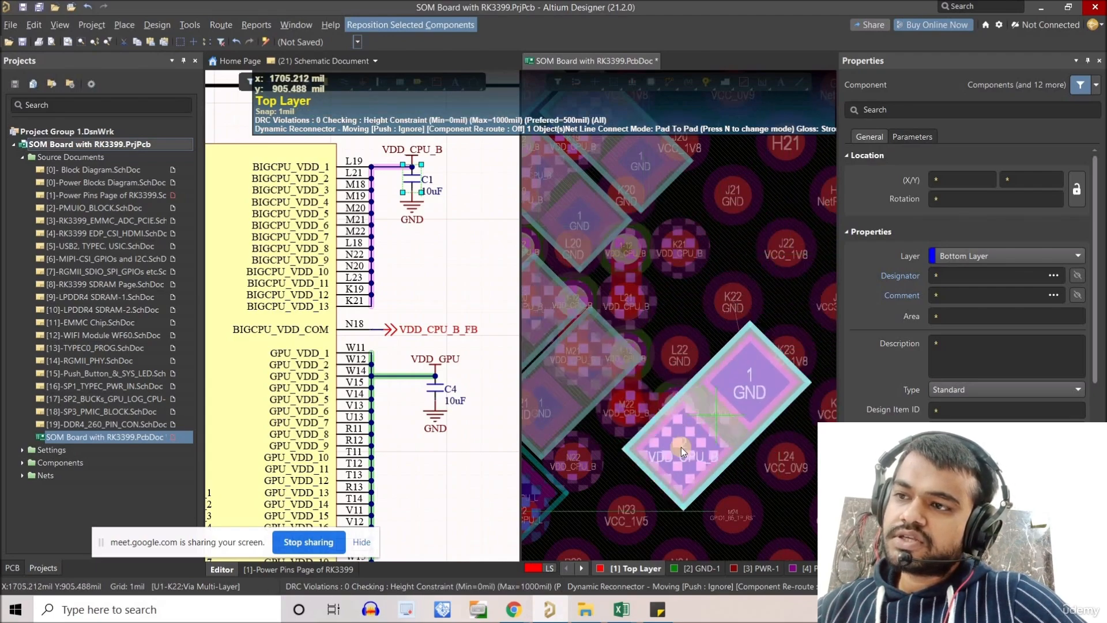
key("space")
key("space")
key("space")
left_click(724, 451)
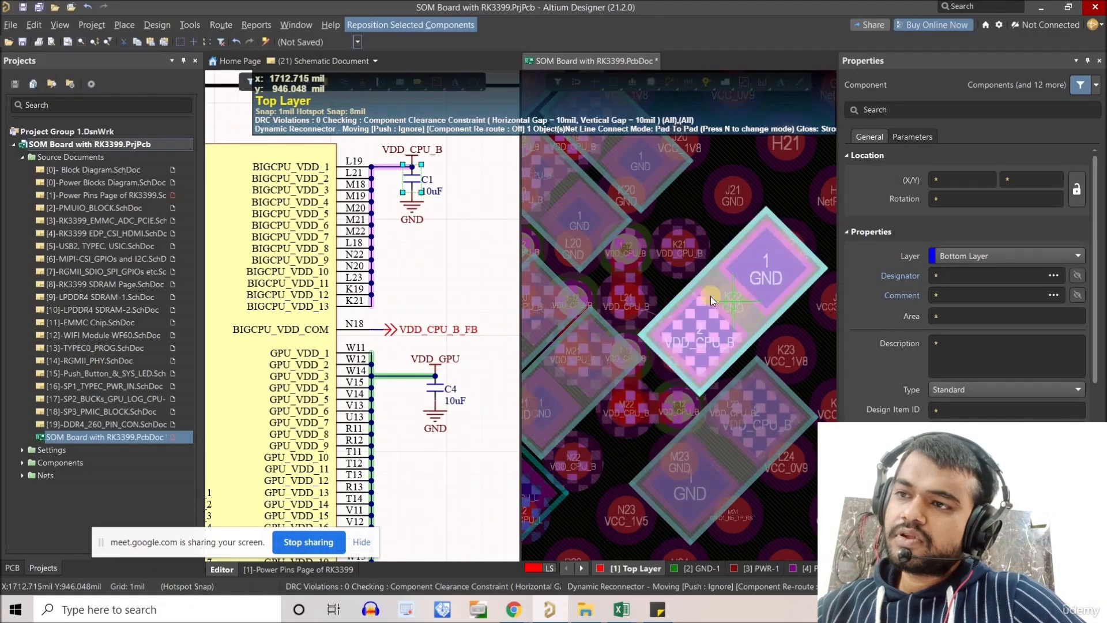
- Rotate the ninth capacitor and place it diagonally with its VDD_CPU_B pad over ball K21 and its GND pad over J21
key("space")
key("space")
key("space")
key("space")
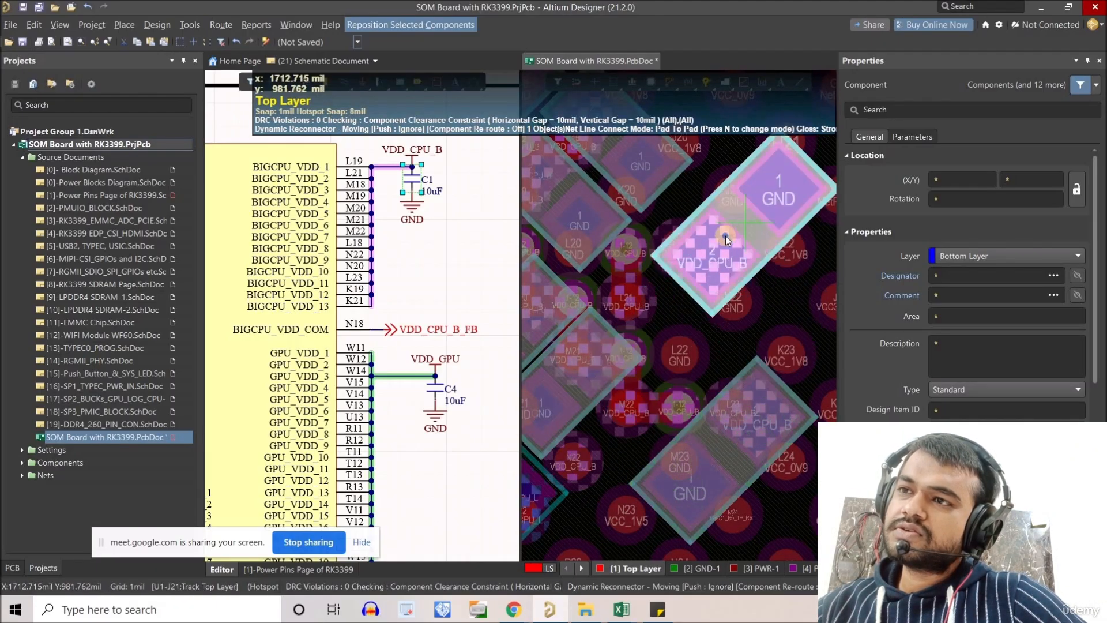
right_click_drag(692, 360, 678, 343)
scroll(639, 336, "up", 1, "ctrl")
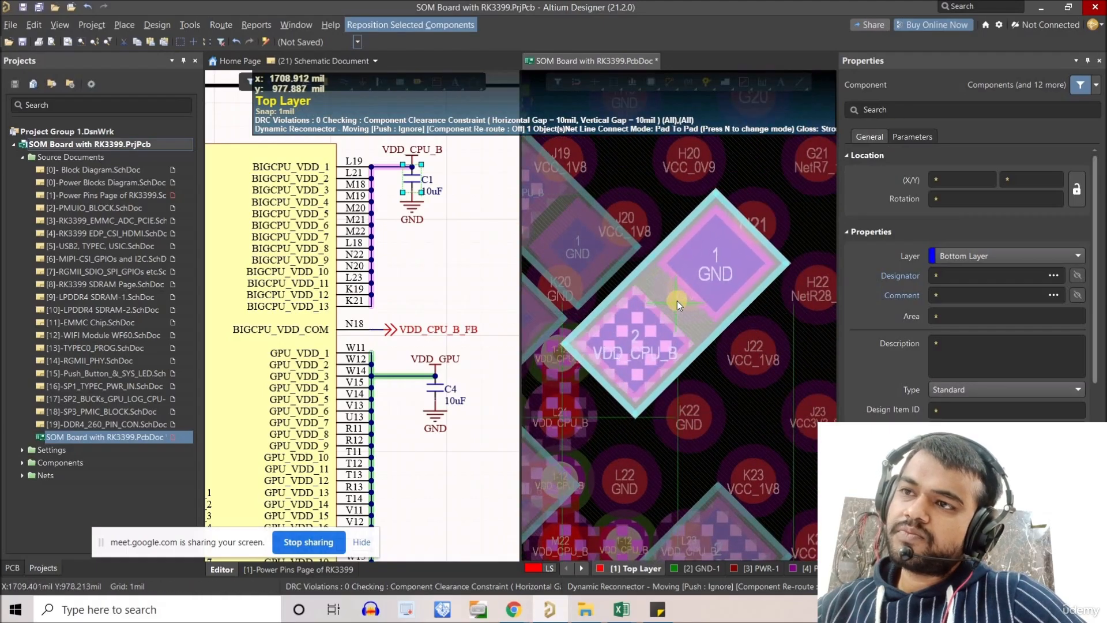
scroll(680, 302, "down", 2, "ctrl")
- Place the tenth capacitor parallel to the ninth, with its VDD_CPU_B pad beside ball K22 and its GND pad beside J22
key("space")
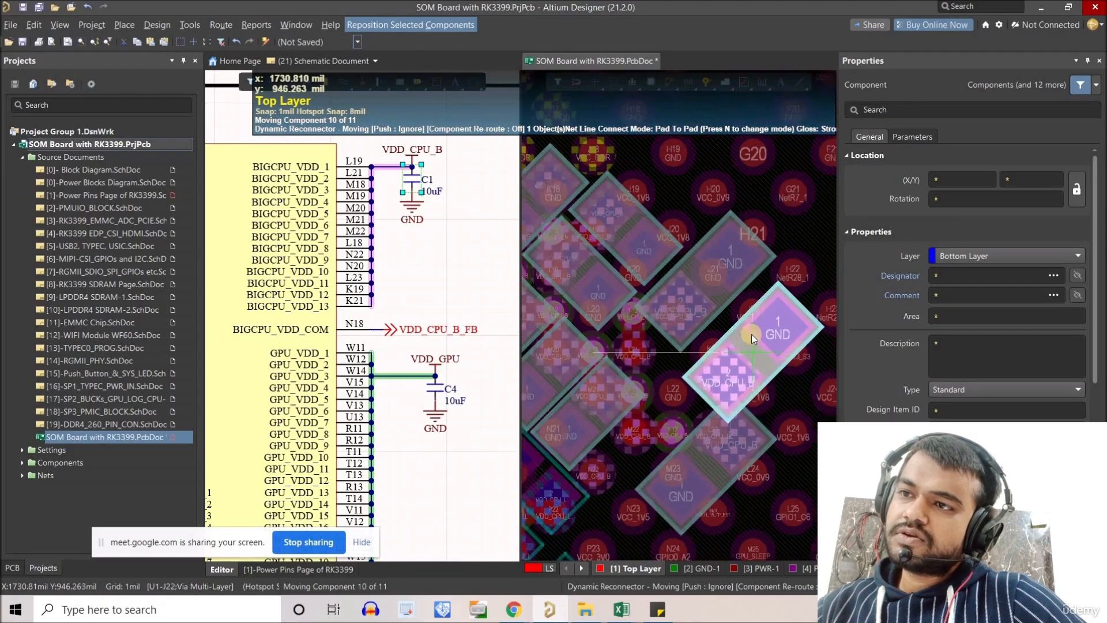
key("space")
key("space")
key("space")
key("space")
key("space")
key("space")
key("space")
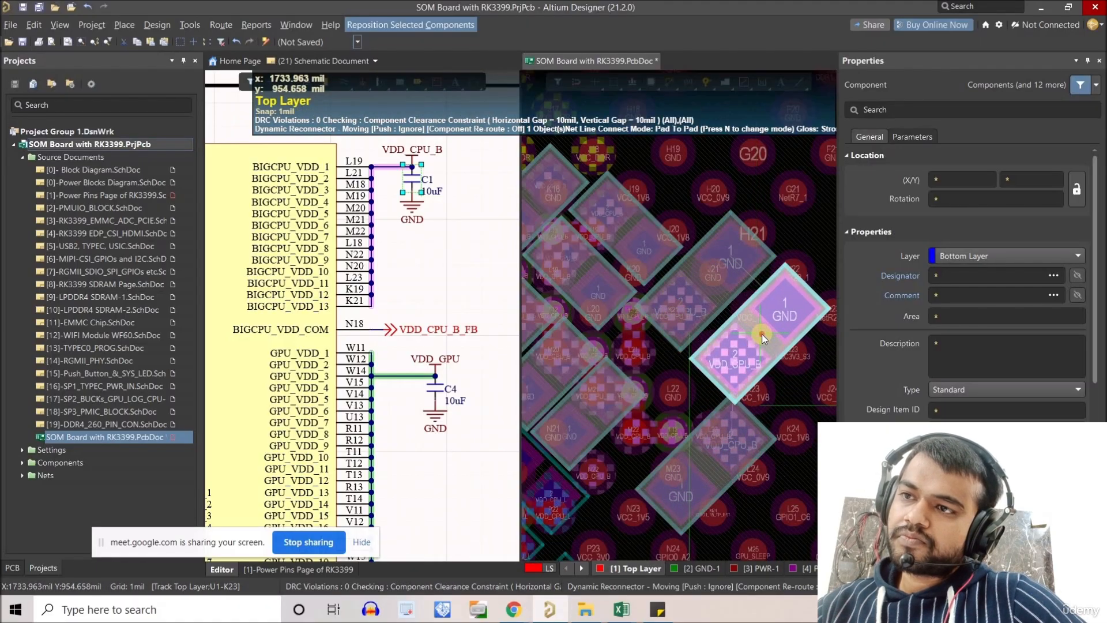
- Rotate the last capacitor and place it diagonally between the seventh and eighth ones, with its VDD_CPU_B pad just beside ball L22
key("space")
key("space")
key("space")
key("space")
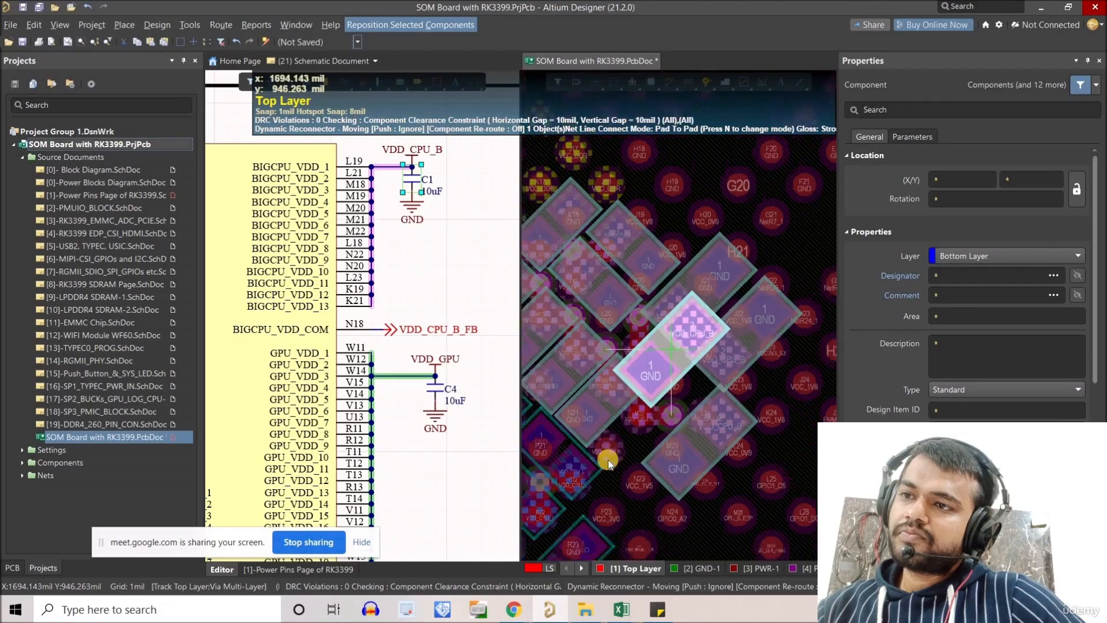
scroll(594, 440, "up", 3, "ctrl")
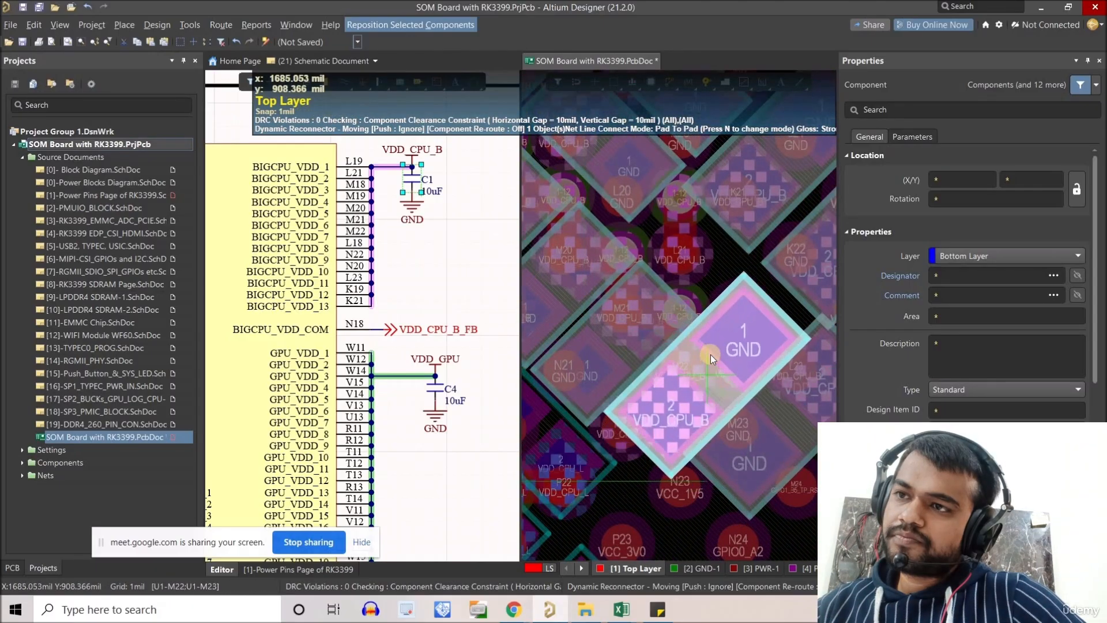
key("space")
key("space")
key("space")
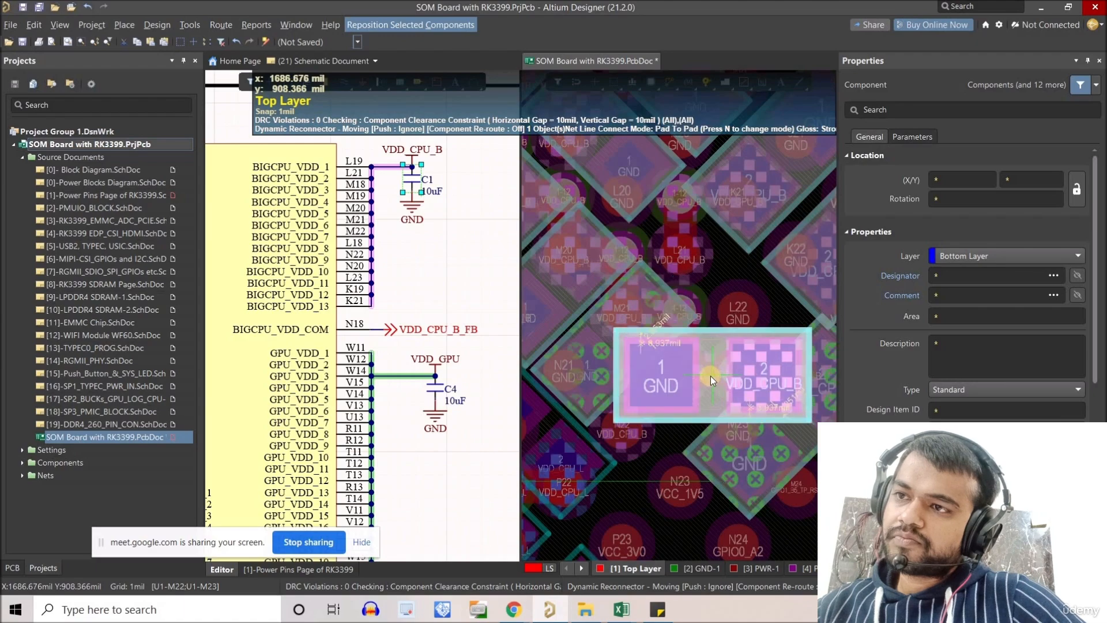
key("space")
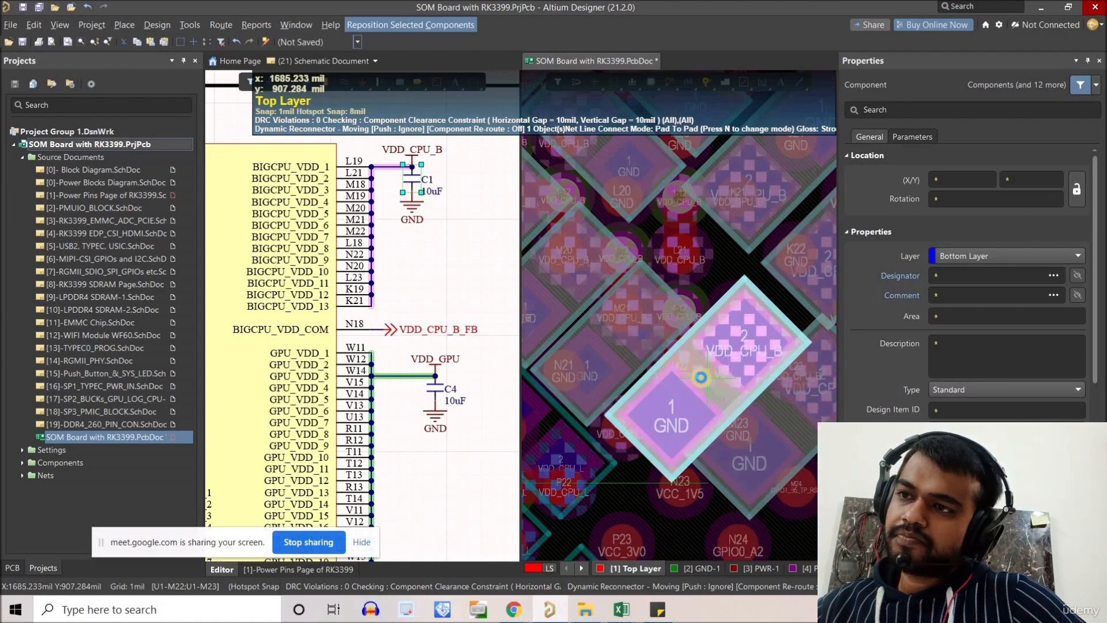
left_click(701, 378)
- Move capacitor C32 near balls M23 and L24 outward so it clears the neighbouring capacitor
scroll(678, 387, "down", 3, "ctrl")
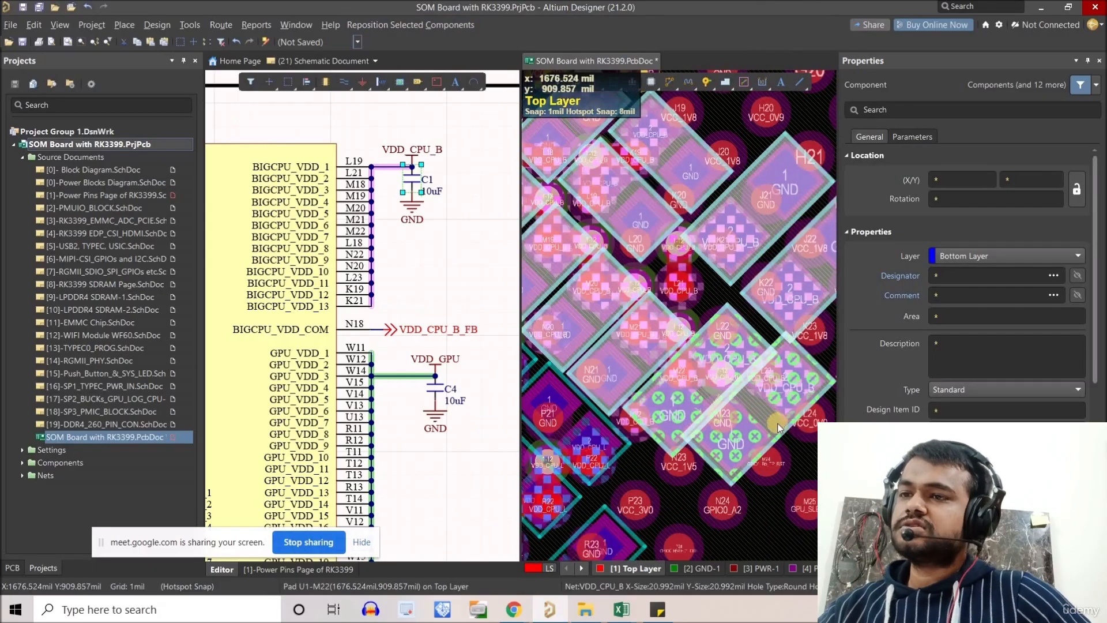
left_click(770, 429)
scroll(747, 407, "up", 2, "ctrl")
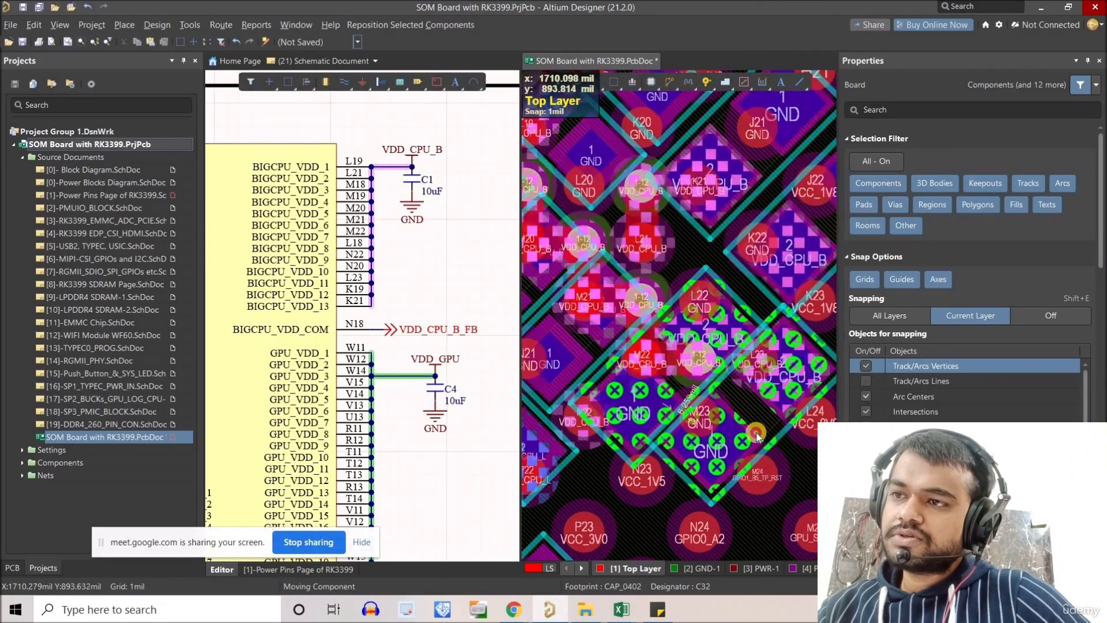
left_click_drag(746, 408, 733, 443)
- Examine how the placed VDD_CPU_B capacitors, including C30 near K22, sit relative to the surrounding balls and vias
right_click_drag(749, 343, 588, 415)
scroll(589, 415, "down", 2, "ctrl")
scroll(636, 316, "up", 1, "ctrl")
right_click_drag(629, 334, 749, 417)
scroll(636, 327, "up", 1, "ctrl")
scroll(659, 373, "down", 1, "ctrl")
scroll(706, 370, "up", 1, "ctrl")
scroll(689, 369, "down", 2, "ctrl")
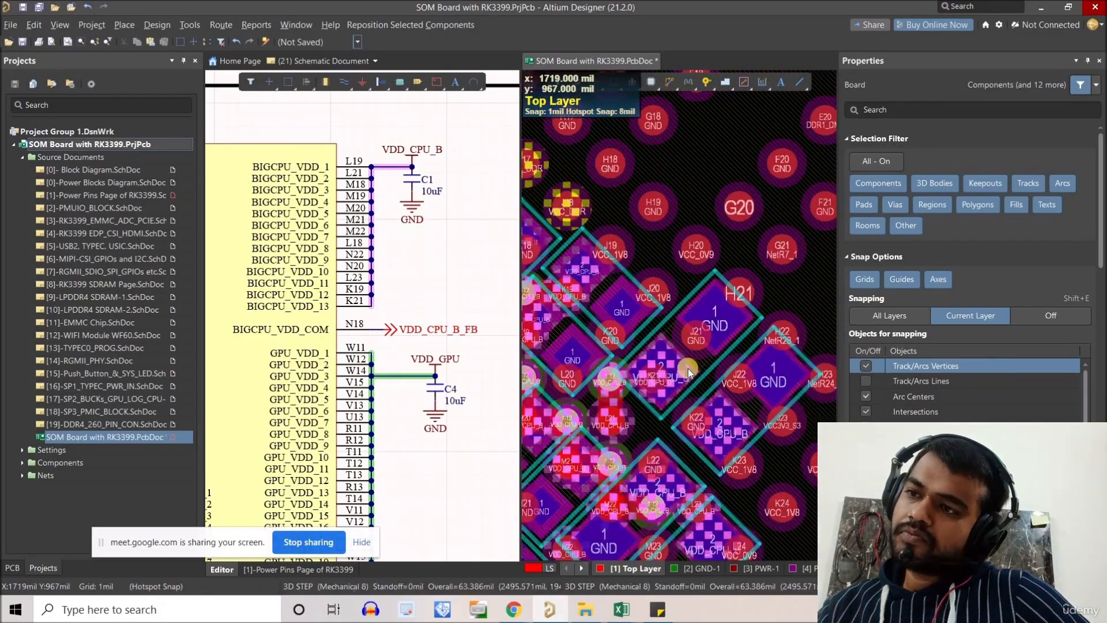
scroll(680, 368, "up", 1, "ctrl")
left_click(705, 397)
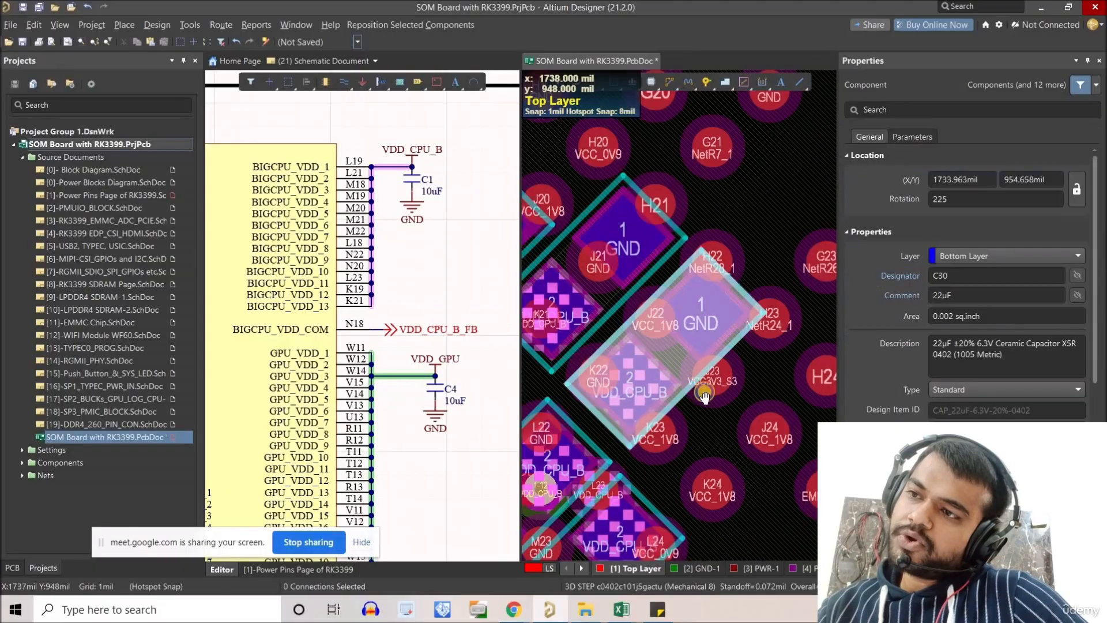
right_click_drag(704, 397, 752, 386)
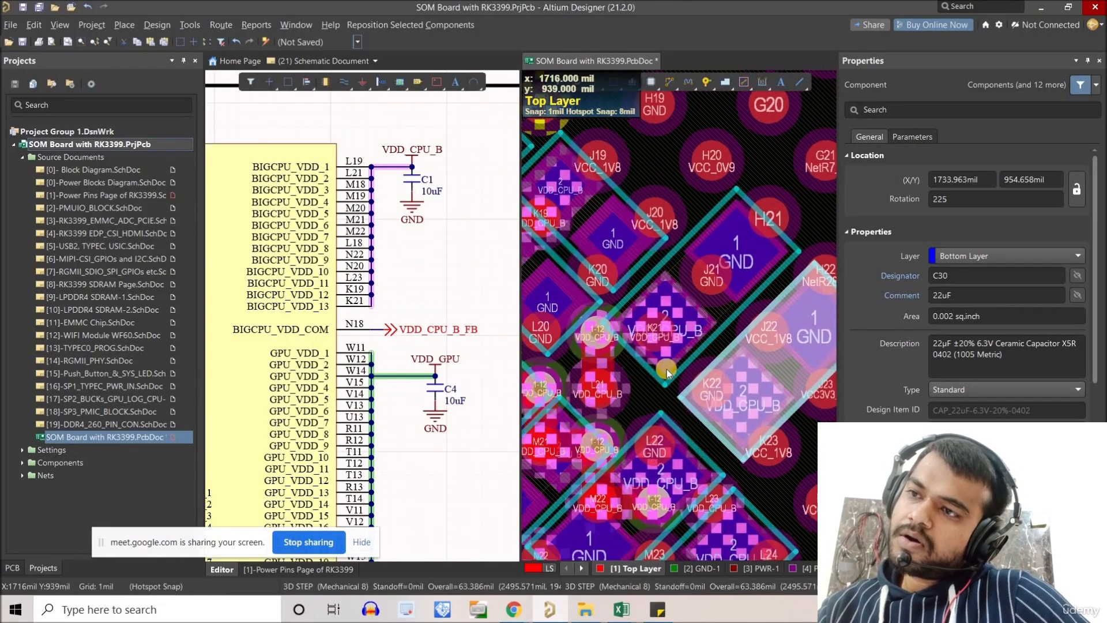
scroll(693, 387, "down", 3)
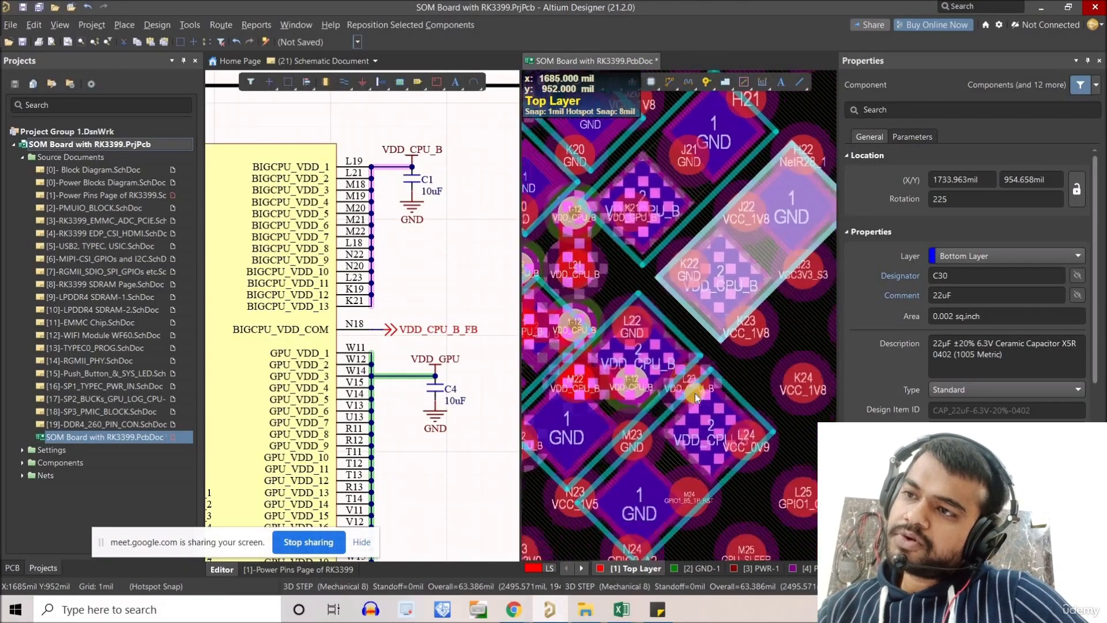
- Copy the VDD_CPU_B fanout track and via of ball M22 and place the rotated copy at ball L23
left_click(692, 382)
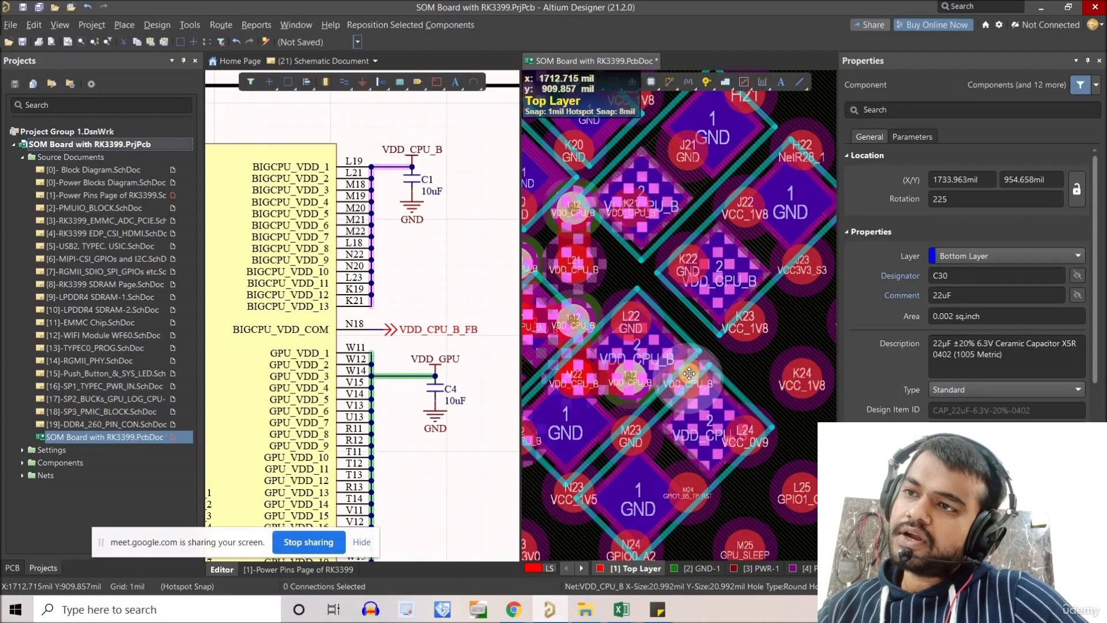
scroll(692, 382, "down", 2, "ctrl")
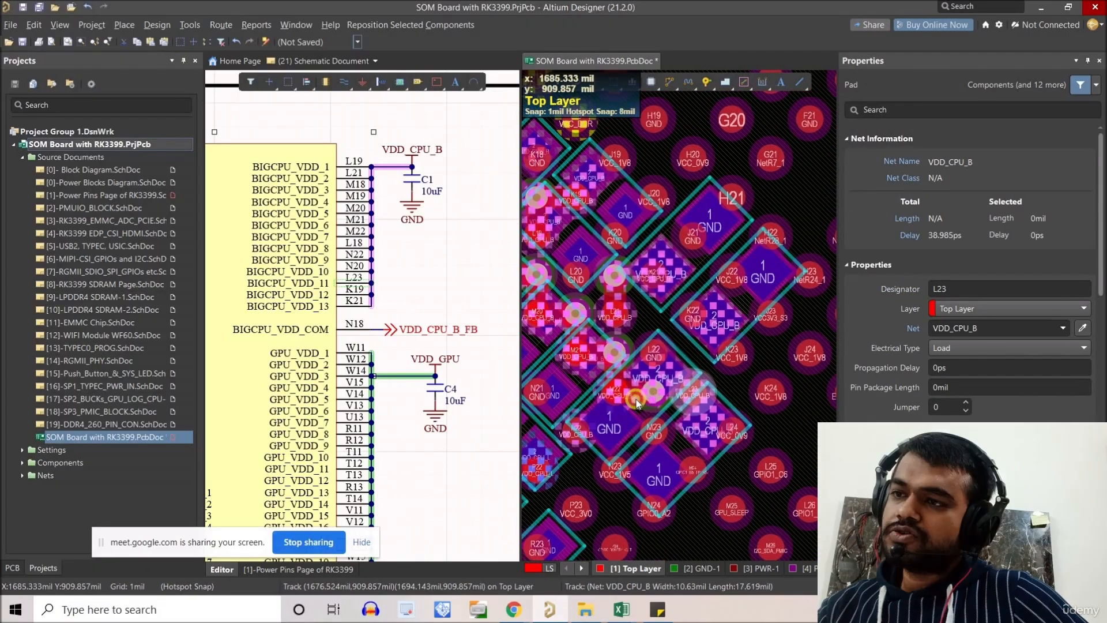
left_click(653, 396)
left_click(652, 392, "shift")
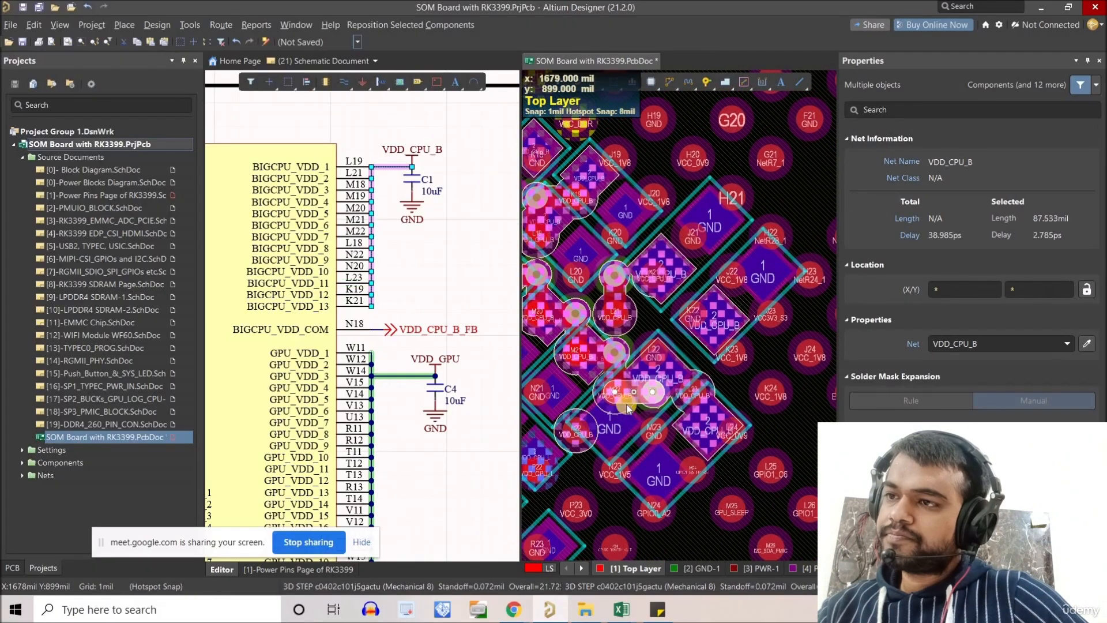
scroll(619, 415, "up", 2, "ctrl")
scroll(610, 399, "down", 2, "ctrl")
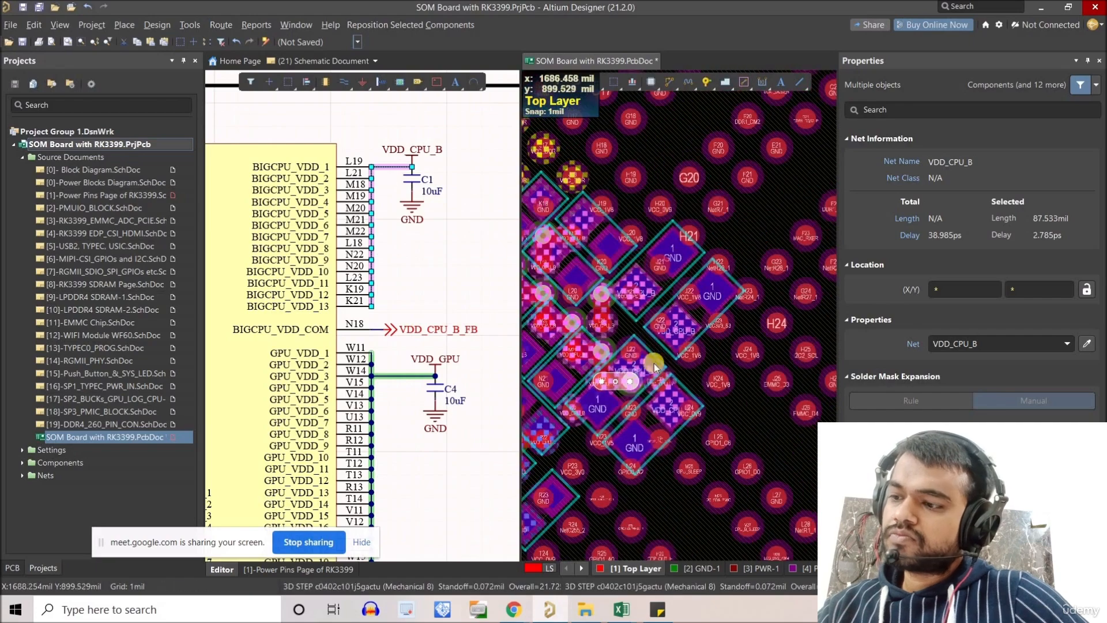
scroll(662, 396, "up", 2, "ctrl")
right_click_drag(676, 374, 682, 447)
right_click_drag(625, 374, 688, 438)
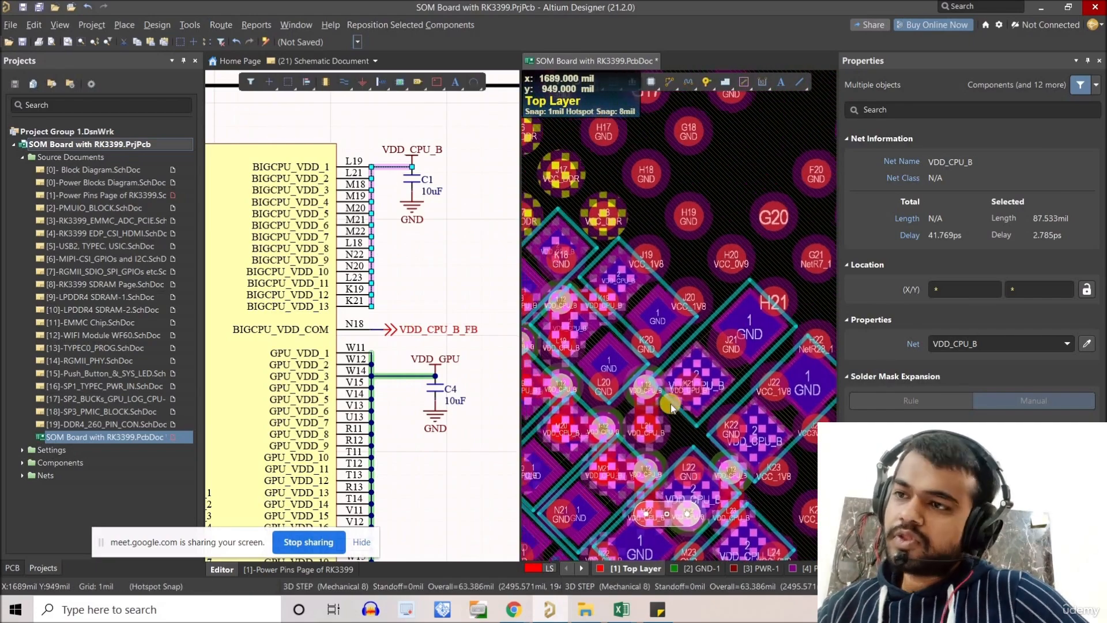
- Copy the VDD_CPU_B fanout track of ball L21 and place the copy at ball K21
scroll(650, 416, "up", 1, "ctrl")
left_click(650, 410)
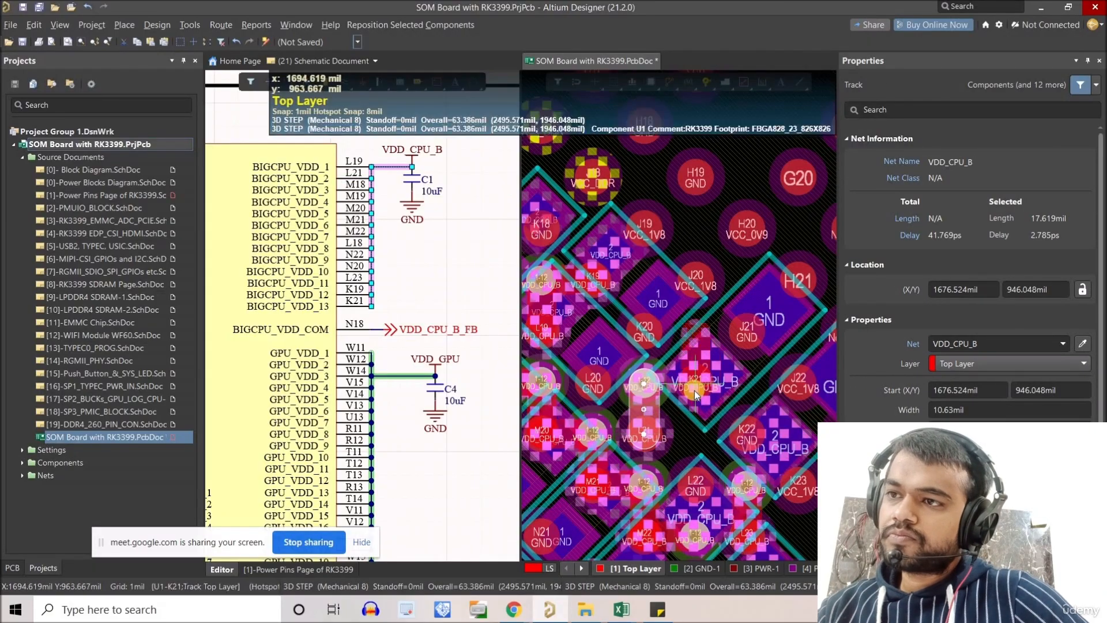
scroll(679, 392, "down", 2, "ctrl")
scroll(673, 338, "down", 5, "ctrl")
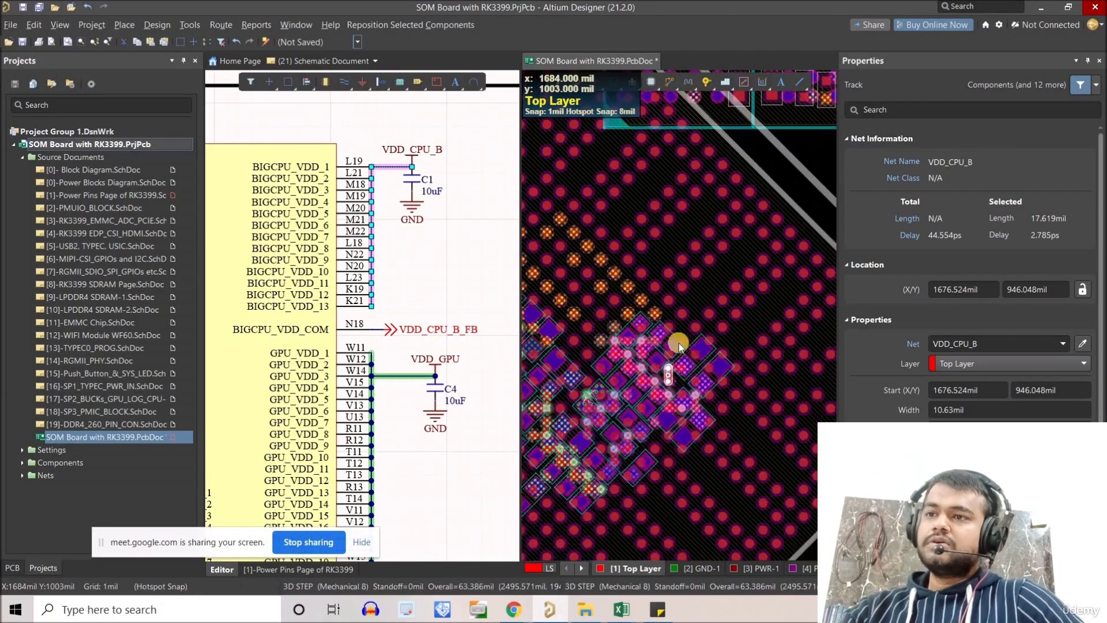
- Locate the VDD_CENTER capacitor group on the CPU power schematic page and select its VDD_CENTER wire to cross-highlight the net
left_click(781, 329)
scroll(673, 345, "up", 6, "ctrl")
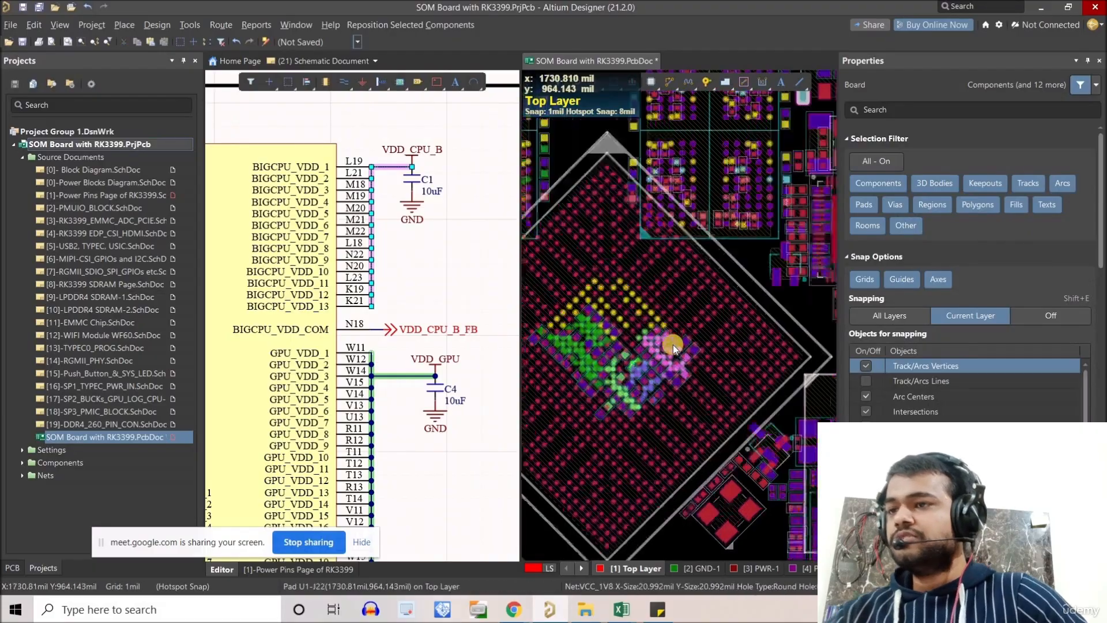
scroll(668, 352, "down", 3, "ctrl")
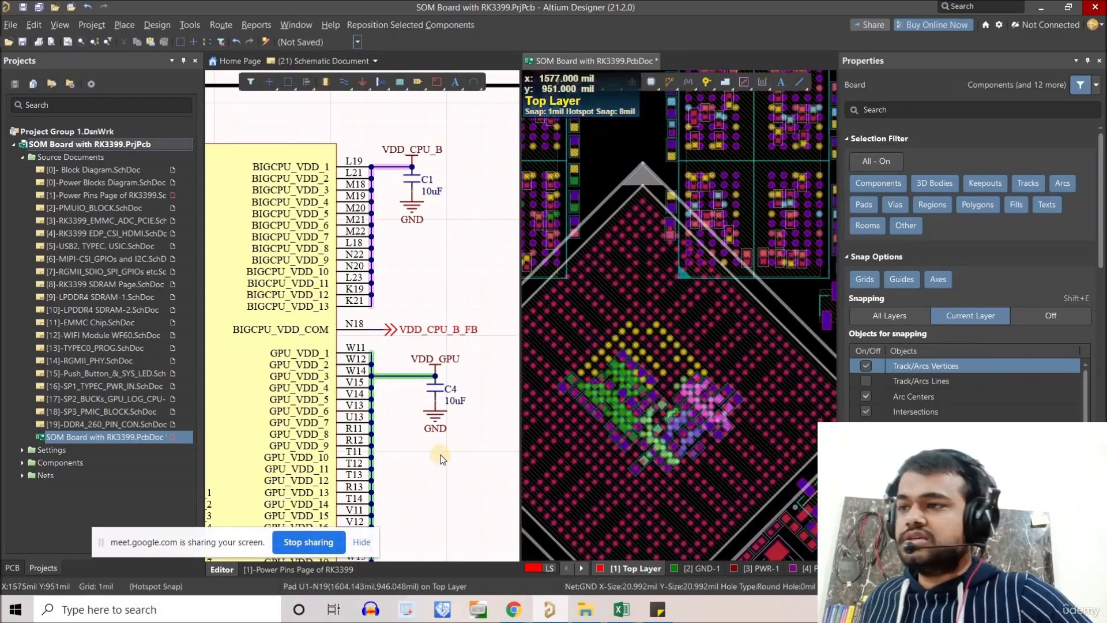
scroll(411, 365, "down", 2, "ctrl")
scroll(422, 365, "down", 3, "ctrl")
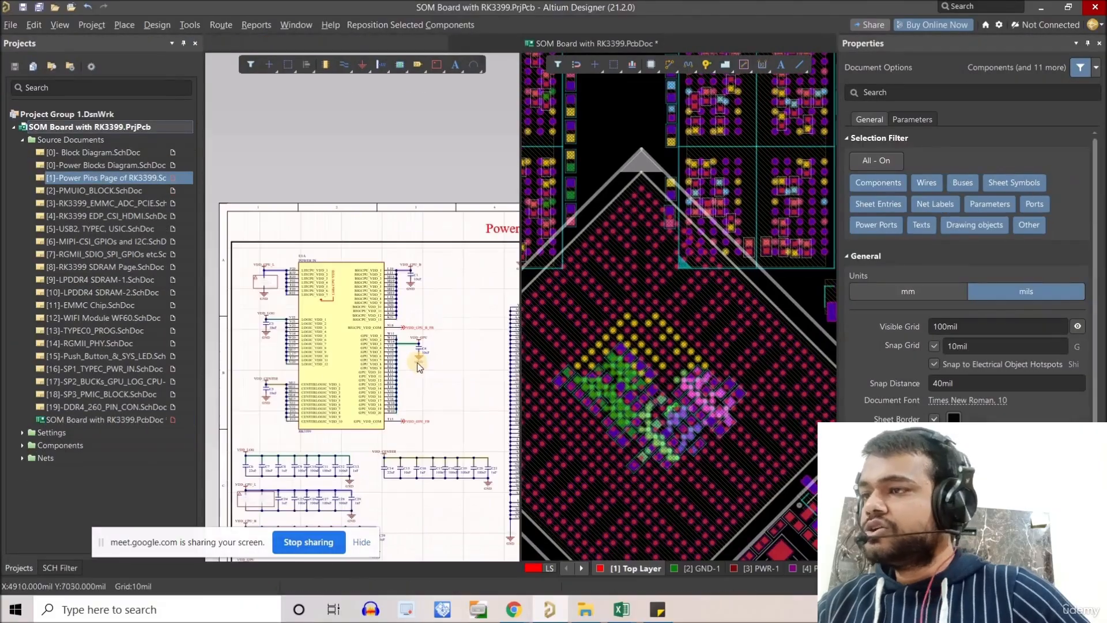
scroll(424, 364, "down", 3, "ctrl")
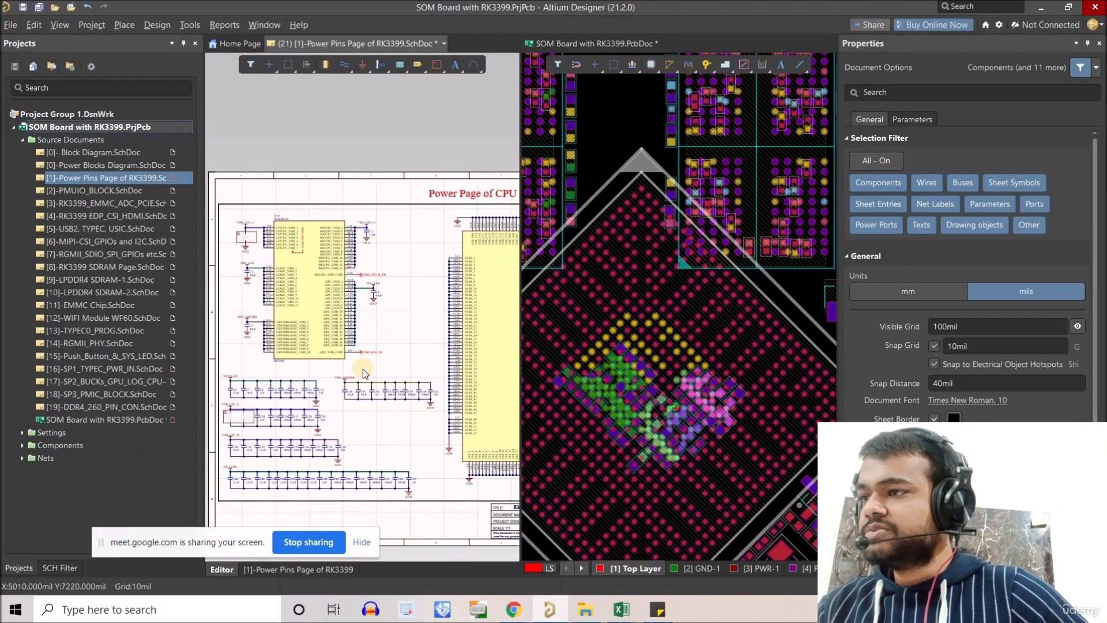
scroll(626, 367, "up", 5, "ctrl")
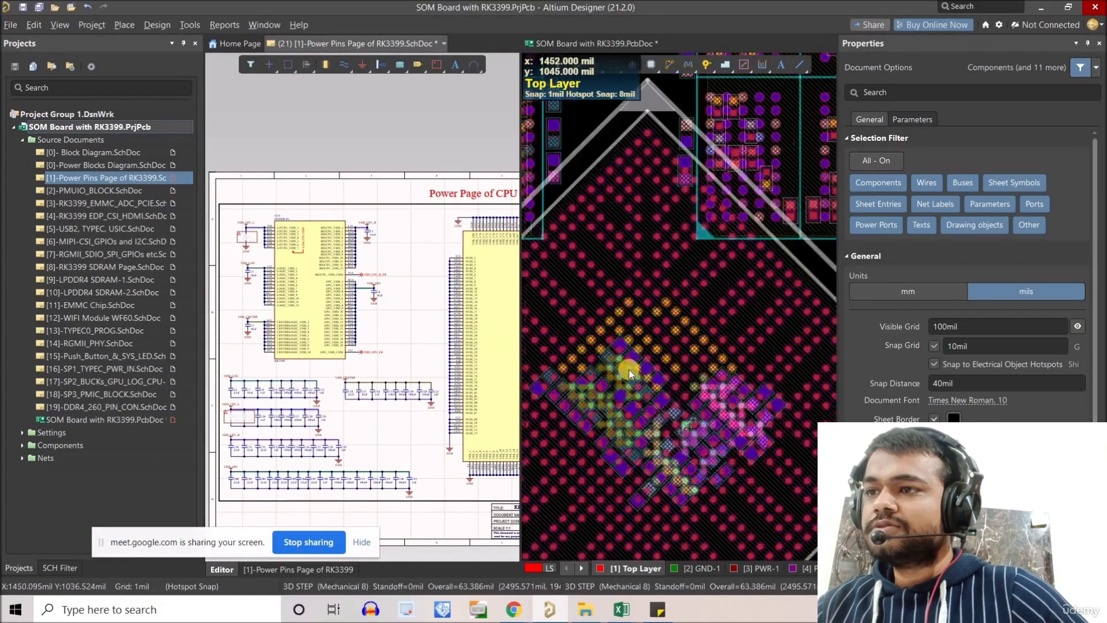
right_click_drag(314, 411, 380, 413)
scroll(381, 416, "up", 5, "ctrl")
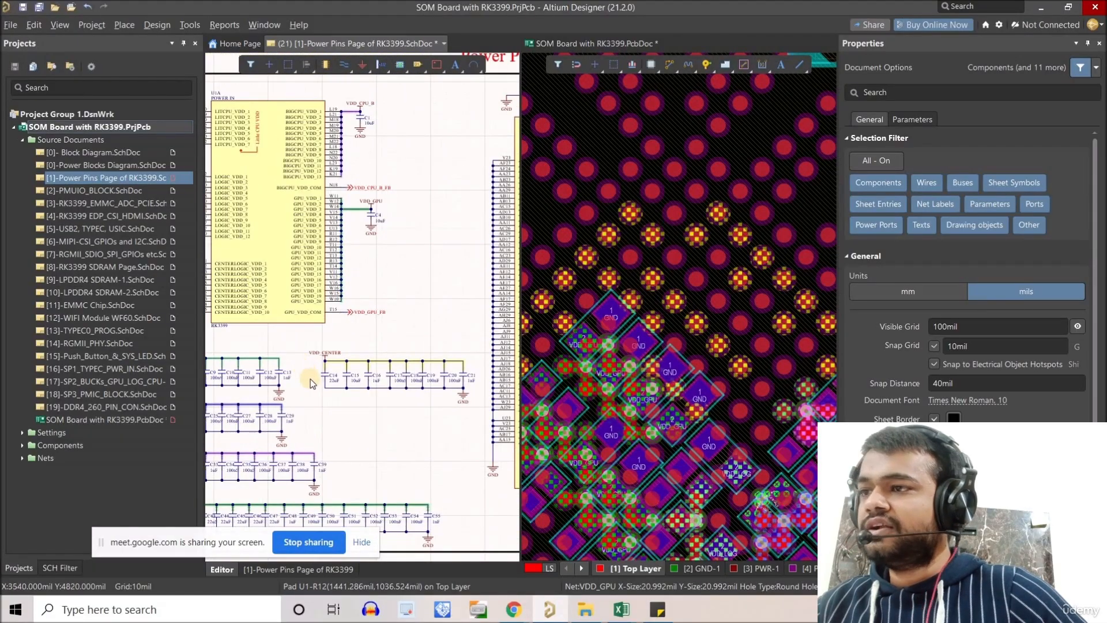
scroll(311, 383, "down", 3, "ctrl")
left_click(682, 291)
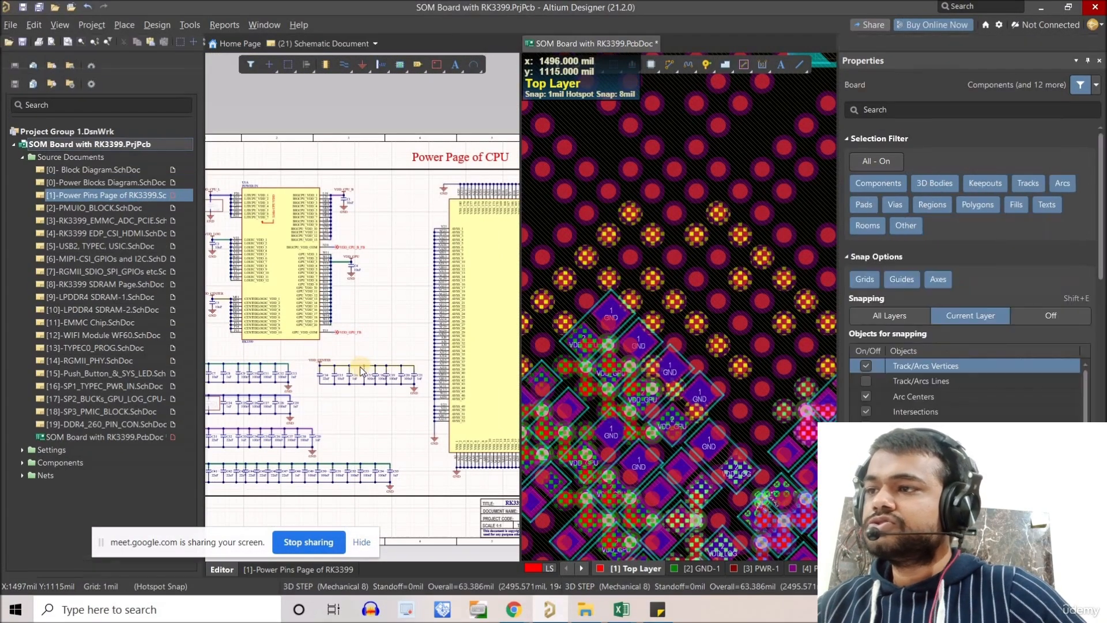
left_click(359, 386)
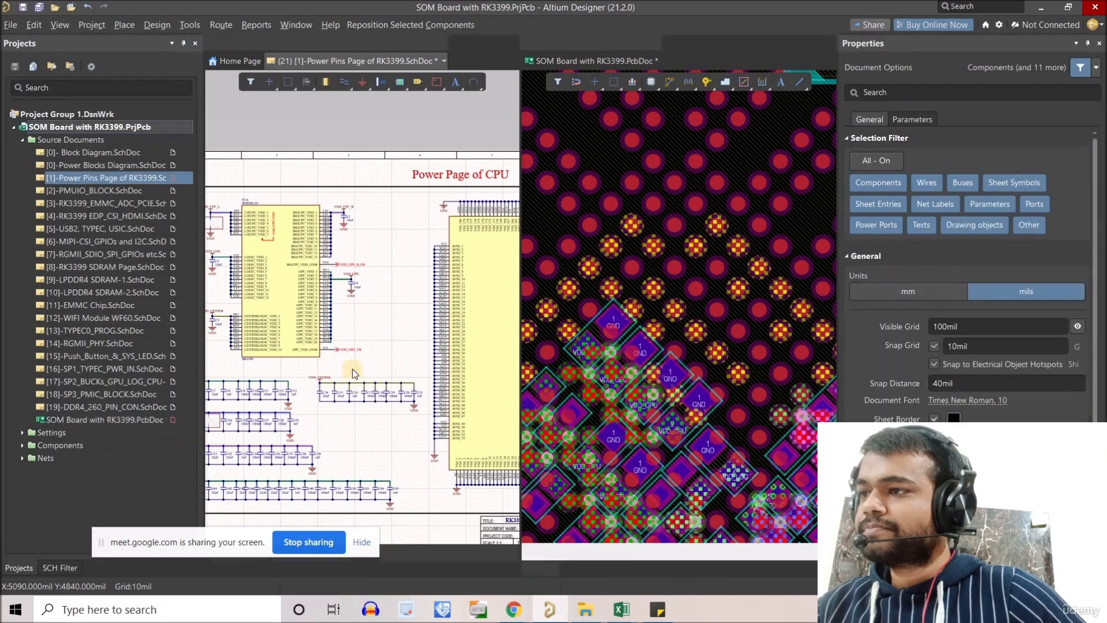
left_click(358, 367)
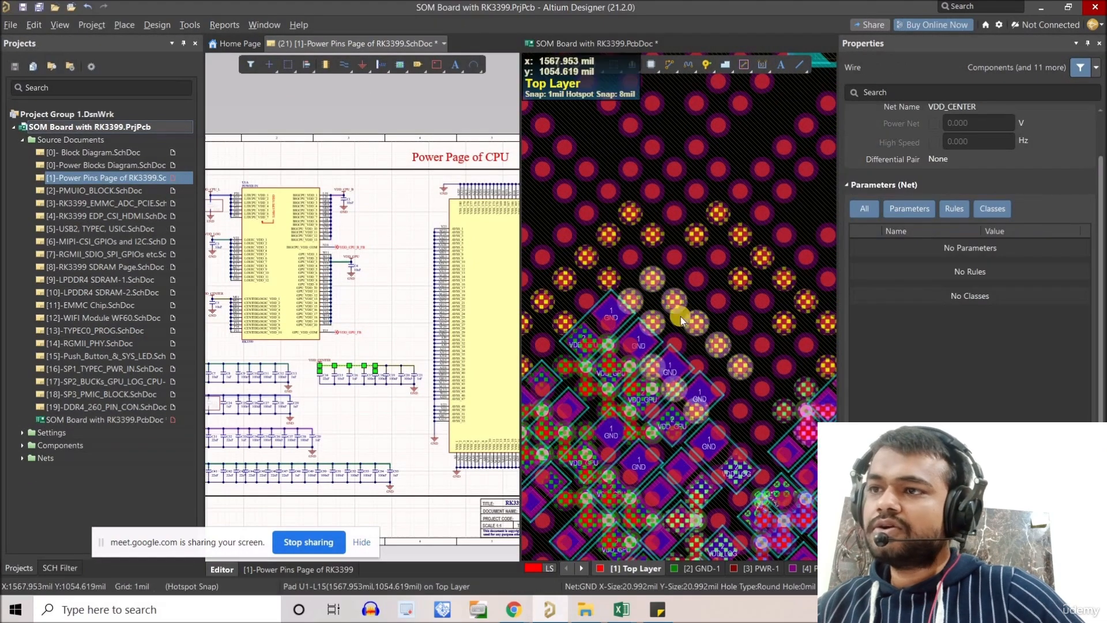
- Highlight the whole VDD_CENTER net on the board, starting from ball M13
scroll(707, 382, "up", 5, "ctrl")
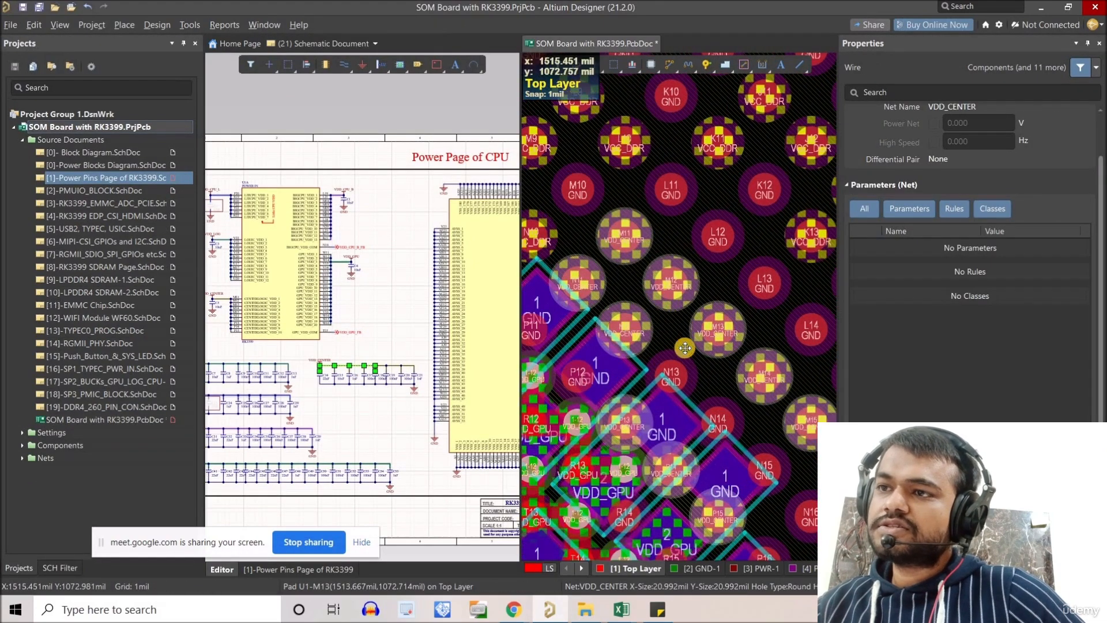
left_click(687, 389)
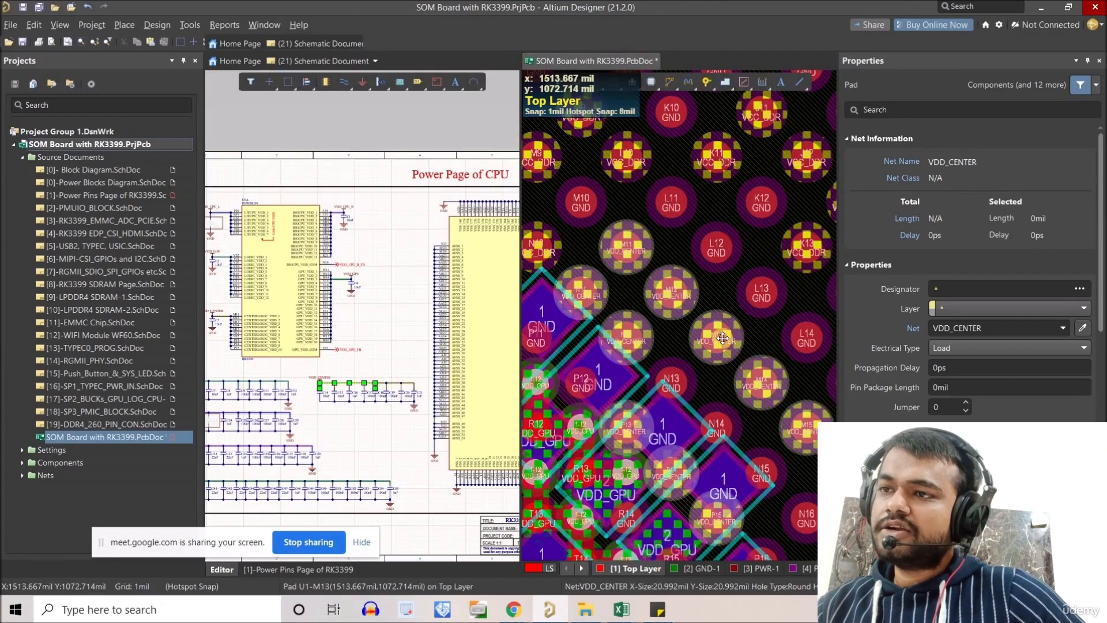
scroll(696, 357, "down", 4, "ctrl")
left_click(714, 375)
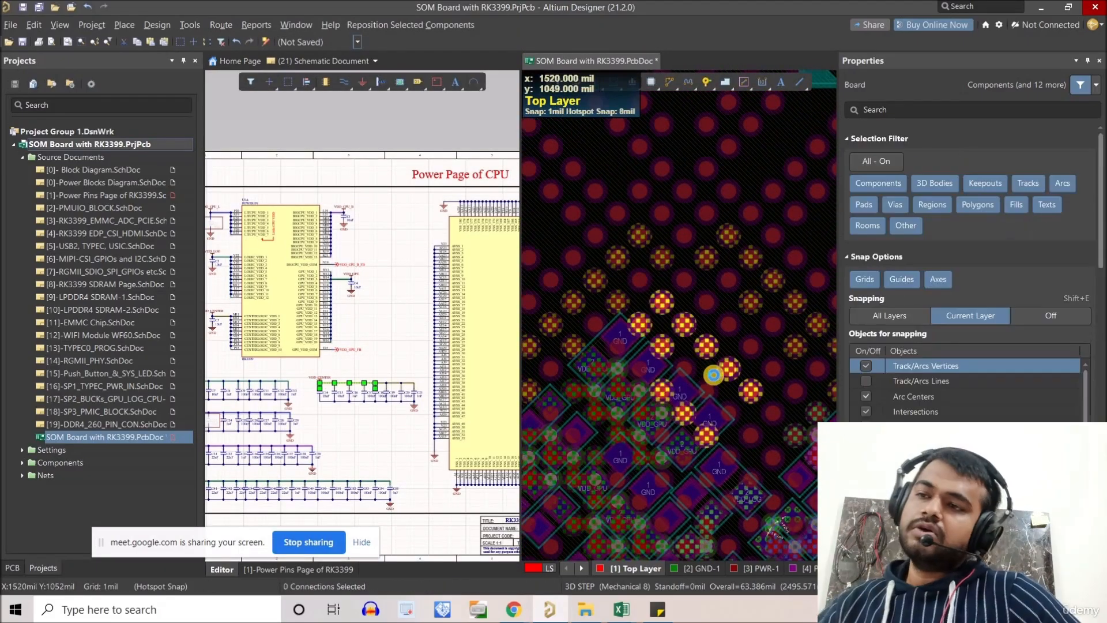
- Examine how the VDD_GPU capacitors and vias sit around the highlighted VDD_CENTER balls P13, P14 and P15
scroll(680, 397, "up", 6, "ctrl")
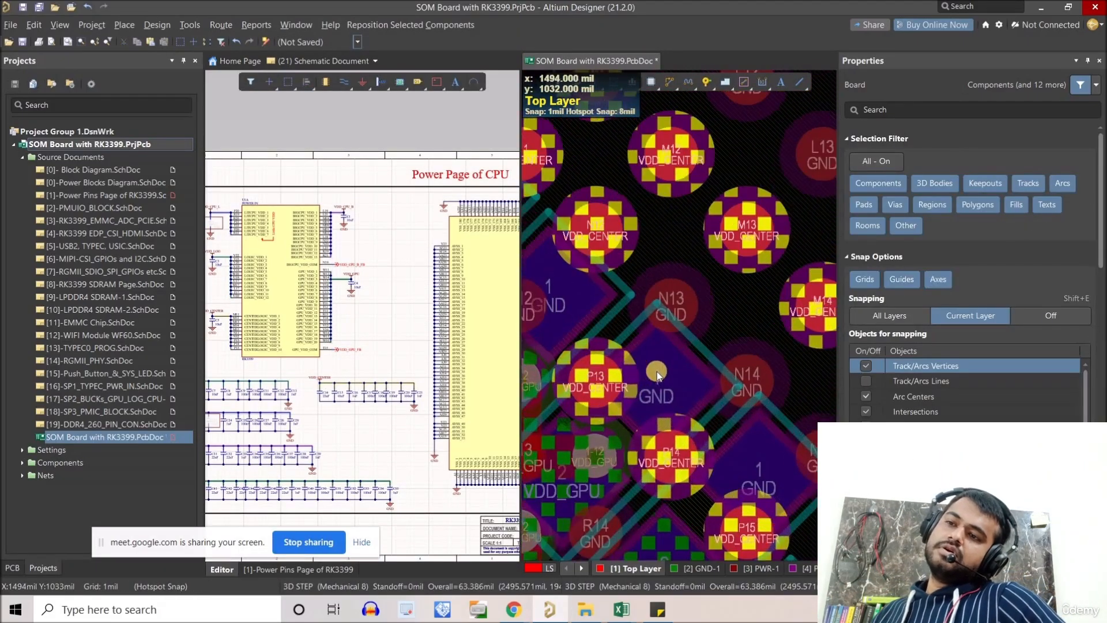
scroll(654, 391, "down", 3, "ctrl")
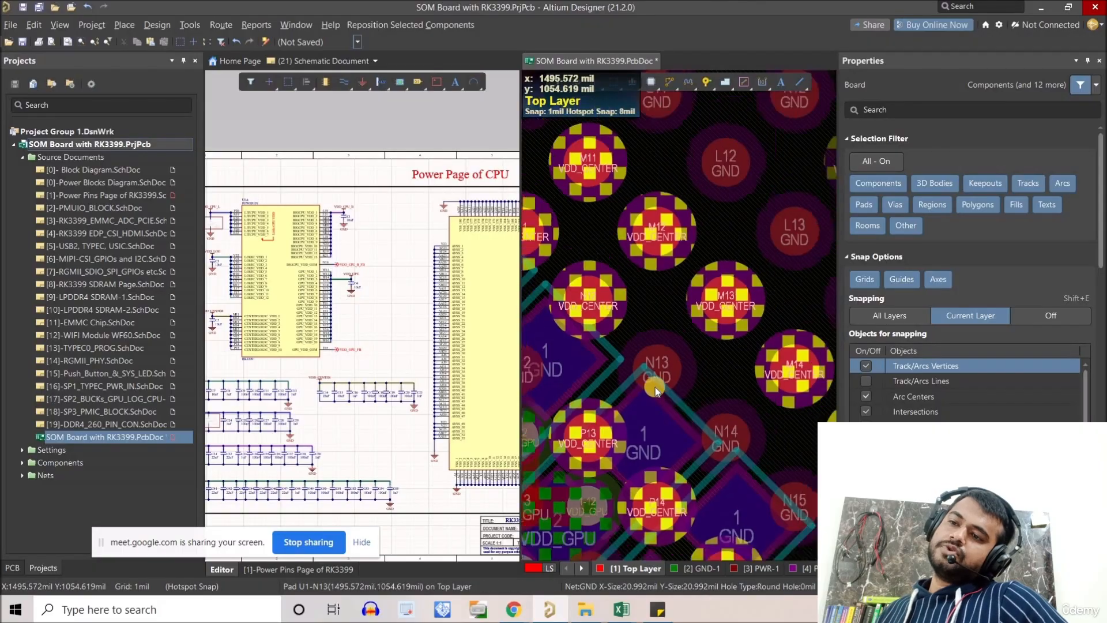
right_click_drag(696, 374, 695, 360)
scroll(718, 352, "down", 2, "ctrl")
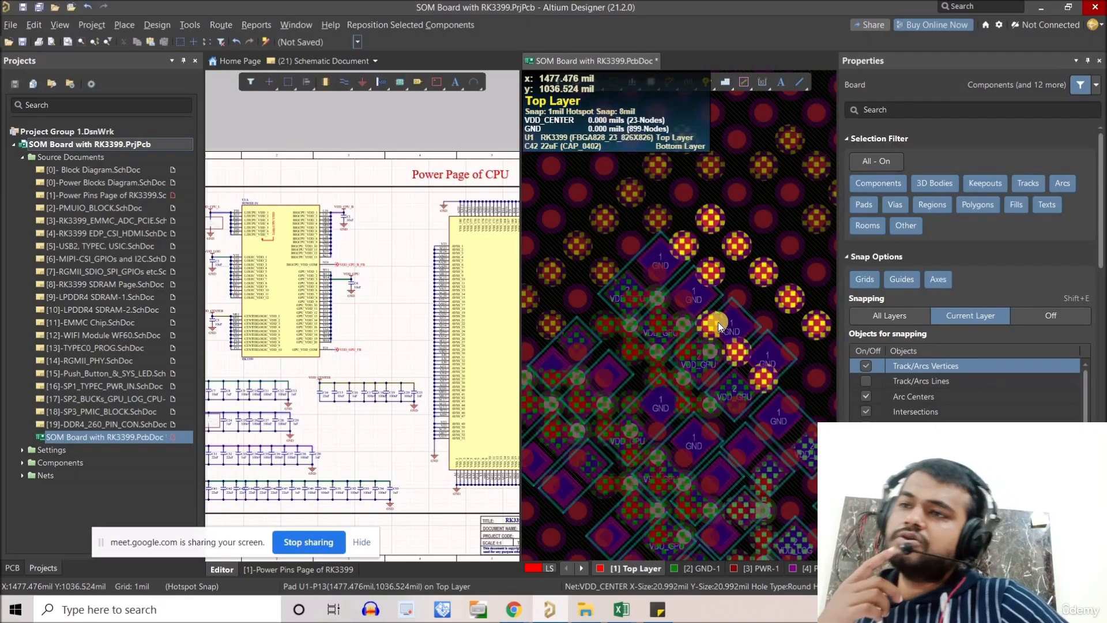
right_click_drag(718, 322, 711, 314)
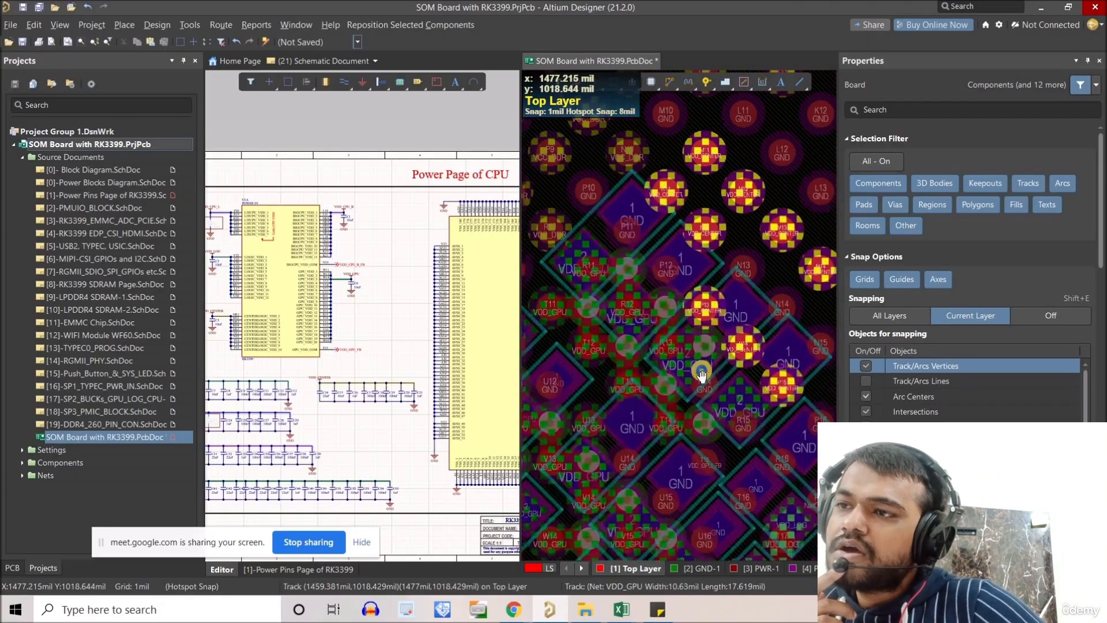
right_click_drag(658, 369, 692, 365)
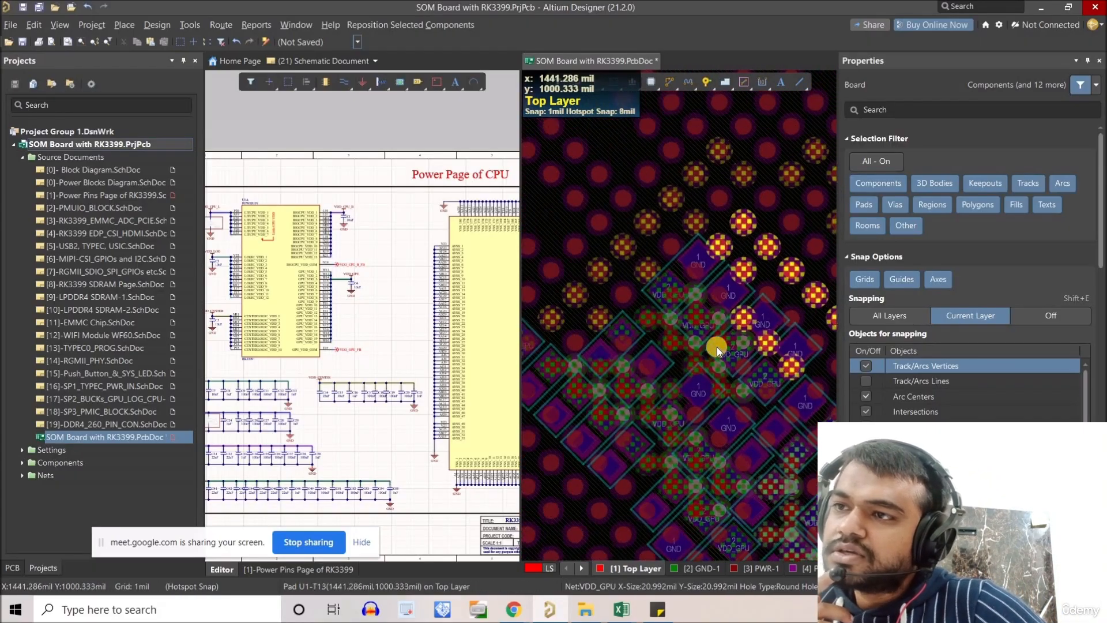
scroll(667, 358, "up", 3, "ctrl")
scroll(667, 359, "up", 2, "ctrl")
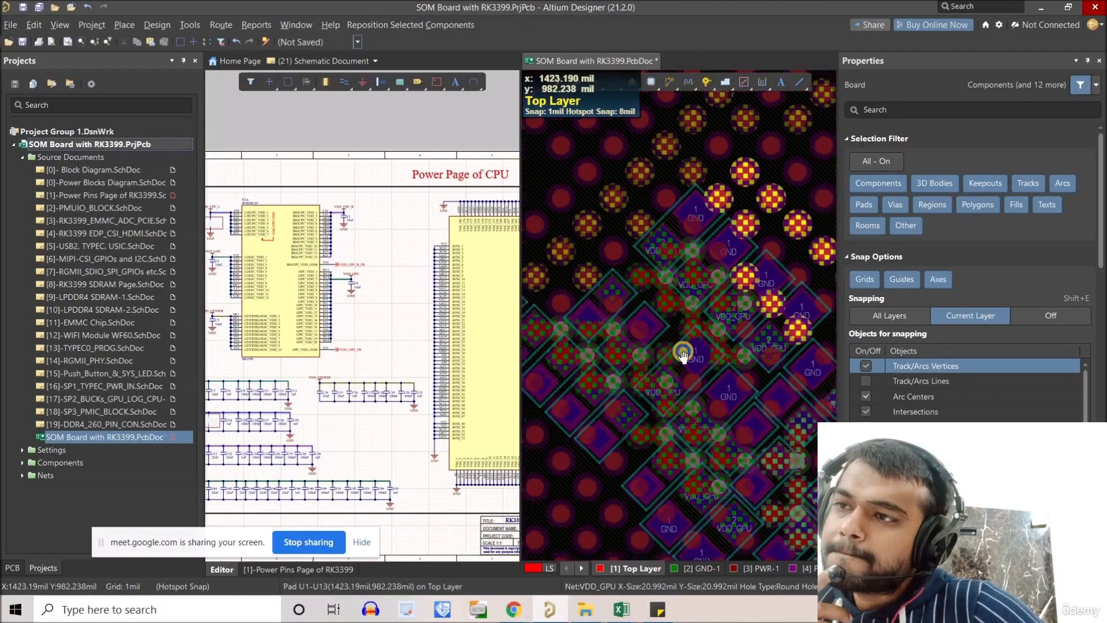
scroll(638, 326, "down", 1, "ctrl")
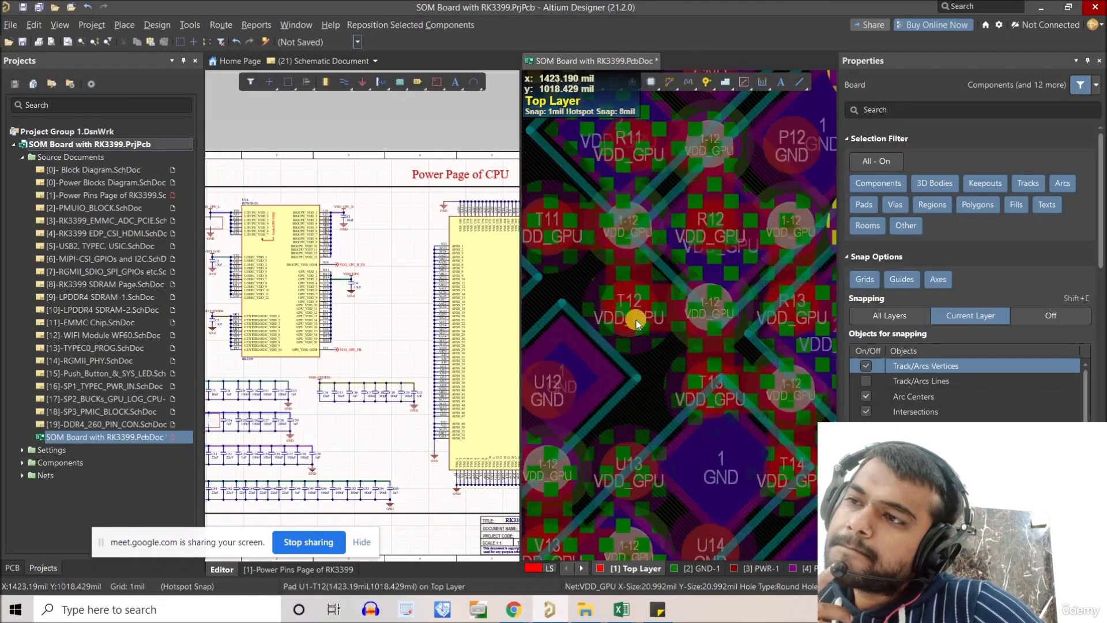
scroll(683, 333, "down", 1, "ctrl")
scroll(675, 341, "up", 1)
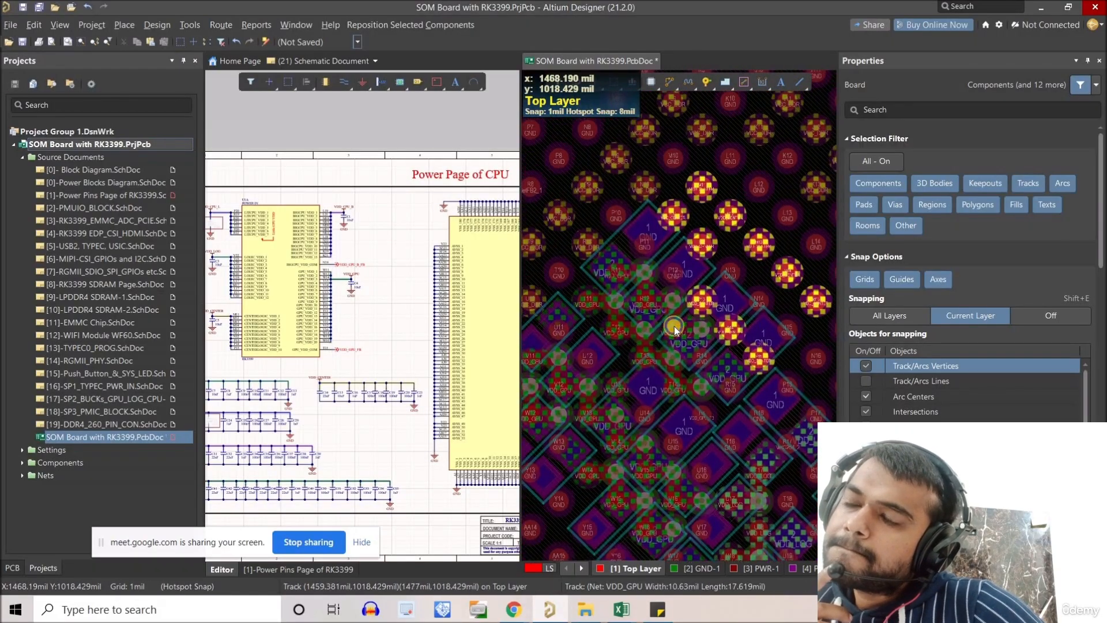
right_click_drag(719, 350, 669, 381)
scroll(683, 362, "up", 4, "ctrl")
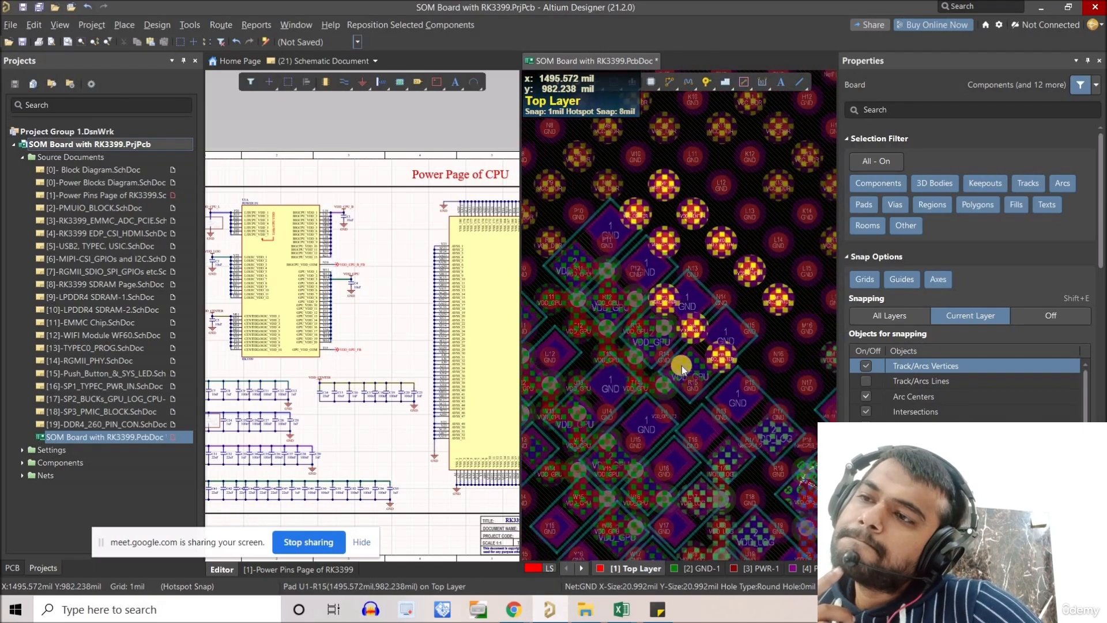
scroll(728, 359, "down", 3, "ctrl")
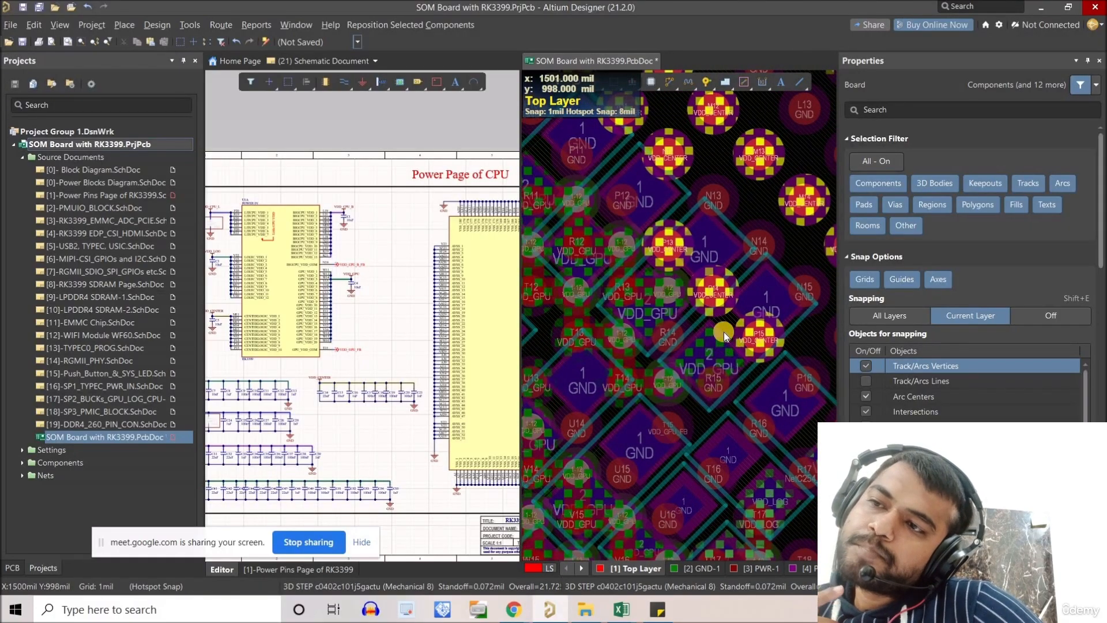
- Shift the VDD_GPU capacitor beside ball R15 slightly relative to VDD_CENTER ball P15
mouse_move(725, 331)
left_mouse_down()
mouse_move(770, 311)
mouse_move(757, 347)
mouse_move(729, 344)
mouse_move(742, 346)
mouse_move(741, 330)
left_mouse_up()
scroll(758, 363, "down", 2, "ctrl")
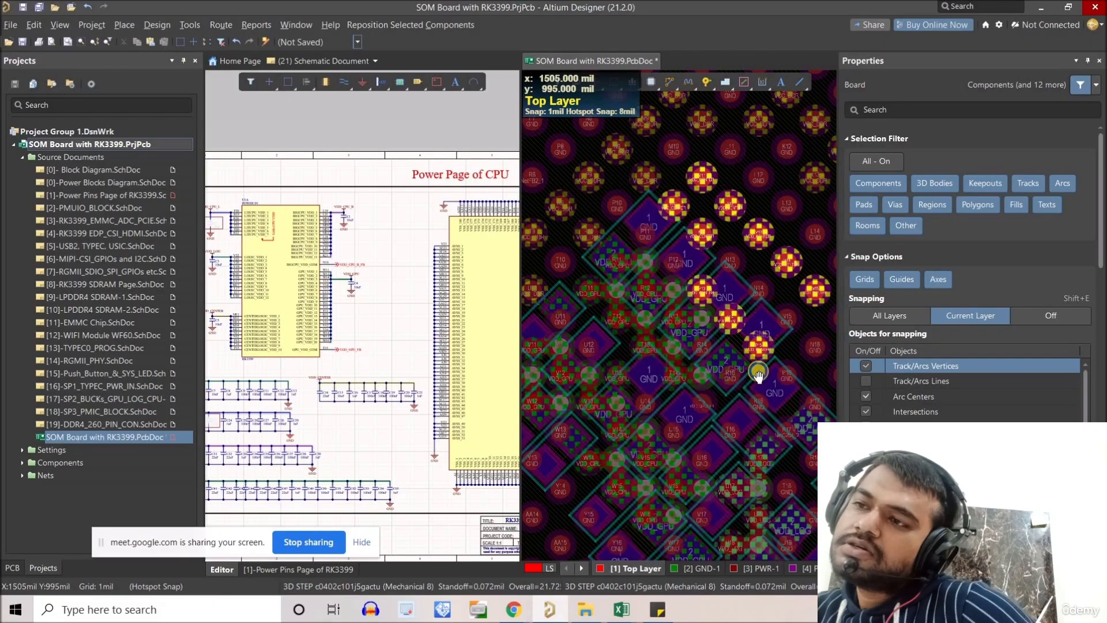
scroll(745, 355, "up", 3, "ctrl")
scroll(771, 347, "down", 2, "ctrl")
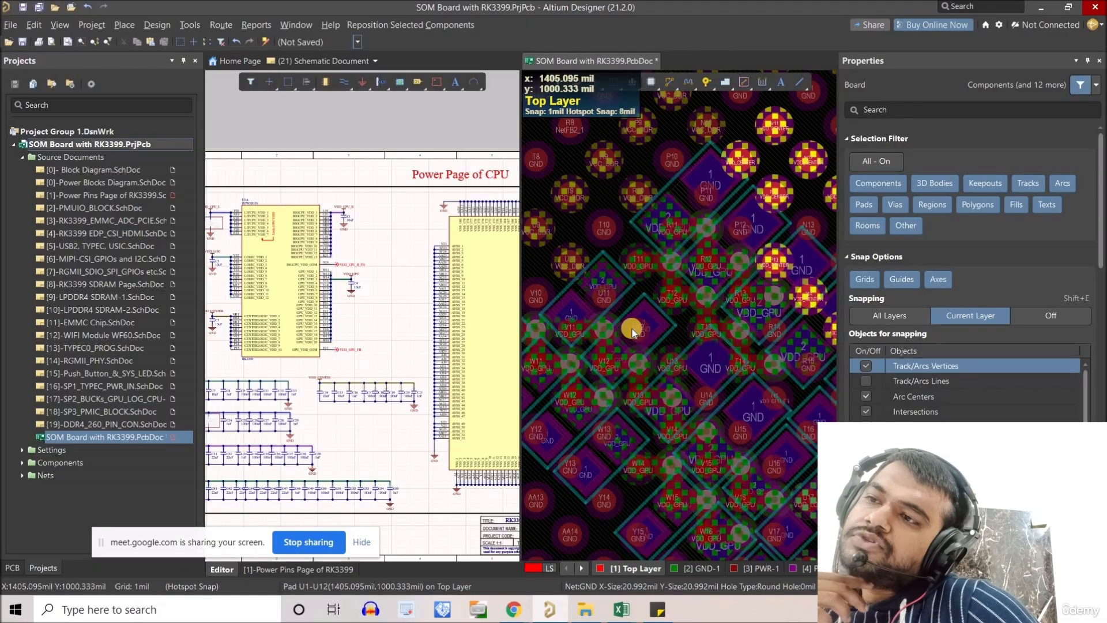
- Rotate the VDD_GPU capacitor over balls P11 and R11 by 180 degrees and move it so its GND pad lies between T10 and R11
scroll(660, 276, "up", 3, "ctrl")
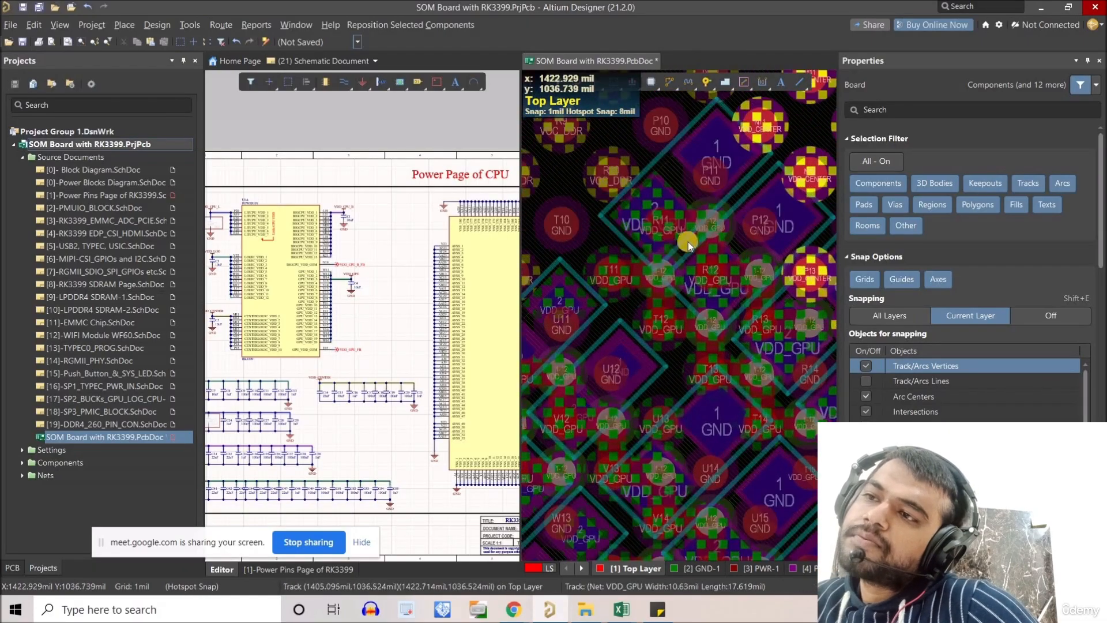
key("space")
left_click_drag(687, 197, 642, 213)
key("space")
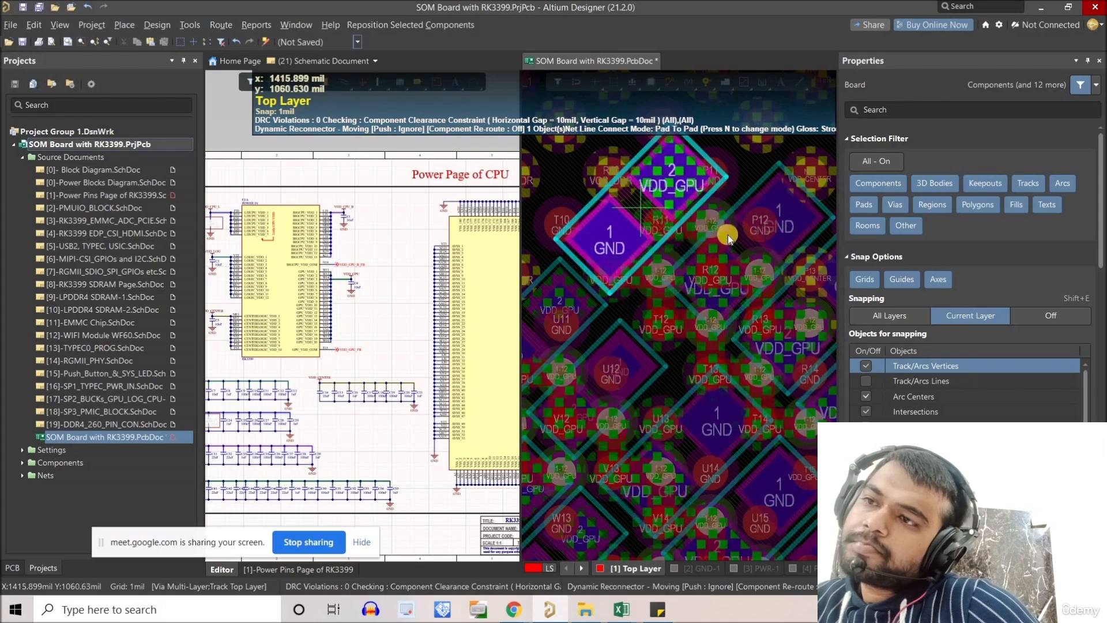
- Rotate the VDD_GPU capacitor over balls P12 and R12 by 180 degrees and place its GND pad between T12 and R13
left_click_drag(728, 236, 714, 288)
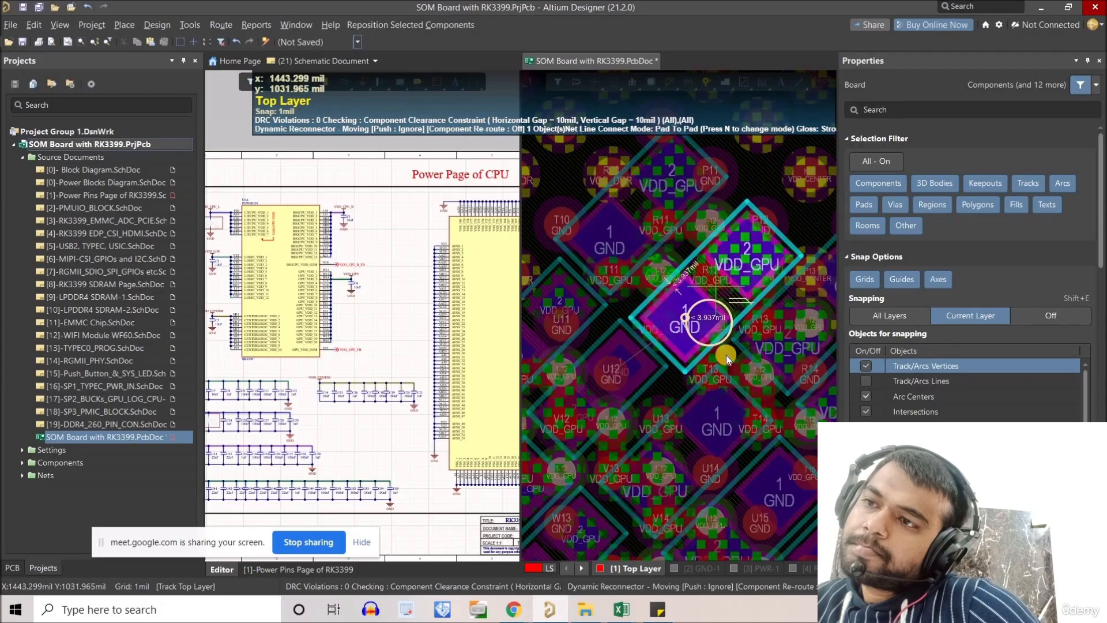
left_click_drag(686, 318, 687, 318)
right_click_drag(631, 285, 571, 249)
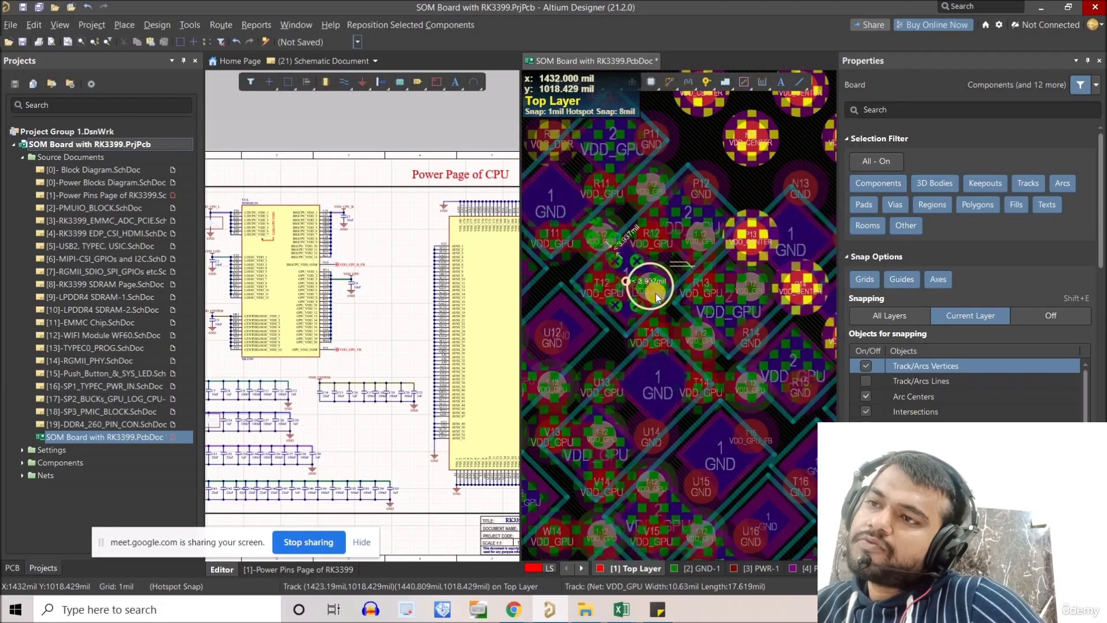
- Delete the VDD_GPU via colliding with the moved capacitor's GND pad between T12 and R13, plus the neighbouring via between T13 and R14
scroll(654, 293, "up", 2, "ctrl")
left_click(653, 293)
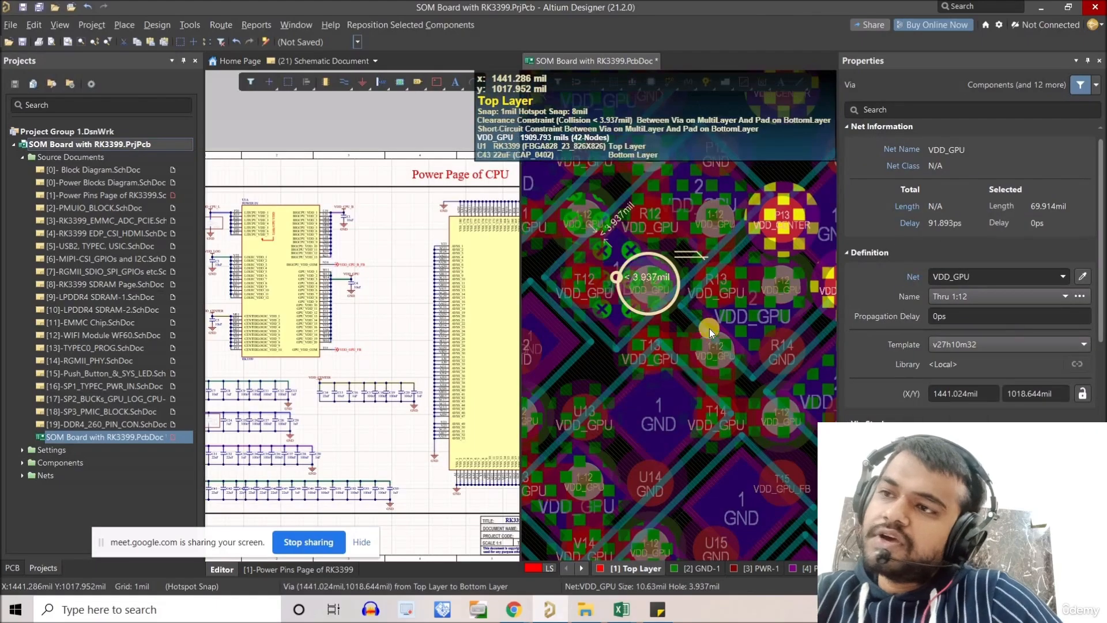
left_click(713, 337)
left_click(782, 413)
left_click(784, 416)
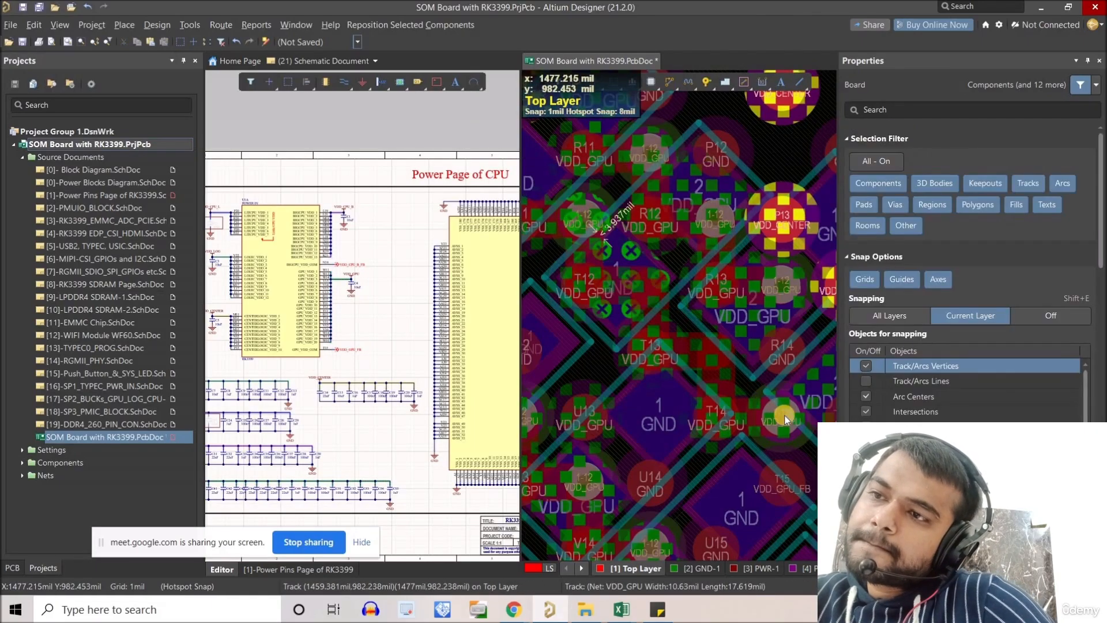
- Rotate the VDD_GPU capacitor beside ball P13 by 180 degrees with its GND pad between R13 and R14, and remove the VDD_GPU via it overlaps
scroll(747, 371, "down", 2, "ctrl")
scroll(638, 264, "up", 2, "ctrl")
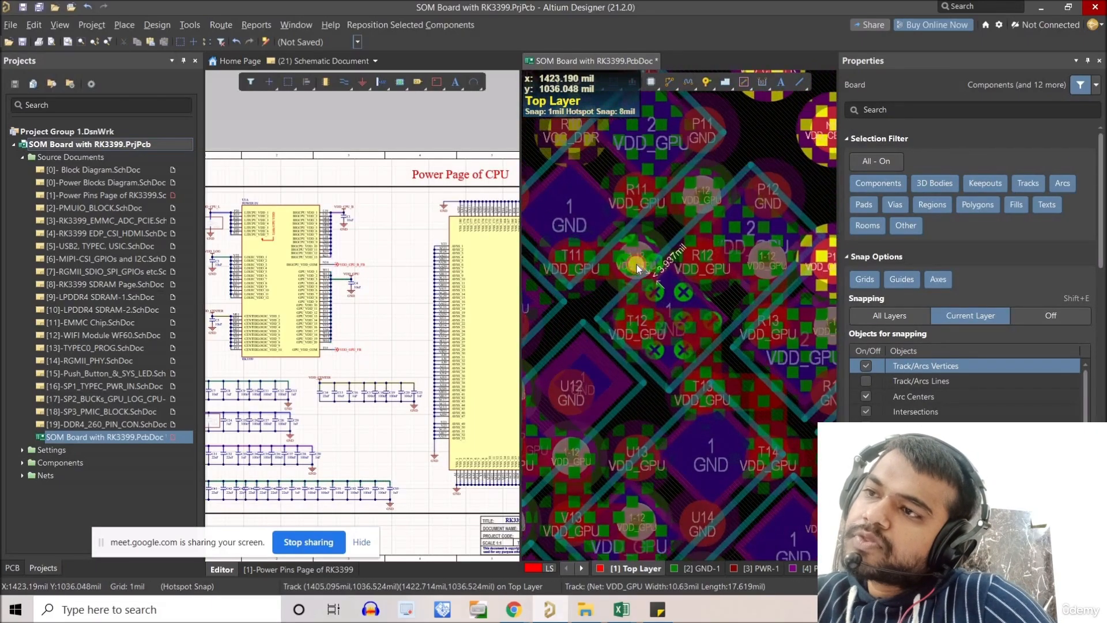
scroll(648, 305, "down", 2, "ctrl")
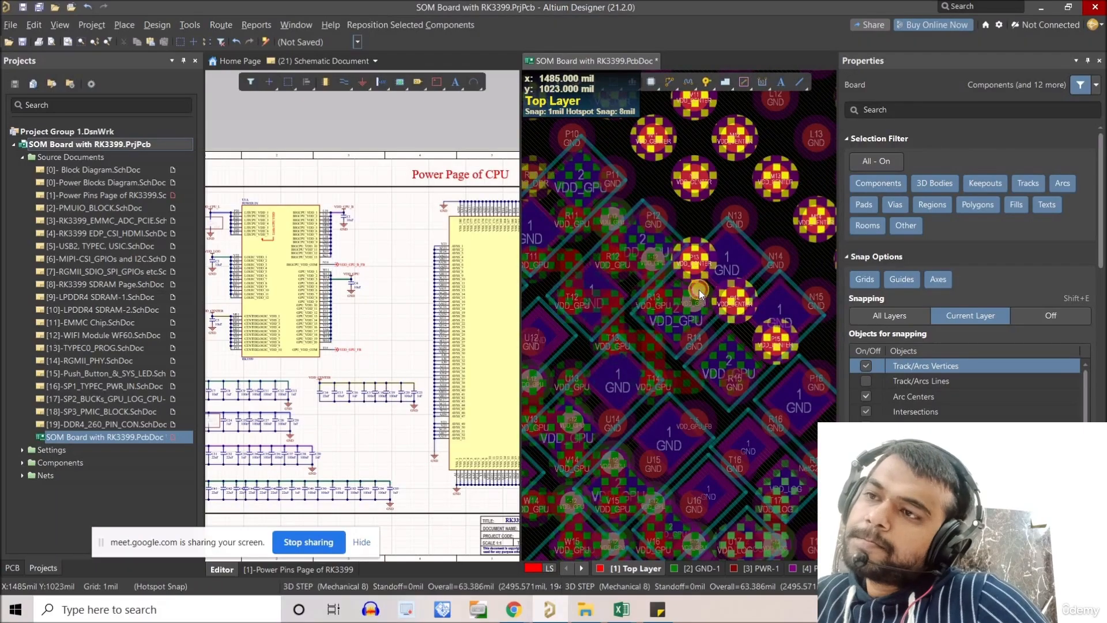
mouse_move(699, 290)
left_mouse_down()
mouse_move(683, 323)
mouse_move(697, 300)
left_mouse_up()
key("space")
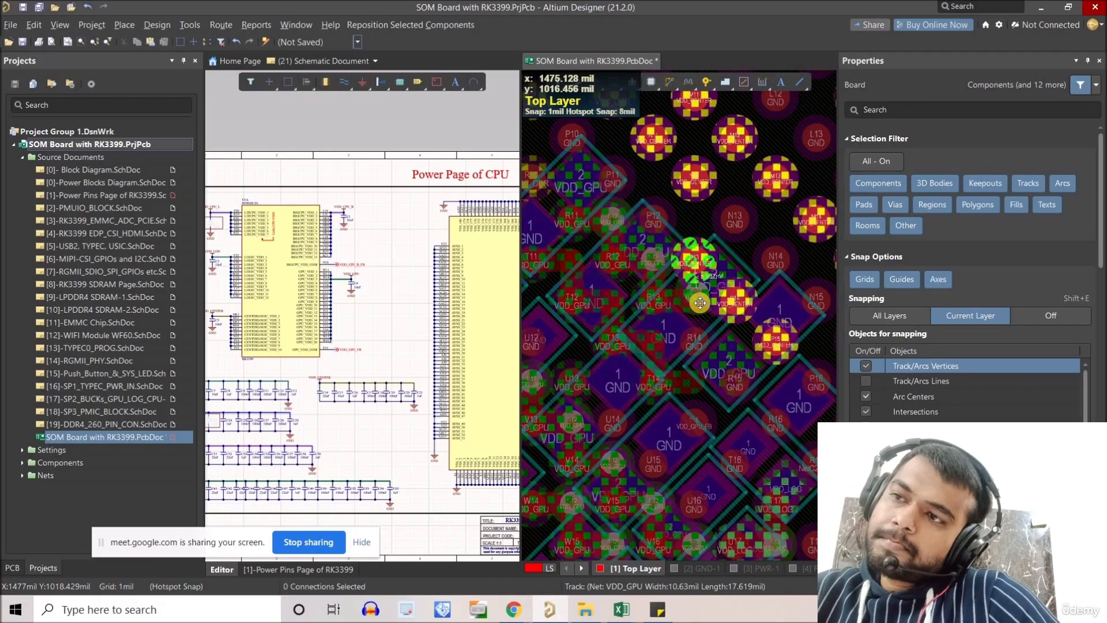
left_click(700, 303)
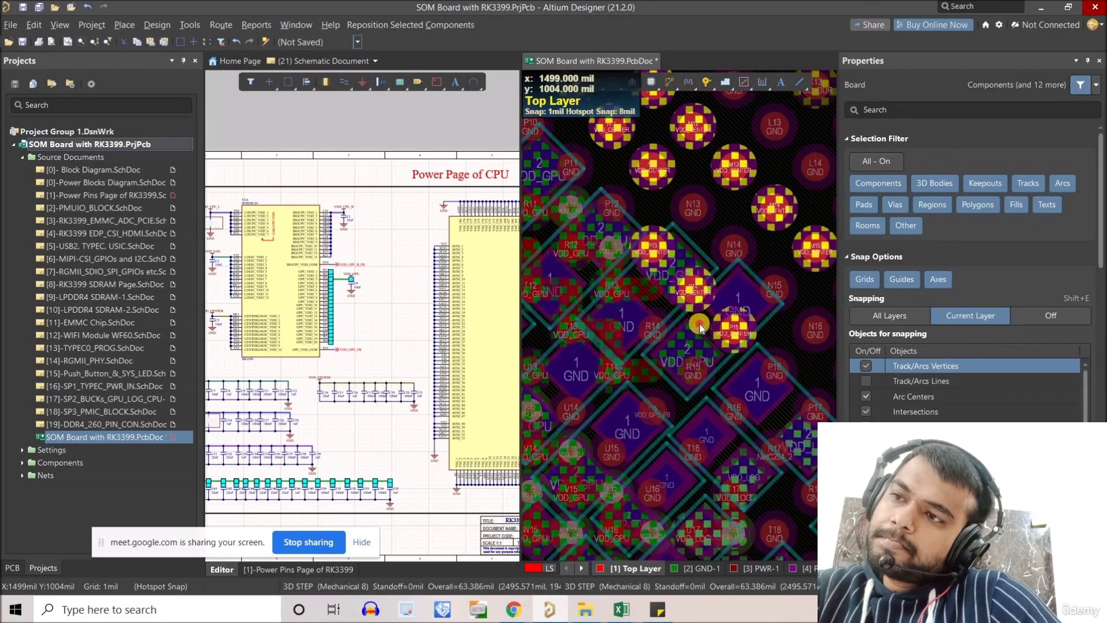
- Rotate the VDD_GPU capacitor below ball N14 by 180 degrees and place it with its GND pad between R14 and R15
left_click_drag(700, 323, 696, 364)
key("space")
key("space")
key("space")
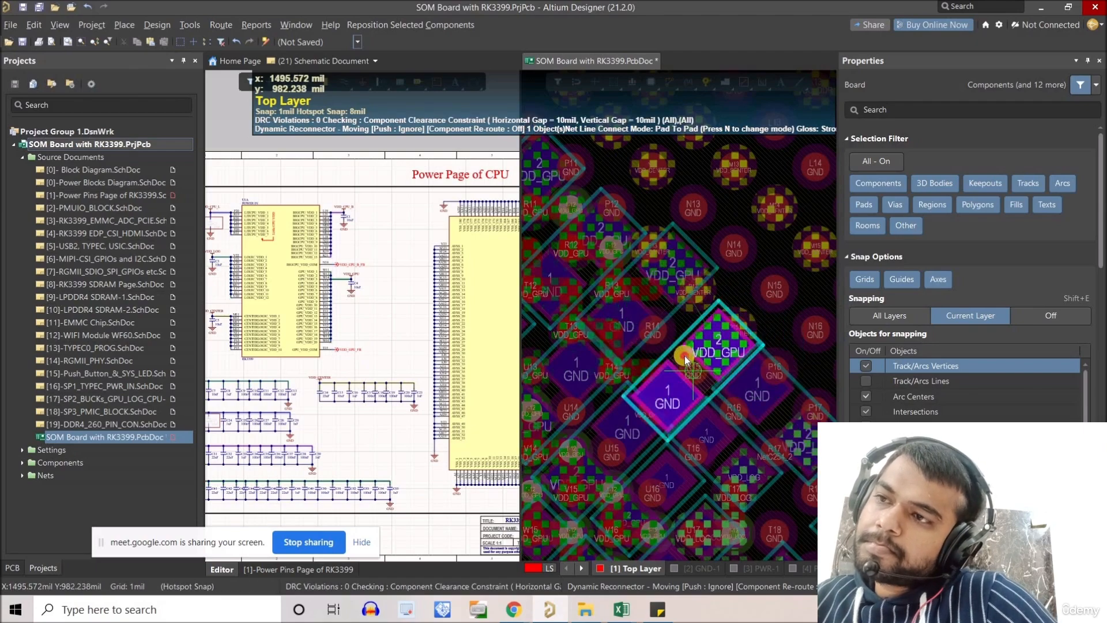
left_click_drag(686, 349, 698, 355)
scroll(705, 357, "down", 3, "ctrl")
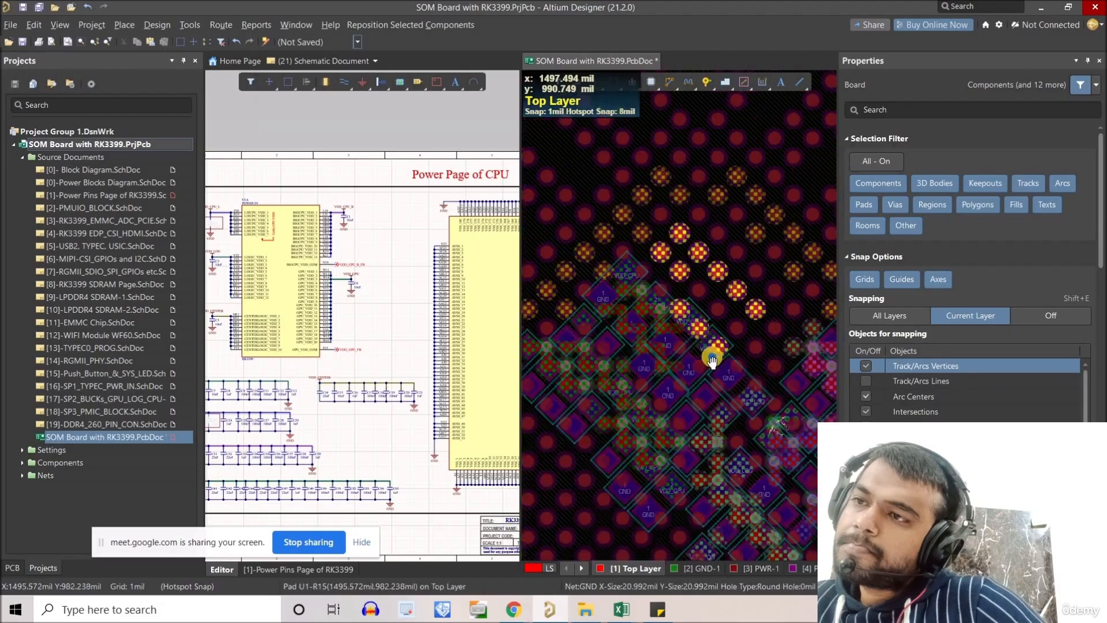
- Examine the freed VDD_CENTER balls and the VDD_GPU capacitors and vias around balls W11 to U14
scroll(697, 343, "up", 2, "ctrl")
scroll(710, 331, "up", 2, "ctrl")
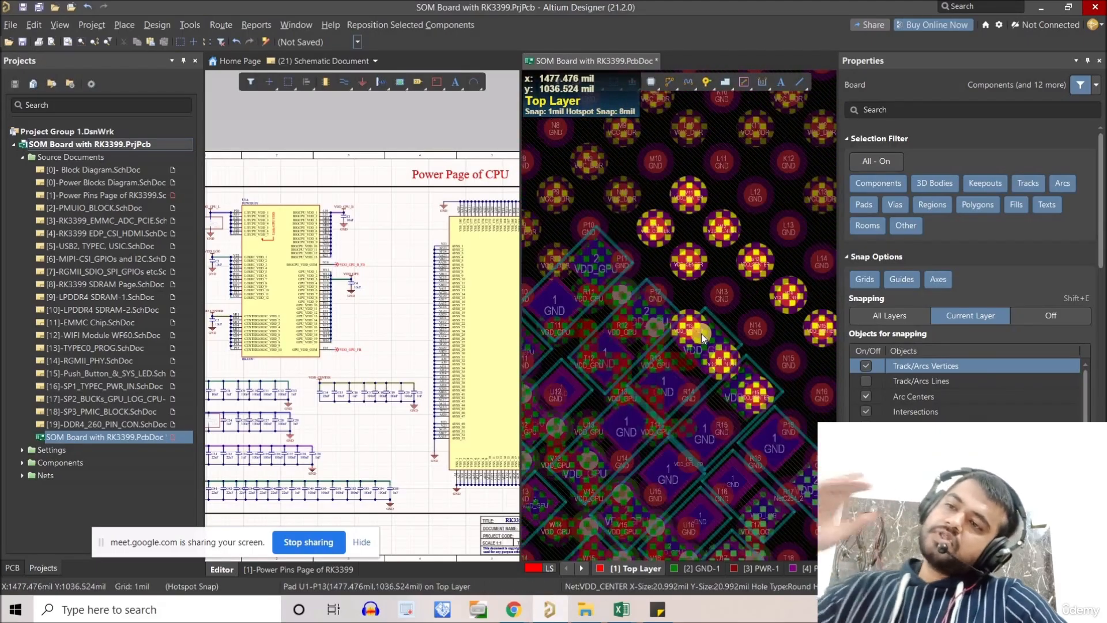
right_click_drag(766, 272, 677, 349)
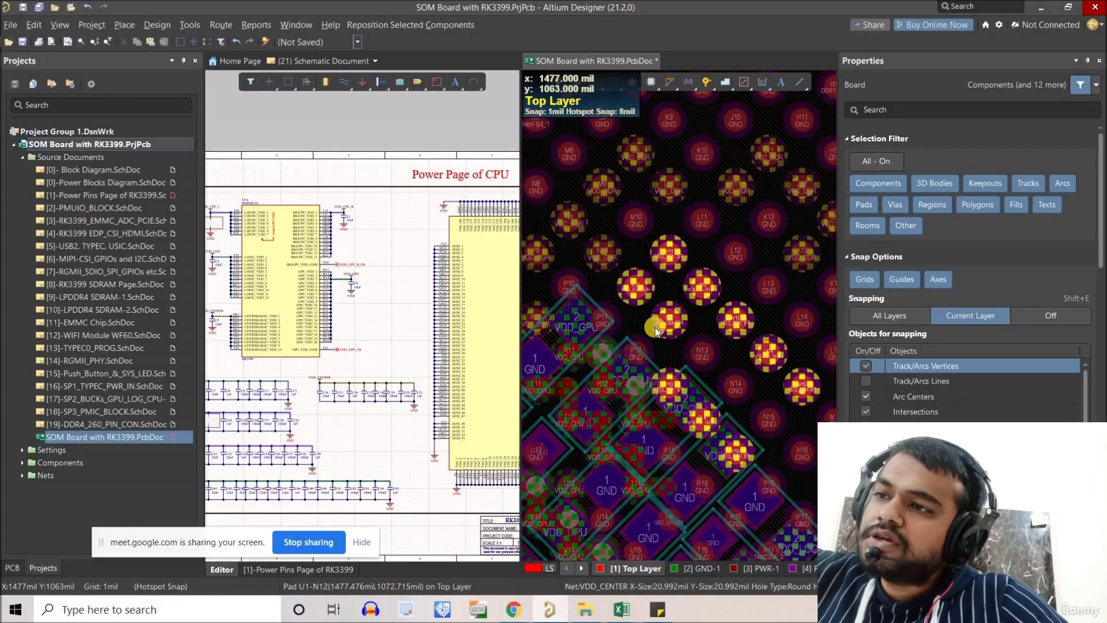
scroll(646, 297, "up", 2, "ctrl")
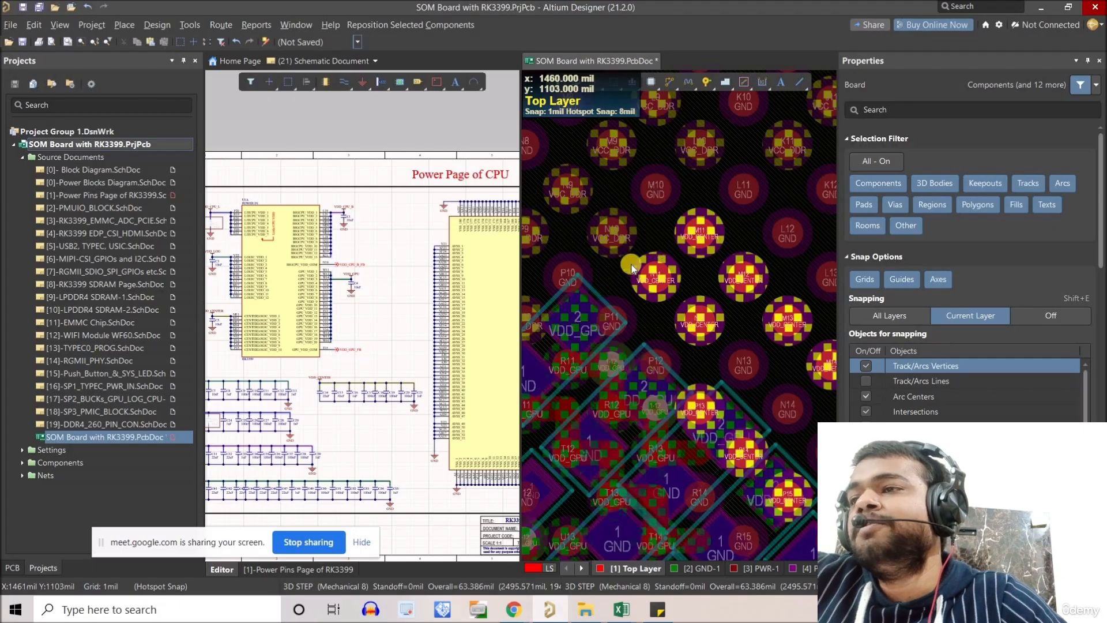
scroll(652, 264, "down", 1, "ctrl")
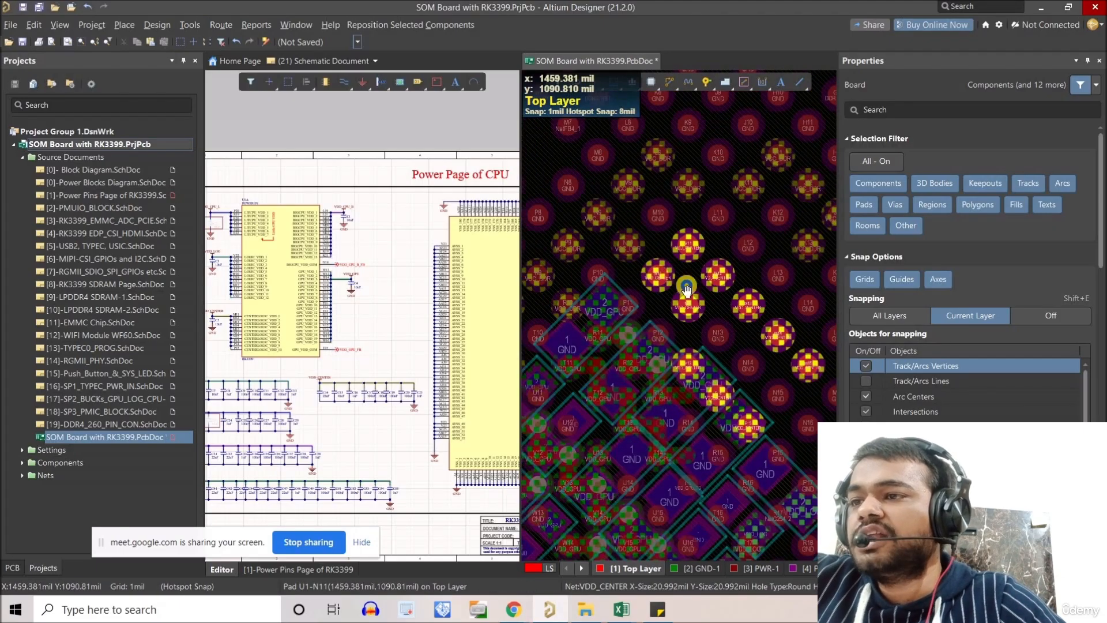
scroll(686, 289, "down", 2, "ctrl")
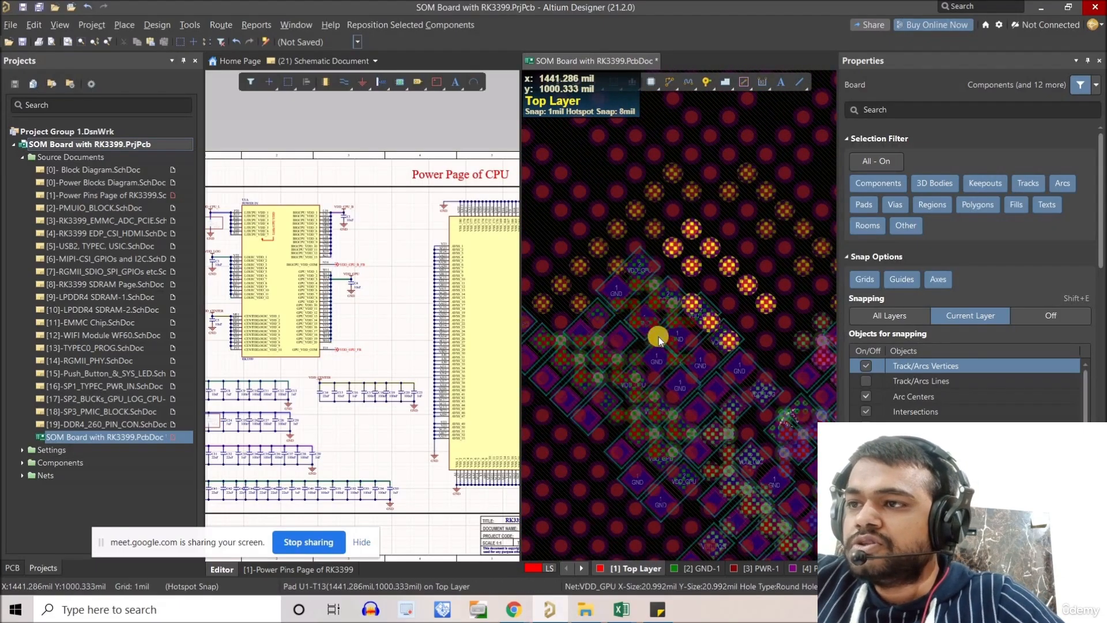
scroll(659, 336, "up", 4, "ctrl")
scroll(738, 355, "down", 3, "ctrl")
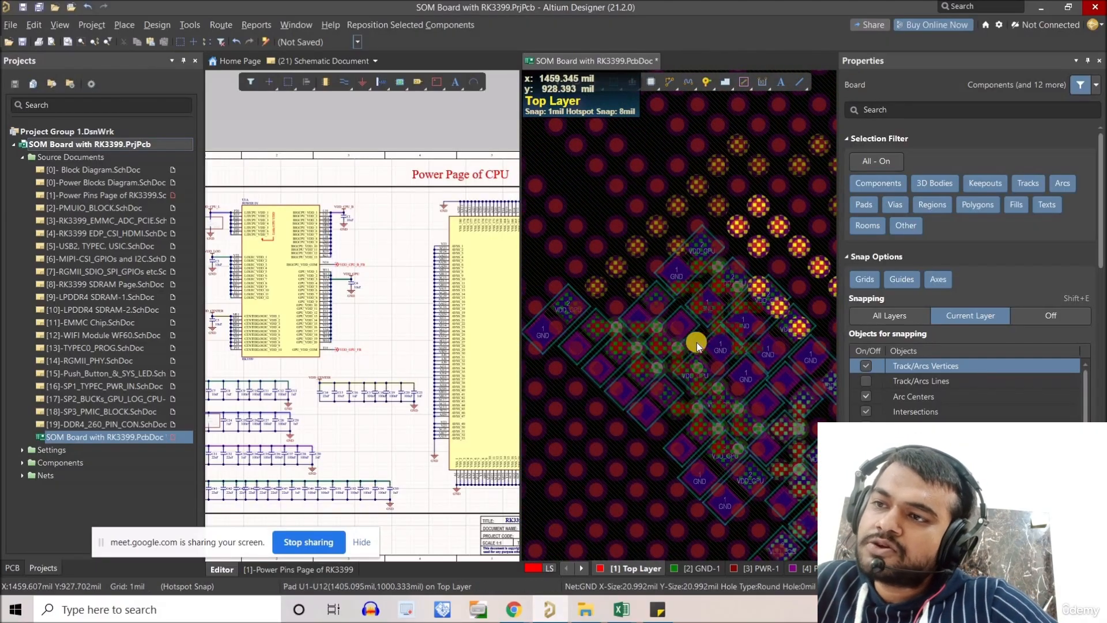
scroll(668, 380, "up", 4, "ctrl")
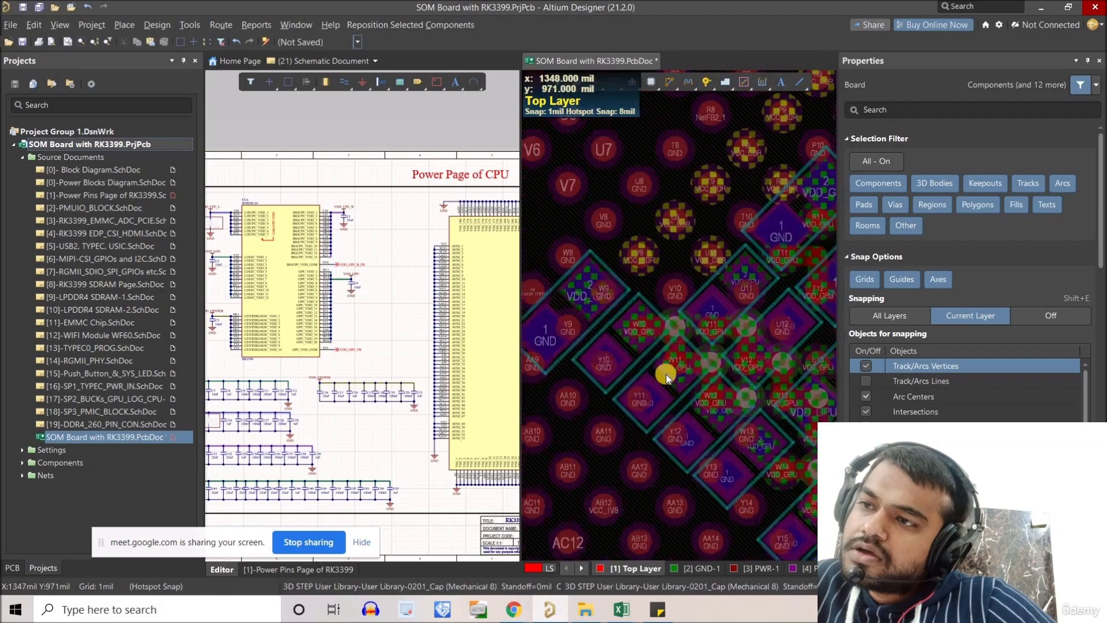
scroll(596, 345, "down", 3, "ctrl")
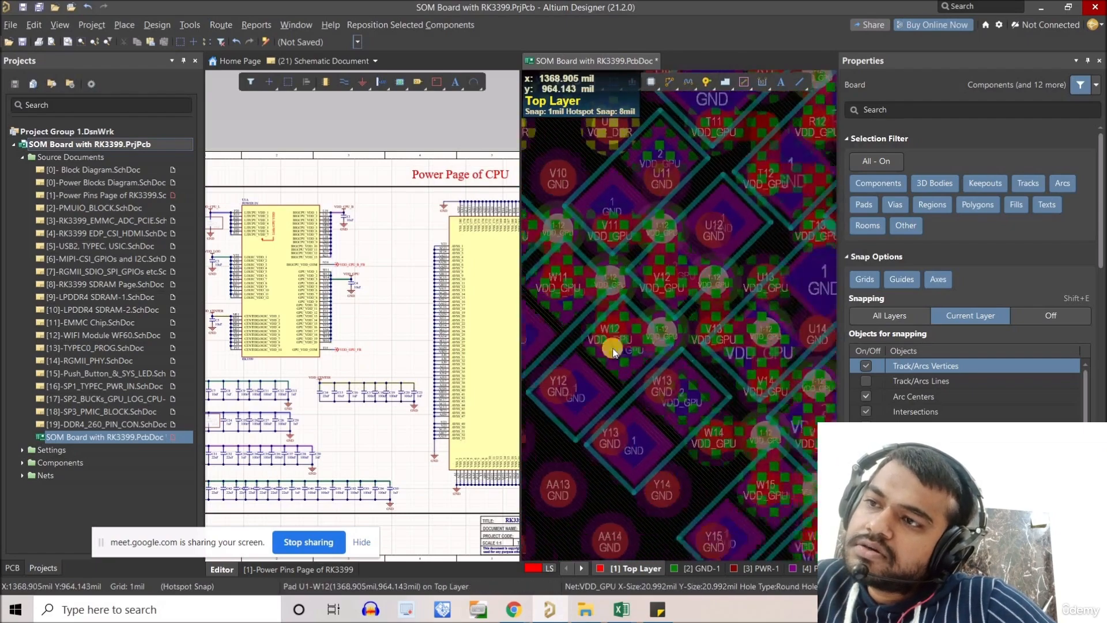
scroll(640, 349, "up", 2, "ctrl")
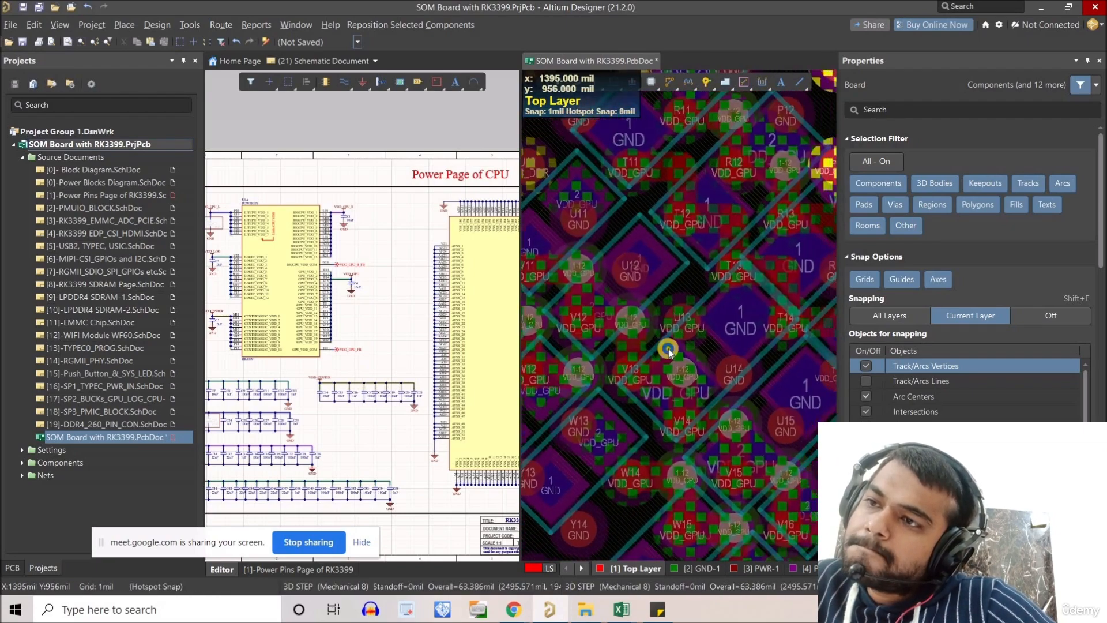
scroll(726, 337, "down", 2, "ctrl")
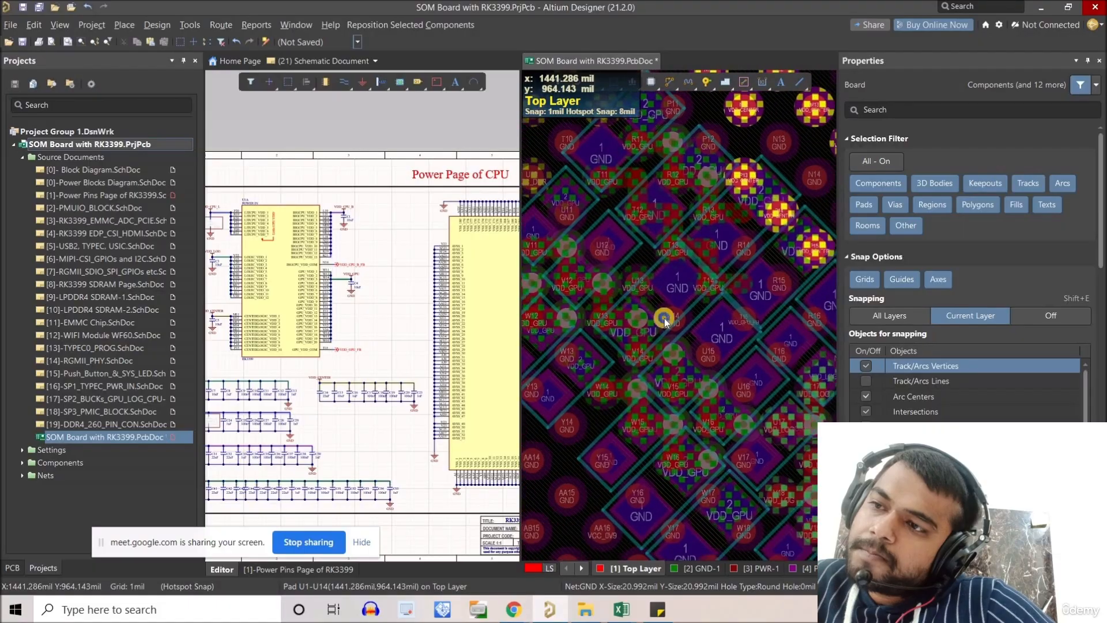
- Move the VDD_GPU capacitors covering the balls around U14 out to the free area near AA14
left_click_drag(652, 305, 561, 461)
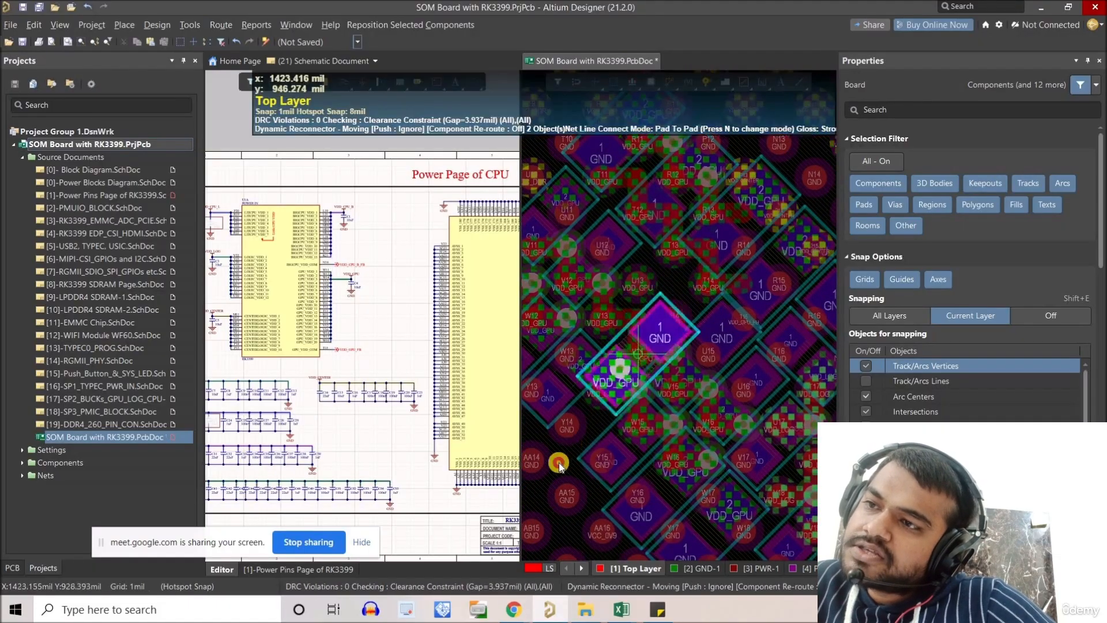
scroll(669, 365, "down", 2, "ctrl")
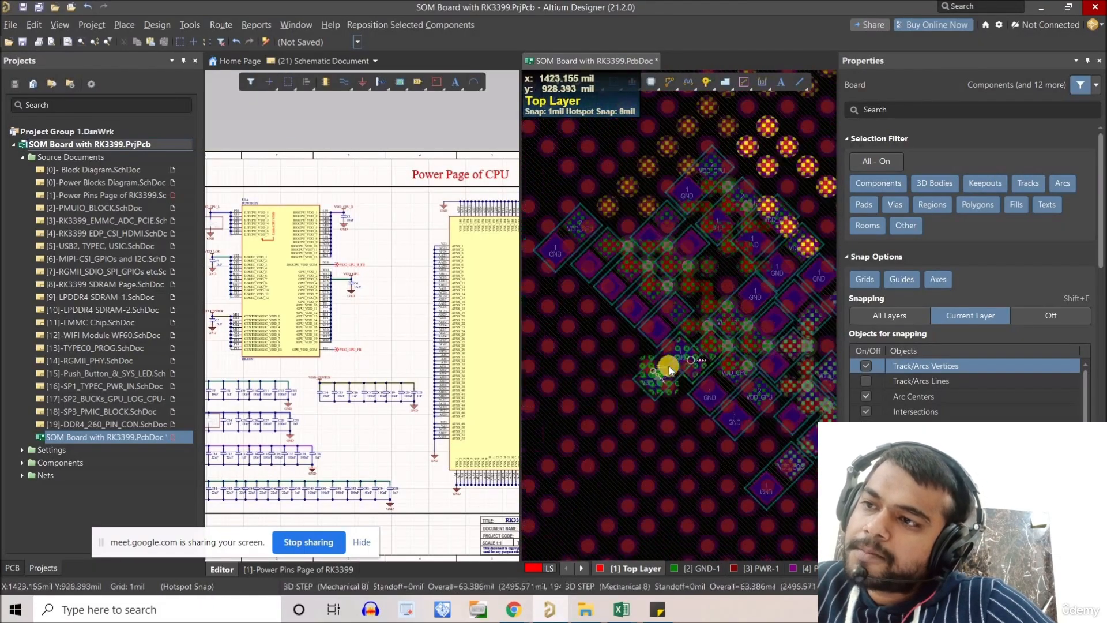
left_click_drag(657, 372, 608, 395)
scroll(736, 313, "up", 2, "ctrl")
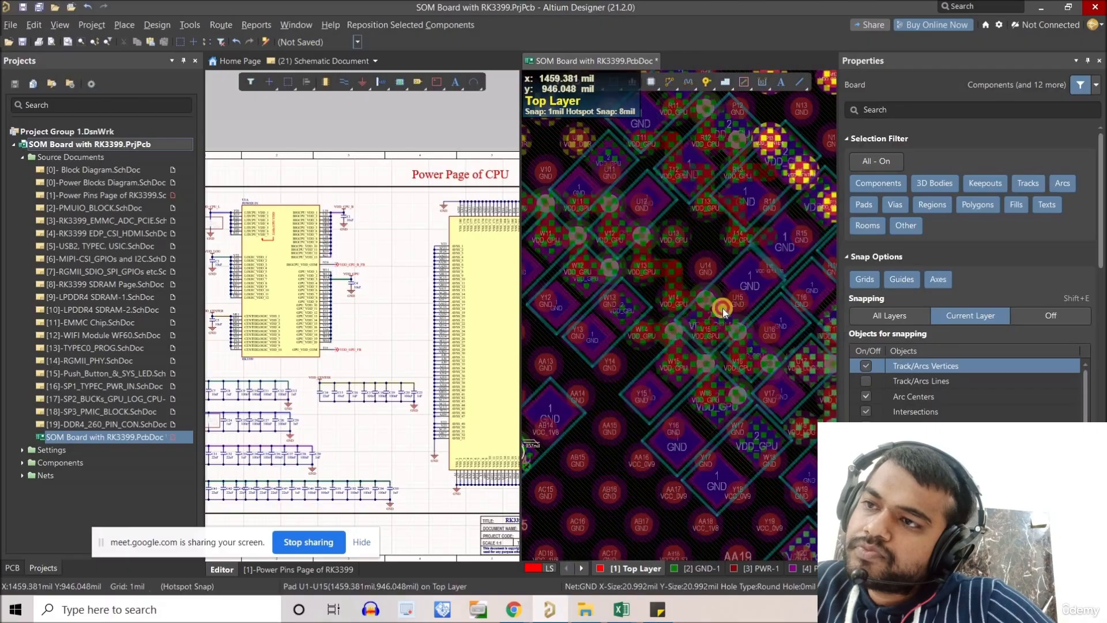
left_click_drag(593, 433, 579, 500)
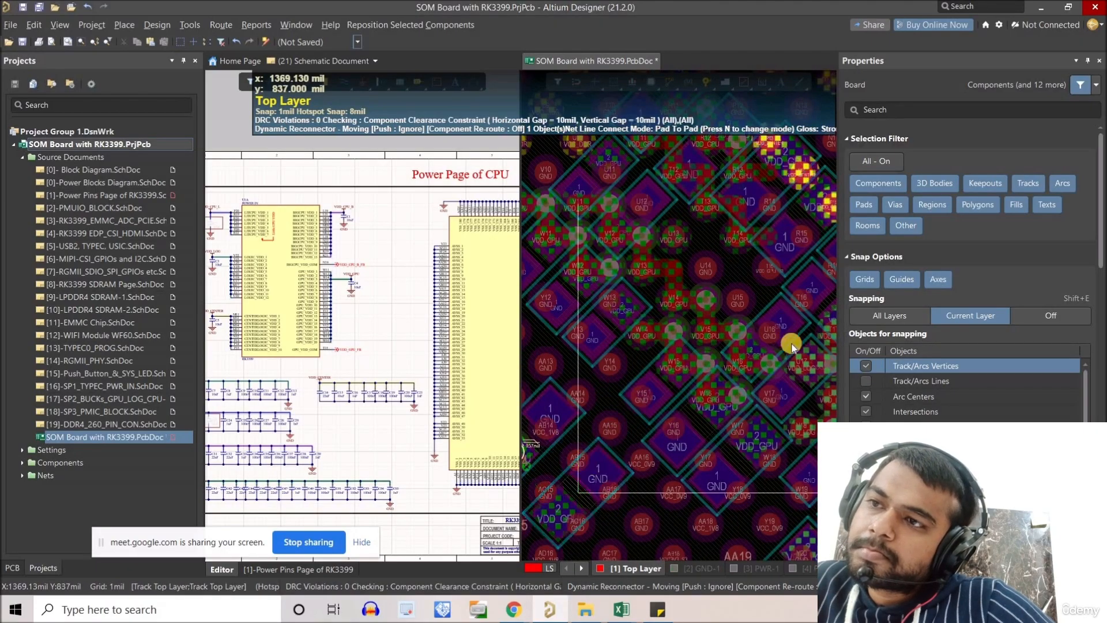
- Move the remaining VDD_GPU capacitors over the balls between R12 and R15 out beside the other parked capacitors
right_click_drag(749, 349, 746, 252)
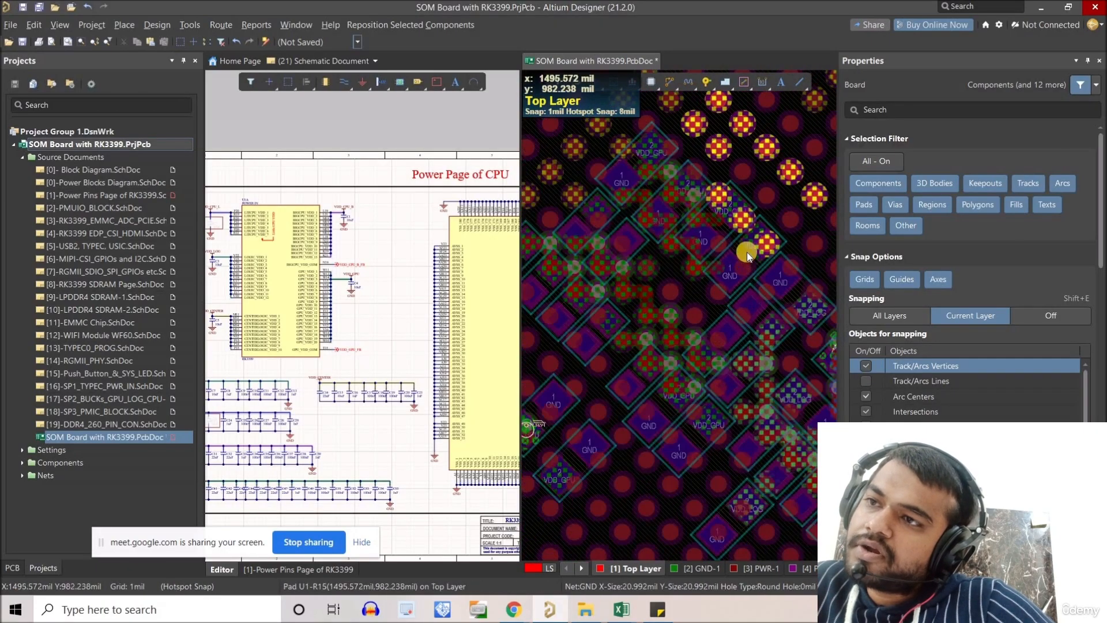
left_click_drag(720, 233, 624, 507)
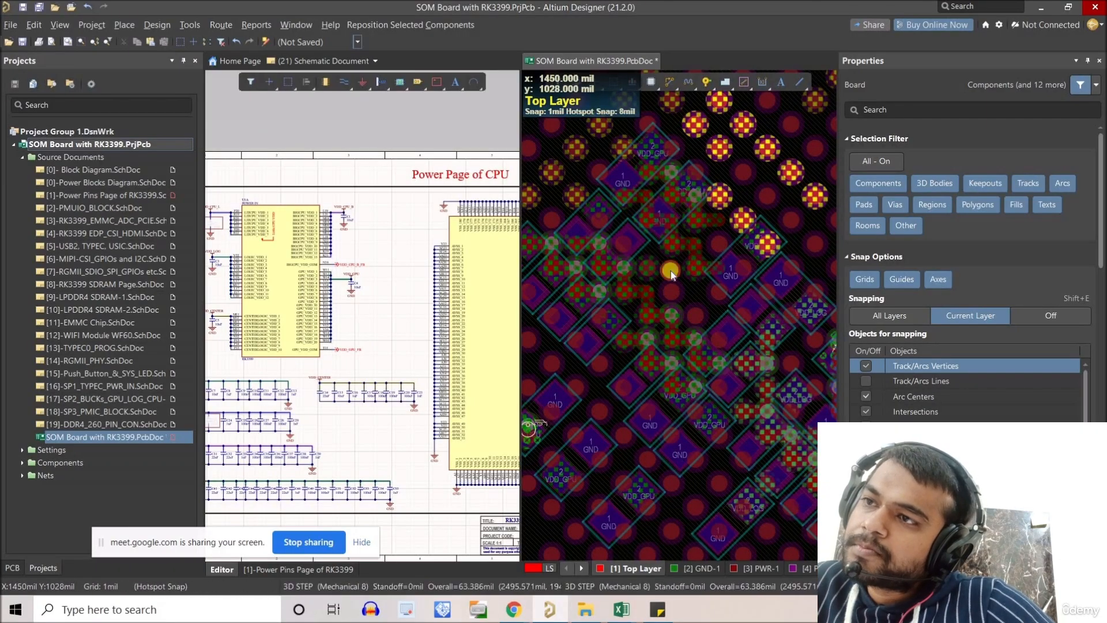
left_click_drag(670, 271, 668, 534)
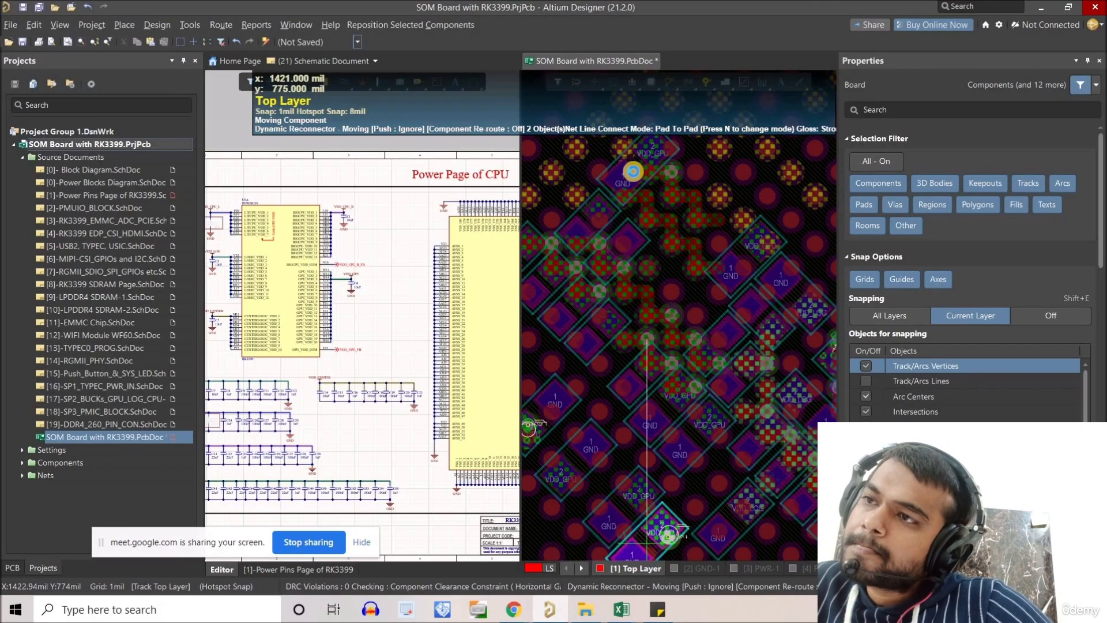
left_click_drag(632, 171, 635, 165)
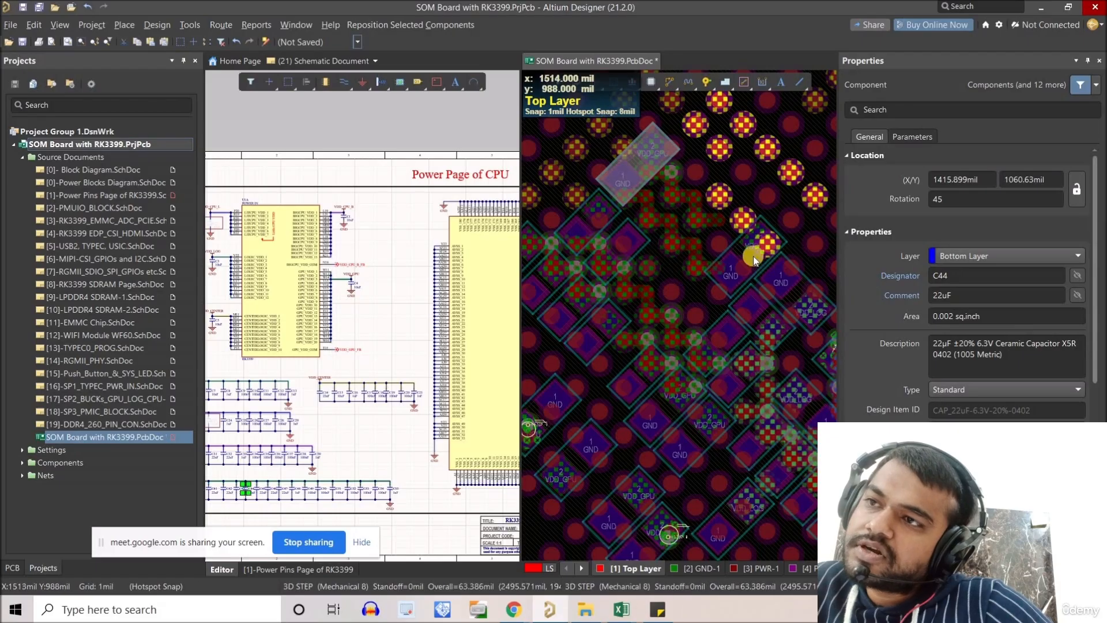
left_click_drag(729, 312, 597, 522)
right_click_drag(691, 367, 636, 423)
scroll(669, 331, "up", 3, "ctrl")
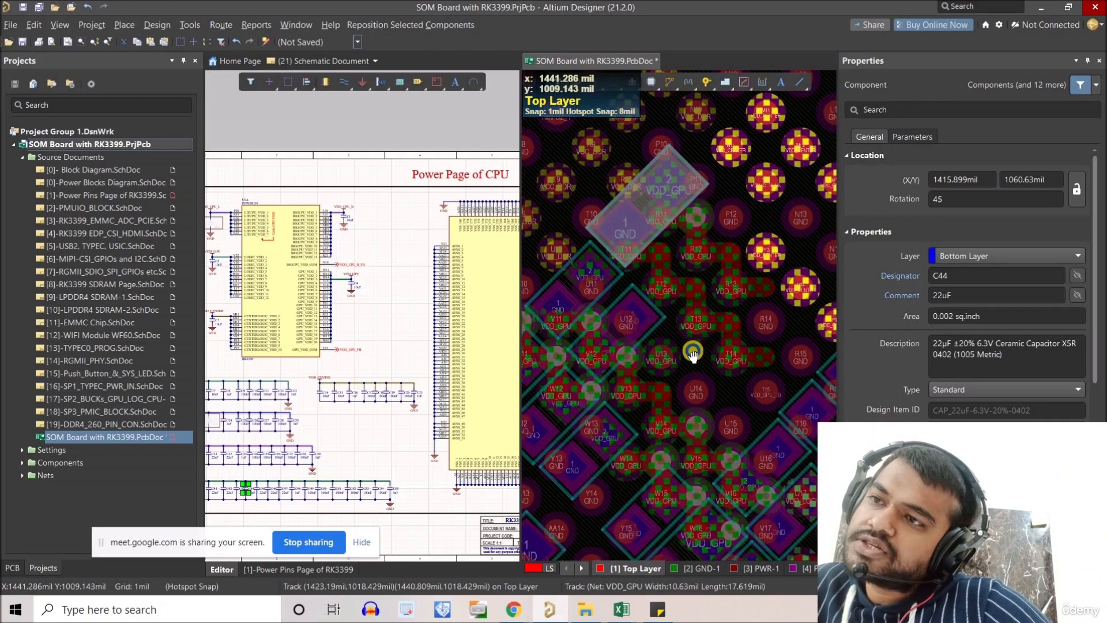
- Move a small 0201 VDD_GPU capacitor diagonally over balls R14 and T14, with its GND pad at R14
right_click_drag(693, 353, 699, 362)
left_click_drag(596, 467, 734, 318)
mouse_move(697, 283)
left_mouse_down()
mouse_move(707, 268)
mouse_move(702, 281)
left_mouse_up()
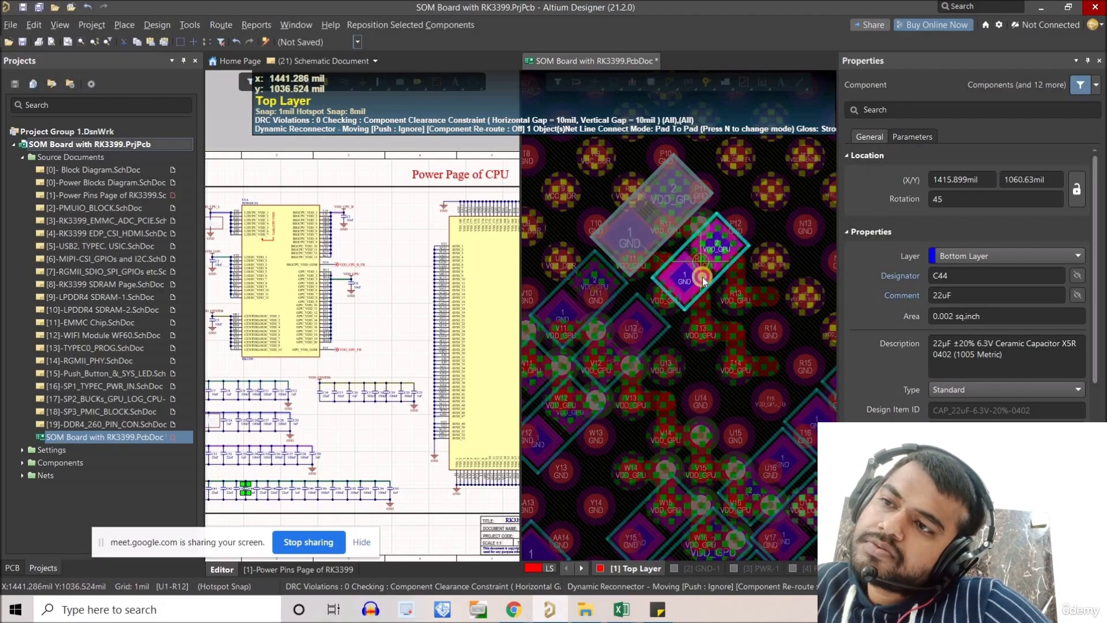
left_click_drag(749, 316, 791, 365)
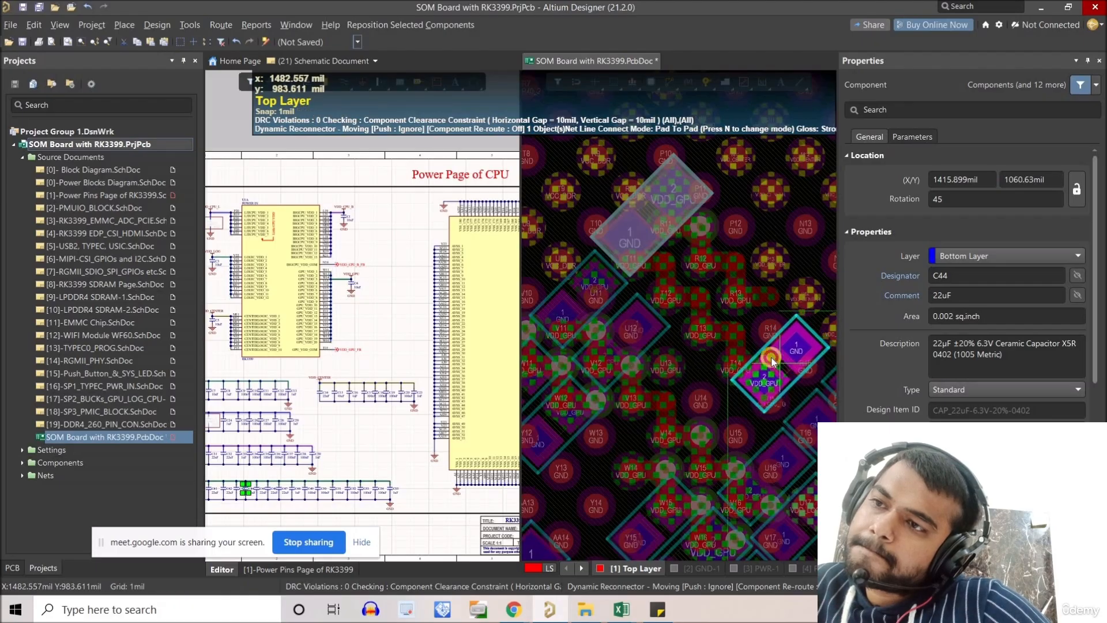
left_click_drag(765, 348, 738, 332)
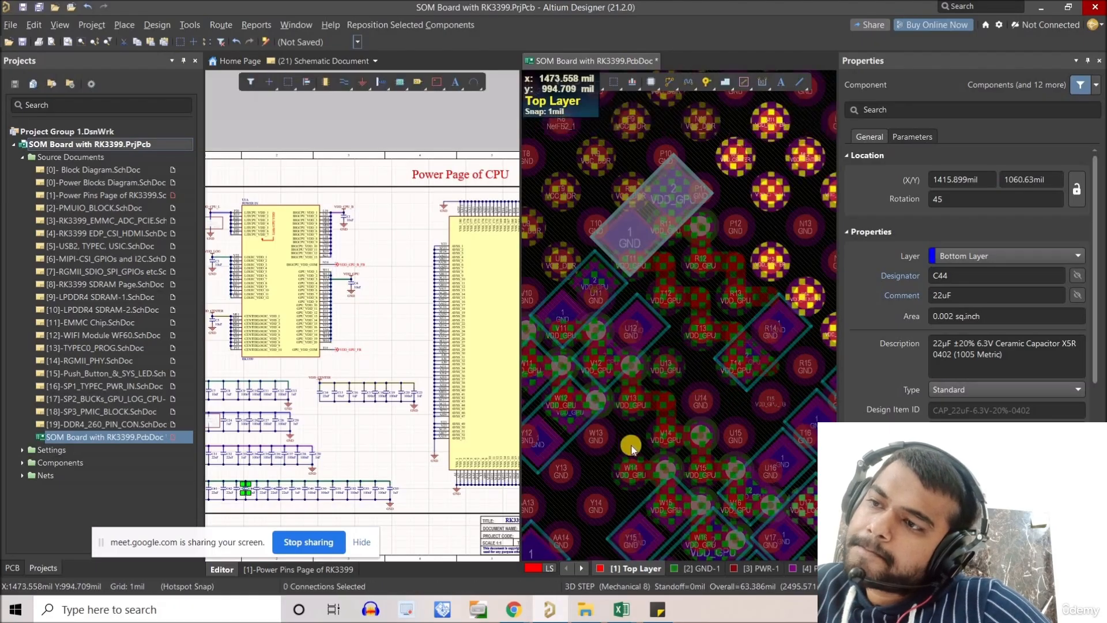
- Rotate a second 0201 VDD_GPU capacitor and place it over balls R13 and T13, alongside the first
right_click_drag(566, 438, 571, 446)
left_click_drag(568, 436, 710, 305)
key("space")
right_click_drag(618, 374, 639, 389)
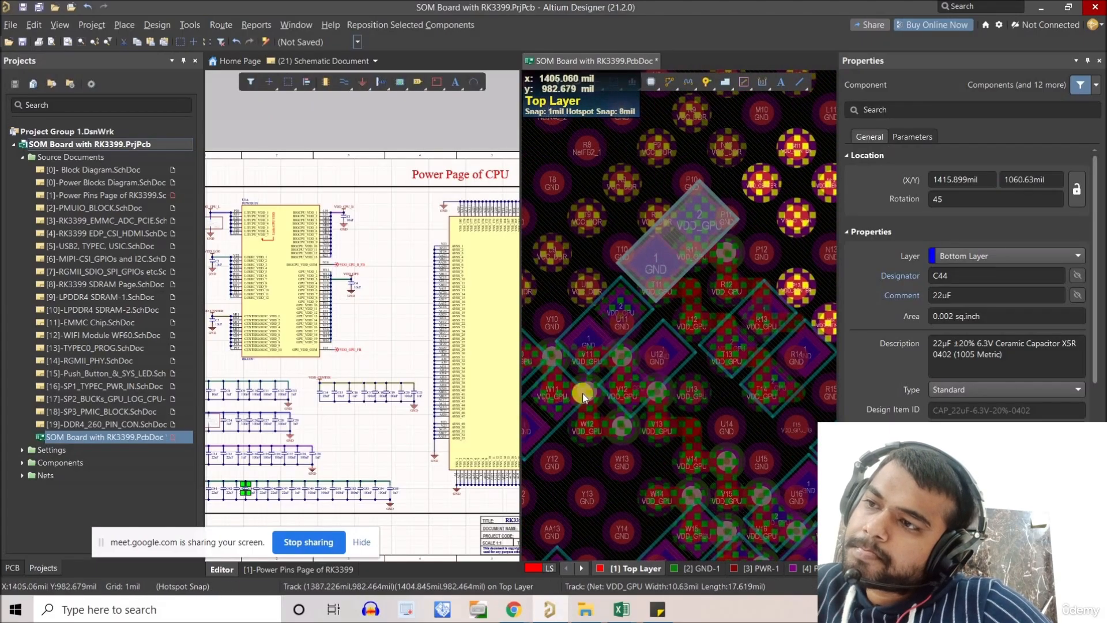
- Rotate a third 0201 VDD_GPU capacitor to 225 degrees and place it over balls R12 and T12
scroll(583, 393, "down", 2, "ctrl")
left_click_drag(570, 412, 668, 334)
key("space")
key("space")
key("space")
key("space")
scroll(756, 289, "up", 3, "ctrl")
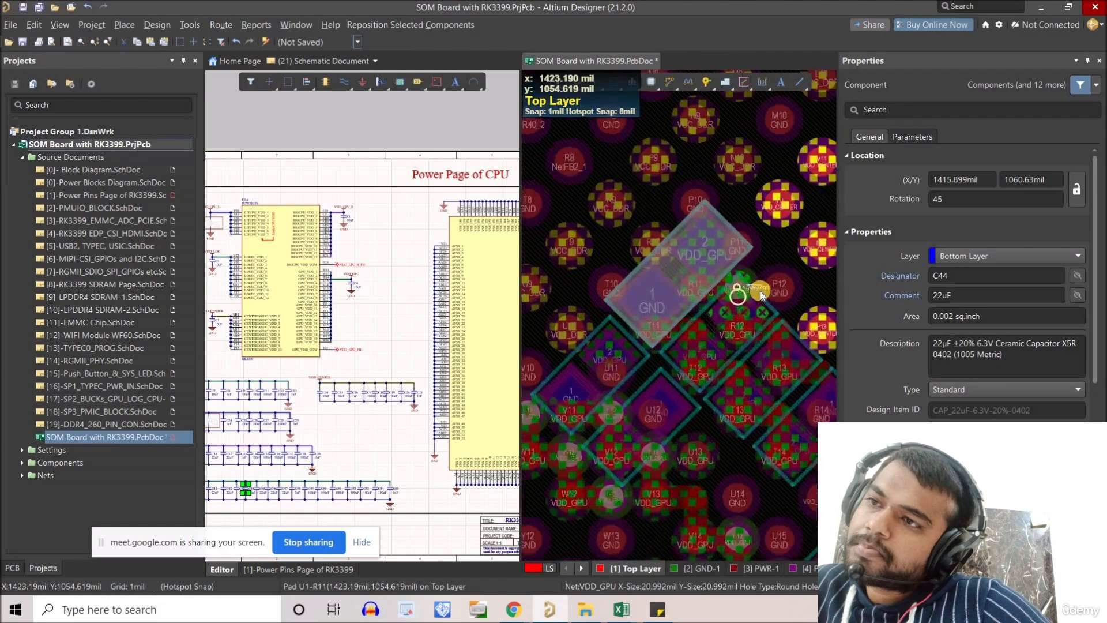
- Select the three 100nF capacitors over R12, R13 and R14 and shift them together slightly away from the VDD_CENTER balls
left_click(750, 286)
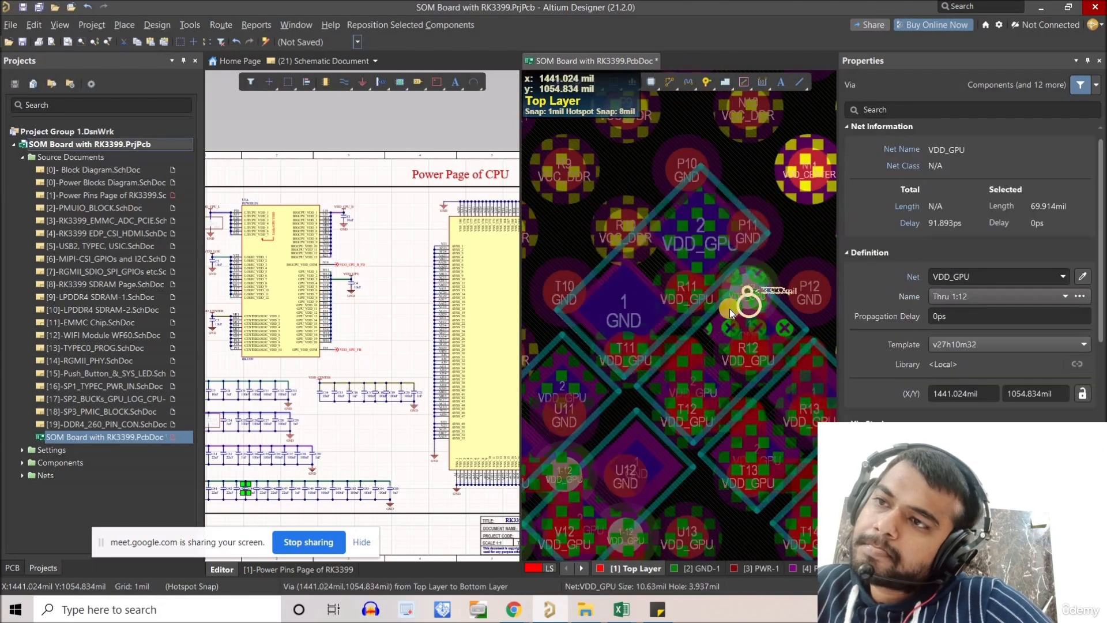
left_click(747, 382)
right_click_drag(714, 376, 624, 307)
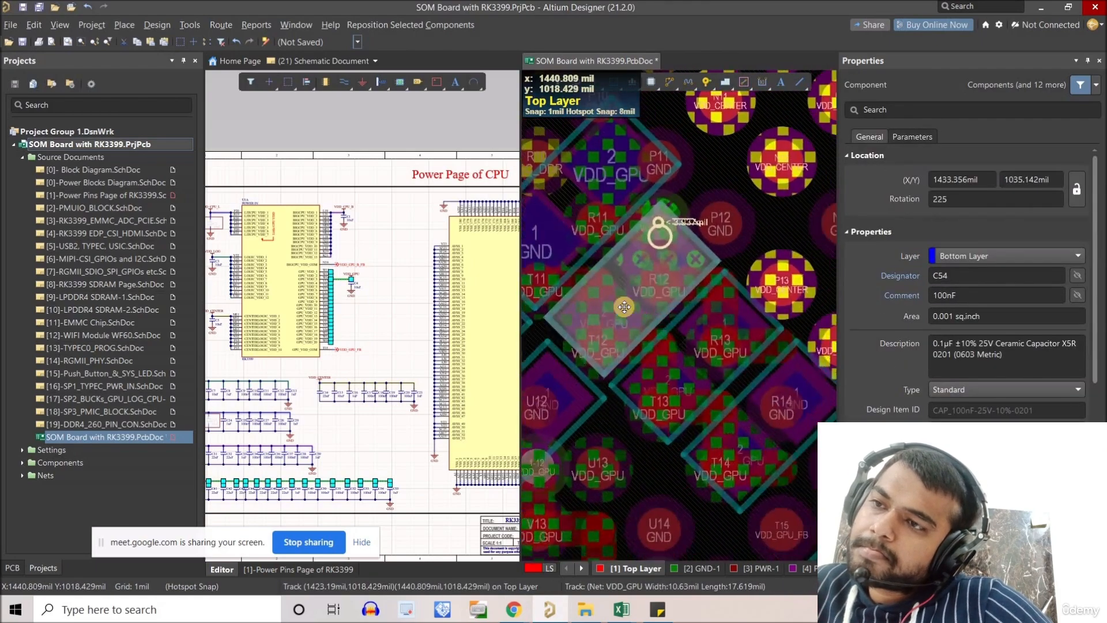
scroll(634, 311, "down", 1, "ctrl")
left_click(682, 350, "shift")
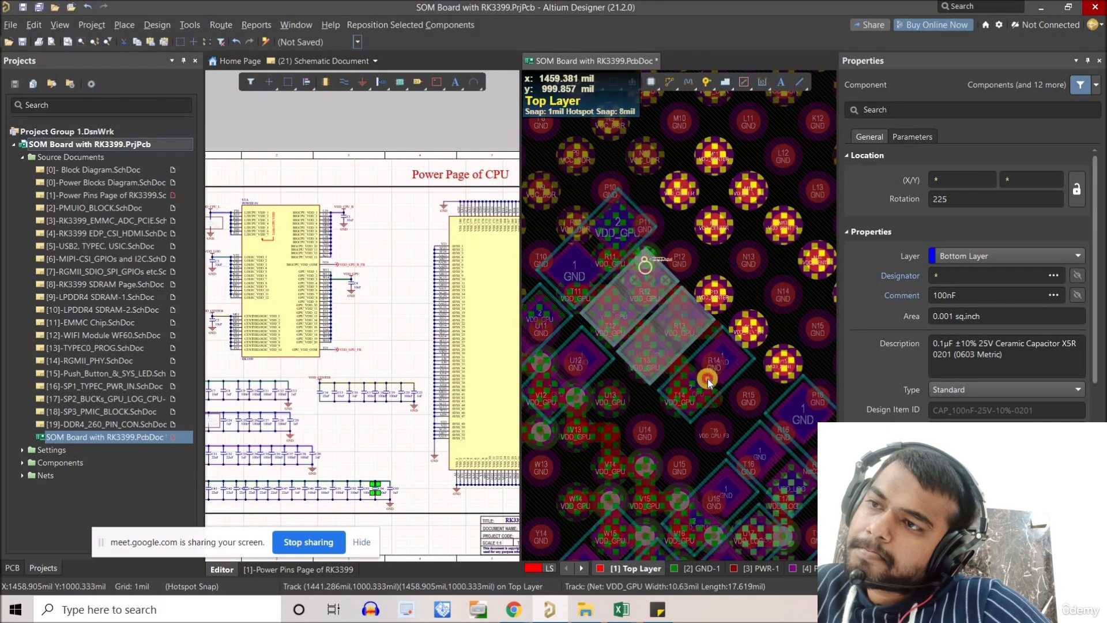
left_click(708, 385, "shift")
left_click_drag(708, 386, 720, 399)
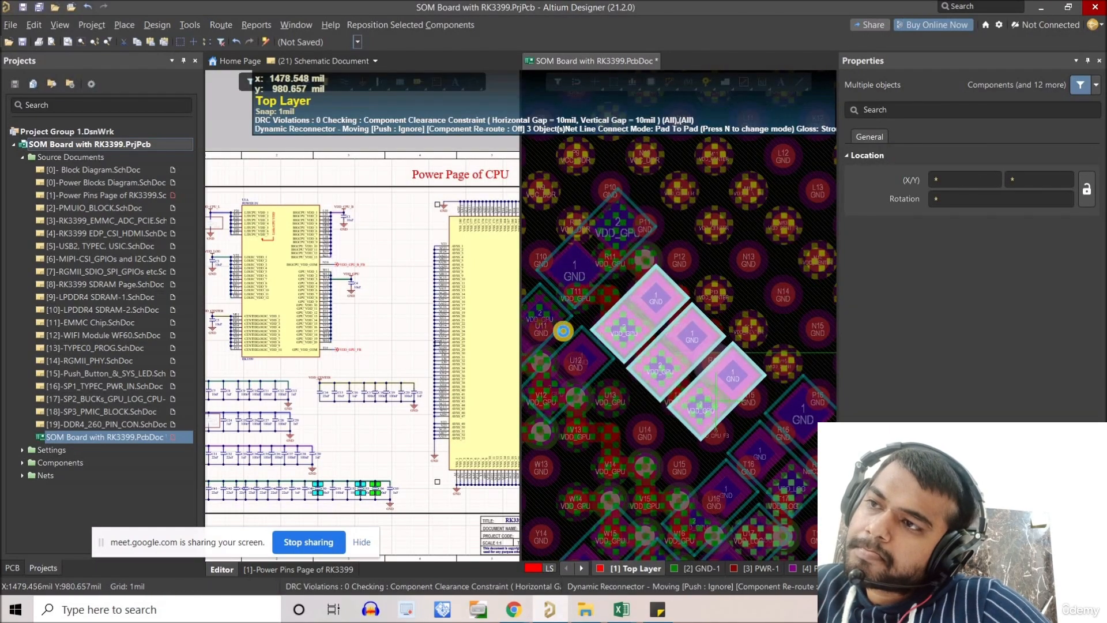
- Move a parked 22uF VDD_GPU capacitor beside ball W11, with its VDD_GPU pad against the ball and its GND pad outward
right_click_drag(626, 318, 704, 380)
middle_click_drag(689, 272, 634, 403)
left_click(655, 420)
right_click_drag(692, 402, 702, 311)
scroll(725, 349, "up", 3, "ctrl")
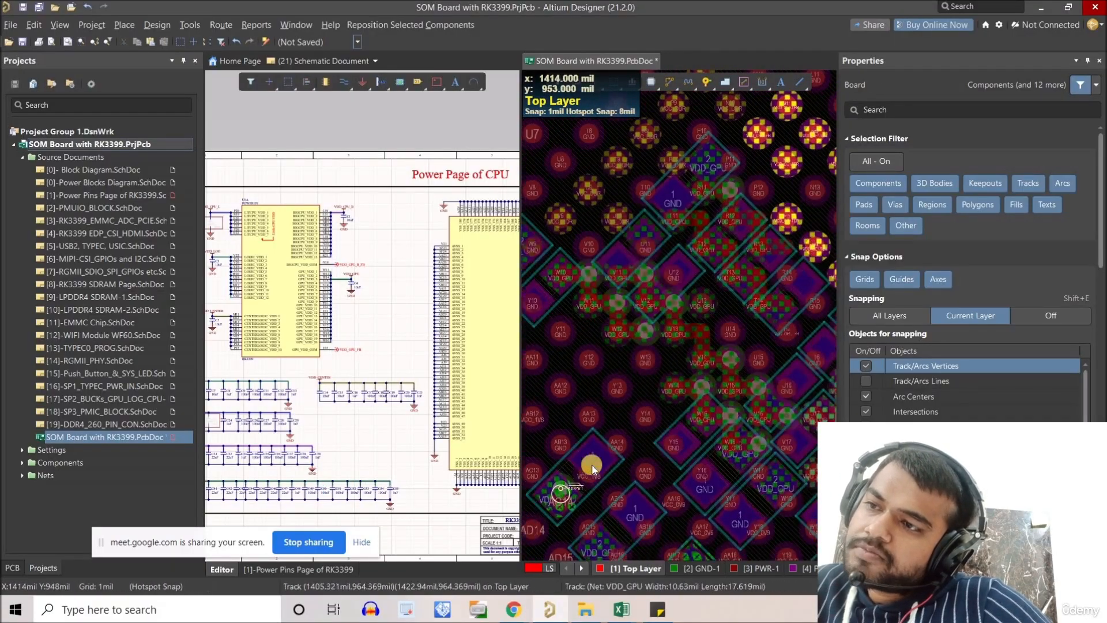
scroll(582, 467, "down", 2, "ctrl")
left_click_drag(643, 385, 580, 343)
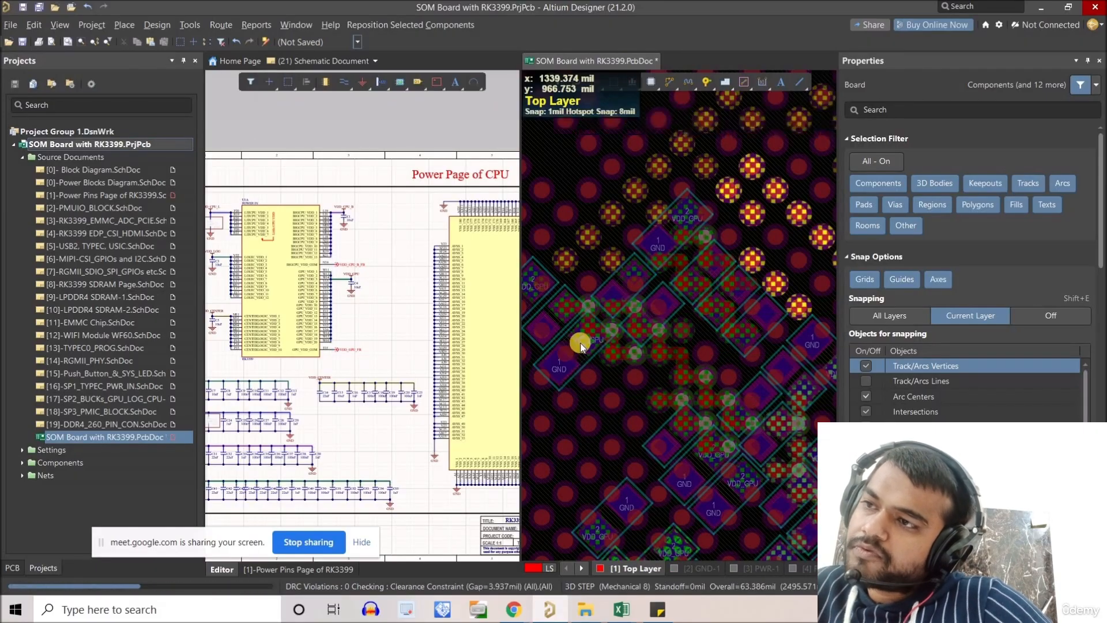
- Delete the VDD_GPU via just below ball W11 that overlaps the moved 22uF capacitor's pad
scroll(580, 342, "up", 4, "ctrl")
left_click(603, 354)
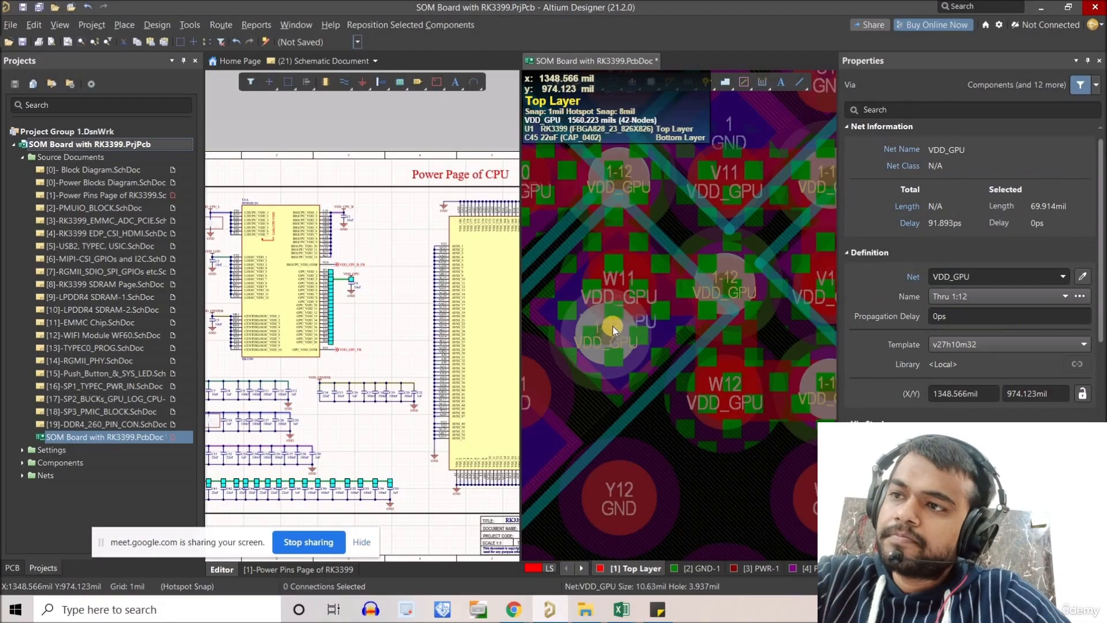
key("Delete")
- Place another parked VDD_GPU capacitor next to the 22uF one at W11, with its GND pad facing away from the VDD_GPU balls
scroll(605, 321, "down", 3, "ctrl")
scroll(621, 382, "down", 3, "ctrl")
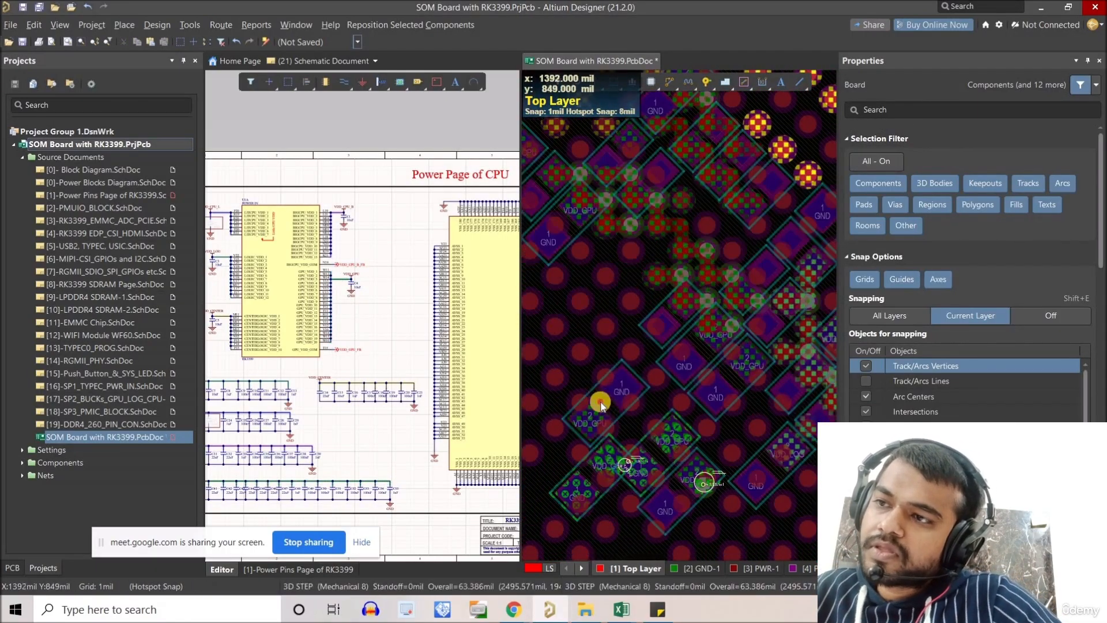
left_click_drag(611, 319, 600, 263)
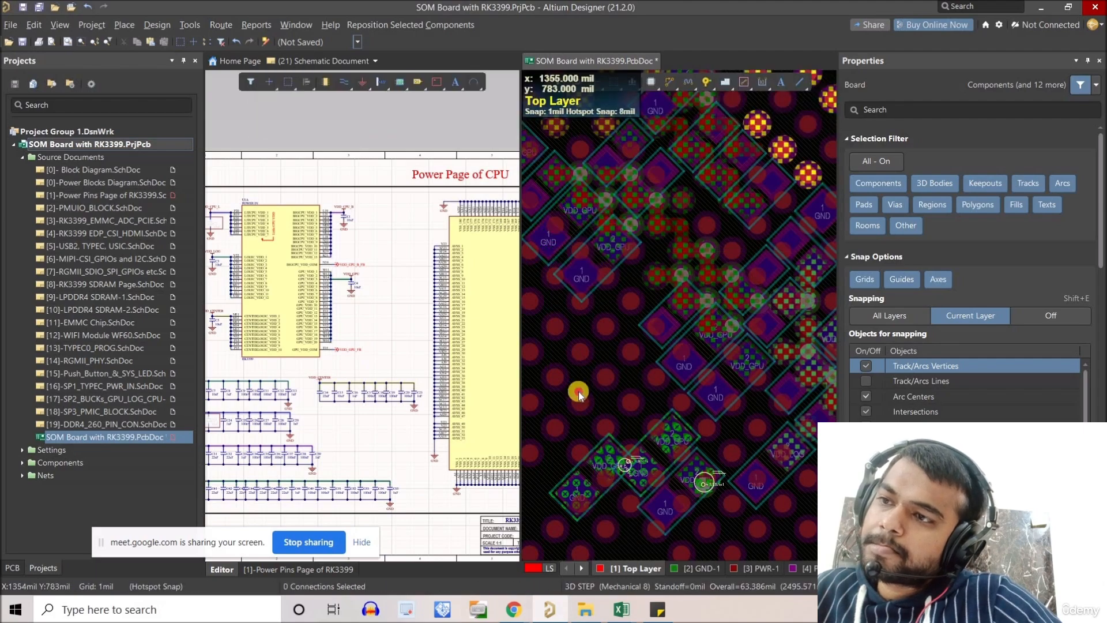
- Place the two overlapping parked VDD_GPU capacitors over ball U14 and beside ball W14, with their GND pads facing away from the VDD_GPU balls
left_click_drag(578, 392, 689, 227)
key("space")
key("space")
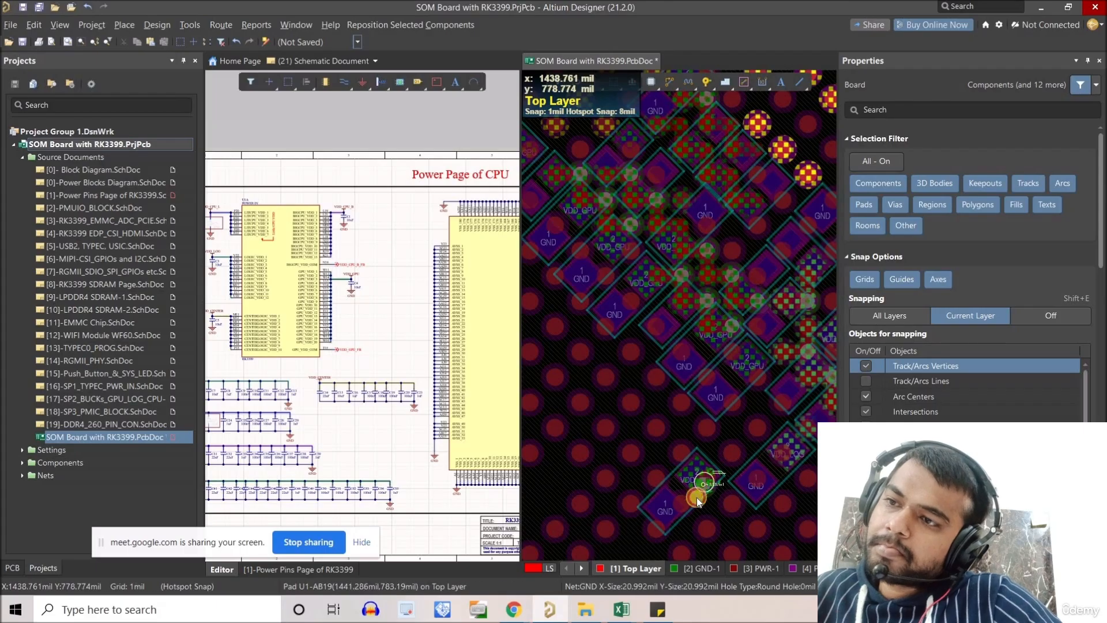
- Delete the leftover VDD_GPU via beside ball AB19 and move the last parked VDD_GPU capacitor over ball U15
left_click(708, 483)
scroll(708, 483, "up", 5, "ctrl")
scroll(673, 494, "down", 5, "ctrl")
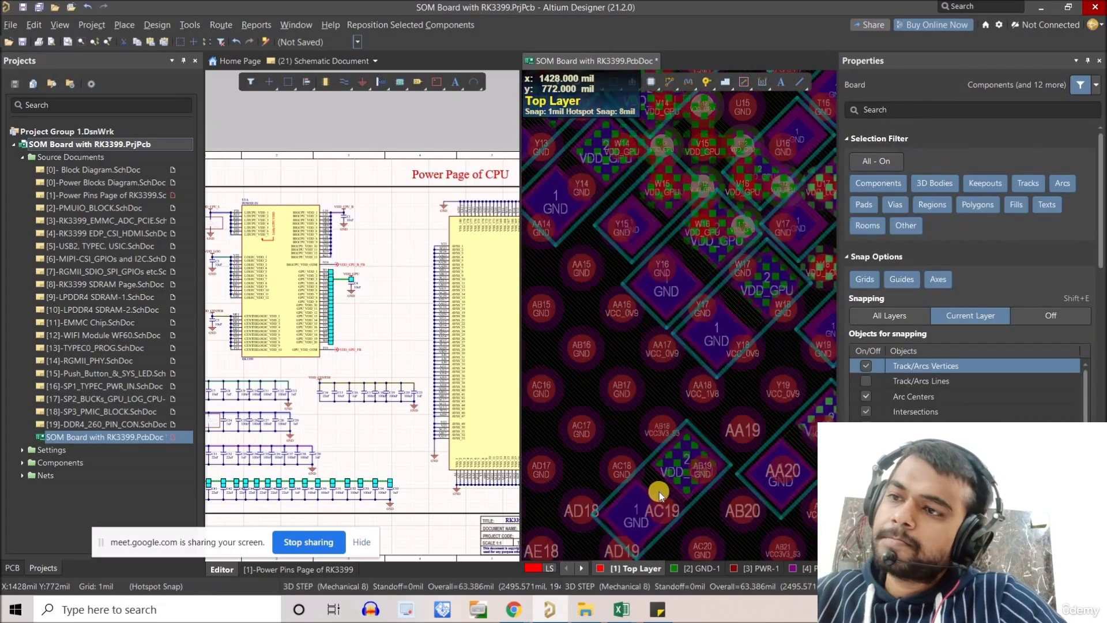
left_click_drag(666, 492, 684, 318)
scroll(681, 314, "up", 3, "ctrl")
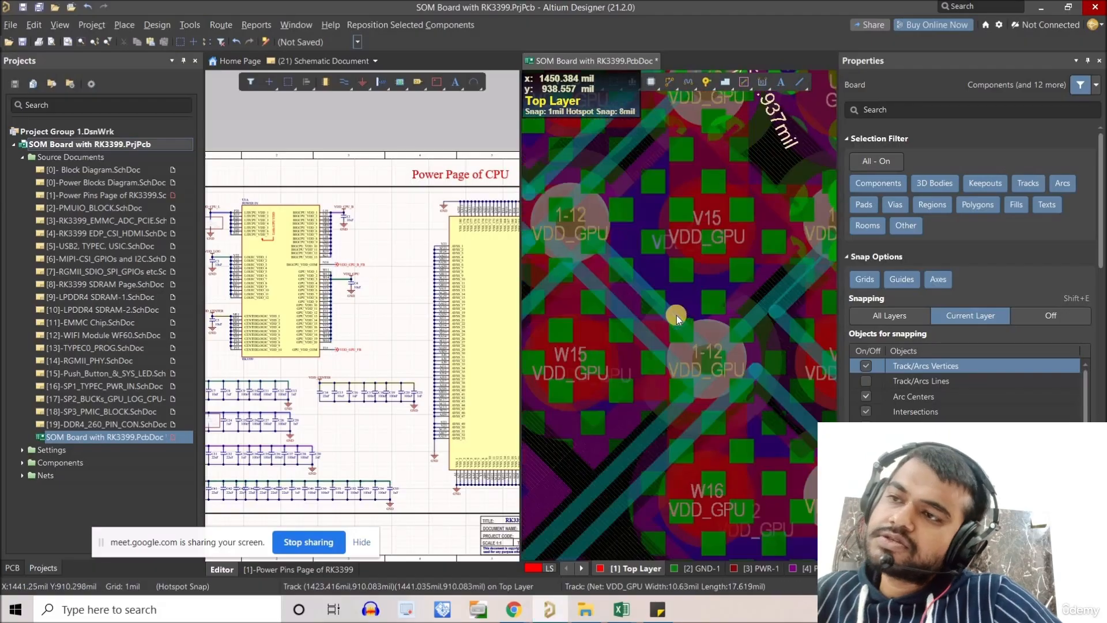
scroll(672, 324, "down", 3, "ctrl")
scroll(667, 336, "up", 4, "ctrl")
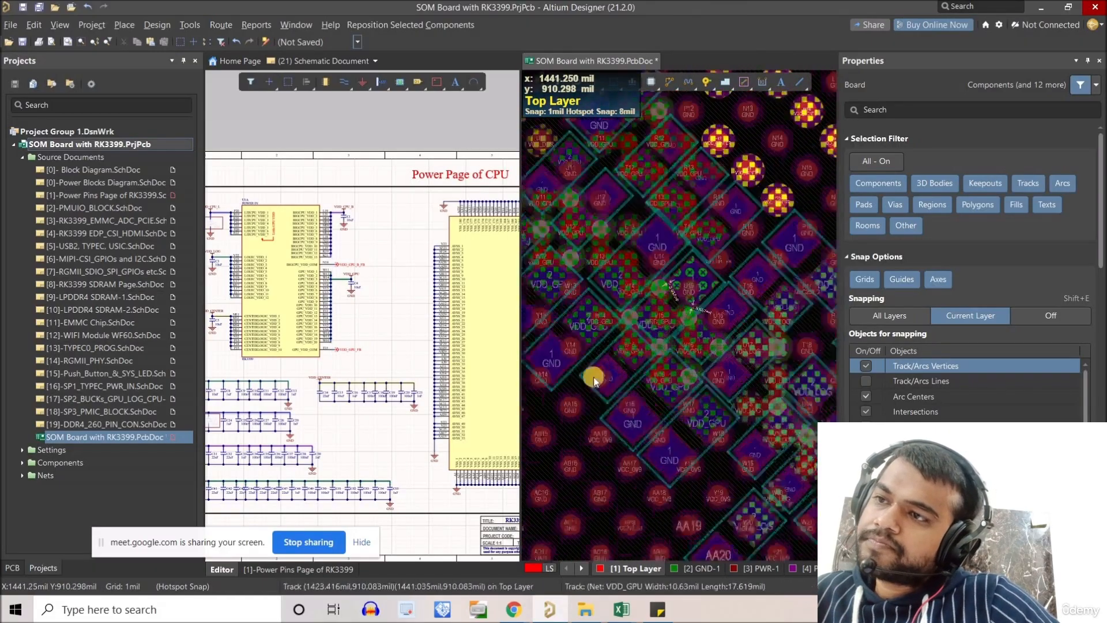
- Shift the VDD_GPU capacitor over ball Y15 slightly outward from the VDD_GPU balls
scroll(616, 372, "down", 1, "ctrl")
left_click_drag(612, 372, 603, 384)
right_click(683, 282)
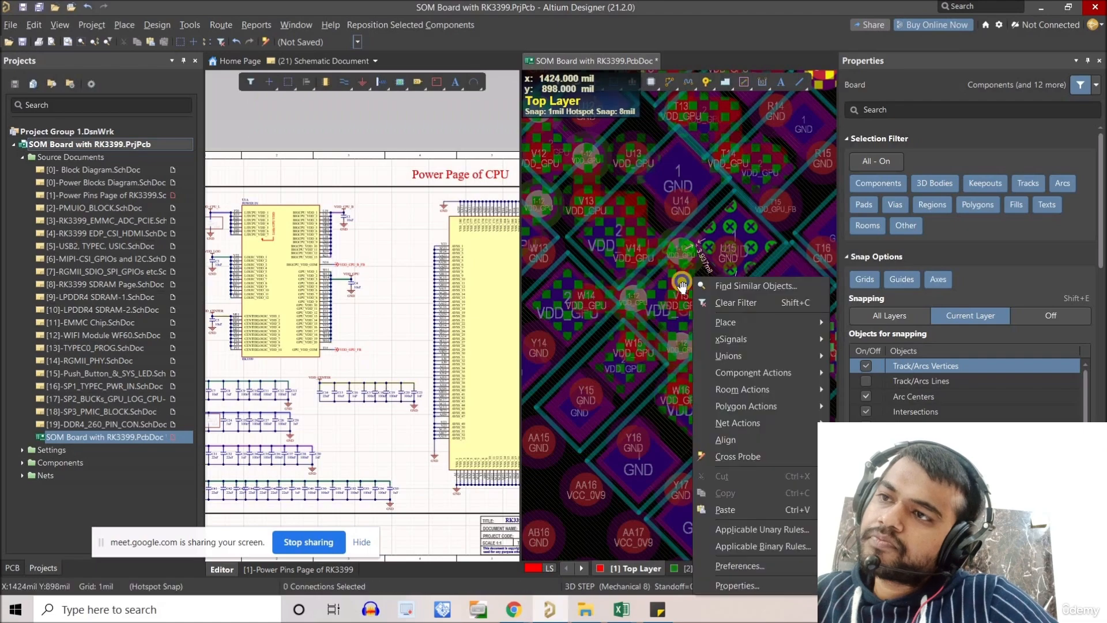
left_click(624, 345)
scroll(634, 340, "down", 2, "ctrl")
scroll(693, 281, "up", 3, "ctrl")
- Shift the capacitor between R14 and R15 slightly toward the VDD_CENTER balls, and the one over U15 in the same direction
right_click_drag(691, 282, 646, 291)
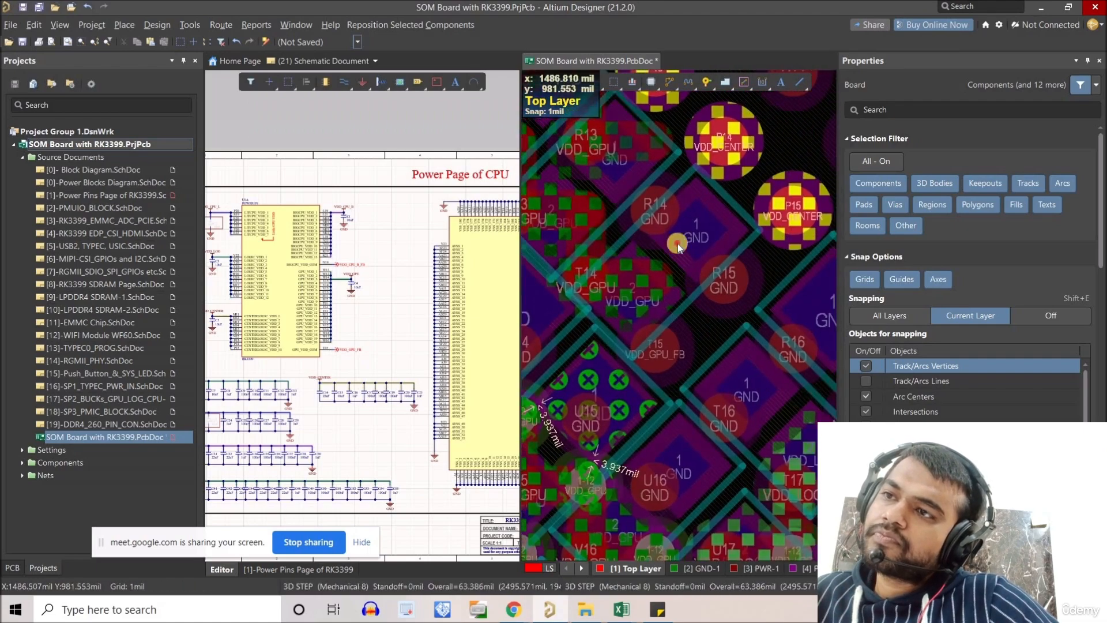
left_click_drag(677, 243, 687, 226)
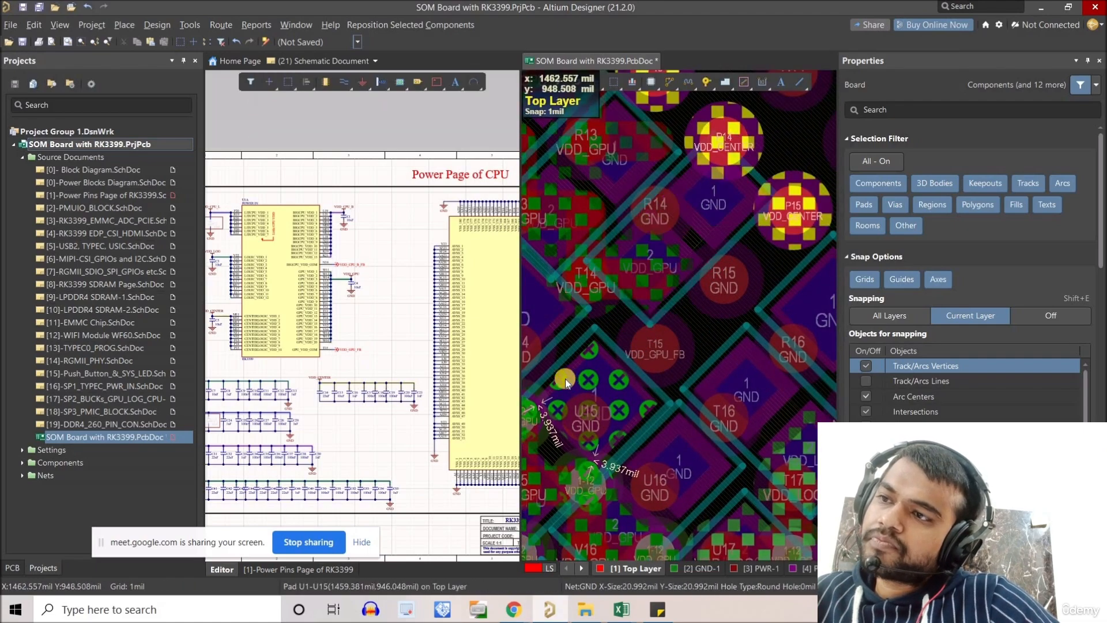
left_click_drag(611, 394, 617, 370)
scroll(701, 340, "down", 2, "ctrl")
scroll(628, 374, "up", 2, "ctrl")
right_click_drag(655, 373, 722, 306)
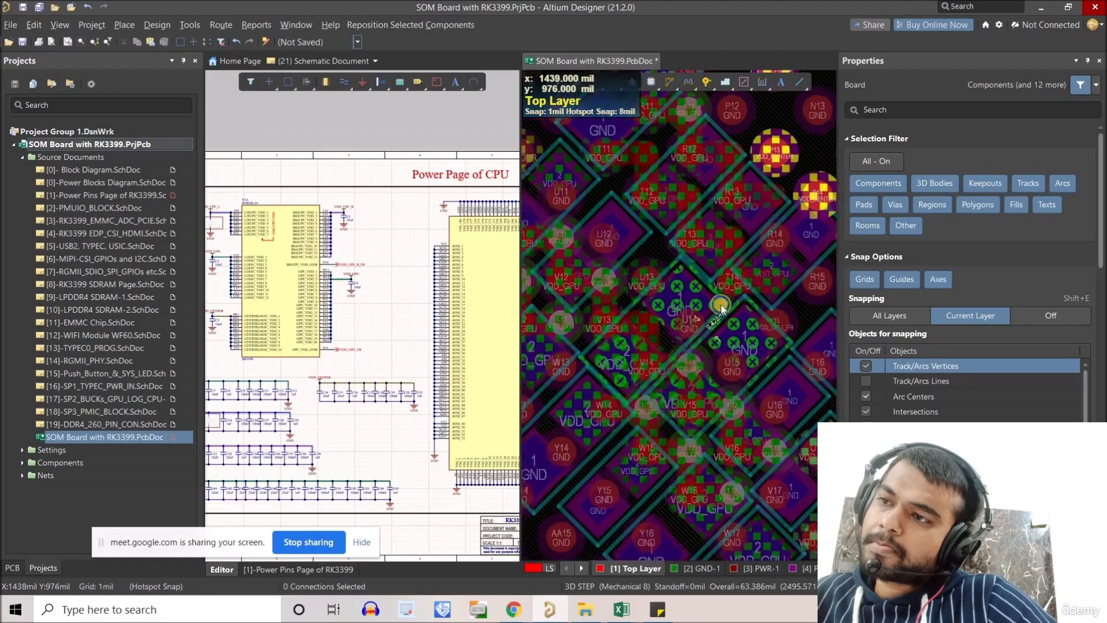
- Adjust the VDD_GPU capacitors beside balls W14 and W13 so both sit slightly farther out from the VDD_GPU balls
right_click_drag(599, 415, 631, 385)
left_click_drag(600, 400, 623, 376)
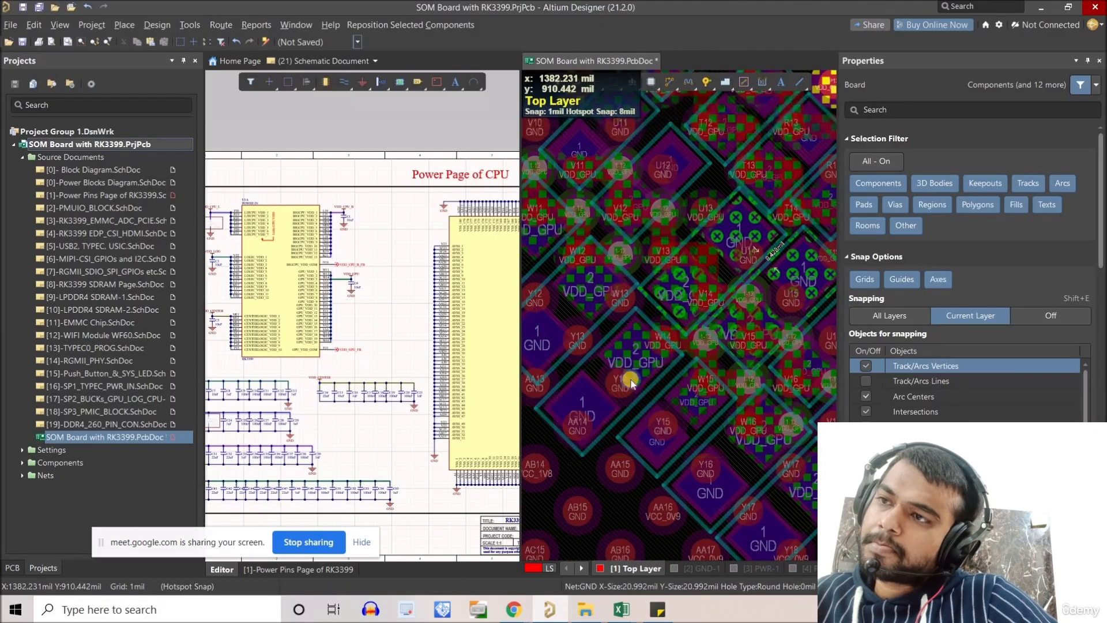
right_click(630, 376)
right_click_drag(557, 318, 618, 368)
left_click_drag(618, 369, 612, 375)
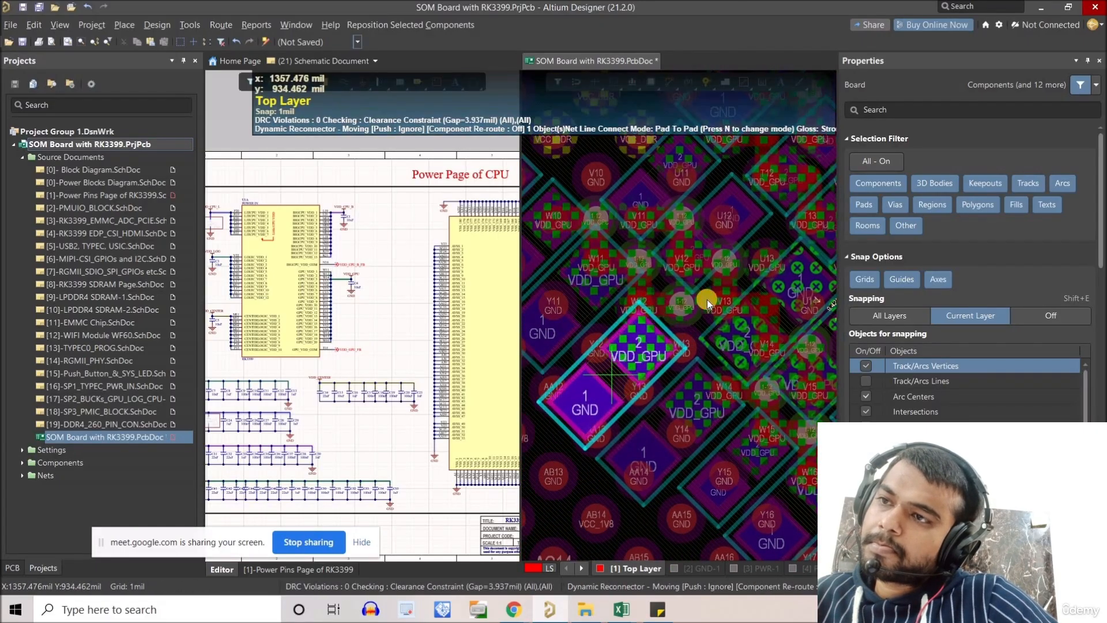
right_click(593, 352)
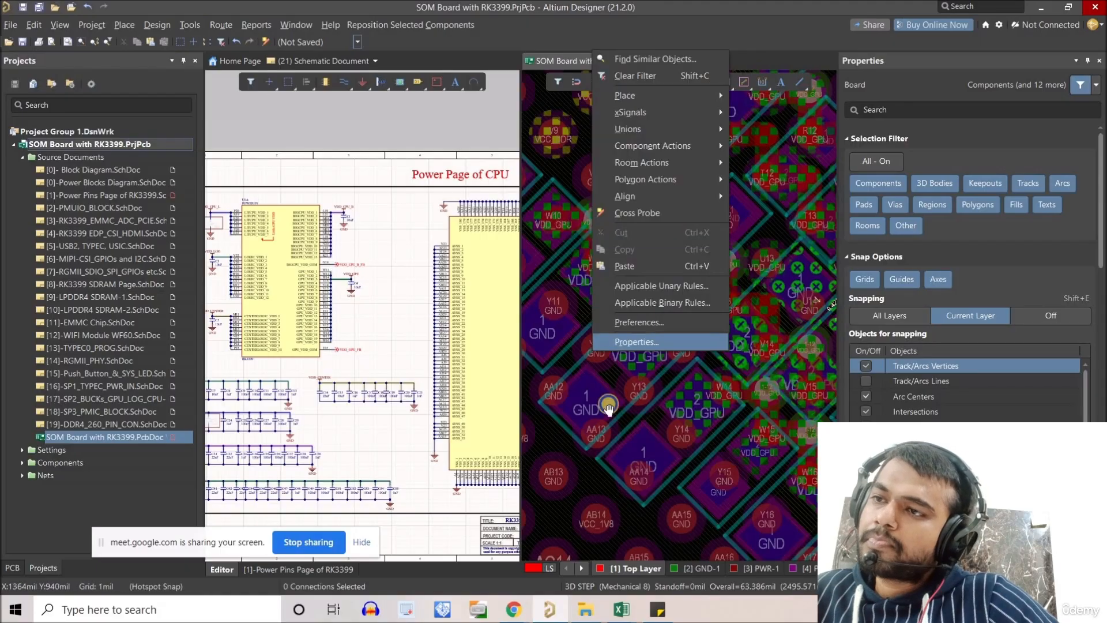
- Shift the VDD_GPU capacitor over ball U14 diagonally toward W14 to clear the neighbouring capacitor over U15
right_click_drag(770, 310, 709, 335)
left_click_drag(709, 336, 700, 352)
scroll(700, 356, "down", 3, "ctrl")
right_click_drag(717, 374, 649, 347)
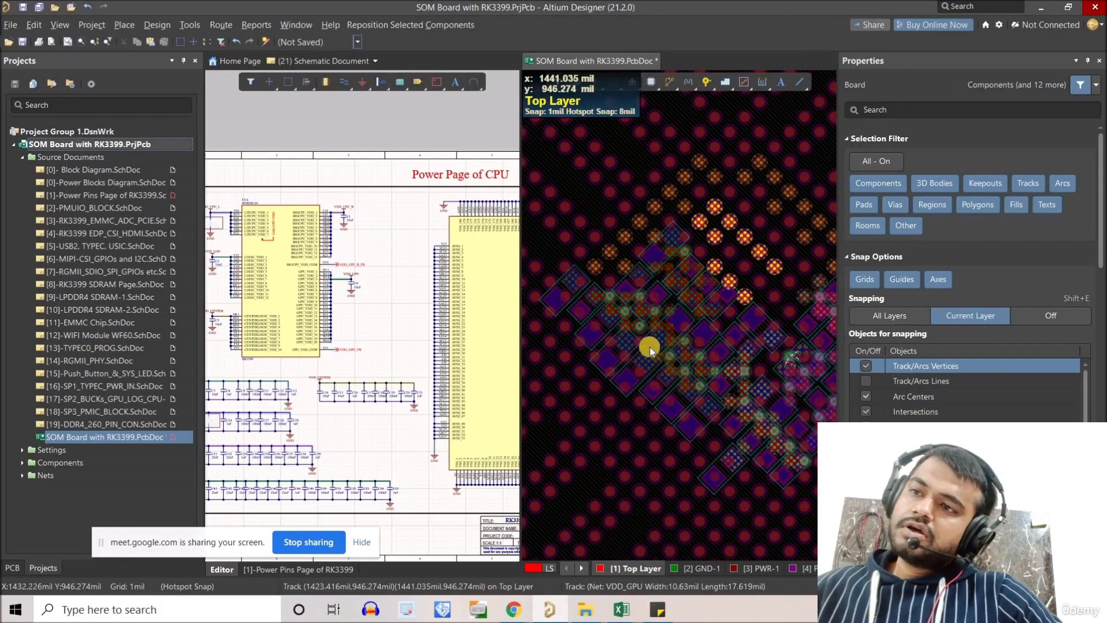
scroll(666, 311, "up", 4, "ctrl")
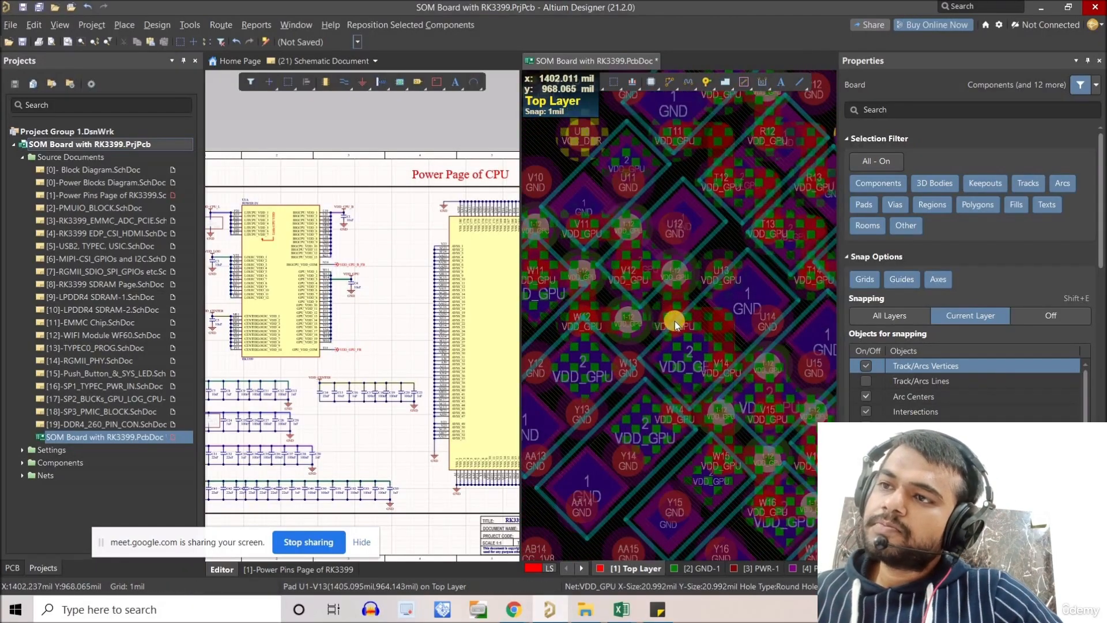
- Highlight the VDD_GPU net on the board around balls R12 and R13
scroll(682, 331, "down", 2, "ctrl")
left_click(699, 260, "ctrl")
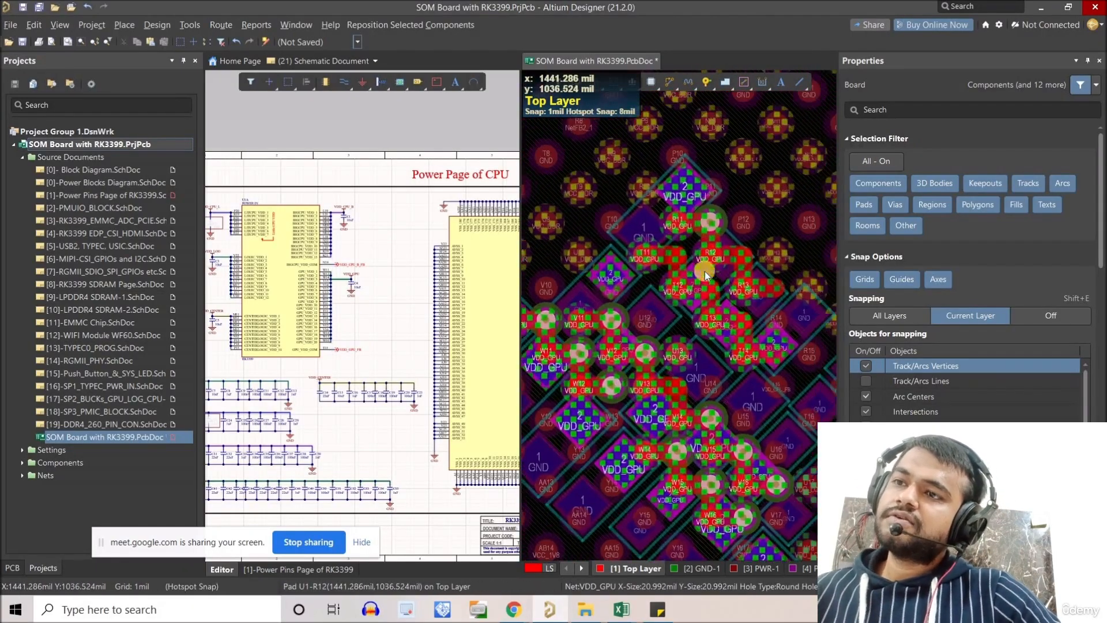
scroll(692, 288, "up", 3, "ctrl")
scroll(700, 311, "up", 2, "ctrl")
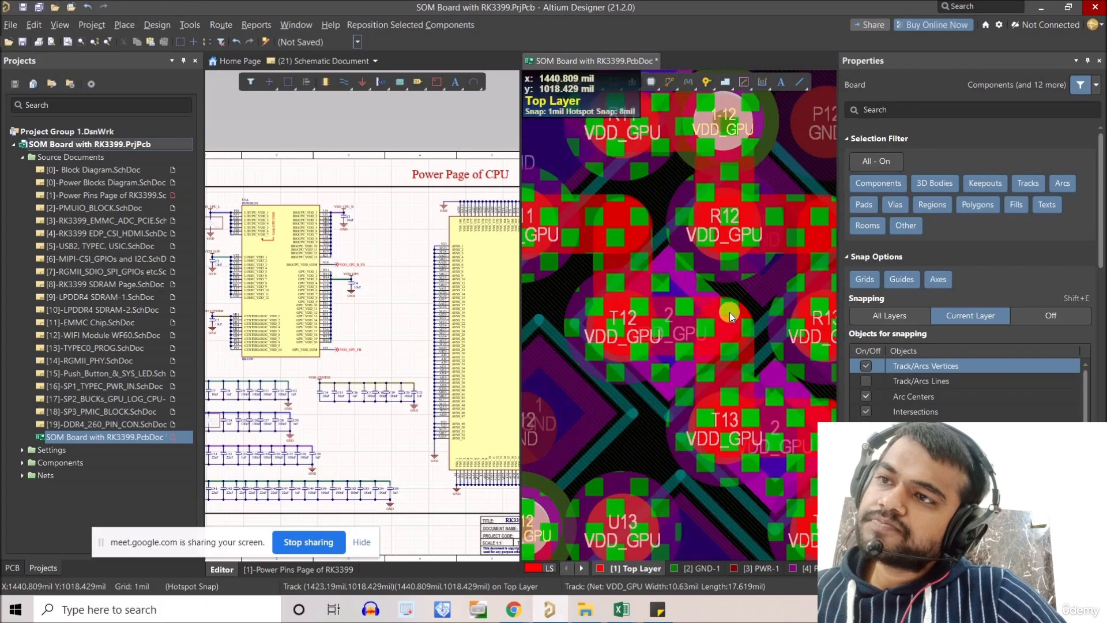
scroll(657, 331, "down", 2, "ctrl")
- Select the two 100nF capacitors beside R12 and R13 and shift them together slightly toward the VDD_CENTER balls
left_click(689, 352)
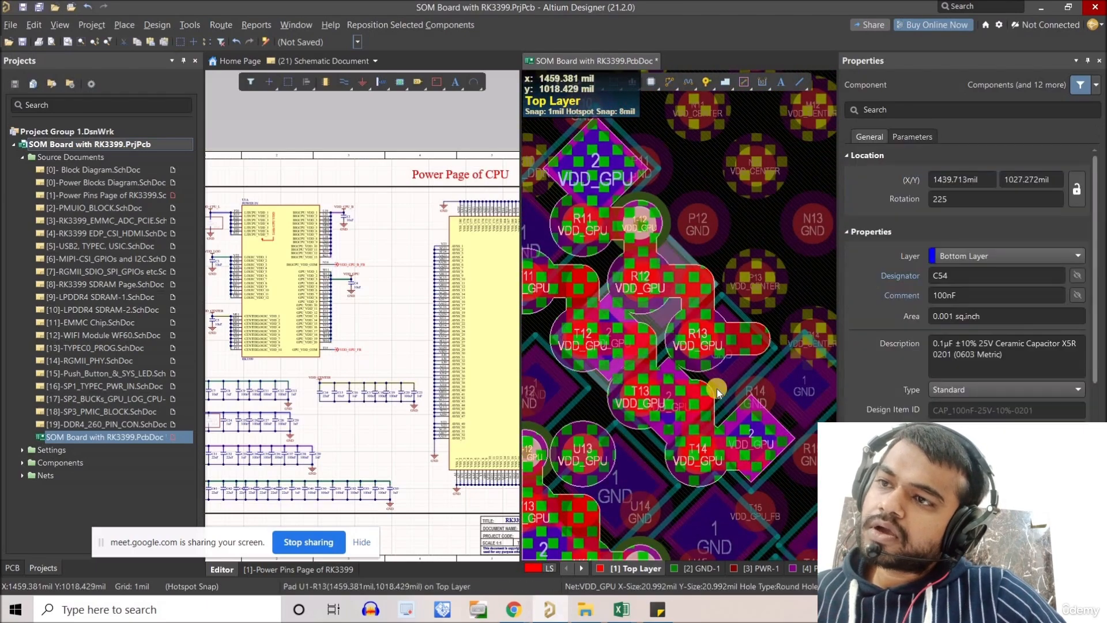
left_click_drag(728, 388, 744, 375)
scroll(696, 242, "up", 2, "ctrl")
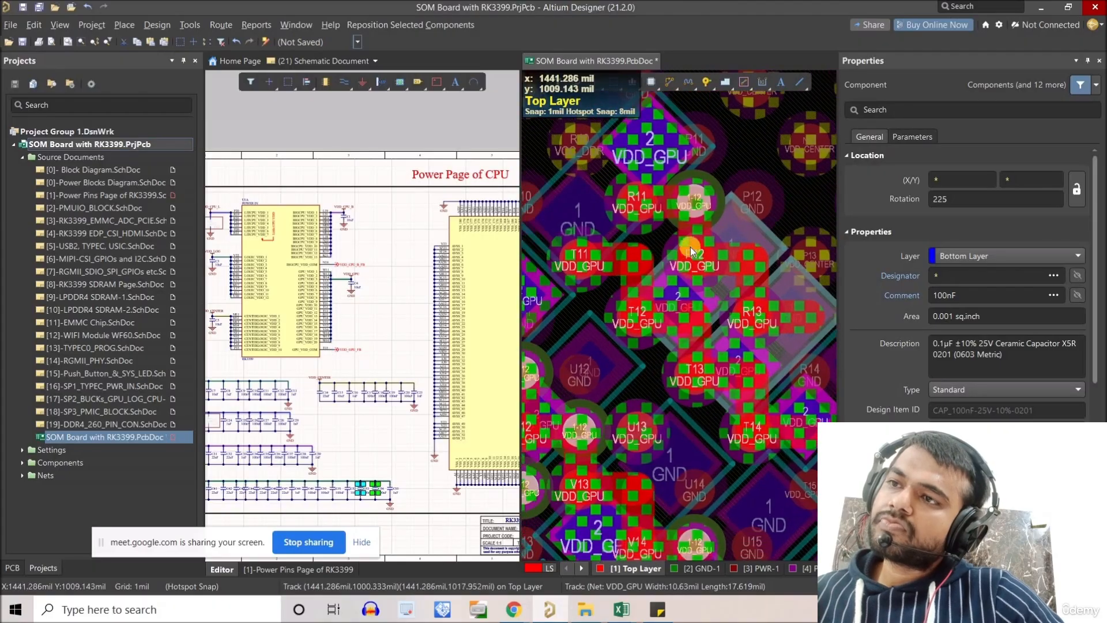
- Copy the VDD_GPU via between R11 and P12 and place copies between T11 and R12 and between T12 and R13
left_click(707, 239)
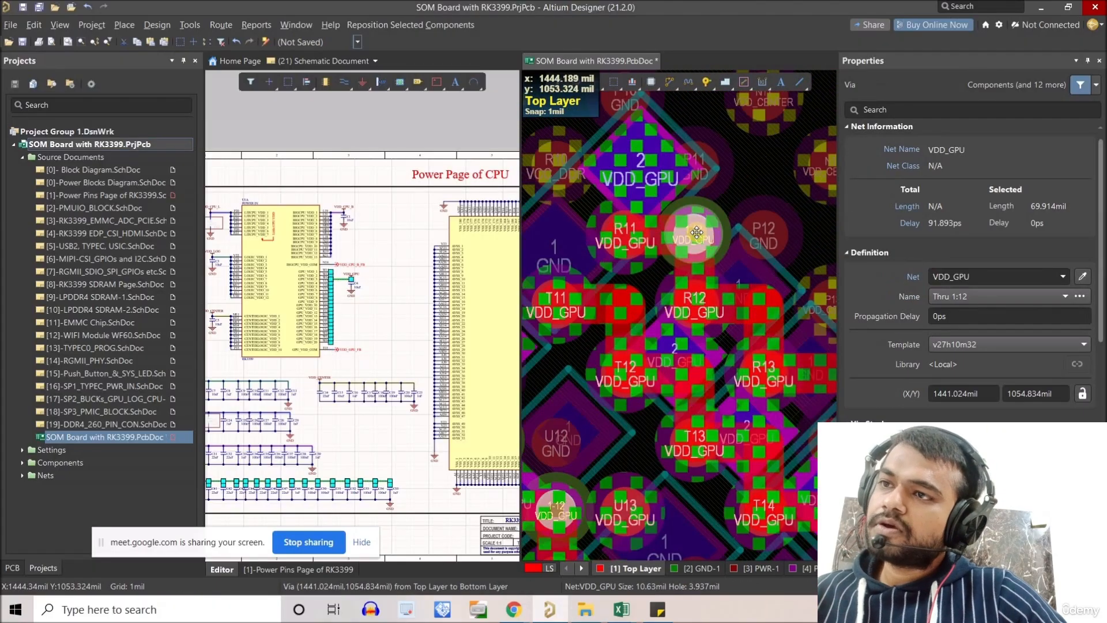
scroll(666, 313, "down", 3, "ctrl")
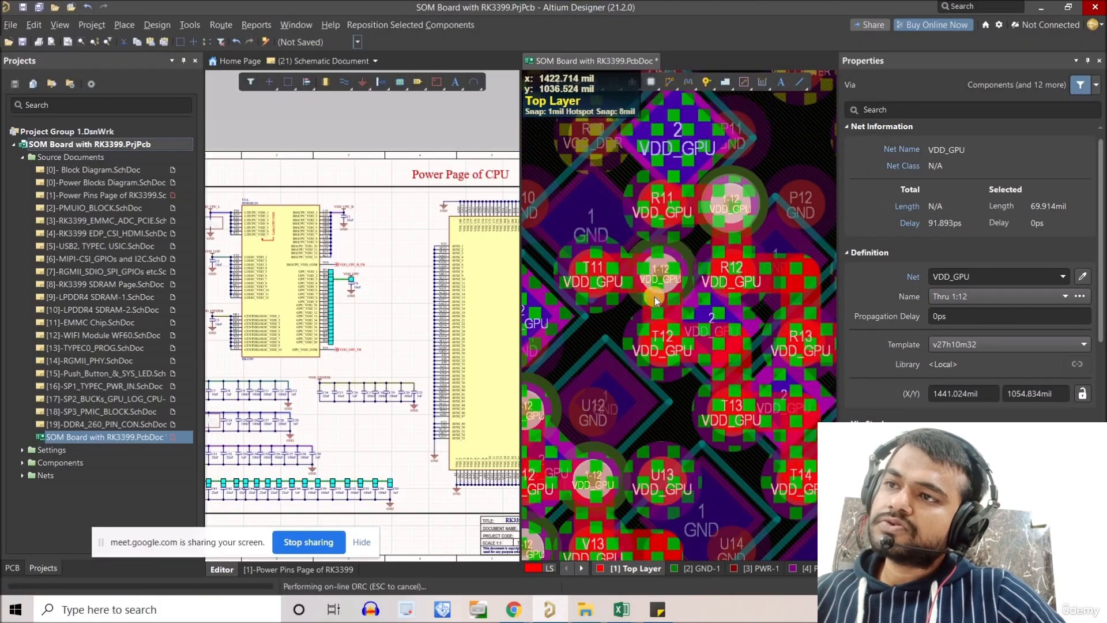
right_click_drag(627, 326, 613, 329)
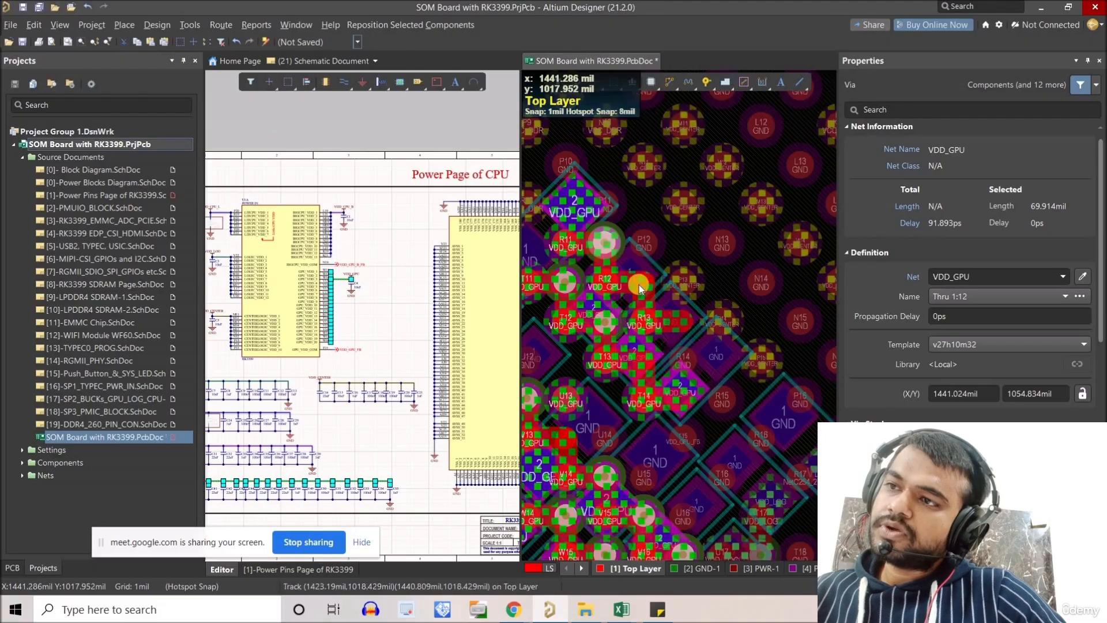
scroll(643, 288, "up", 3, "ctrl")
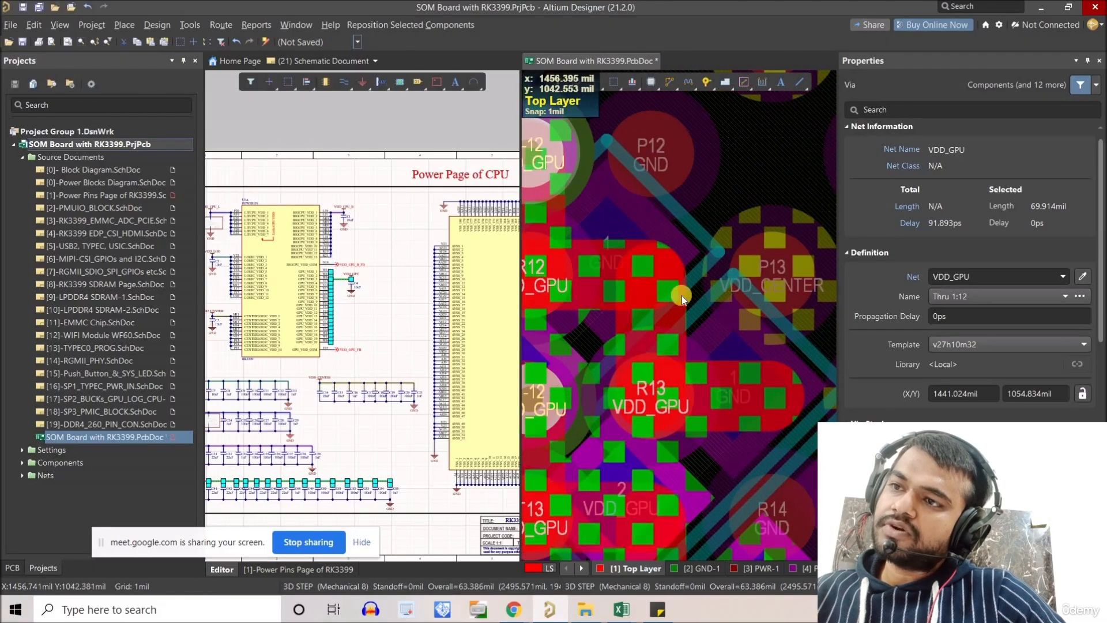
- Slide the cornered VDD_GPU track between balls R12 and R13 inward so it connects them diagonally
scroll(650, 269, "down", 2, "ctrl")
left_click_drag(645, 279, 635, 291)
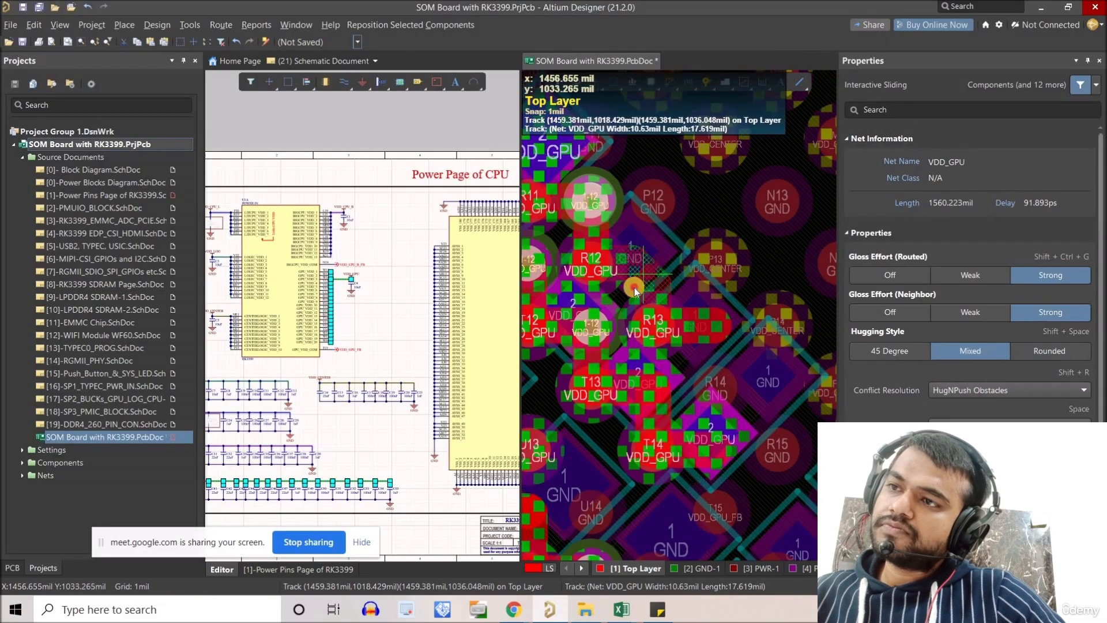
right_click(702, 263)
scroll(711, 306, "down", 3, "ctrl")
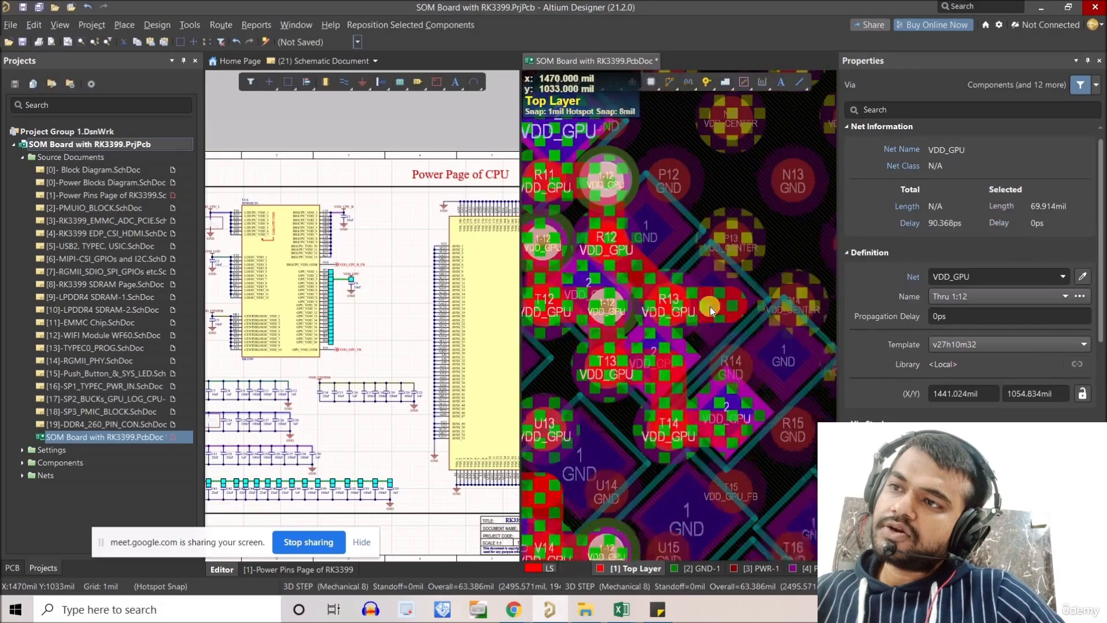
scroll(678, 341, "up", 1, "ctrl")
- Place two more VDD_GPU via copies, one between T13 and R14 and one between T14 and R15
scroll(678, 341, "down", 2, "ctrl")
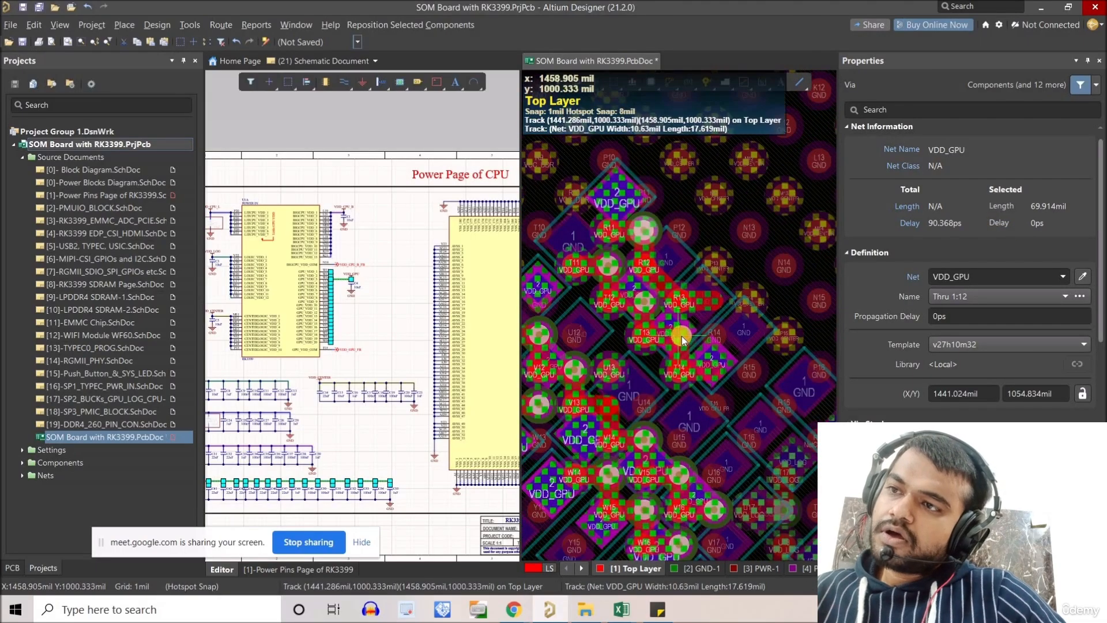
scroll(701, 335, "down", 1, "ctrl")
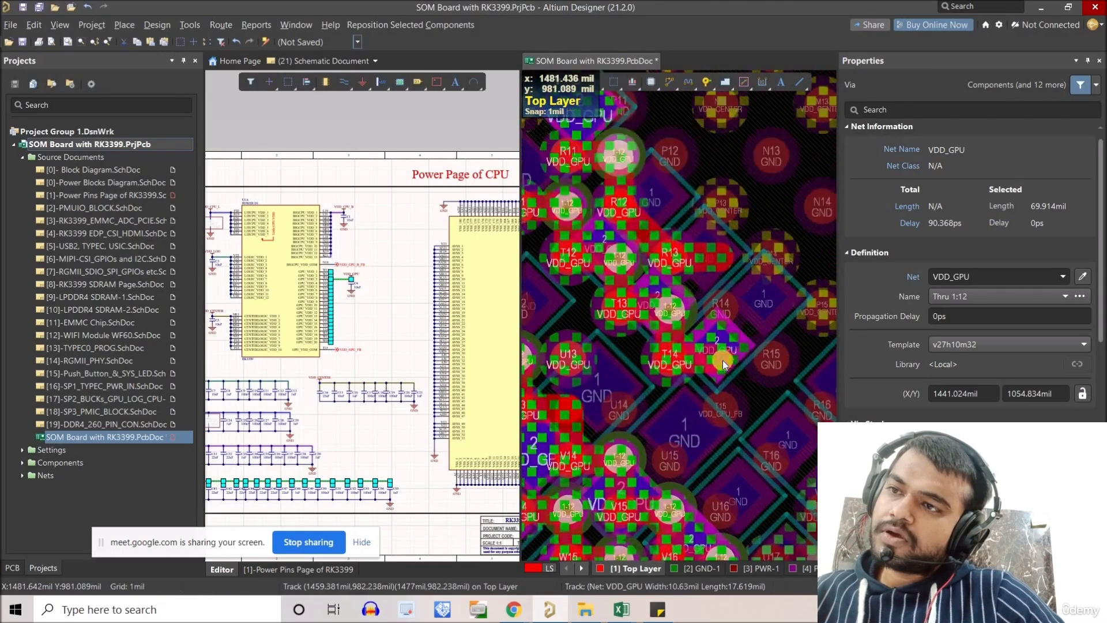
scroll(750, 340, "down", 3, "ctrl")
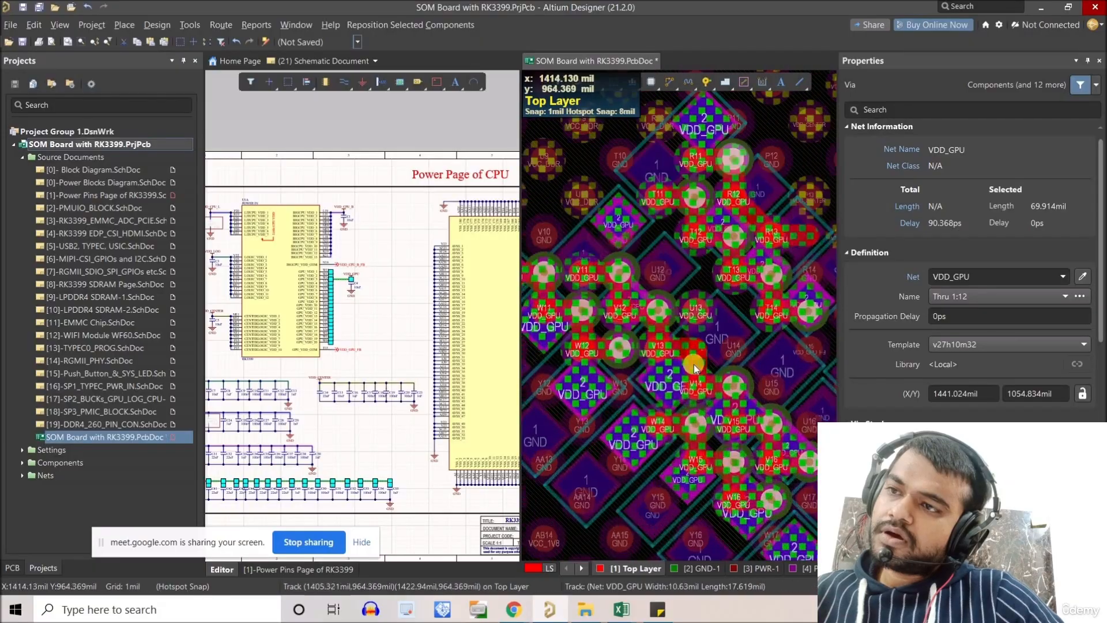
scroll(686, 352, "up", 4, "ctrl")
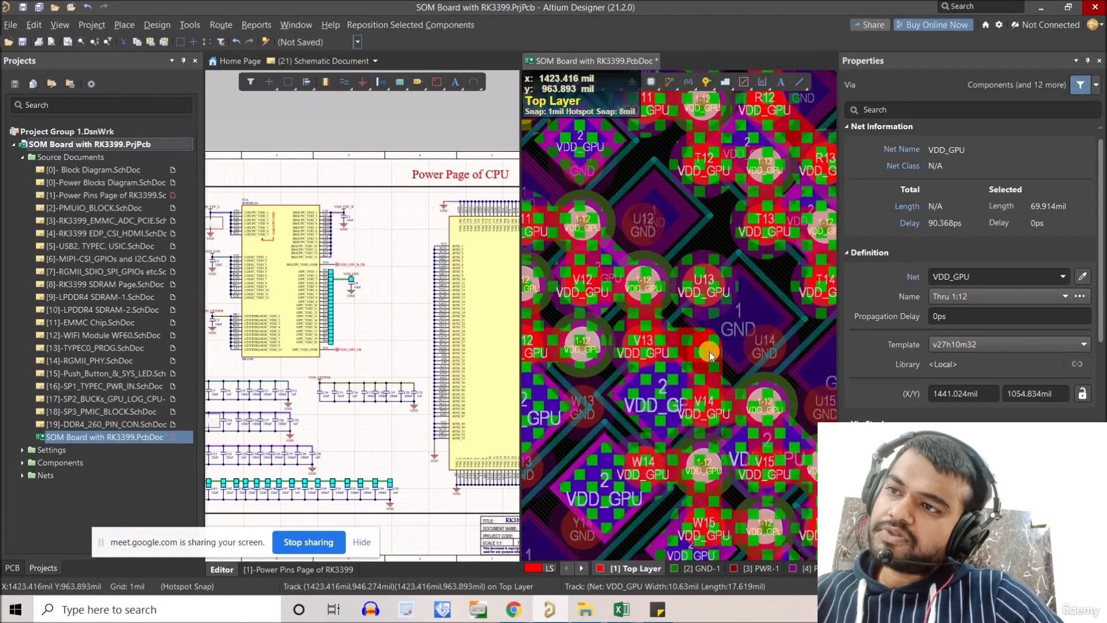
- Delete the leftover VDD_GPU track stub extending from ball R13 toward the VDD_CENTER balls, and clear the net highlighting
scroll(711, 349, "down", 2, "ctrl")
mouse_move(605, 364)
right_mouse_down()
mouse_move(646, 365)
mouse_move(624, 361)
right_mouse_up()
right_click_drag(538, 287, 535, 285)
scroll(641, 327, "down", 4, "ctrl")
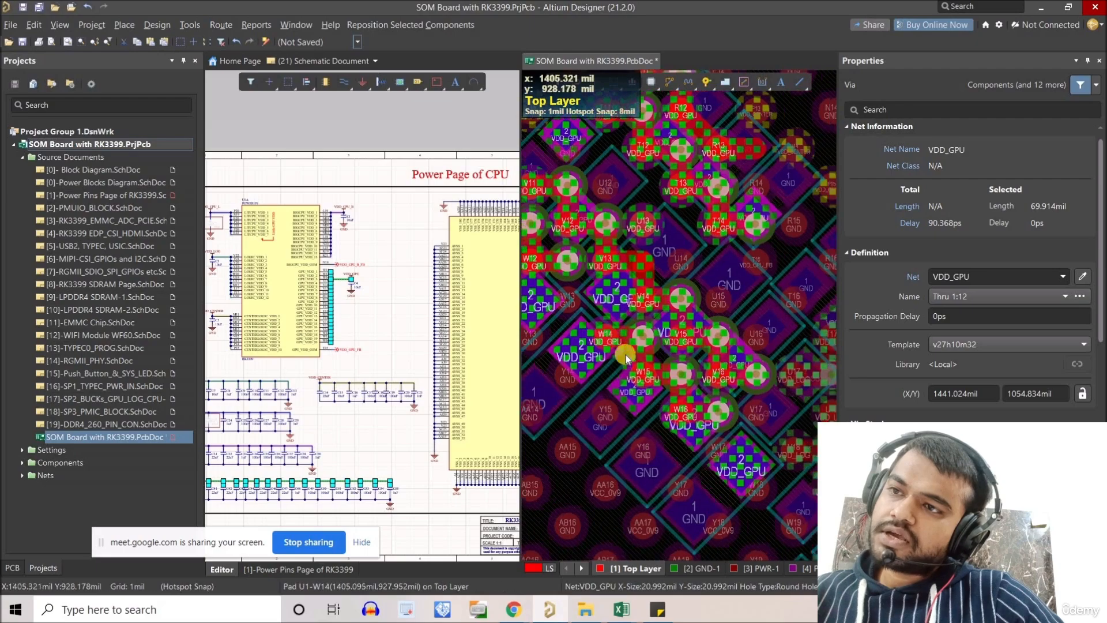
scroll(675, 280, "up", 4, "ctrl")
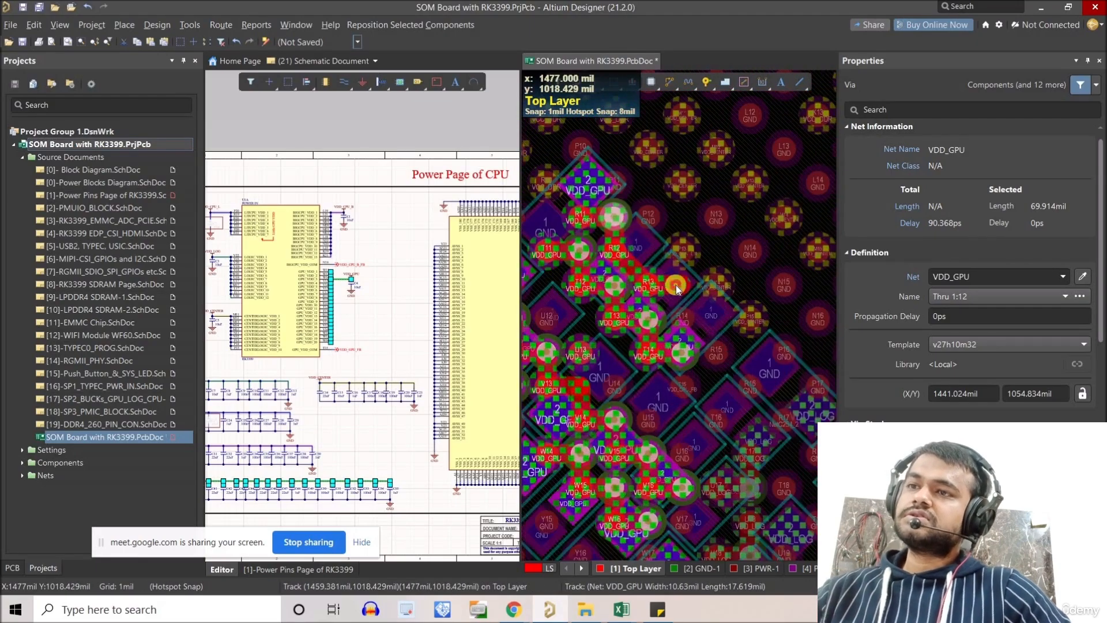
left_click(679, 286)
scroll(687, 292, "down", 4, "ctrl")
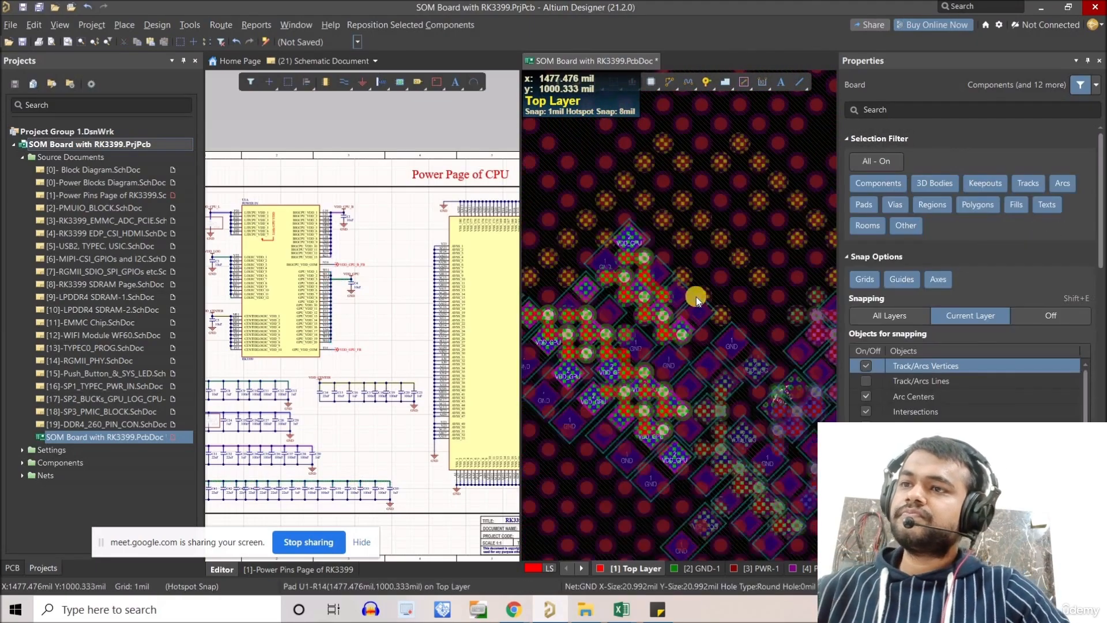
scroll(671, 289, "up", 3, "ctrl")
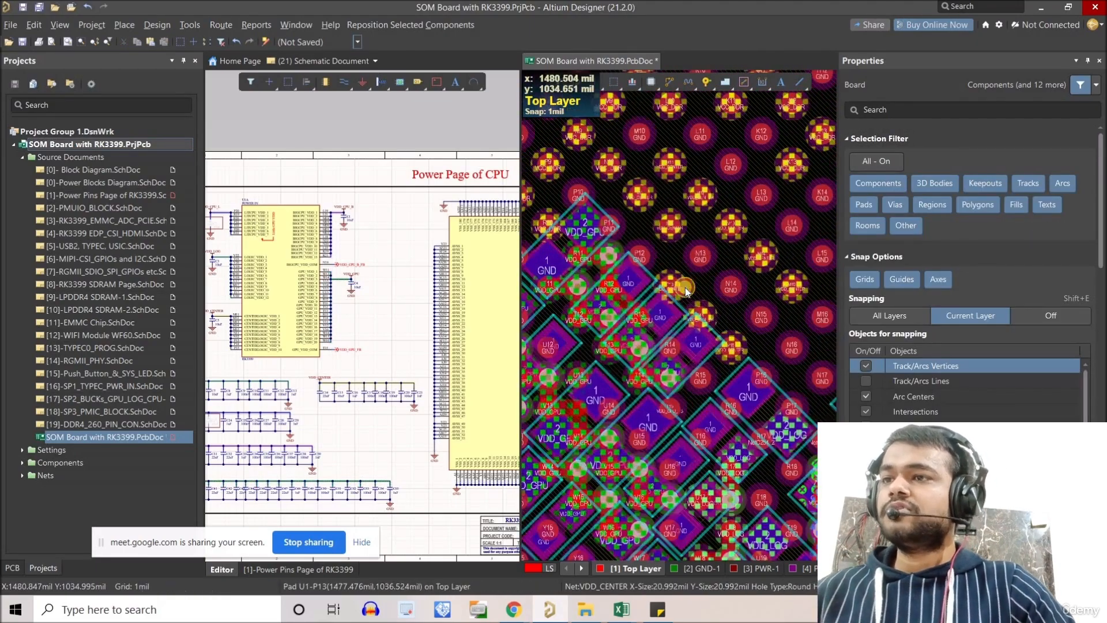